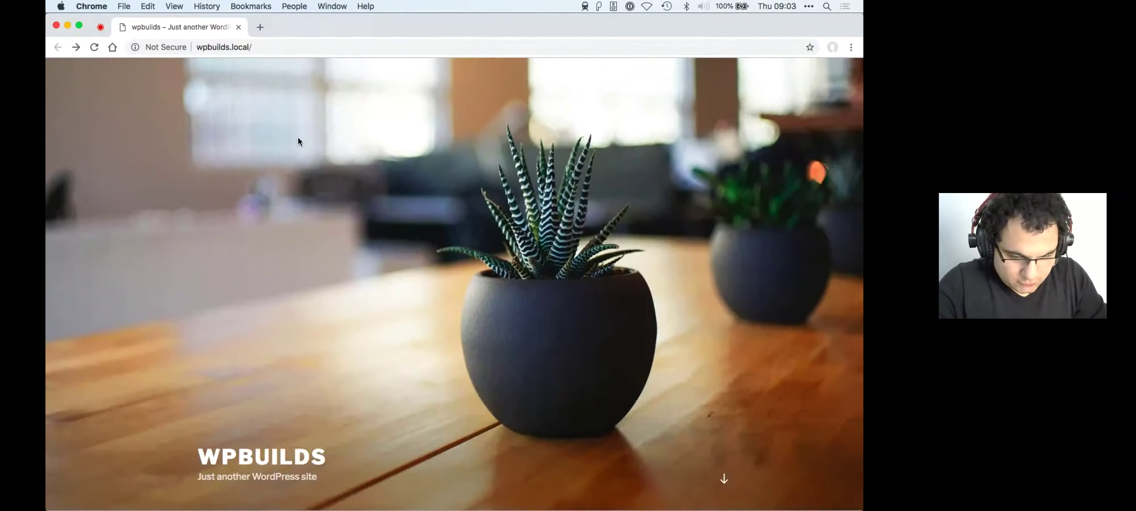
scroll(408, 298, down, 15)
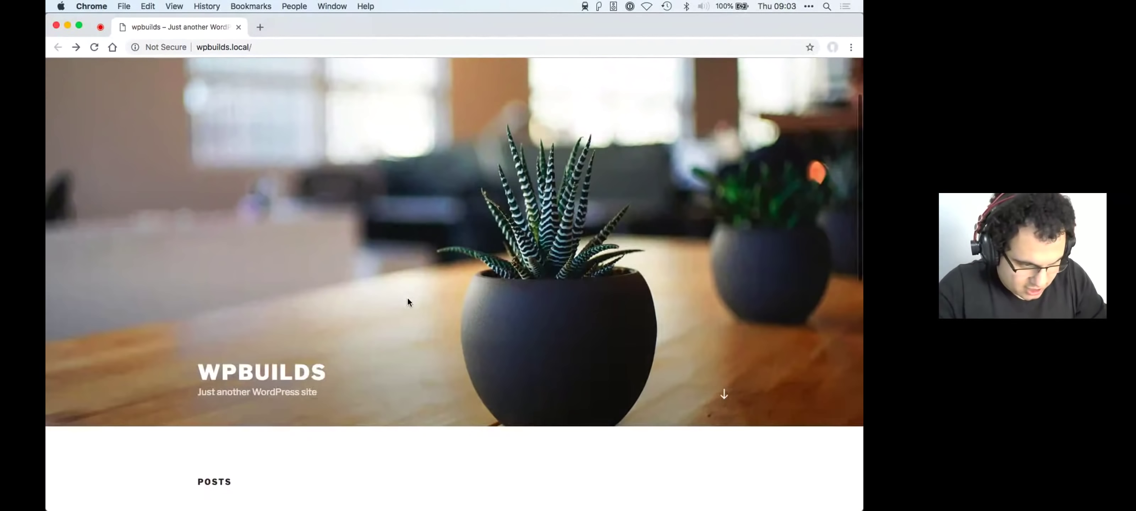
scroll(407, 297, up, 12)
scroll(408, 303, up, 3)
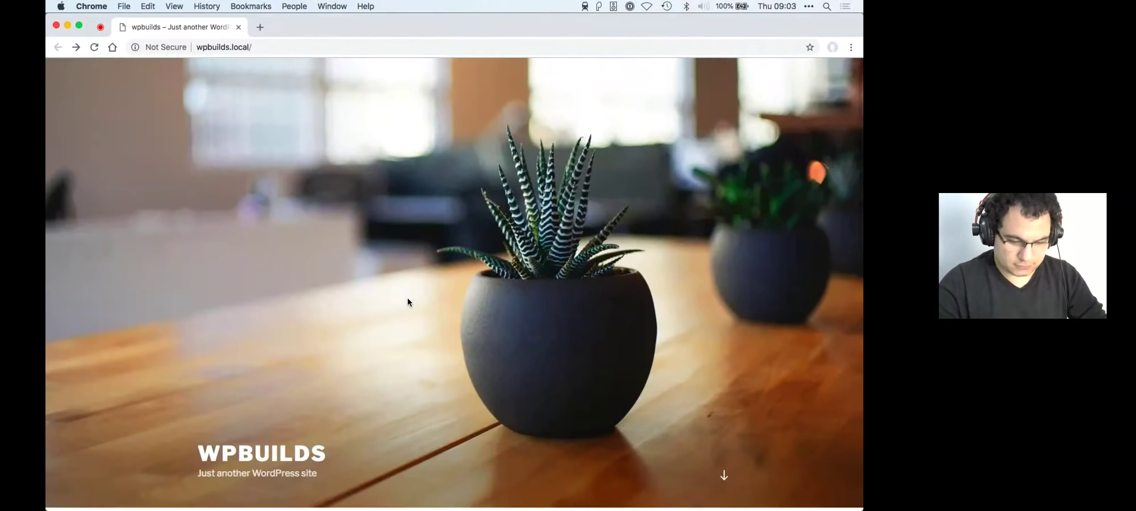
scroll(407, 303, down, 15)
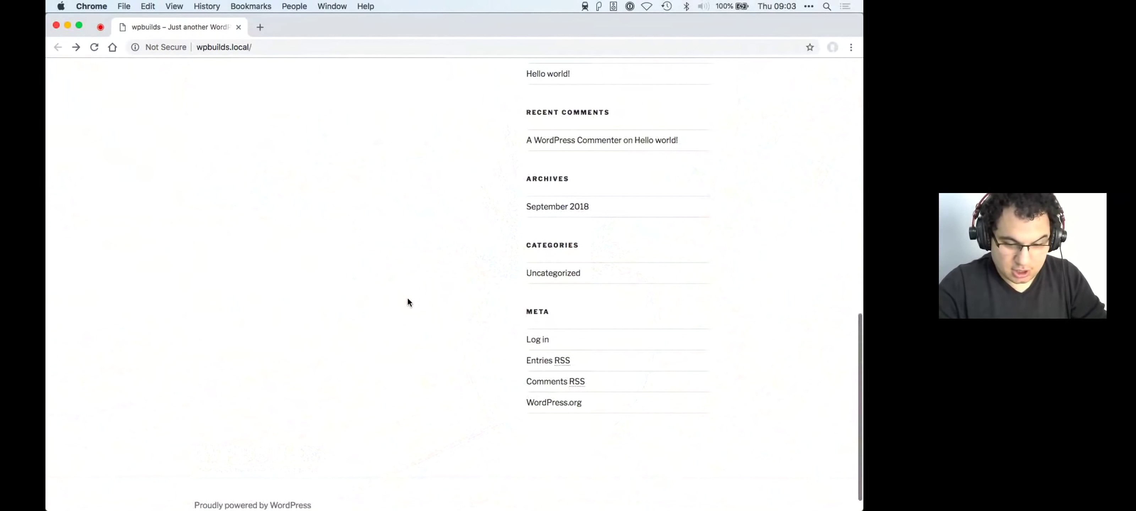
scroll(408, 301, up, 15)
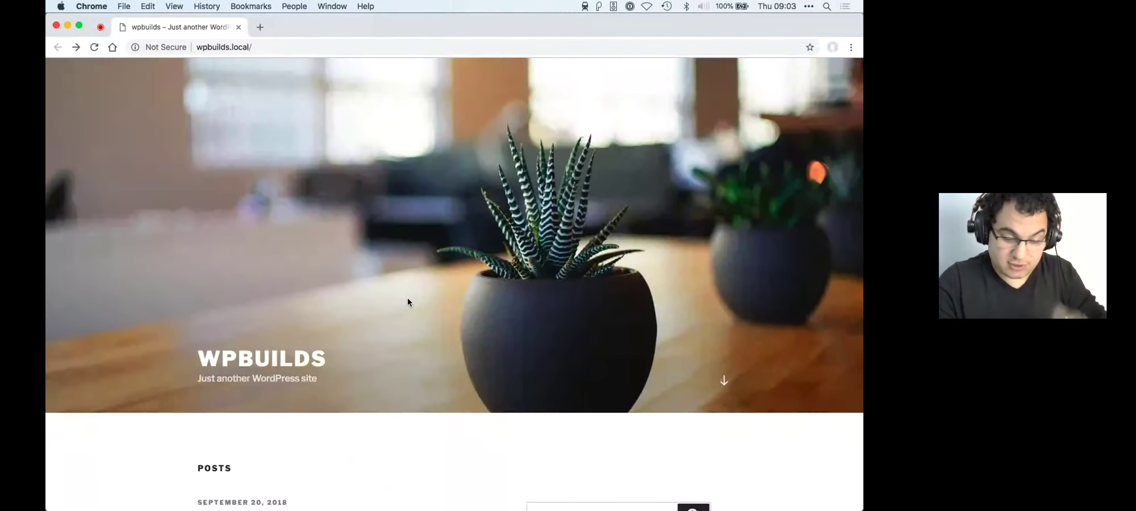
scroll(408, 302, down, 15)
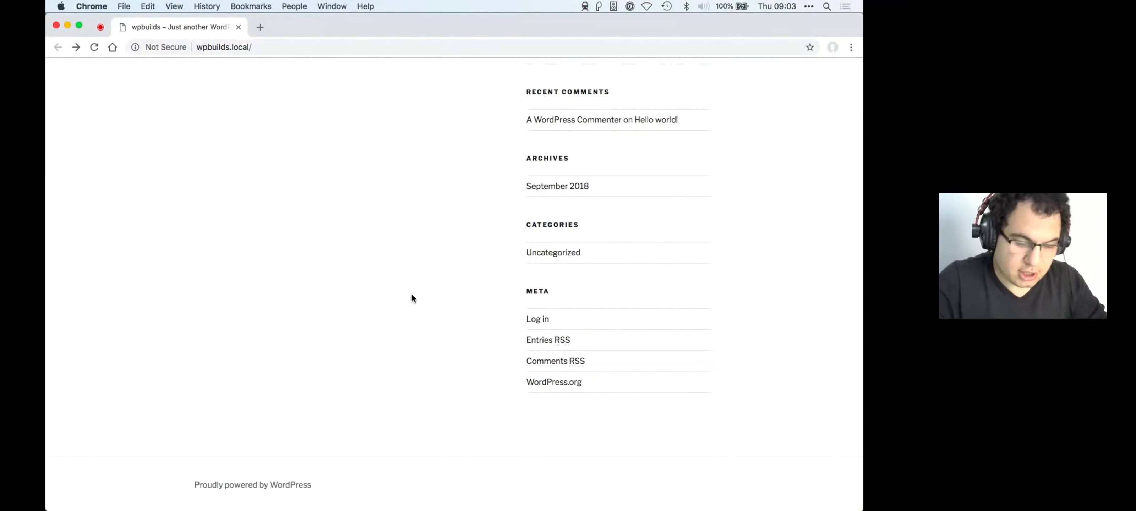
key(super+r)
scroll(411, 292, down, 15)
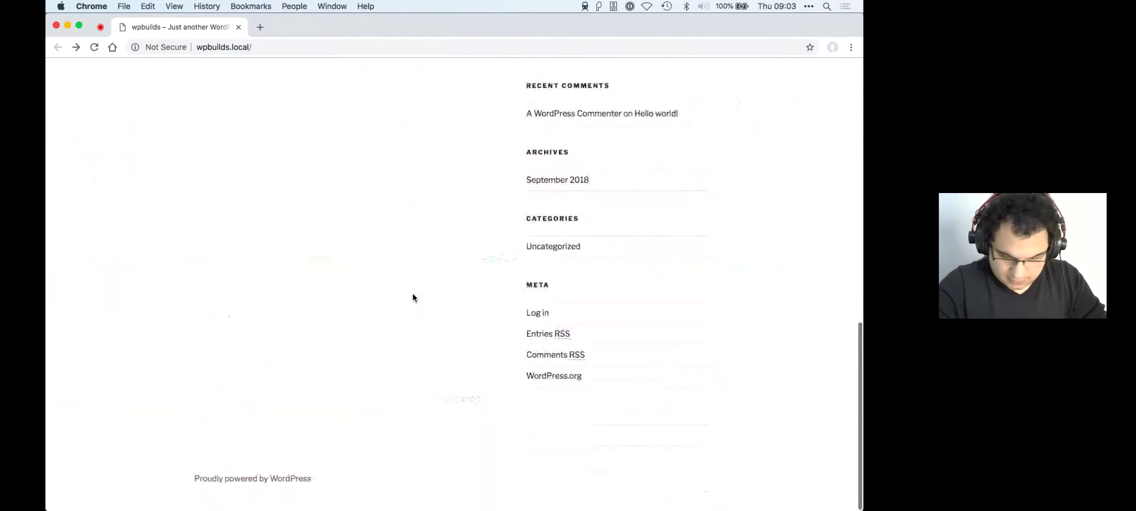
Log in to the wpbuilds site with the administrator username and password.
click(536, 321)
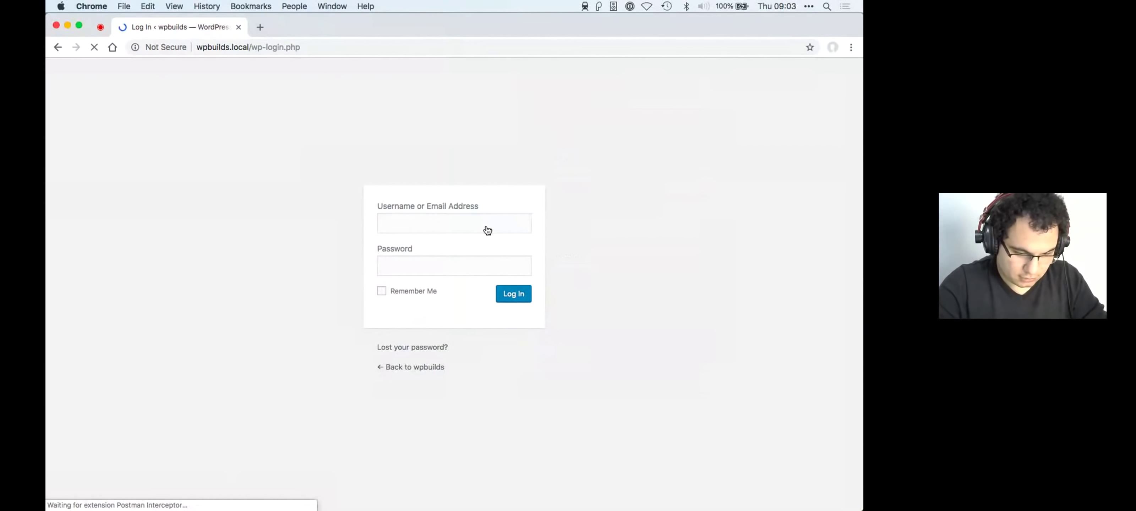
click(488, 225)
key(Tab)
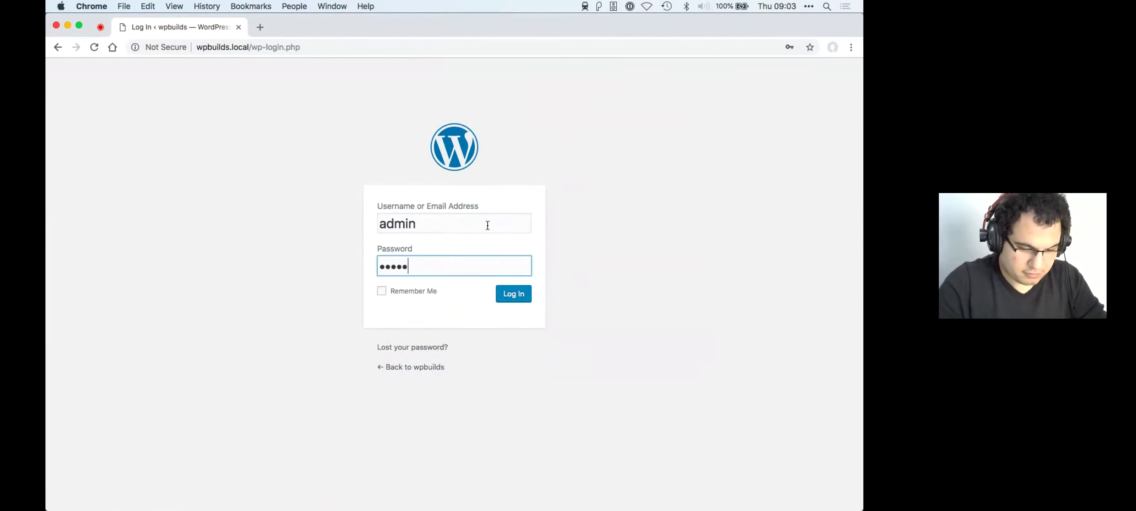
click(524, 294)
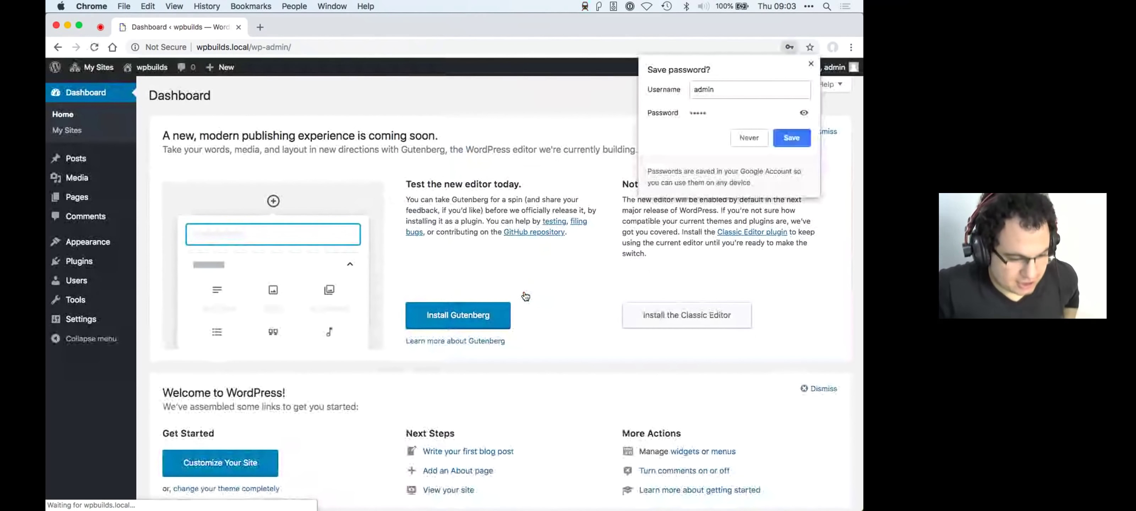
Dismiss the save-password prompt and Gutenberg notice, then view the Network Admin plugins list.
click(810, 65)
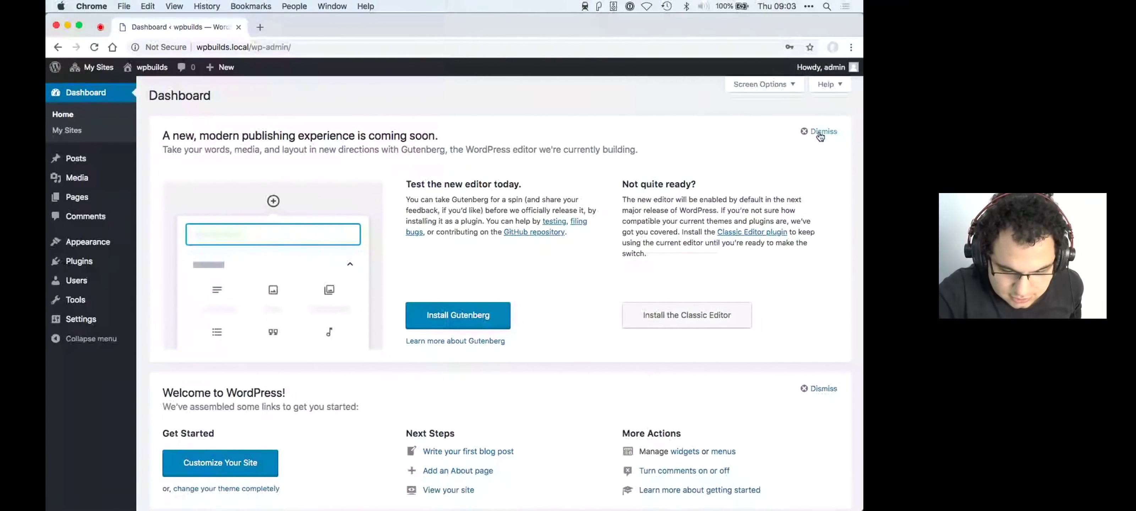
click(819, 132)
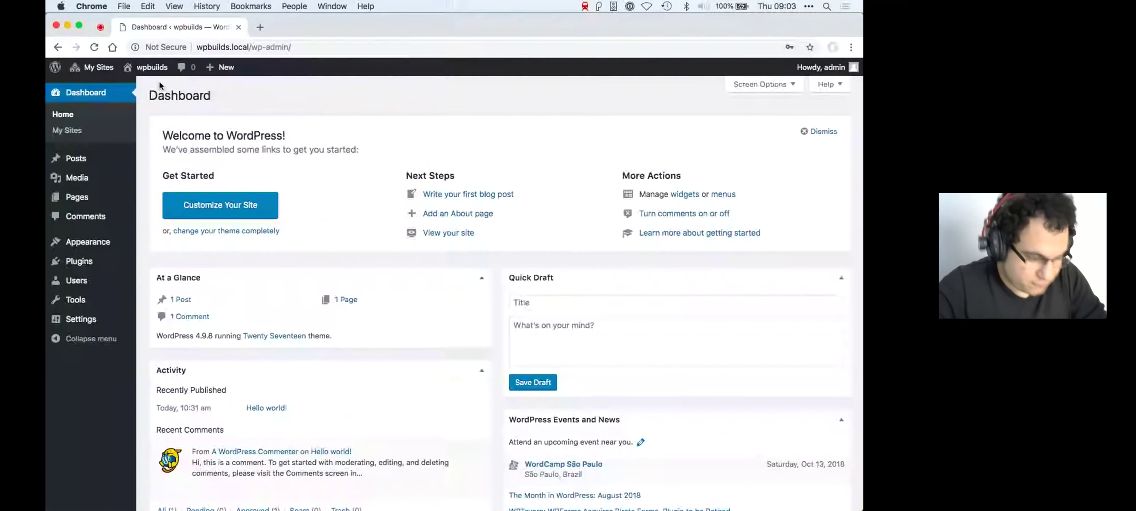
mouse_move(113, 74)
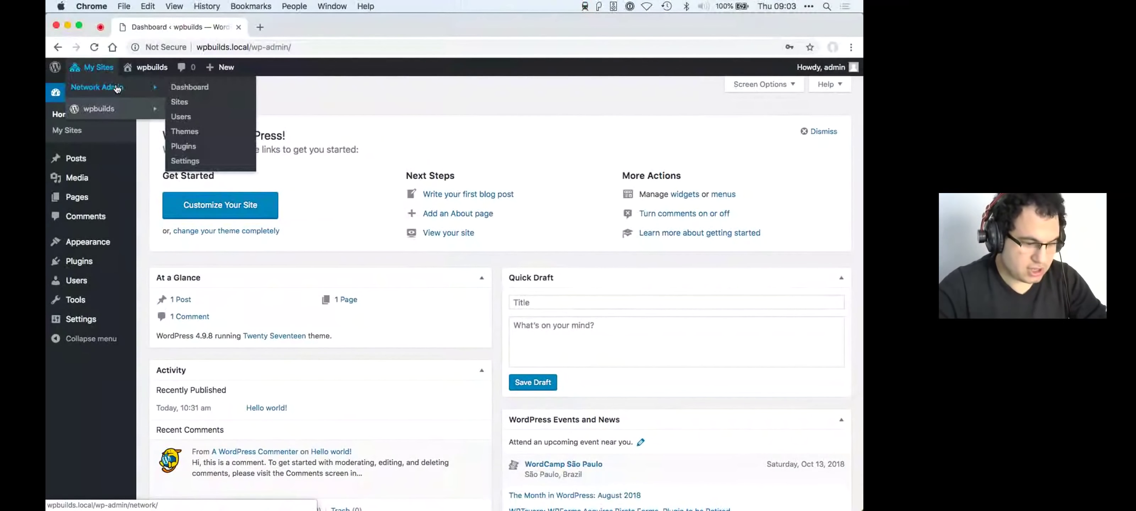
click(190, 147)
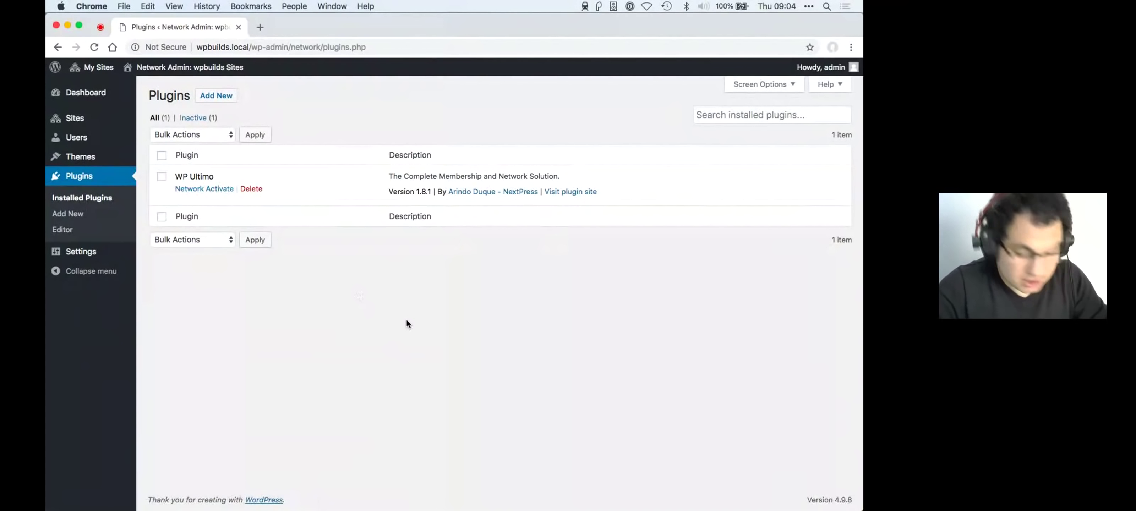
Return to the wpbuilds site Dashboard via My Sites.
mouse_move(92, 67)
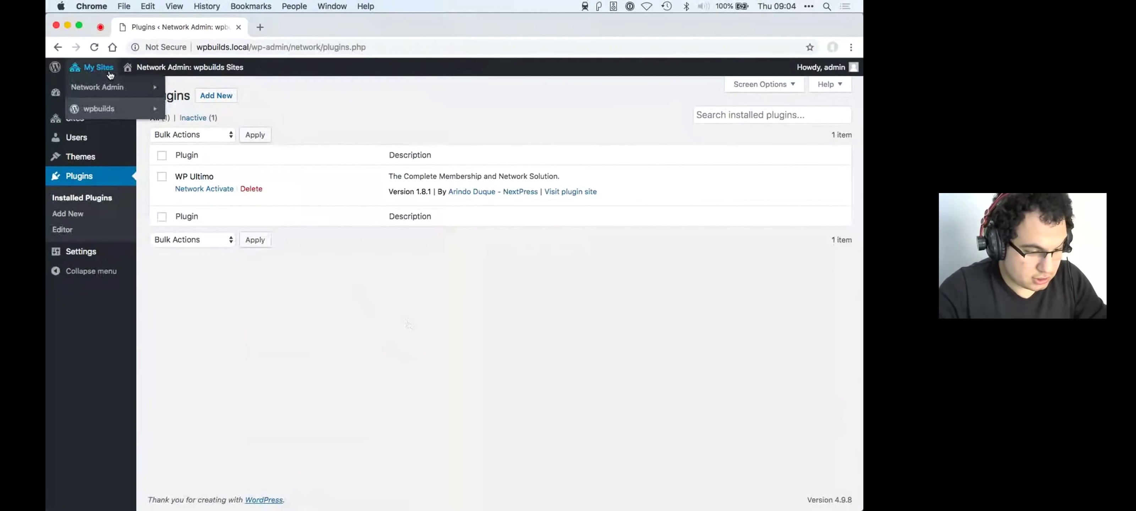
mouse_move(113, 109)
click(191, 110)
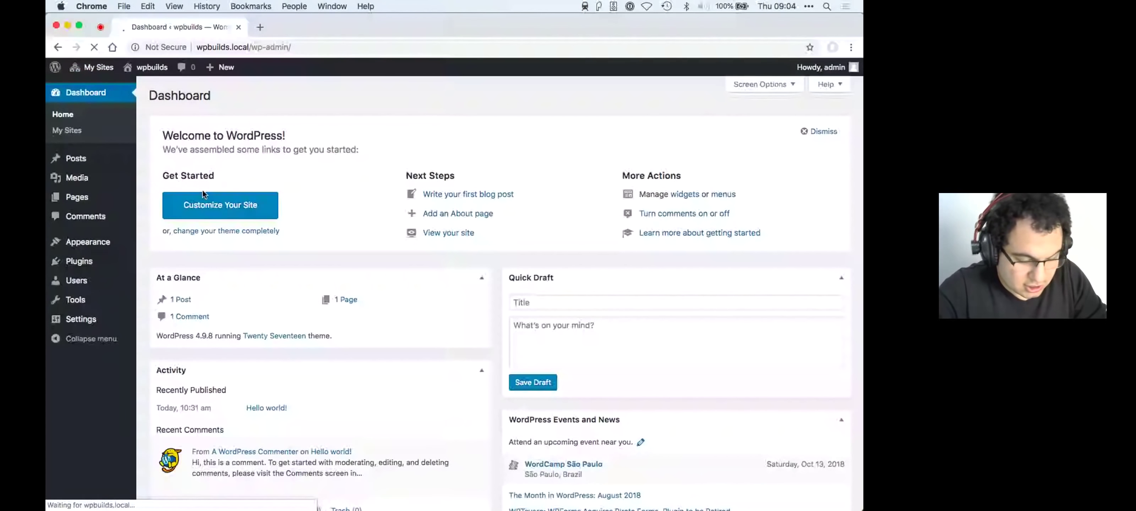
Confirm WP Ultimo is Network Only in the site Plugins, then go to the Network Admin Plugins list.
click(113, 262)
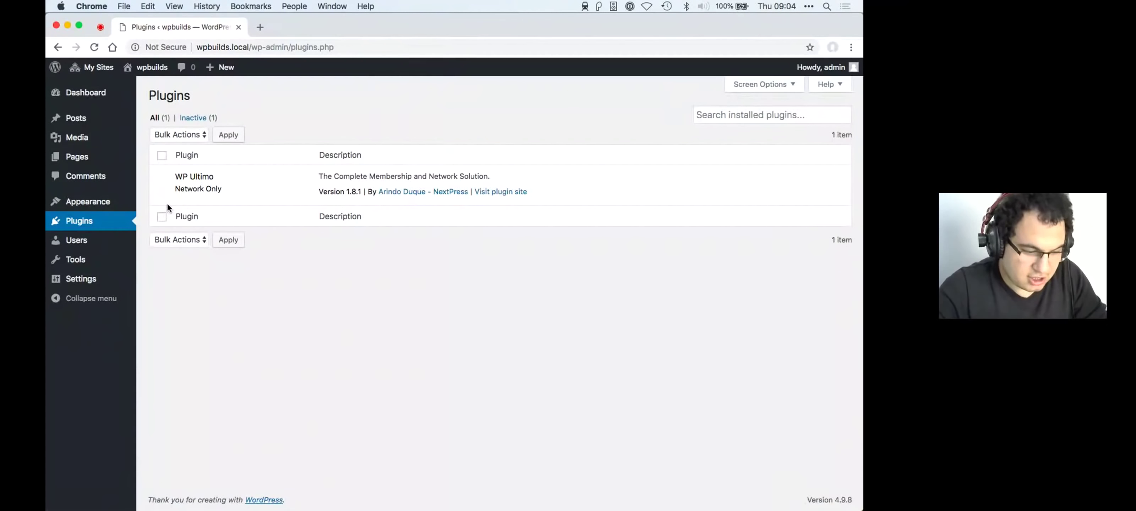
drag(174, 188, 255, 193)
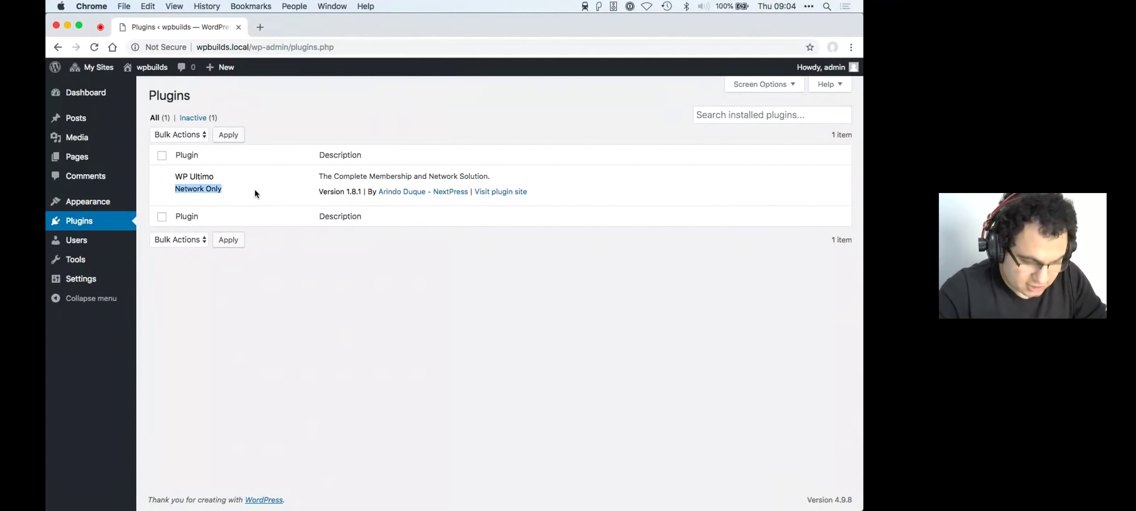
mouse_move(93, 67)
mouse_move(110, 87)
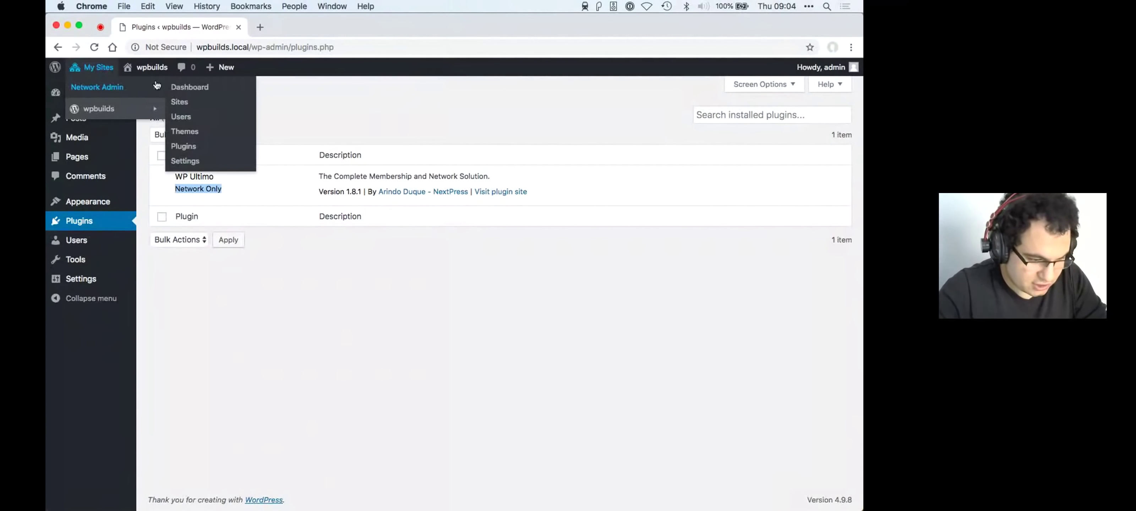
click(190, 148)
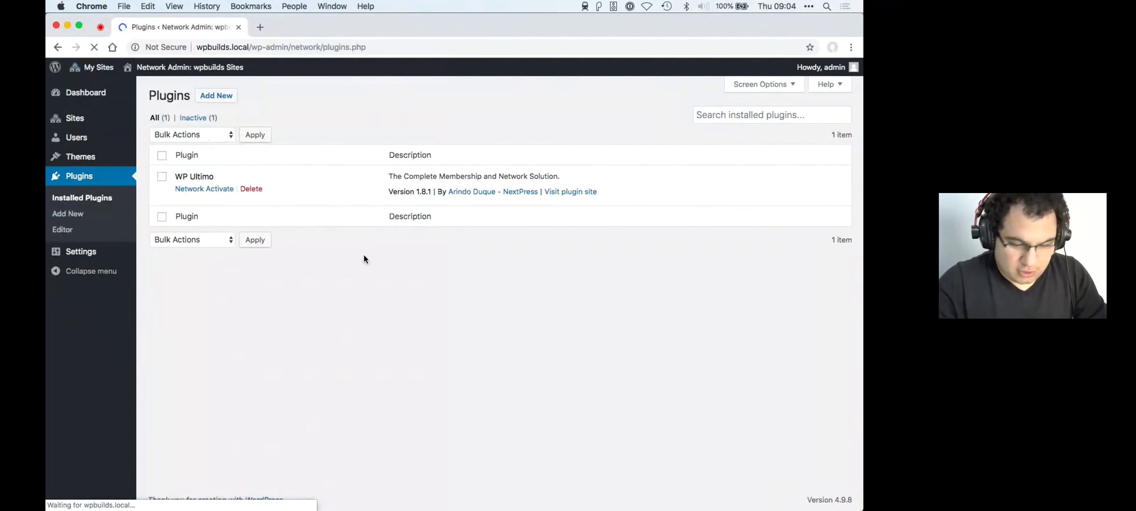
Network-activate WP Ultimo 1.8.1 from the Network Admin Plugins list.
click(222, 190)
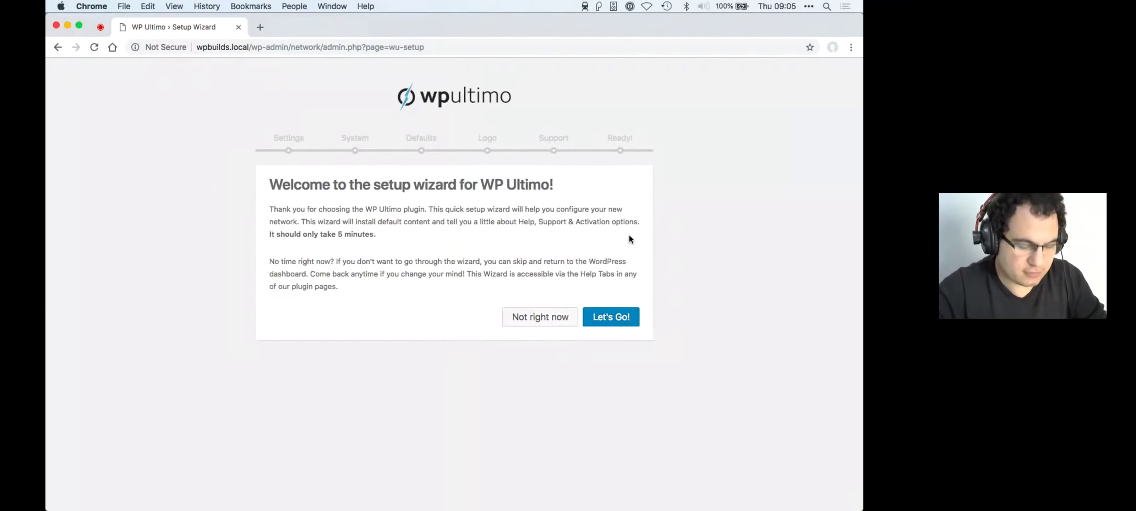
Start the WP Ultimo setup wizard with Let's Go! and review the General Settings page.
click(607, 316)
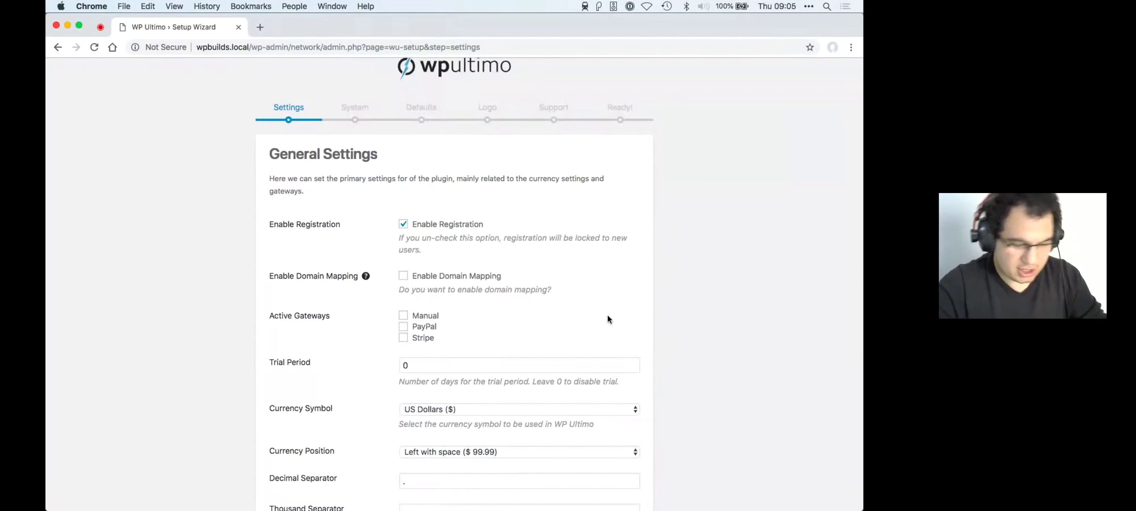
scroll(607, 316, down, 5)
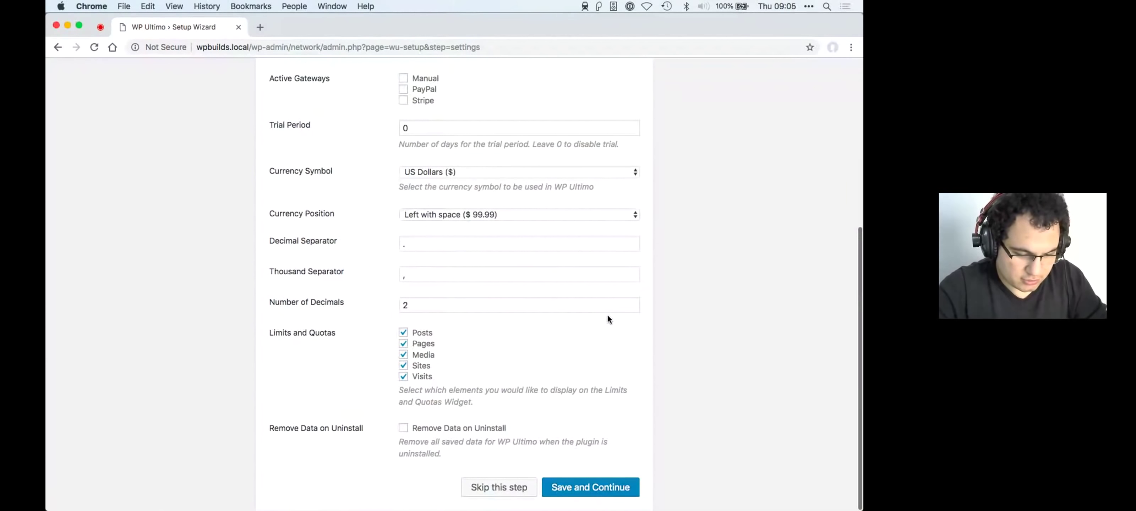
scroll(608, 316, up, 2)
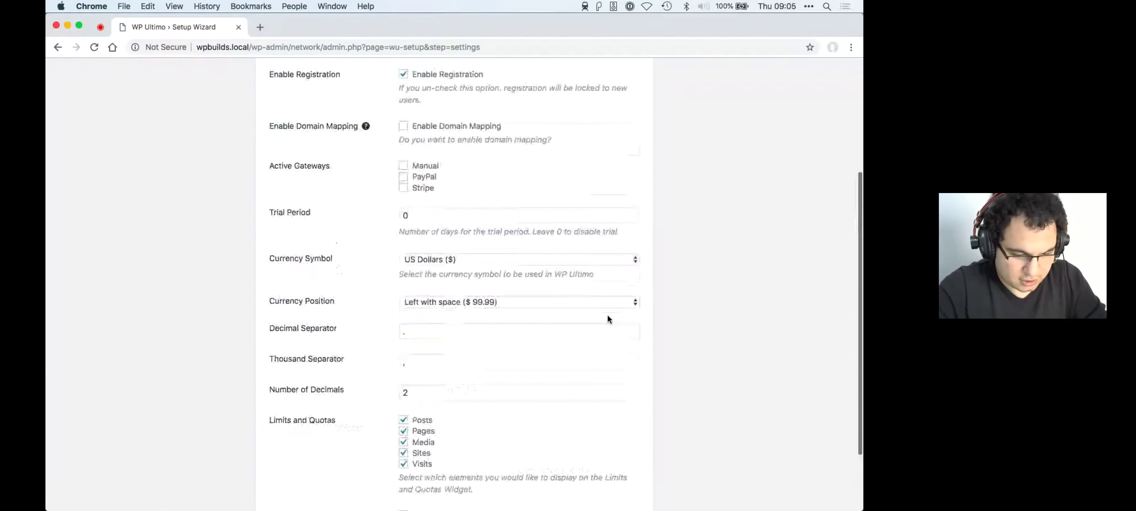
scroll(608, 314, up, 4)
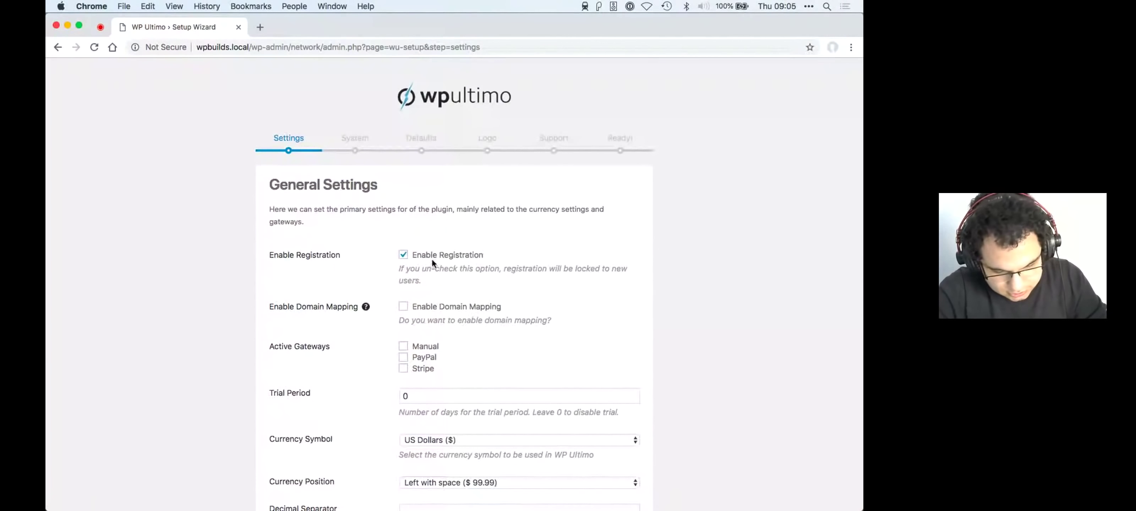
scroll(520, 309, down, 1)
scroll(540, 320, down, 3)
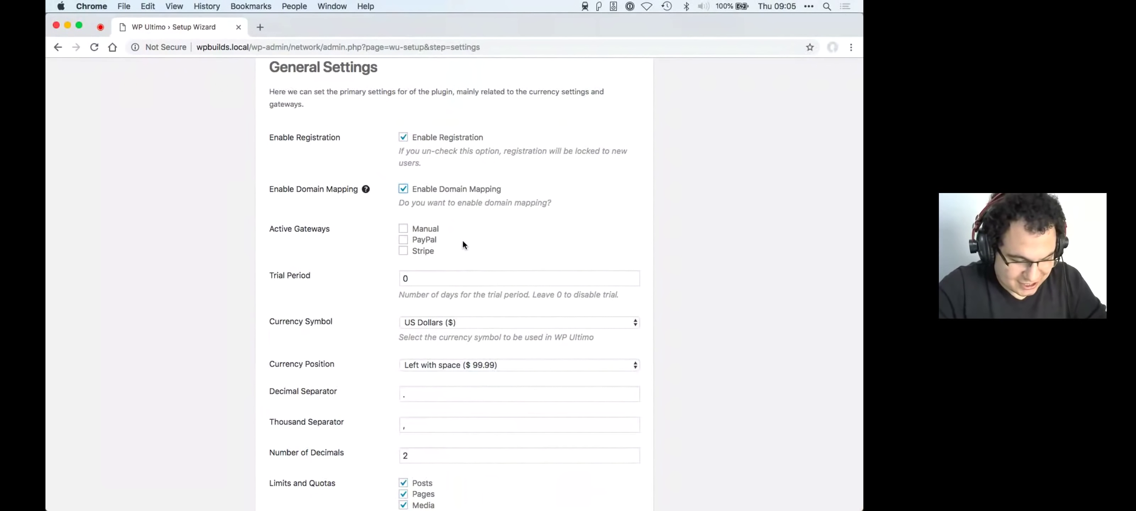
Enable the Manual payment gateway and leave Trial Period at 0.
click(436, 234)
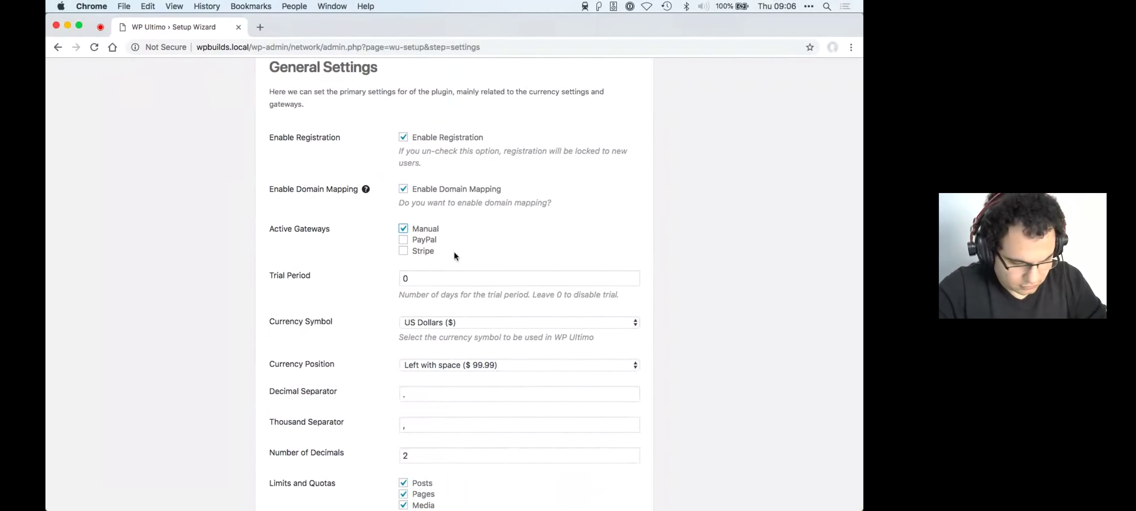
click(447, 278)
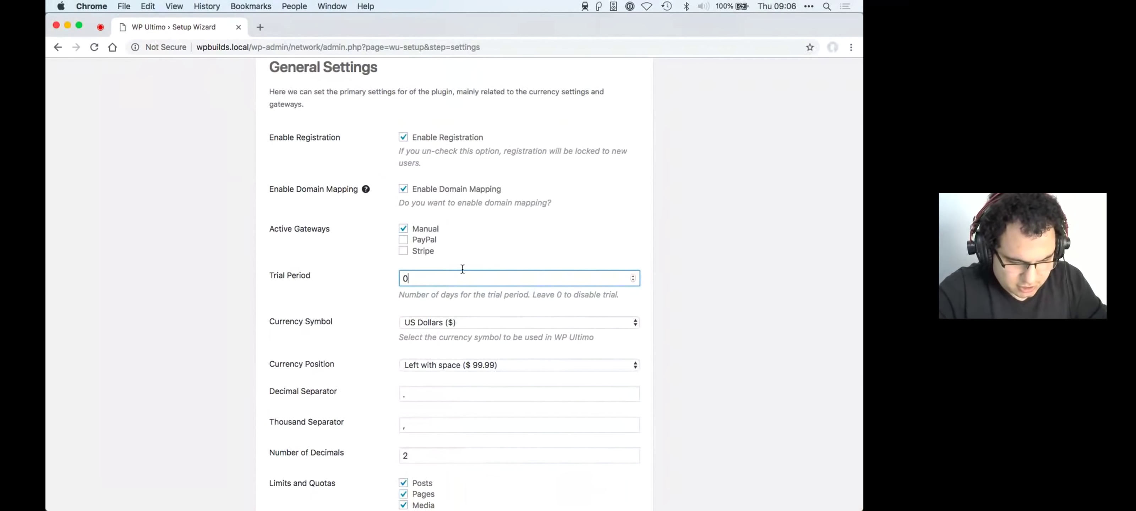
click(687, 277)
scroll(687, 278, down, 5)
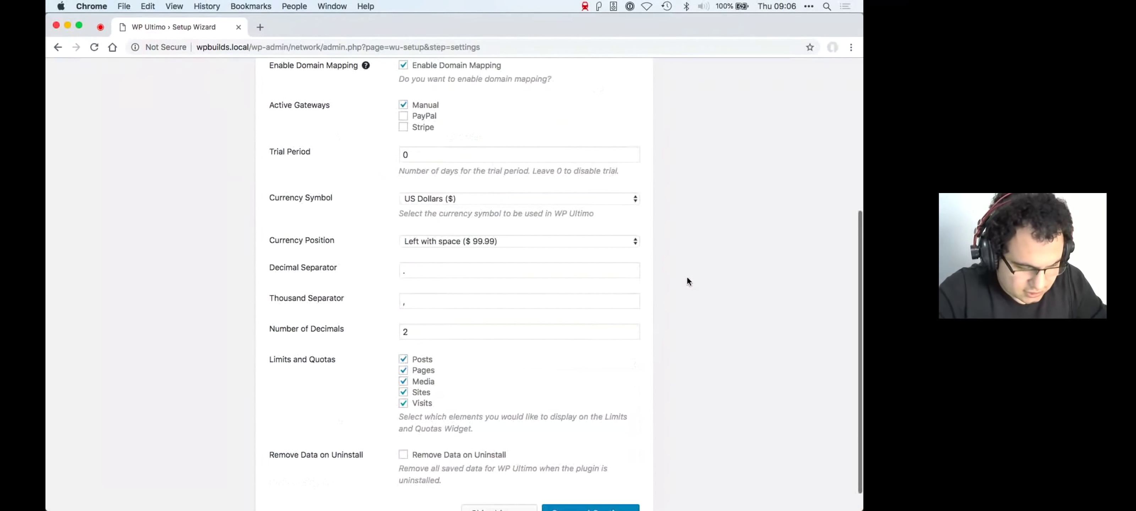
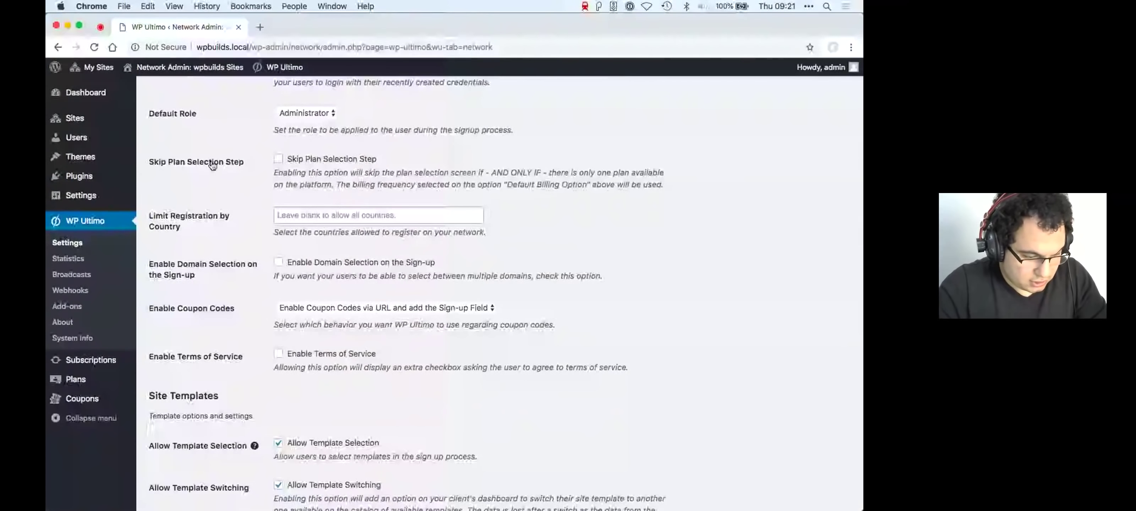
Try skipping the plan selection step, preview the signup plans, then turn skipping back off.
click(315, 160)
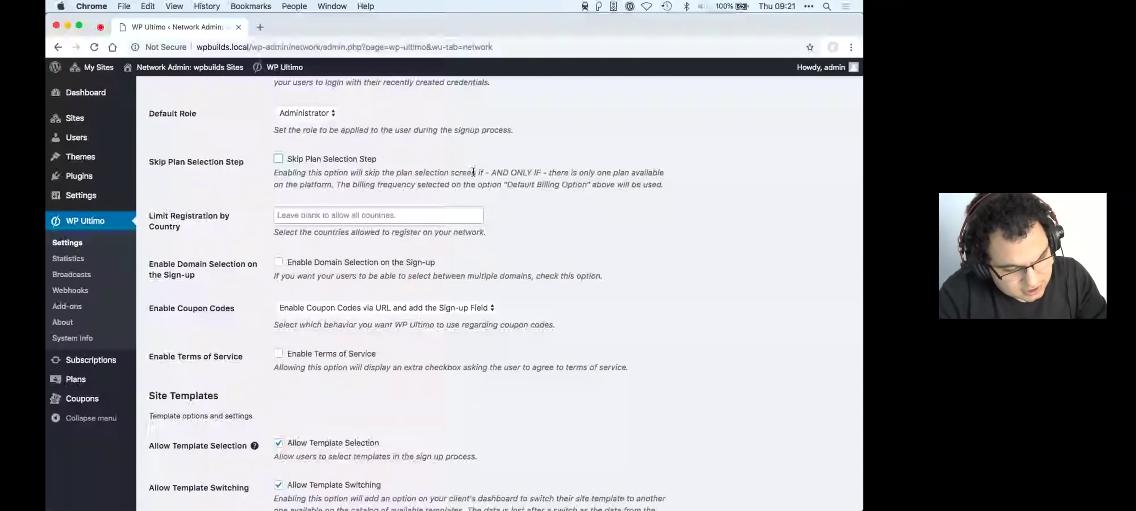
scroll(473, 172, down, 1)
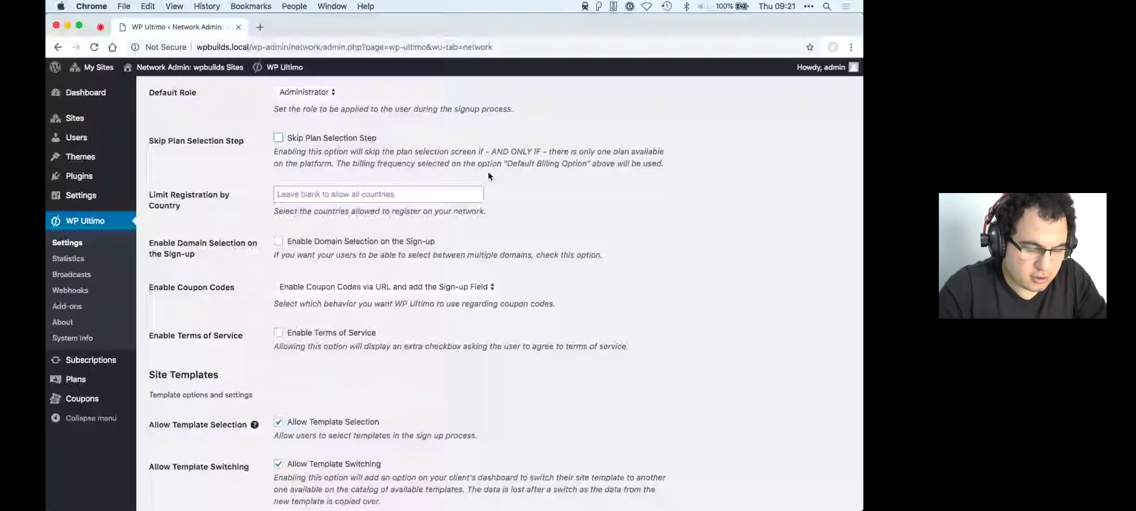
key(super+grave)
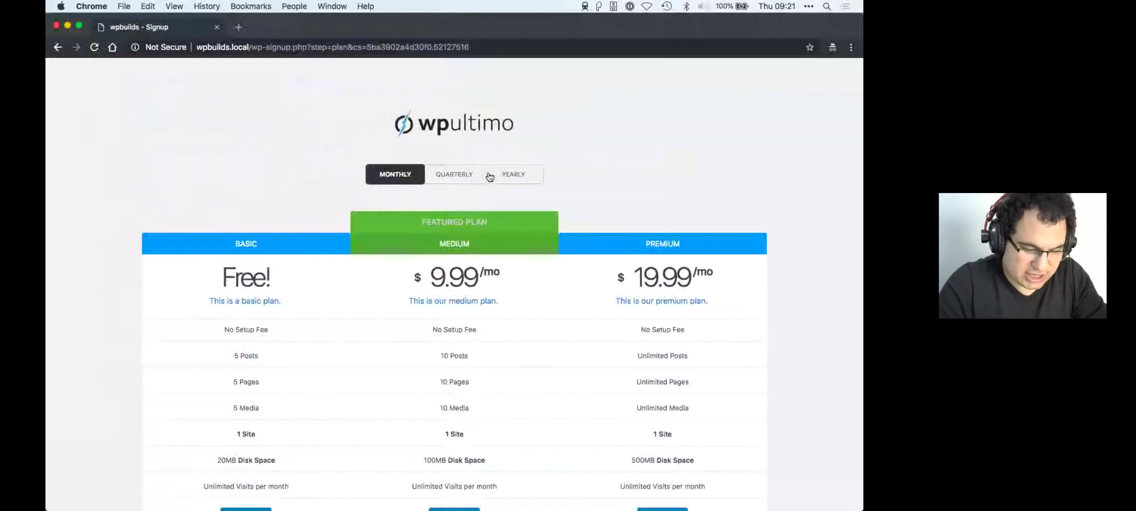
scroll(487, 177, down, 3)
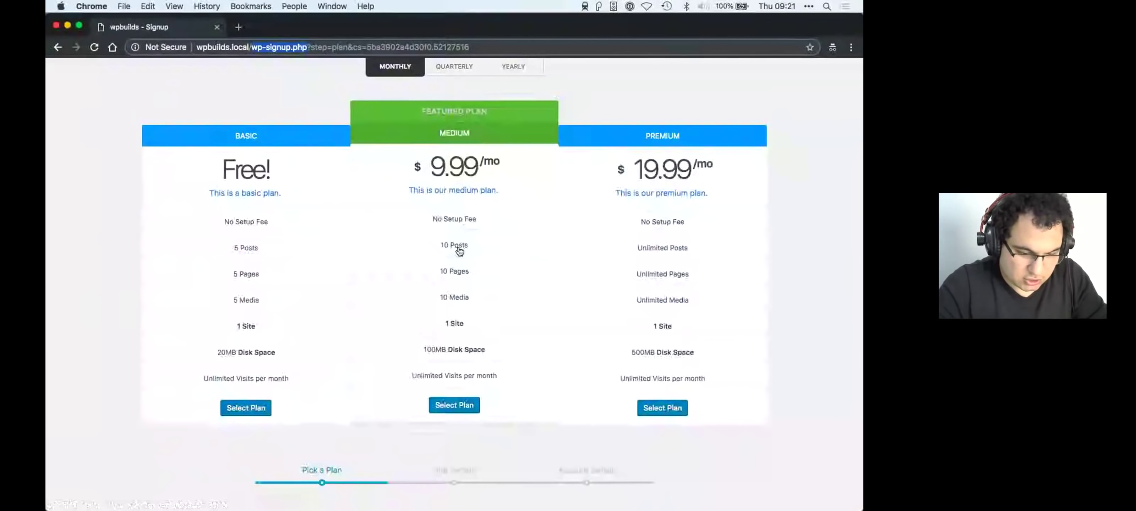
key(super+grave)
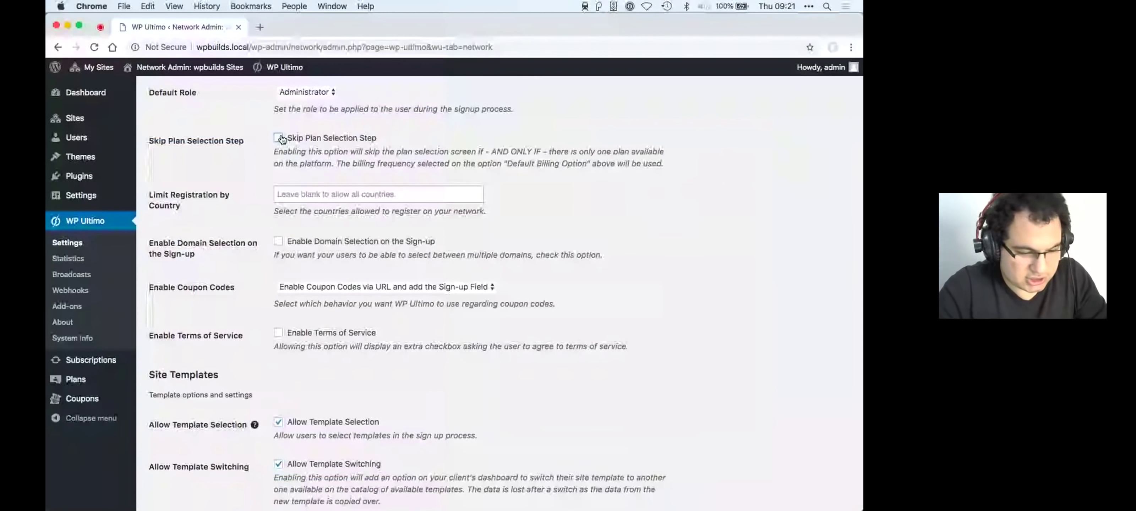
click(279, 138)
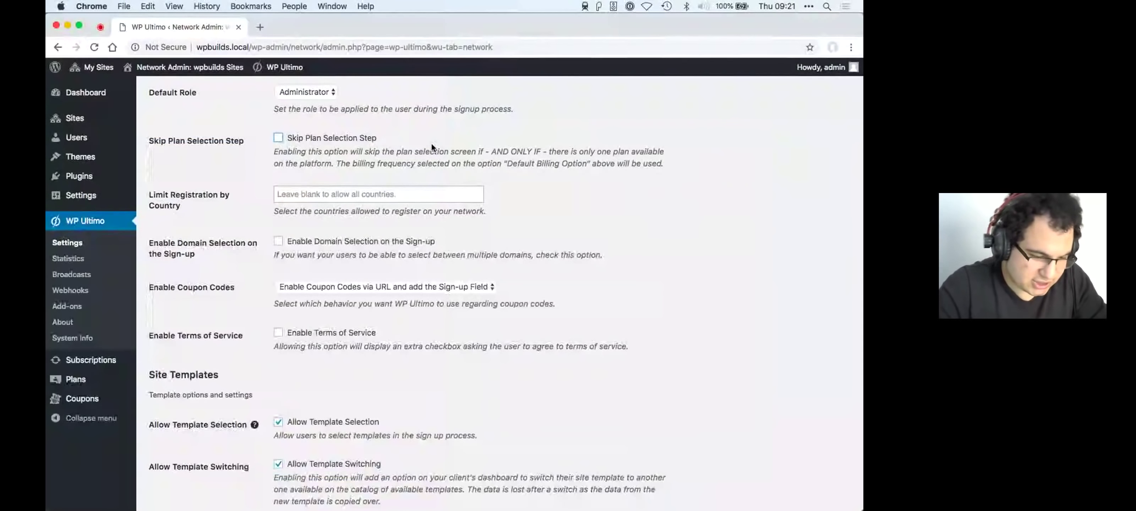
key(super+grave)
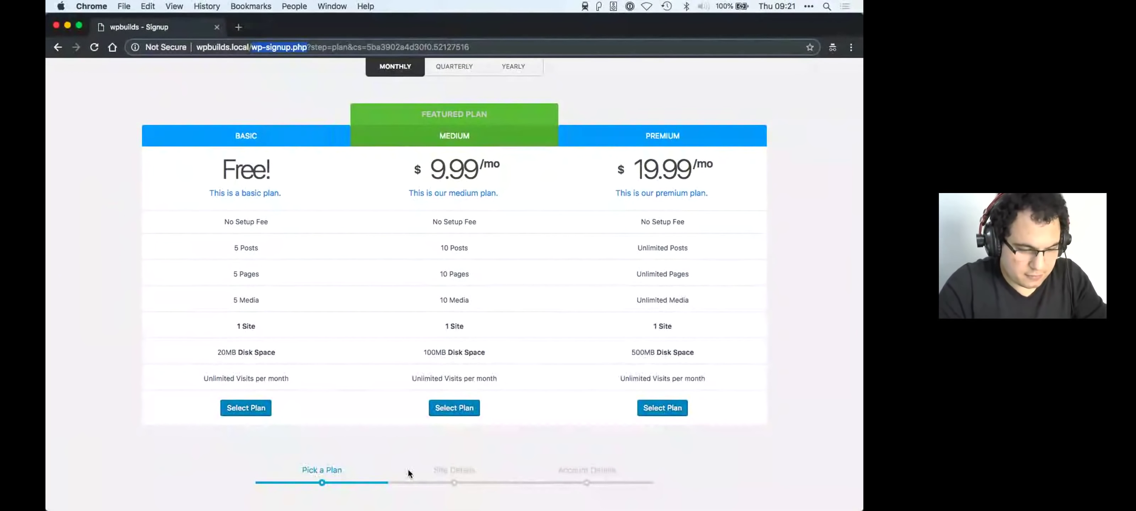
key(super+grave)
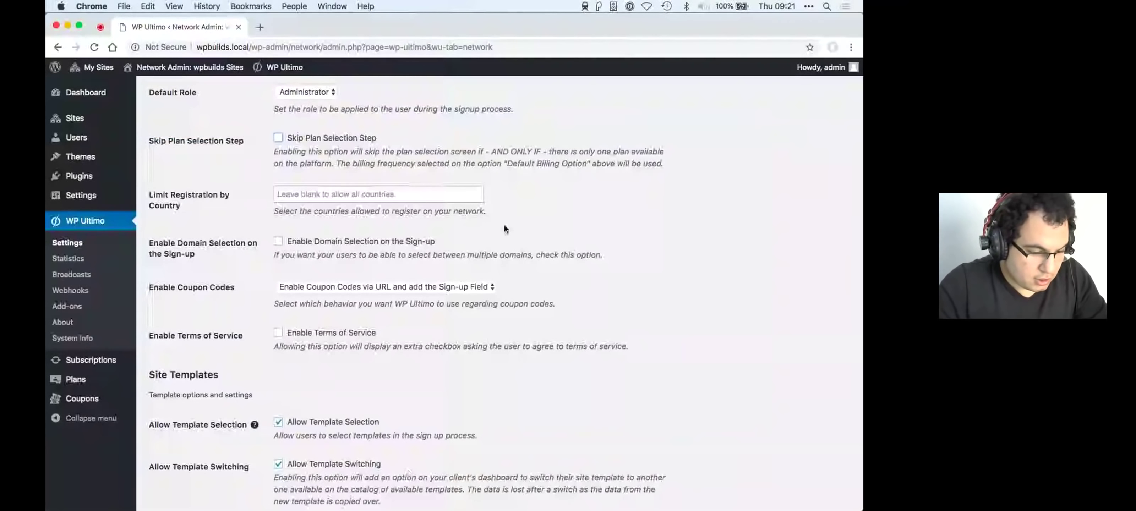
Restrict registration to United Kingdom (UK), then remove it so the country list stays empty.
click(453, 194)
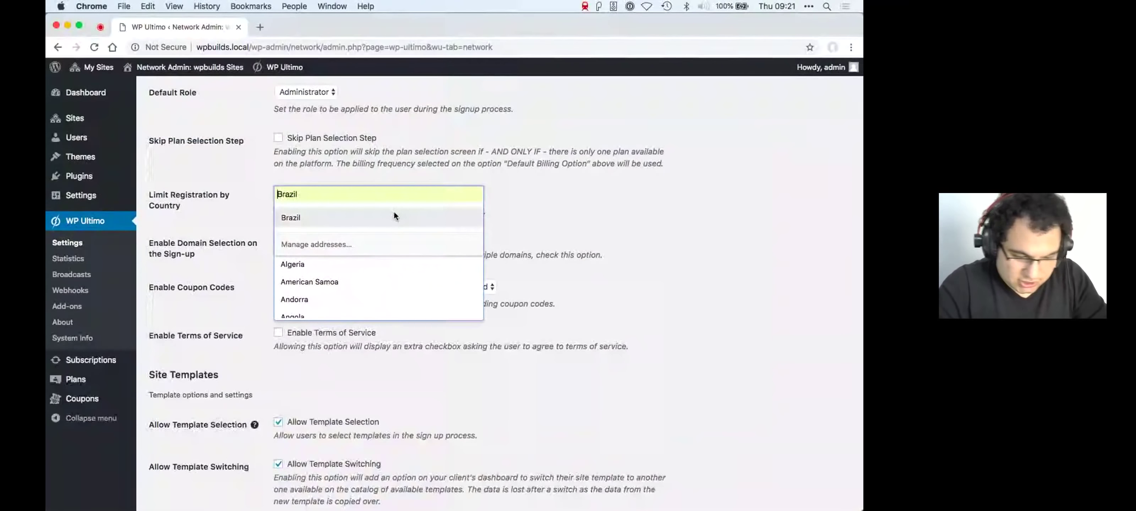
click(693, 215)
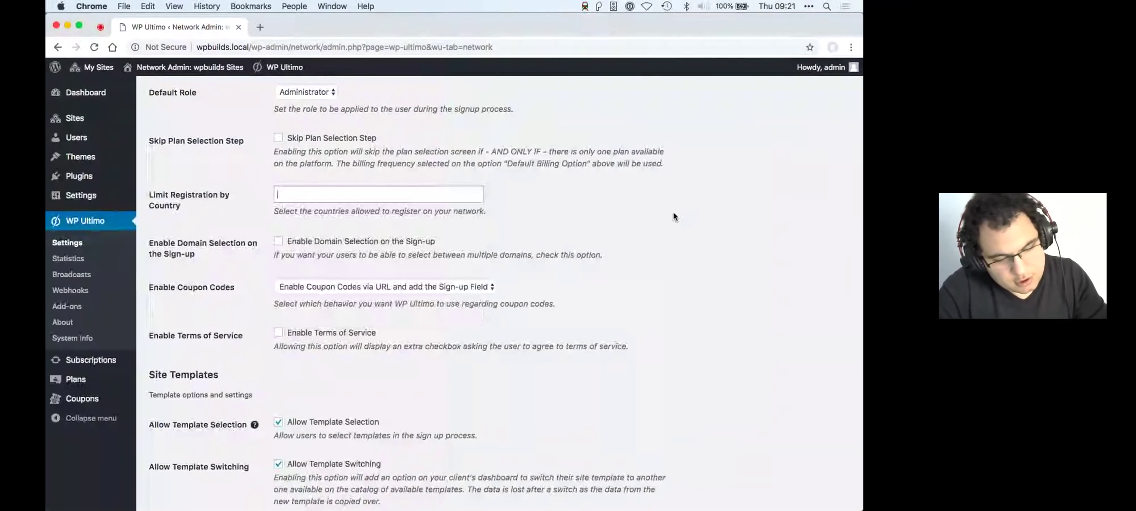
click(383, 190)
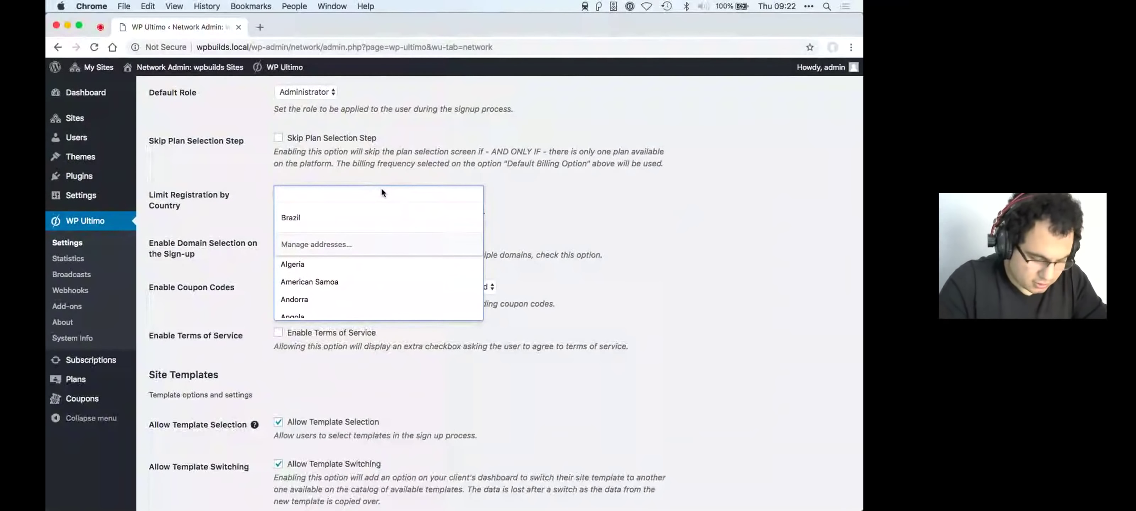
text(u)
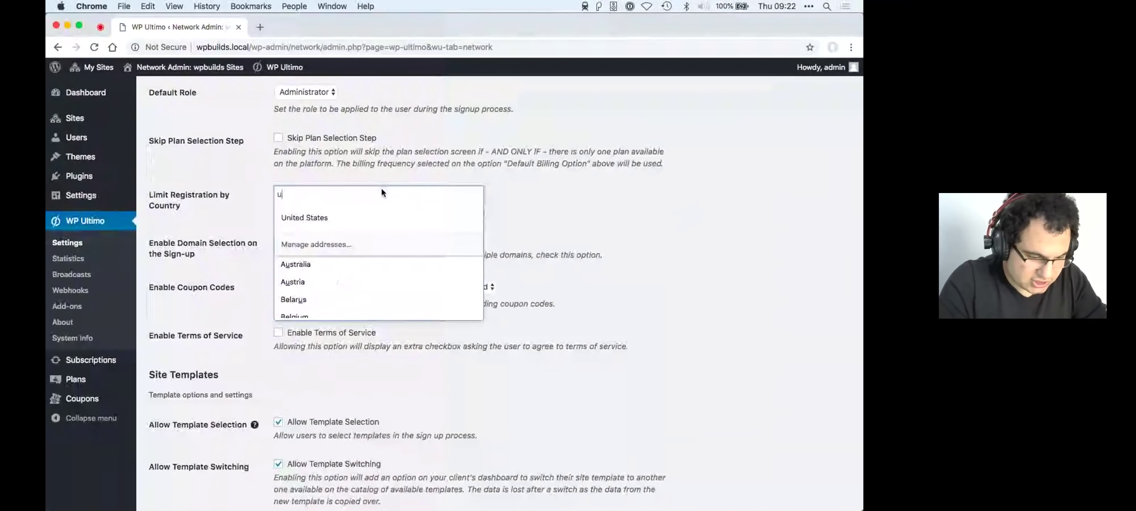
text(ni)
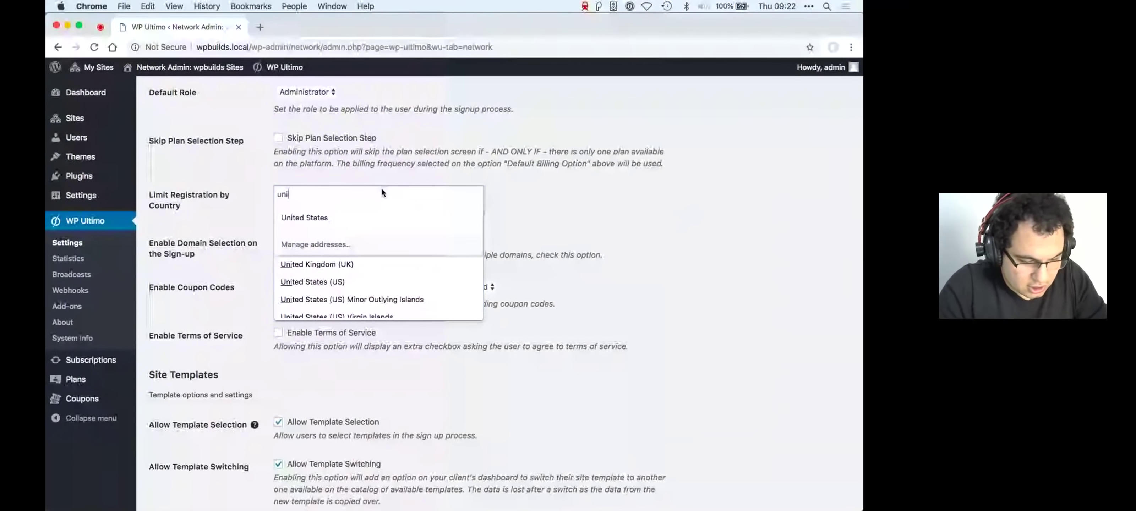
click(344, 265)
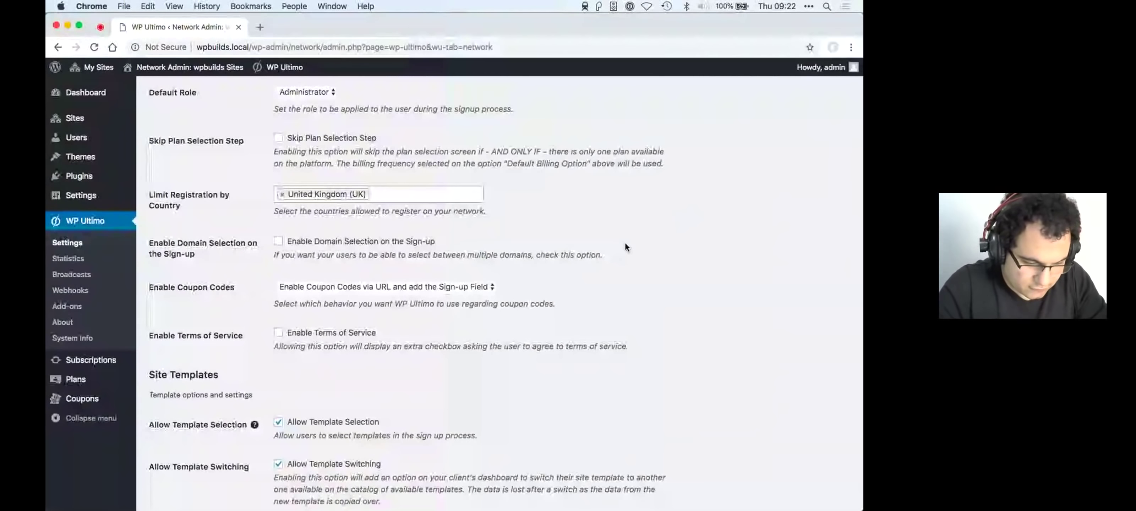
click(417, 193)
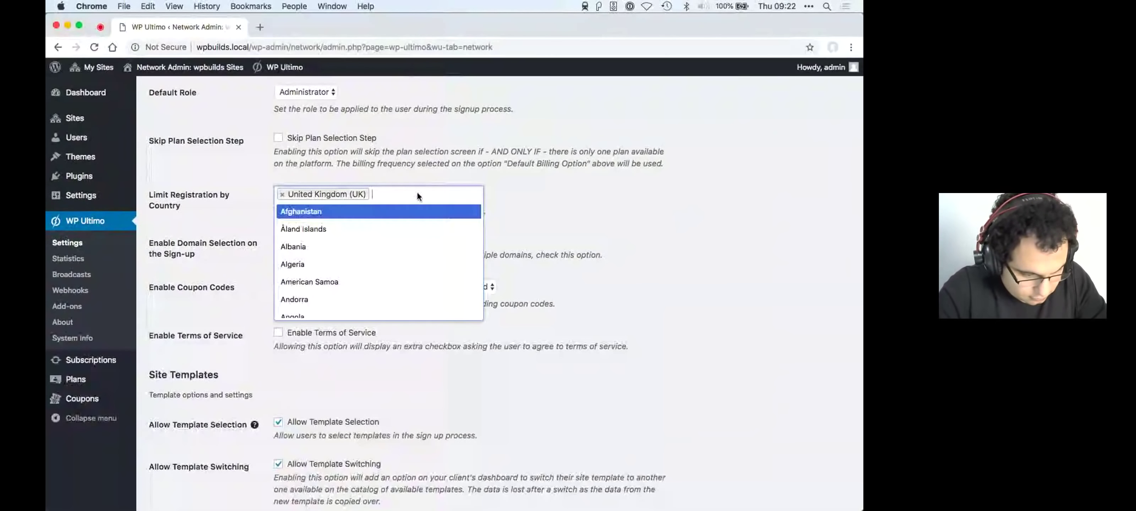
click(417, 192)
click(417, 194)
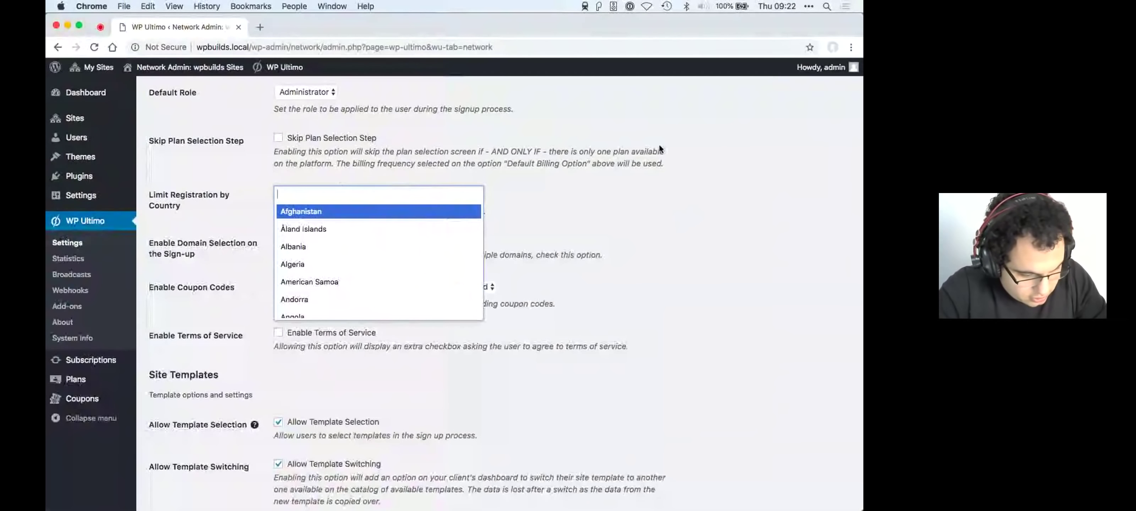
click(578, 212)
Enable domain selection, try adding a myfitness.com/mysite domain option, then delete it and disable selection.
scroll(578, 211, down, 1)
scroll(578, 215, down, 1)
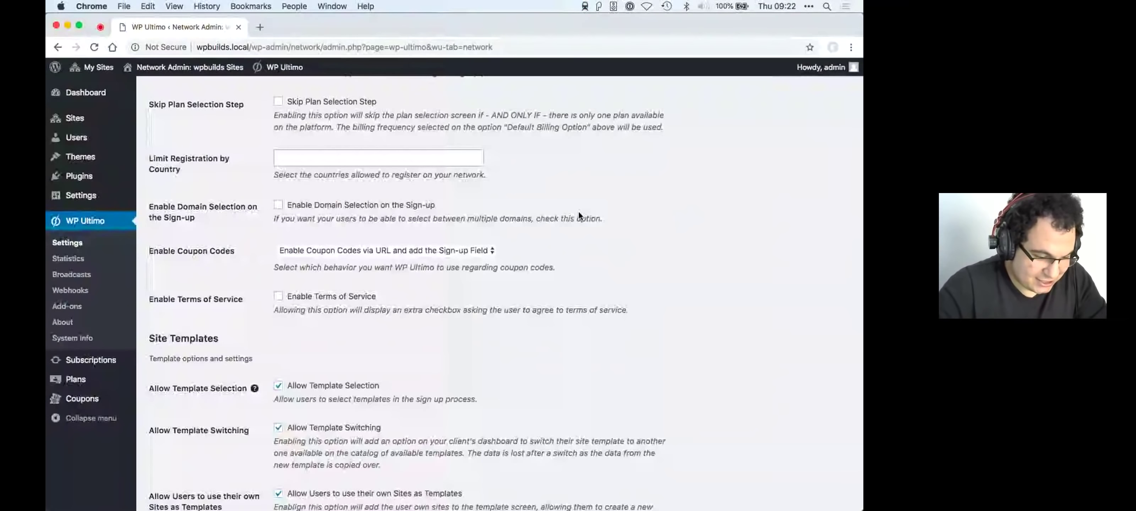
scroll(578, 212, down, 3)
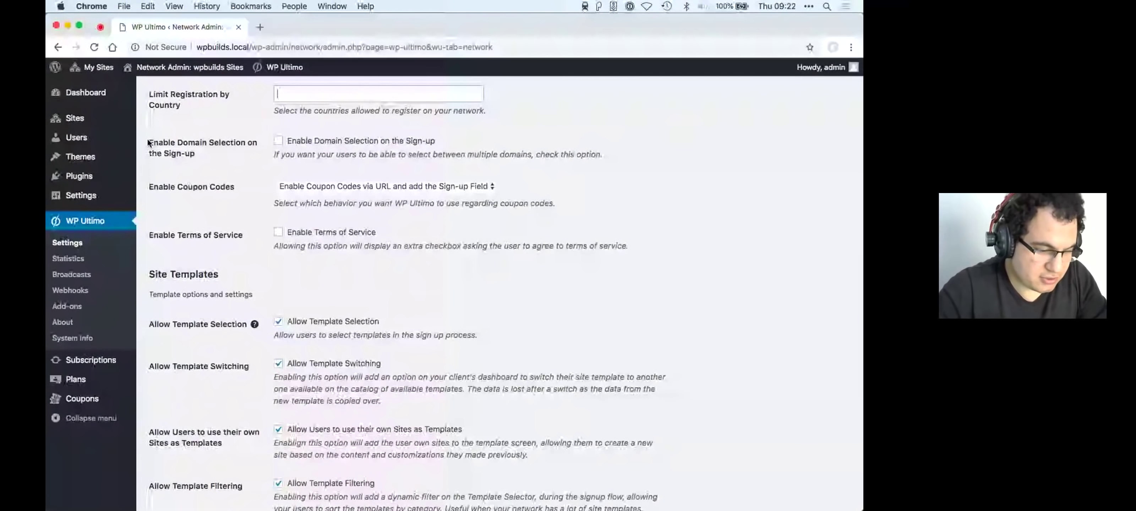
drag(149, 142, 211, 148)
click(455, 147)
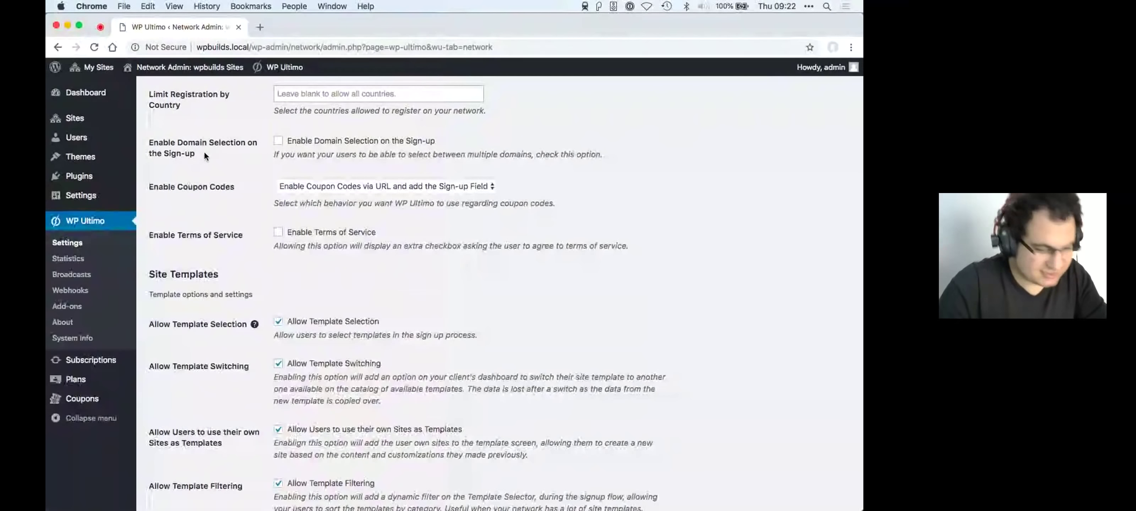
click(278, 140)
click(426, 210)
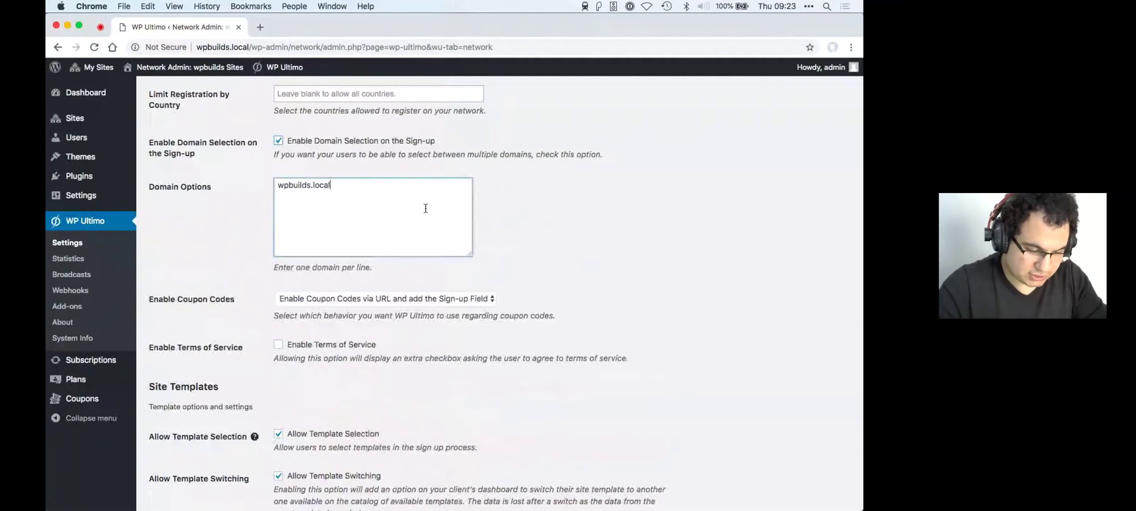
key(Return)
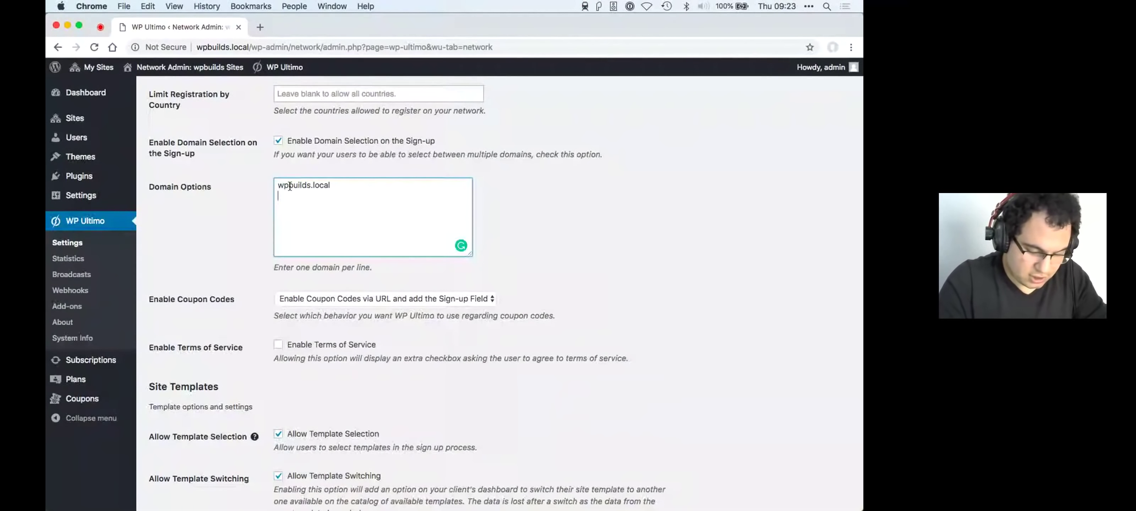
key(Return)
text(myf)
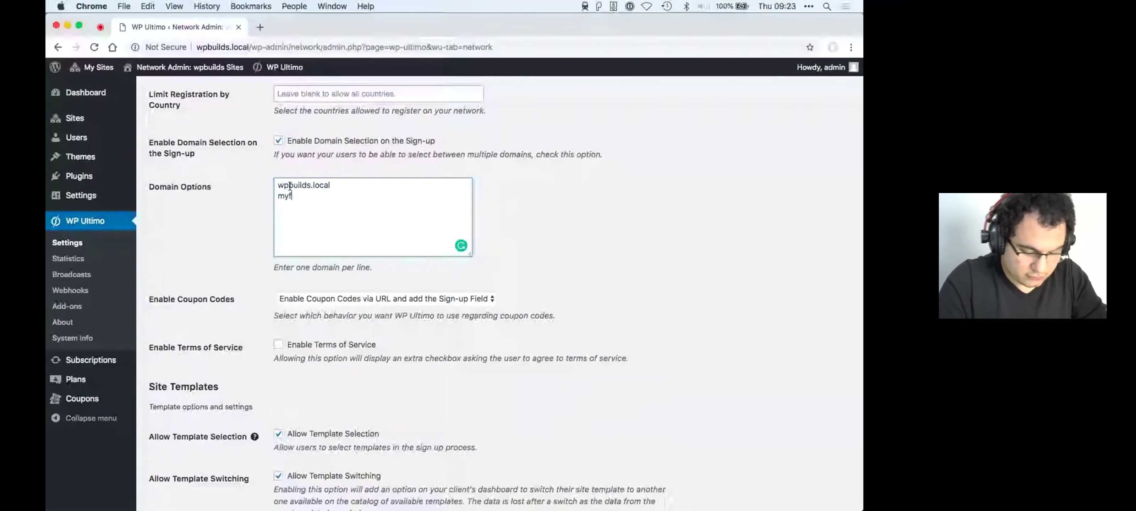
text(itness.com)
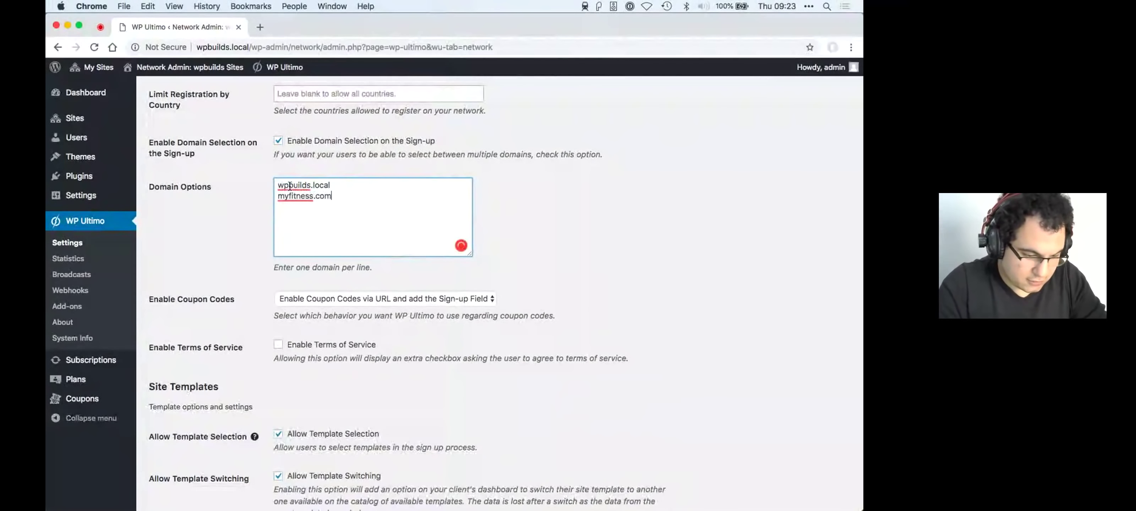
text(/mysite)
key(shift+super+Left)
key(BackSpace)
key(BackSpace)
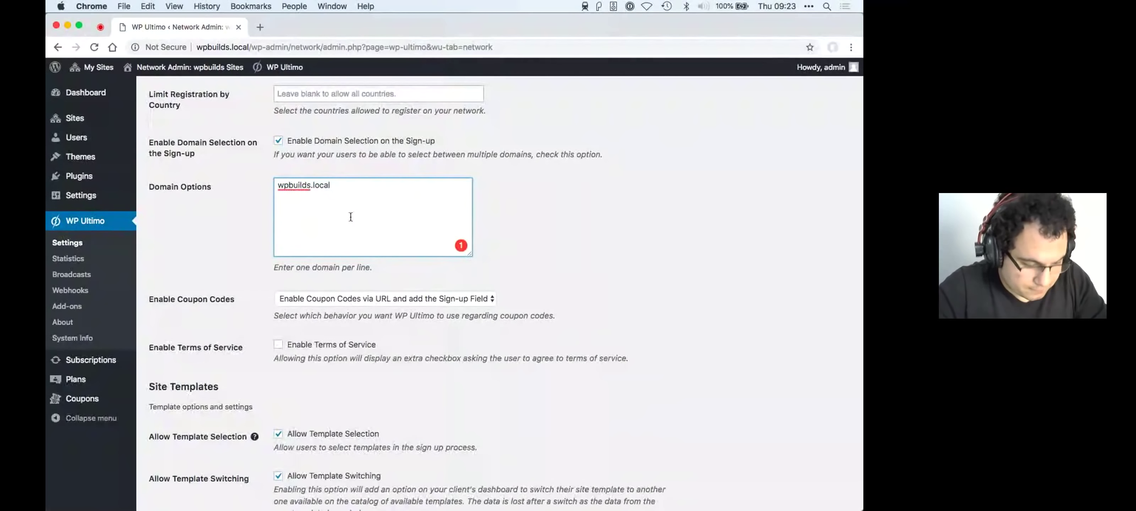
click(280, 145)
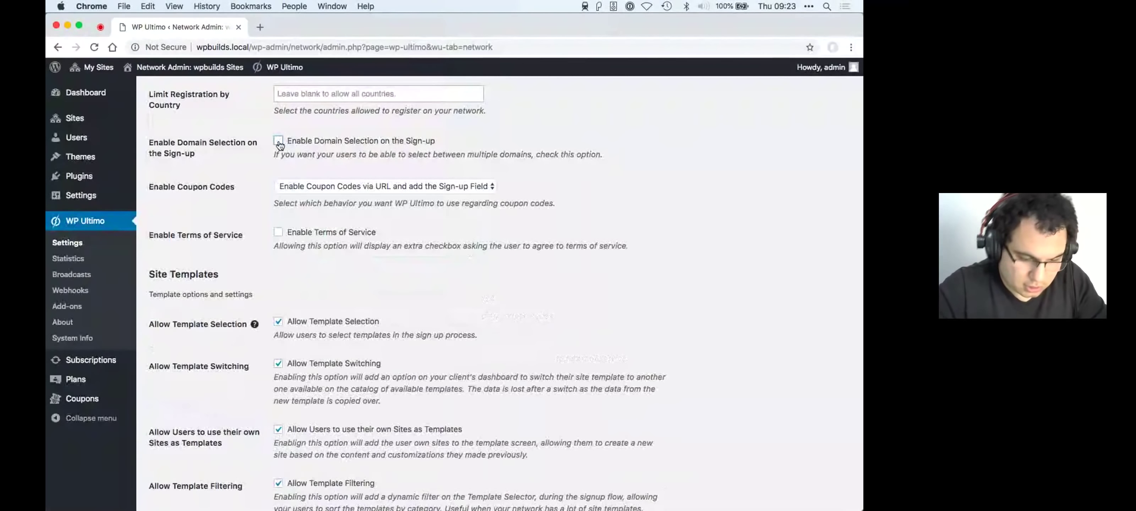
Set coupon codes to 'Enable Coupon Codes via URL and add the Sign-up Field' and tick Terms of Service.
click(390, 188)
click(534, 194)
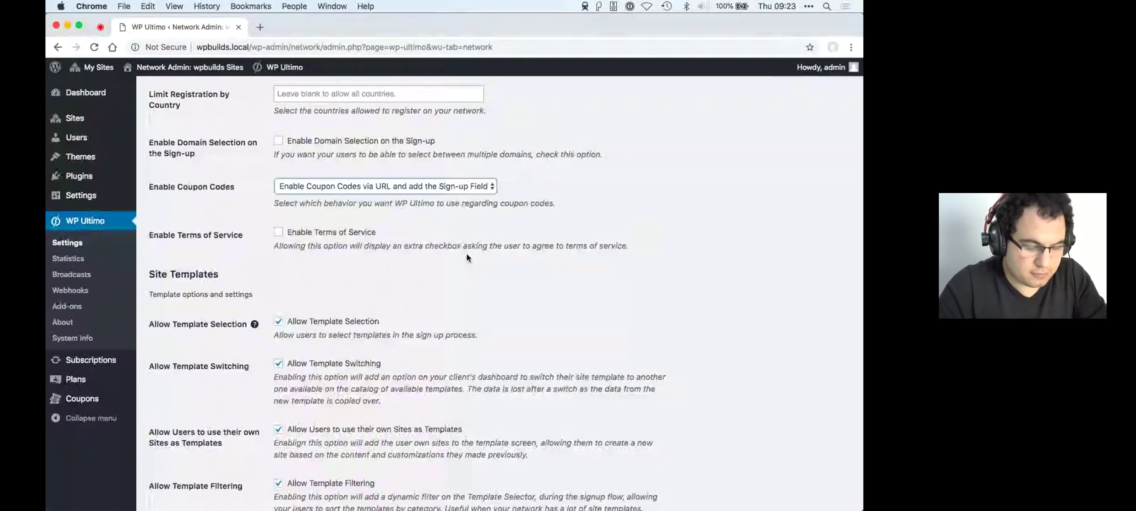
click(463, 186)
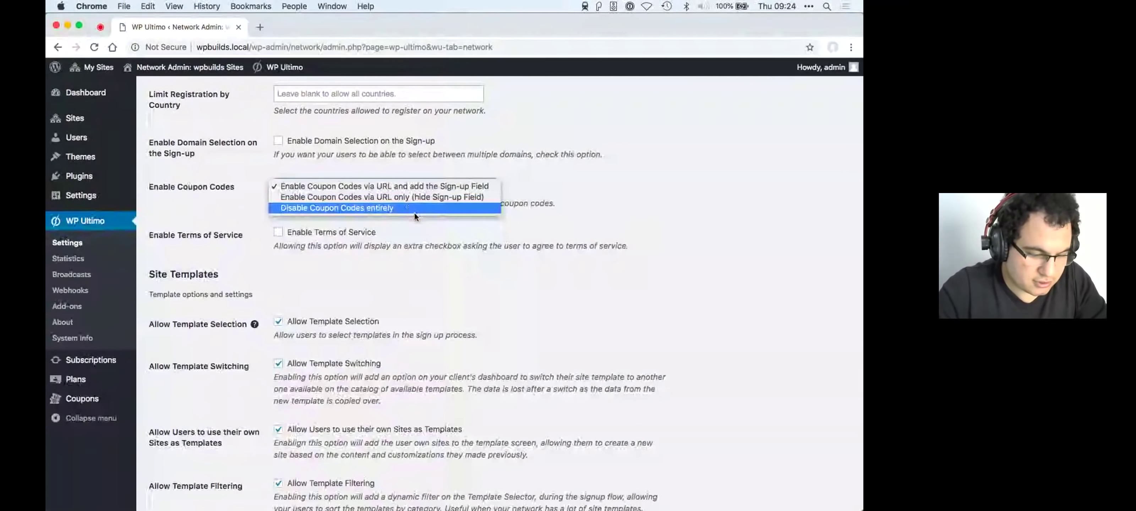
click(421, 228)
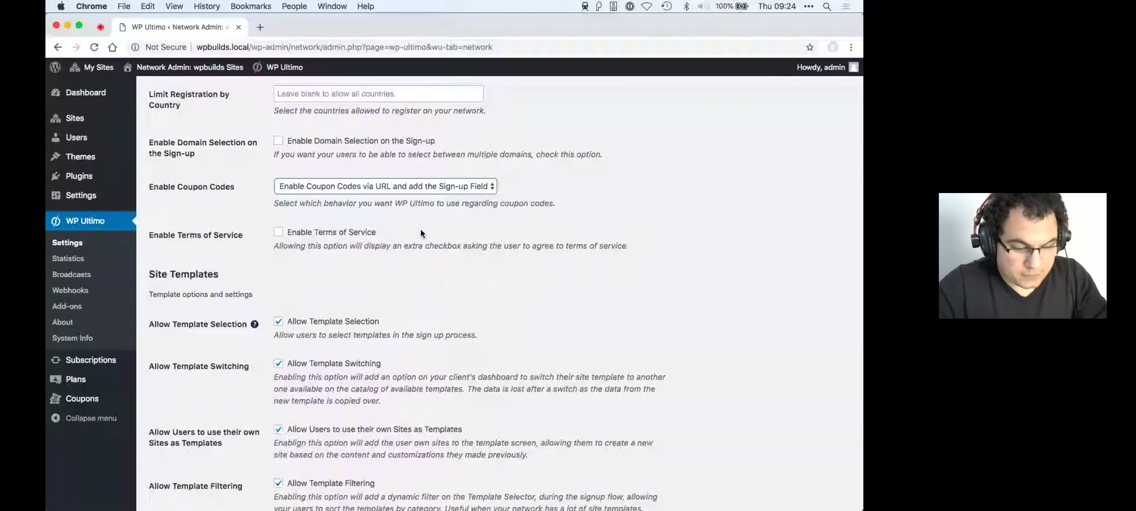
scroll(421, 230, down, 3)
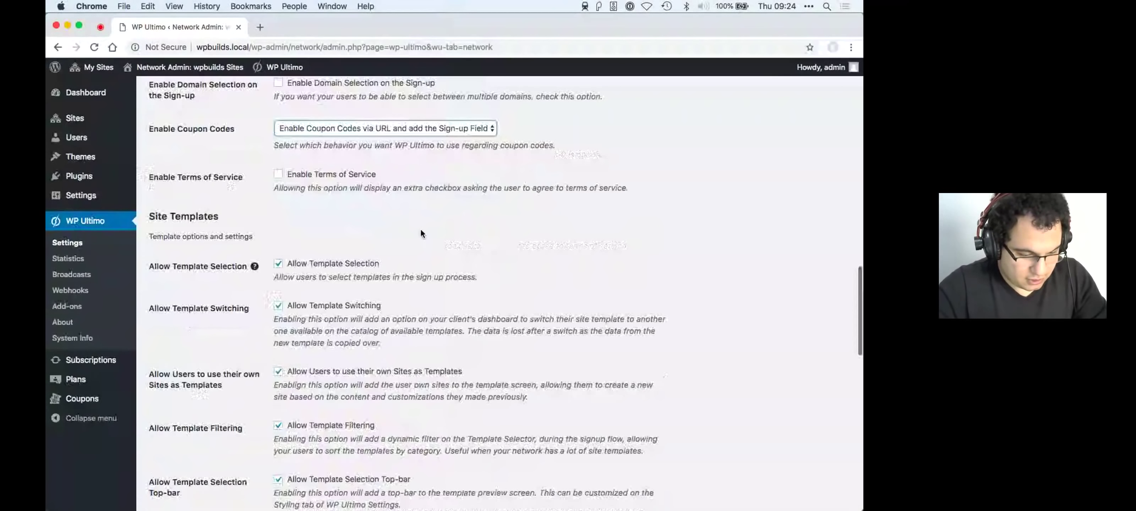
click(360, 175)
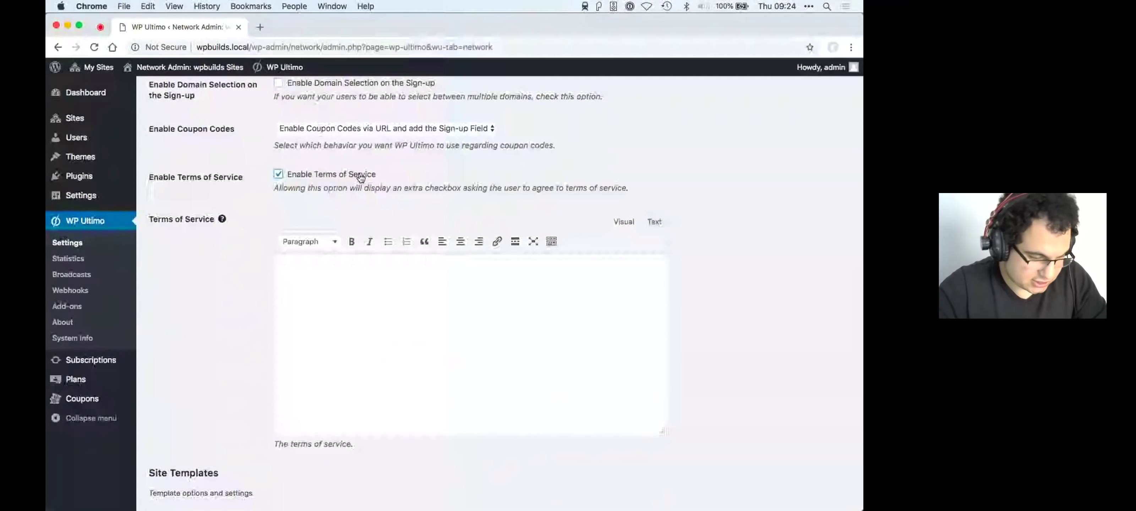
Keep Enable Terms of Service checked and enter 'Legal Stuff!' as the terms text.
click(361, 175)
click(361, 175)
click(416, 297)
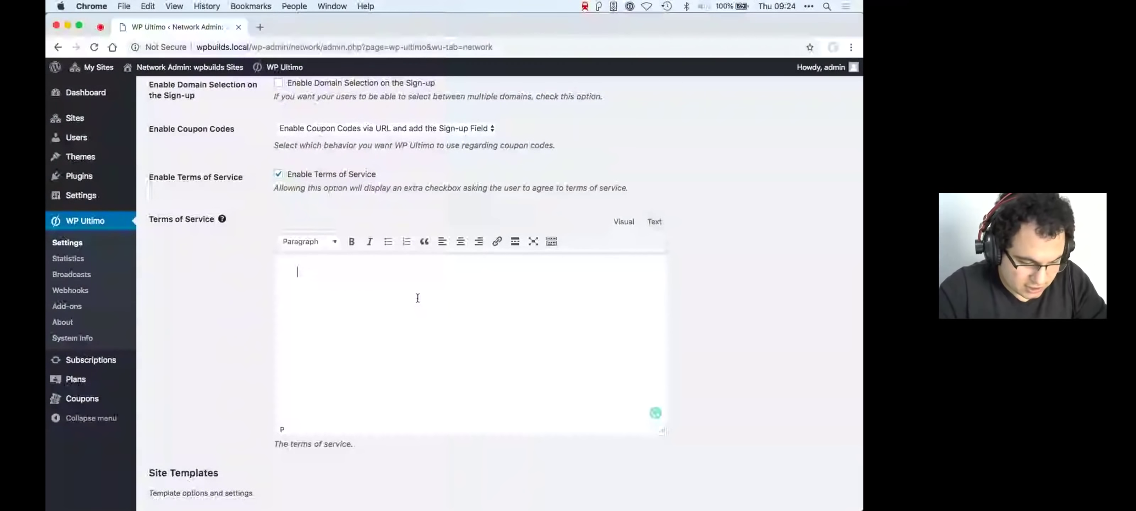
text(Legal Stuff!)
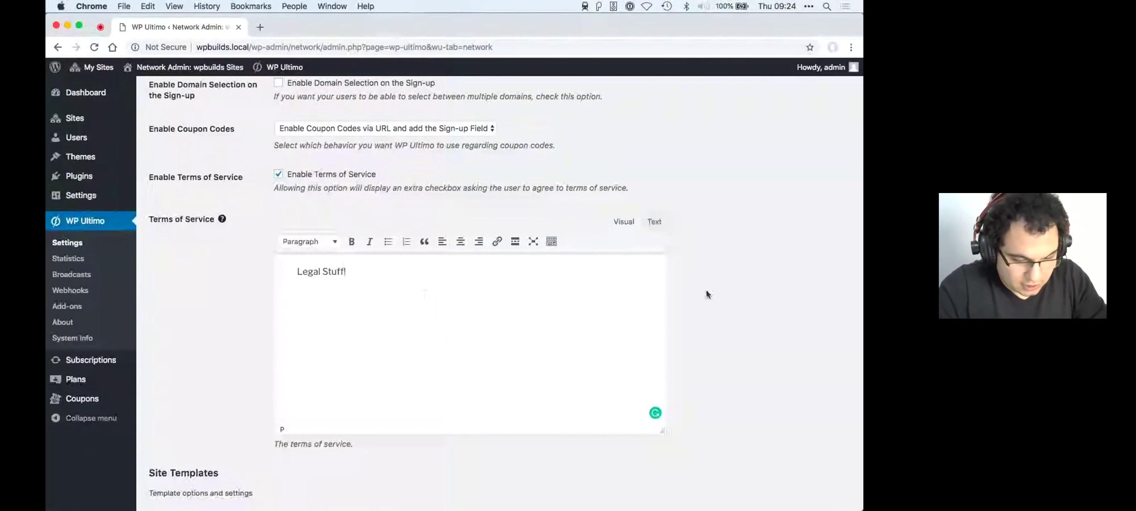
scroll(710, 289, down, 2)
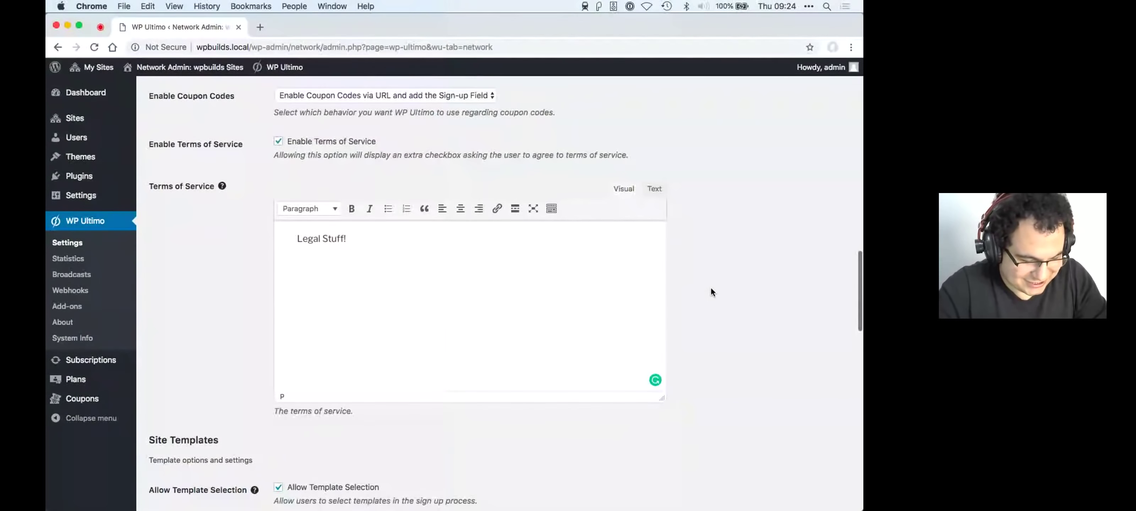
scroll(711, 292, up, 1)
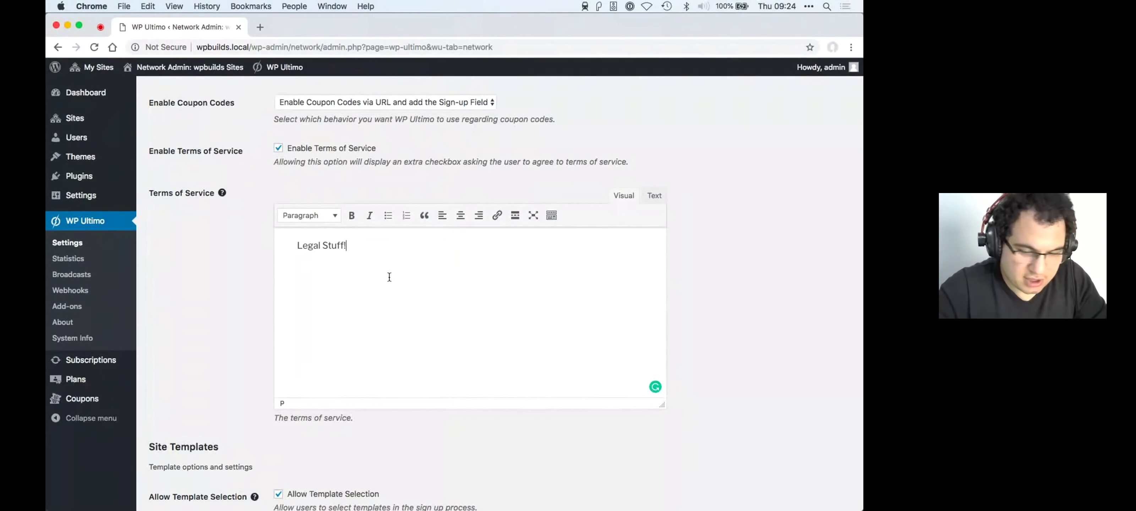
scroll(733, 330, down, 2)
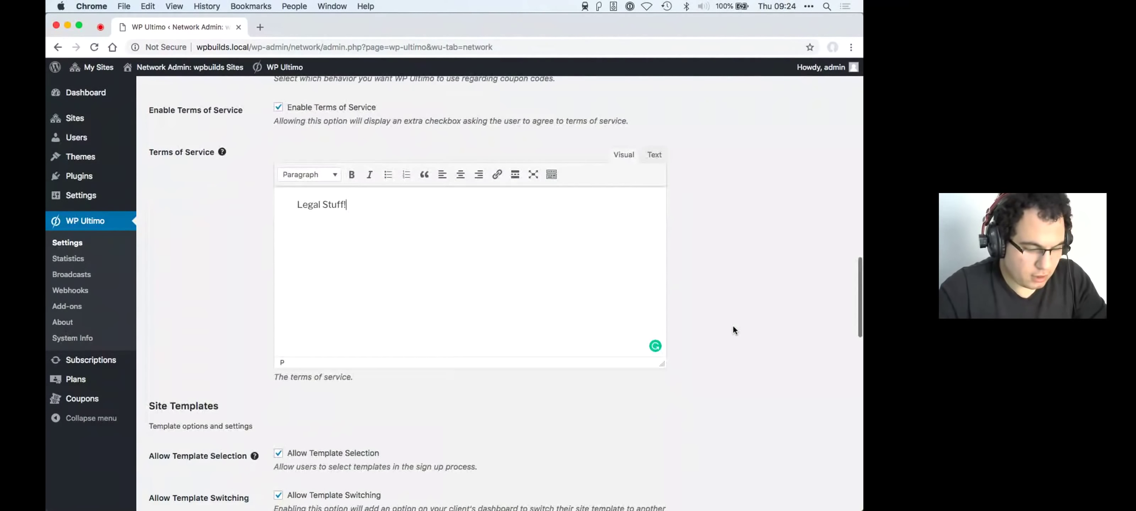
scroll(733, 329, down, 4)
scroll(733, 330, down, 3)
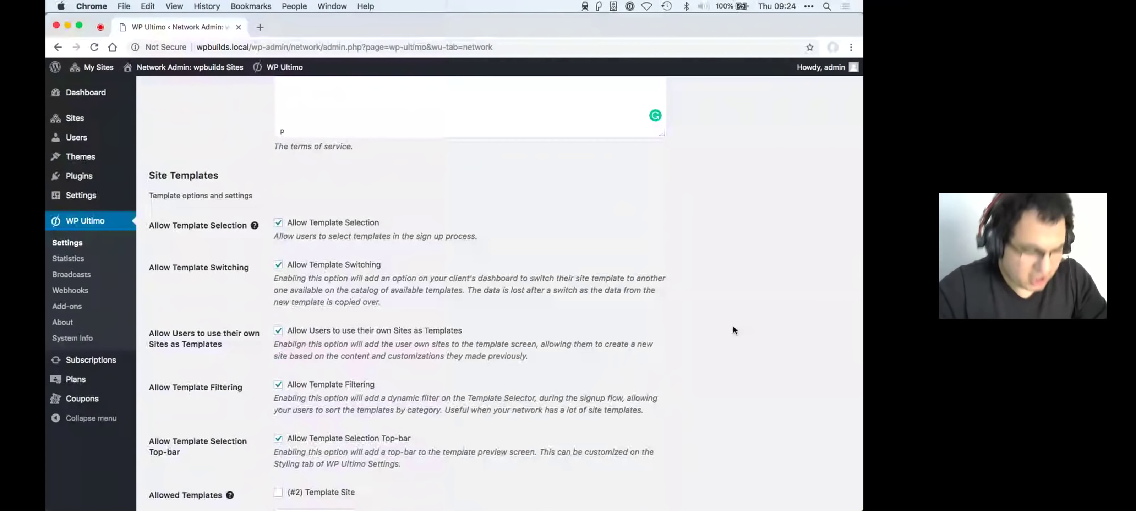
scroll(733, 329, down, 2)
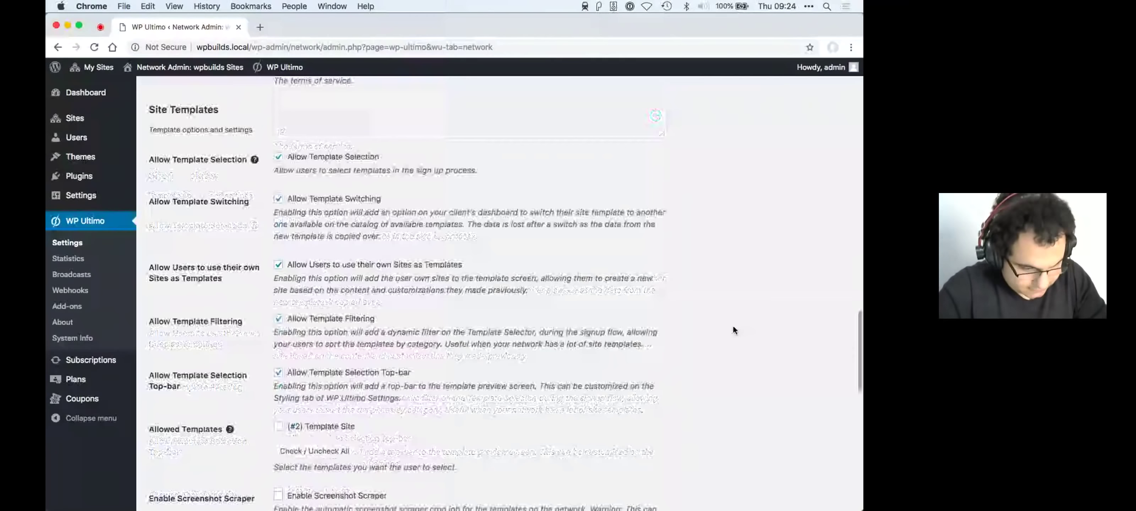
scroll(733, 330, down, 1)
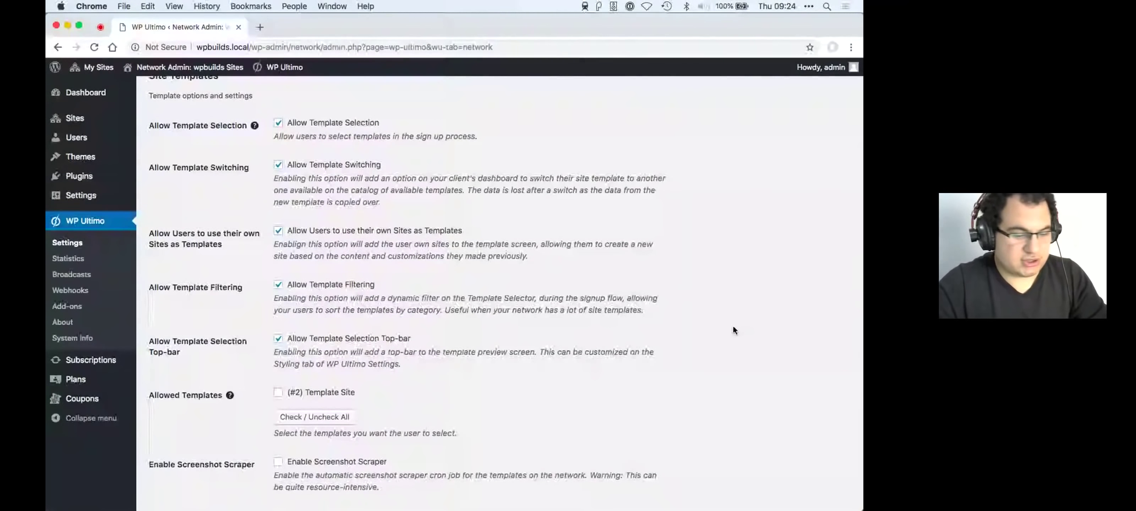
scroll(733, 327, up, 1)
scroll(734, 330, down, 1)
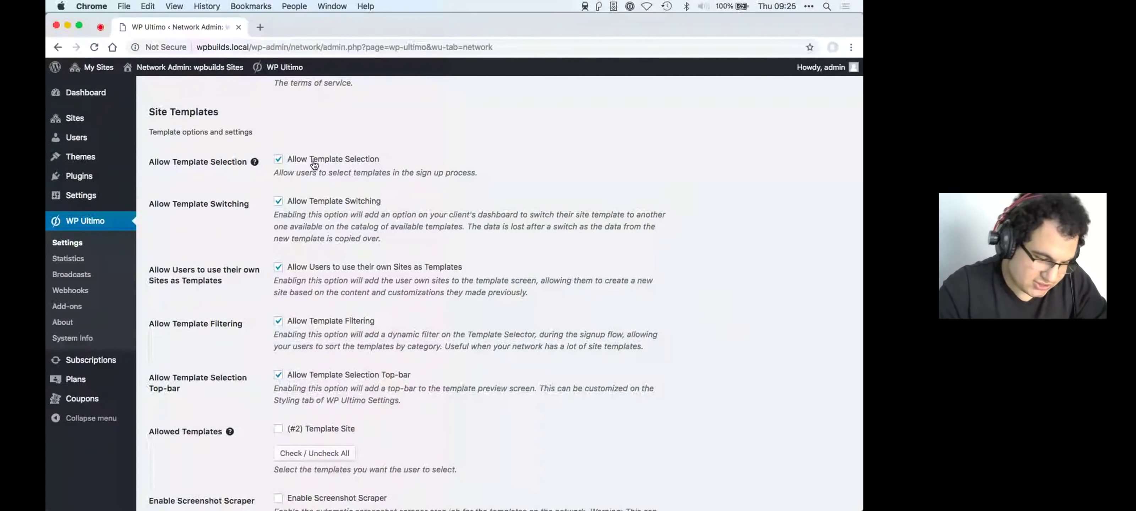
click(320, 163)
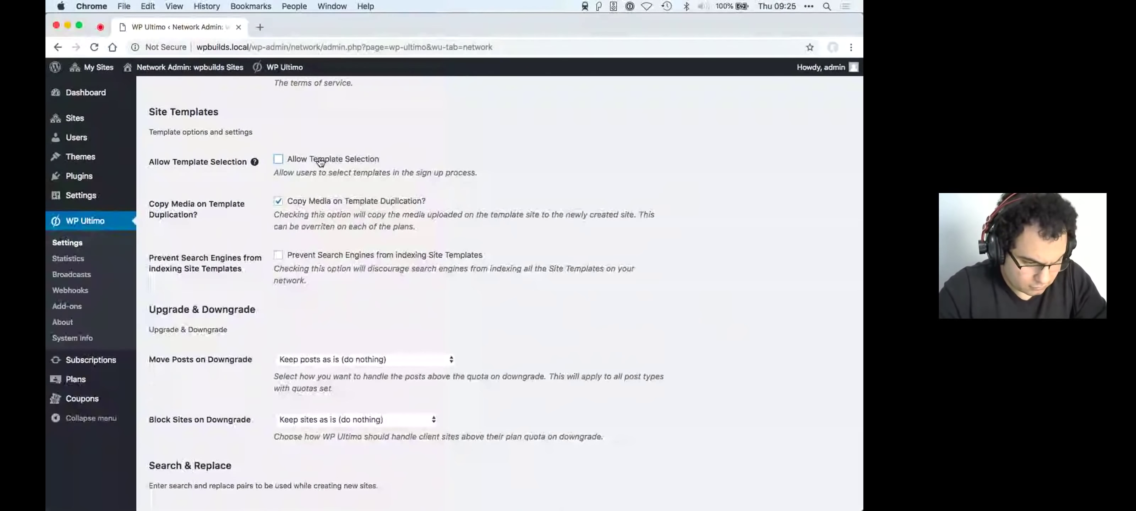
click(321, 163)
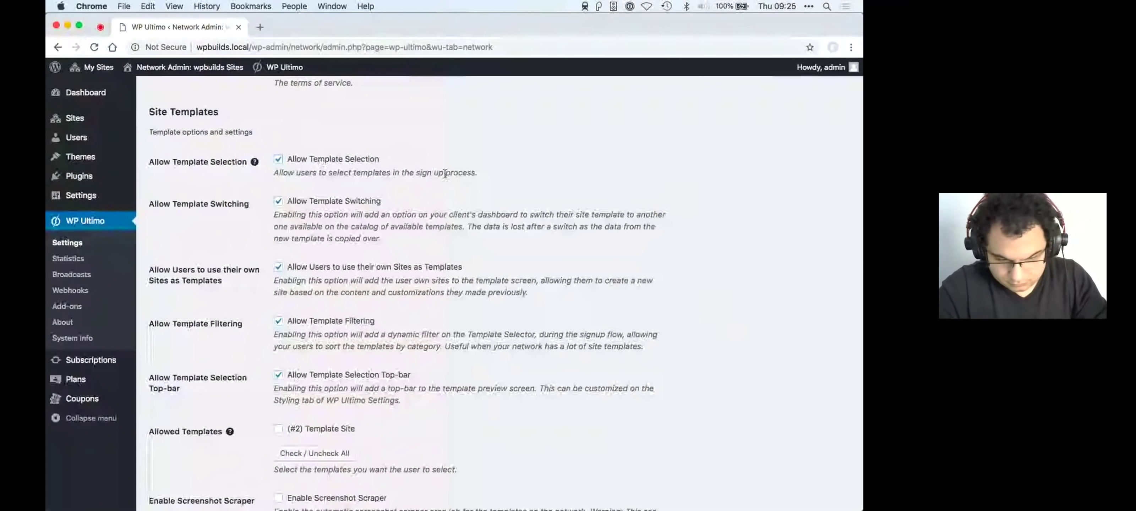
scroll(444, 174, down, 3)
scroll(445, 174, up, 1)
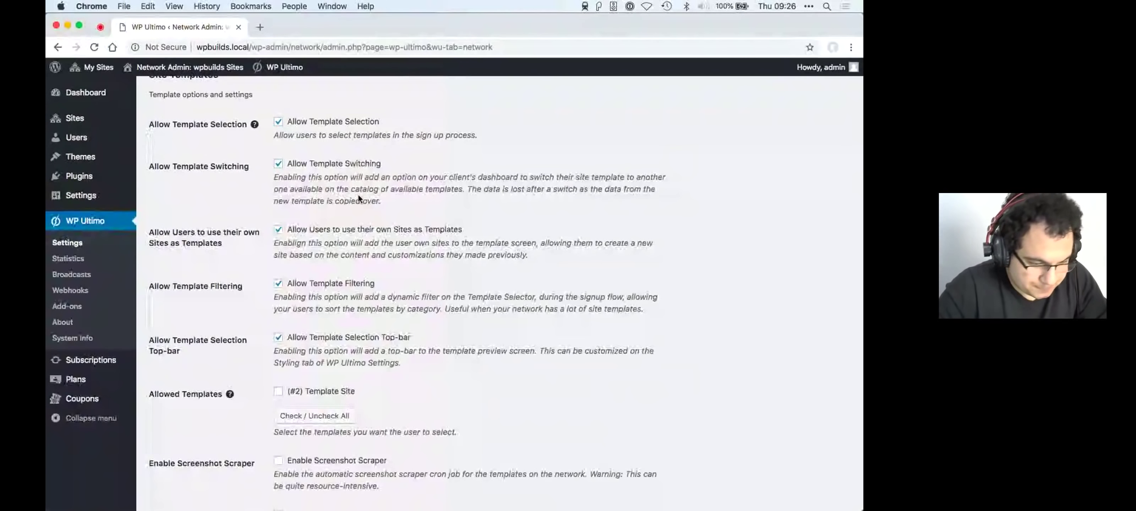
mouse_move(89, 68)
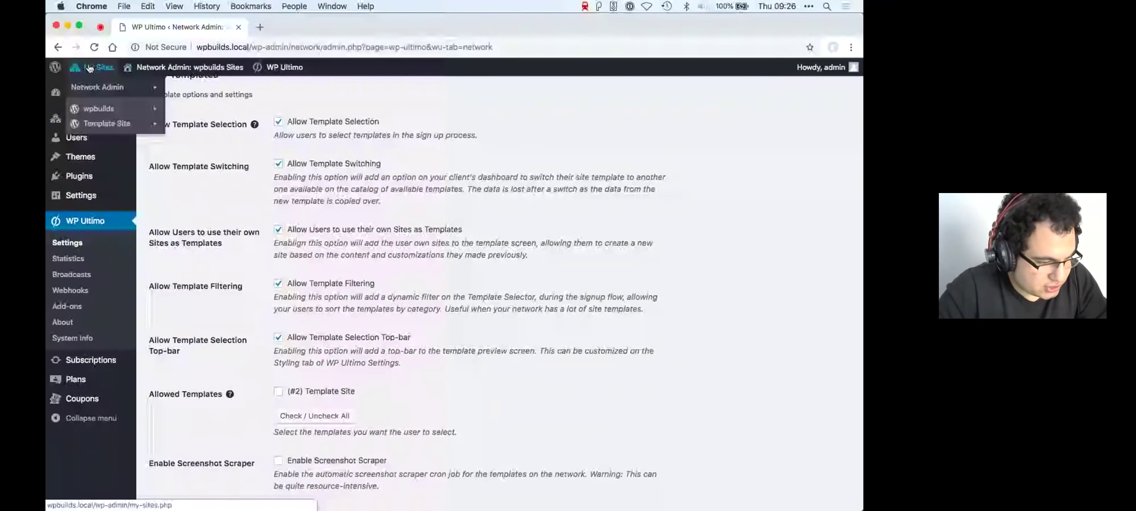
mouse_move(106, 126)
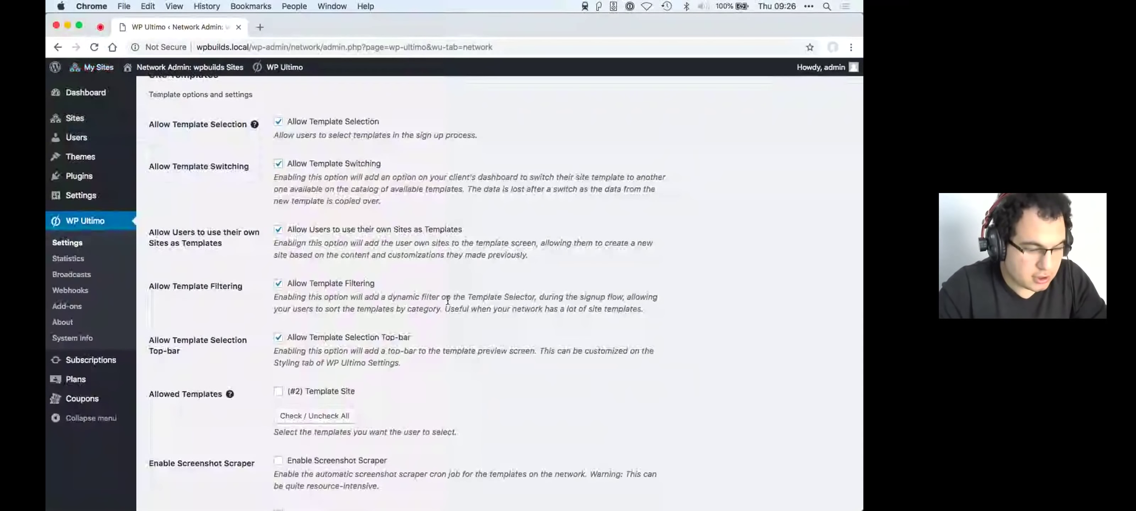
scroll(447, 300, down, 2)
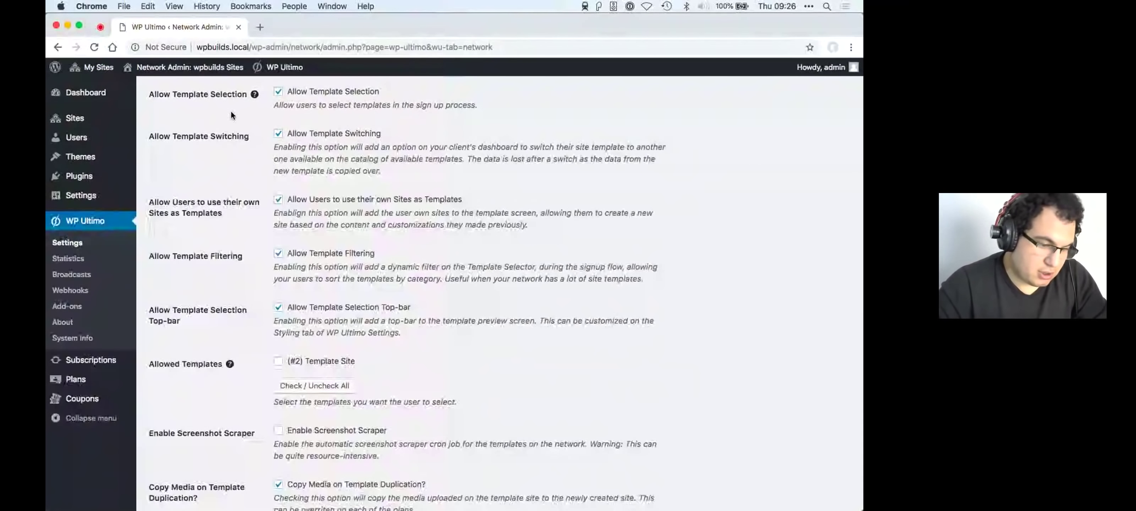
scroll(226, 129, up, 1)
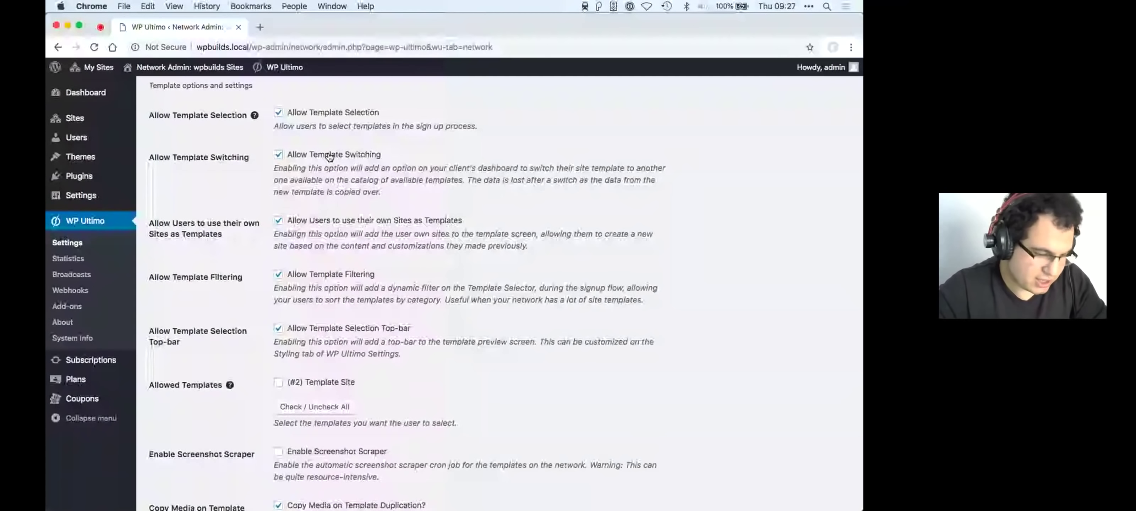
click(330, 157)
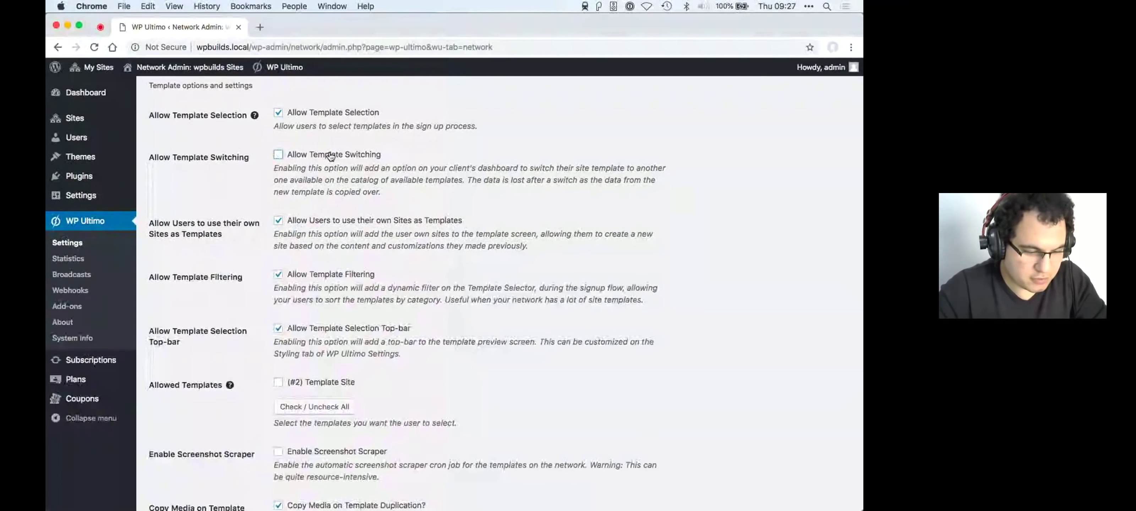
click(330, 156)
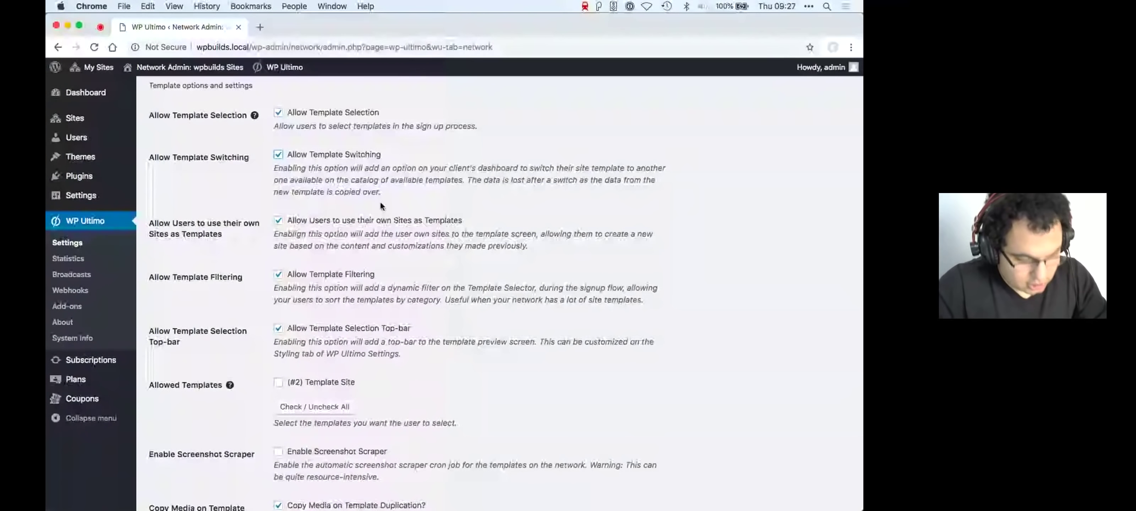
scroll(380, 201, down, 2)
scroll(380, 202, down, 1)
drag(379, 203, 235, 112)
scroll(235, 112, up, 8)
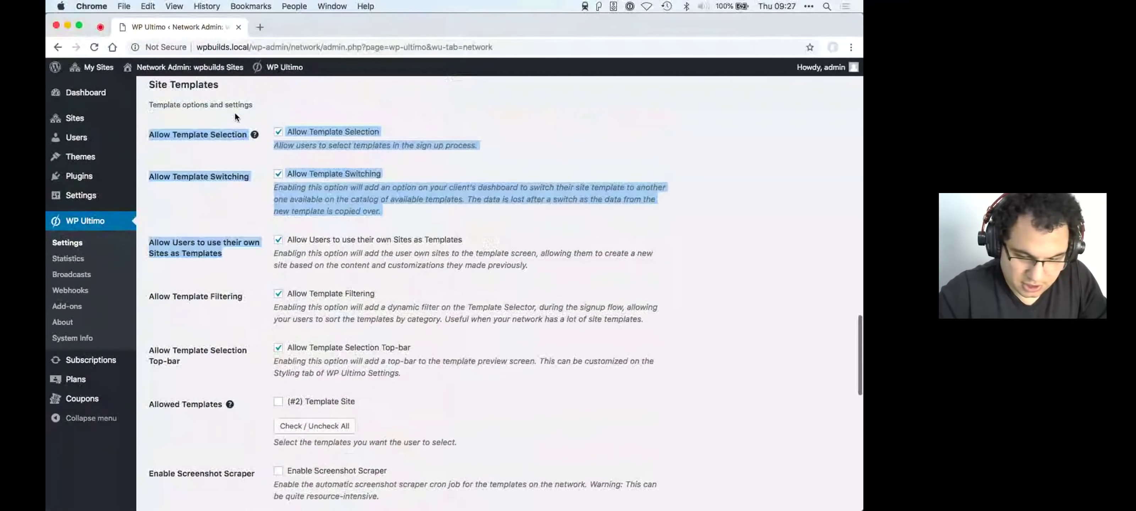
click(235, 112)
scroll(253, 248, down, 3)
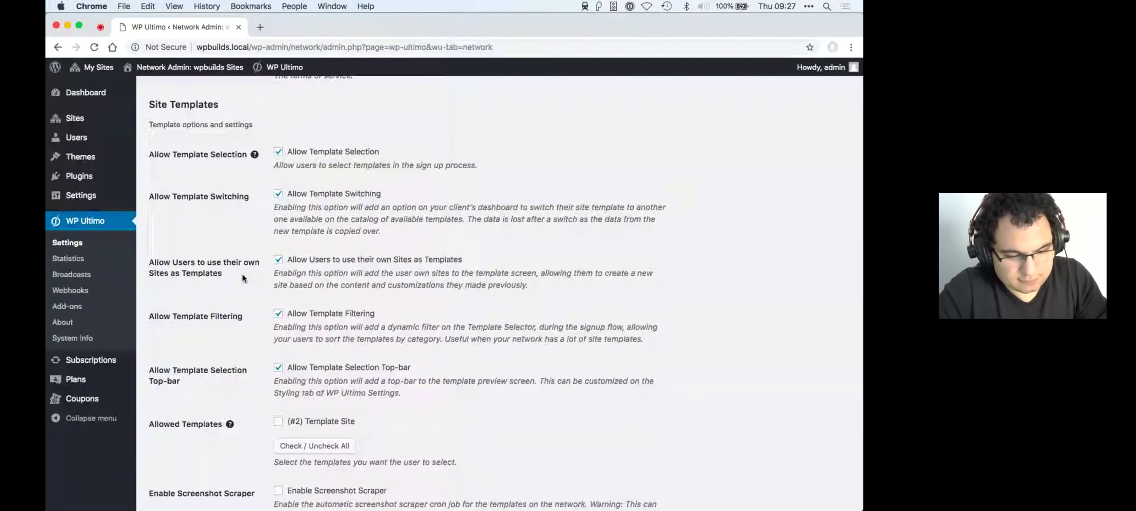
scroll(386, 227, up, 1)
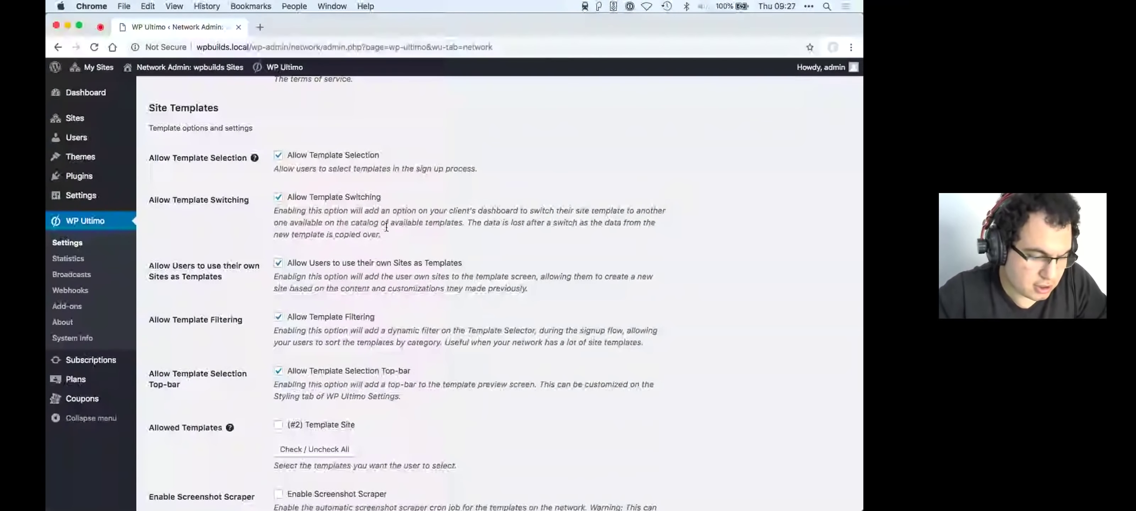
scroll(386, 227, down, 1)
scroll(433, 264, up, 1)
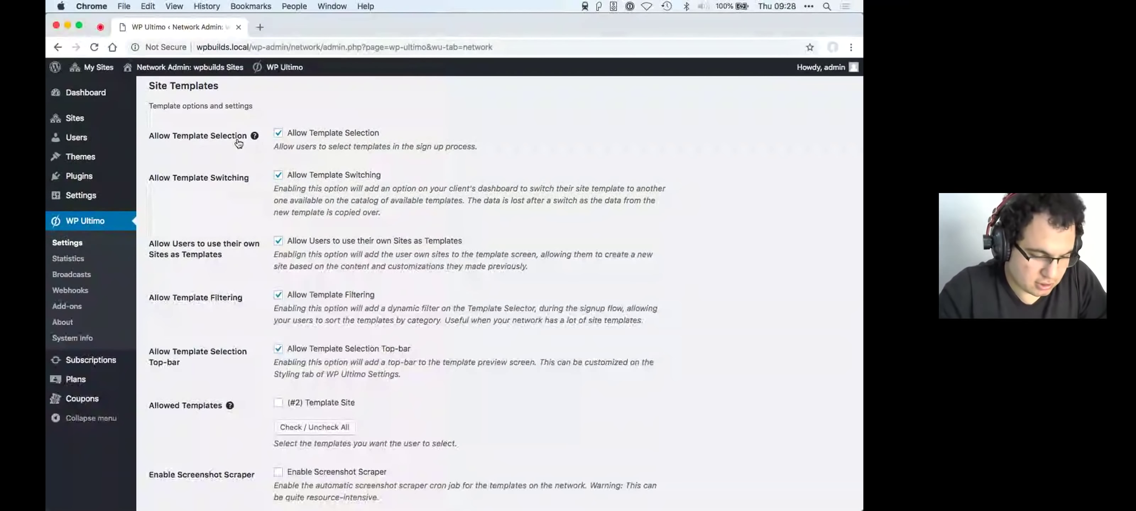
scroll(353, 240, down, 2)
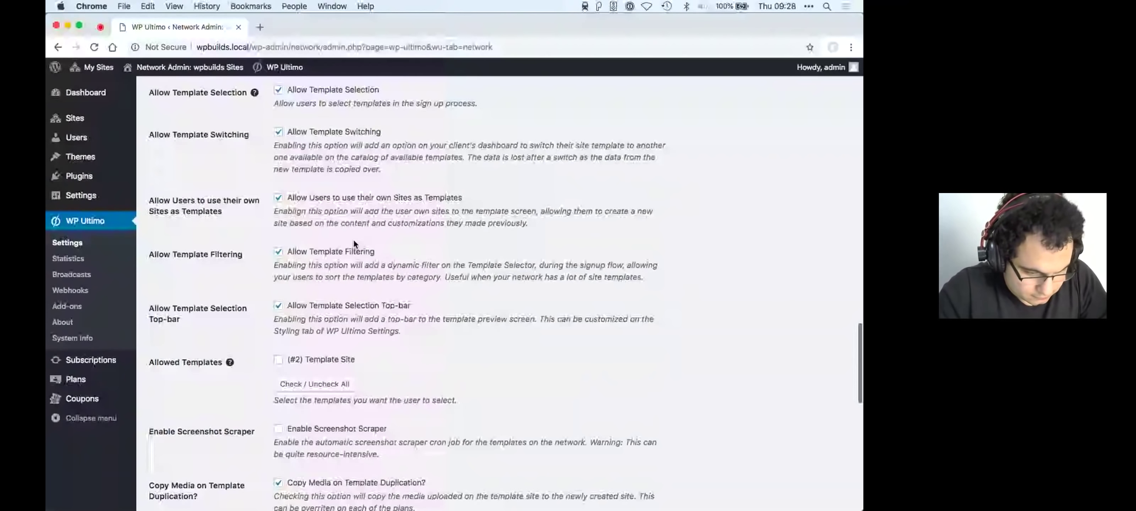
scroll(355, 241, up, 1)
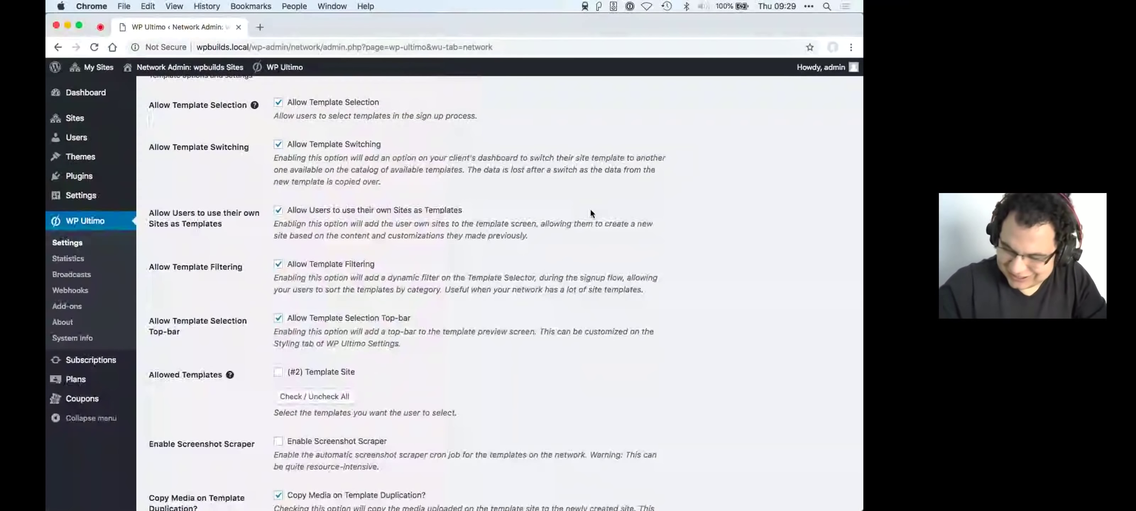
Tick (#2) Template Site under Allowed Templates.
scroll(590, 210, down, 2)
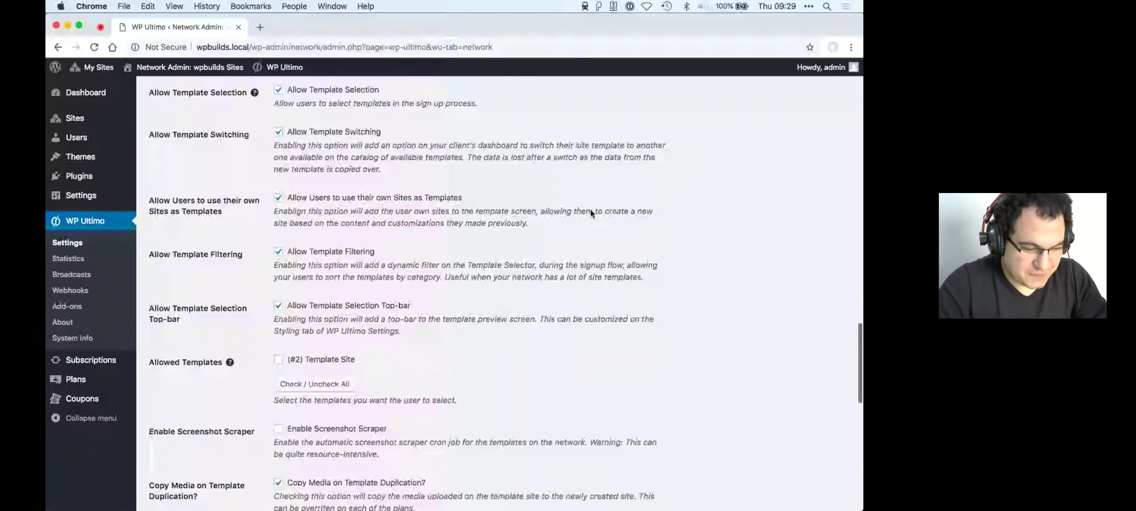
scroll(591, 213, down, 5)
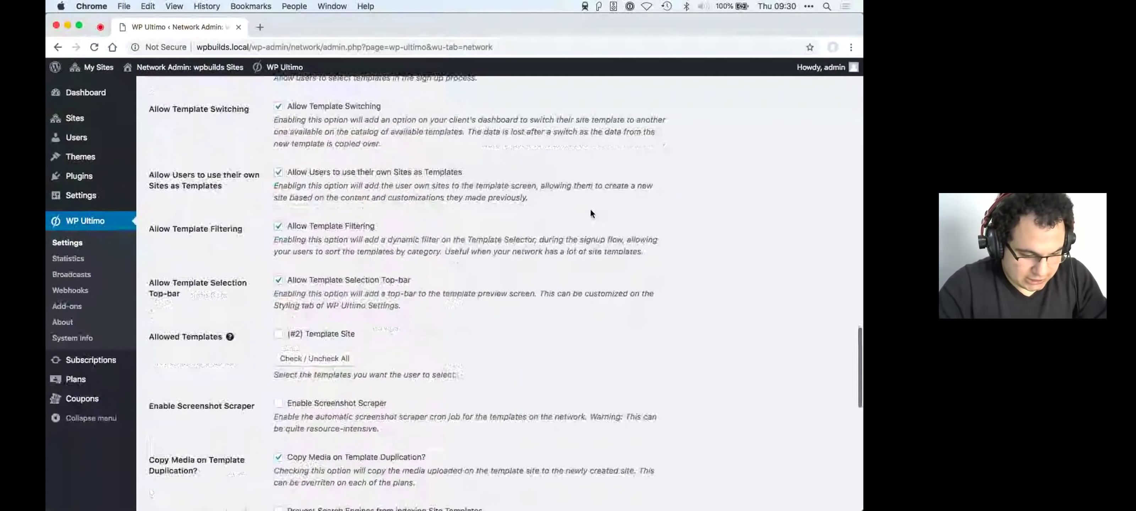
scroll(590, 214, down, 1)
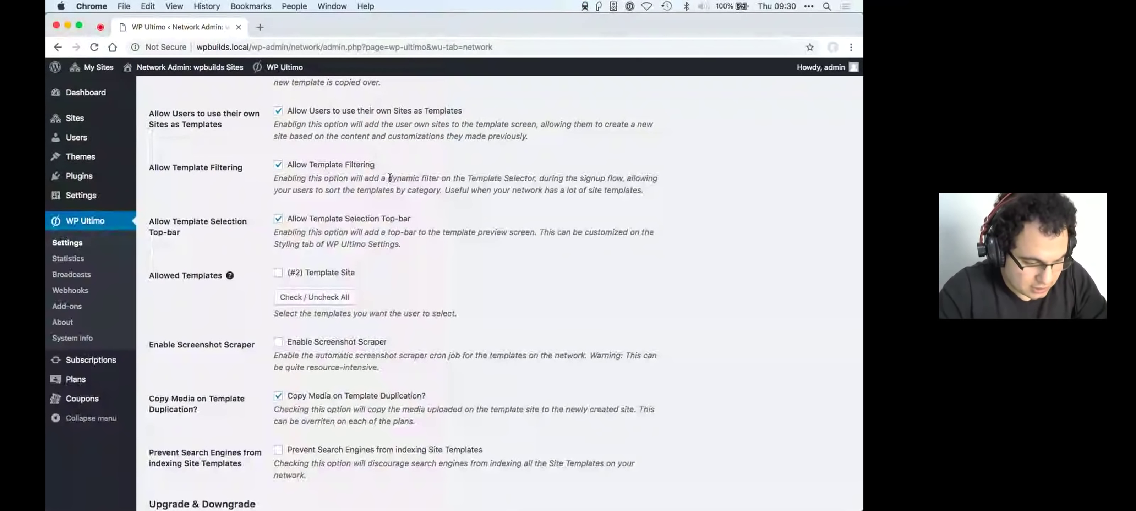
scroll(393, 229, down, 1)
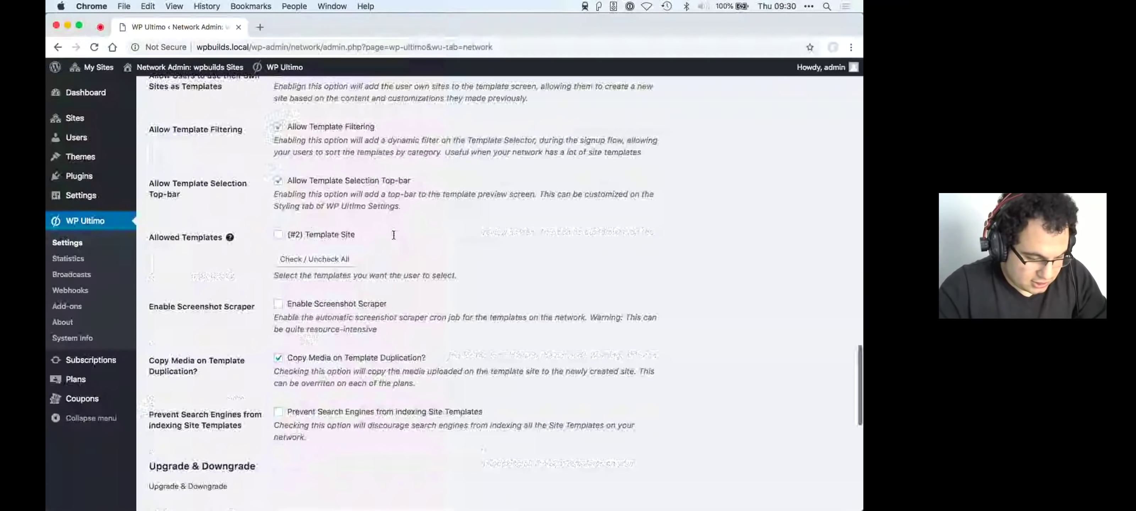
scroll(393, 235, down, 1)
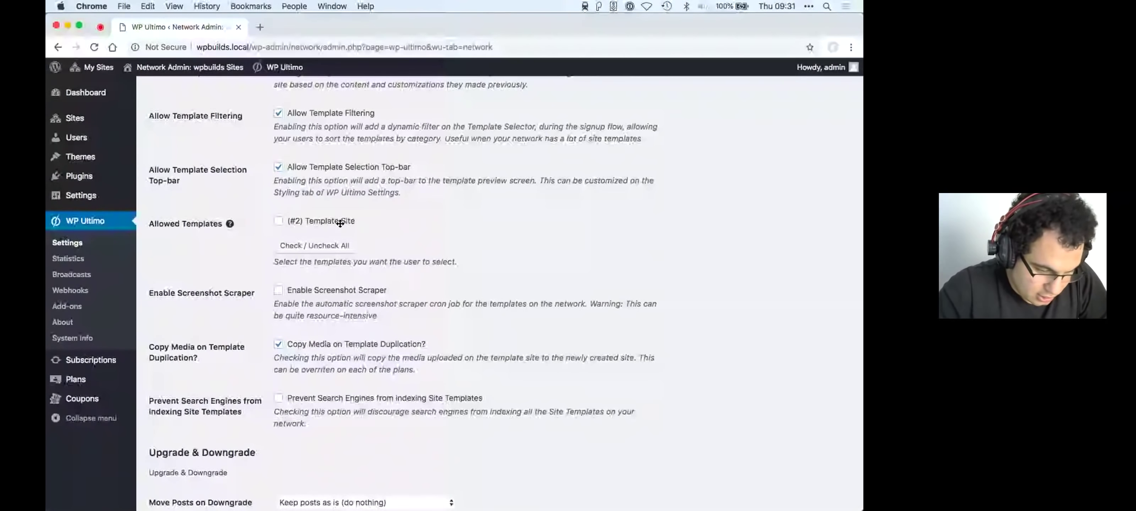
mouse_move(230, 223)
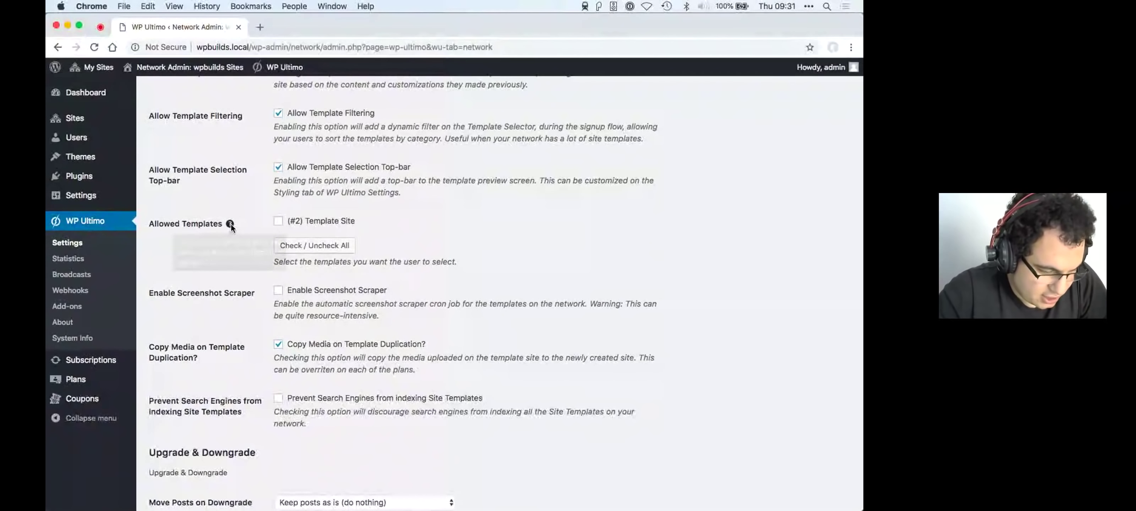
click(278, 221)
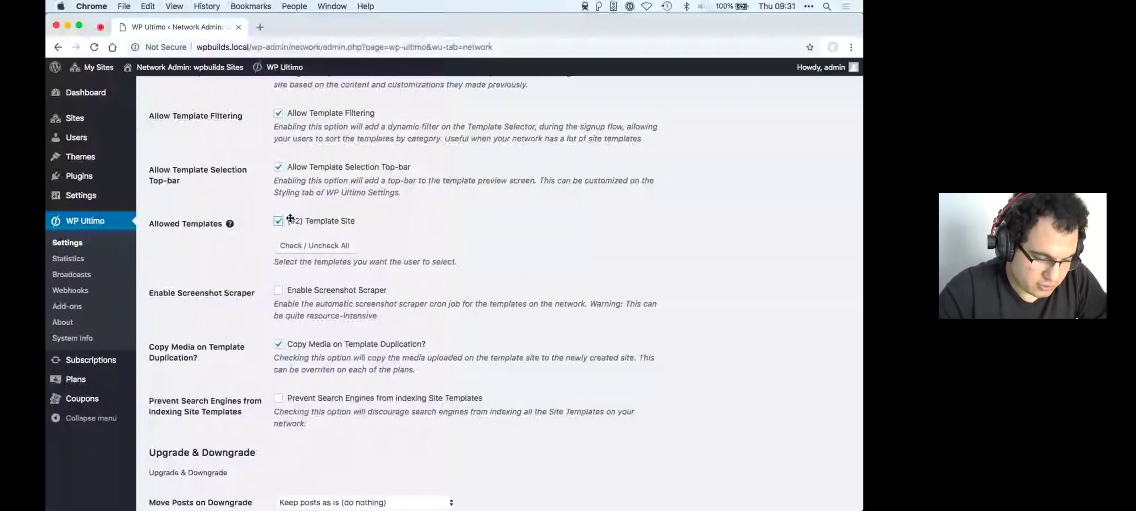
Toggle Enable Screenshot Scraper on and back off, leaving it disabled.
scroll(378, 319, down, 3)
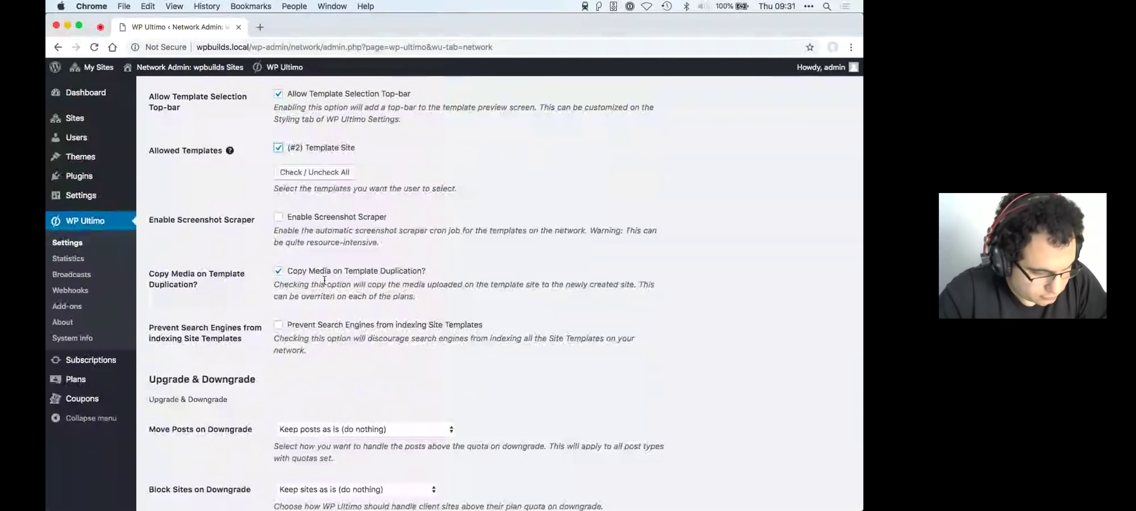
scroll(324, 280, down, 2)
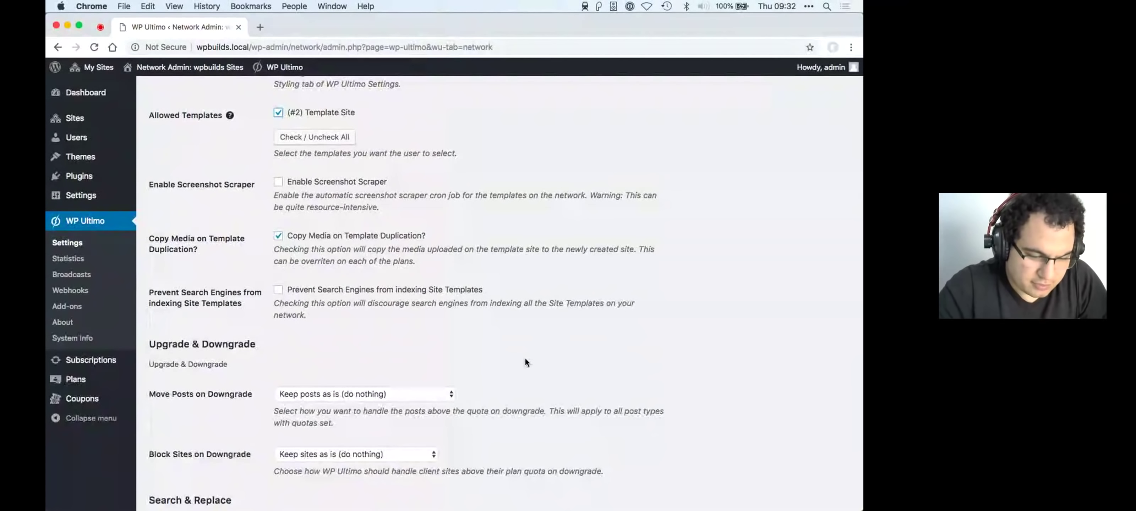
click(279, 182)
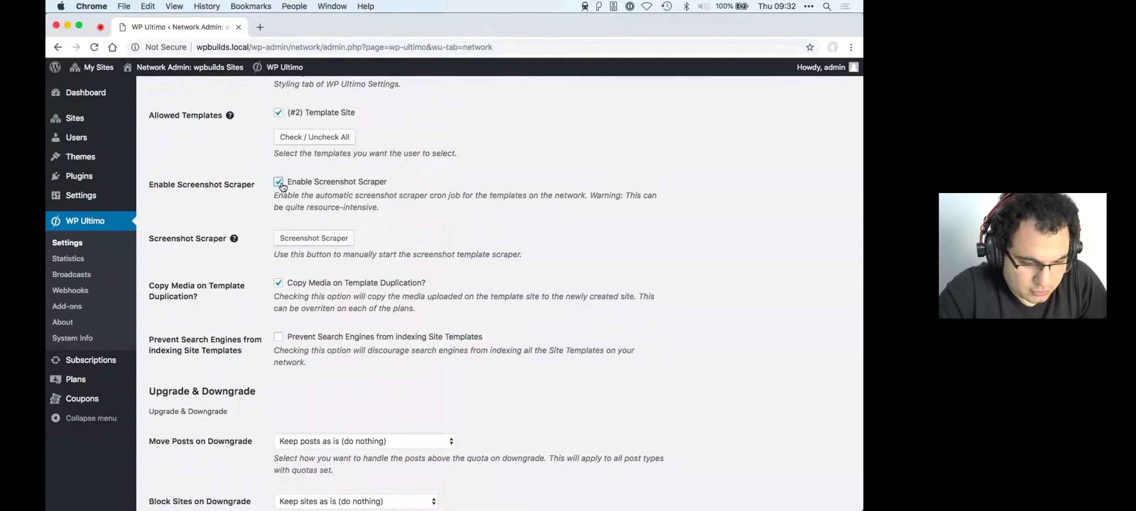
click(278, 182)
scroll(281, 182, up, 2)
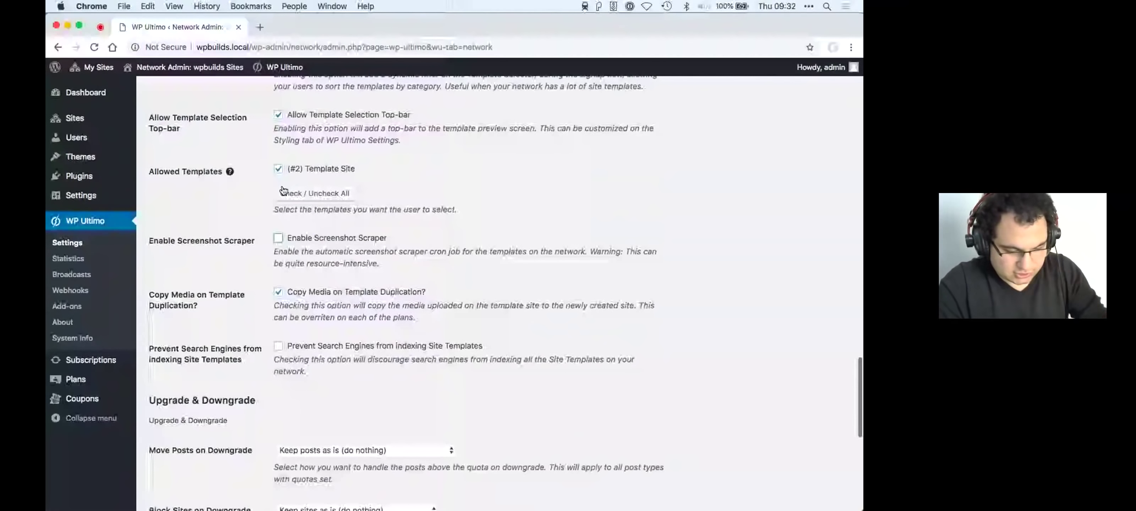
scroll(291, 205, down, 10)
Save the network settings and confirm the 'Settings updated successfully!' message.
click(179, 458)
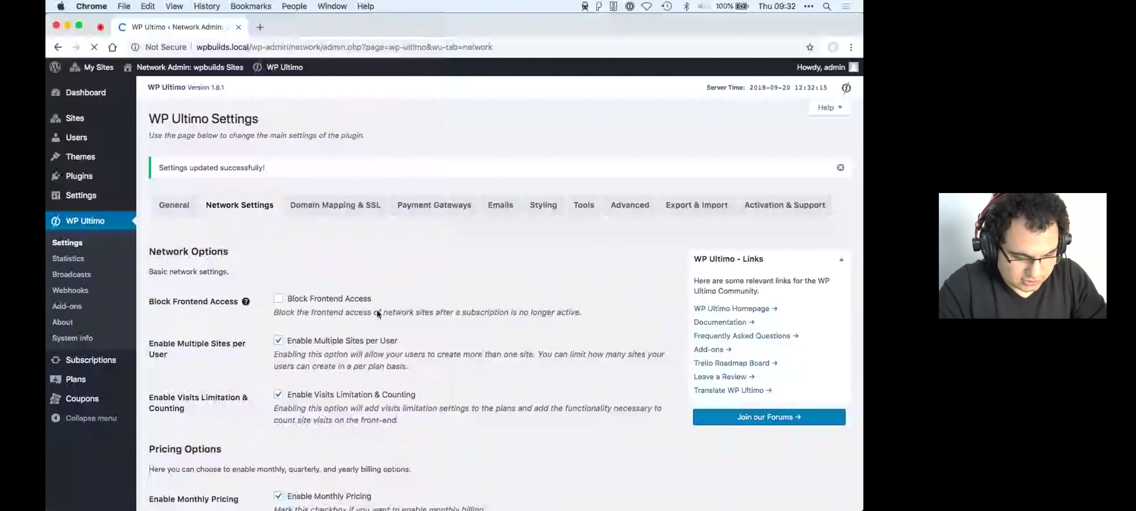
scroll(377, 312, down, 8)
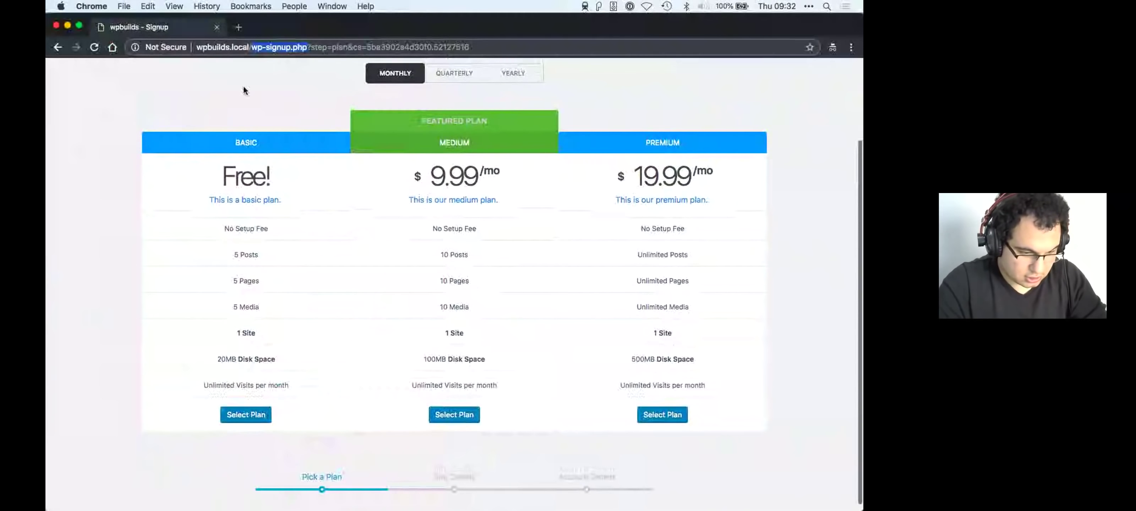
Reload the signup page and select the Medium plan to reach Pick your Template.
key(super+r)
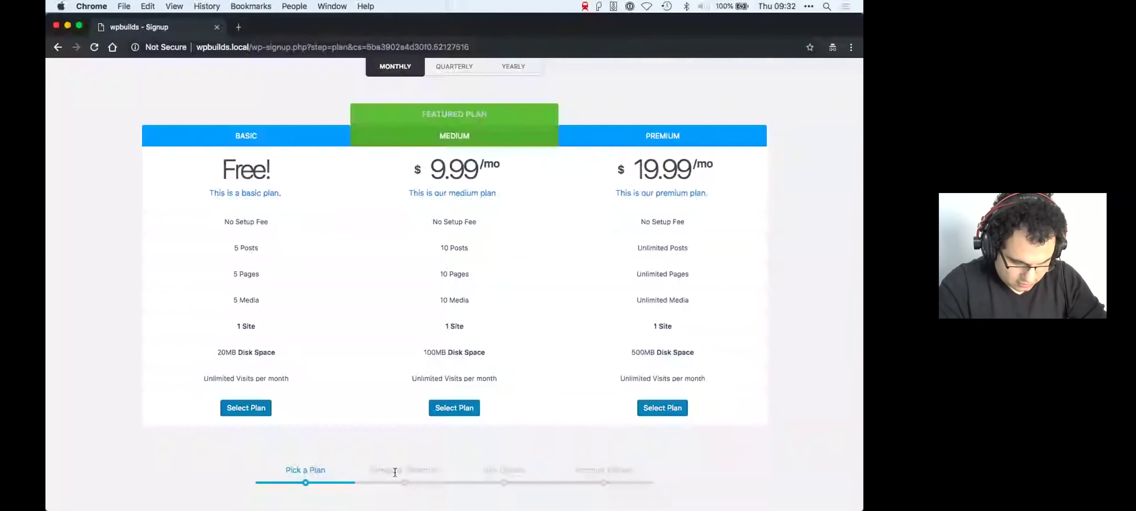
drag(355, 467, 417, 472)
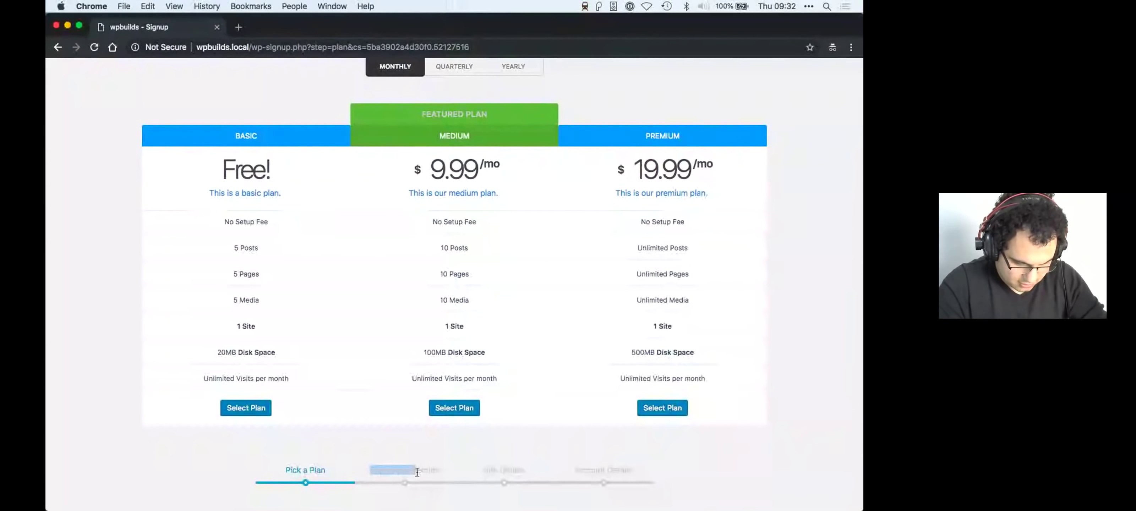
click(446, 481)
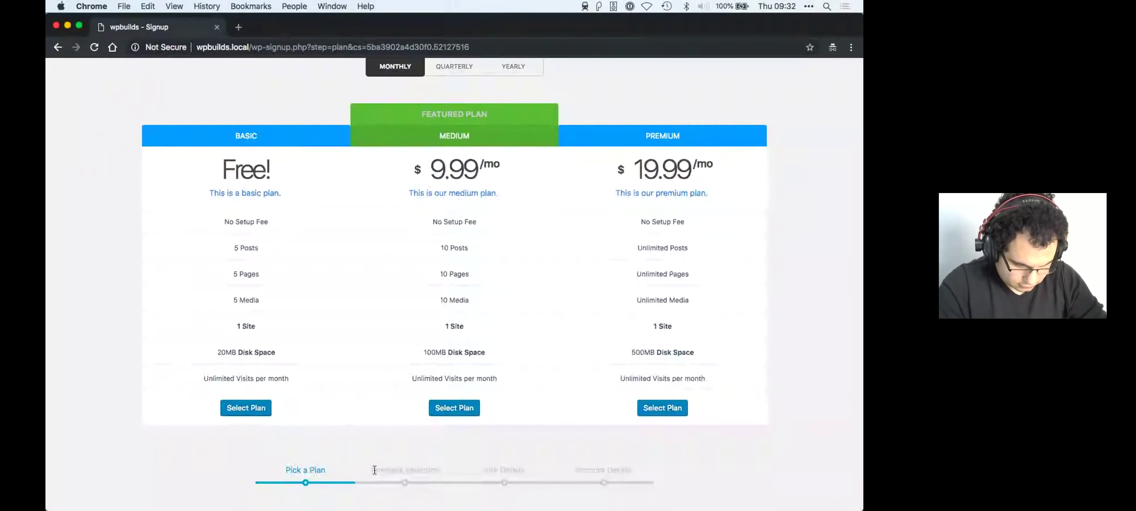
click(456, 405)
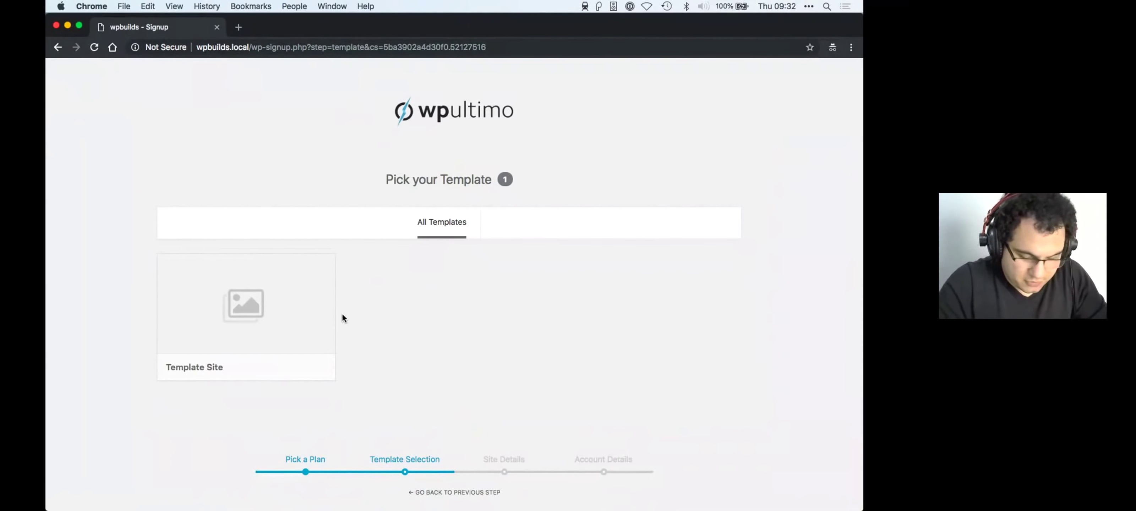
key(super+grave)
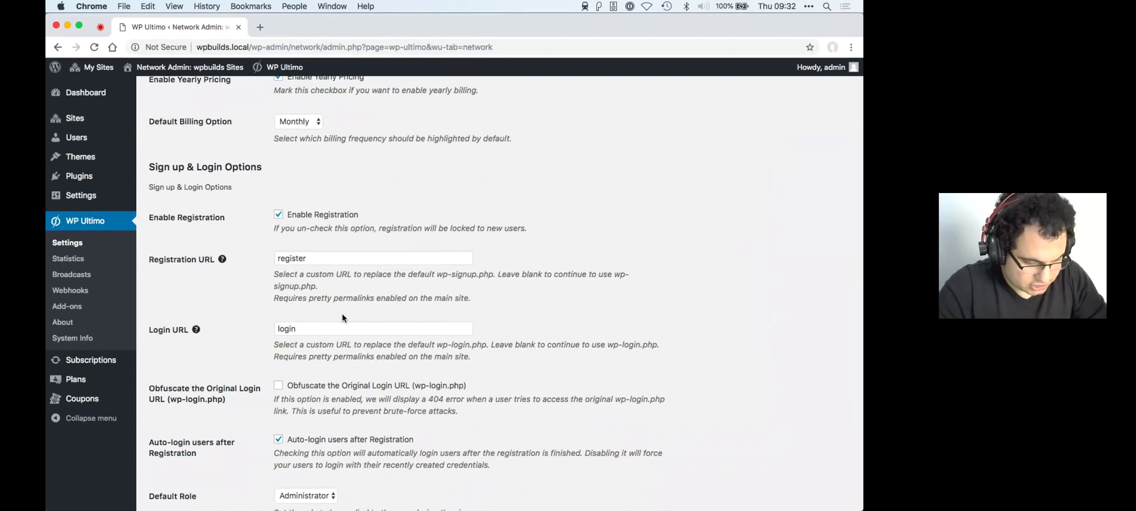
scroll(343, 315, down, 8)
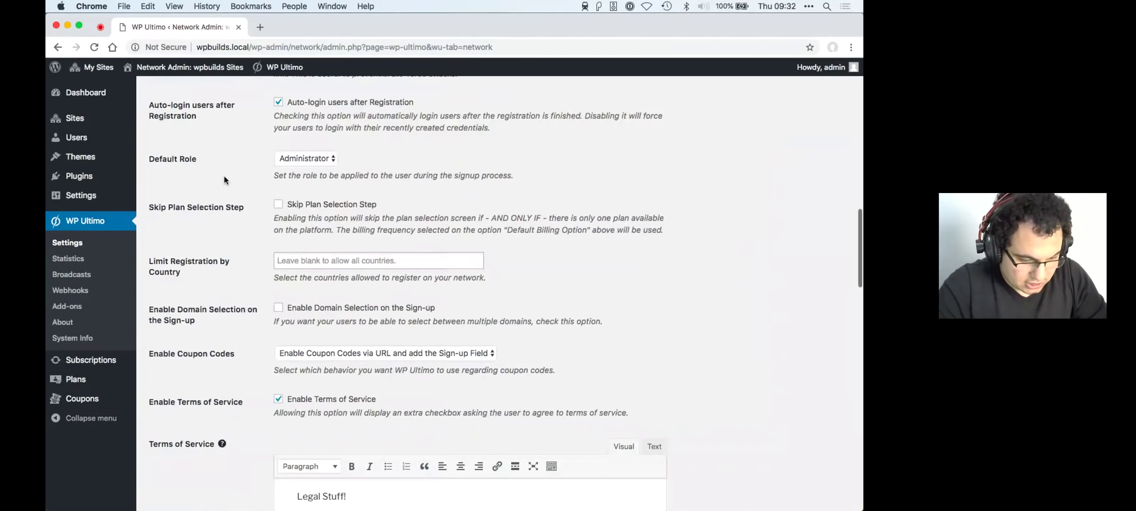
scroll(224, 177, down, 20)
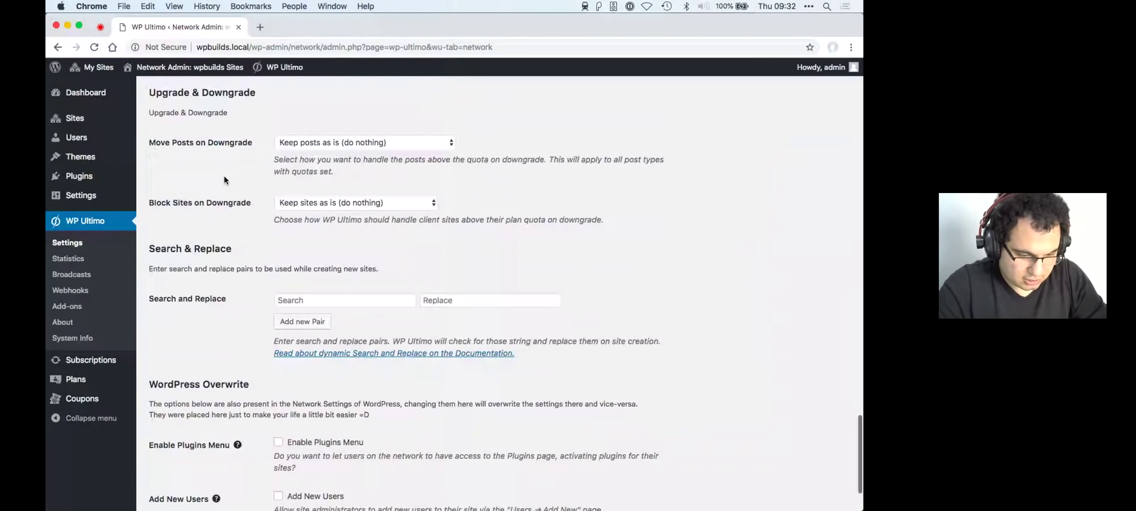
scroll(224, 178, up, 10)
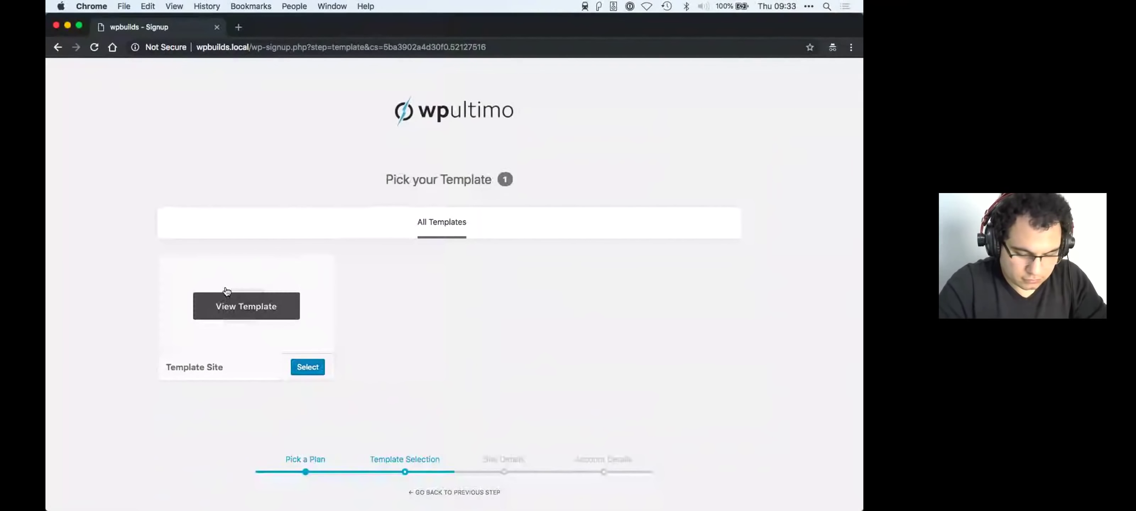
key(super+grave)
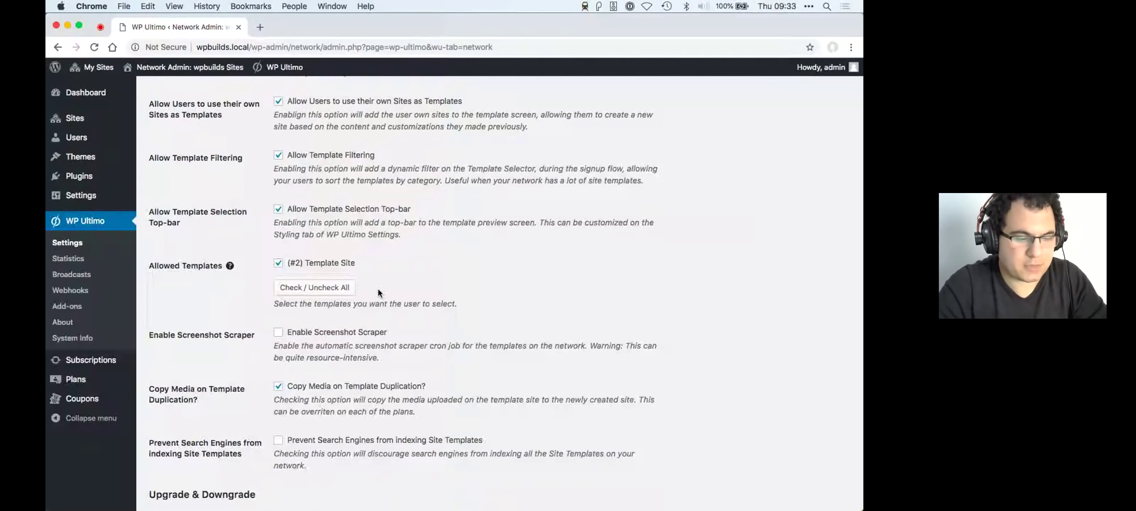
click(447, 47)
click(446, 47)
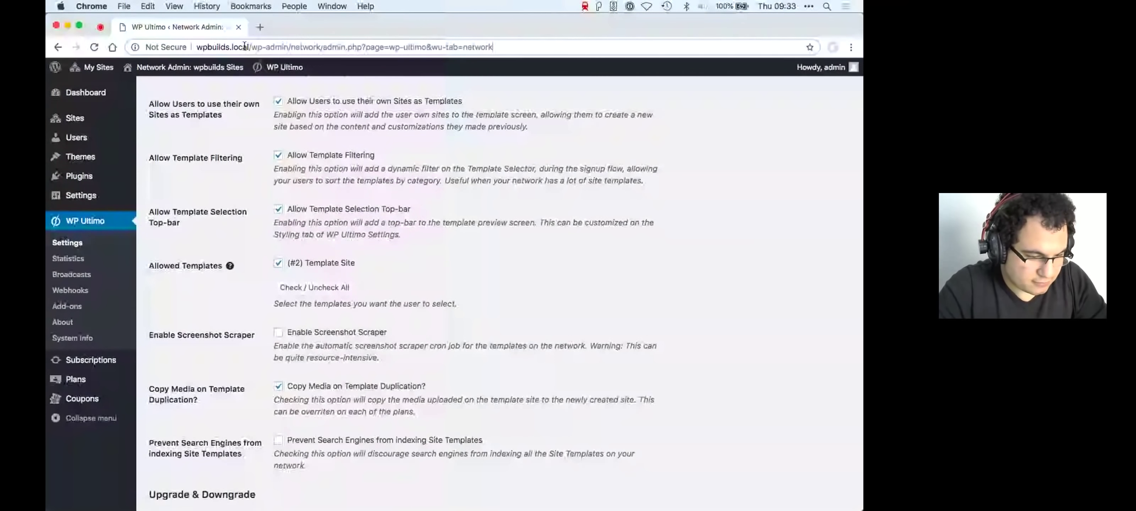
drag(247, 46, 197, 47)
click(309, 150)
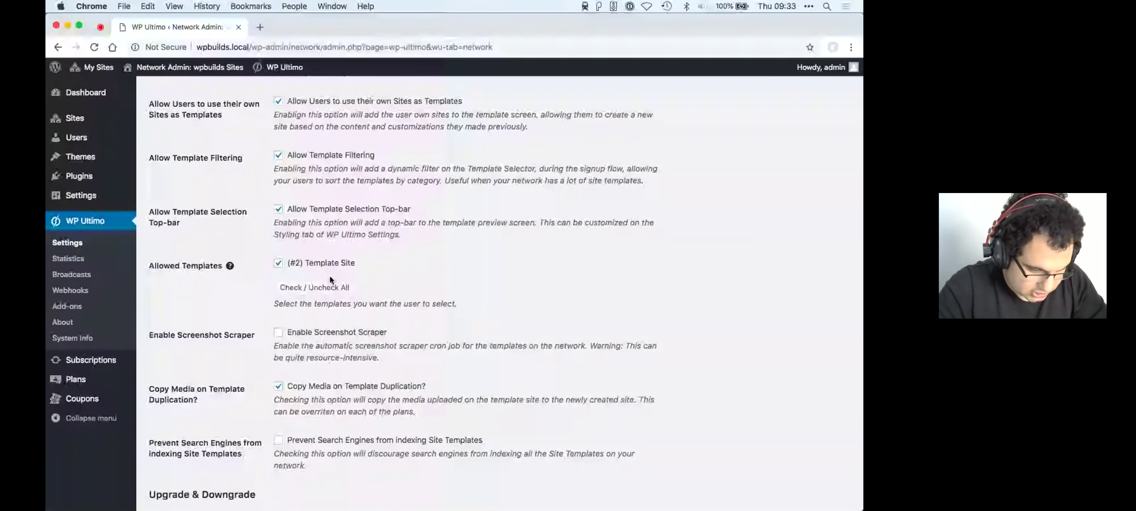
scroll(496, 396, down, 2)
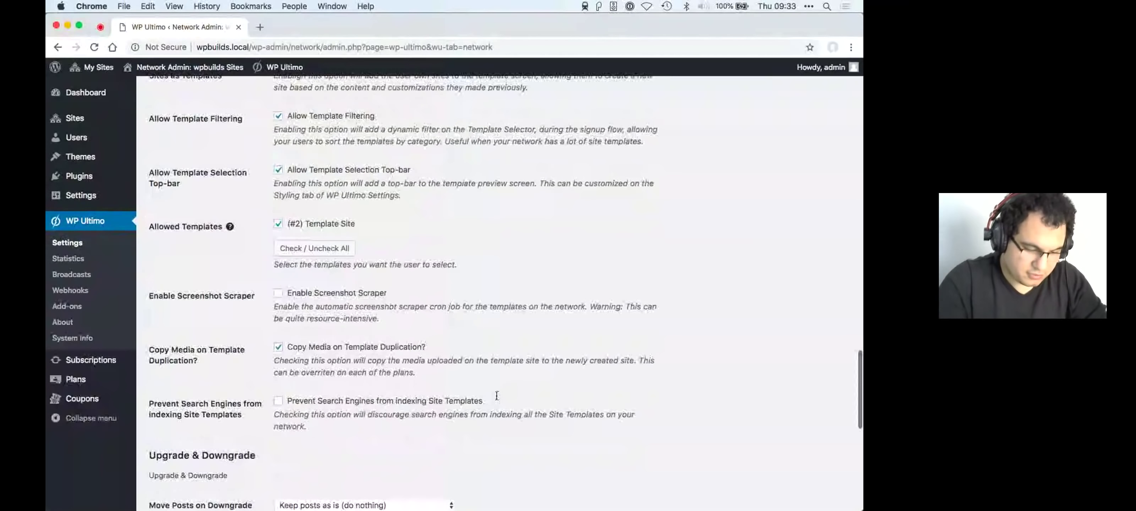
scroll(497, 396, down, 6)
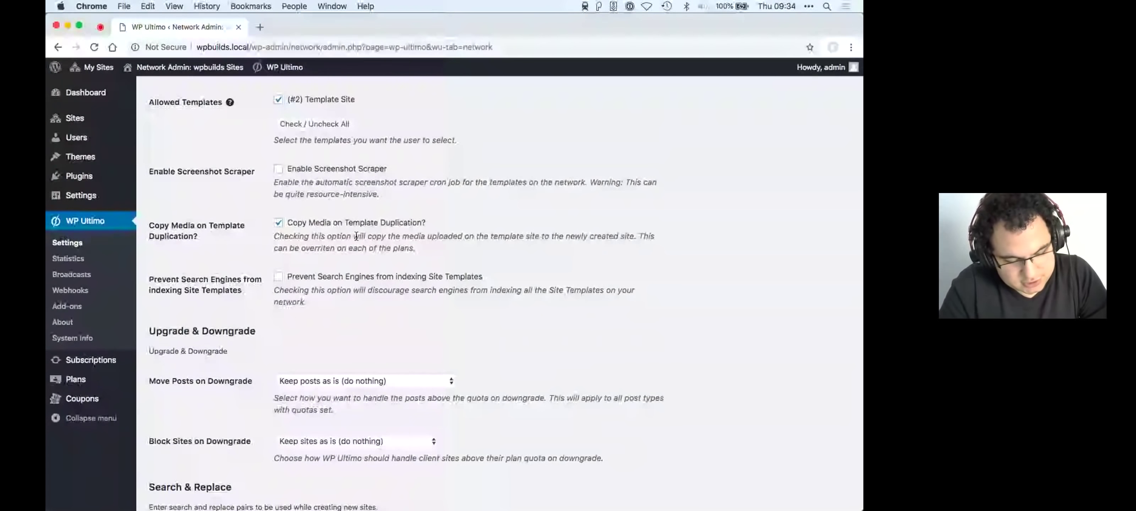
scroll(356, 237, down, 3)
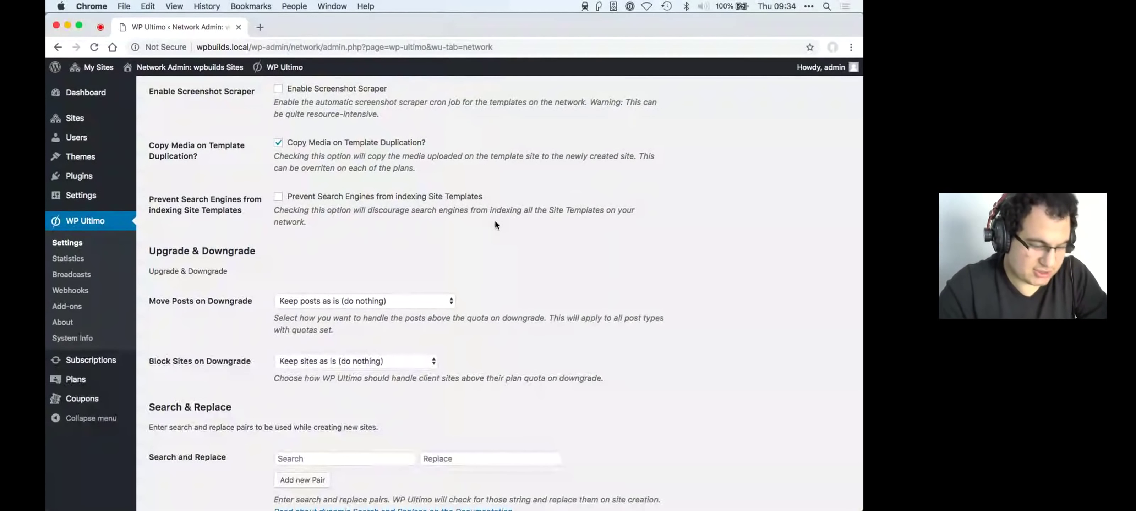
scroll(495, 221, up, 2)
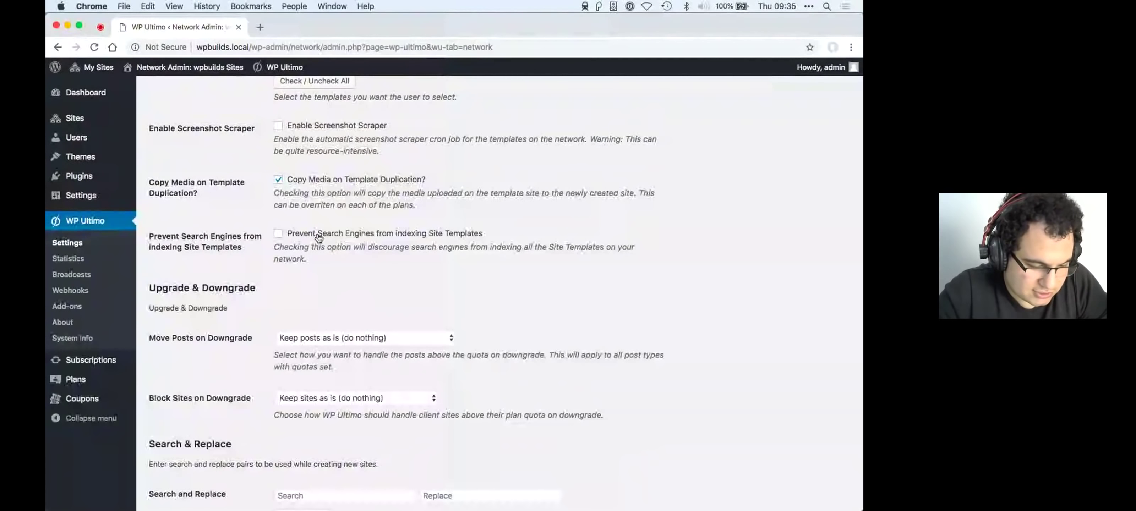
scroll(319, 238, up, 3)
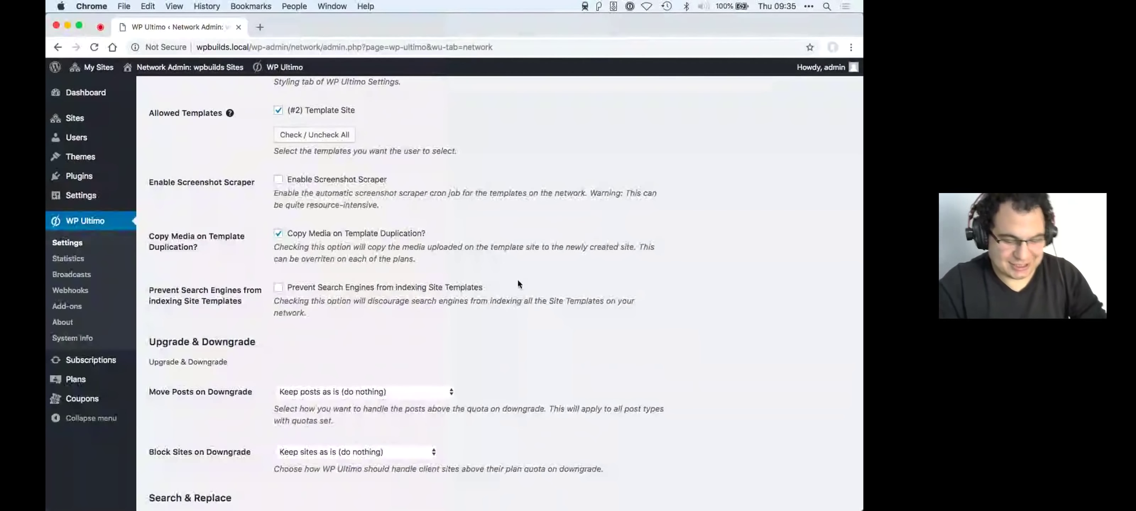
Uncheck Allow Template Selection Top-bar, then open the Template Site preview from the signup page.
key(super+grave)
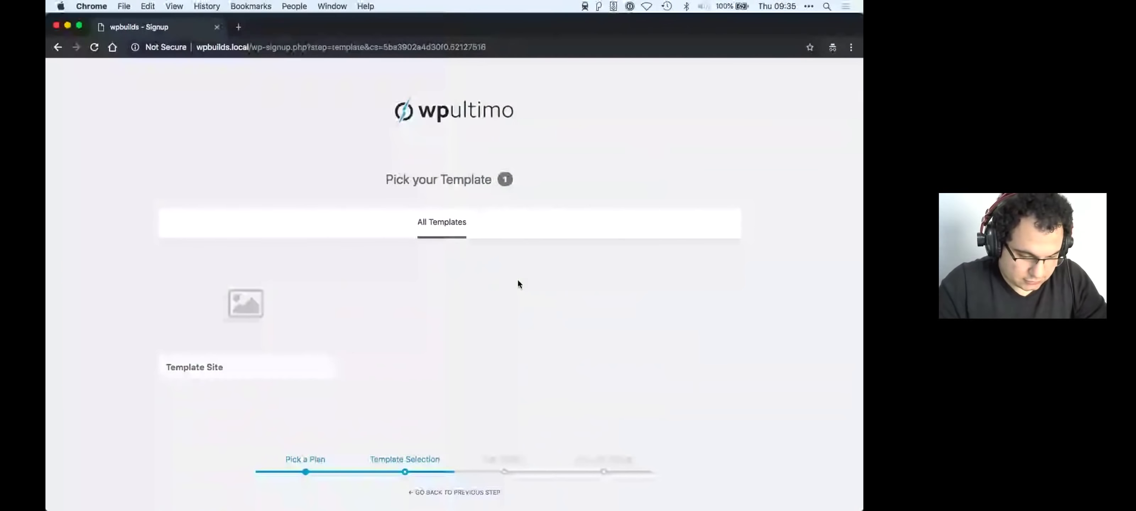
mouse_move(182, 292)
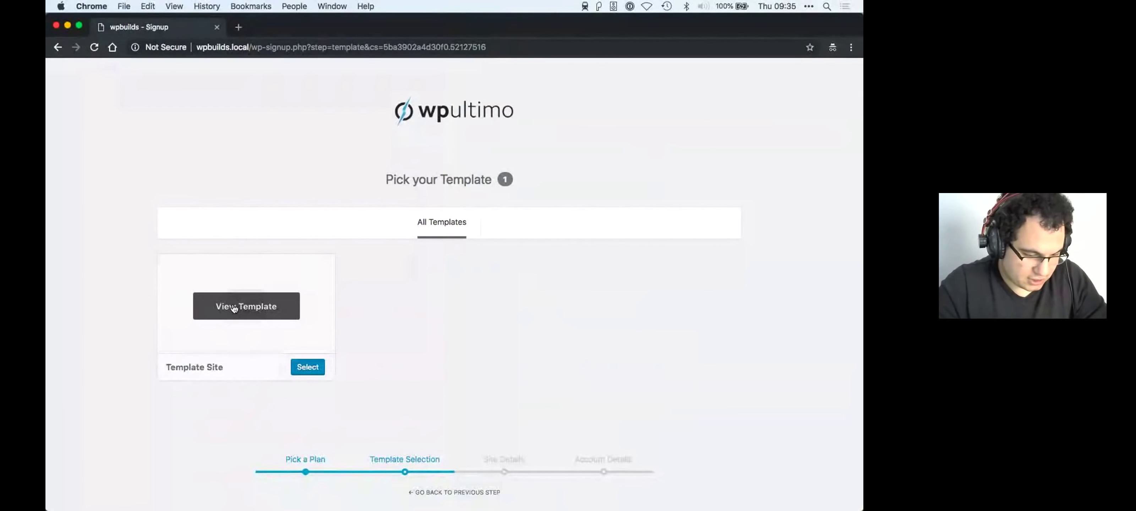
key(super+grave)
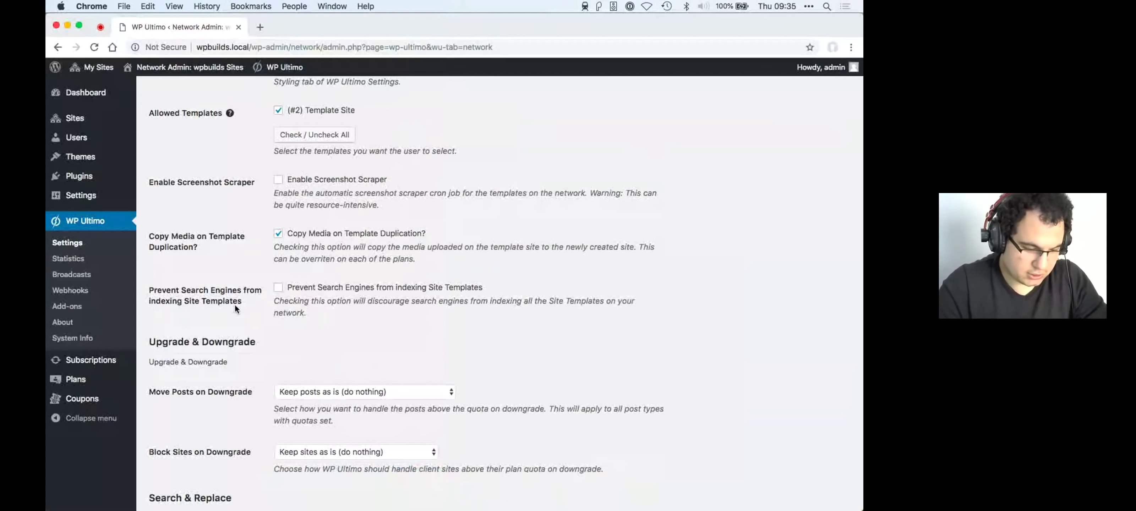
scroll(331, 162, up, 5)
scroll(331, 165, up, 1)
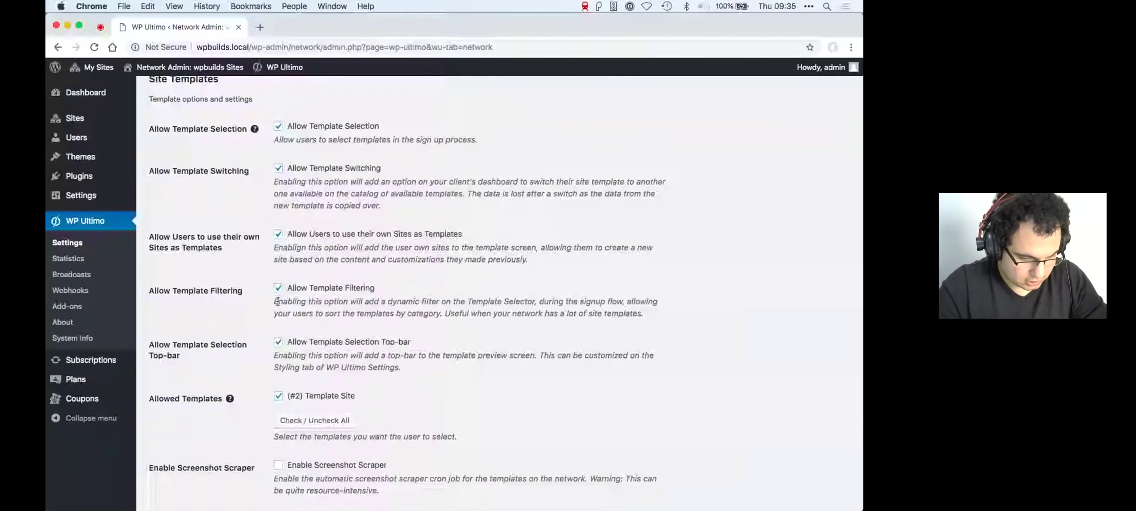
scroll(333, 368, down, 2)
drag(274, 181, 214, 262)
click(213, 260)
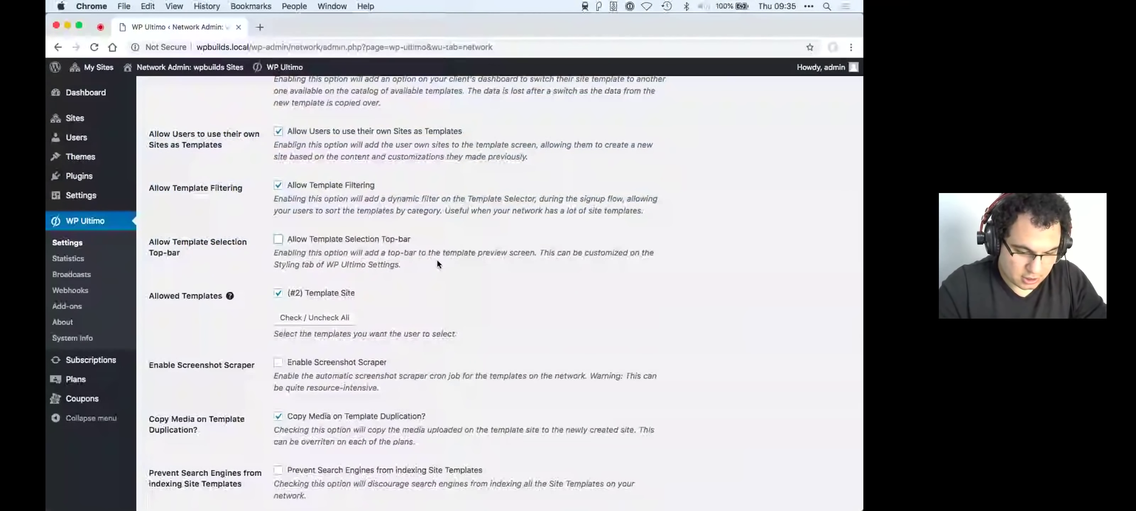
key(super+grave)
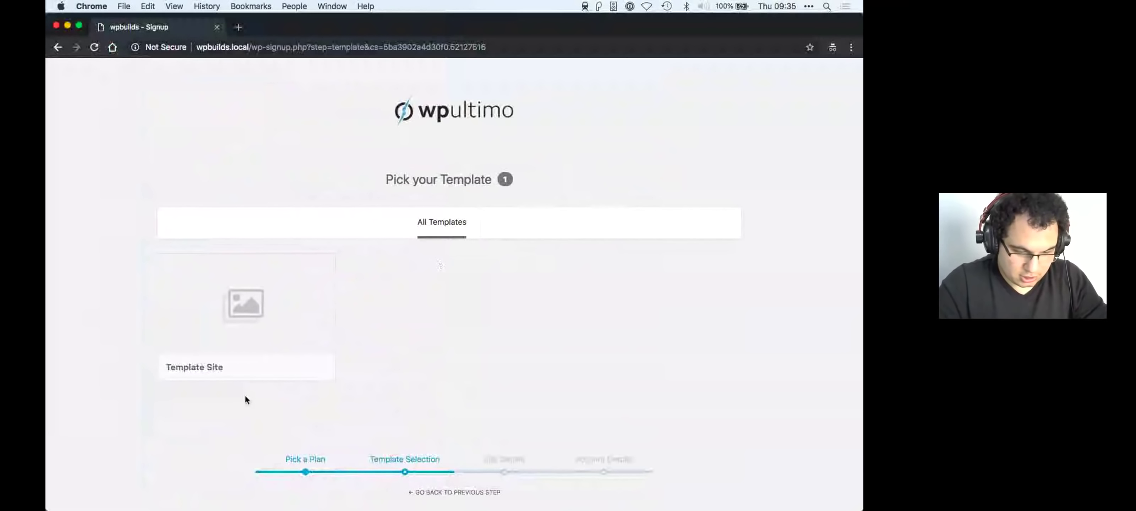
click(252, 311)
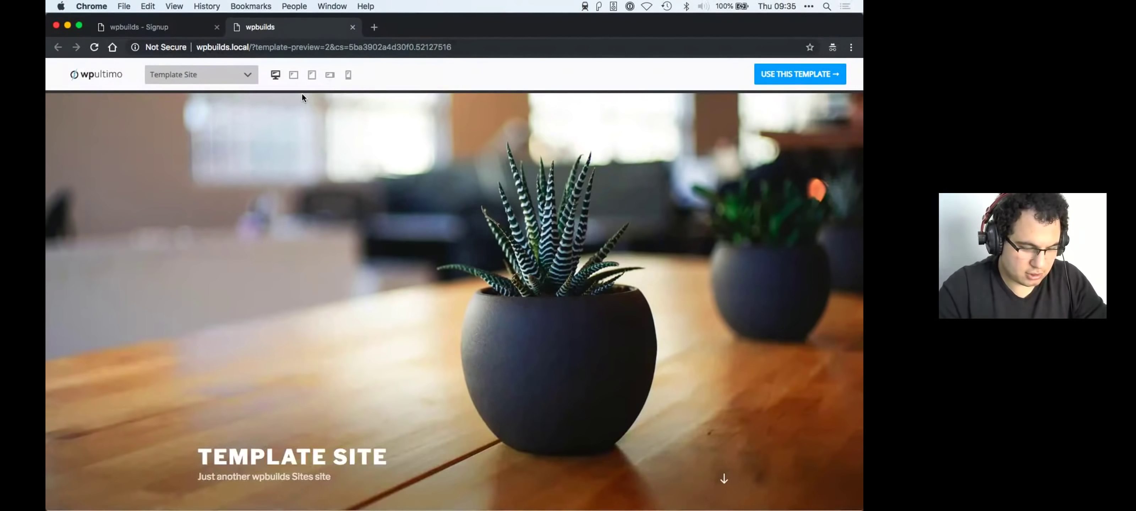
Check which templates can be previewed from the preview bar's template list.
scroll(362, 309, down, 10)
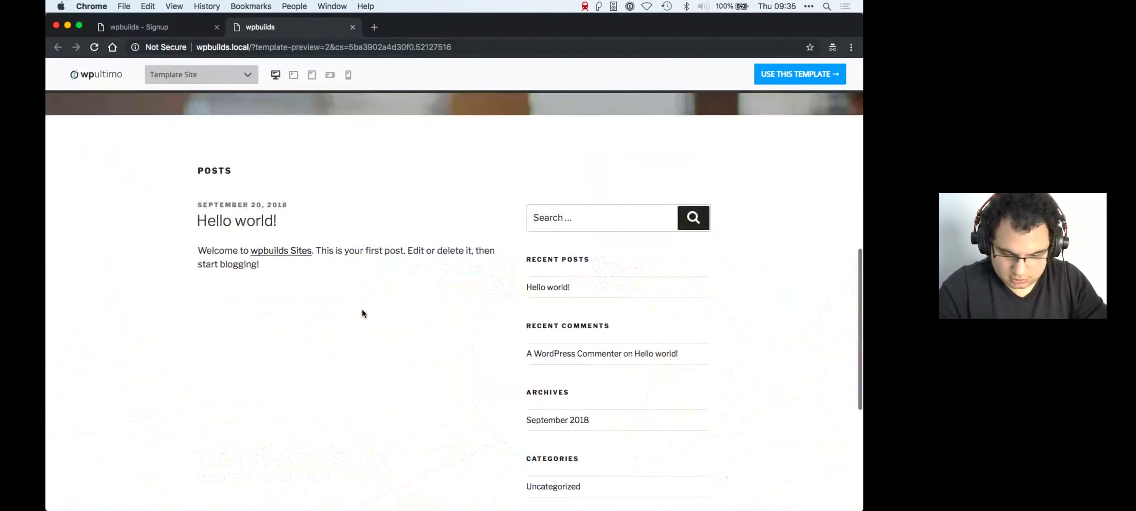
scroll(362, 313, down, 5)
scroll(362, 314, up, 20)
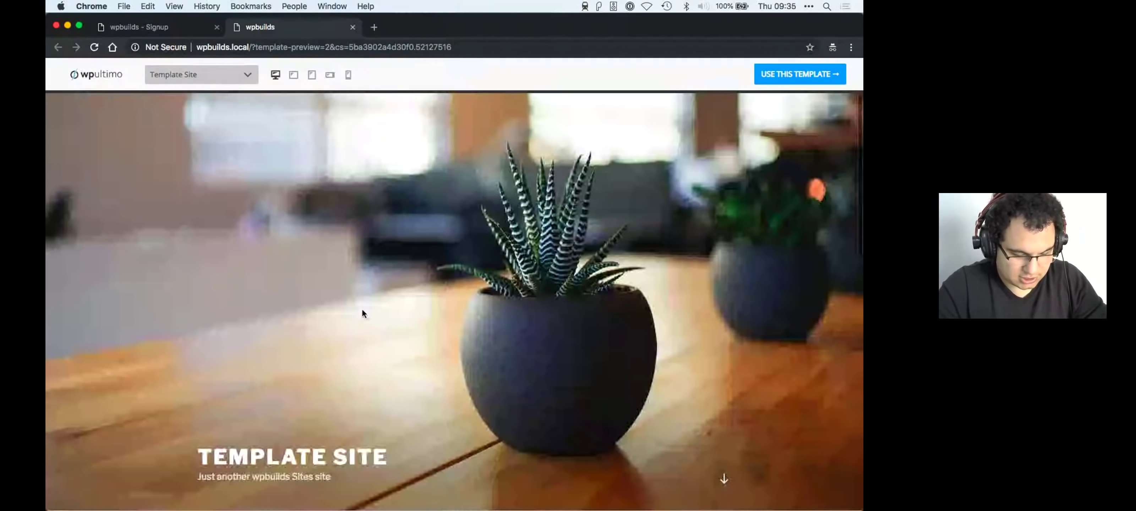
click(240, 79)
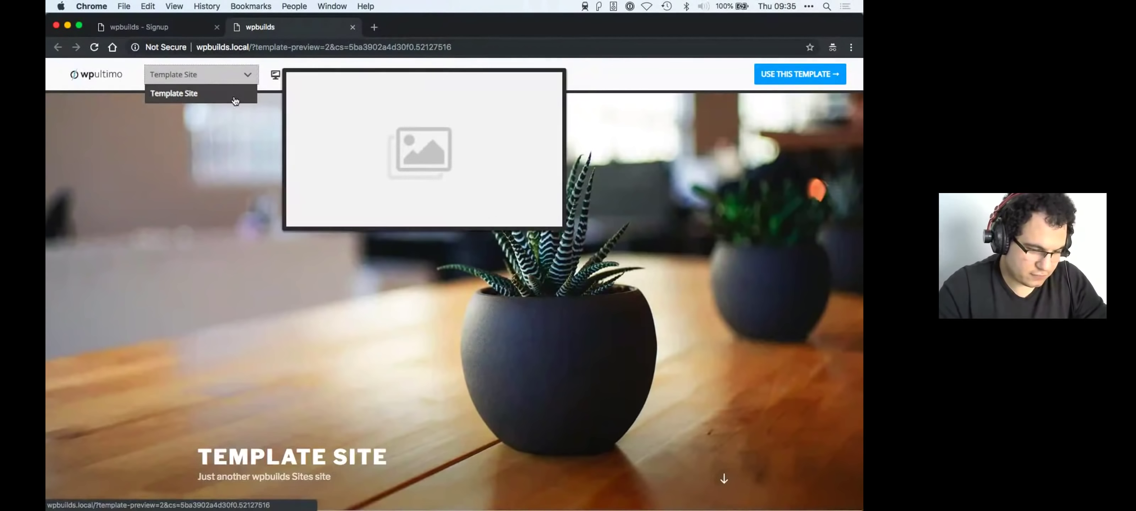
mouse_move(235, 98)
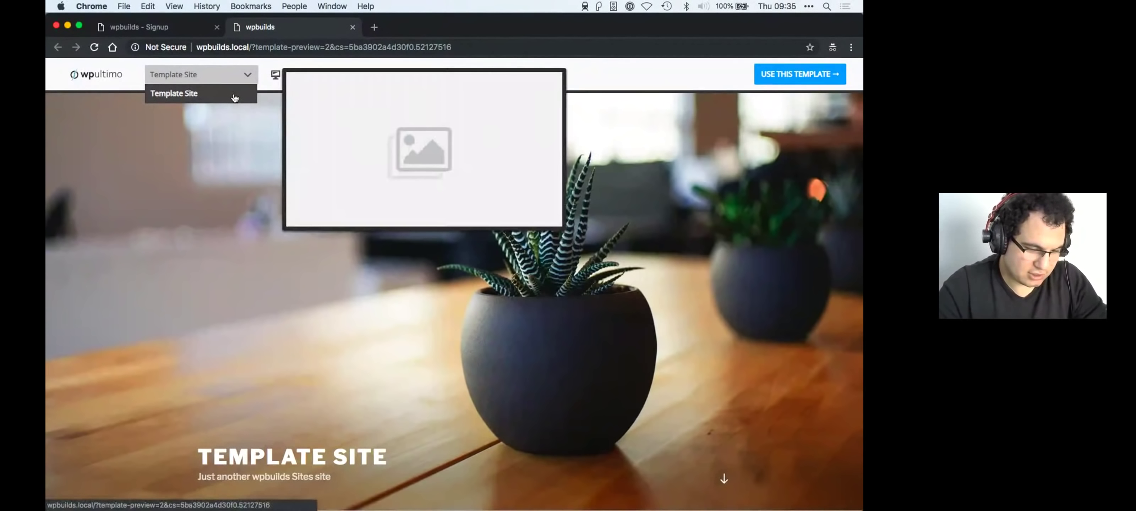
click(248, 79)
Preview Template Site at narrower, tablet and mobile widths, then use this template.
click(294, 75)
click(311, 75)
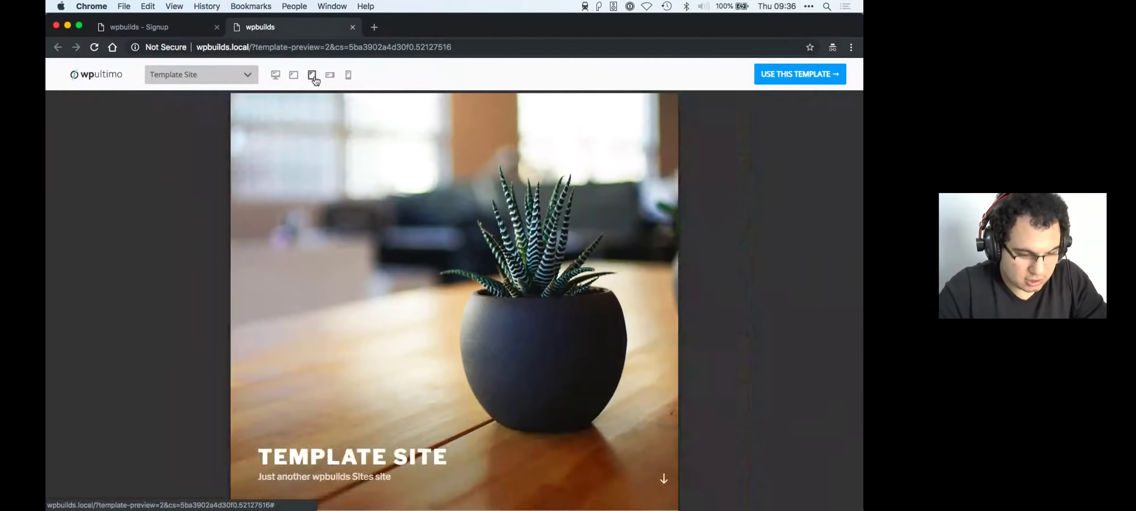
click(330, 75)
click(348, 76)
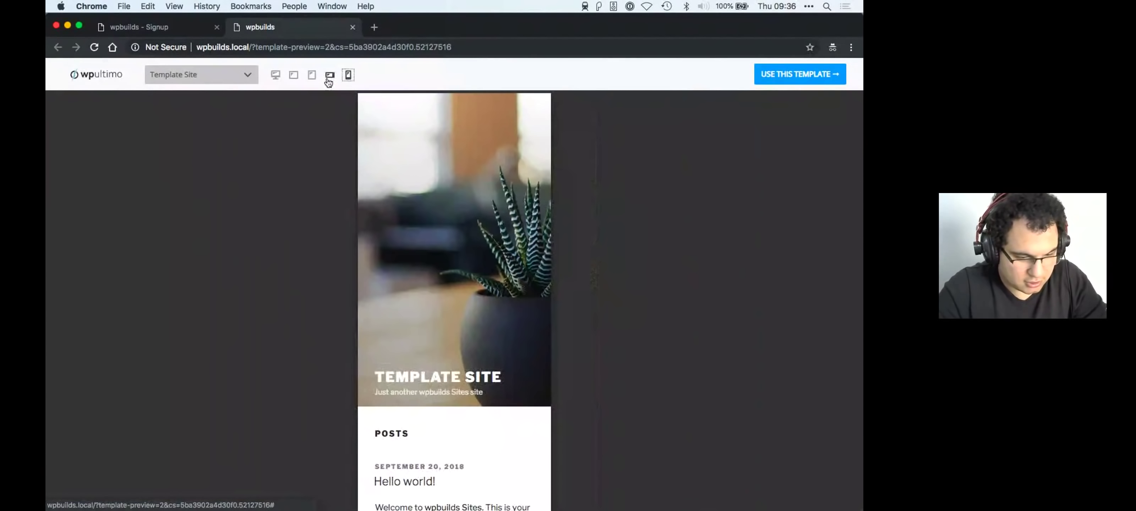
click(330, 75)
click(276, 79)
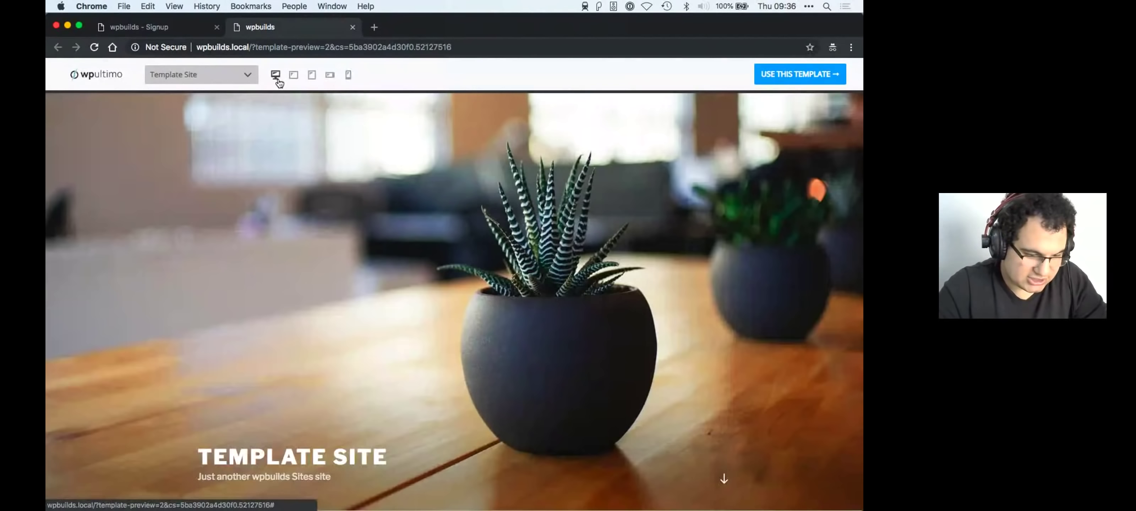
click(809, 76)
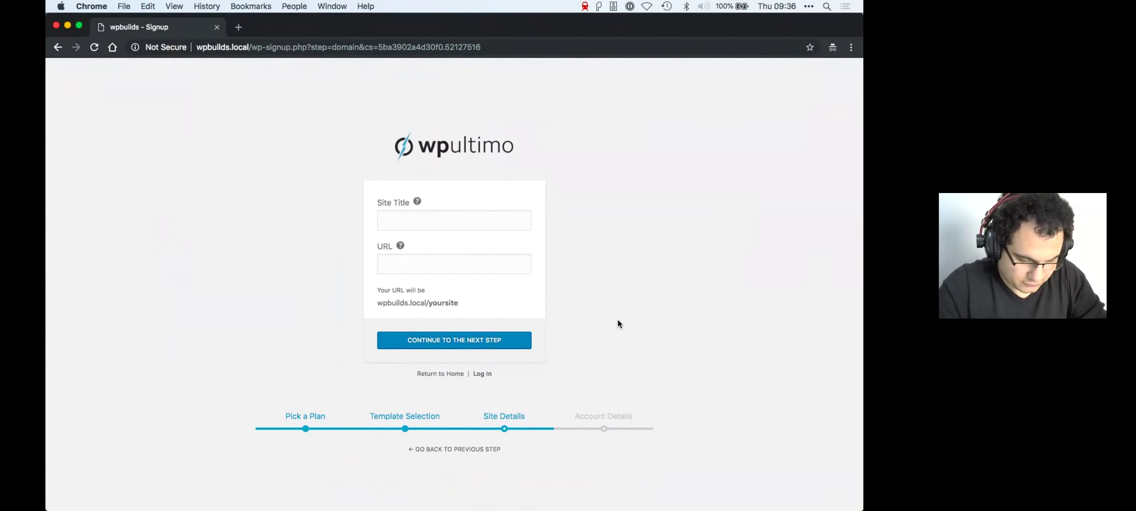
Return to the network settings window and scroll to the Upgrade & Downgrade options.
key(super+grave)
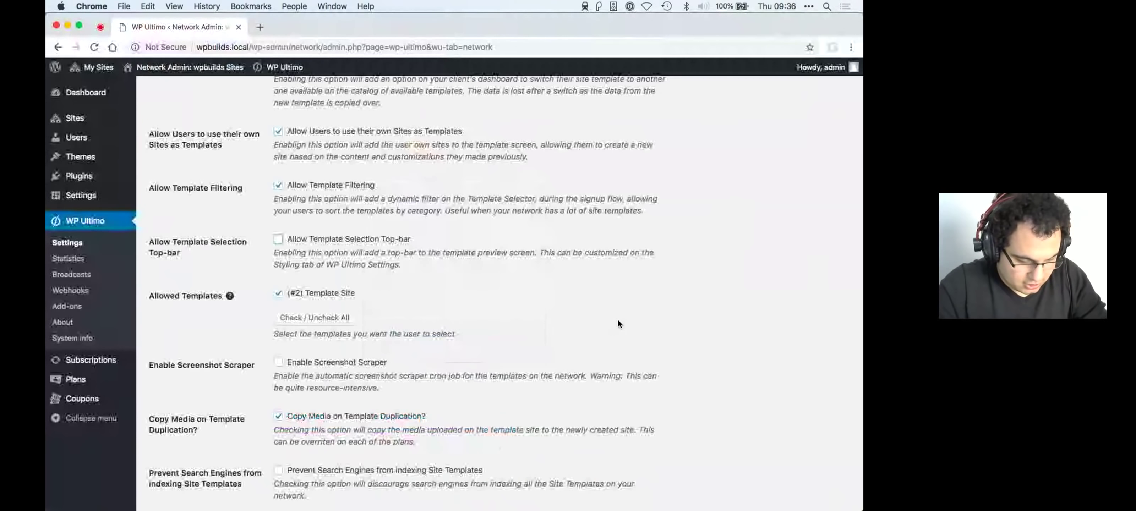
scroll(617, 323, down, 15)
scroll(618, 323, up, 5)
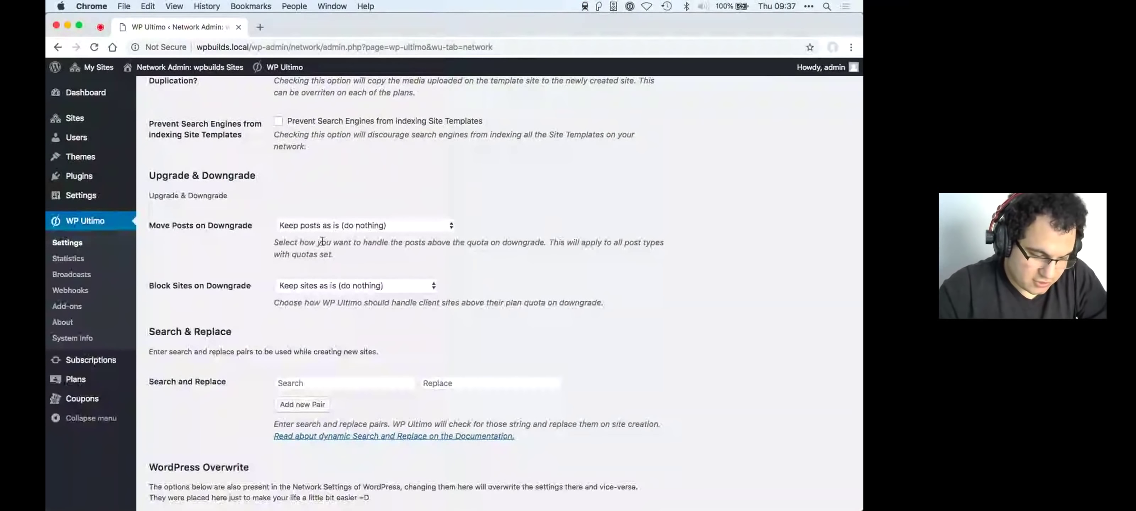
click(300, 226)
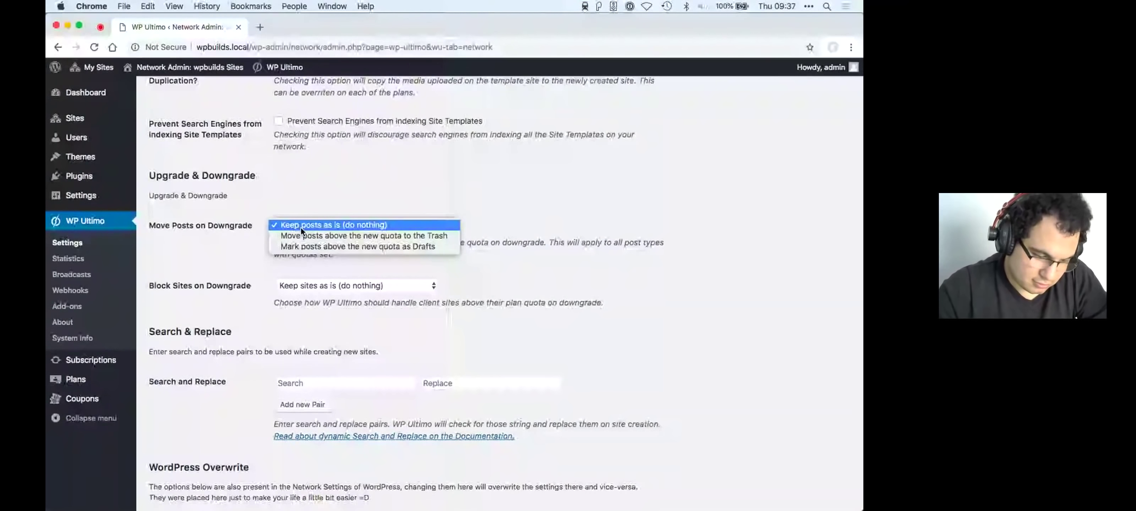
click(300, 226)
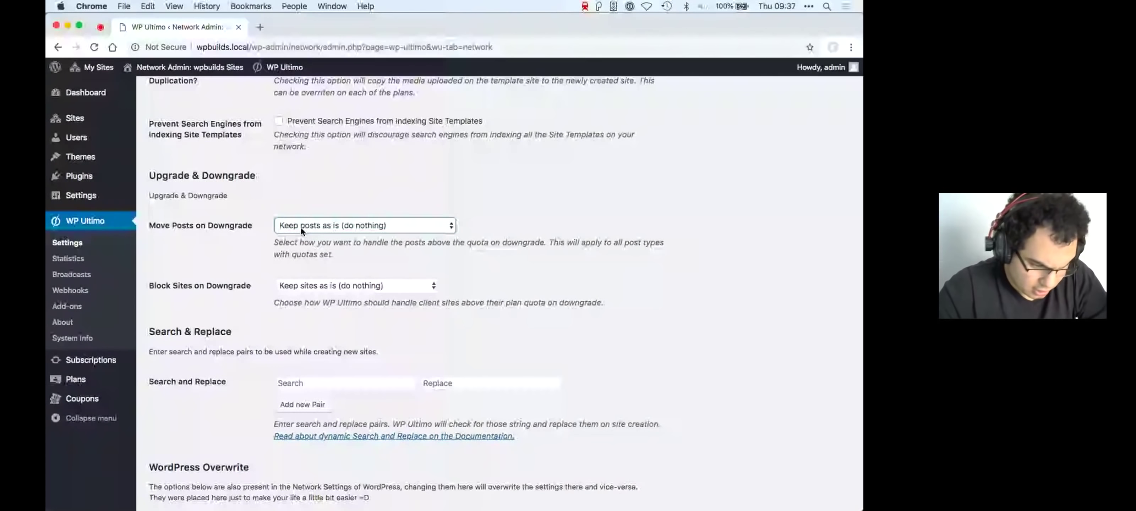
click(300, 226)
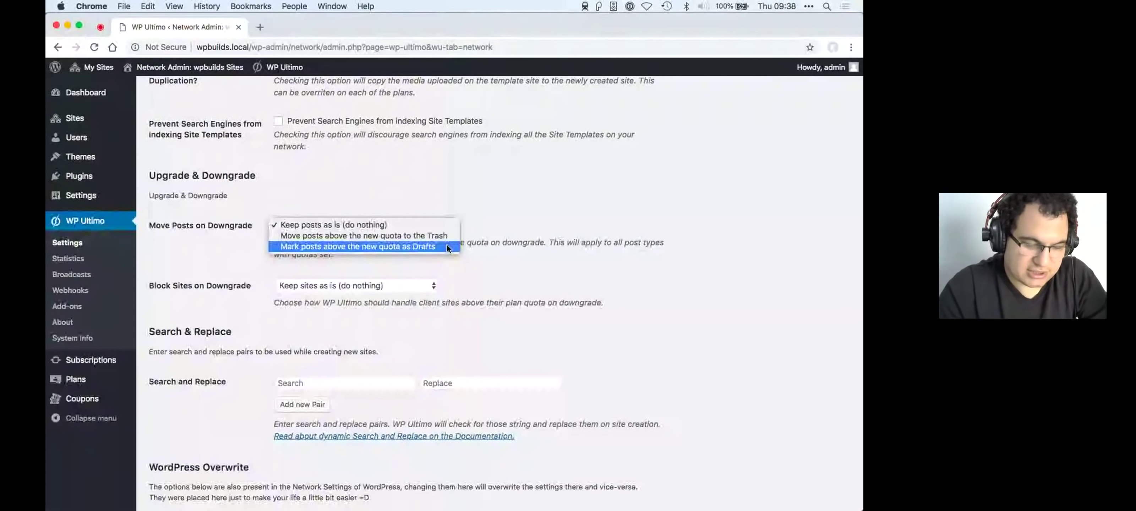
click(483, 232)
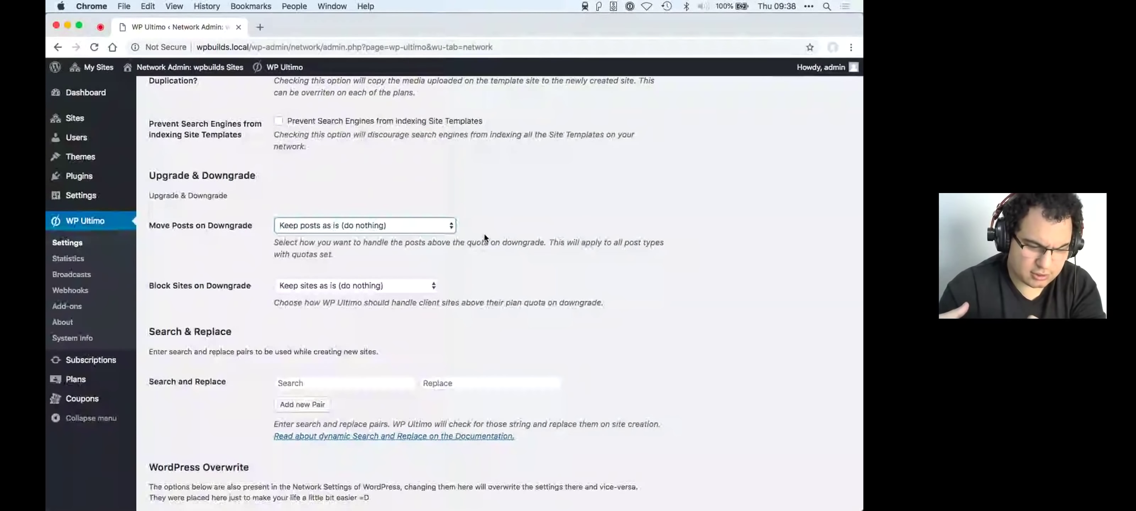
click(423, 223)
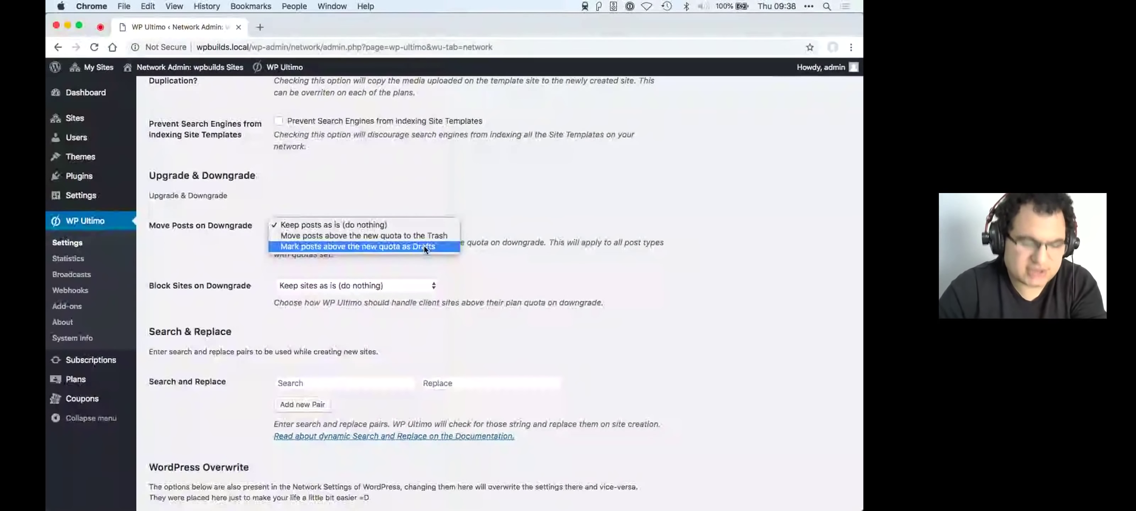
click(490, 237)
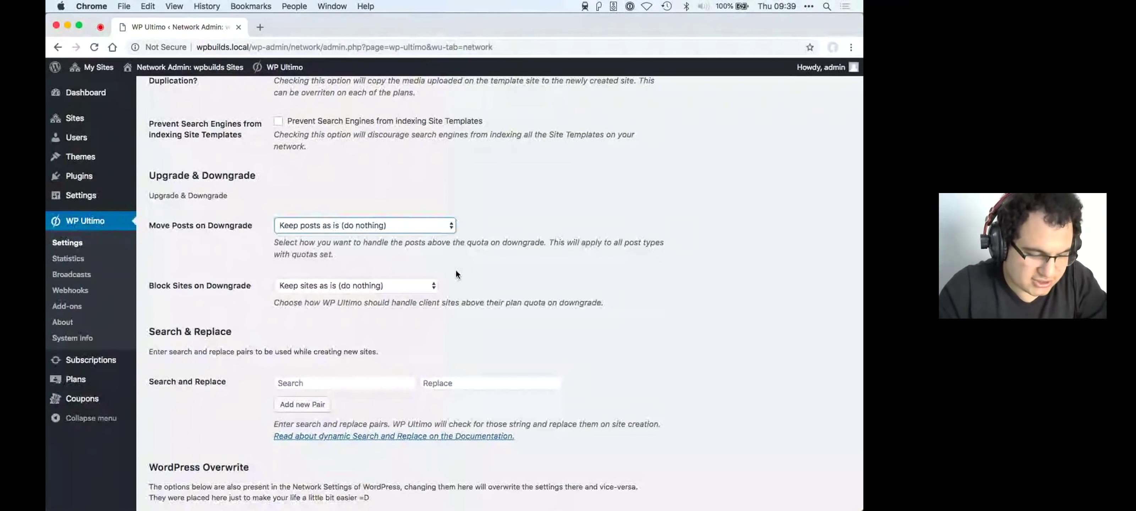
click(478, 306)
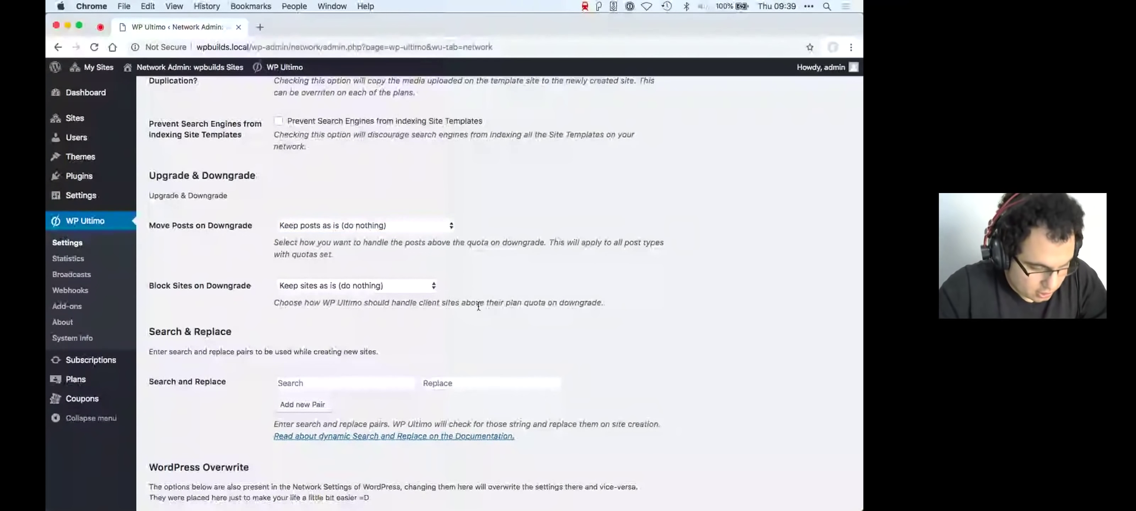
scroll(479, 306, down, 3)
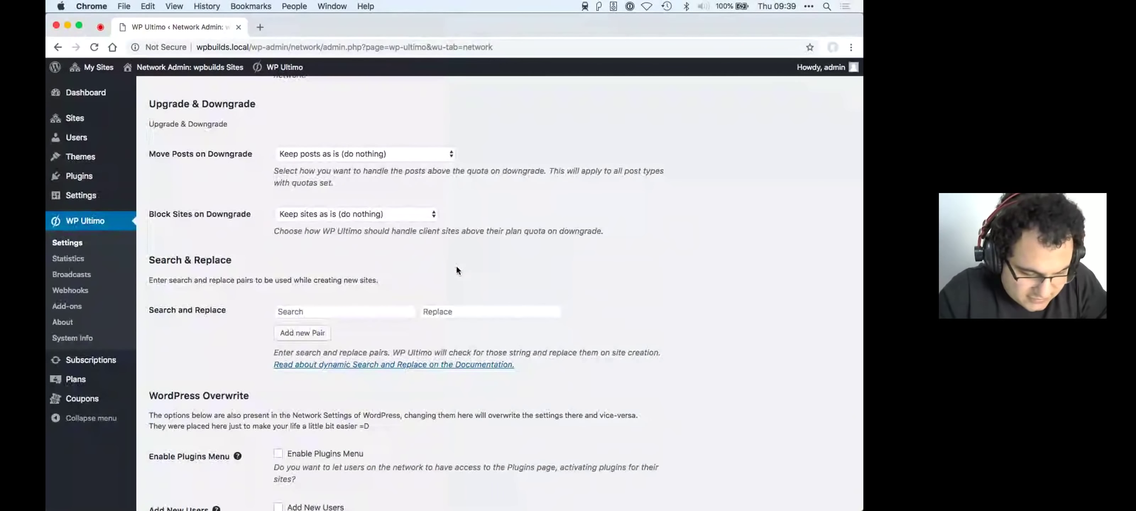
click(415, 213)
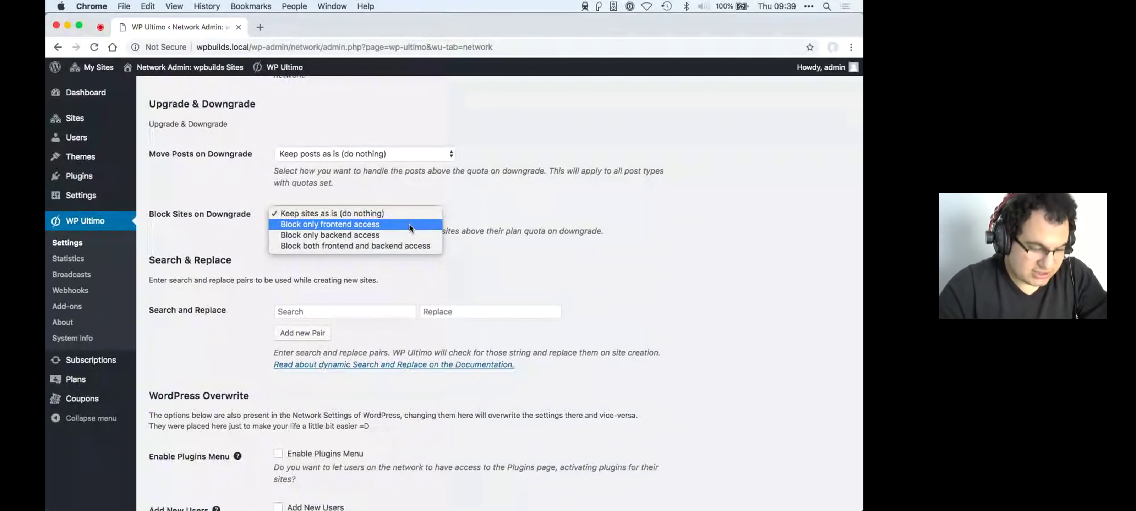
click(469, 217)
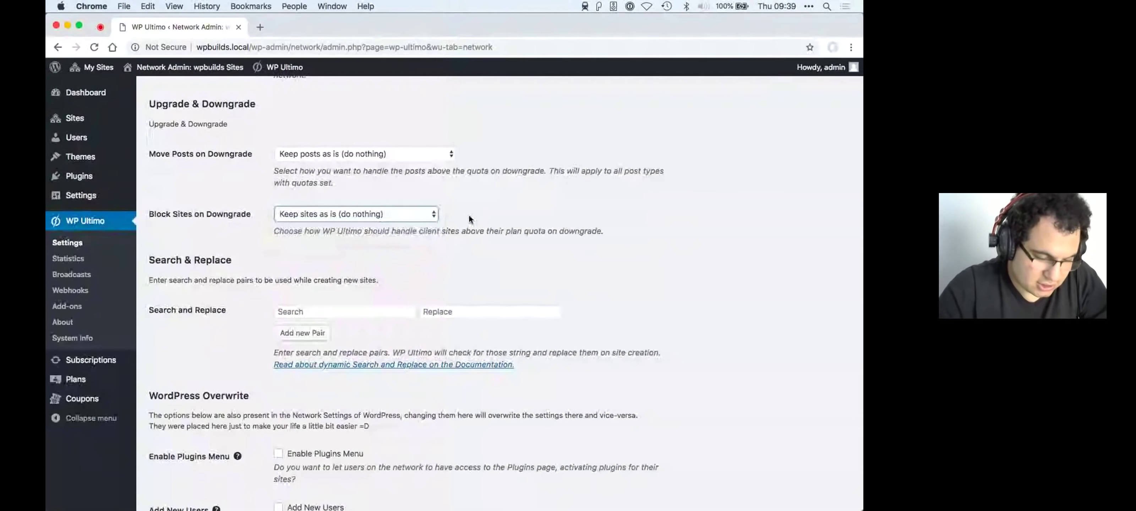
click(415, 214)
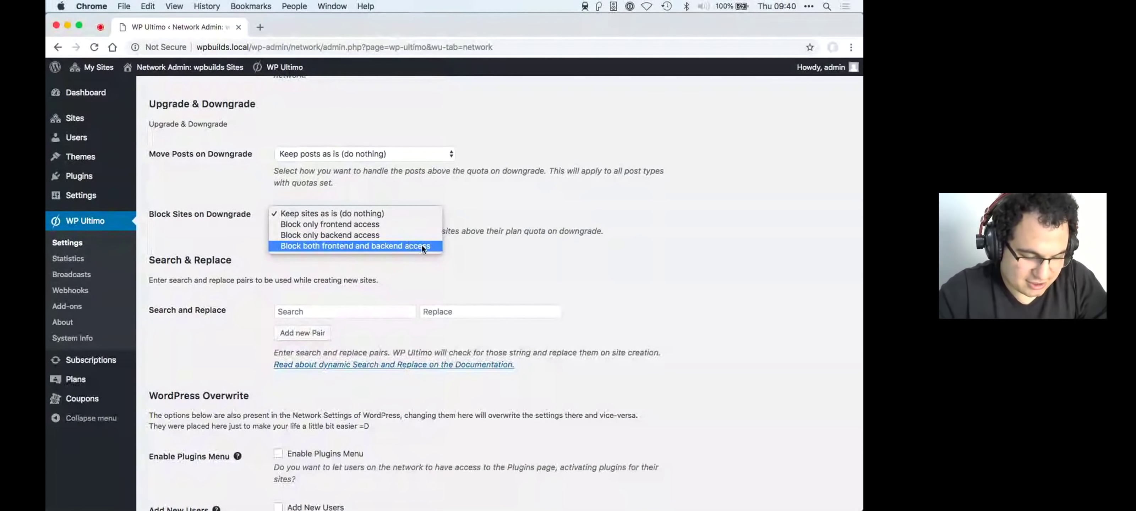
click(497, 250)
click(370, 215)
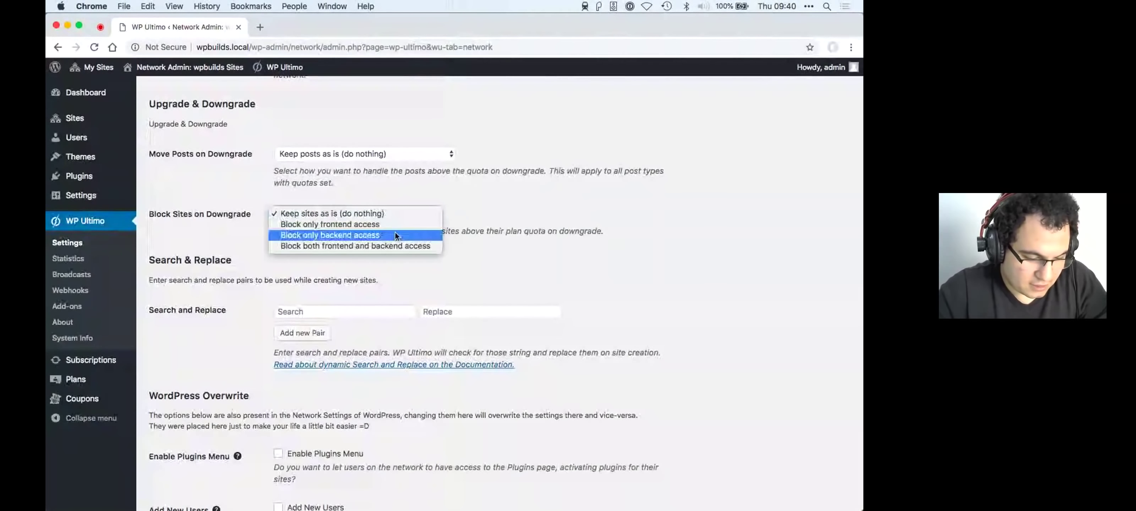
click(168, 217)
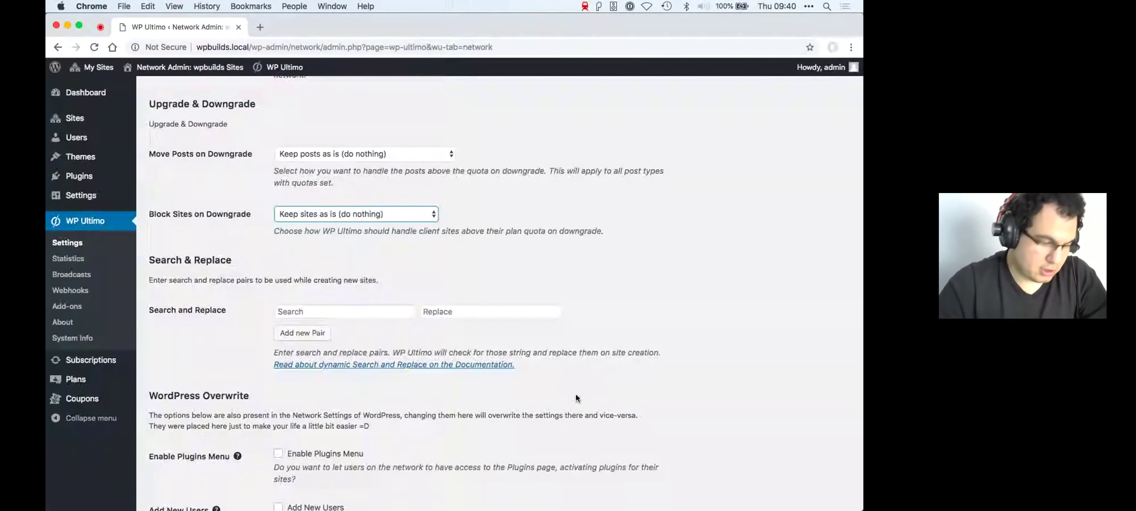
scroll(575, 393, down, 5)
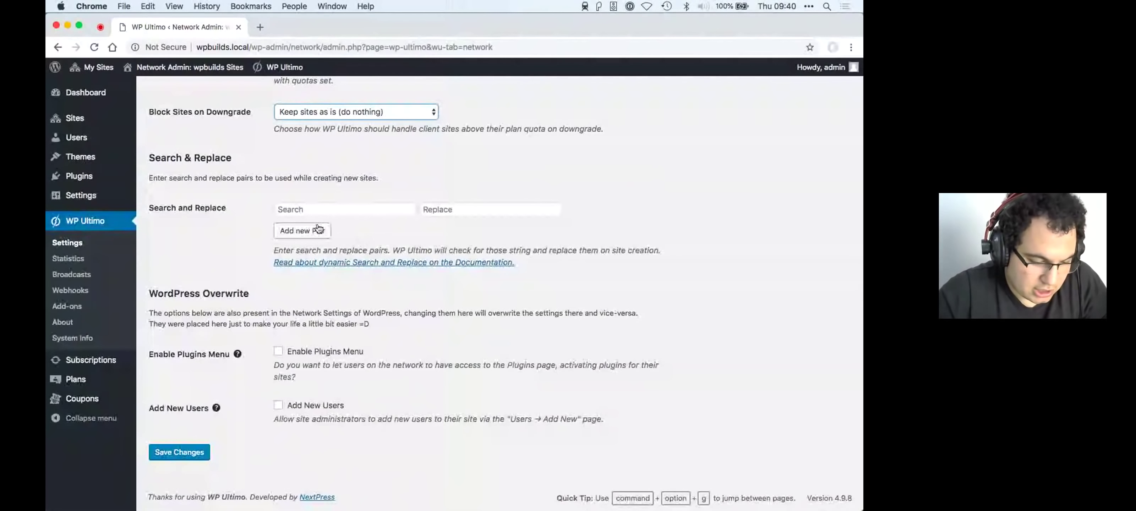
Inspect the empty Search and Replace fields and open the dynamic Search and Replace documentation in a new tab.
drag(149, 158, 233, 156)
click(233, 156)
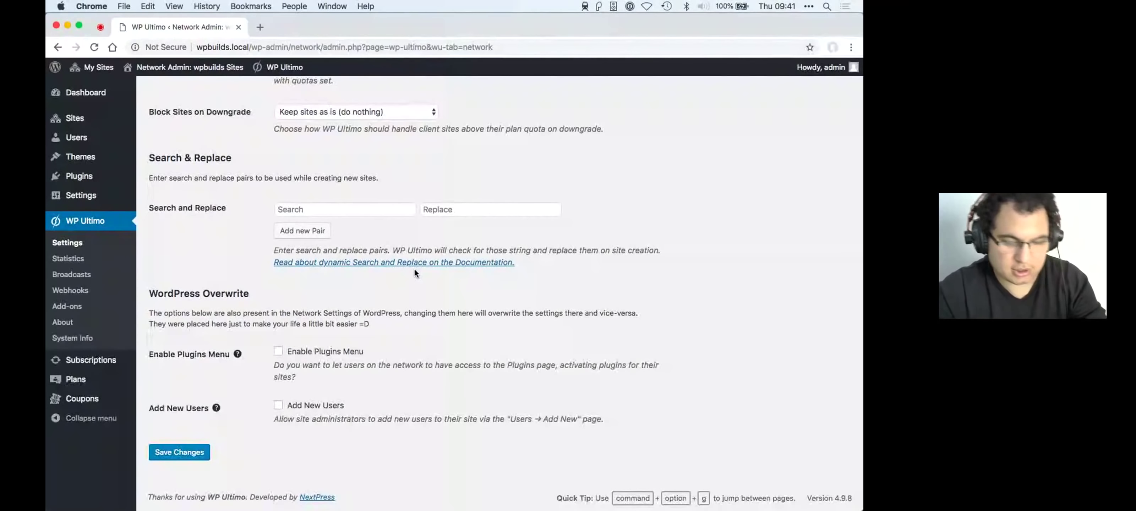
click(335, 210)
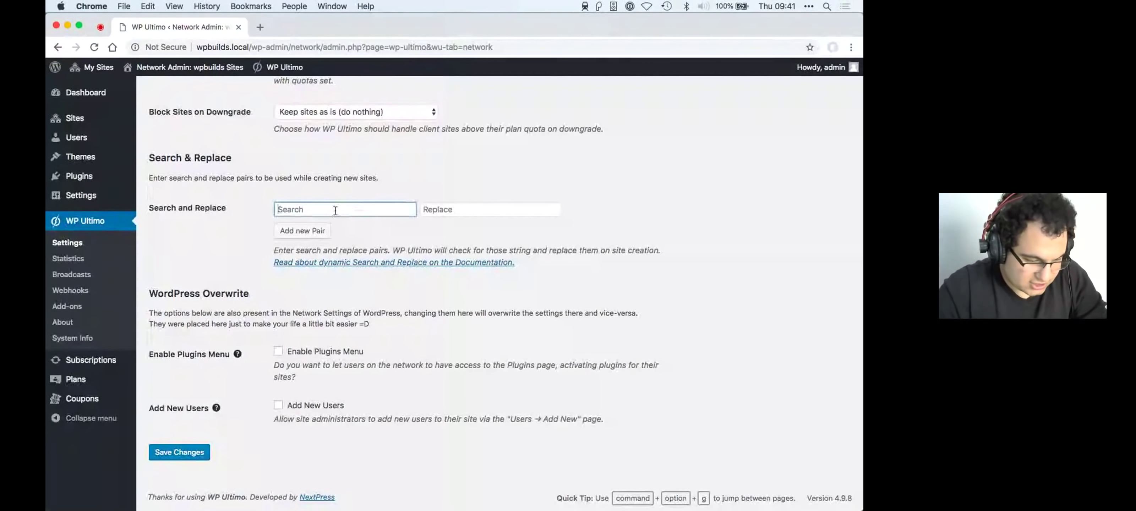
drag(142, 157, 548, 238)
click(548, 236)
click(503, 209)
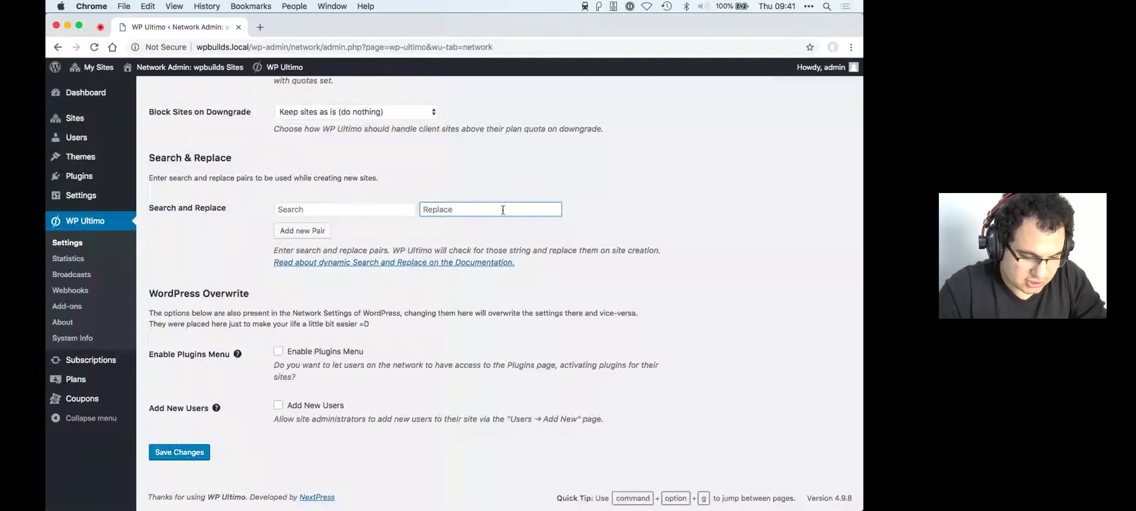
click(453, 264)
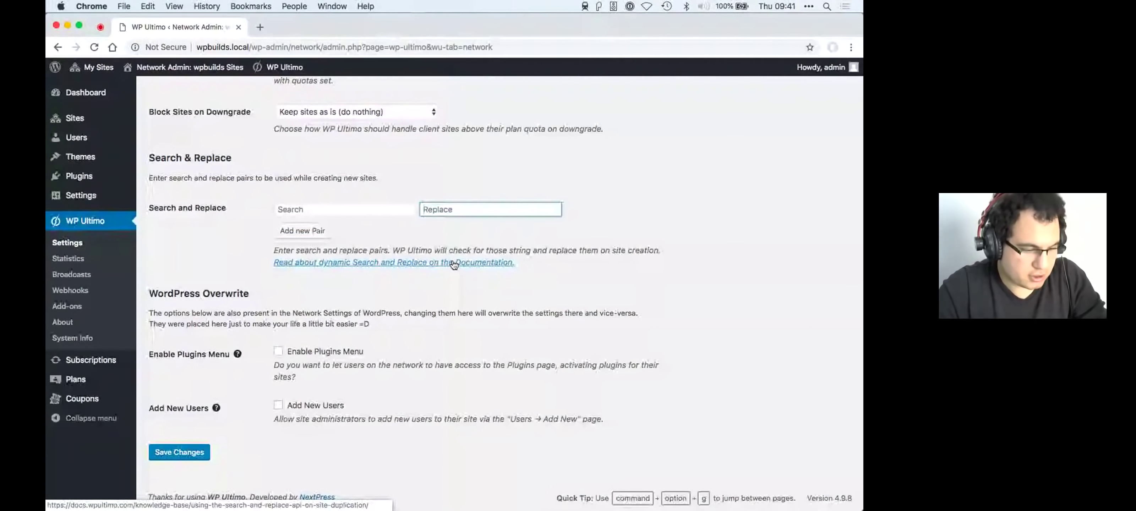
click(454, 265)
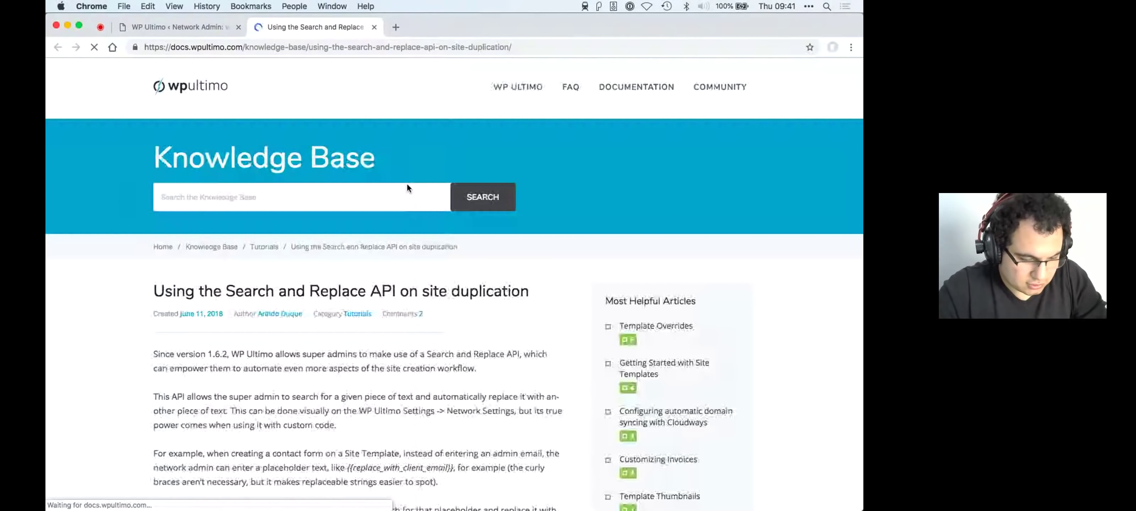
Scroll through the 'Using the Search and Replace API on site duplication' article, then close its tab.
scroll(407, 183, down, 6)
scroll(407, 184, up, 2)
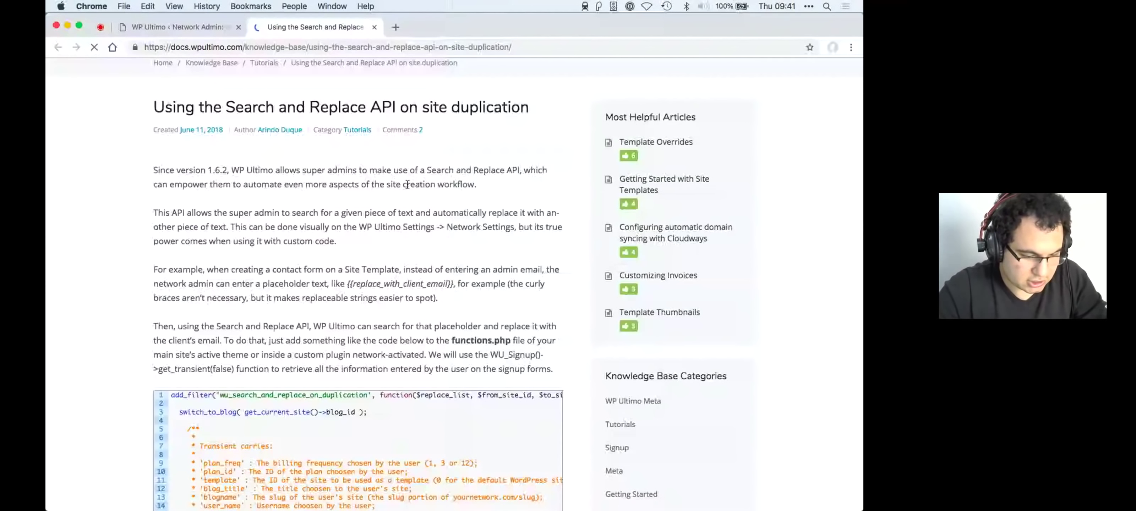
scroll(398, 247, down, 10)
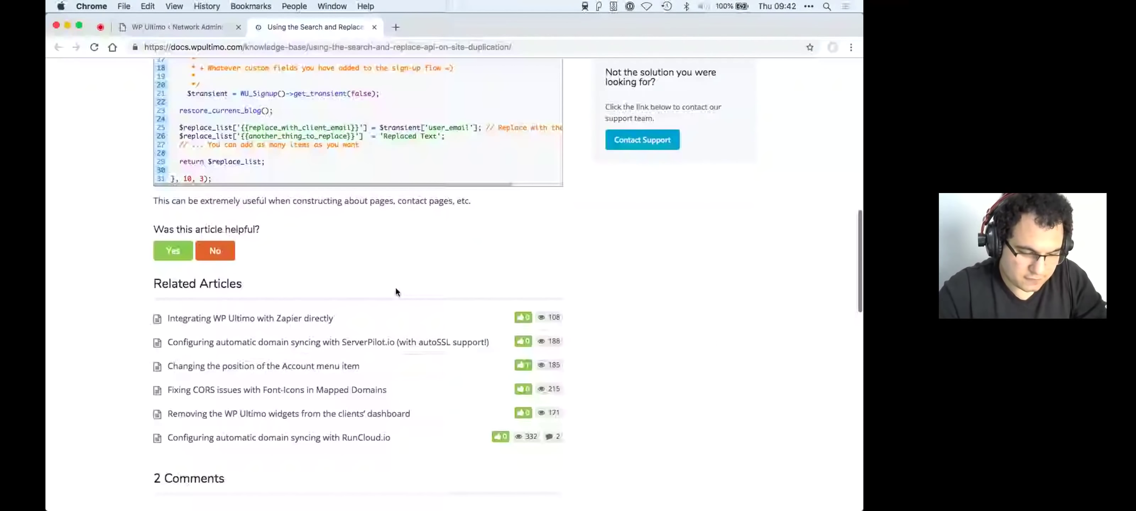
scroll(397, 287, up, 15)
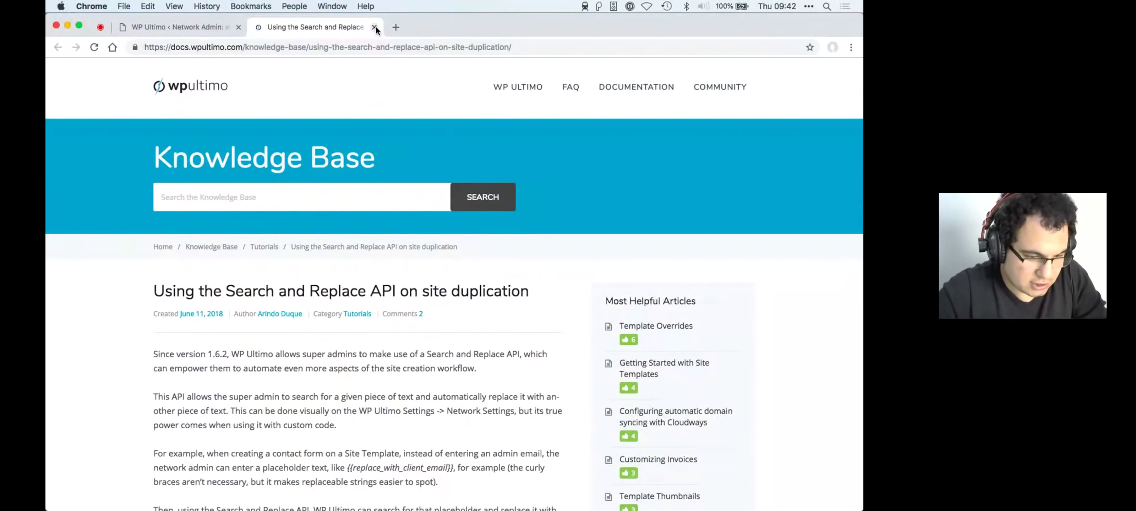
click(375, 28)
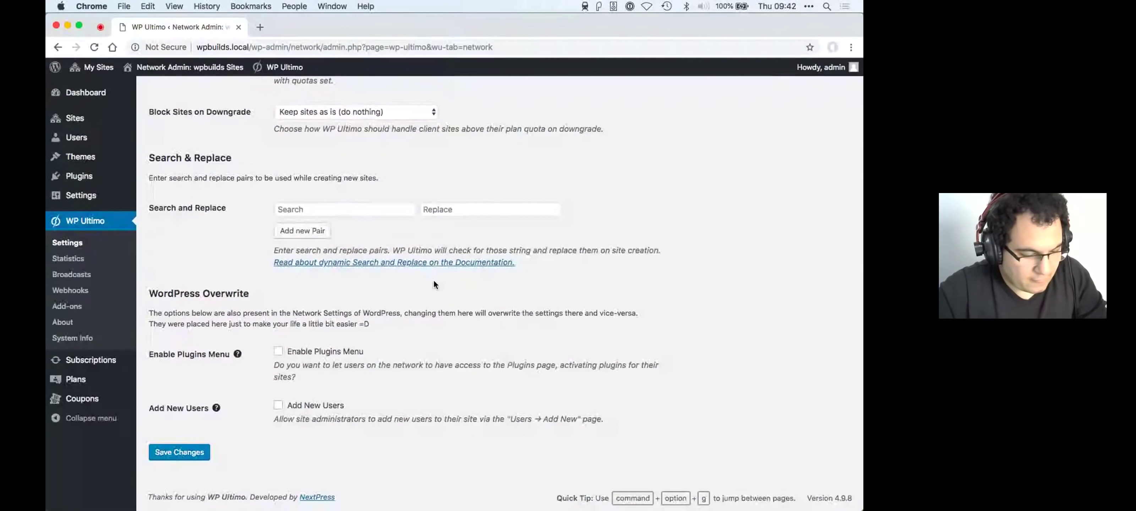
Under WordPress Overwrite, tick Enable Plugins Menu and Add New Users, then save the settings.
scroll(435, 285, down, 2)
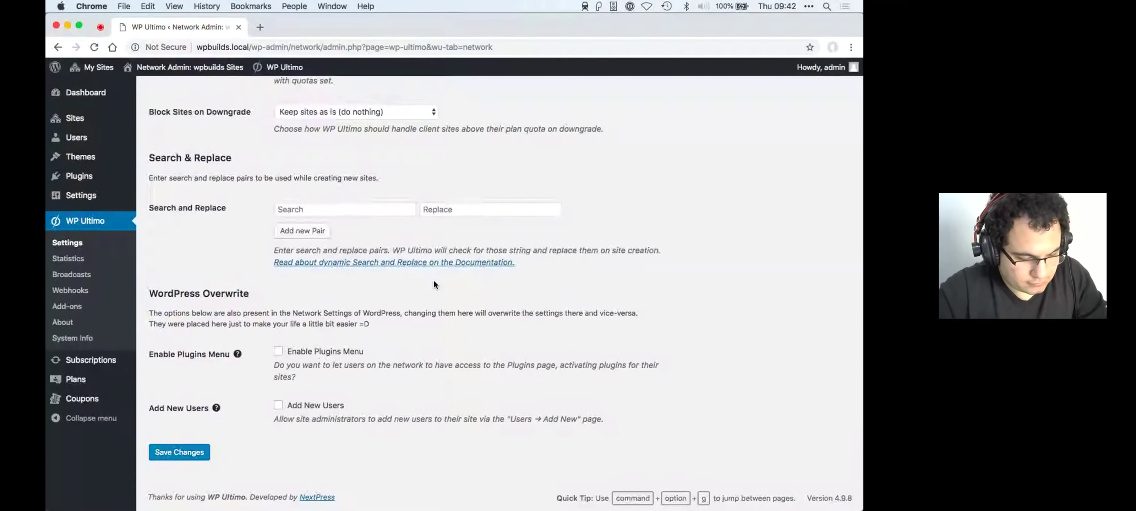
drag(150, 295, 296, 300)
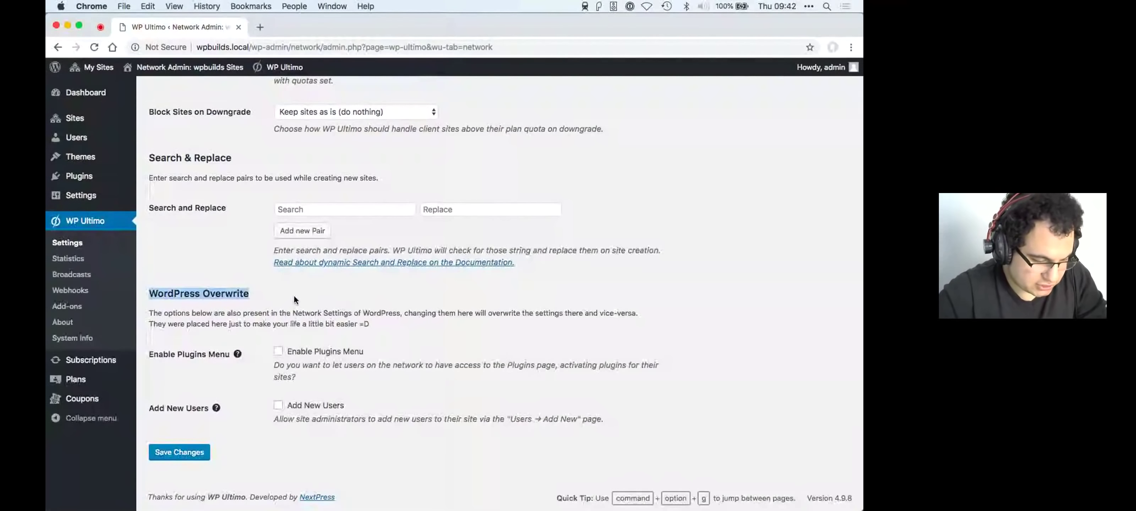
click(293, 294)
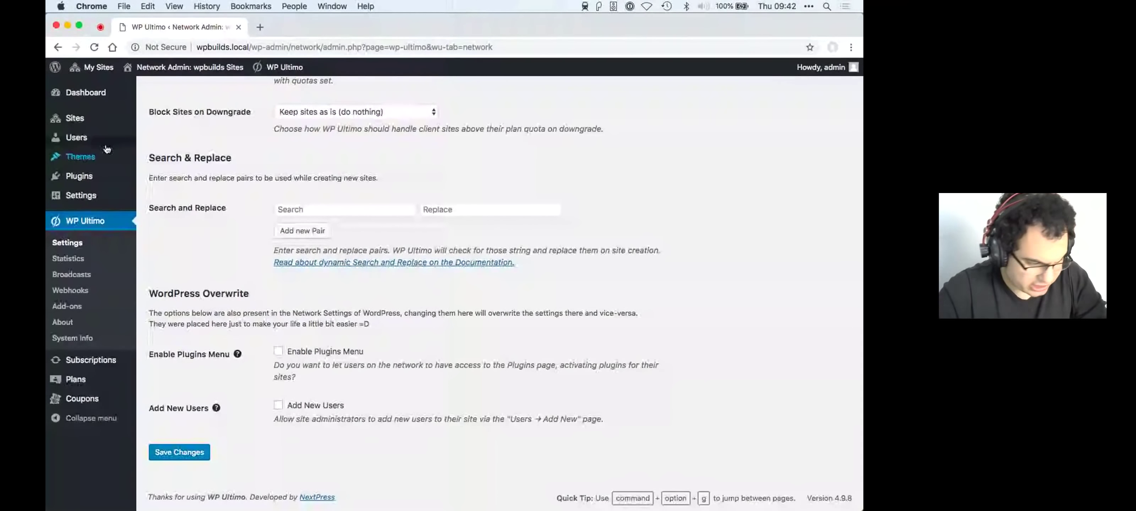
mouse_move(98, 203)
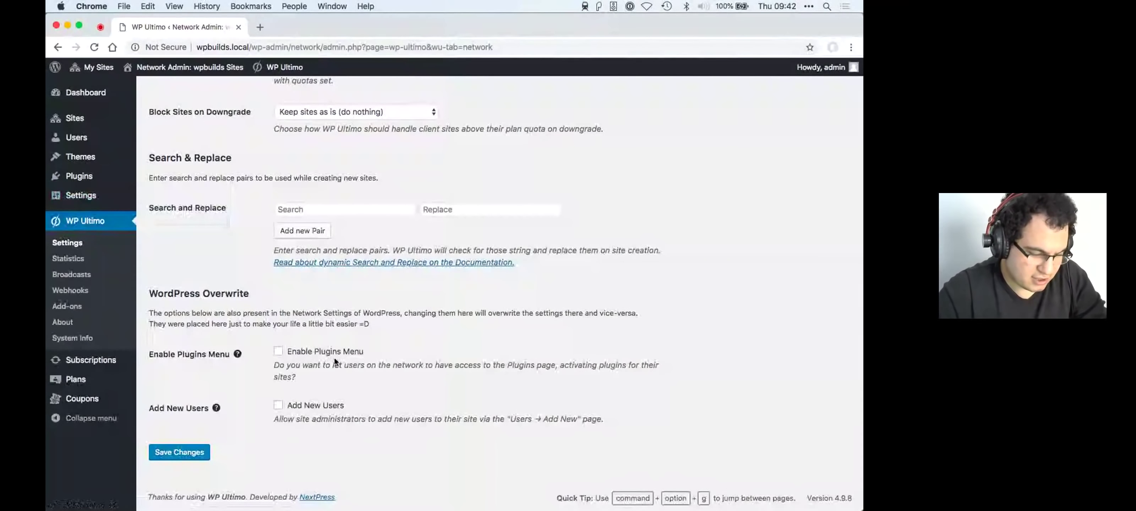
click(278, 351)
click(279, 406)
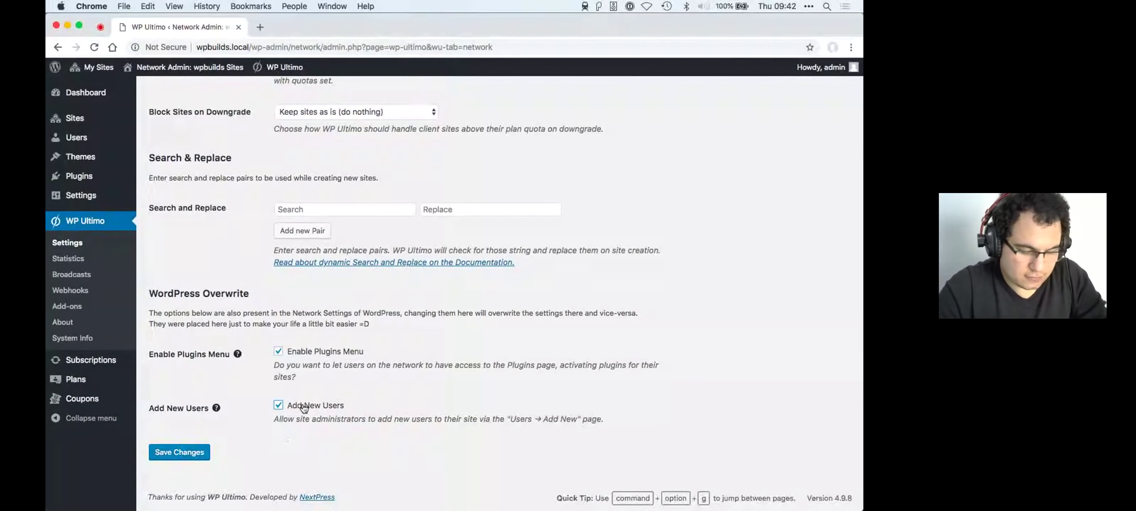
click(200, 456)
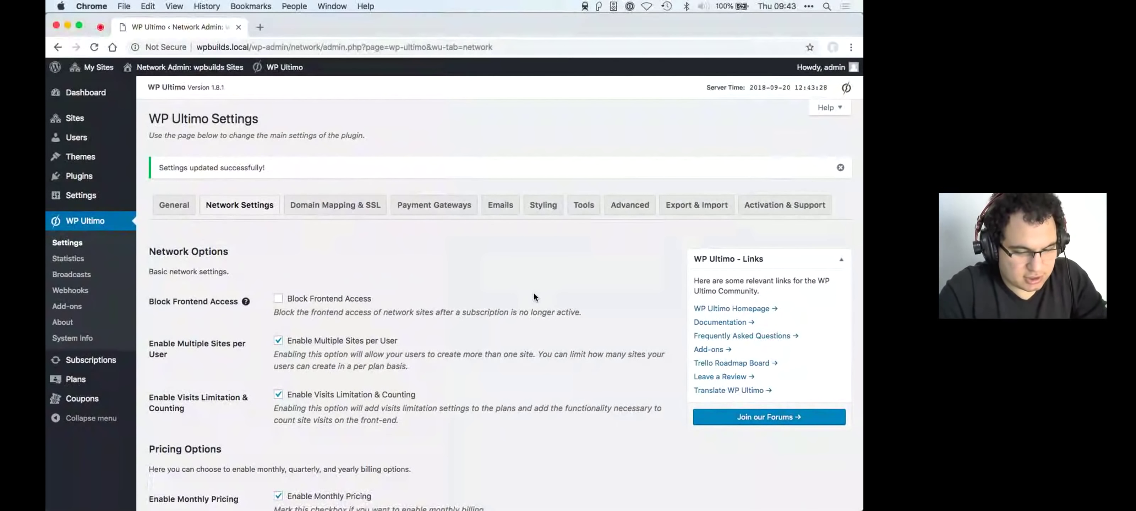
Review the saved Network Options page, then move on to Payment Gateways settings.
scroll(534, 294, down, 10)
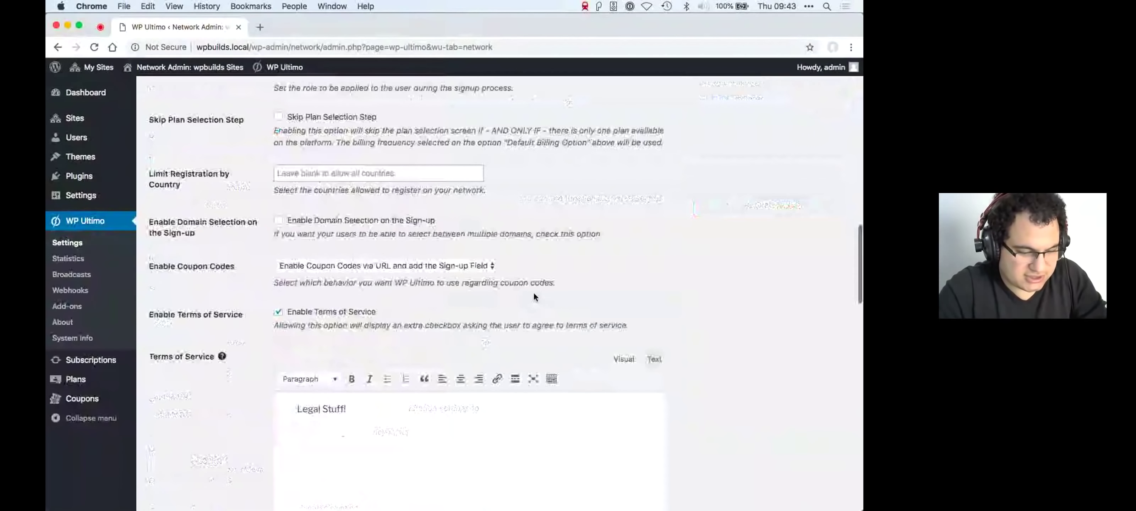
scroll(533, 295, down, 10)
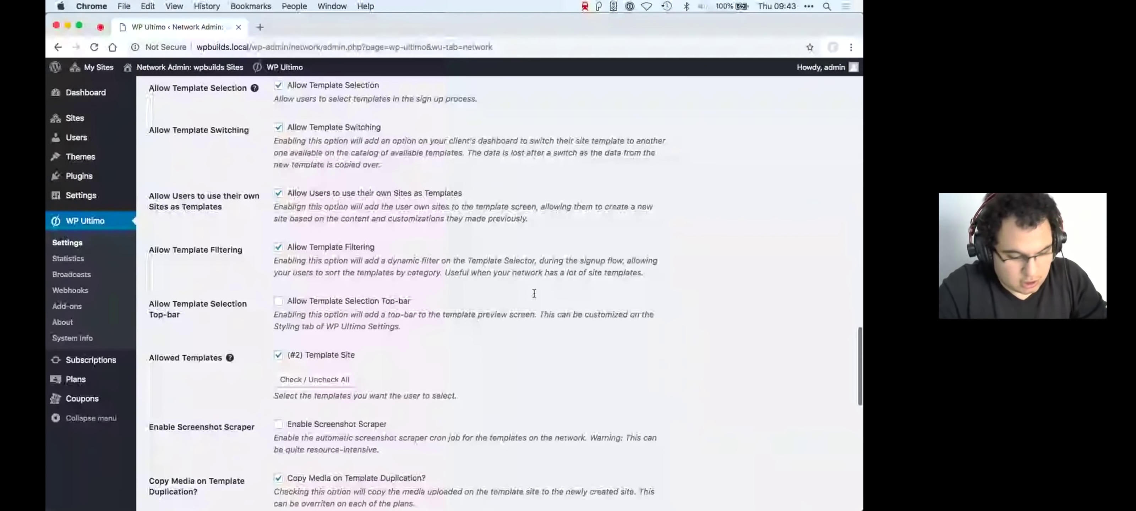
scroll(788, 221, up, 20)
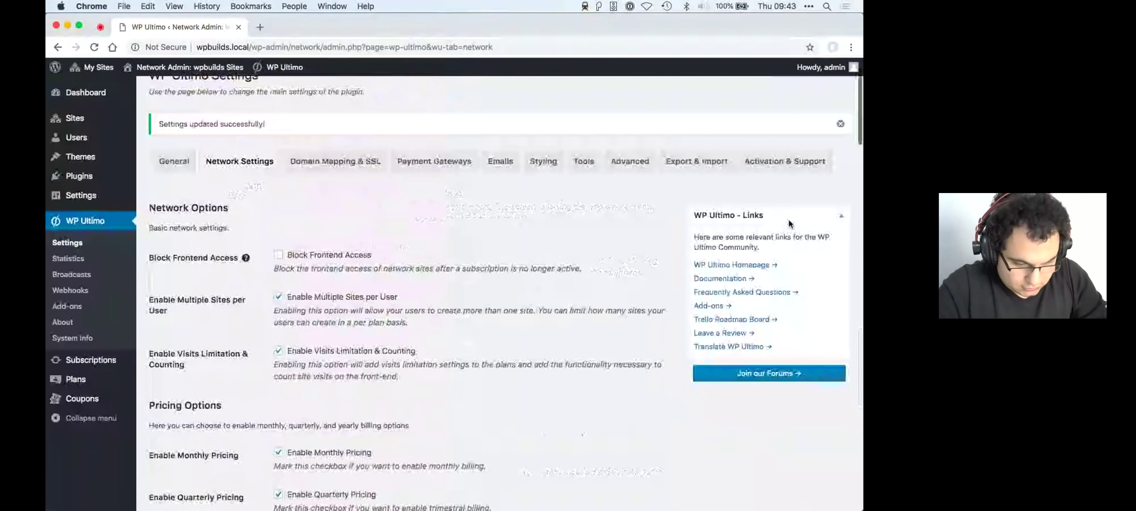
scroll(788, 223, up, 2)
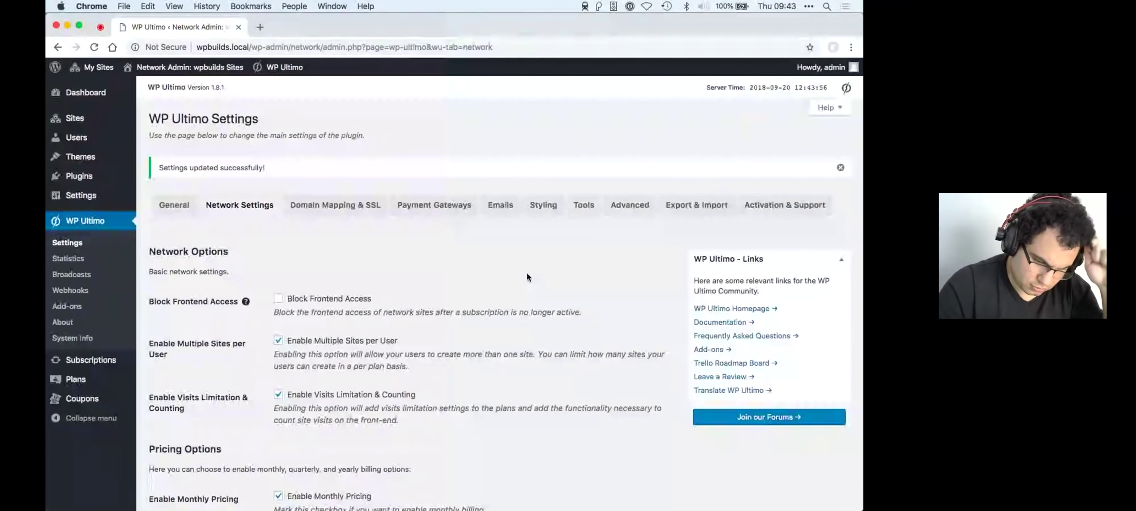
click(438, 211)
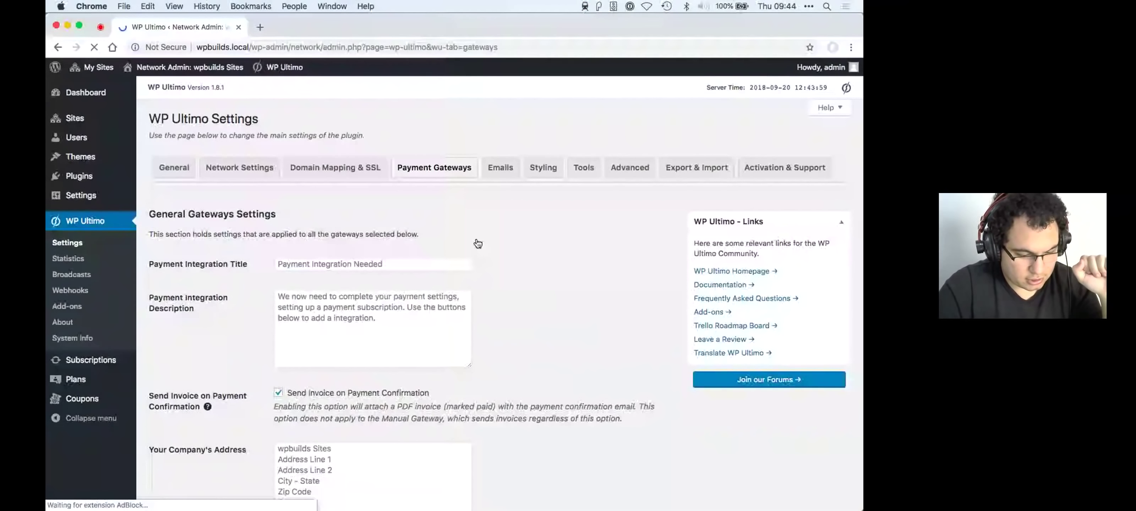
Inspect the Payment Integration Title and Description fields without changing them.
scroll(531, 287, down, 5)
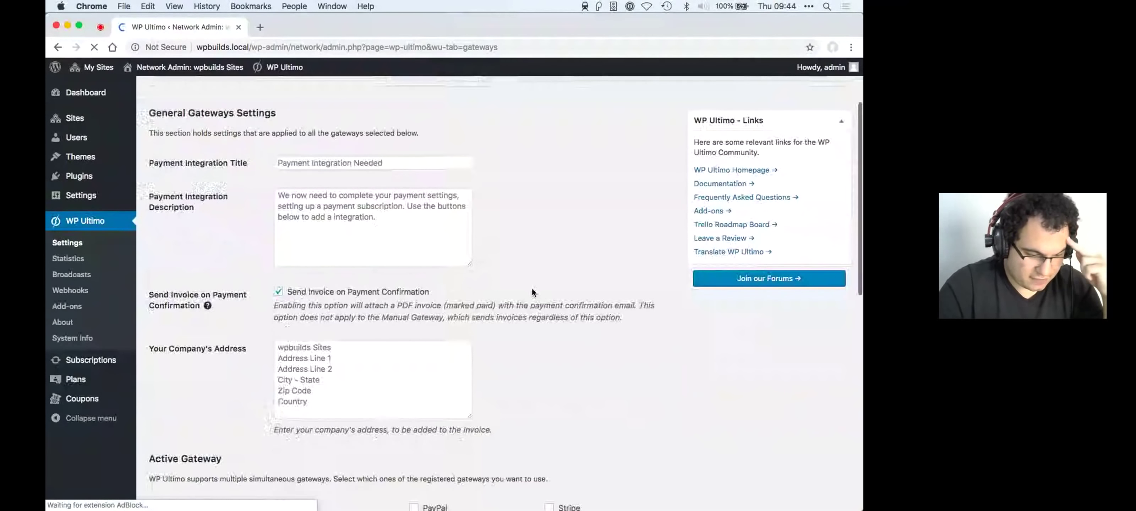
scroll(531, 287, up, 2)
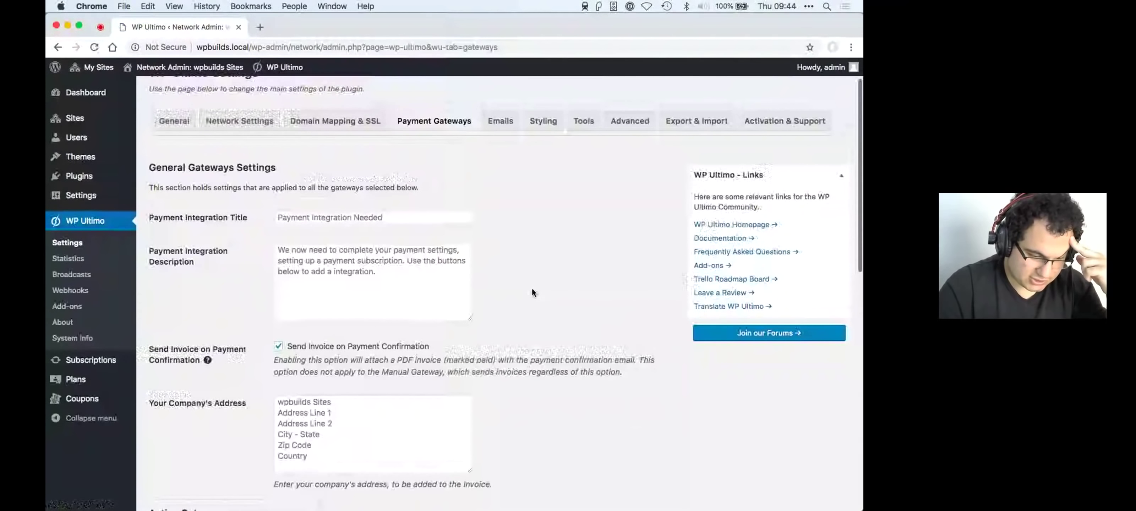
scroll(531, 287, down, 2)
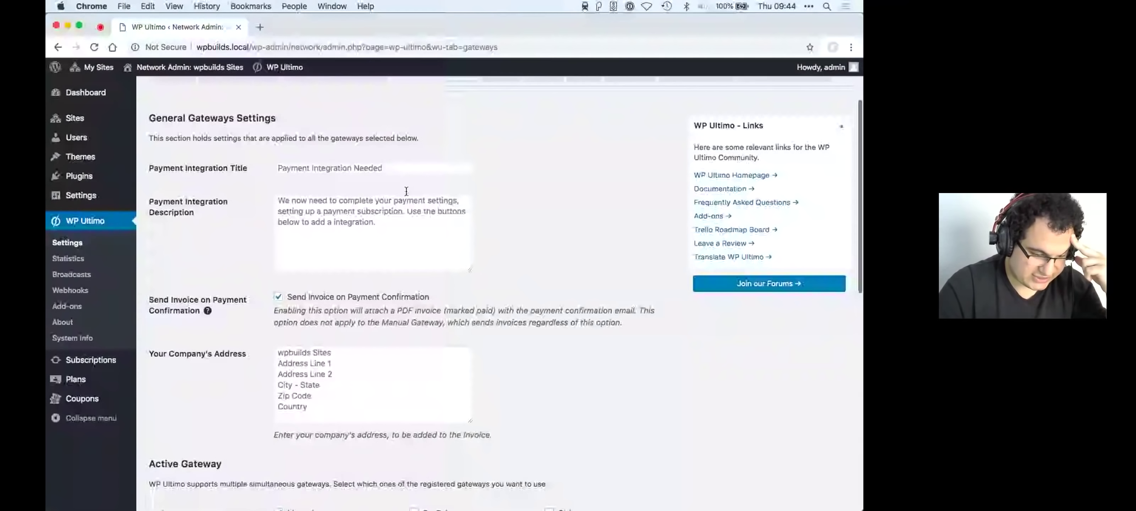
click(340, 167)
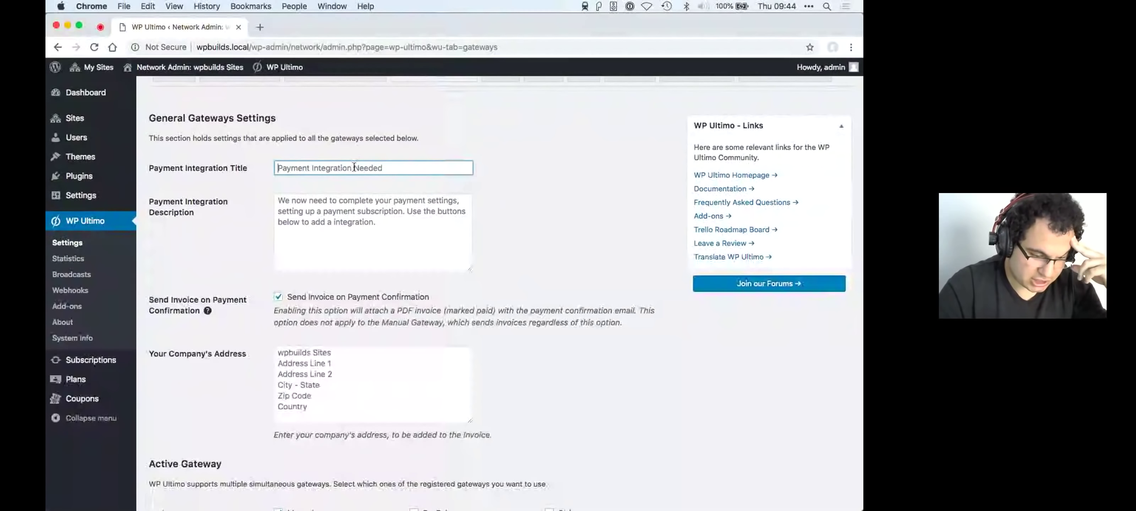
click(344, 220)
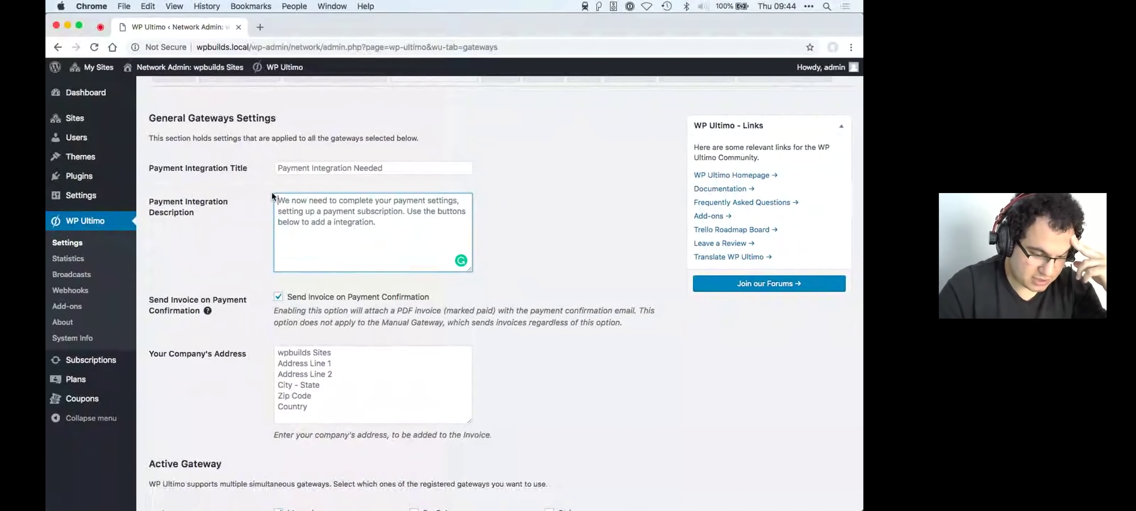
click(480, 216)
scroll(533, 234, down, 3)
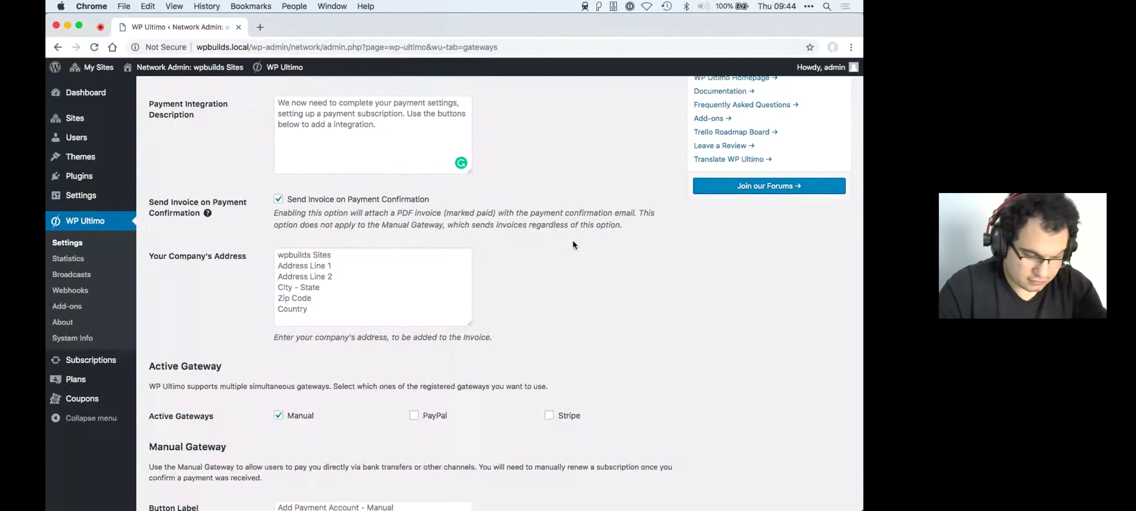
Untick Manual under Active Gateways so no payment gateway is active.
click(425, 282)
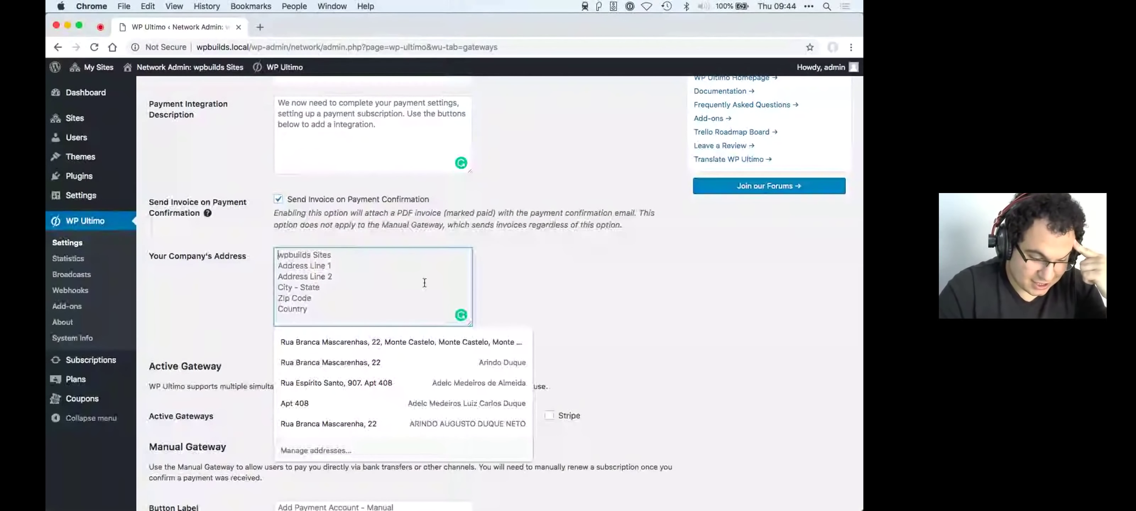
click(348, 332)
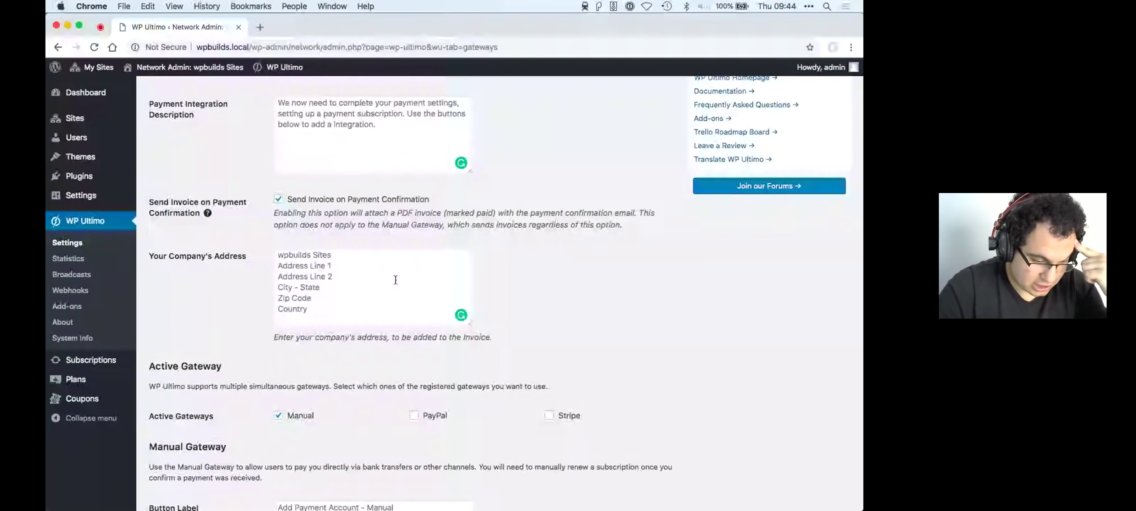
scroll(530, 388, down, 1)
scroll(536, 392, down, 3)
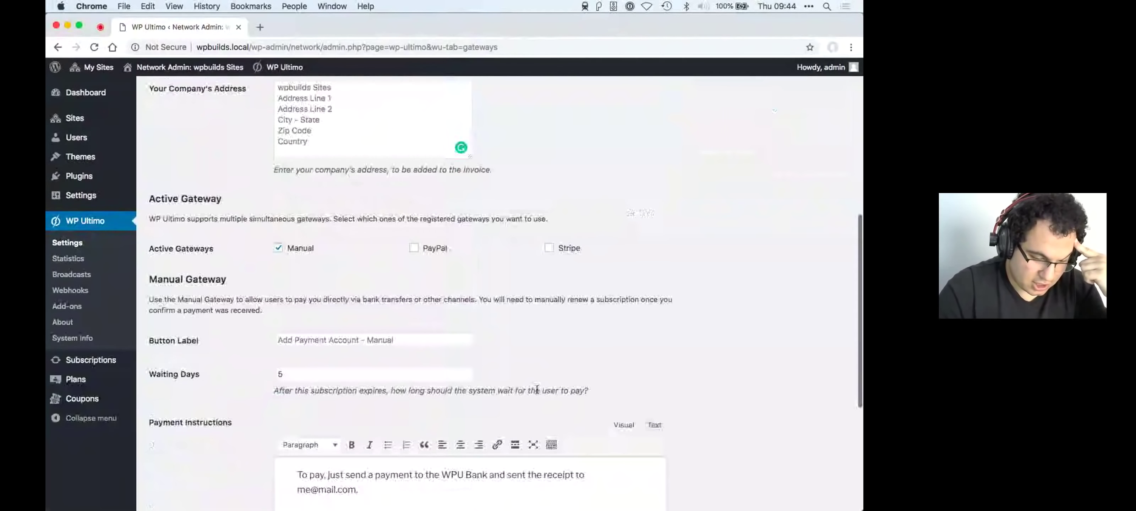
click(278, 247)
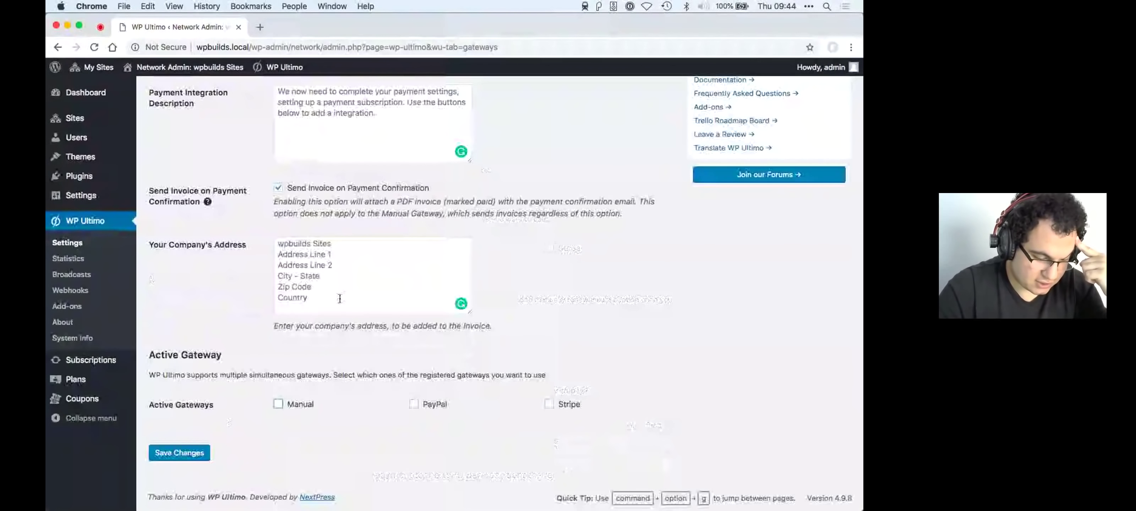
Switch PayPal and Stripe on and off to preview their gateway settings.
click(297, 408)
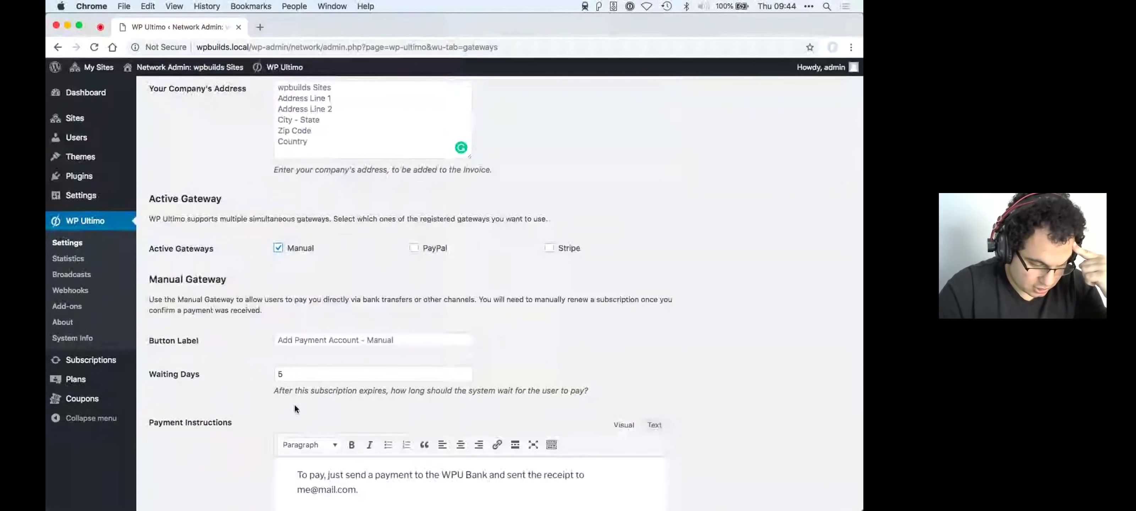
click(299, 247)
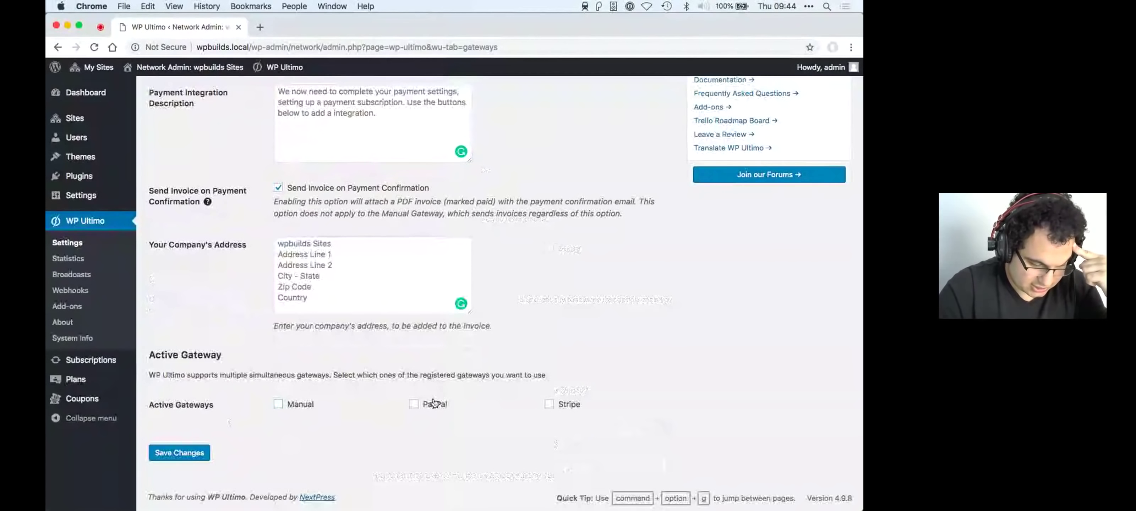
click(429, 403)
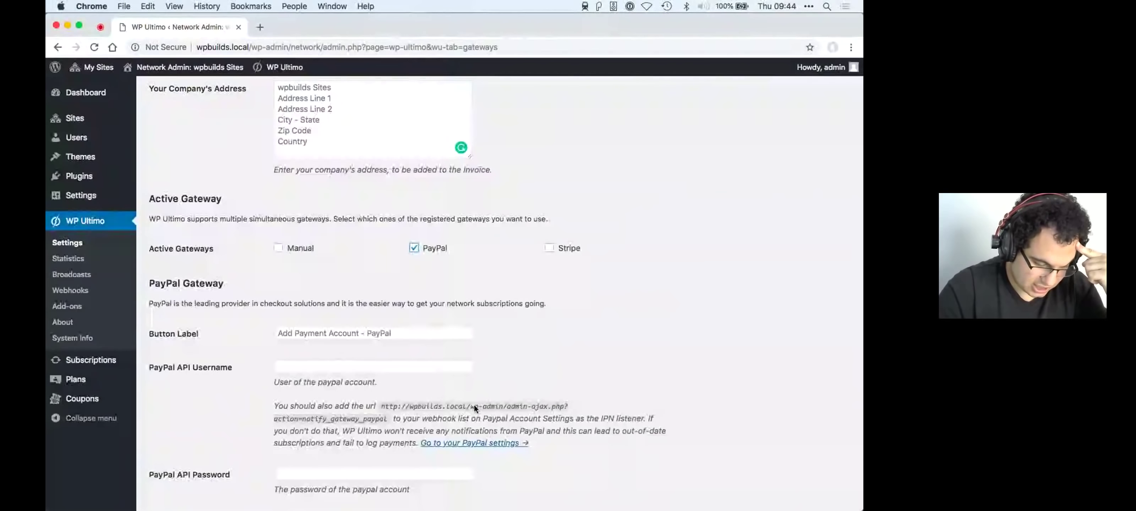
click(568, 249)
click(441, 252)
click(548, 251)
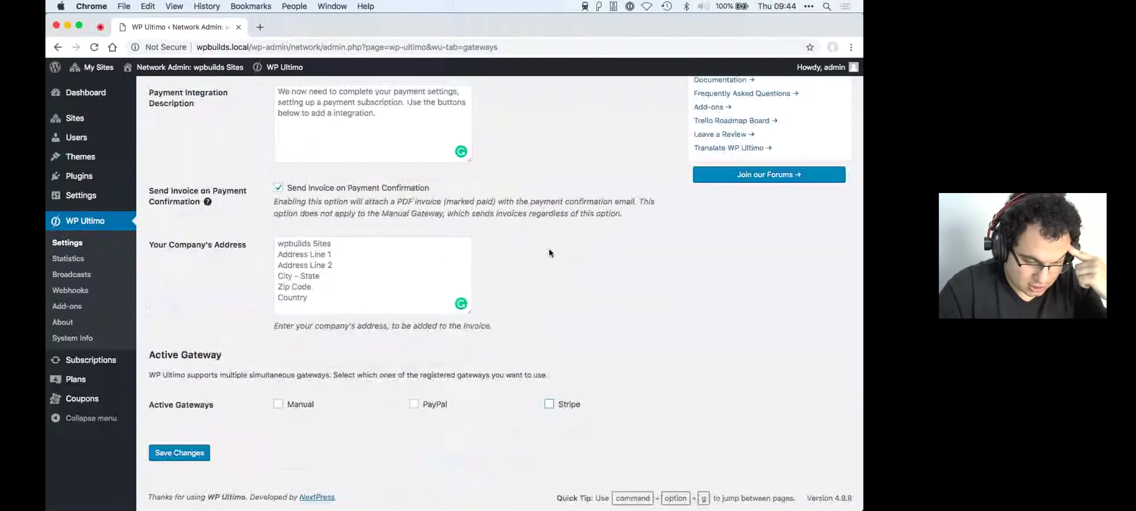
Preview PayPal and Stripe once more, leave them off, and re-activate Manual as sole gateway.
click(433, 406)
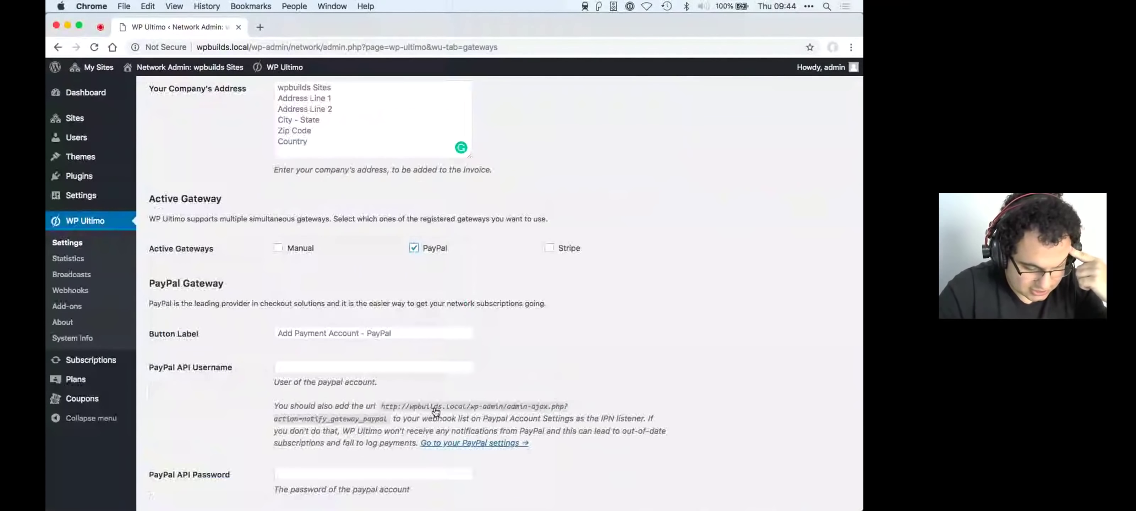
click(559, 252)
click(434, 249)
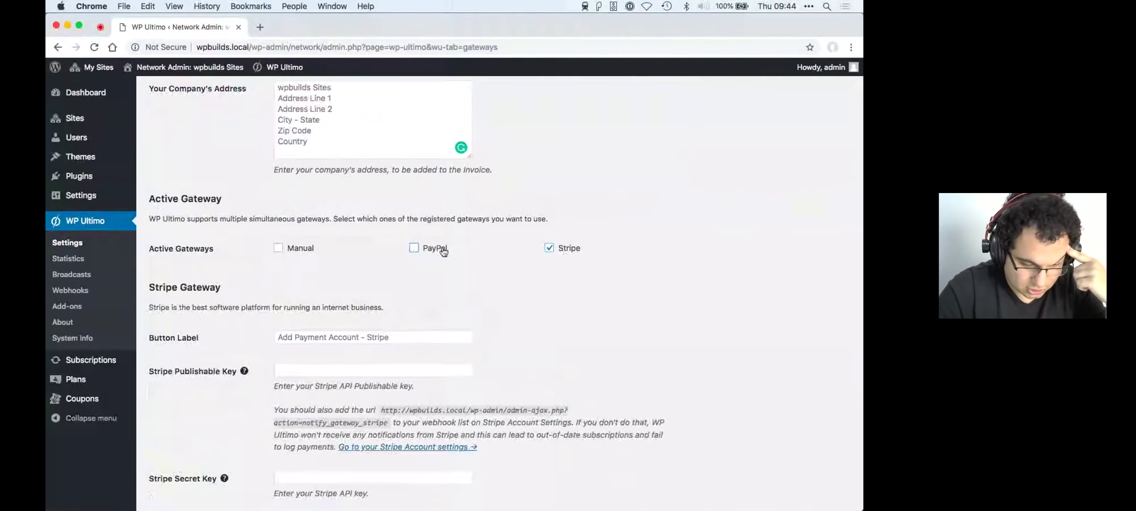
click(549, 249)
click(278, 404)
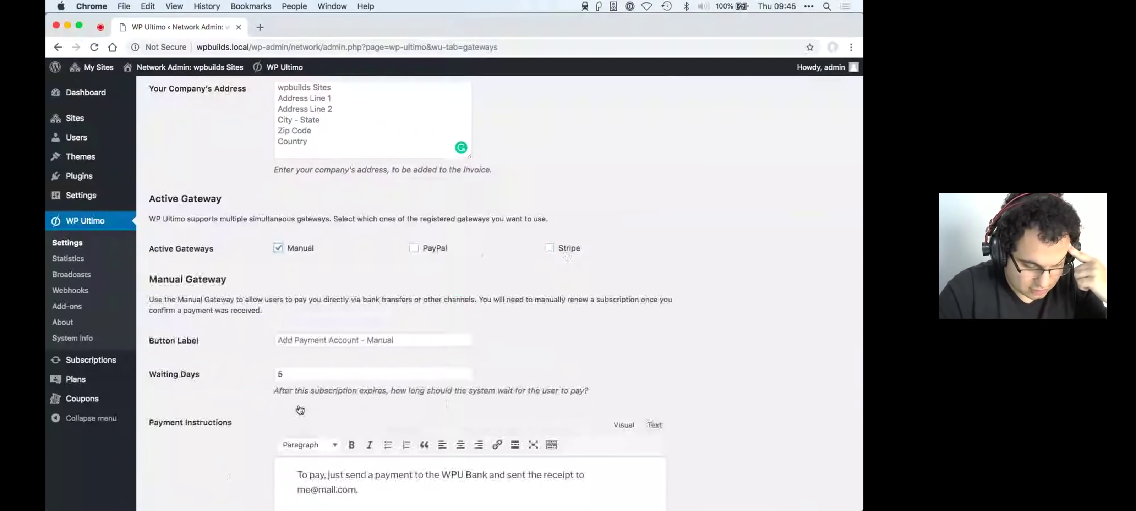
scroll(521, 326, down, 5)
Clear the Manual gateway's Payment Instructions text, leaving Waiting Days unchanged.
scroll(573, 308, up, 2)
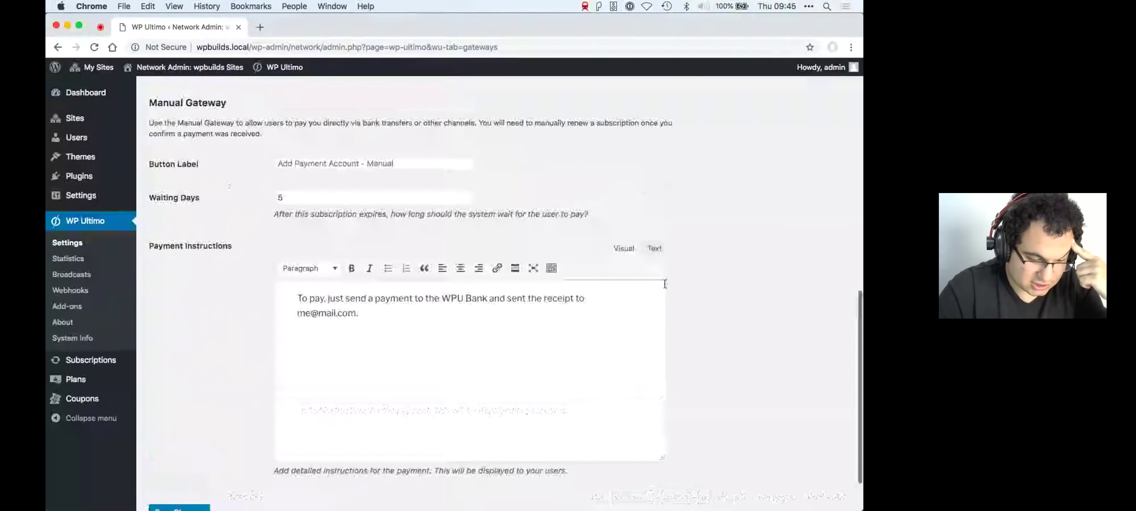
click(509, 337)
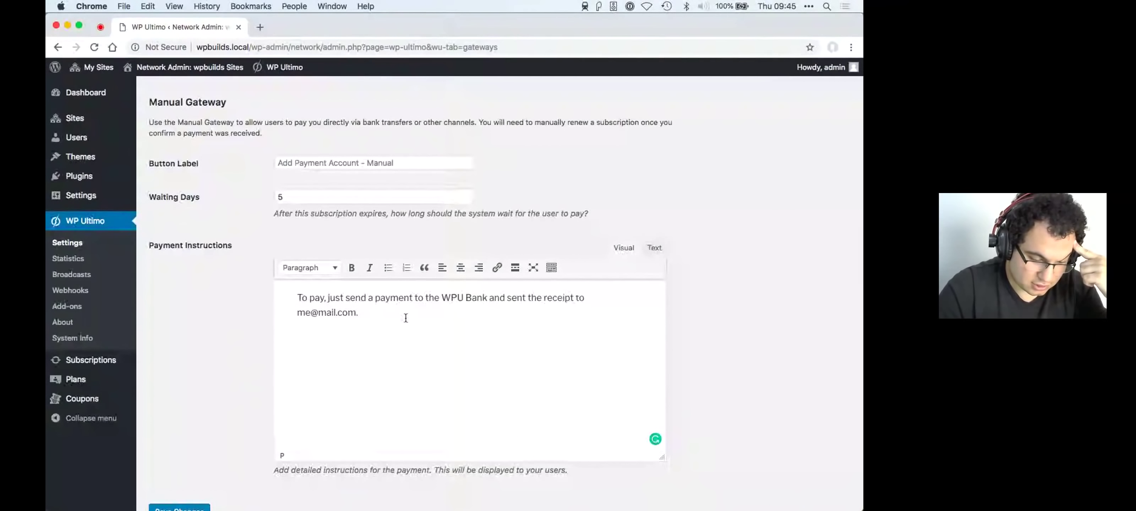
key(super+a)
key(super+c)
key(BackSpace)
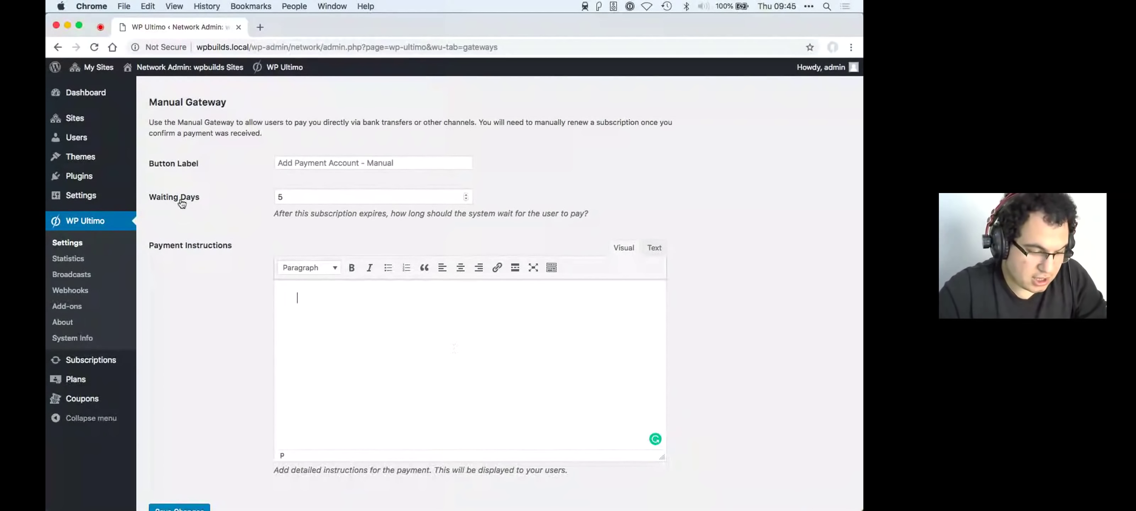
click(294, 195)
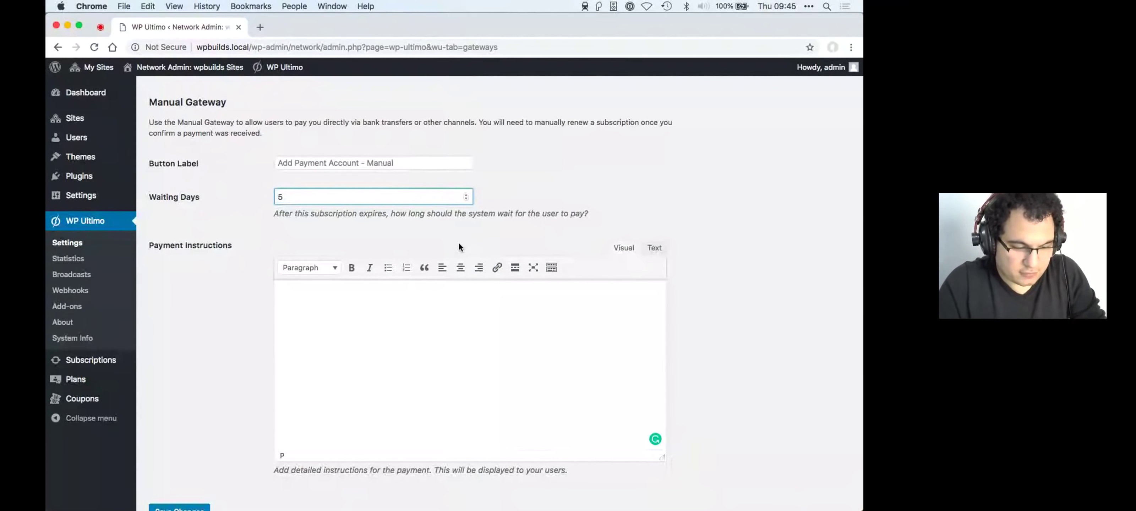
click(488, 204)
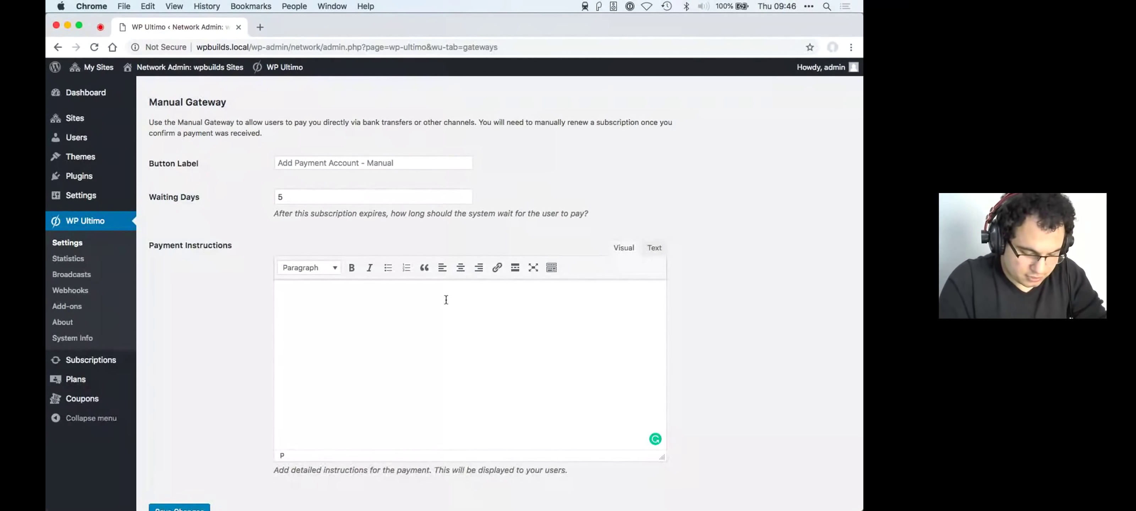
Paste the WPU Bank payment instructions back, save the gateway settings, and open Emails.
key(super+v)
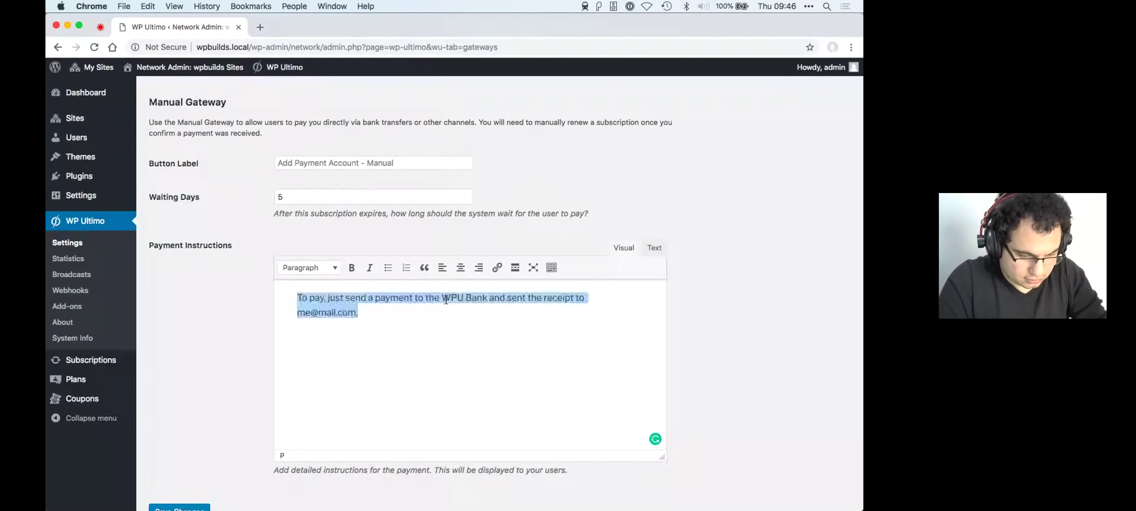
click(446, 300)
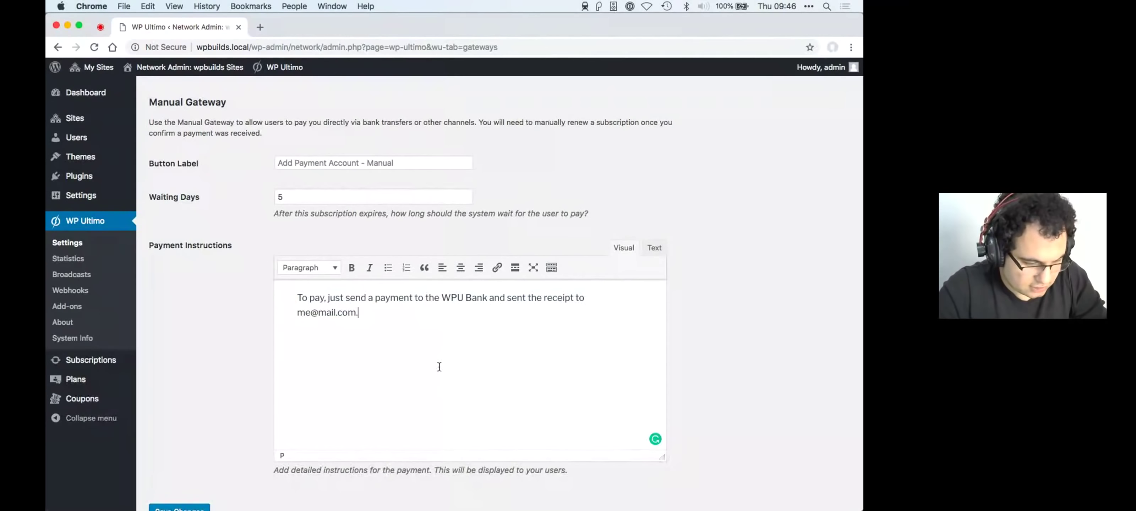
scroll(441, 375, down, 3)
click(195, 458)
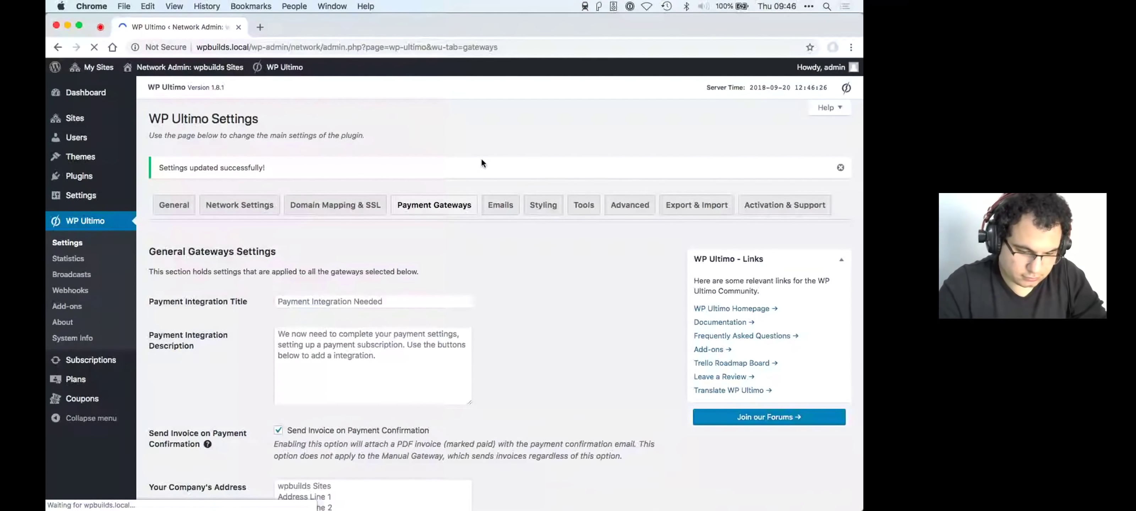
click(509, 211)
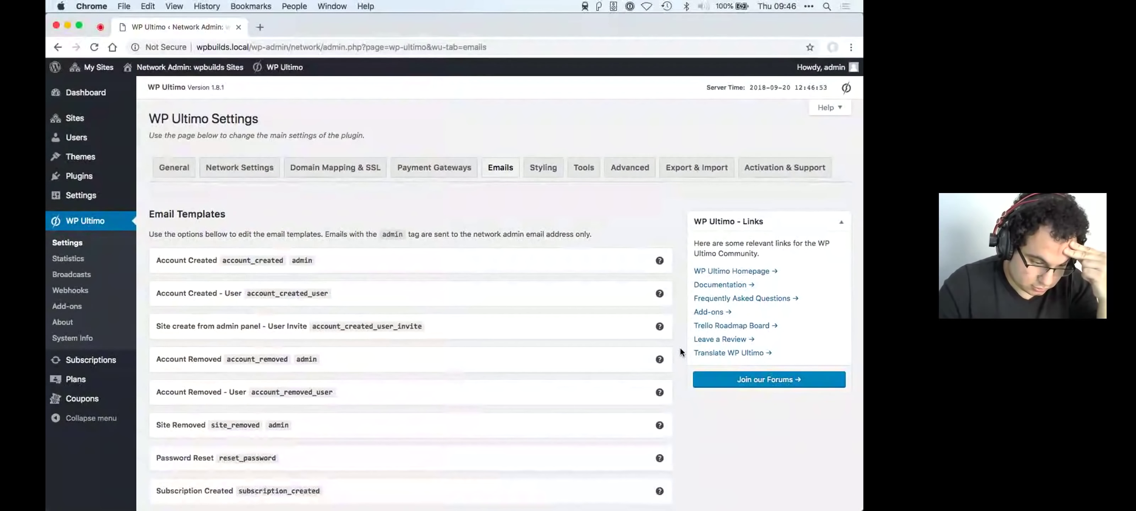
scroll(680, 346, down, 1)
scroll(680, 349, down, 3)
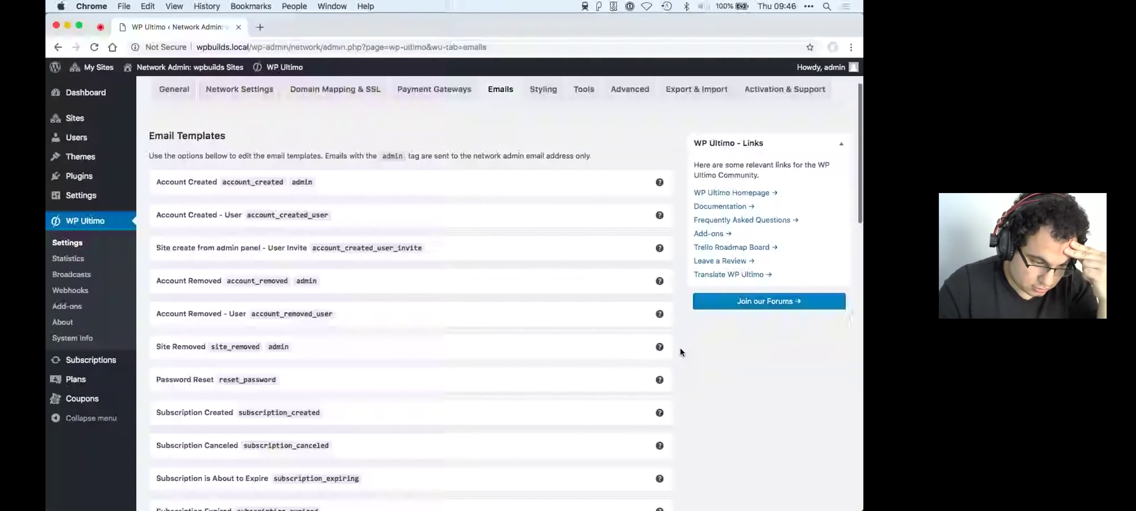
scroll(680, 349, down, 3)
scroll(680, 349, down, 2)
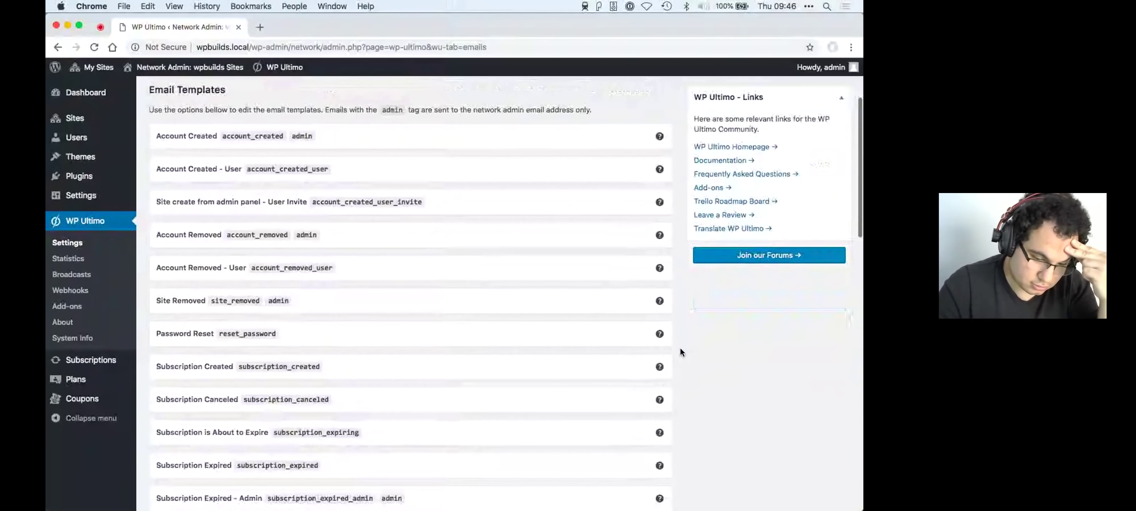
scroll(680, 349, down, 1)
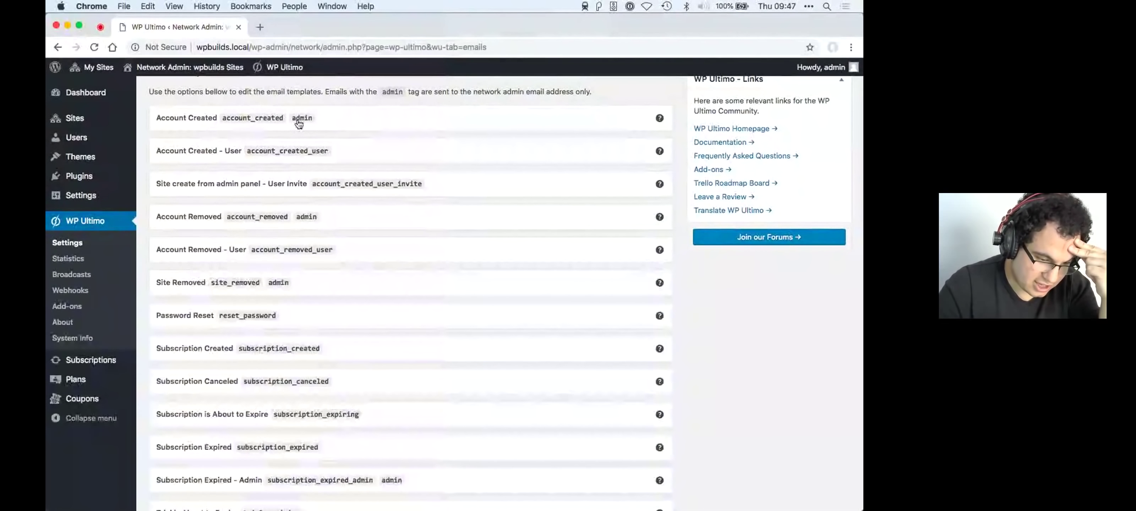
click(620, 118)
click(620, 117)
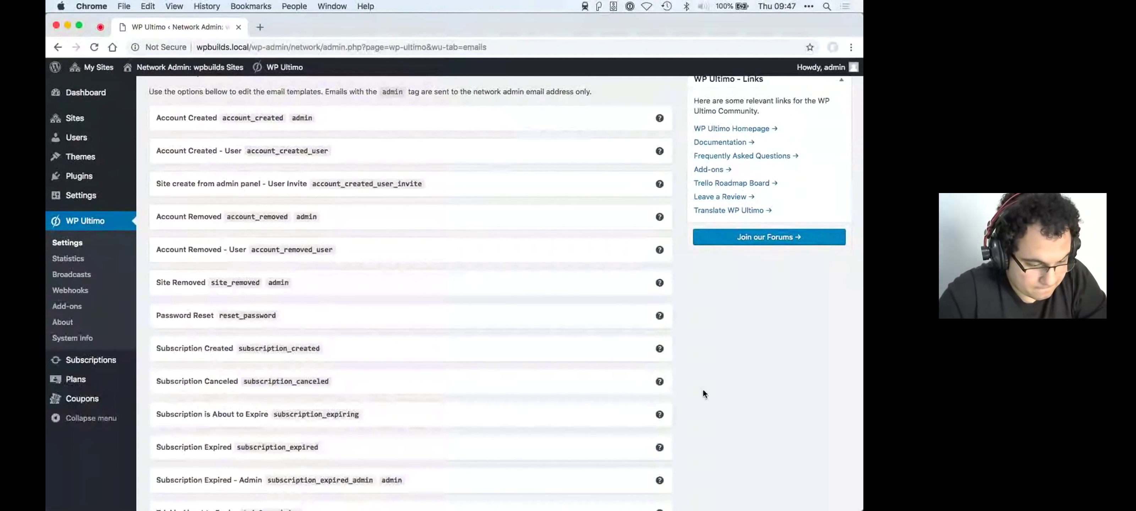
scroll(702, 390, down, 5)
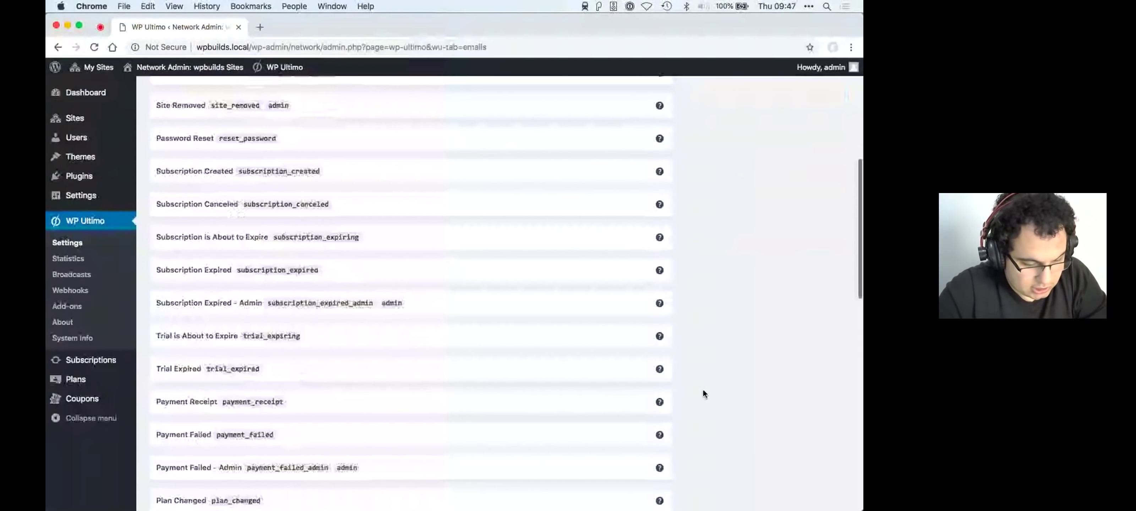
scroll(702, 391, down, 6)
scroll(703, 392, down, 4)
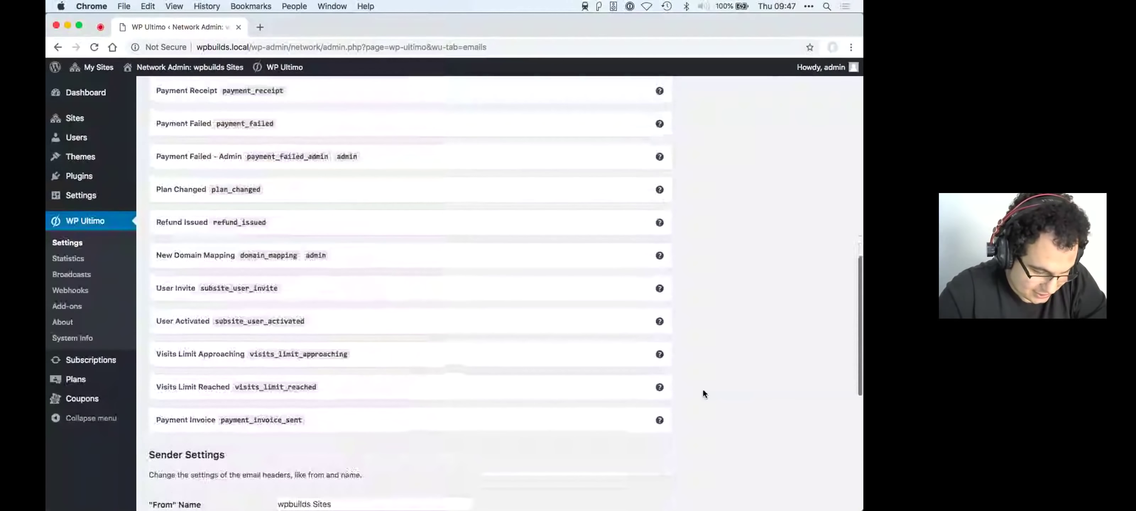
scroll(703, 392, down, 4)
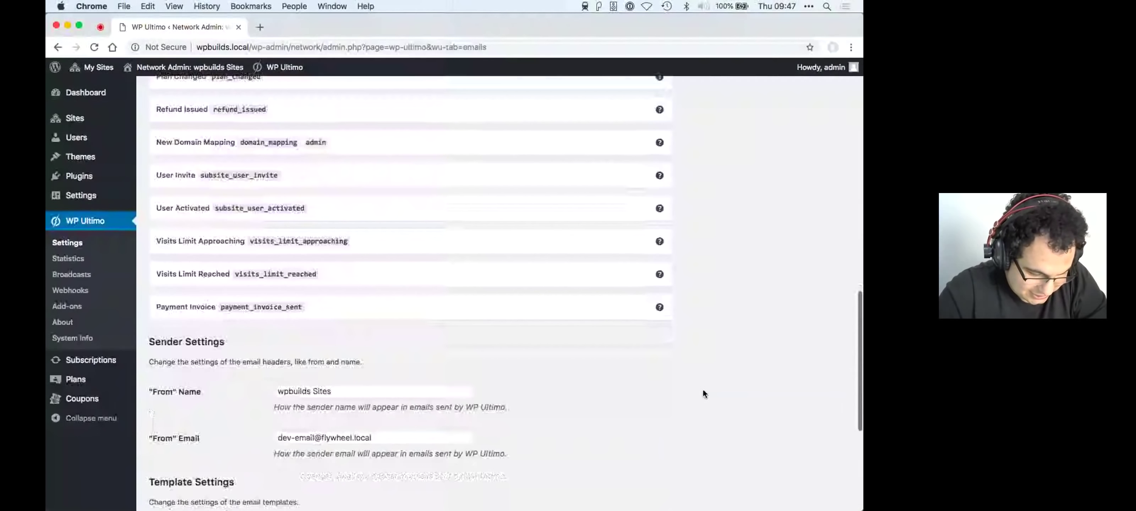
scroll(703, 391, down, 2)
scroll(703, 391, up, 3)
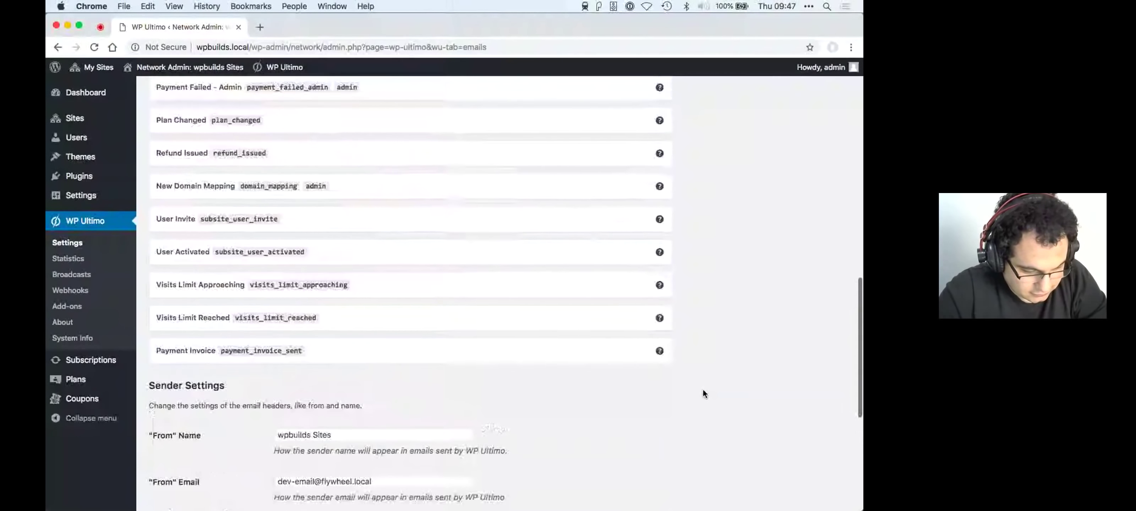
scroll(703, 392, down, 8)
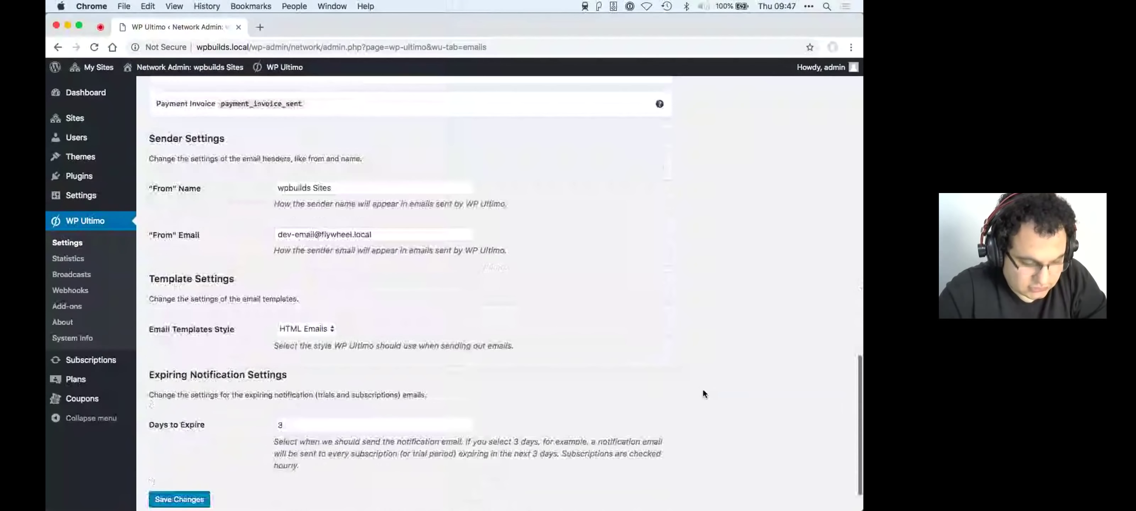
scroll(703, 393, down, 2)
scroll(703, 393, up, 3)
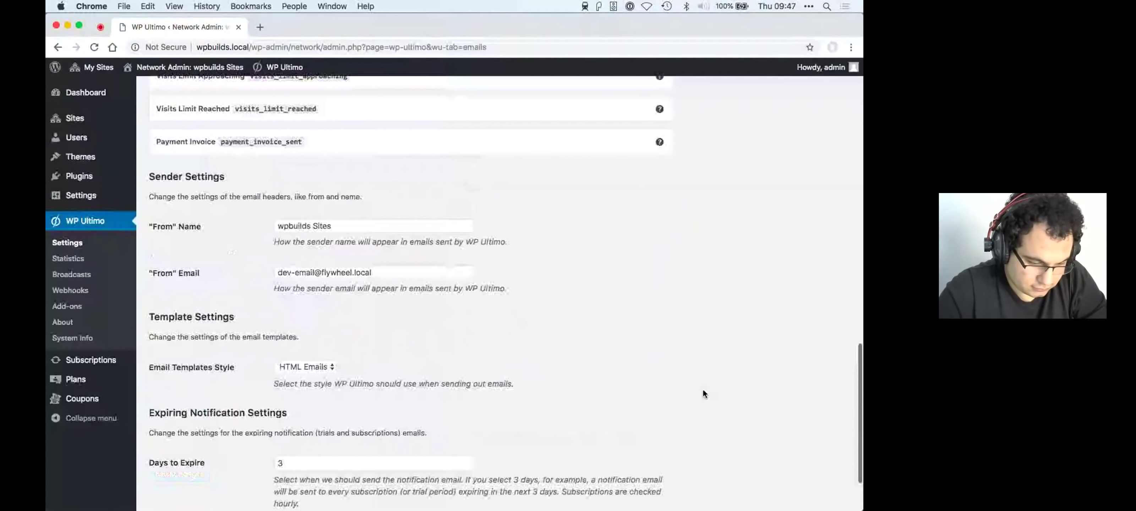
scroll(703, 390, up, 20)
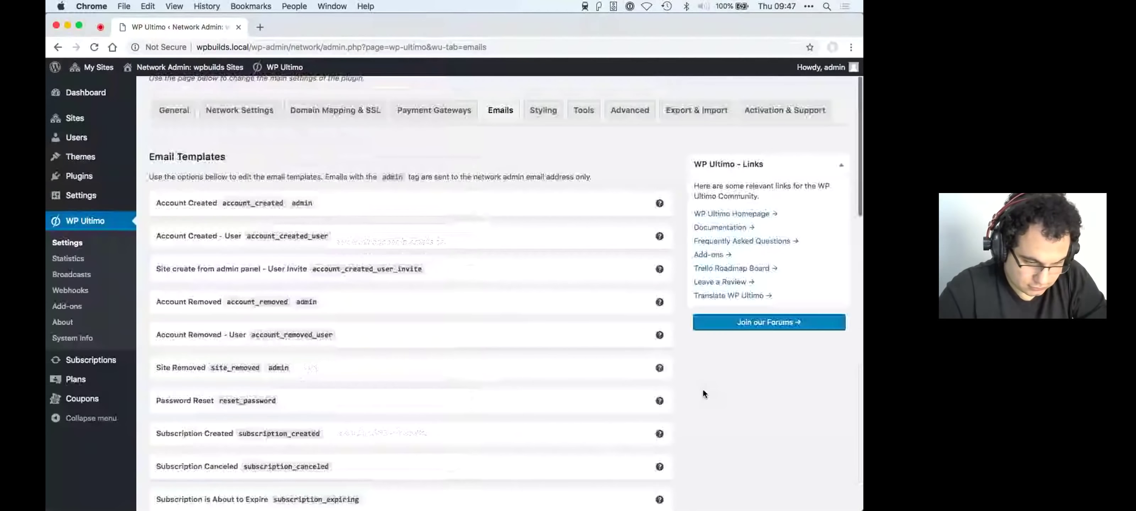
scroll(703, 391, down, 1)
click(626, 182)
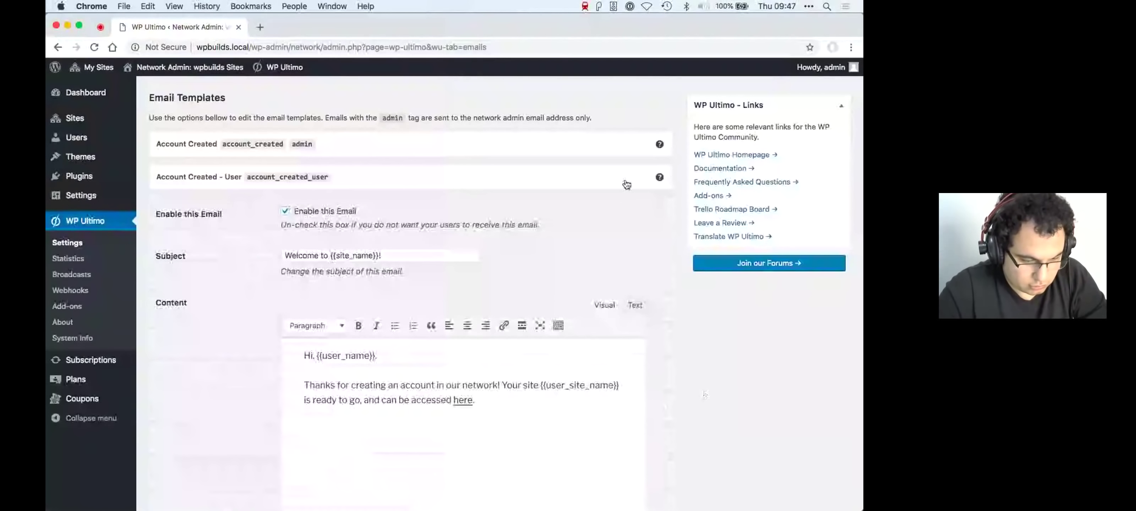
scroll(823, 439, down, 1)
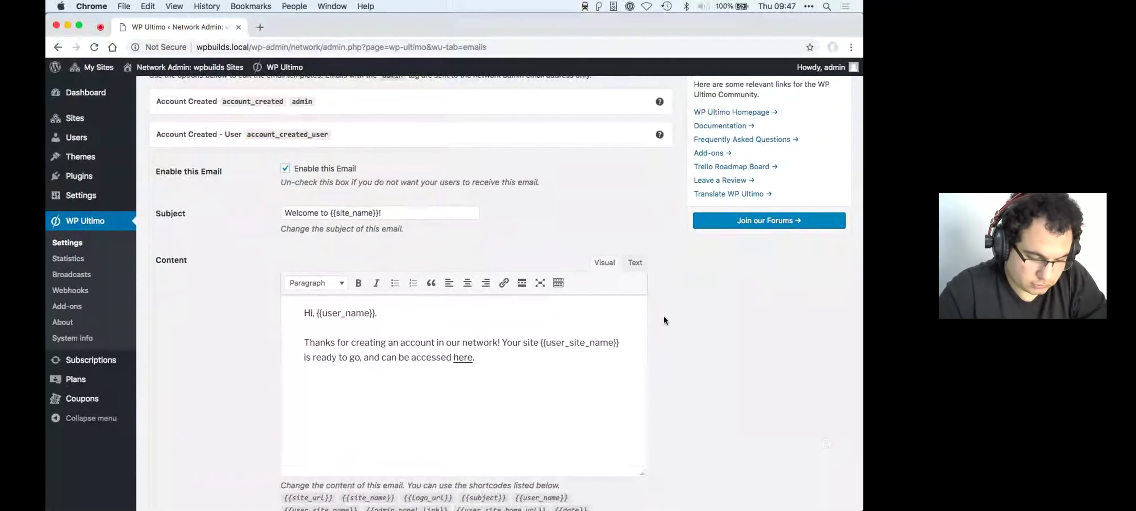
scroll(664, 316, down, 1)
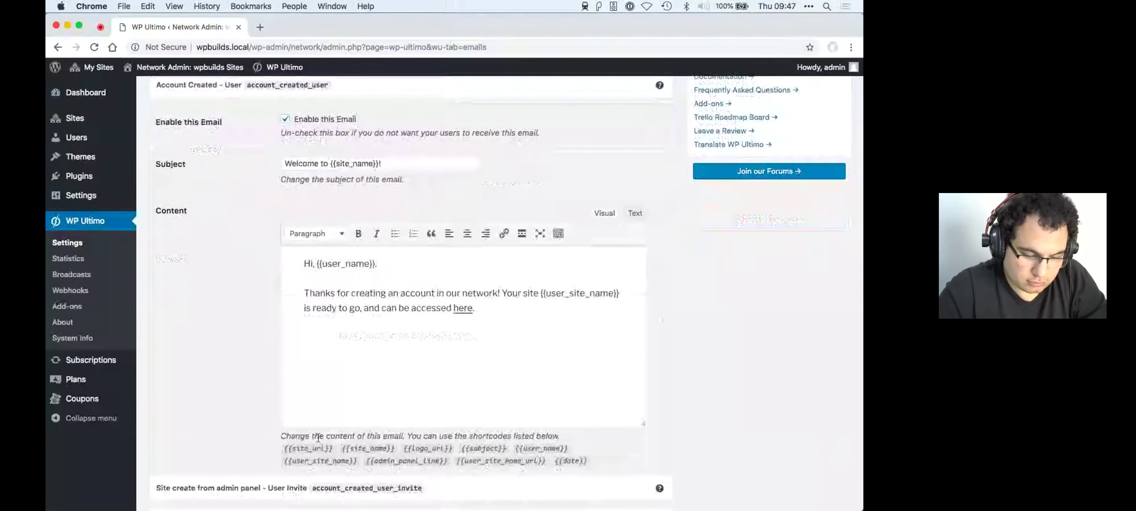
scroll(461, 485, down, 1)
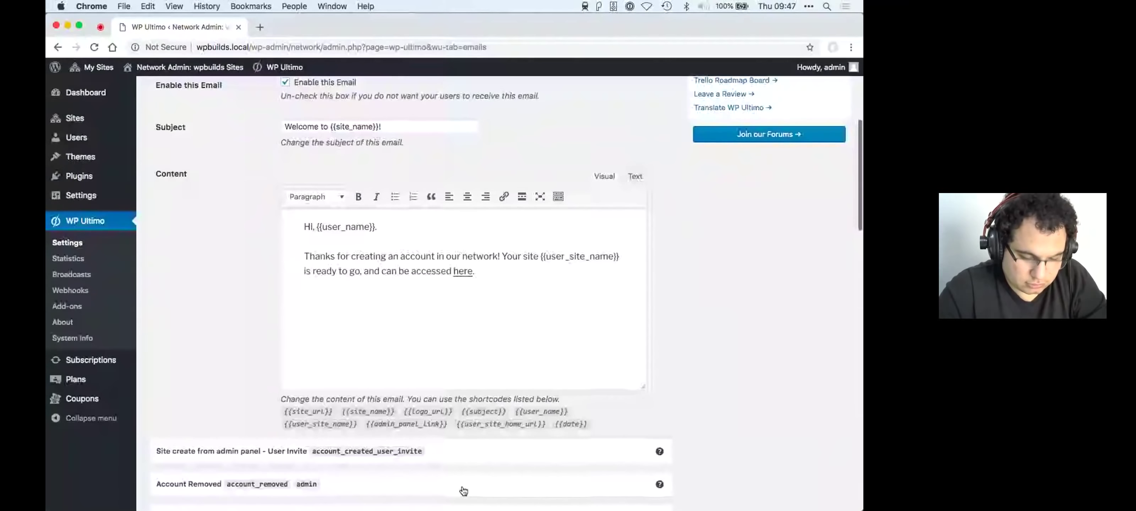
scroll(402, 153, up, 1)
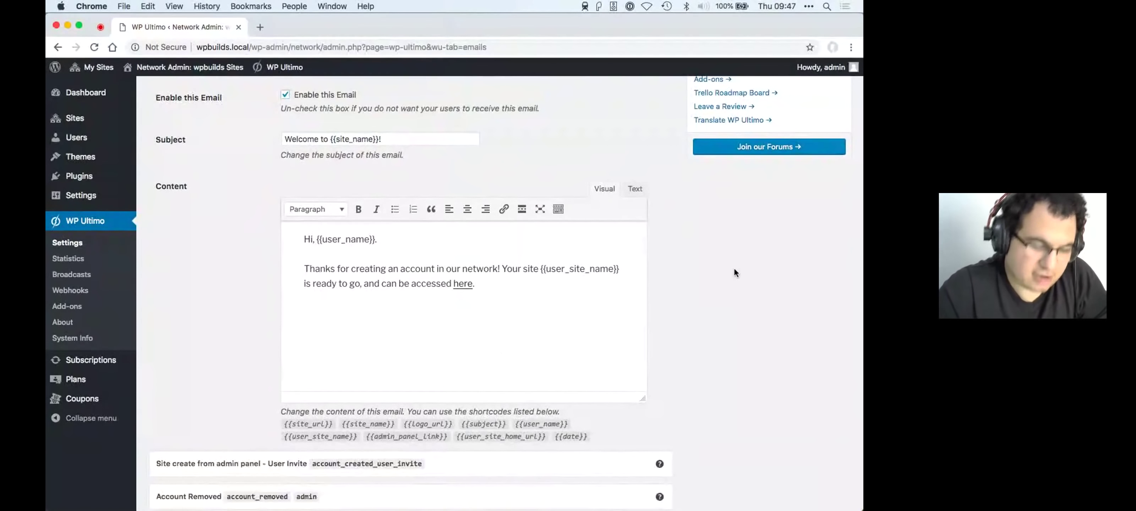
click(322, 95)
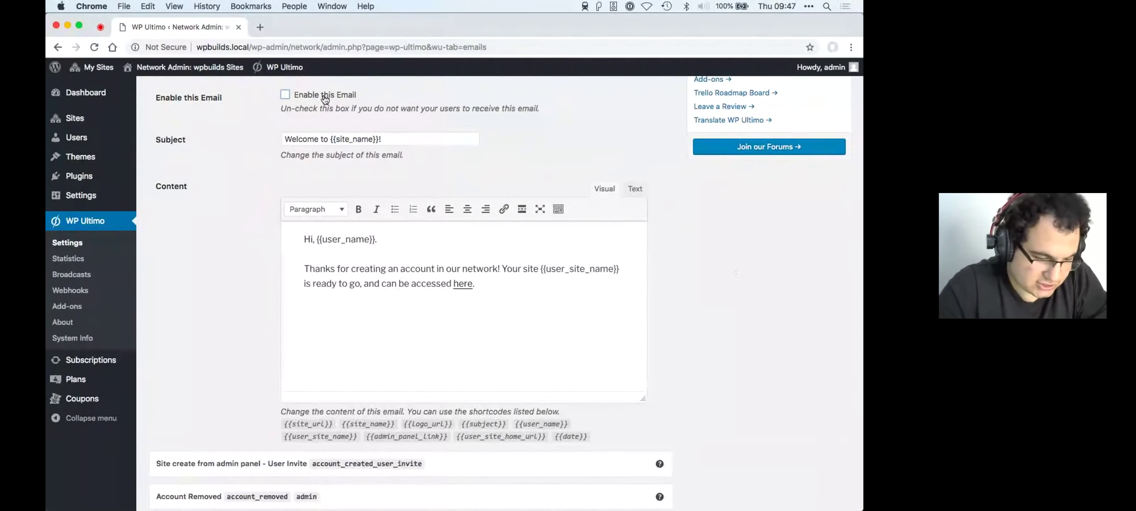
scroll(335, 111, up, 3)
click(343, 141)
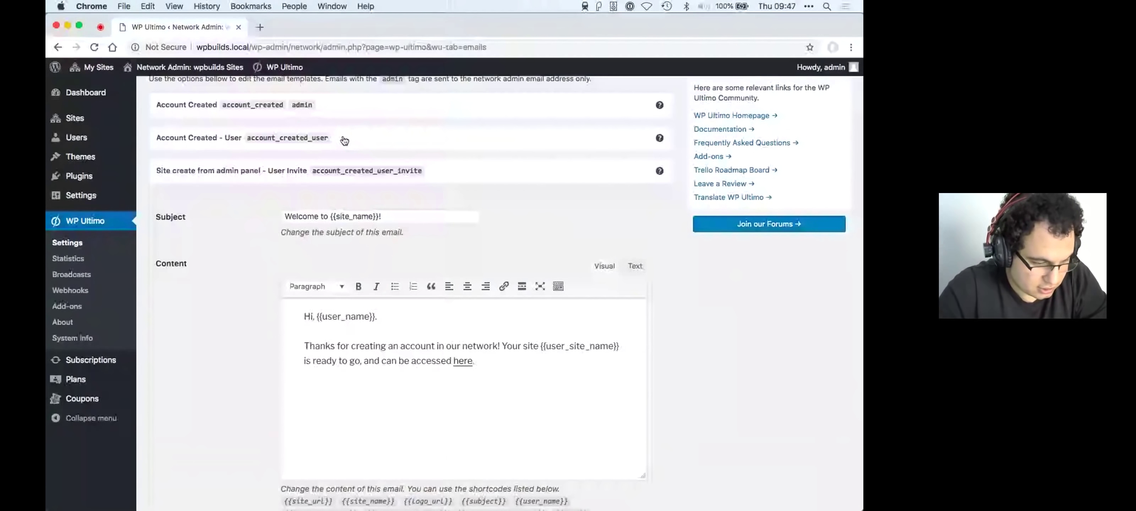
scroll(335, 184, up, 2)
click(348, 245)
click(365, 243)
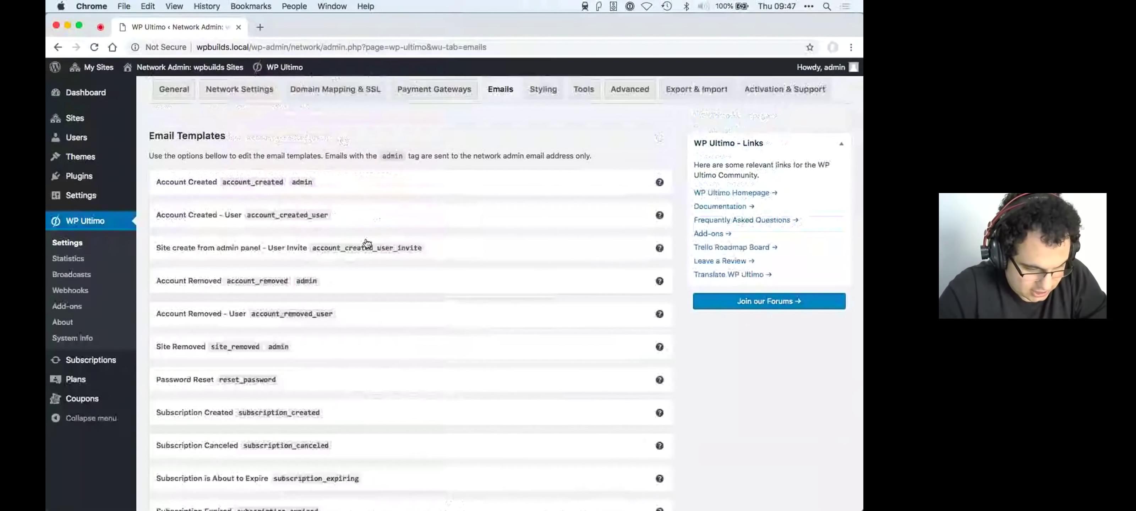
click(336, 285)
click(345, 216)
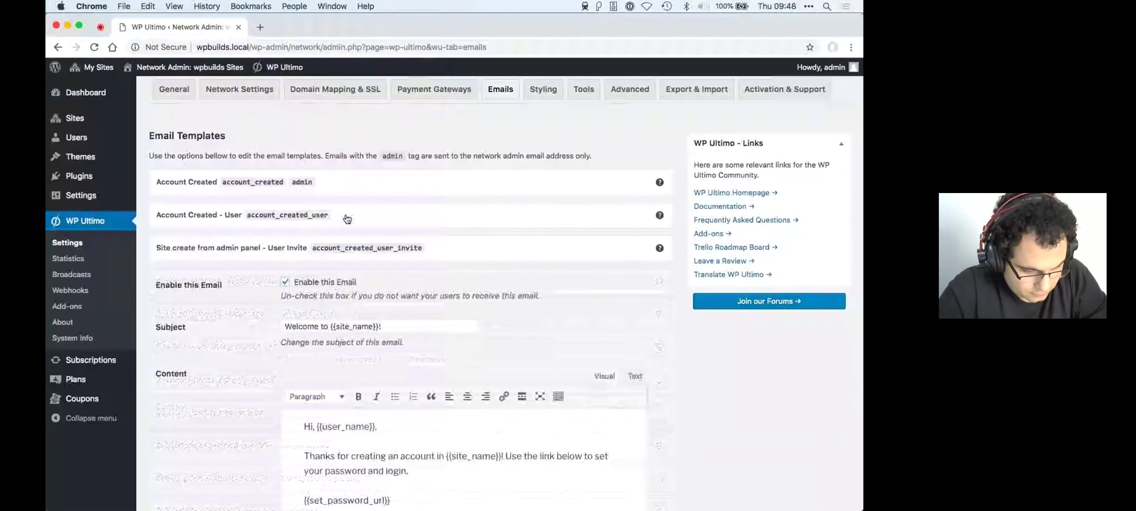
click(315, 248)
click(368, 215)
click(375, 246)
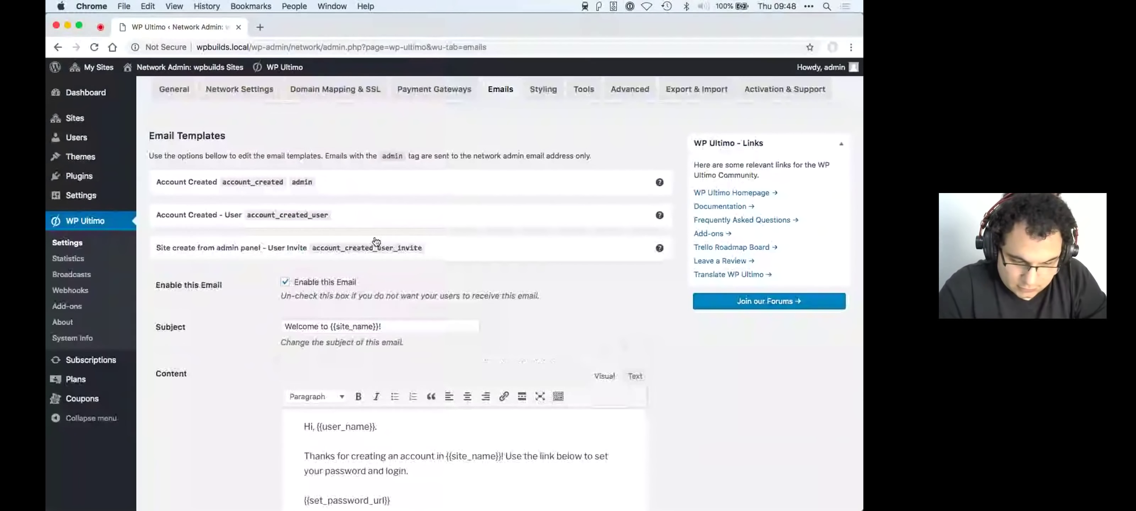
click(375, 246)
click(368, 280)
click(367, 281)
scroll(719, 372, down, 20)
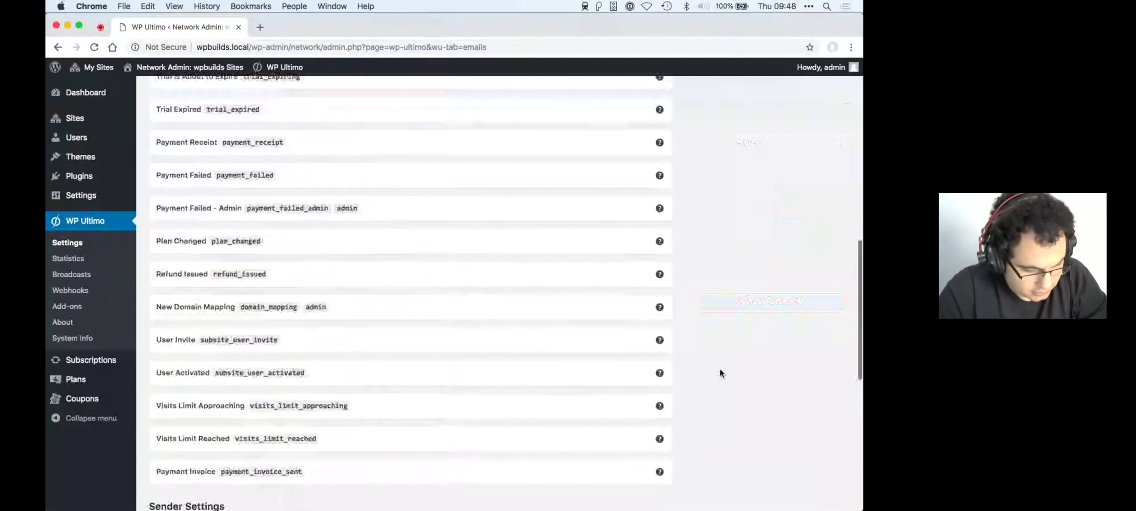
click(334, 283)
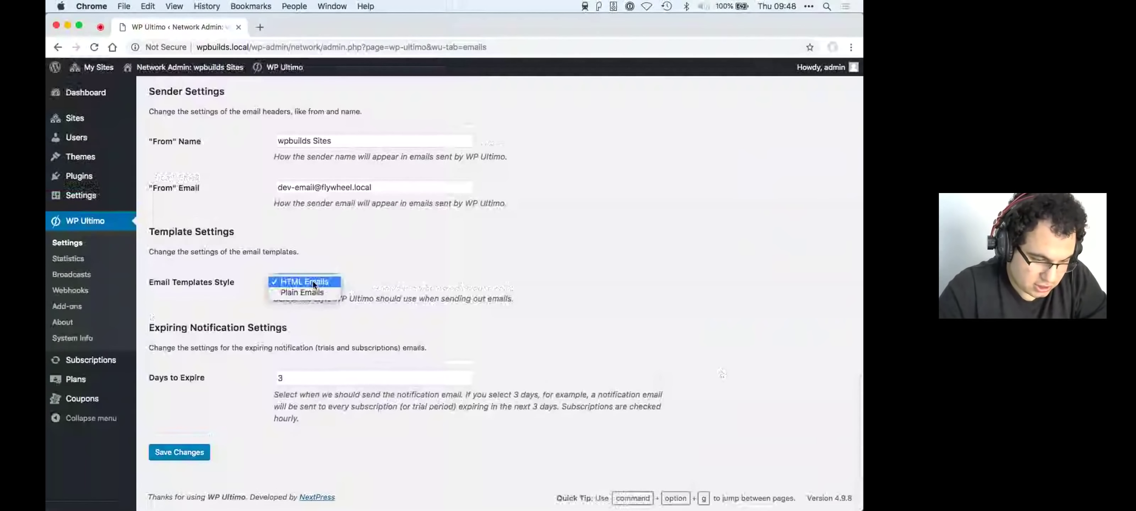
click(304, 282)
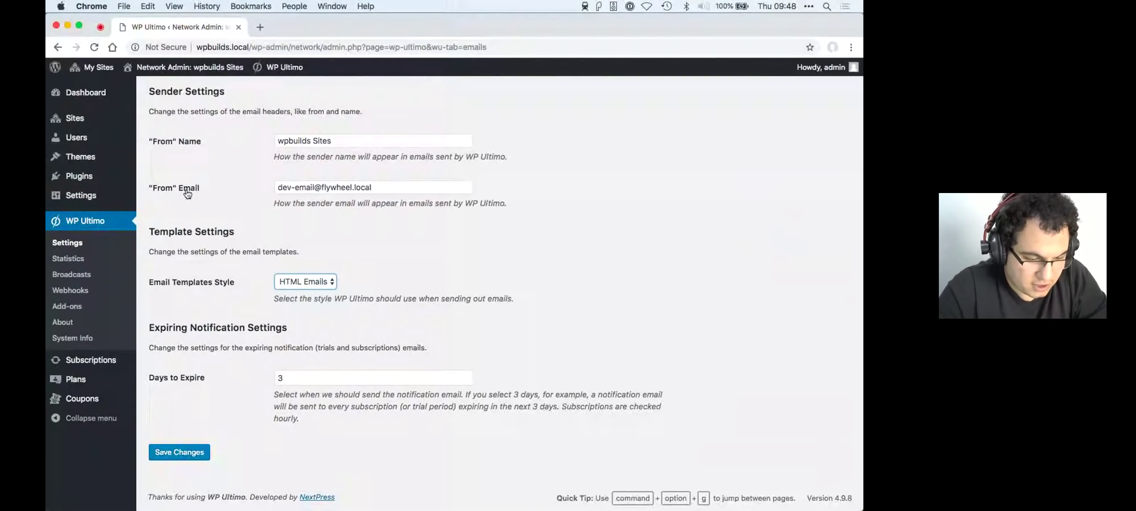
click(301, 288)
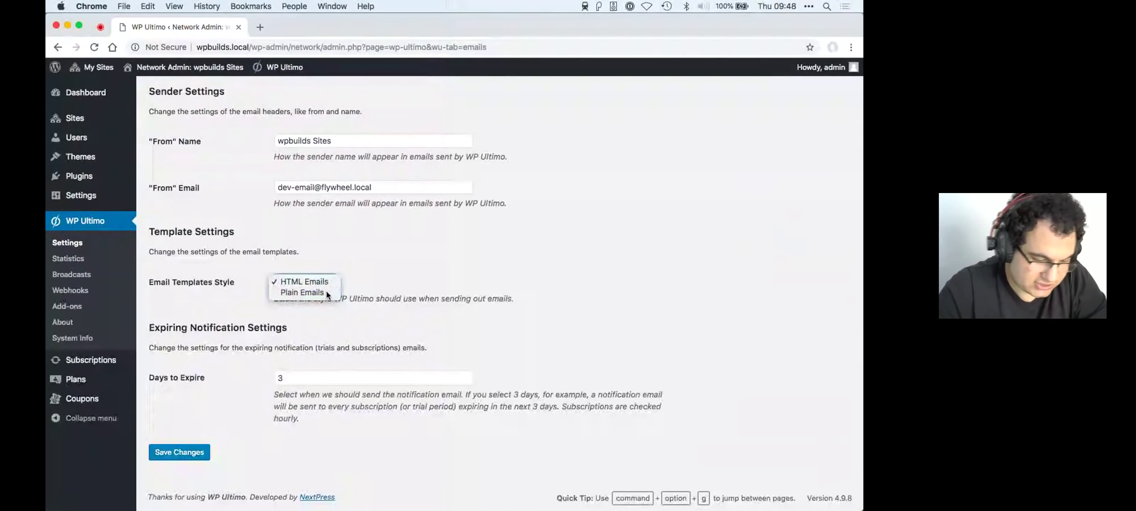
click(325, 291)
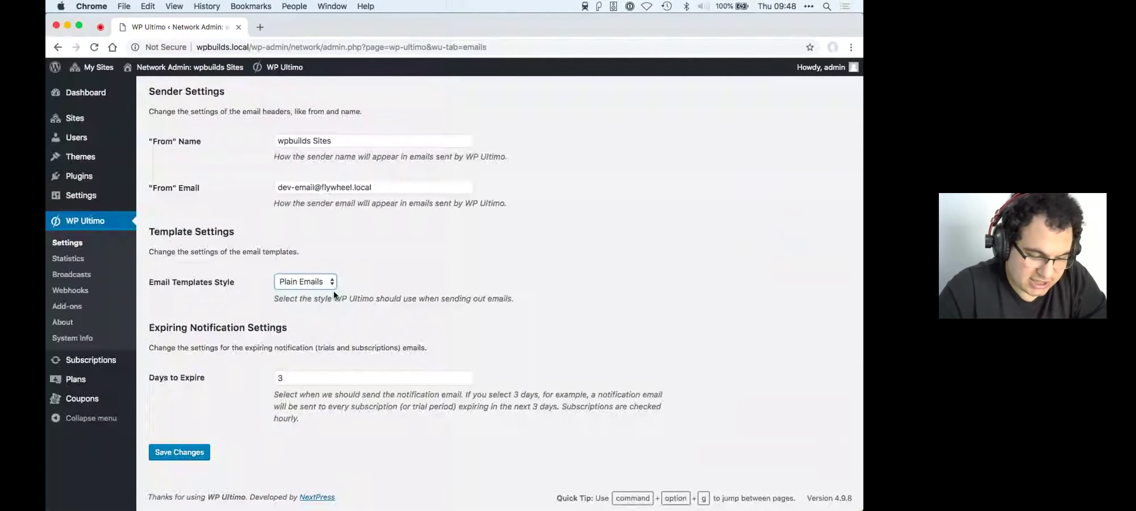
click(330, 287)
key(Escape)
key(h)
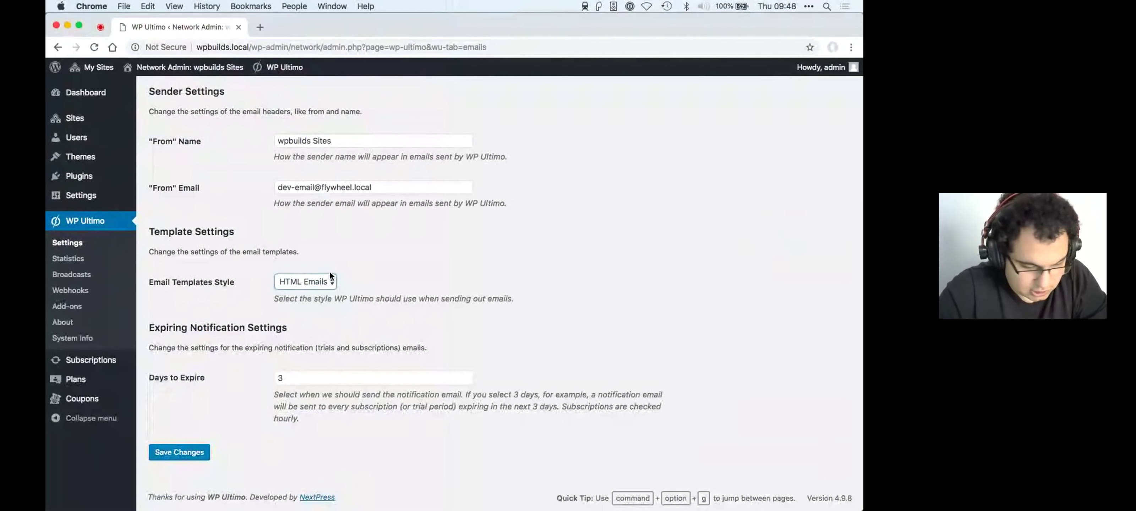
click(419, 297)
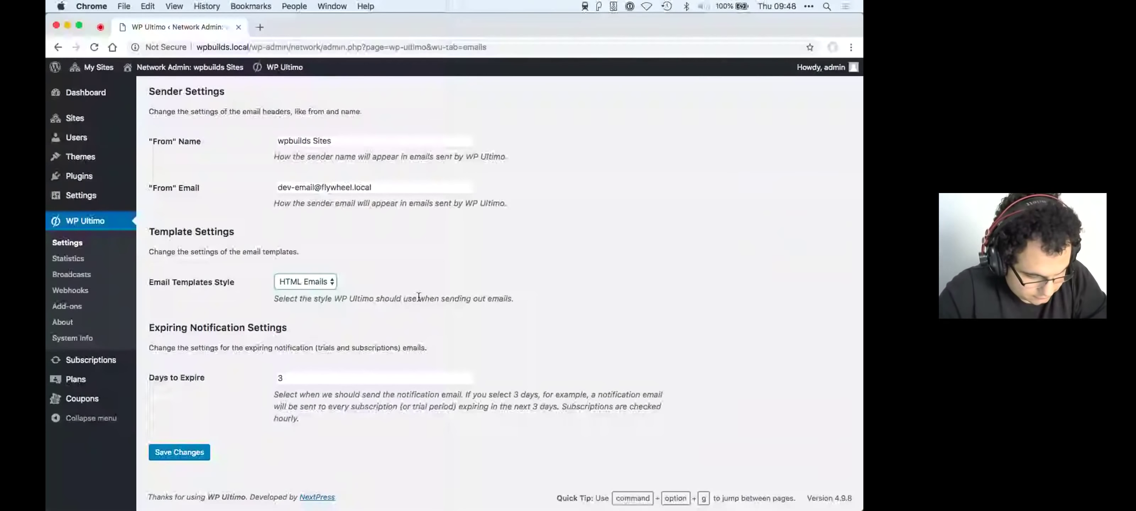
scroll(419, 297, up, 1)
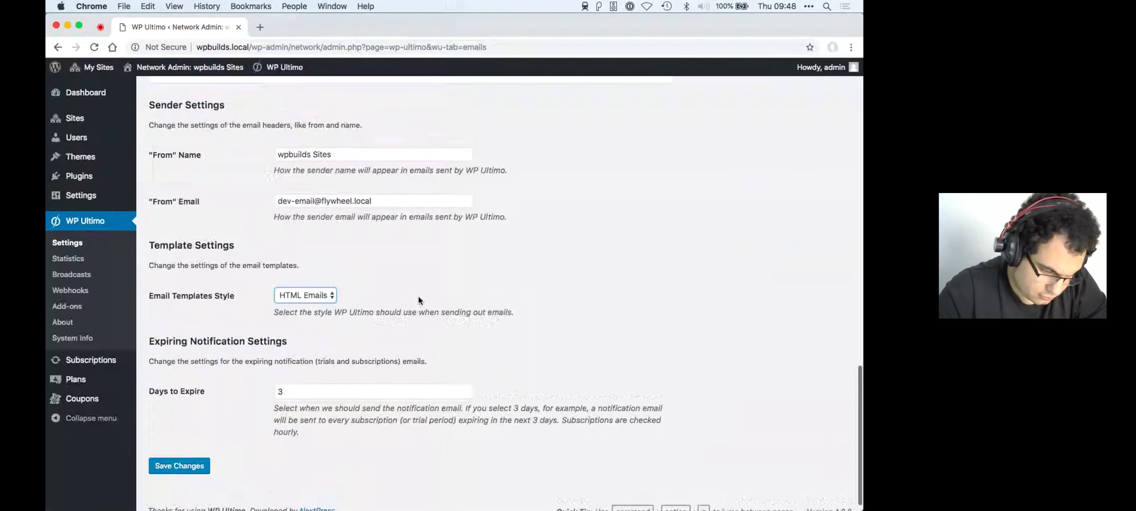
scroll(418, 298, up, 4)
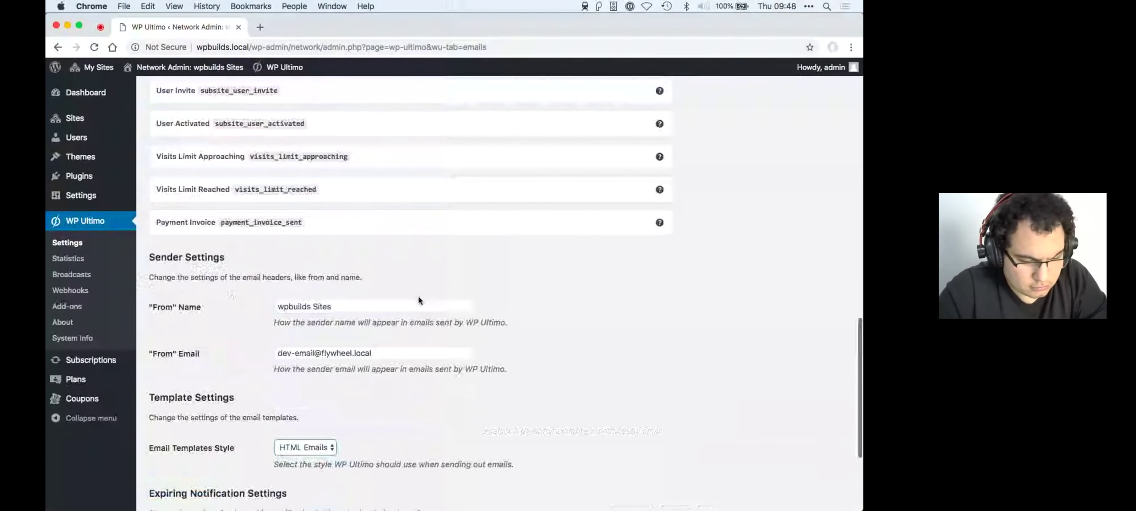
scroll(418, 298, down, 2)
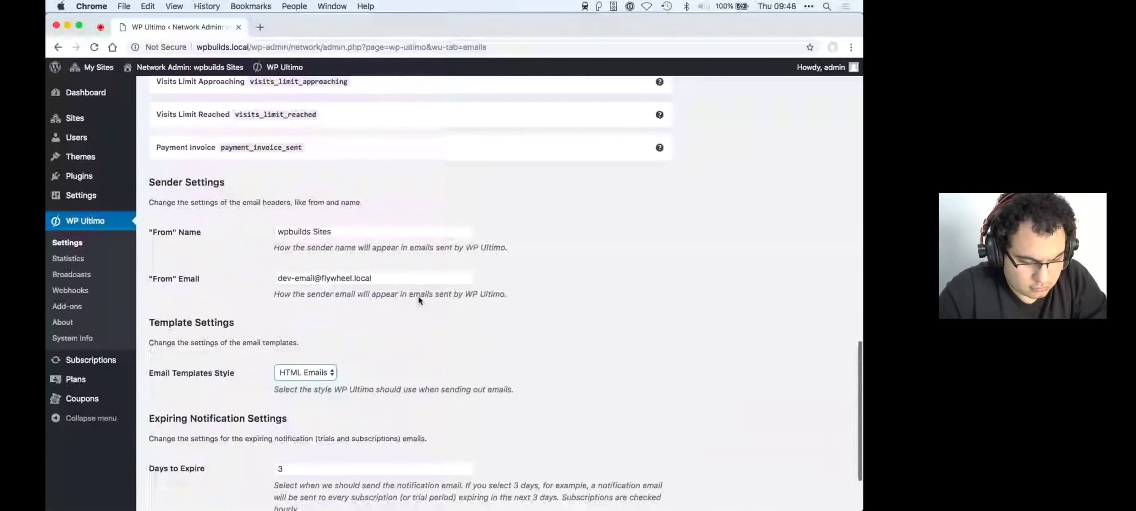
scroll(418, 296, up, 1)
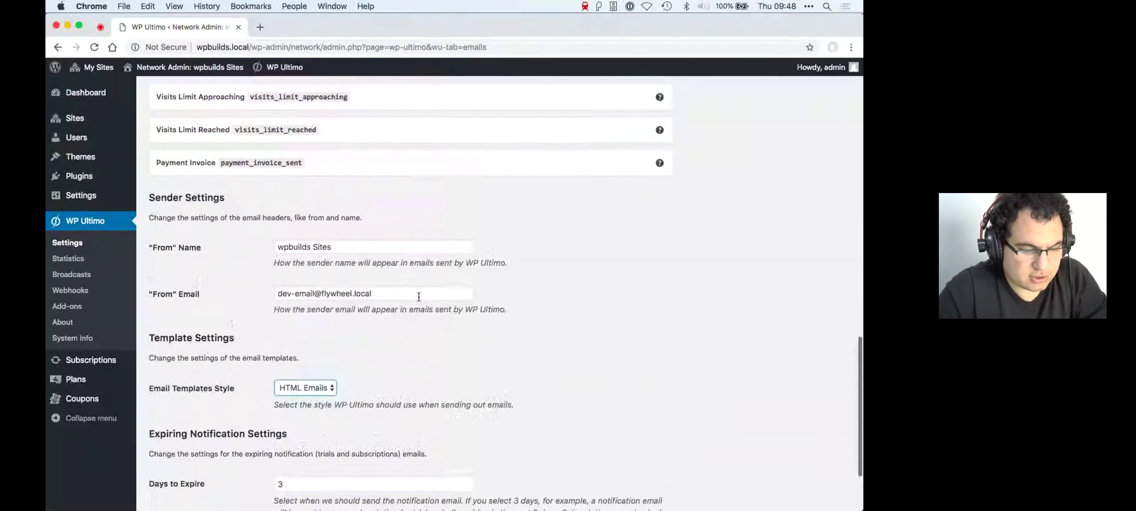
scroll(419, 298, up, 10)
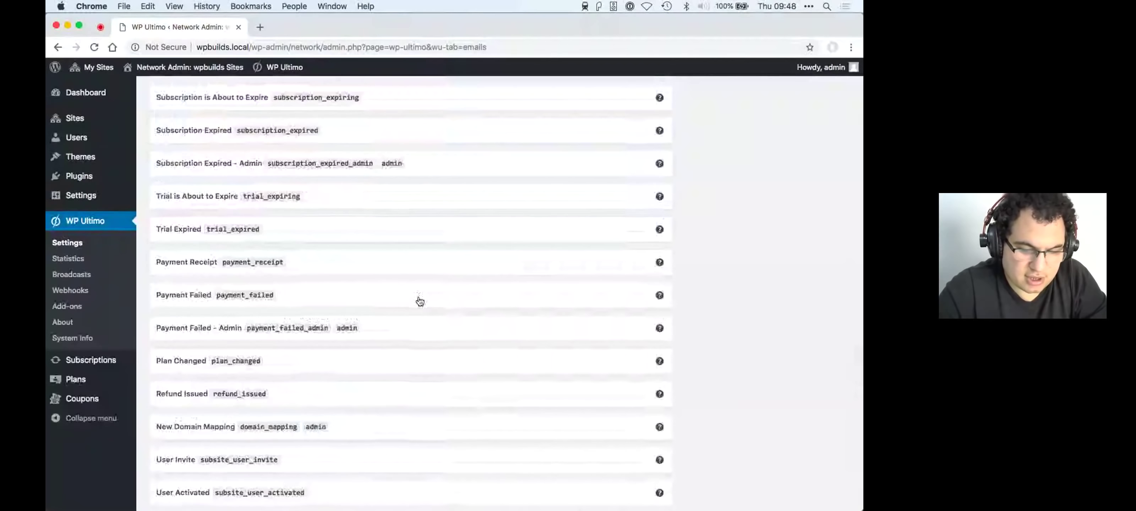
scroll(754, 345, up, 10)
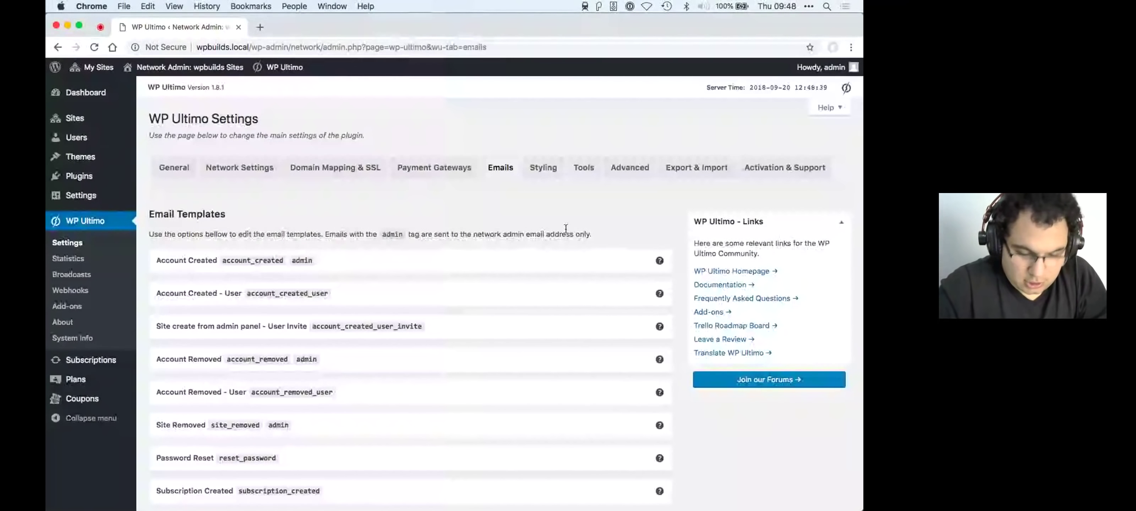
Browse the Styling settings and launch the Customizer for the registration page.
click(553, 175)
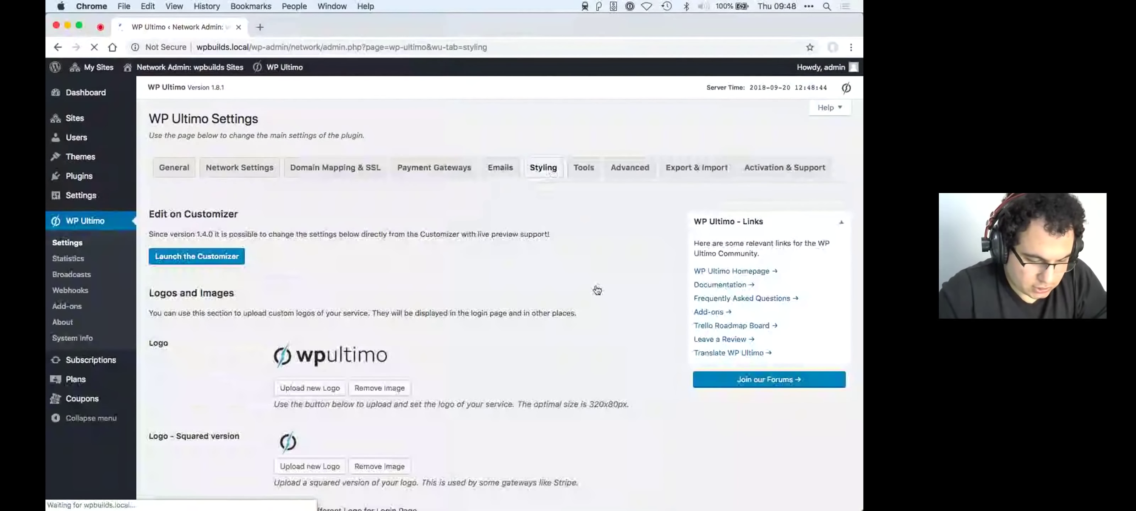
scroll(597, 290, down, 2)
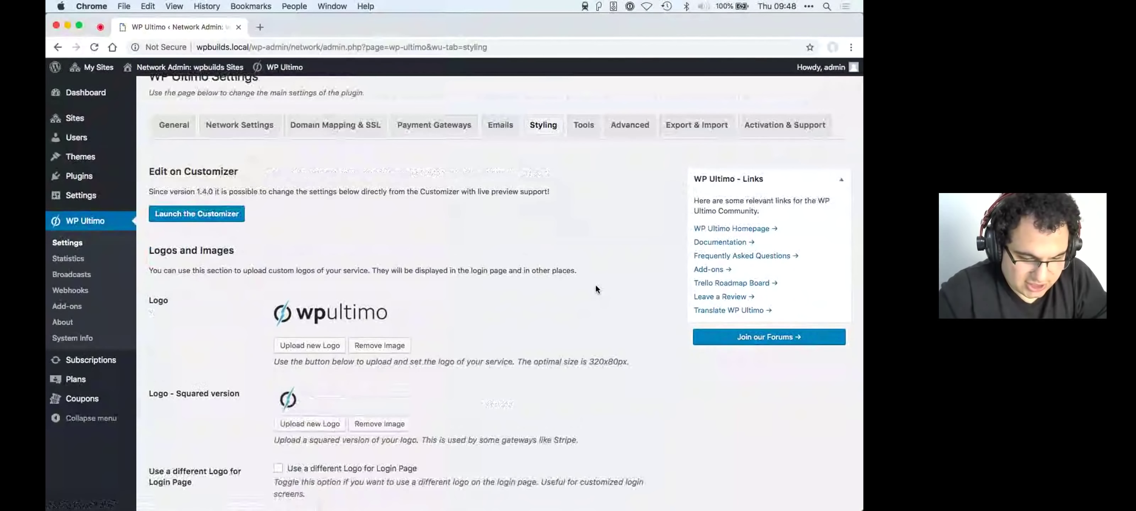
scroll(596, 287, down, 3)
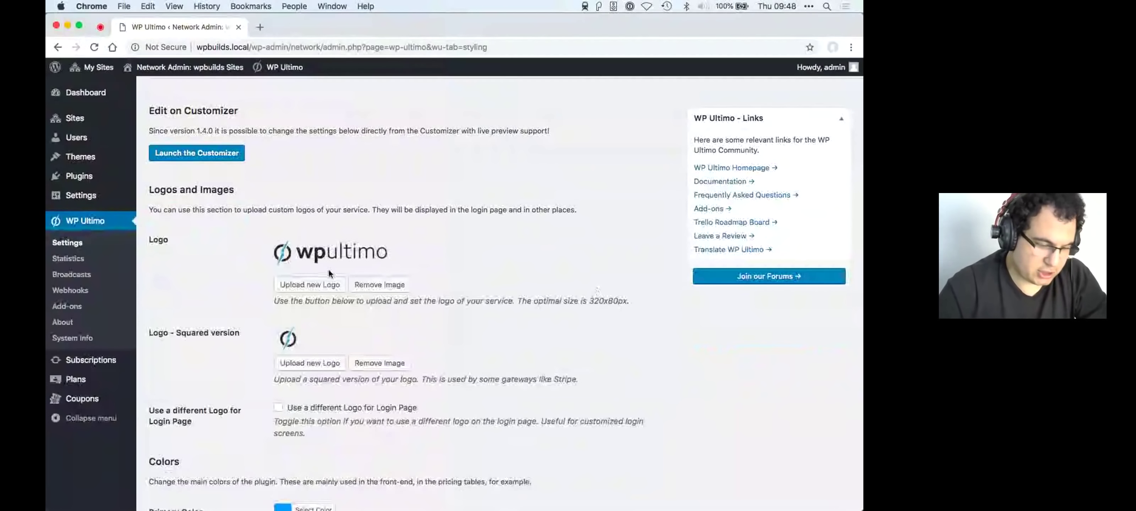
scroll(379, 353, down, 6)
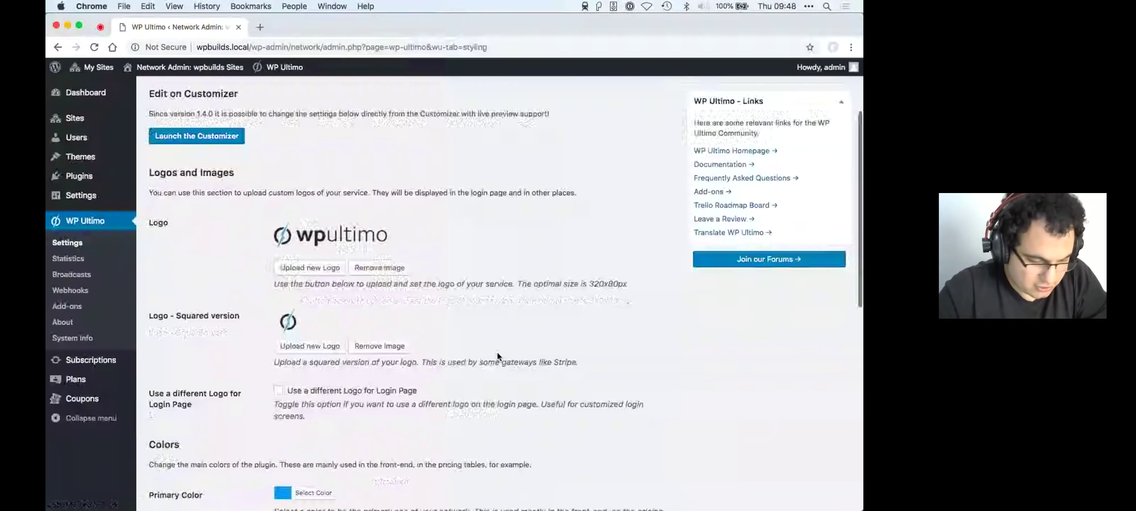
scroll(375, 373, down, 15)
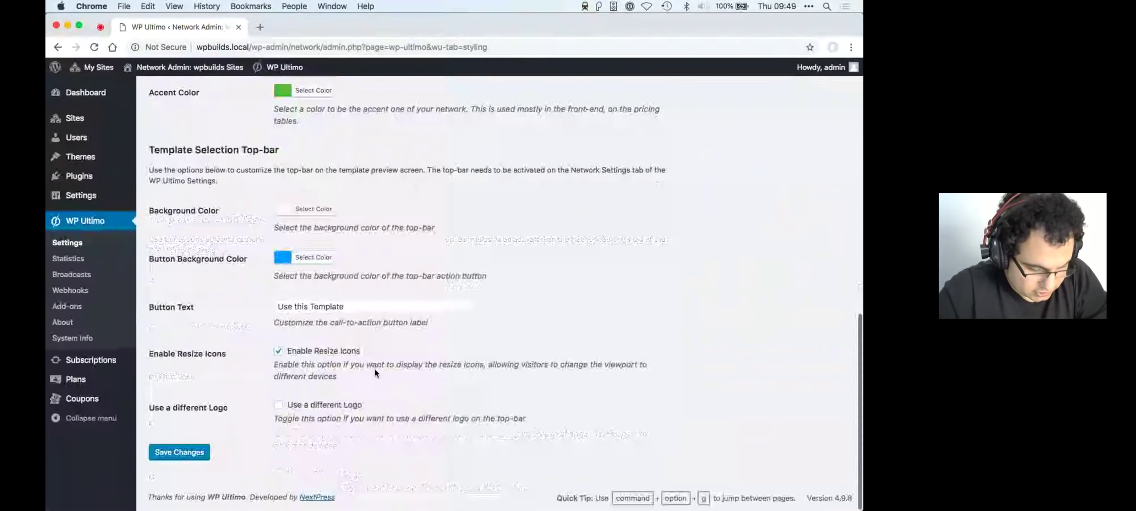
scroll(375, 372, up, 8)
scroll(374, 369, up, 15)
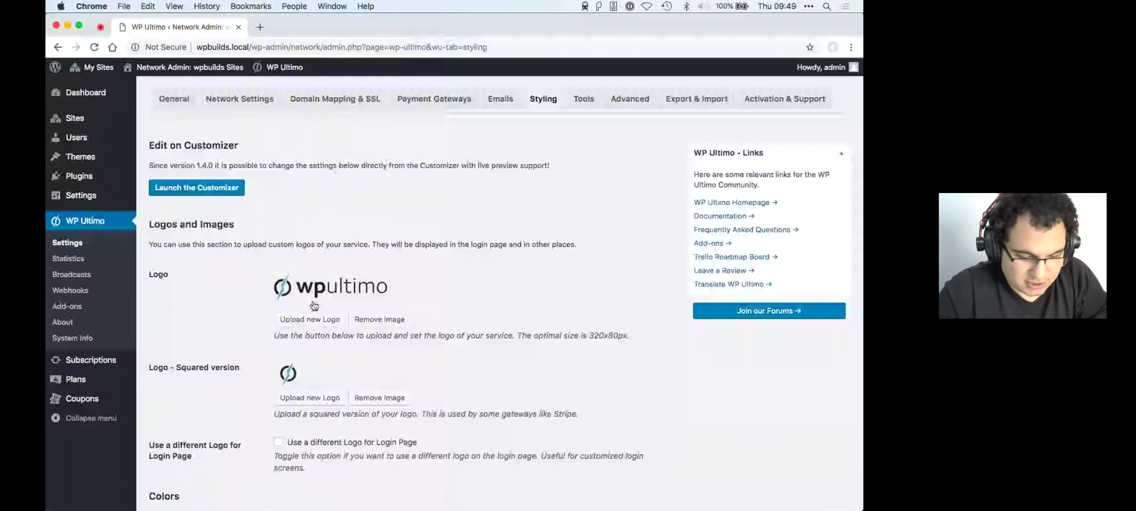
click(237, 194)
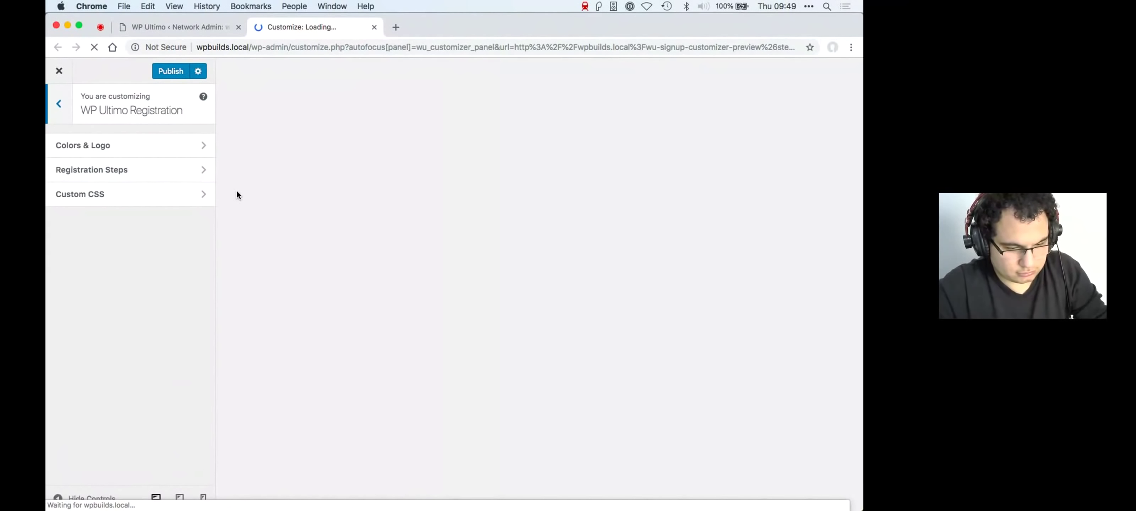
In Colors & Logo, set the registration page's Primary Color to dark red.
scroll(394, 298, down, 2)
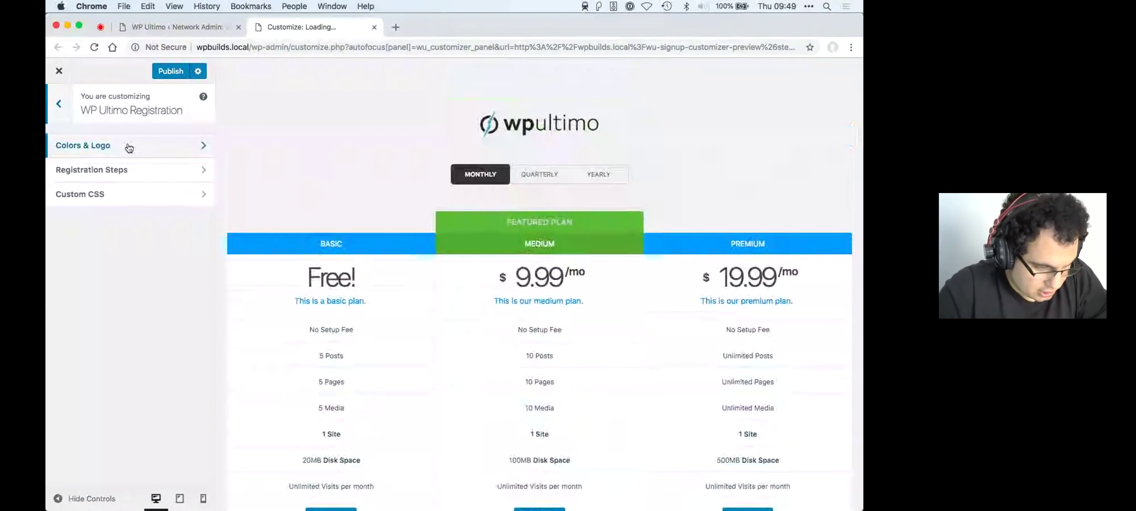
click(129, 145)
scroll(130, 293, down, 5)
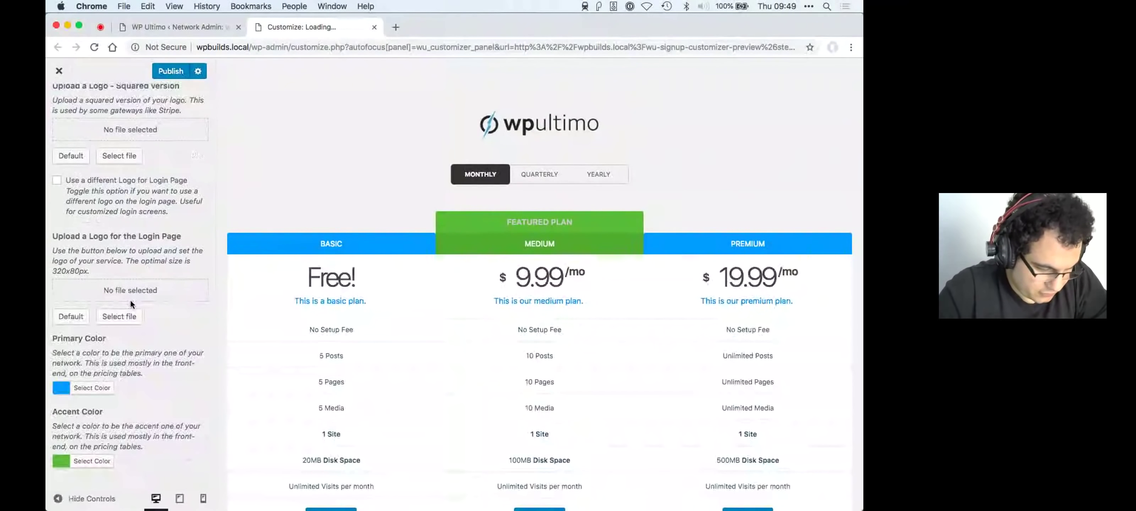
click(86, 387)
drag(111, 440, 53, 451)
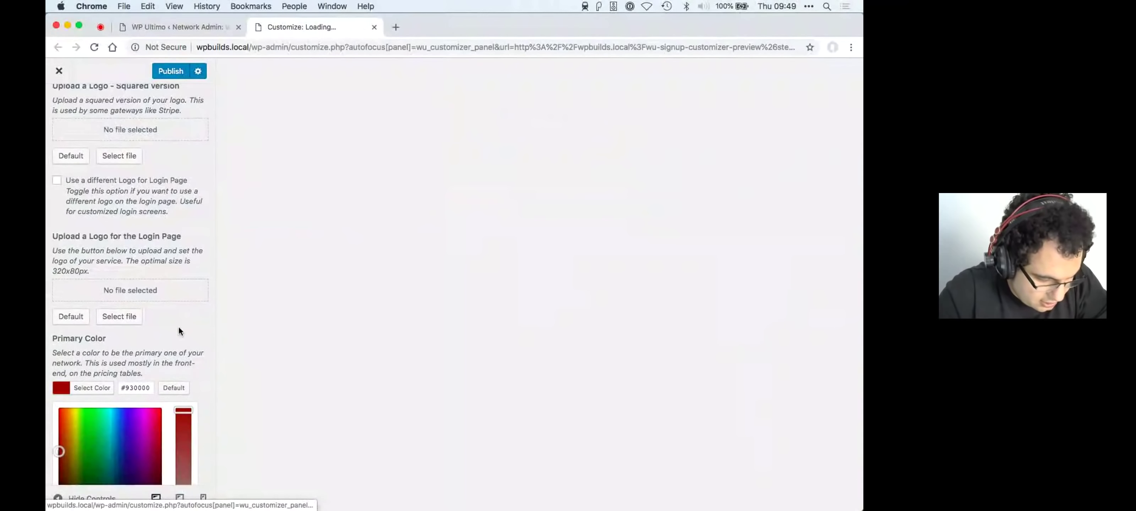
click(175, 342)
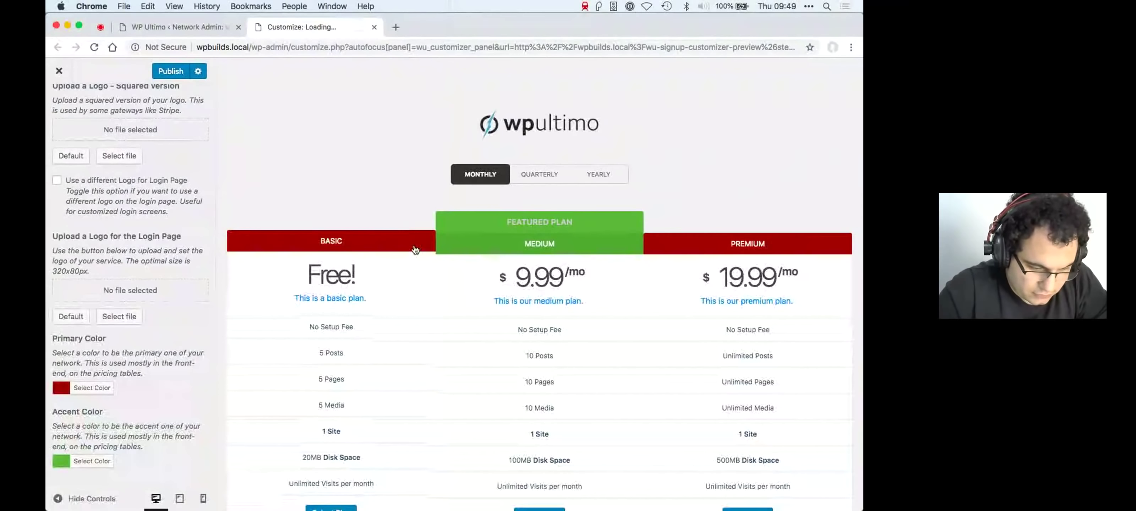
Set the Accent Color to blue #1e73be and begin choosing a main logo file.
scroll(557, 299, down, 2)
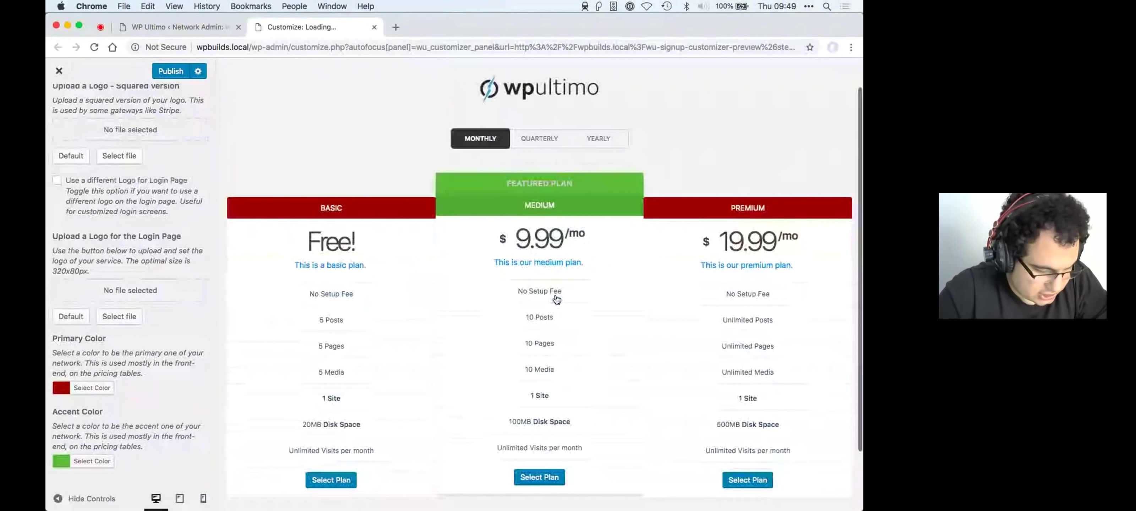
scroll(556, 300, down, 3)
click(91, 461)
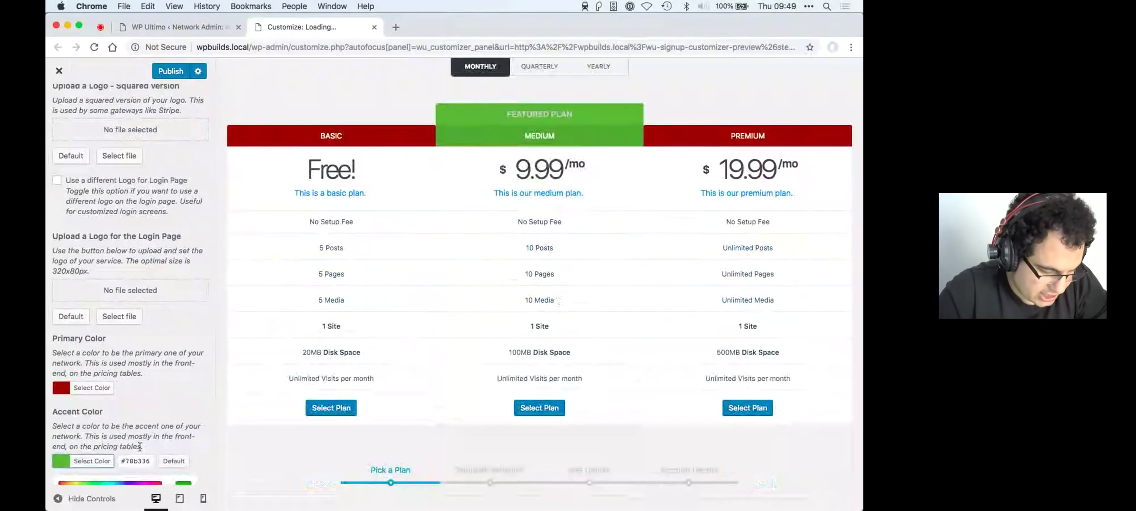
scroll(141, 445, down, 5)
click(142, 460)
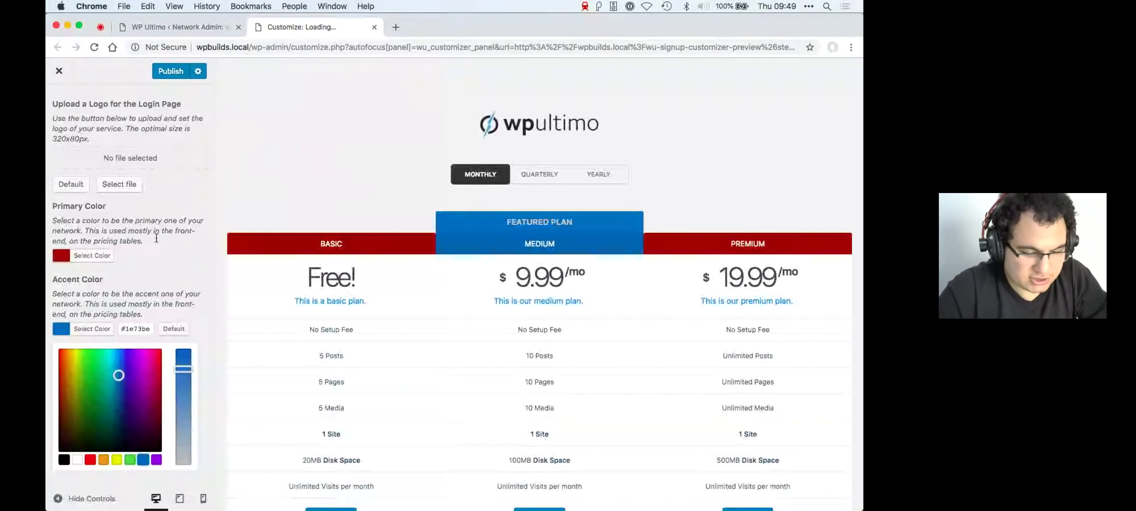
scroll(163, 184, up, 8)
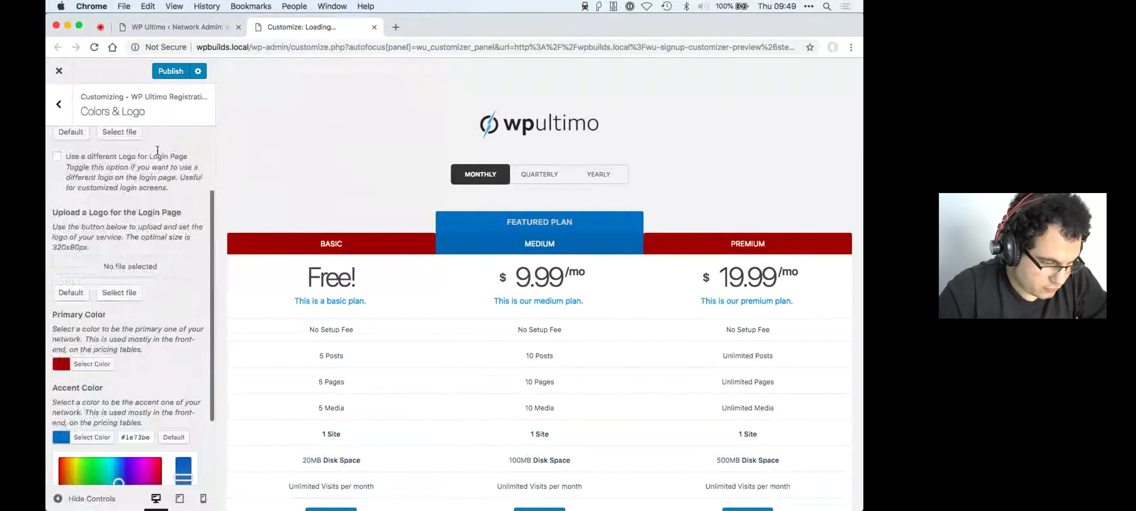
scroll(157, 150, up, 2)
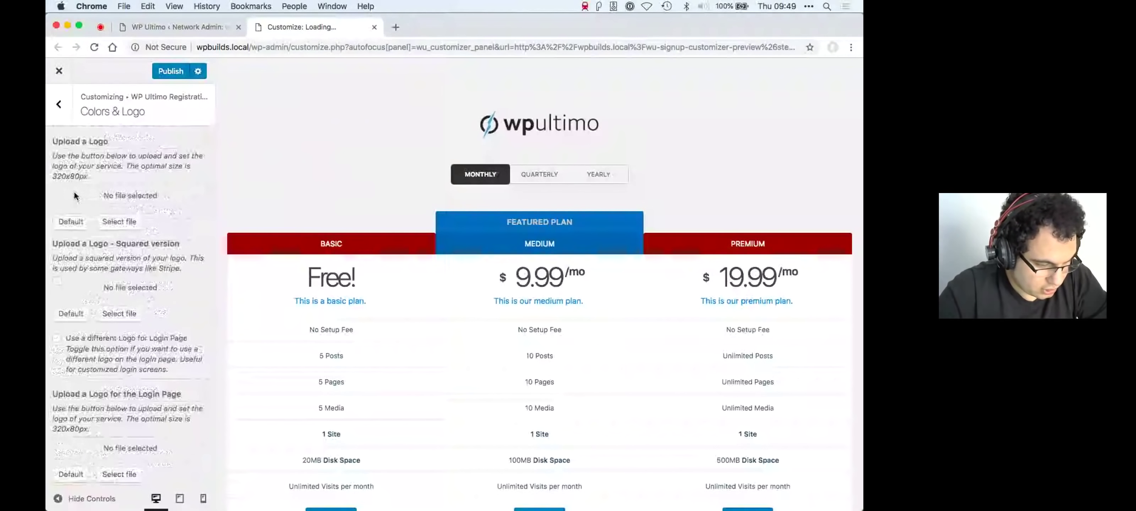
click(123, 228)
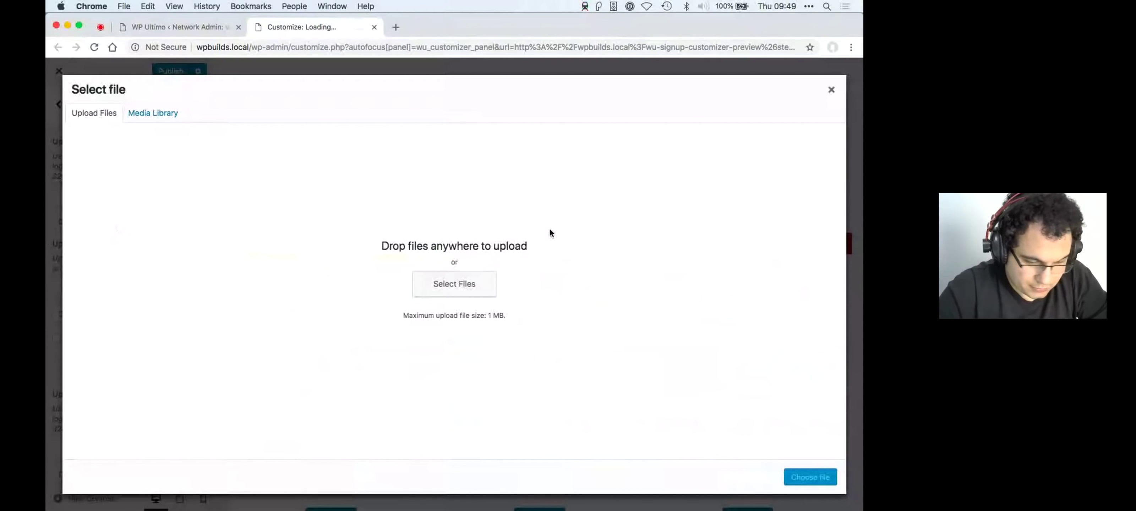
Dismiss the logo file dialogs without choosing files and enable 'Use a different Logo for Login Page'.
click(169, 120)
key(Escape)
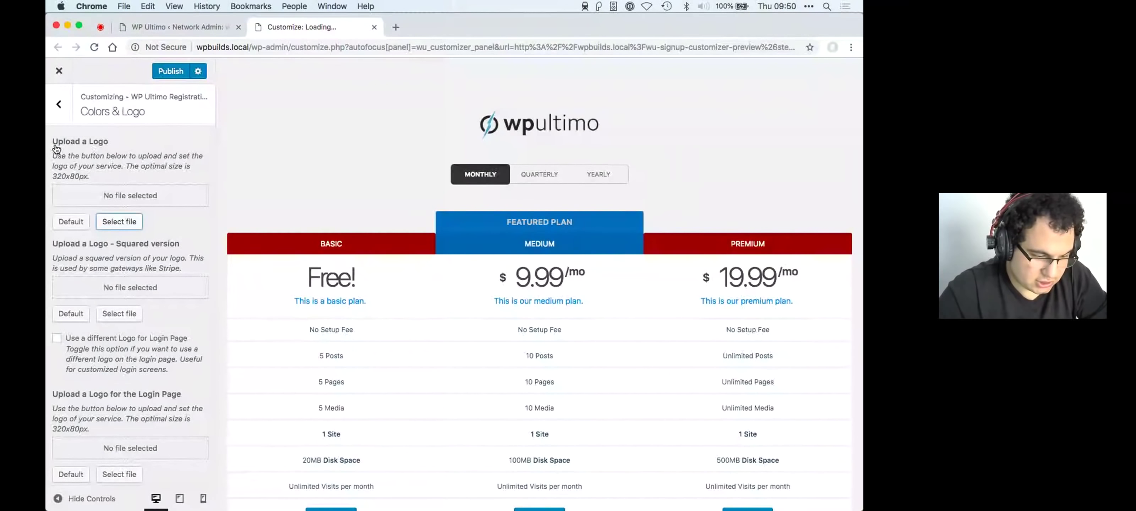
click(501, 85)
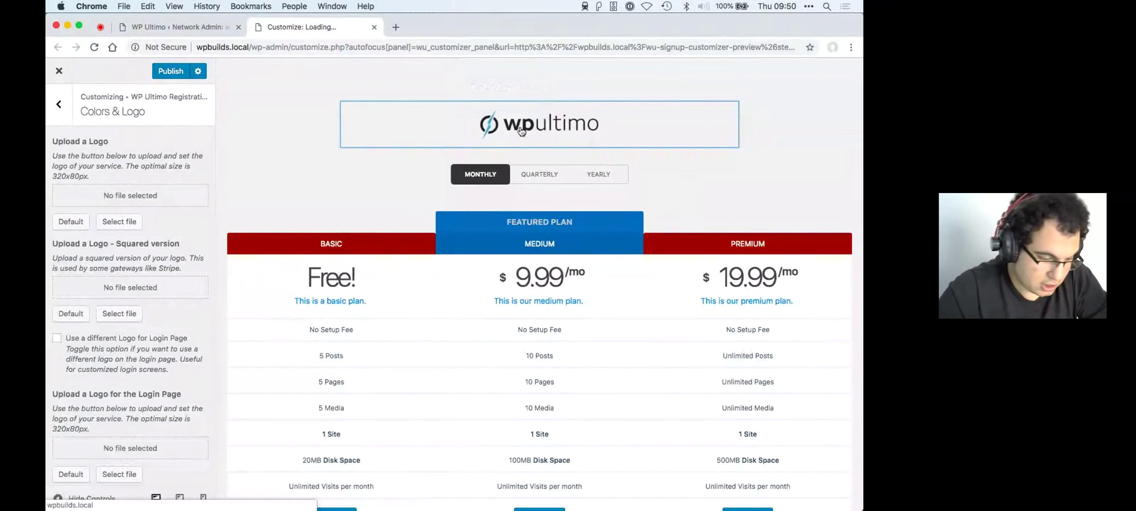
scroll(147, 270, down, 3)
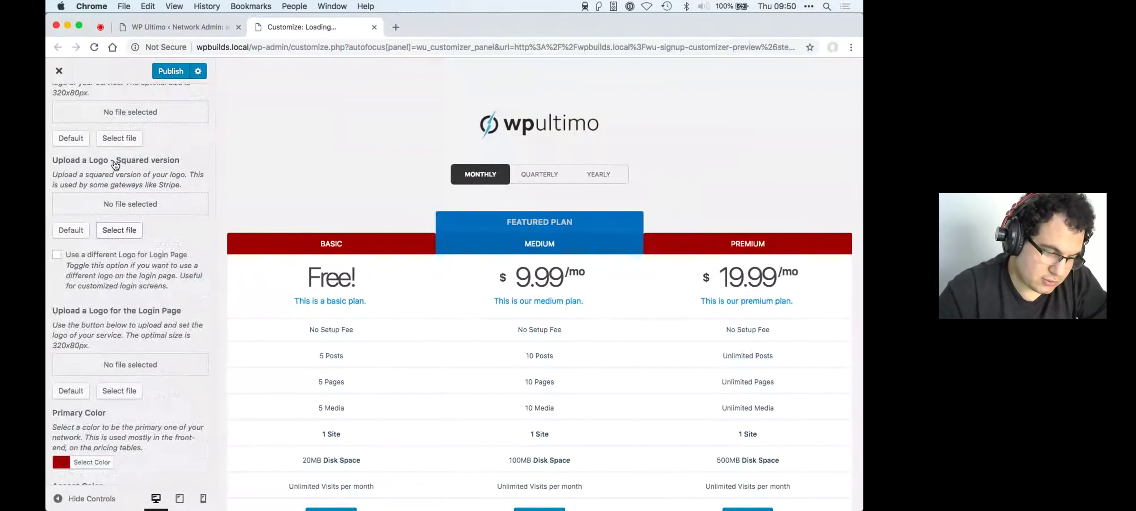
drag(116, 161, 153, 164)
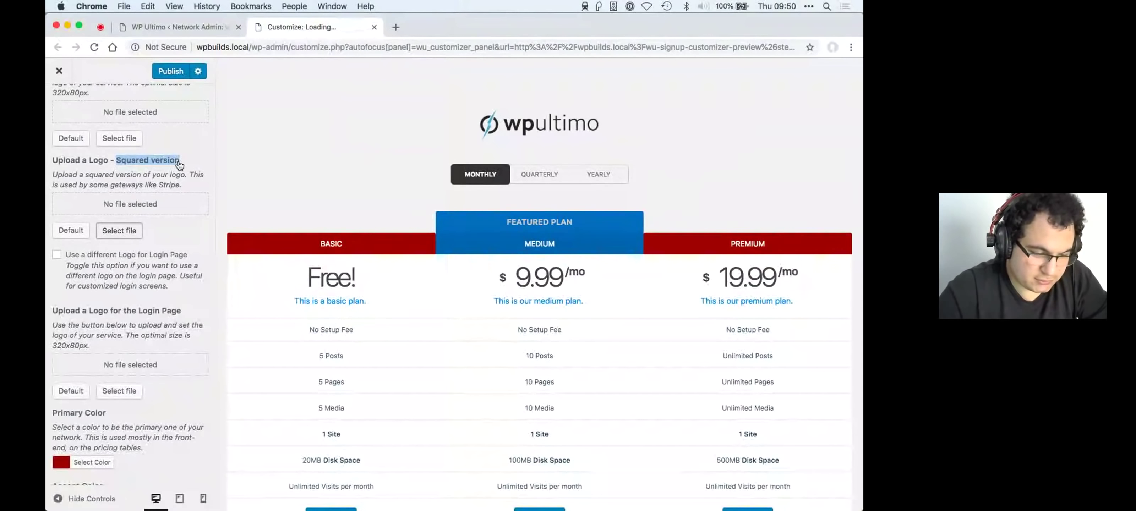
key(Return)
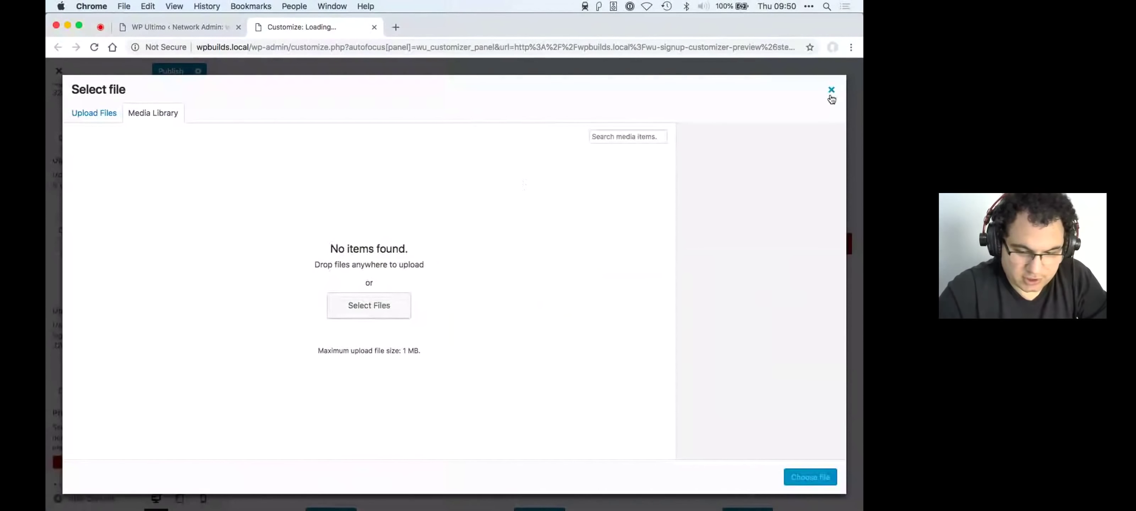
click(830, 91)
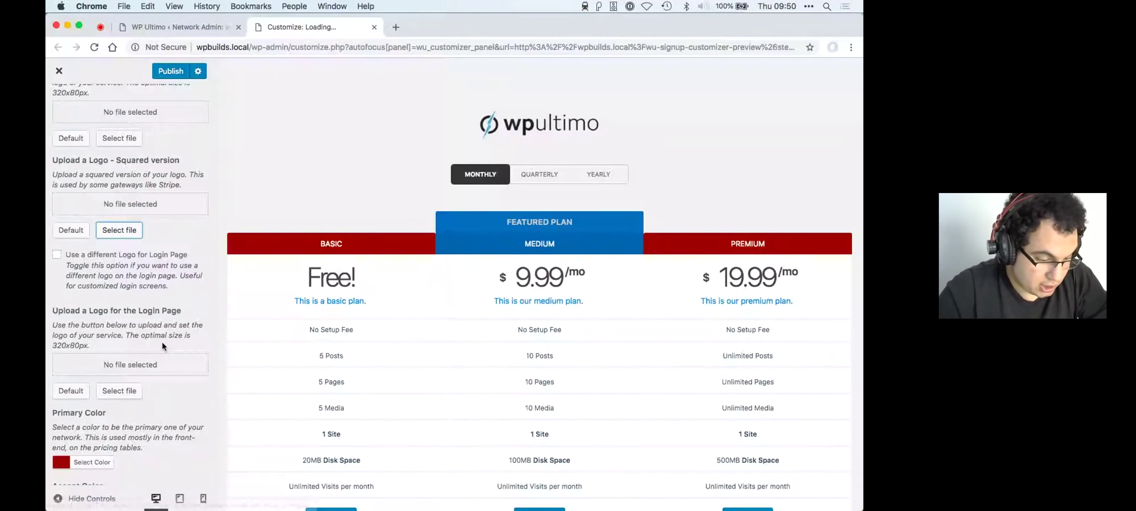
scroll(161, 341, down, 3)
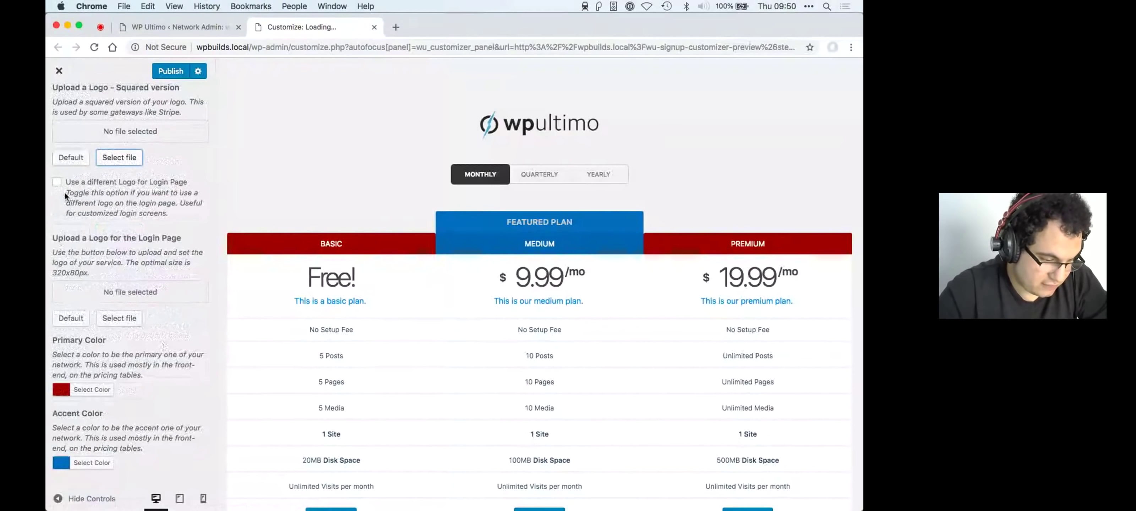
click(59, 183)
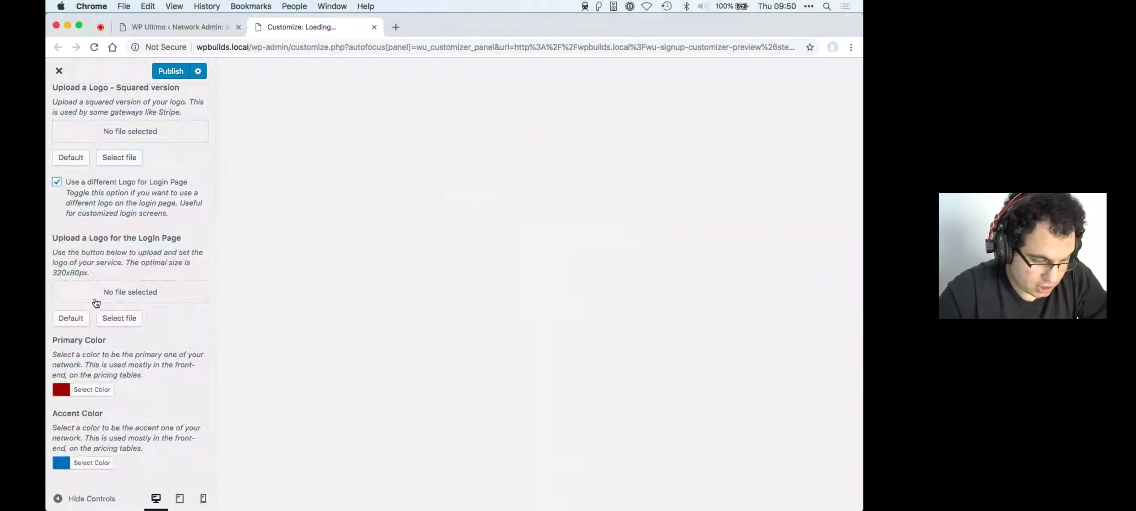
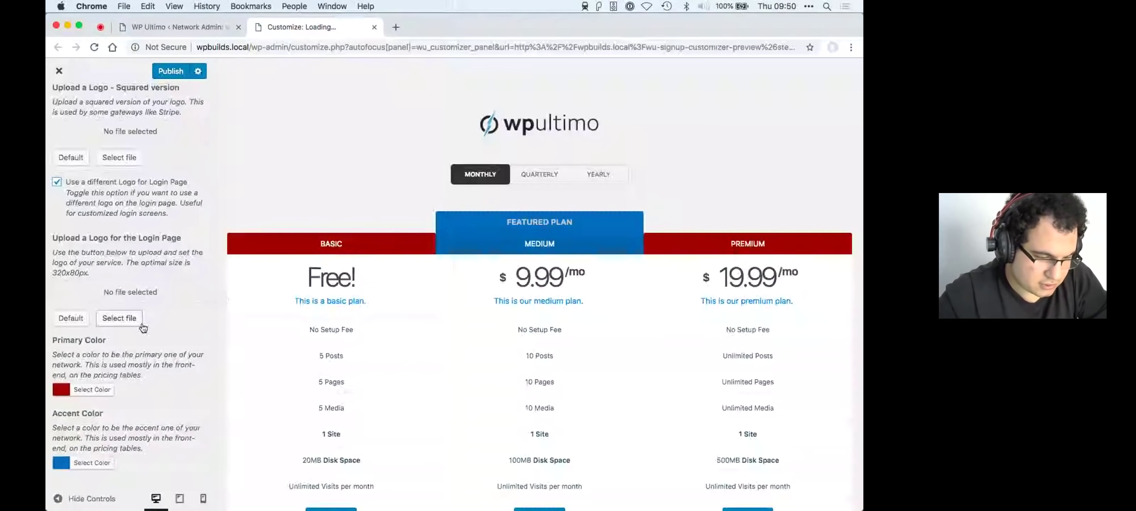
Turn off the separate login-page logo and publish the Customizer change.
click(96, 181)
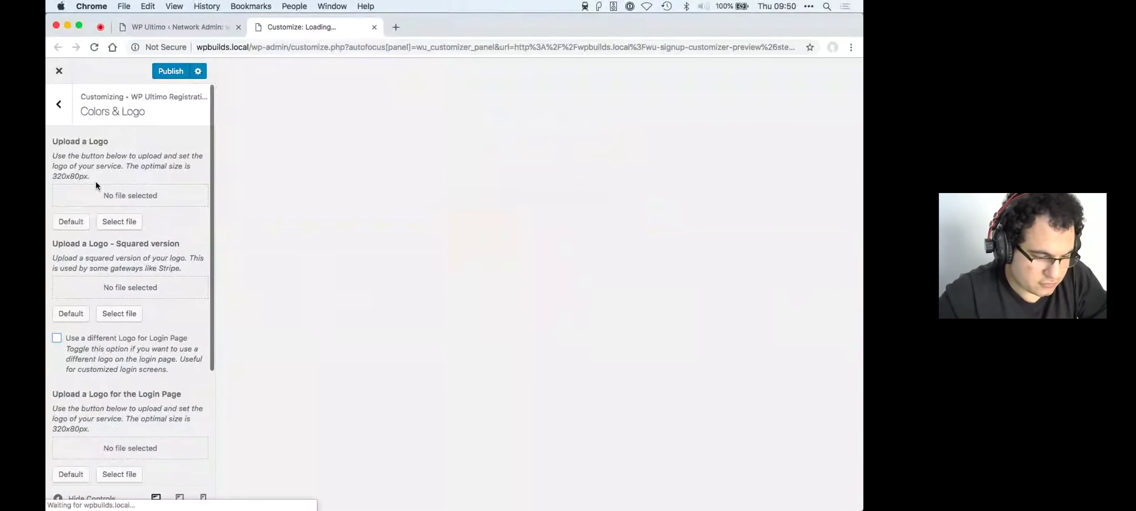
click(175, 71)
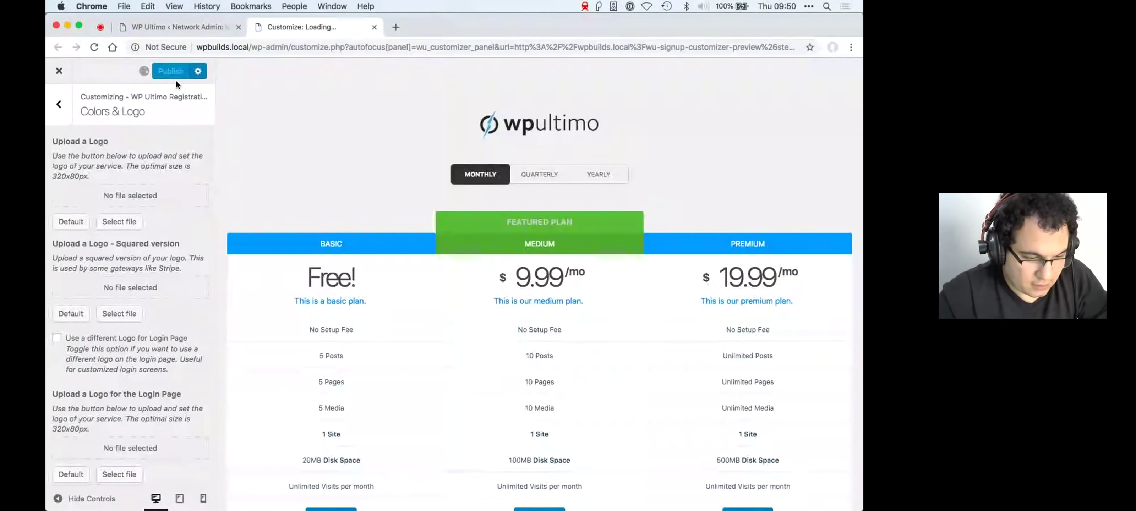
click(65, 113)
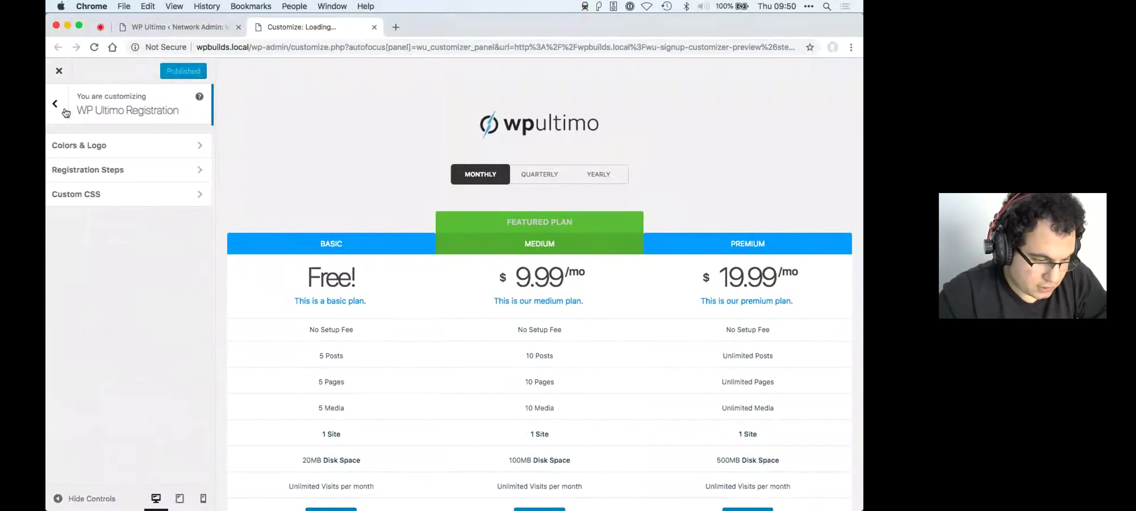
In Registration Steps, try moving Template Selection first, then restore Pick a Plan as the first step.
click(127, 170)
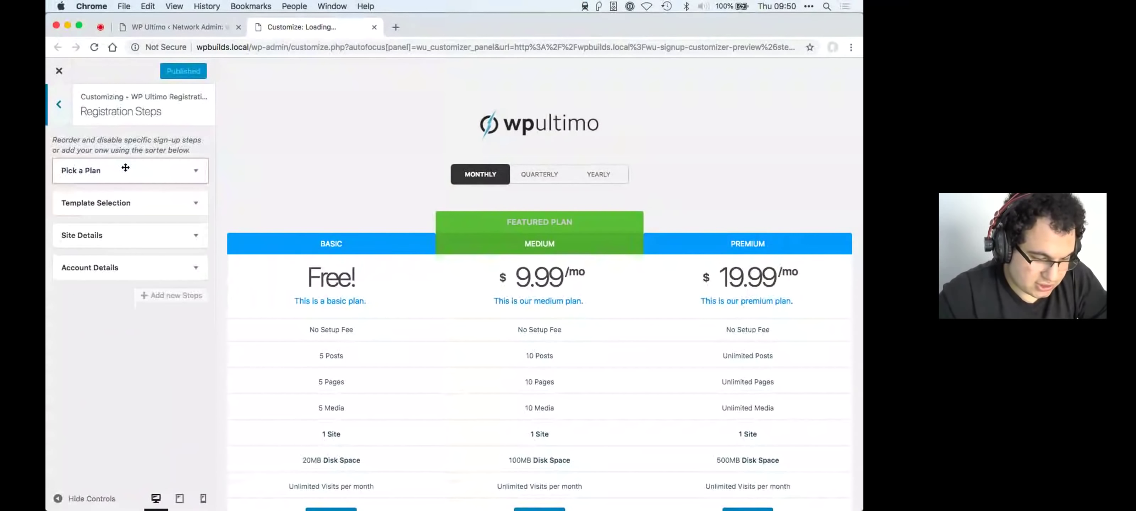
scroll(699, 291, down, 3)
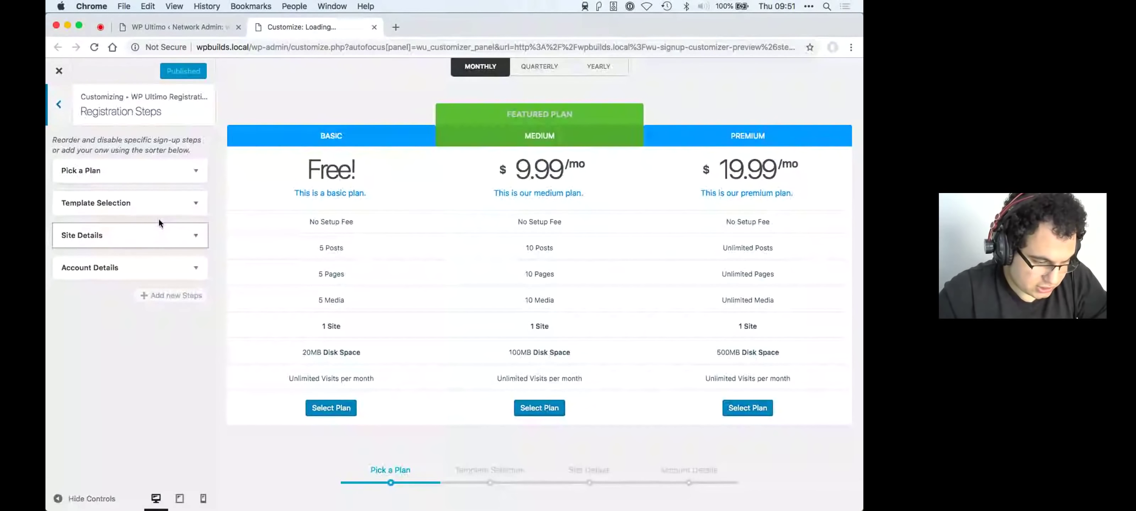
drag(159, 206, 162, 174)
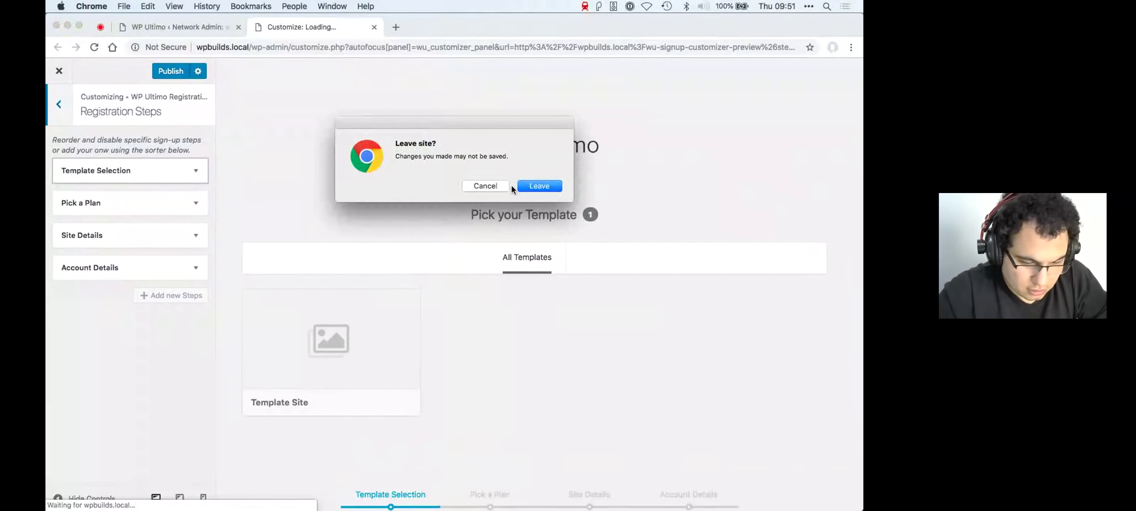
click(504, 185)
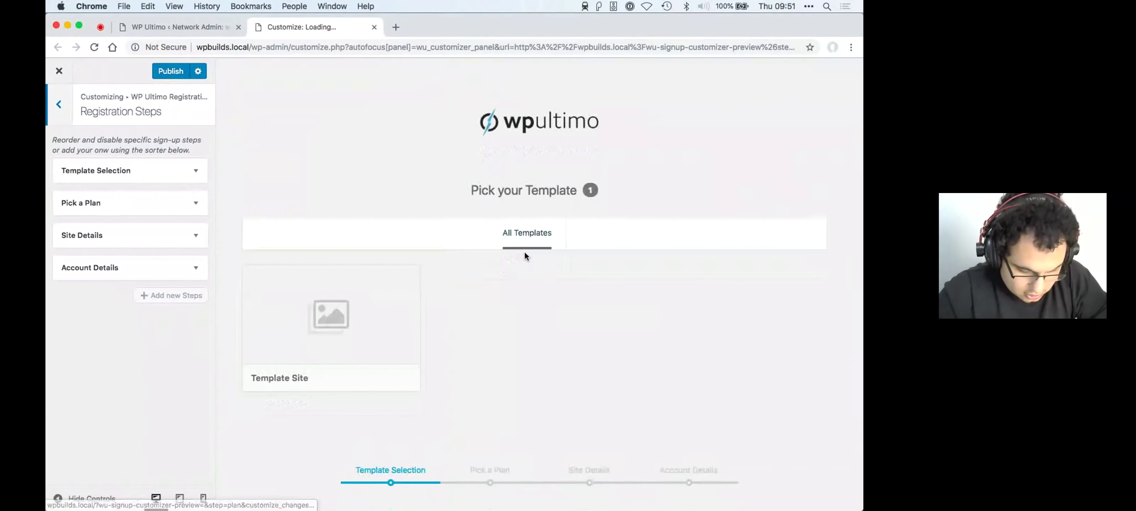
mouse_move(388, 347)
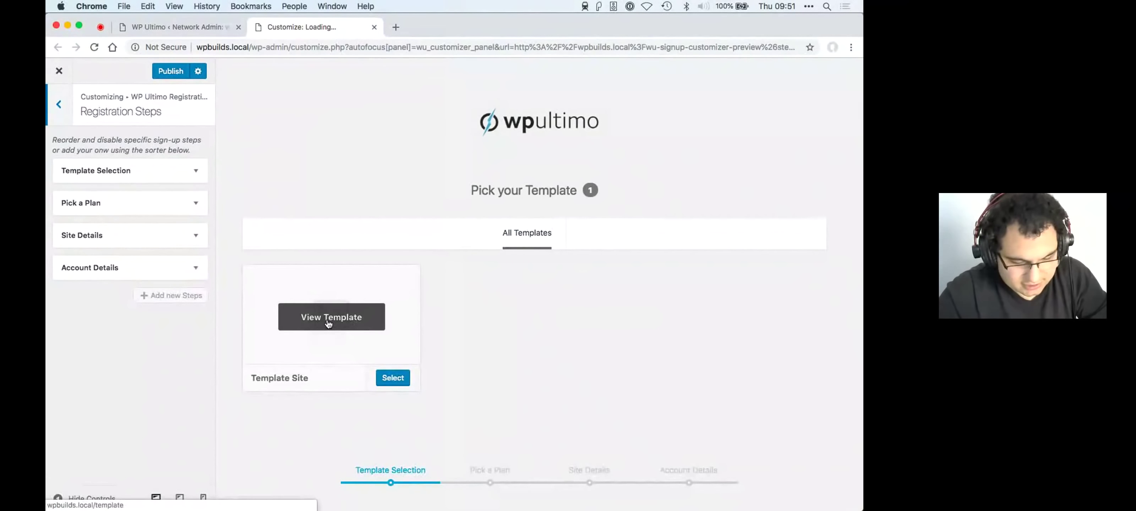
drag(104, 203, 132, 170)
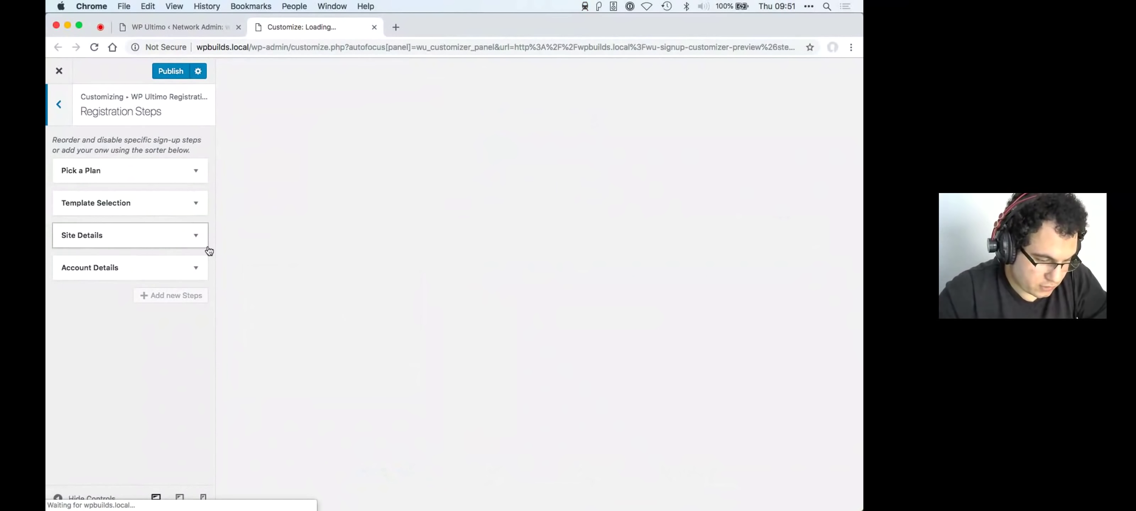
Rename the Pick a Plan registration step to 'Tiers'.
click(196, 171)
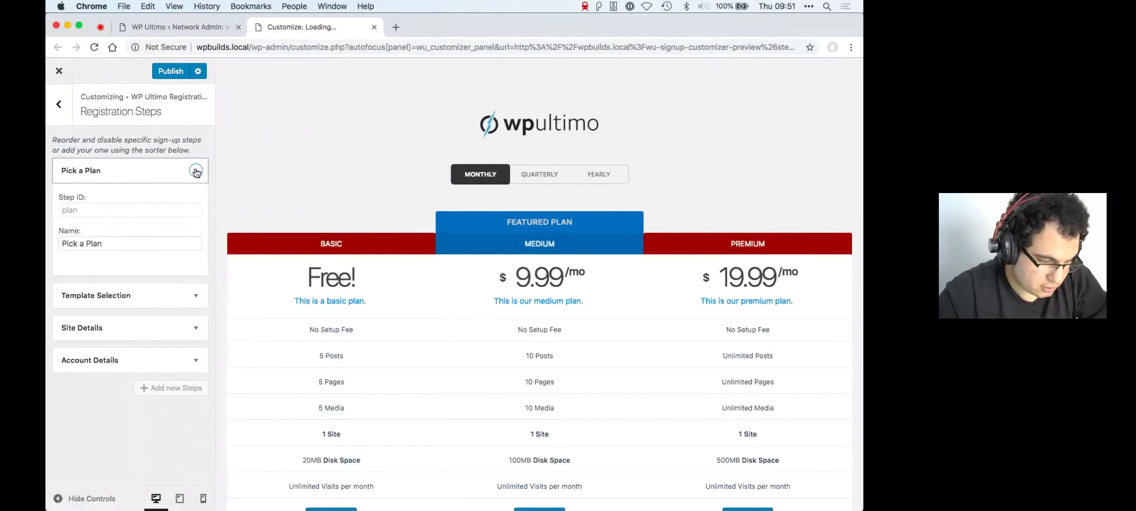
triple_click(108, 244)
scroll(456, 363, down, 1)
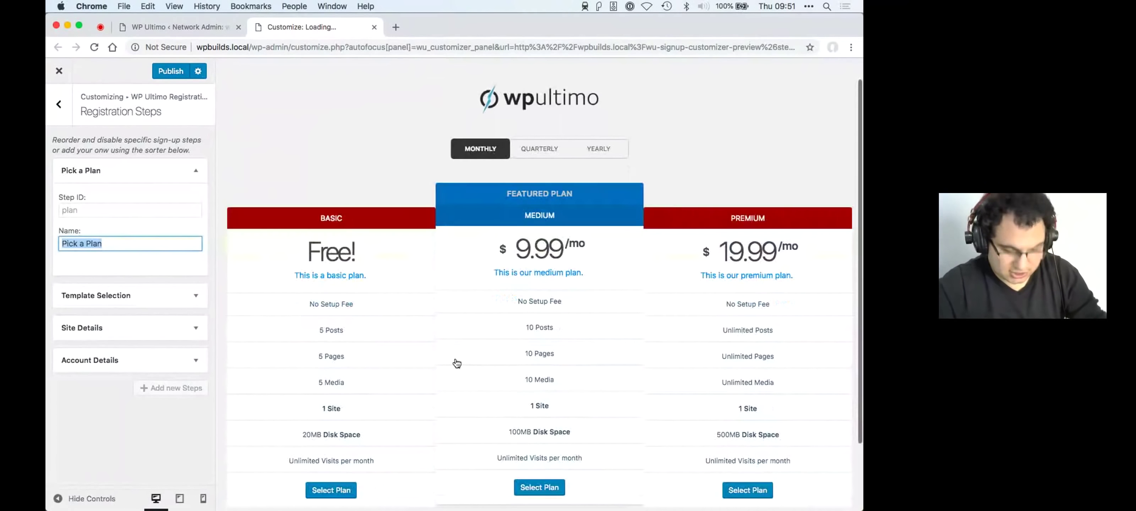
scroll(471, 397, down, 3)
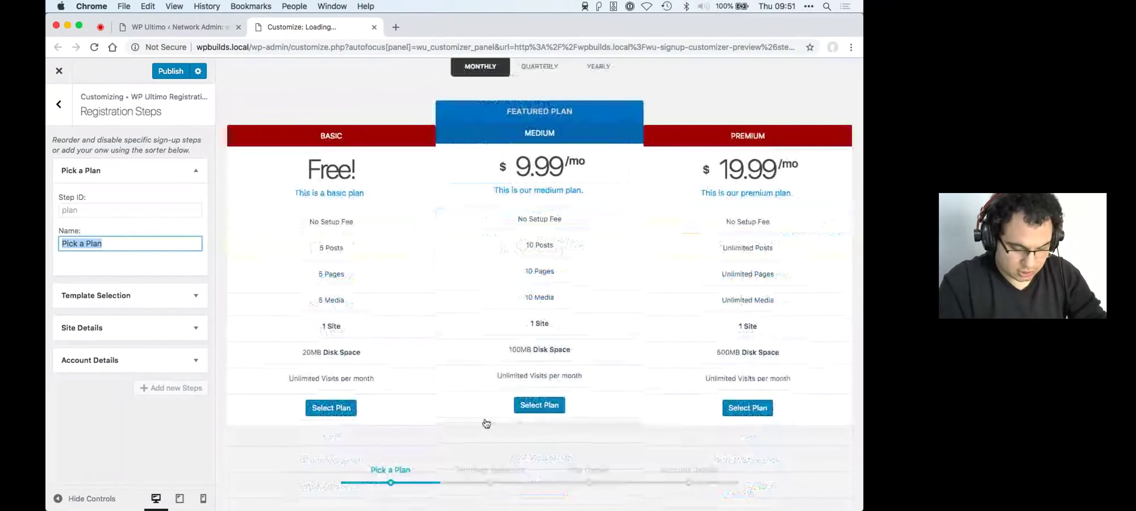
key(BackSpace)
text(Tiers)
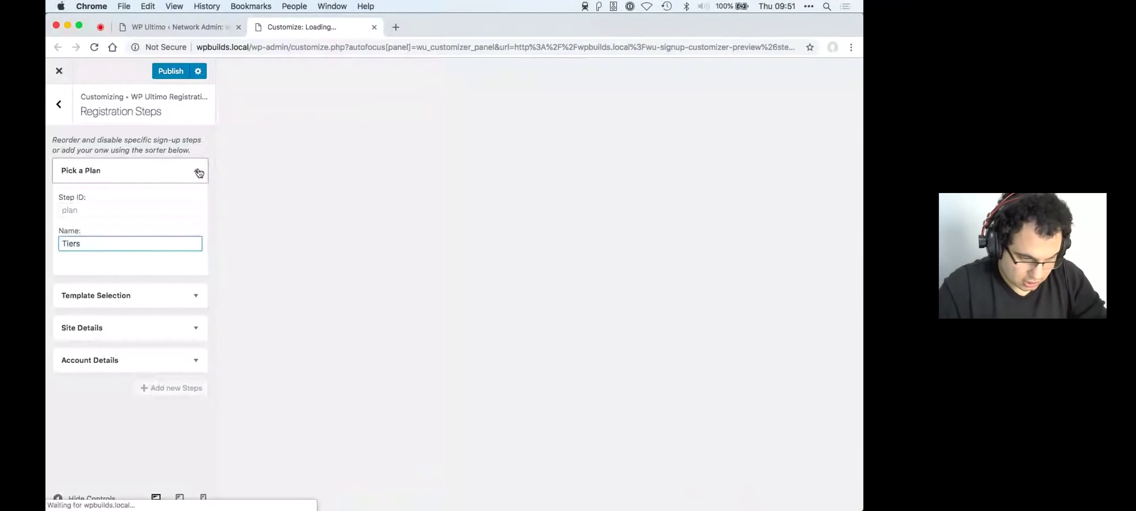
click(197, 172)
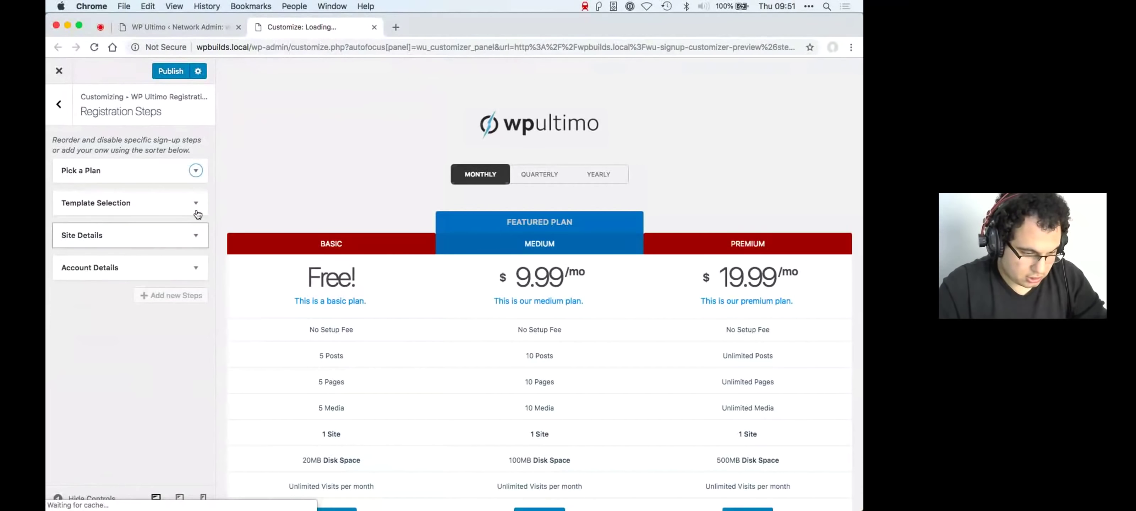
Rename the Template Selection step to 'Select Base Site'.
click(196, 208)
drag(127, 276, 48, 275)
text(Select Base Site)
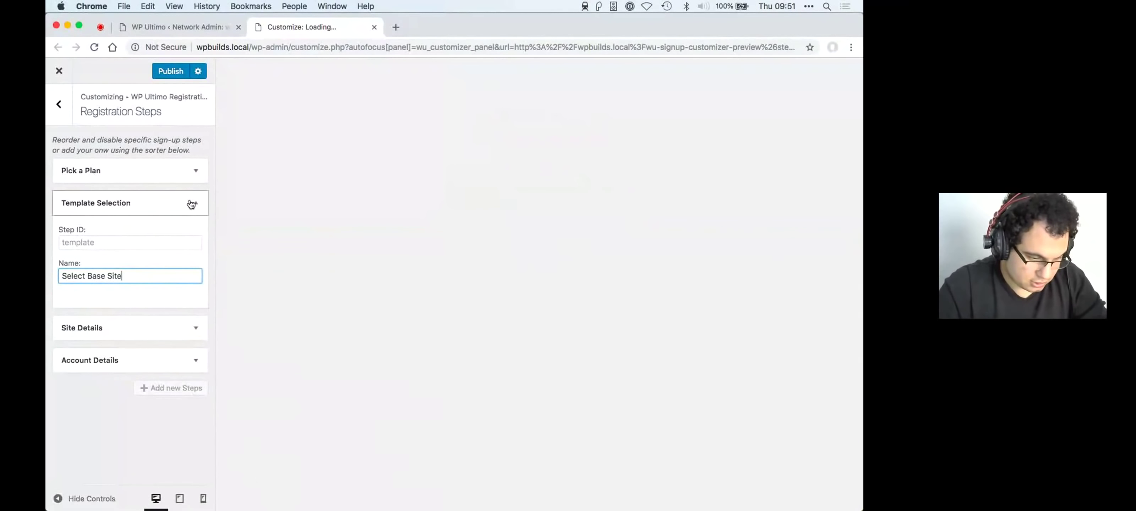
click(191, 204)
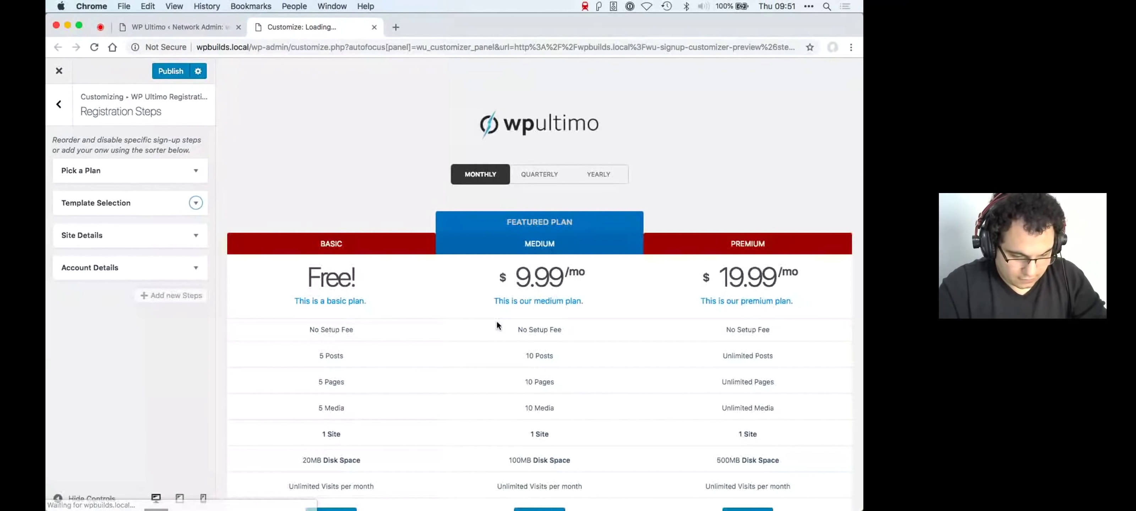
scroll(496, 325, down, 3)
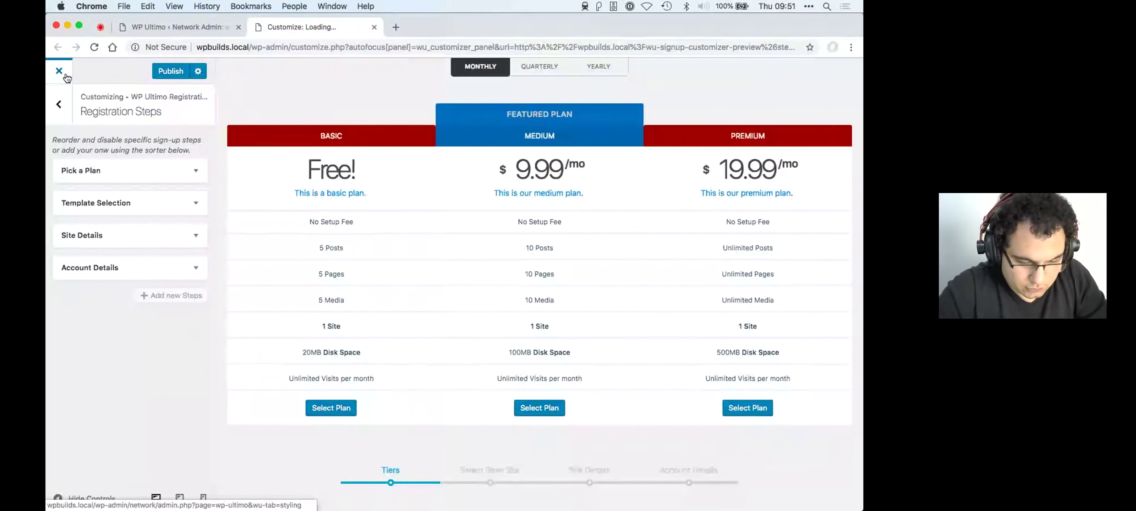
Open the Custom CSS editor and inspect the preview's Select Plan buttons.
click(65, 107)
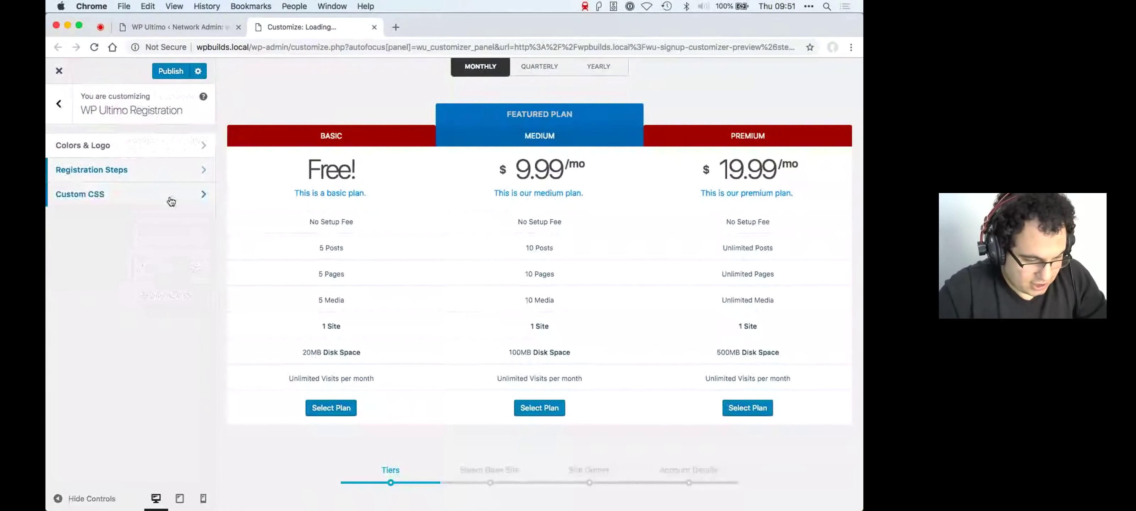
click(168, 195)
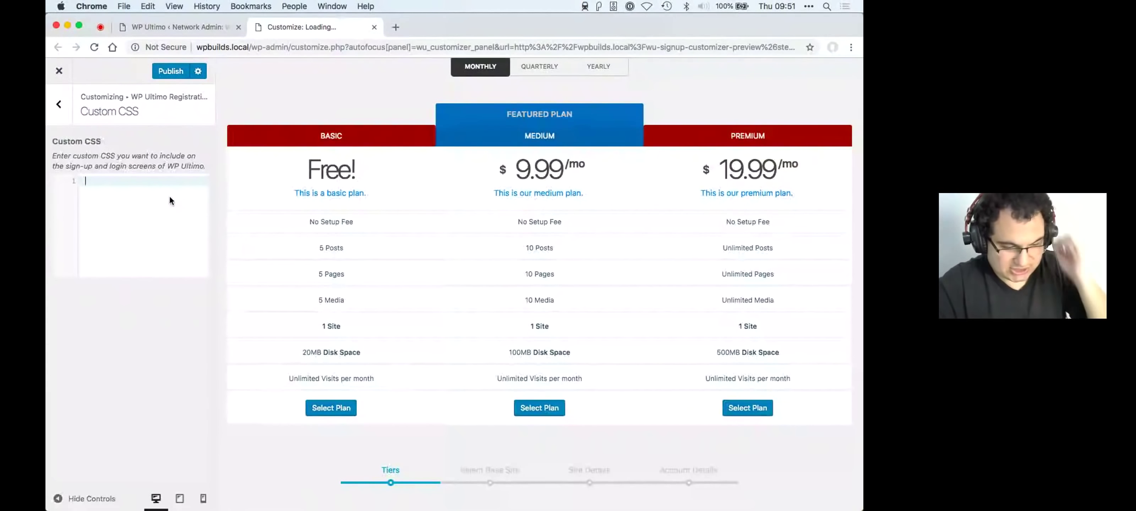
text(body)
key(BackSpace)
key(BackSpace)
key(BackSpace)
key(BackSpace)
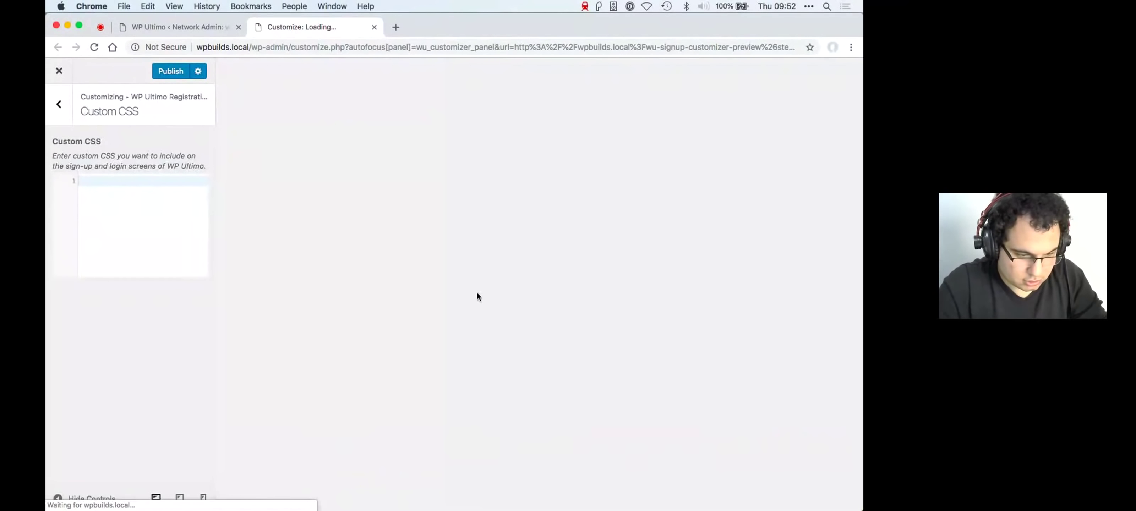
scroll(477, 359, down, 3)
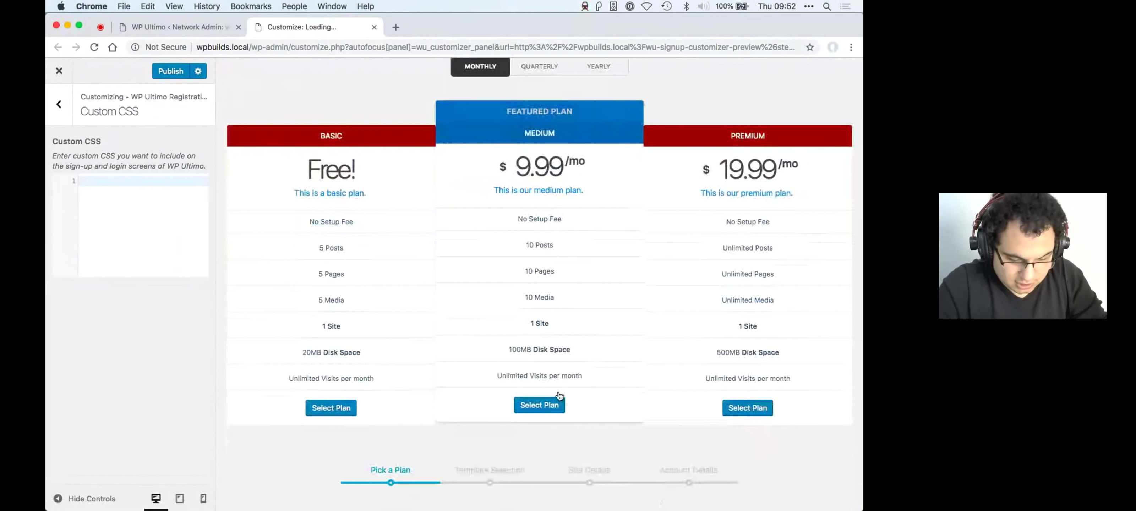
right_click(553, 406)
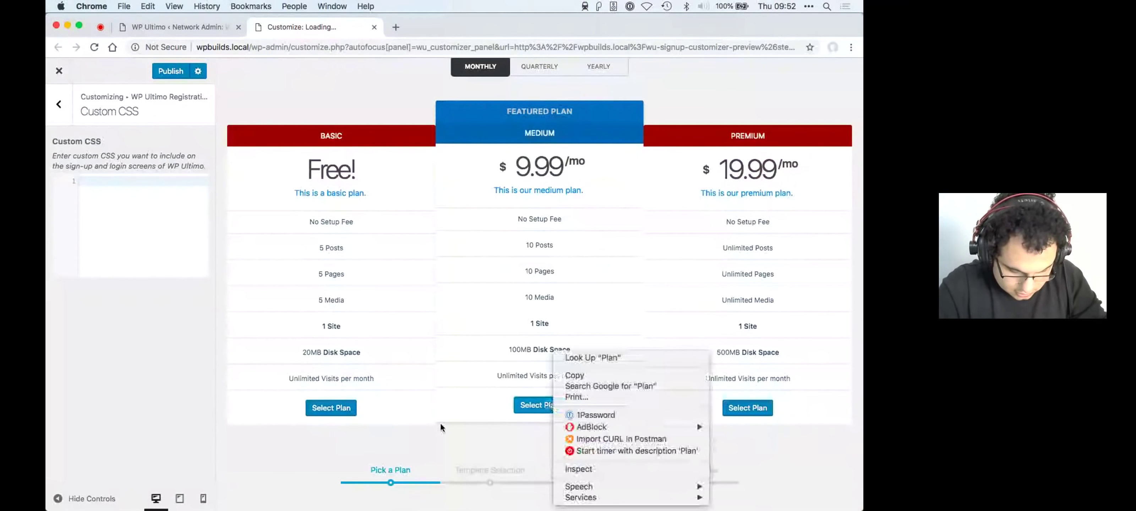
click(382, 412)
Try the rule 'button { background: red !important;' then delete all the custom CSS.
click(118, 201)
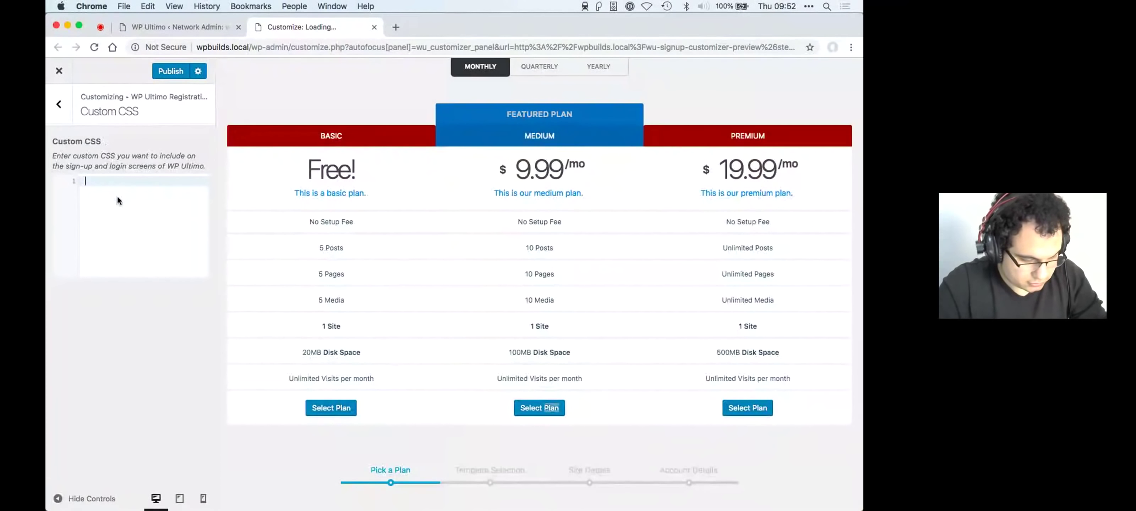
text(button)
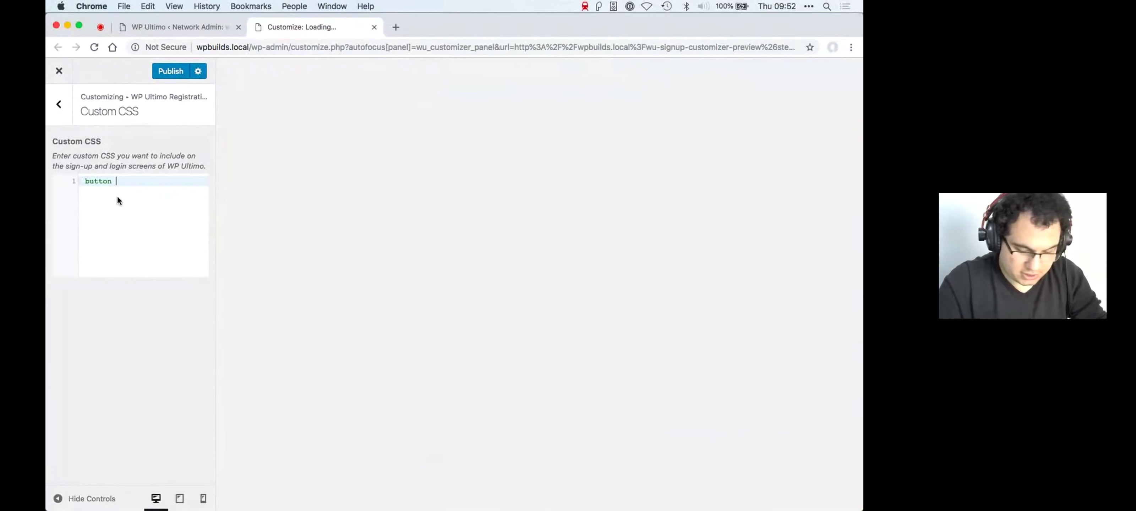
text( {)
key(Return)
text(bac)
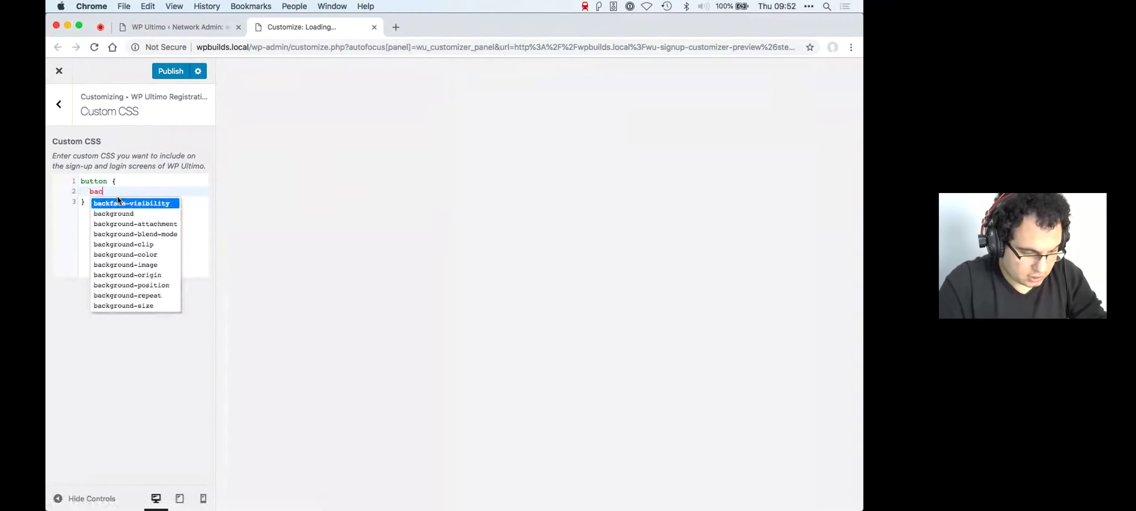
text(kground:)
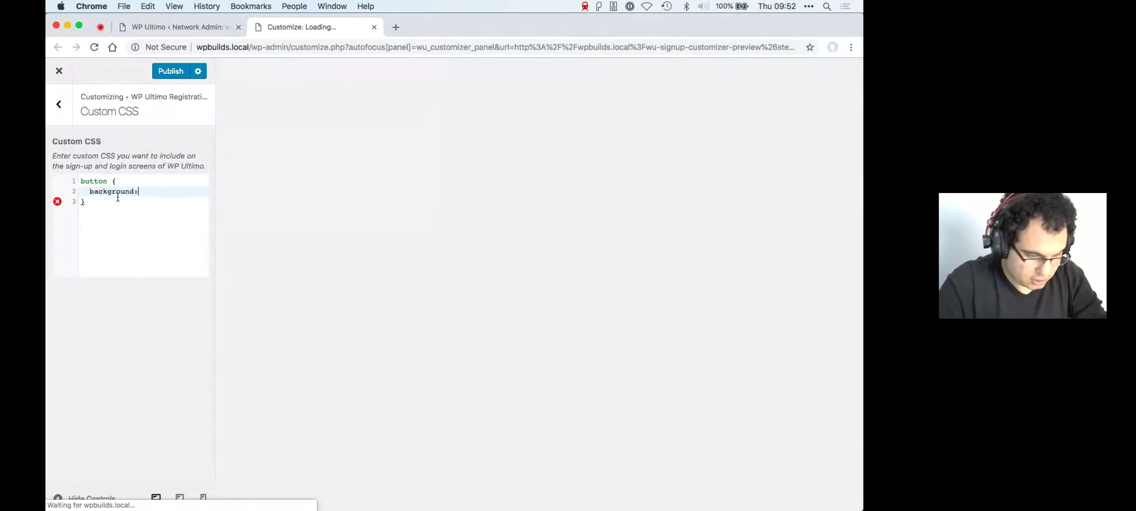
text( red)
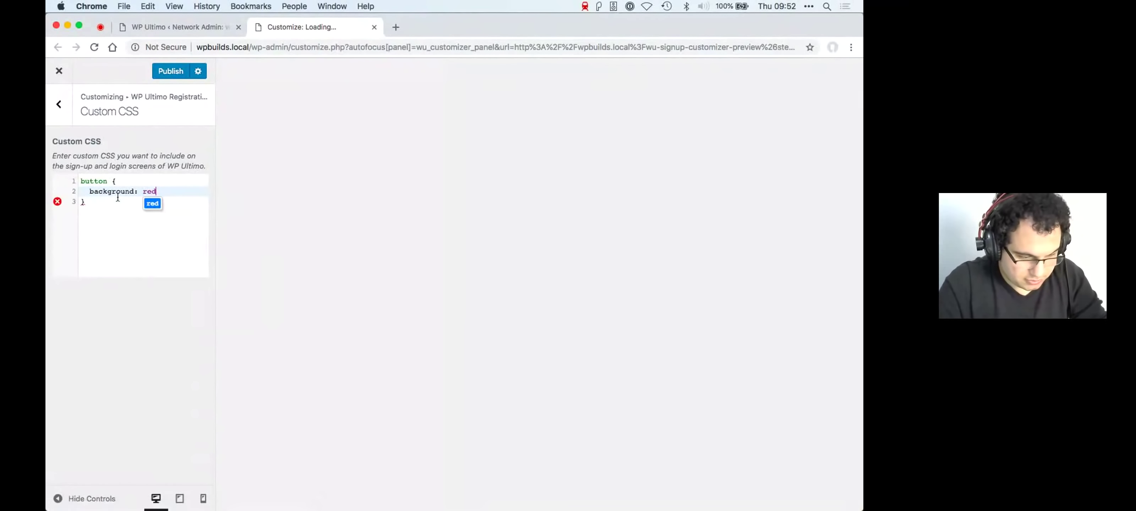
text( !import)
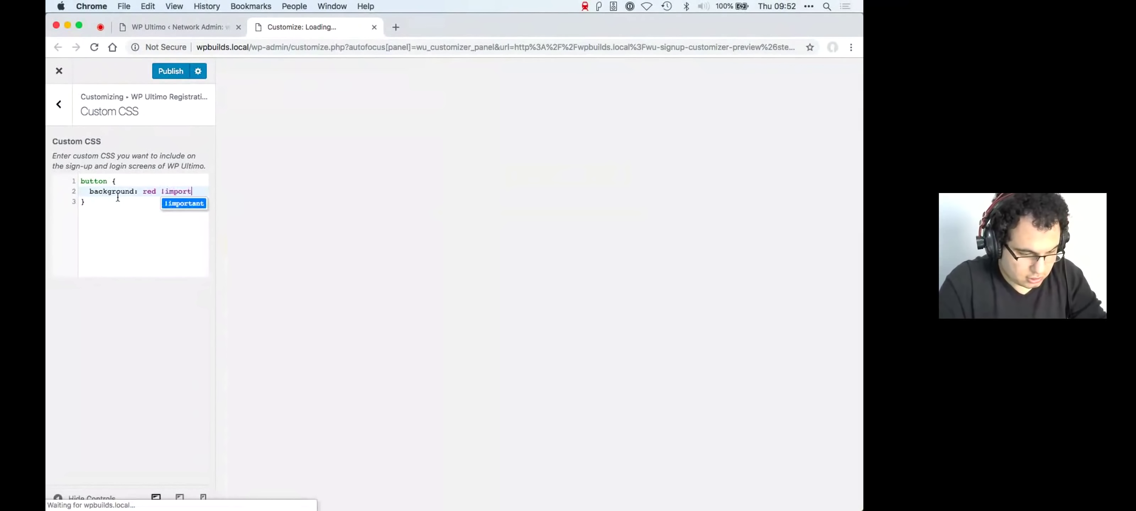
text(ant;)
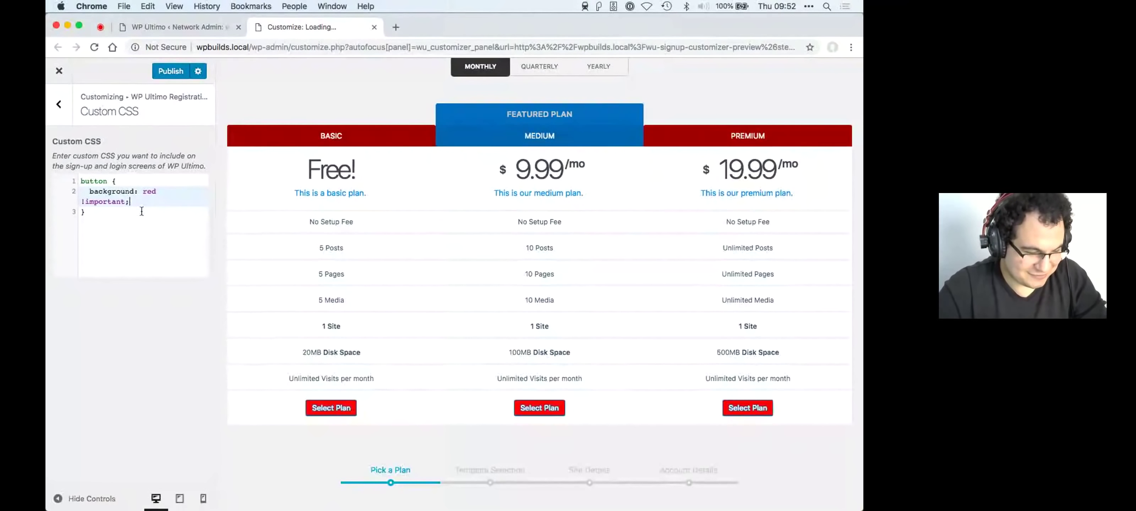
drag(141, 210, 46, 163)
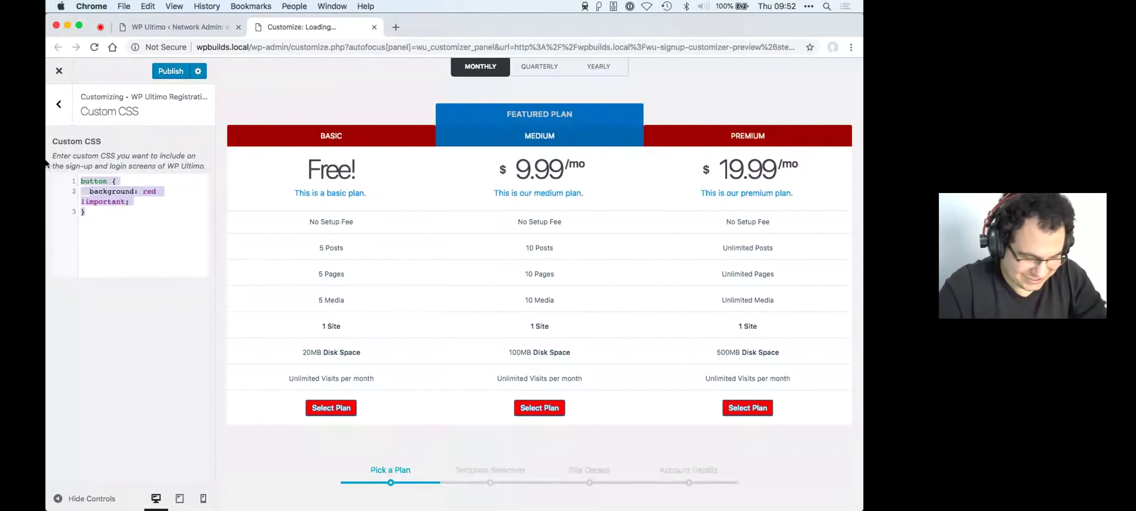
key(BackSpace)
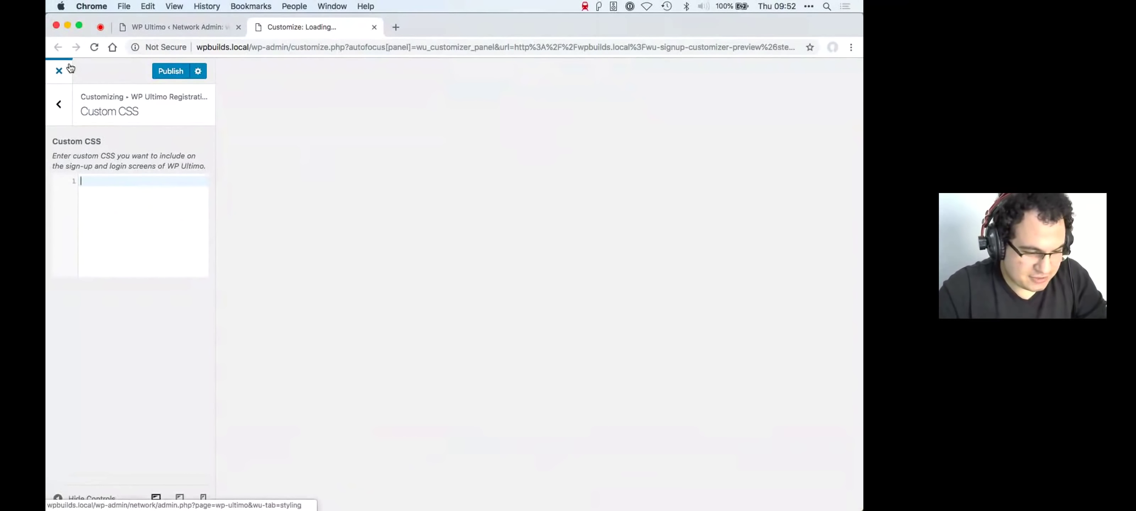
Leave the Customizer without saving and scroll Styling to the Template Selection Top-bar options.
click(374, 27)
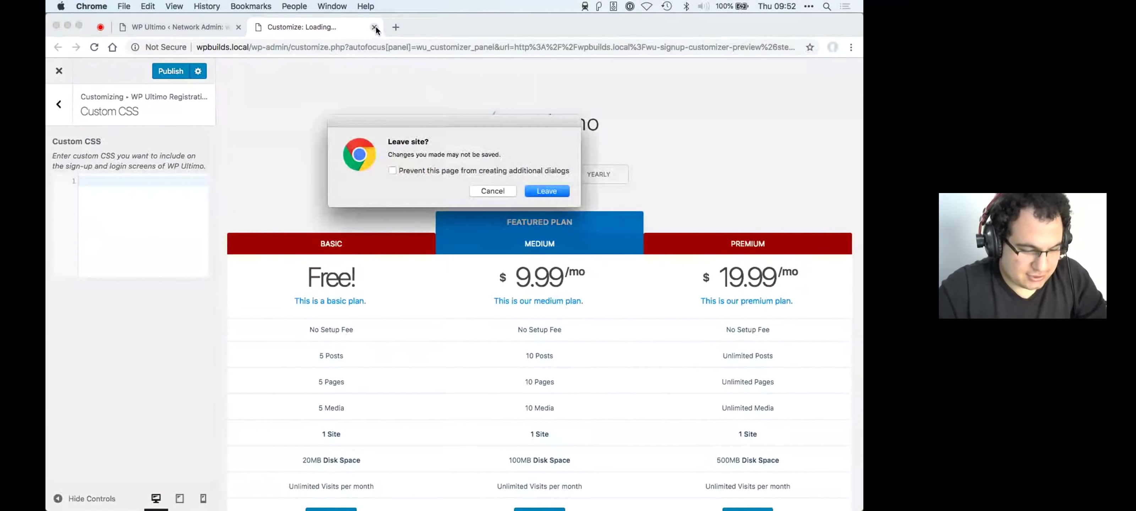
click(554, 192)
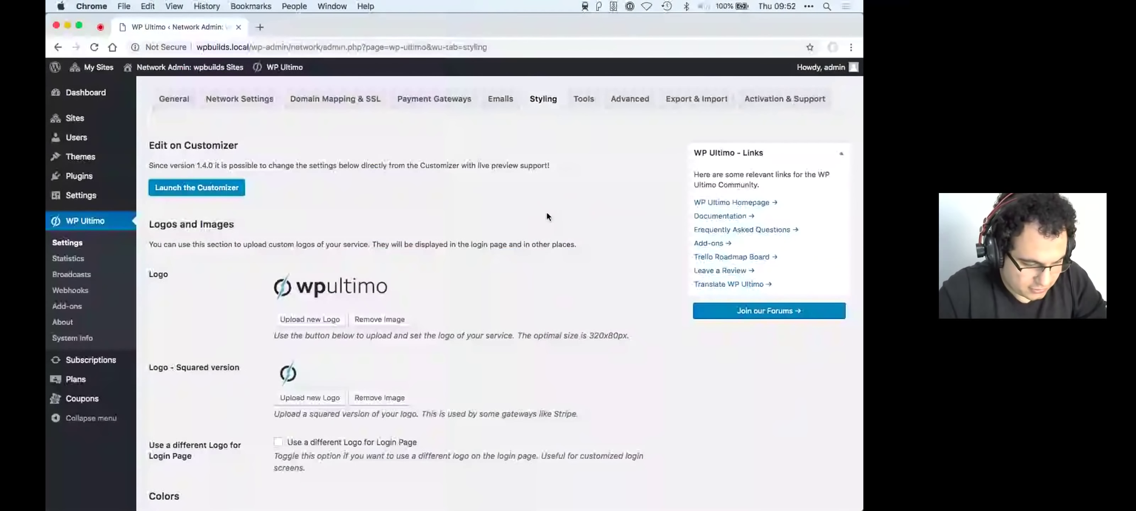
scroll(547, 213, down, 10)
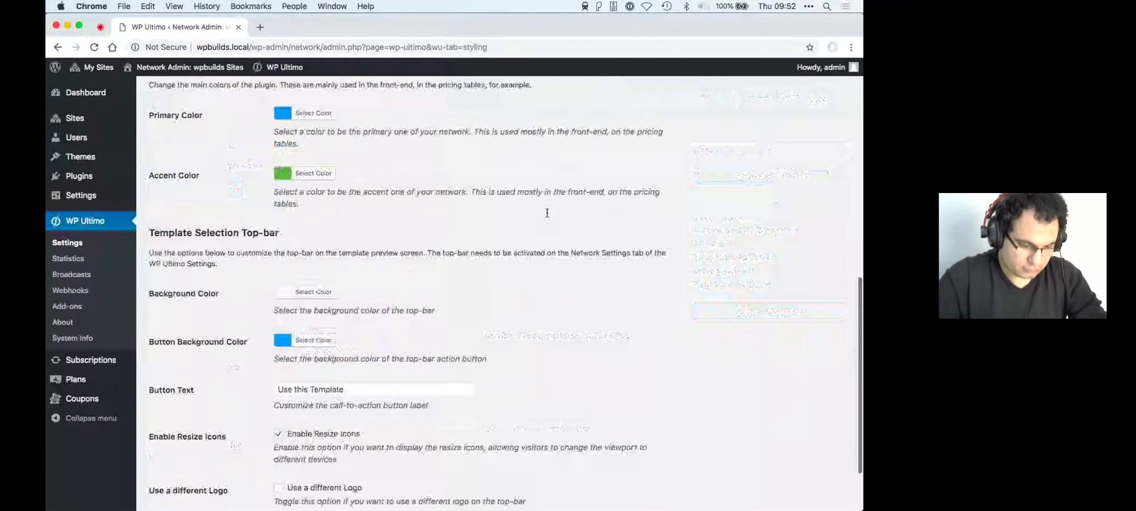
scroll(546, 213, down, 2)
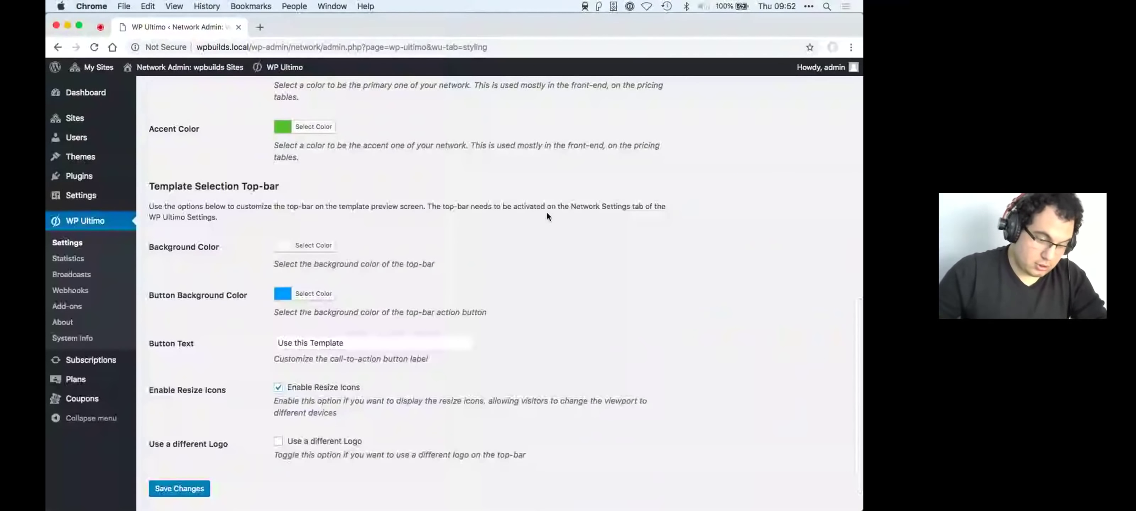
scroll(547, 212, down, 2)
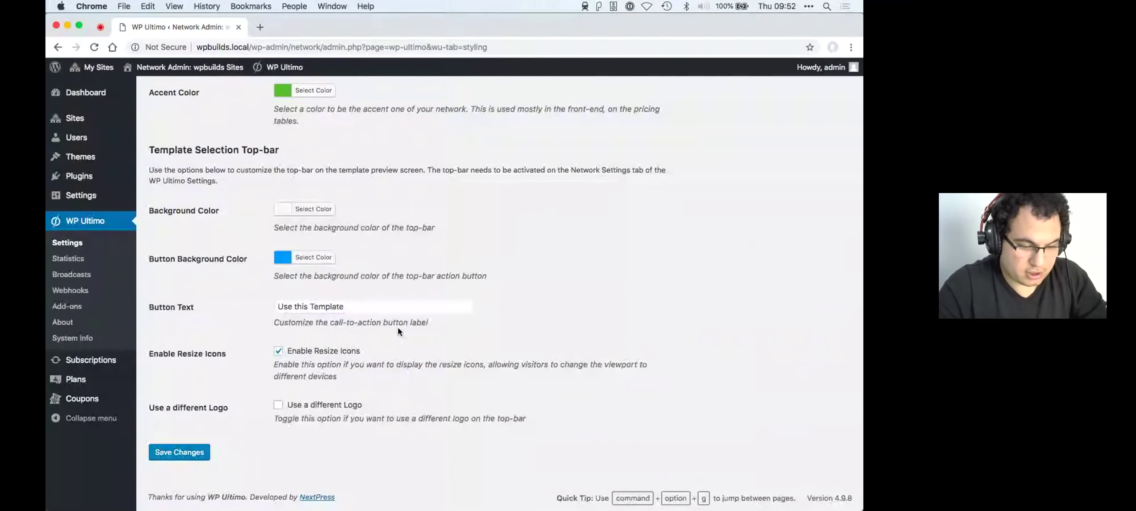
Take the signup back to Pick your Template and open, then close, the Template Site preview.
key(super+grave)
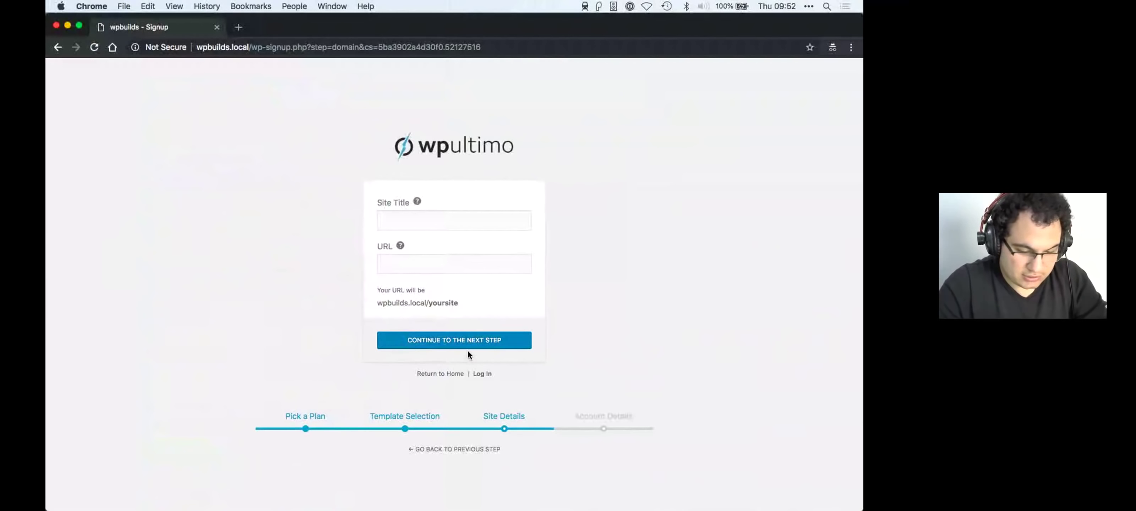
key(super+bracketleft)
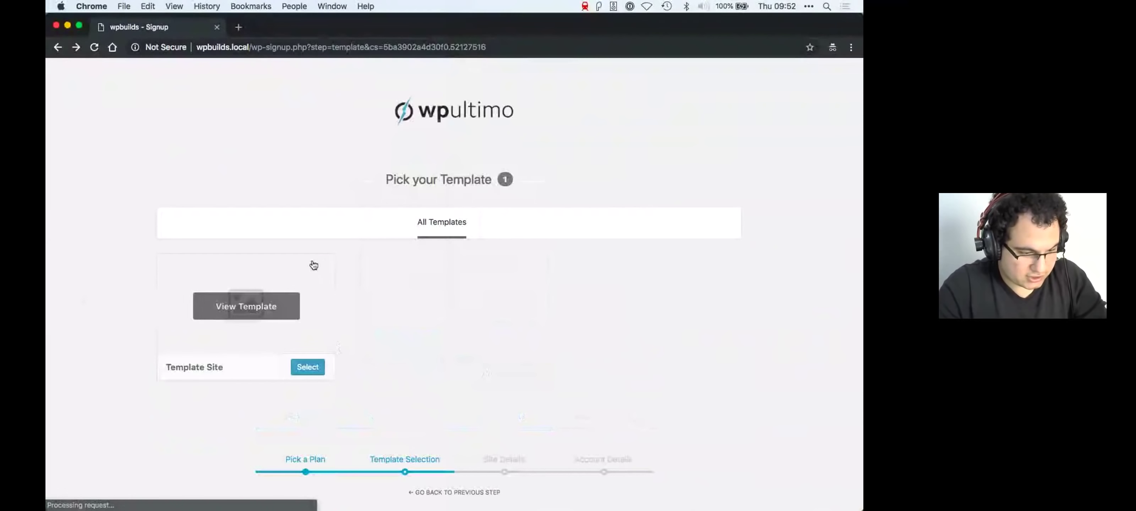
mouse_move(266, 347)
click(247, 309)
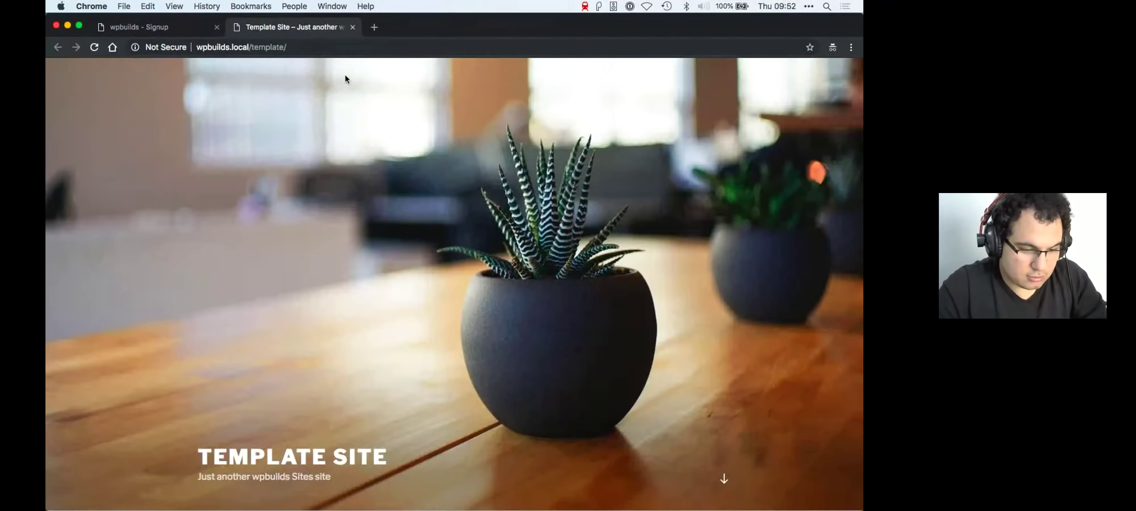
click(351, 27)
click(264, 311)
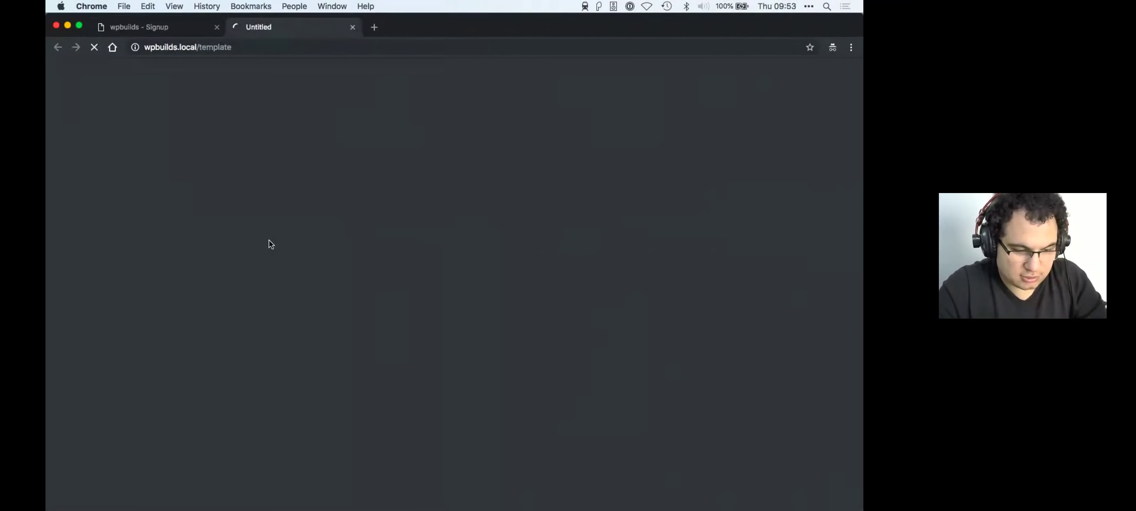
click(353, 28)
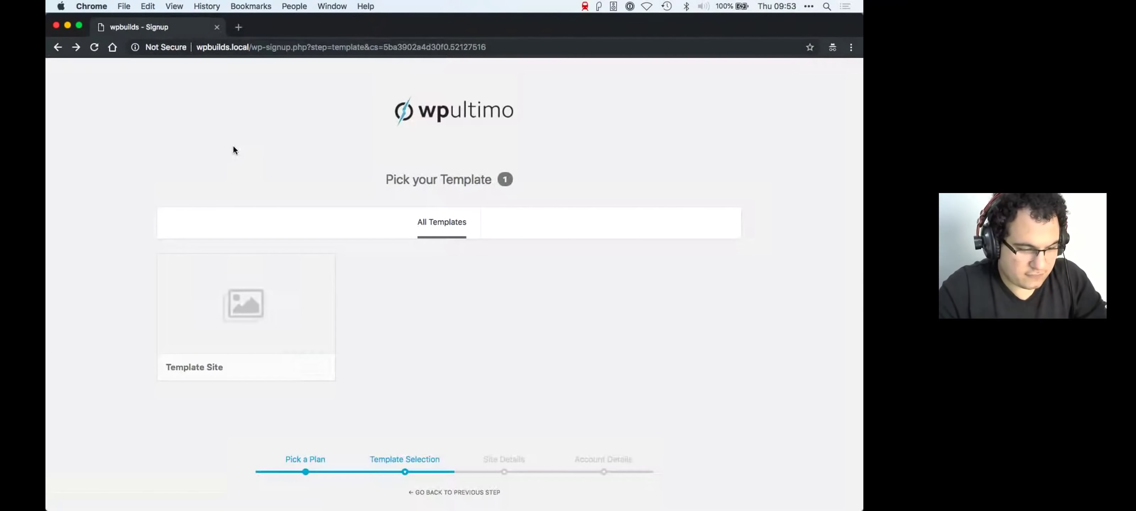
key(super+w)
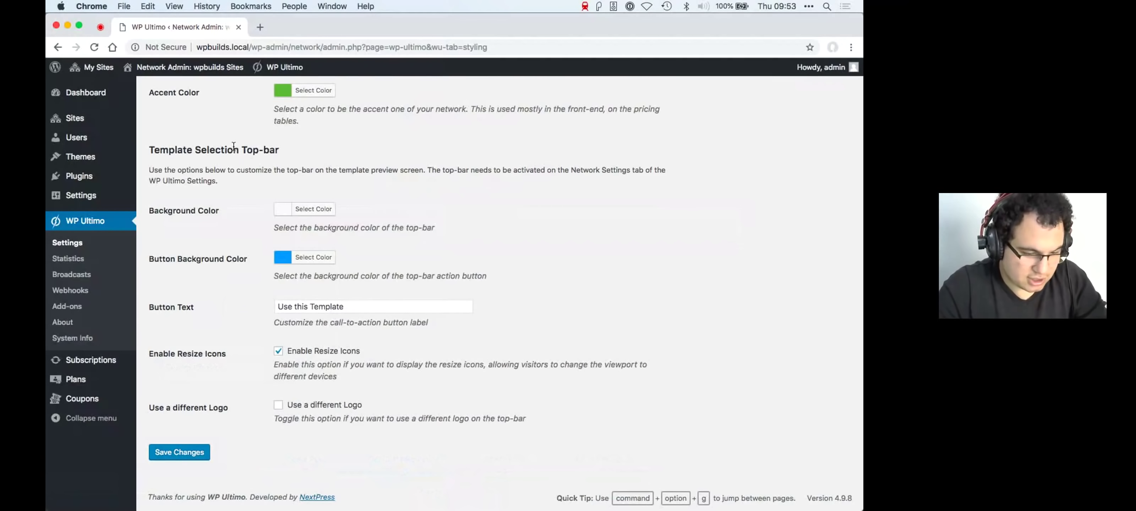
Enable Allow Template Selection Top-bar in Network Settings and save.
scroll(325, 191, up, 2)
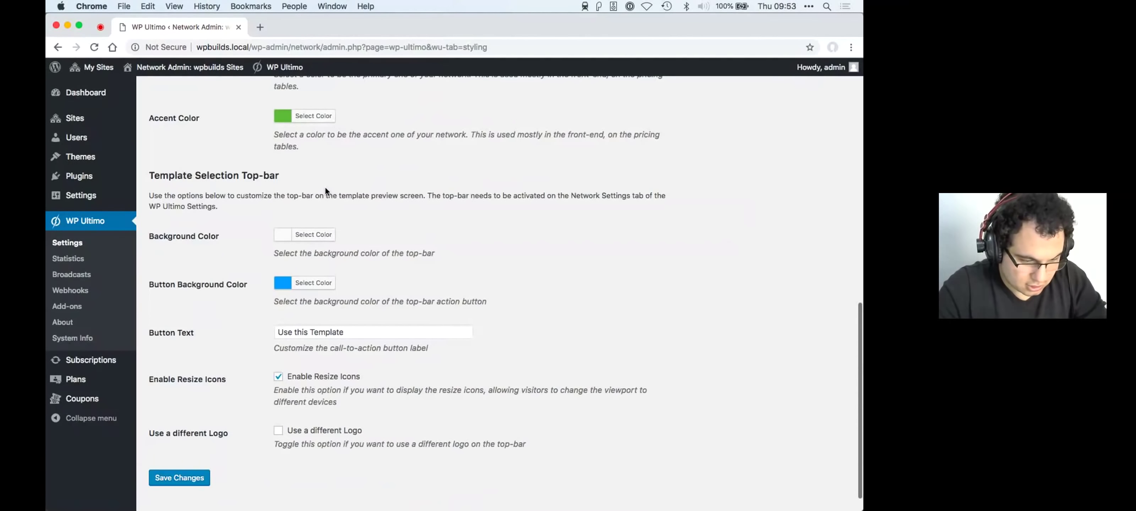
scroll(325, 187, up, 10)
click(253, 172)
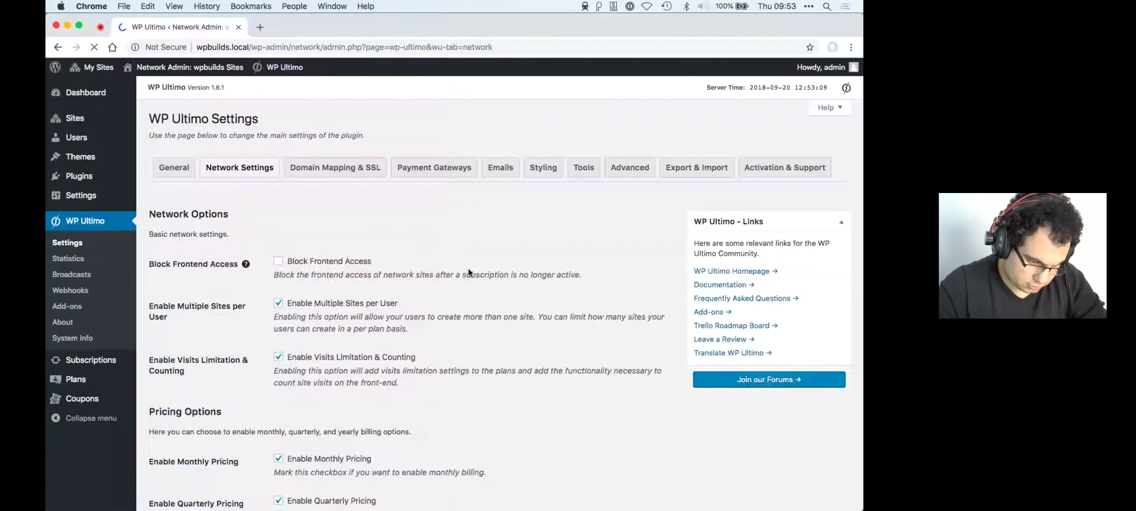
scroll(468, 268, down, 10)
scroll(466, 270, down, 10)
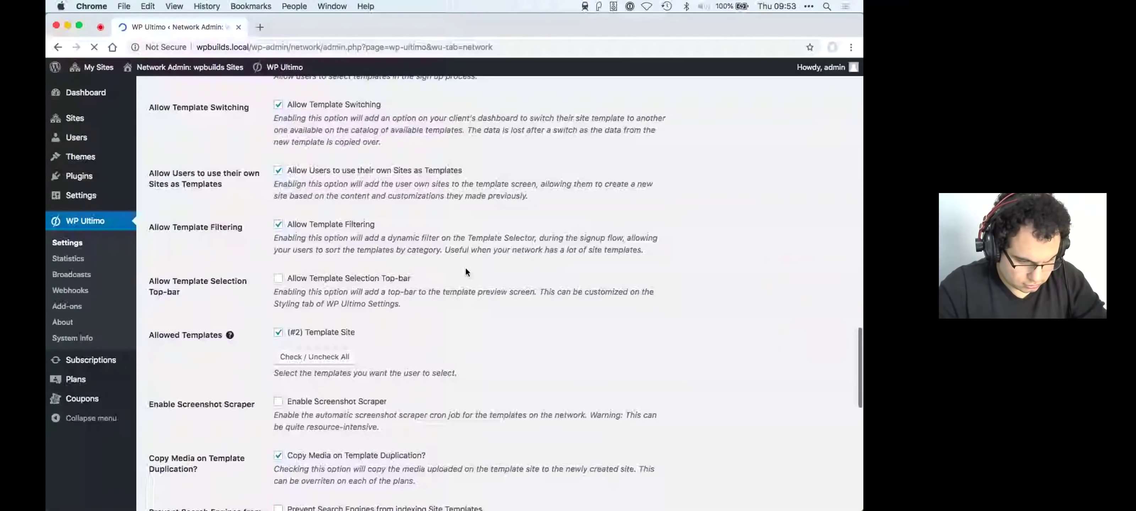
scroll(465, 269, down, 5)
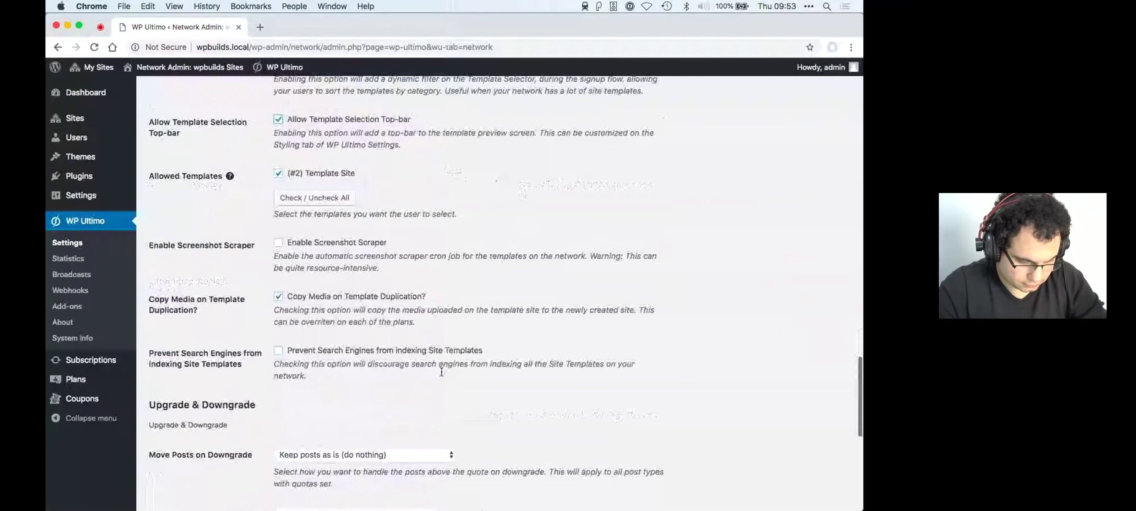
scroll(441, 373, down, 12)
click(197, 452)
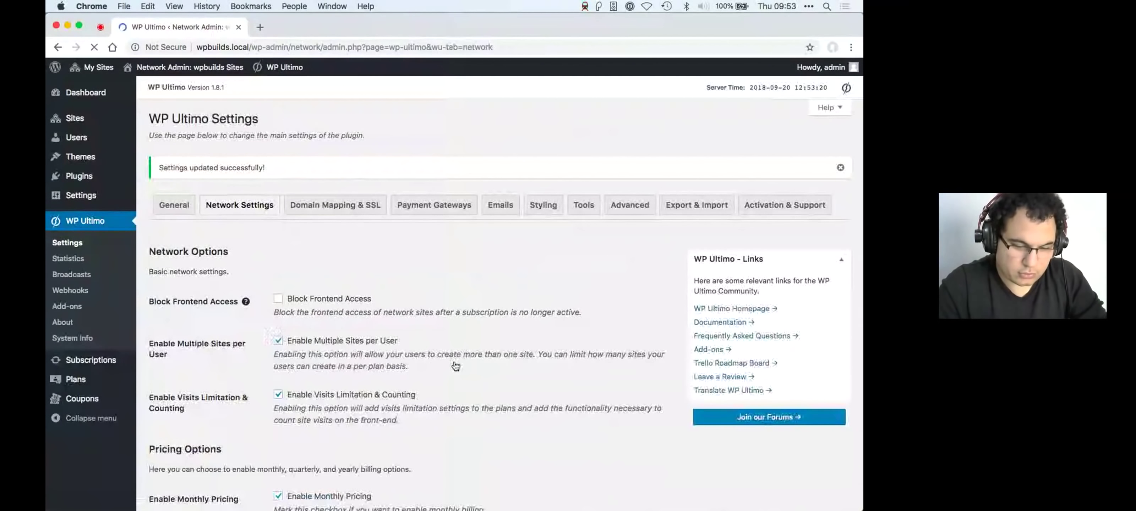
Show the Styling top-bar options and reload the signup page.
click(543, 206)
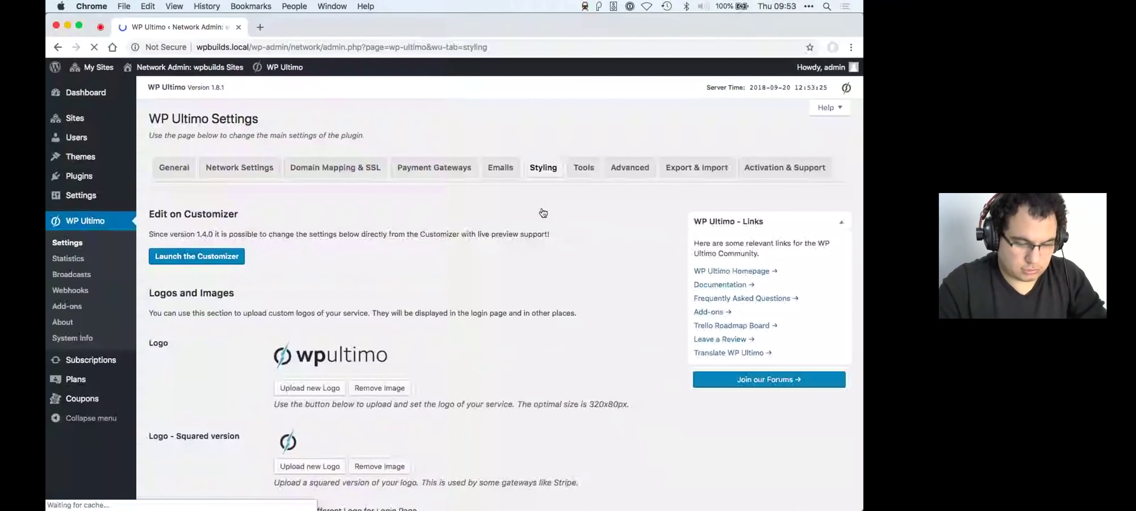
scroll(543, 214, down, 15)
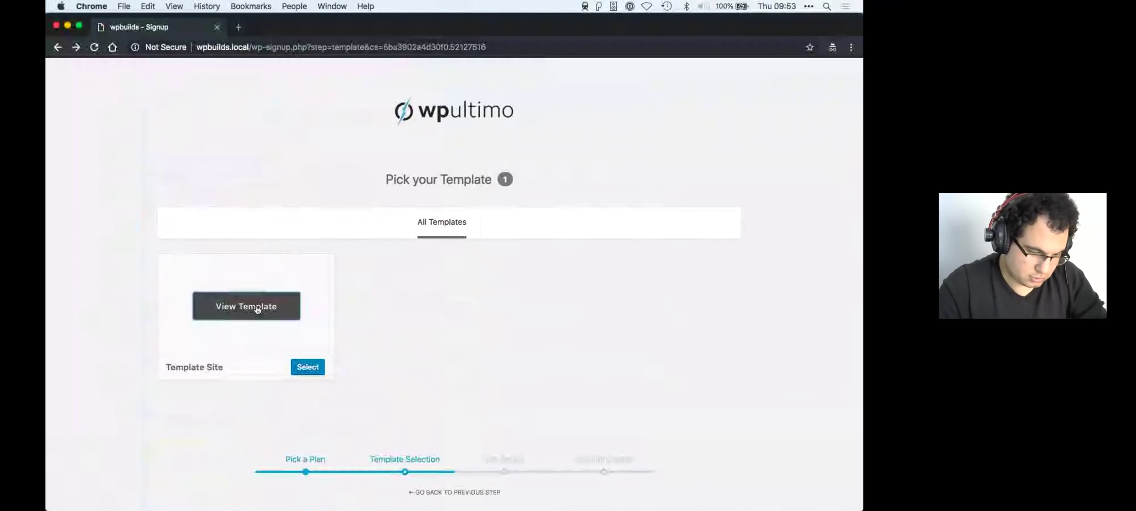
click(257, 309)
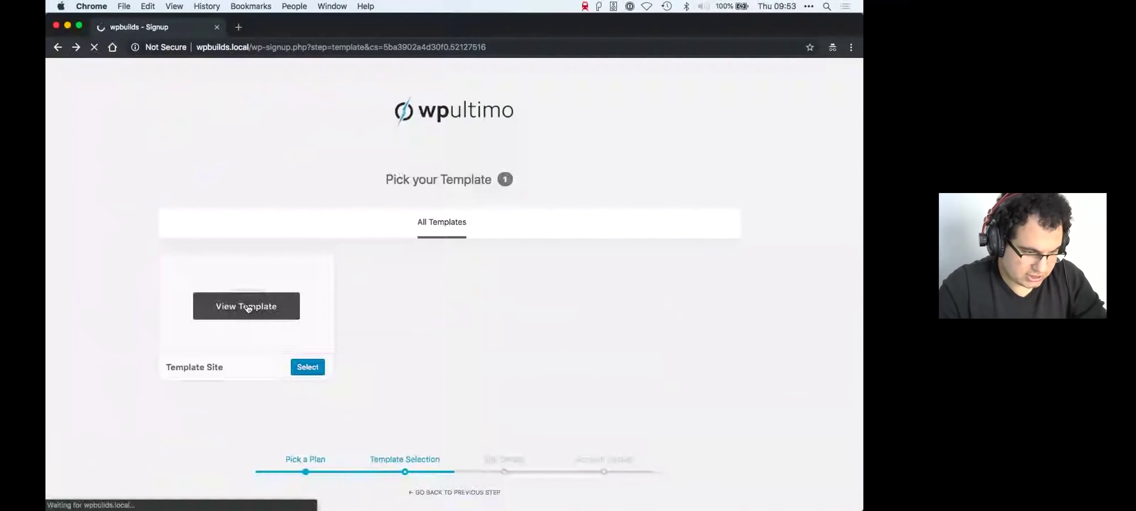
Preview Template Site and try the tablet, narrow and desktop widths in its top-bar.
click(245, 309)
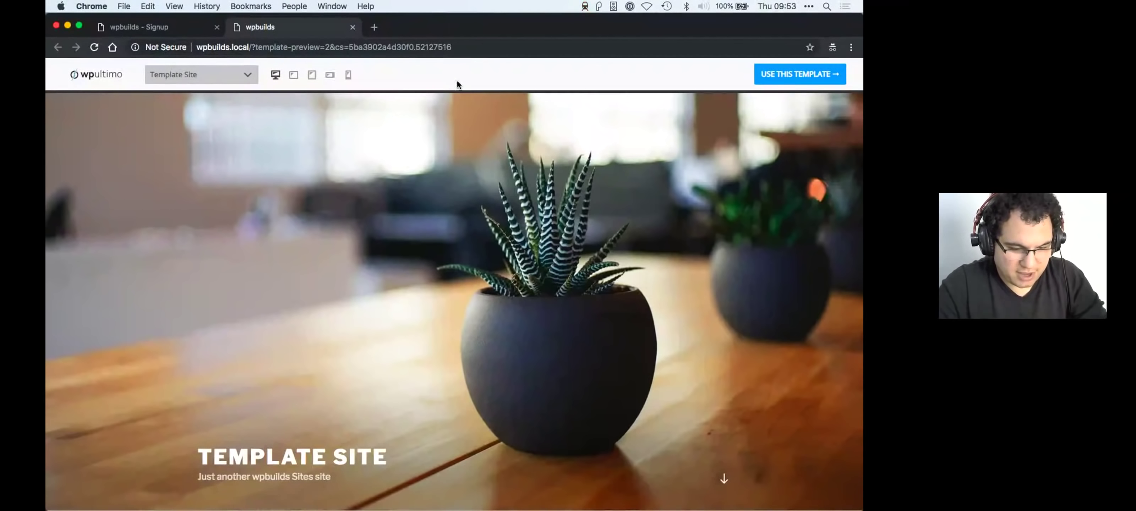
click(293, 75)
click(312, 75)
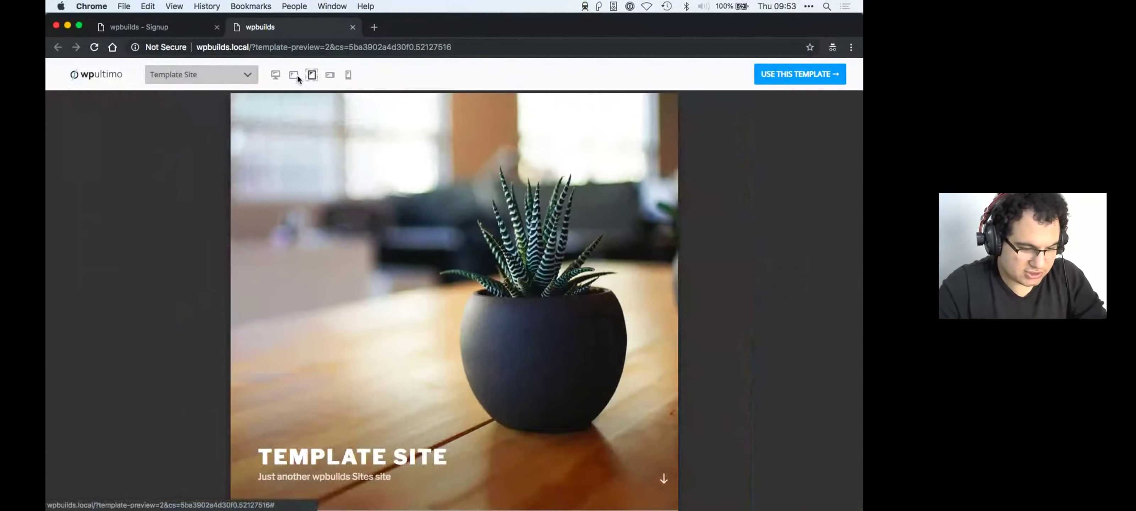
click(275, 75)
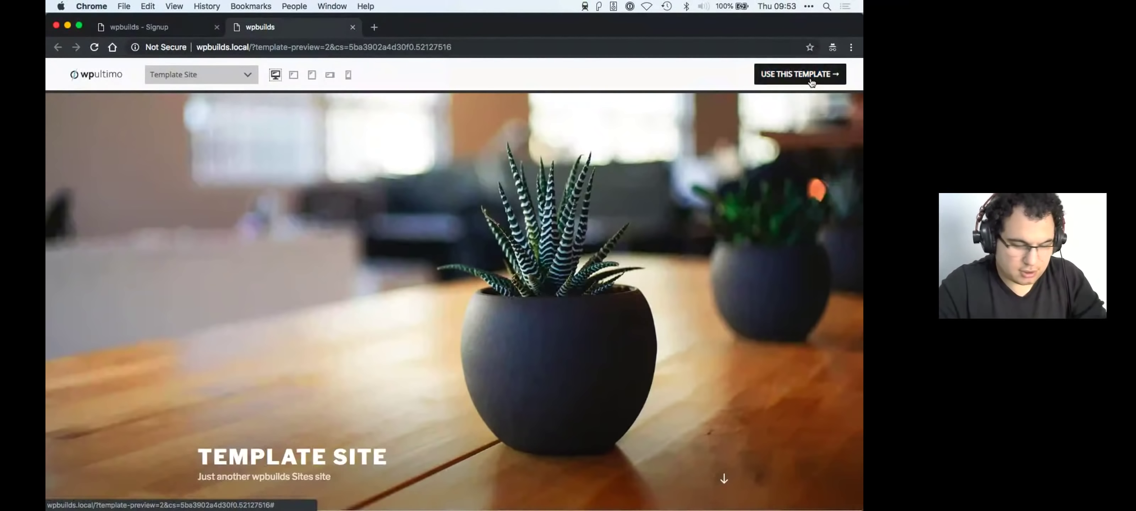
key(super+1)
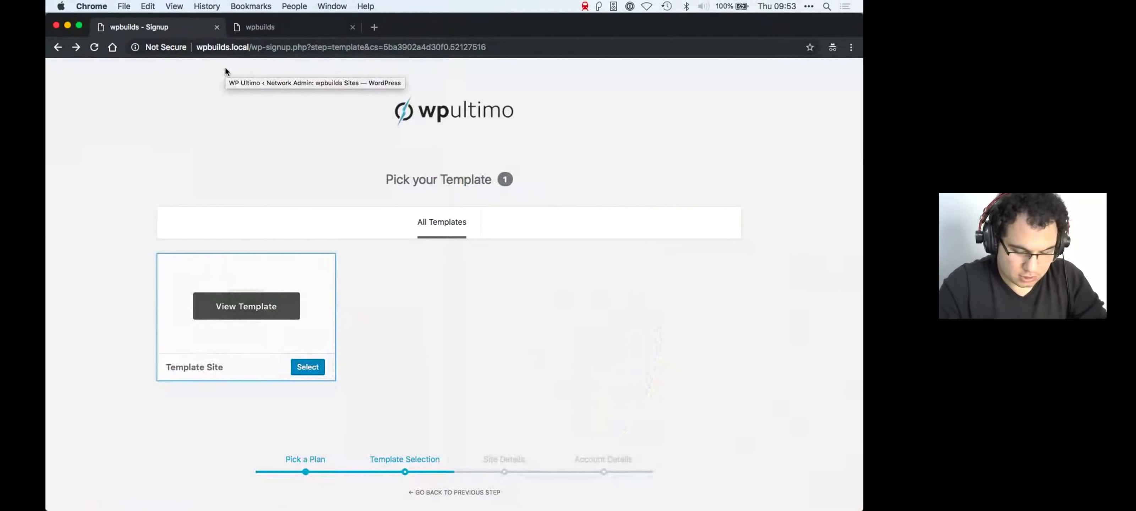
key(super+grave)
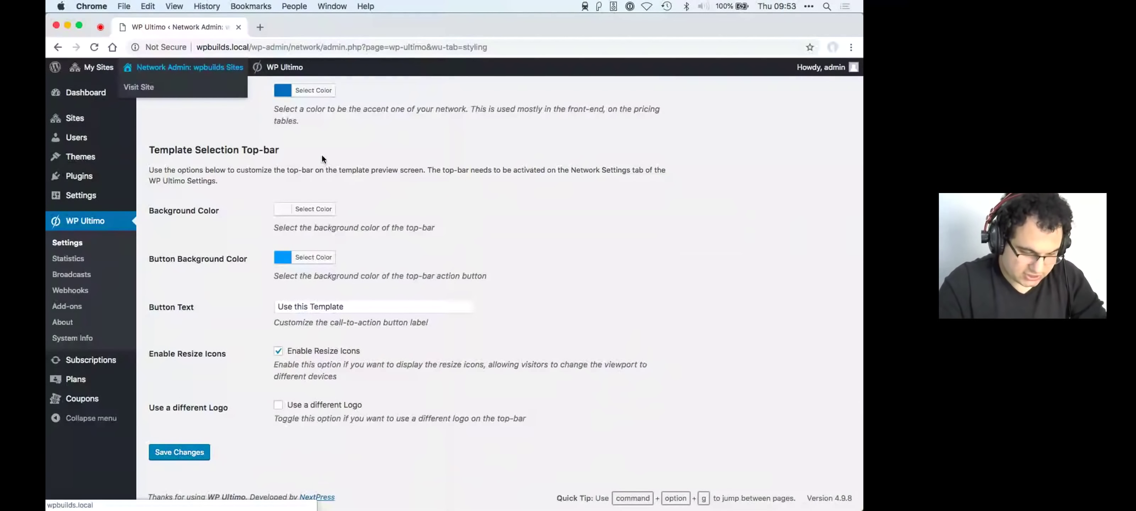
Set the top-bar button text to 'Select this base site', disable resize icons, keep separate logo off.
click(178, 308)
text(Sel)
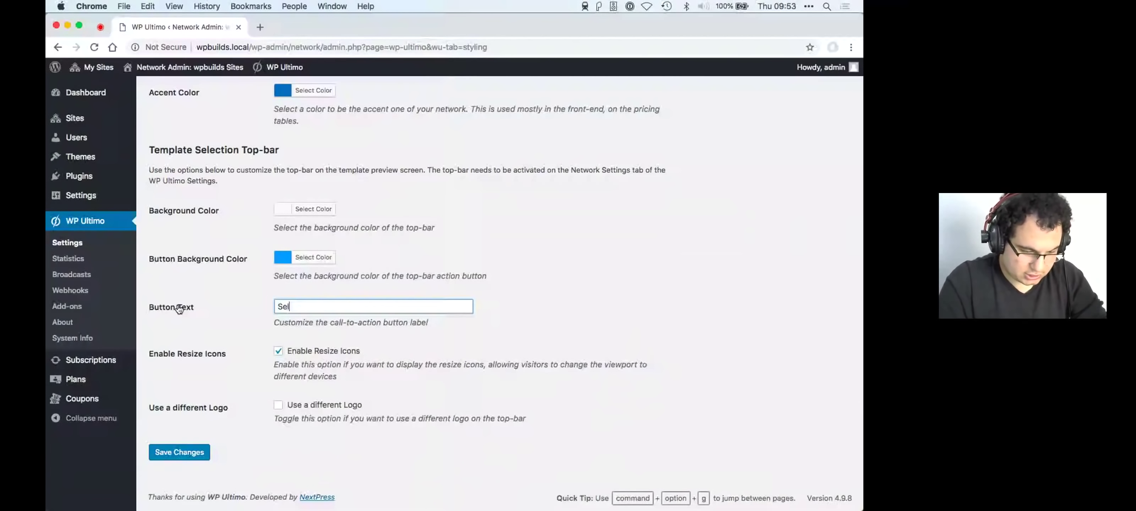
text(ect this base site)
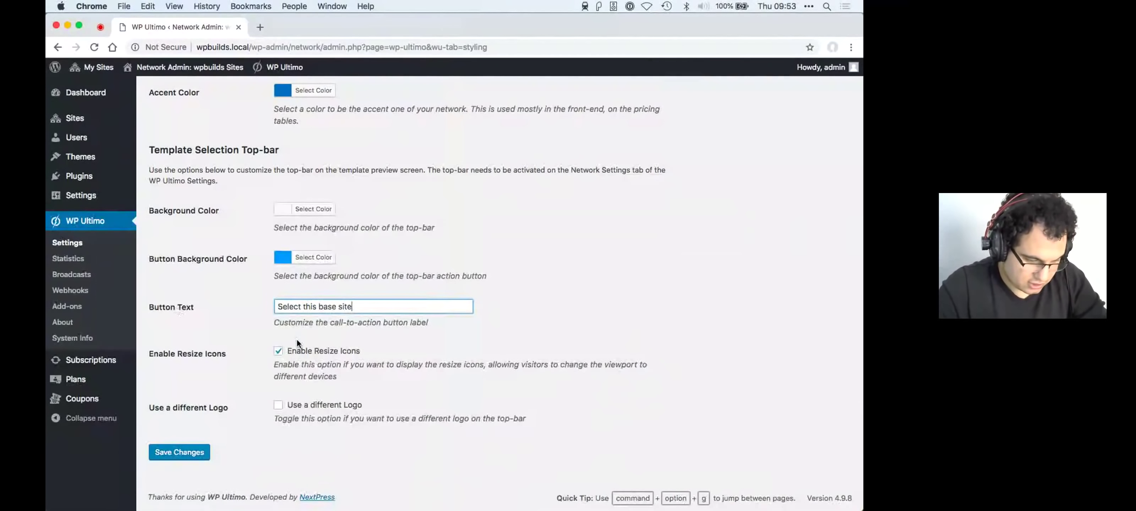
click(299, 351)
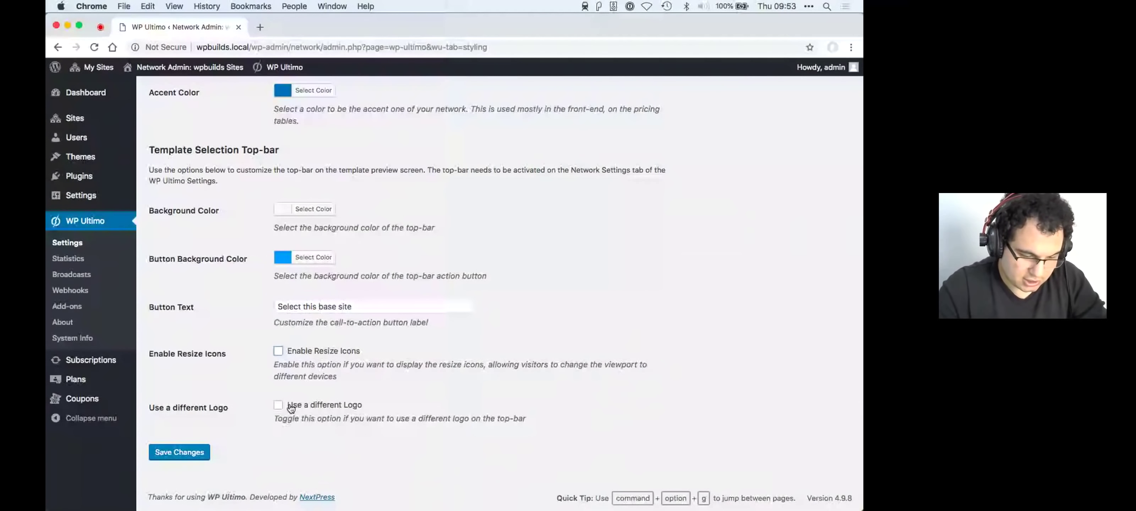
click(290, 408)
click(290, 406)
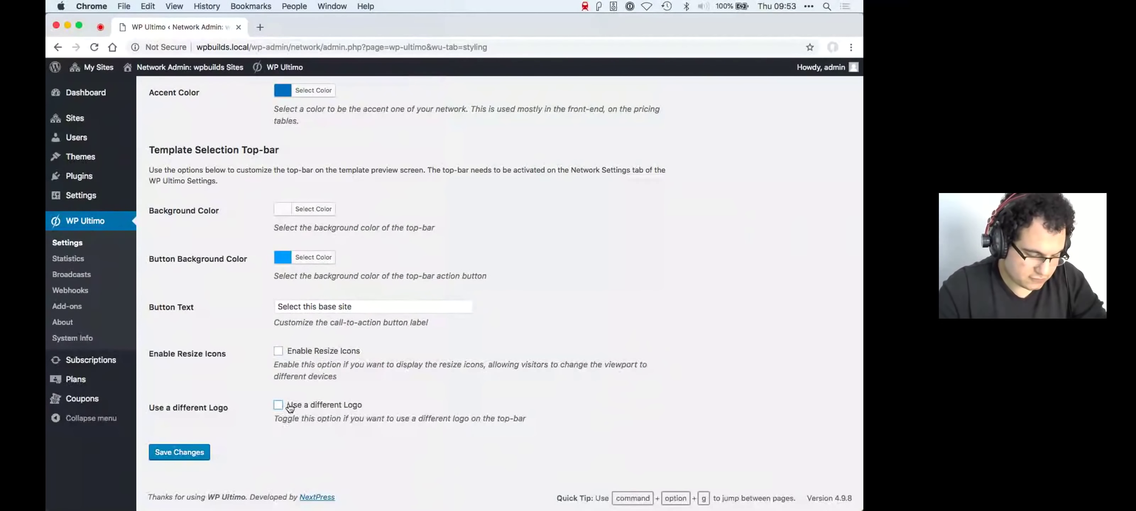
Make the top-bar button background red (#dd3333) and save the Styling settings.
click(305, 258)
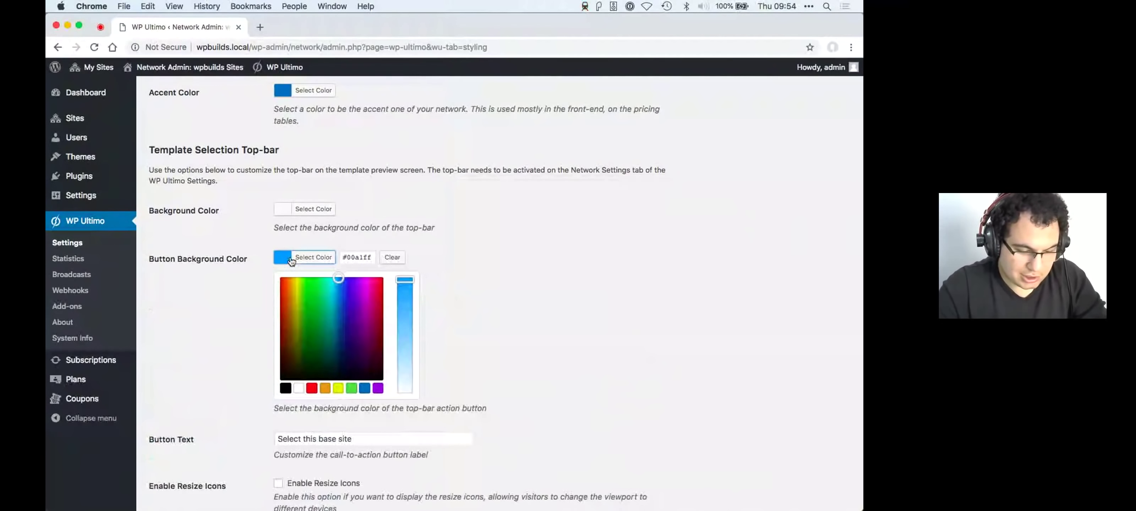
click(311, 388)
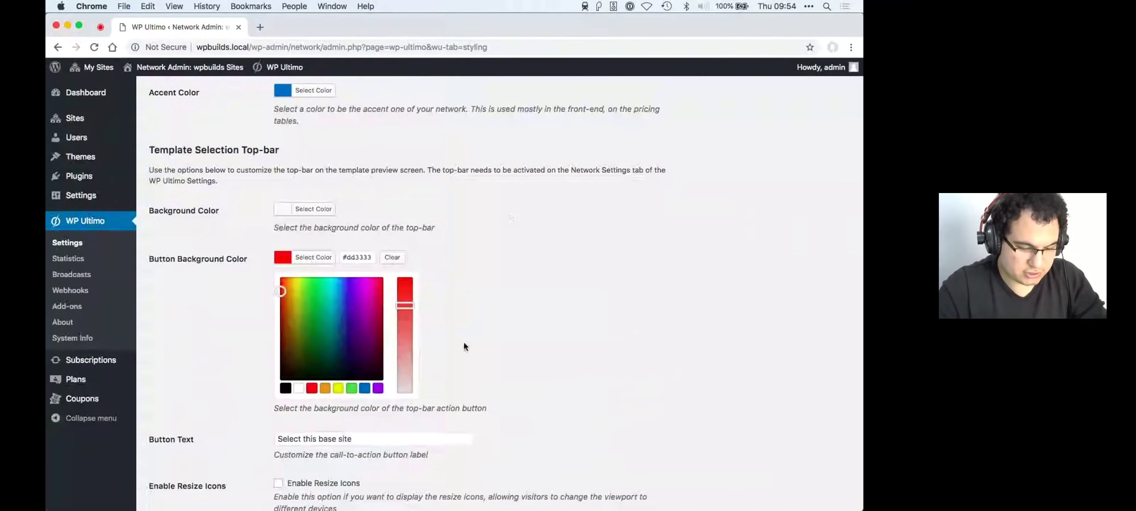
scroll(483, 319, down, 5)
click(230, 418)
click(200, 452)
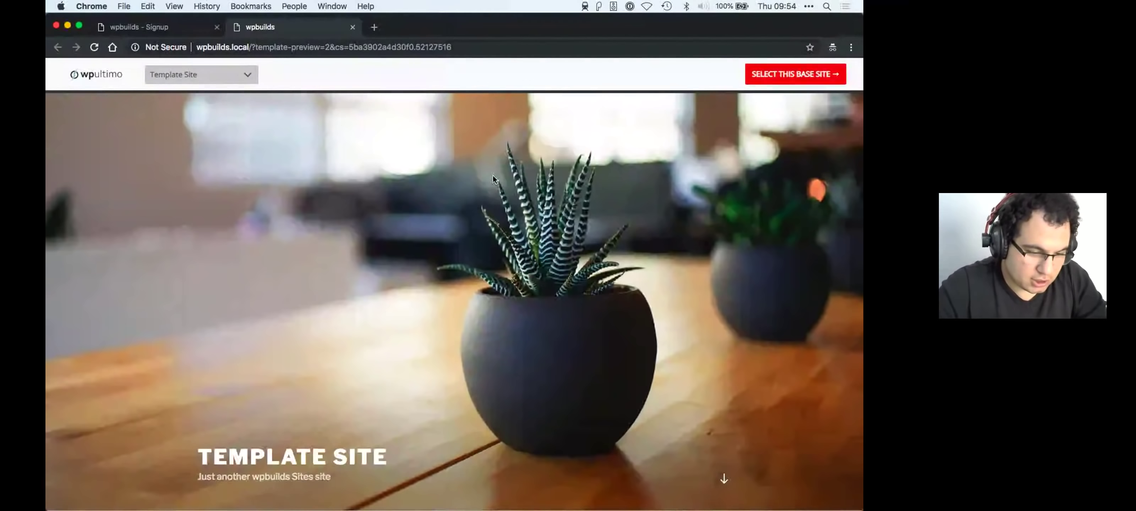
Open the WP Ultimo Tools settings and scroll to the webhooks and API options.
key(super+grave)
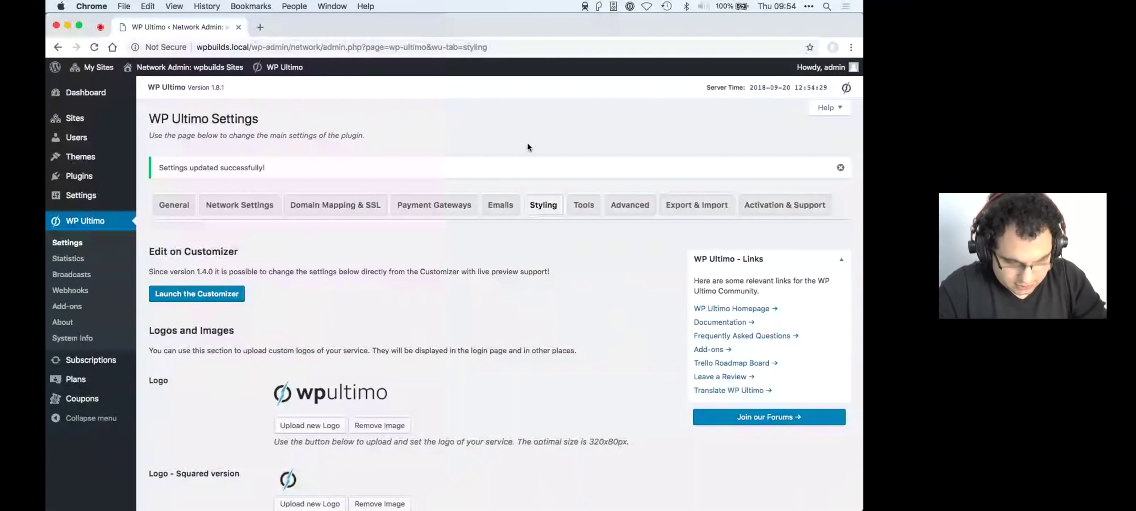
click(593, 206)
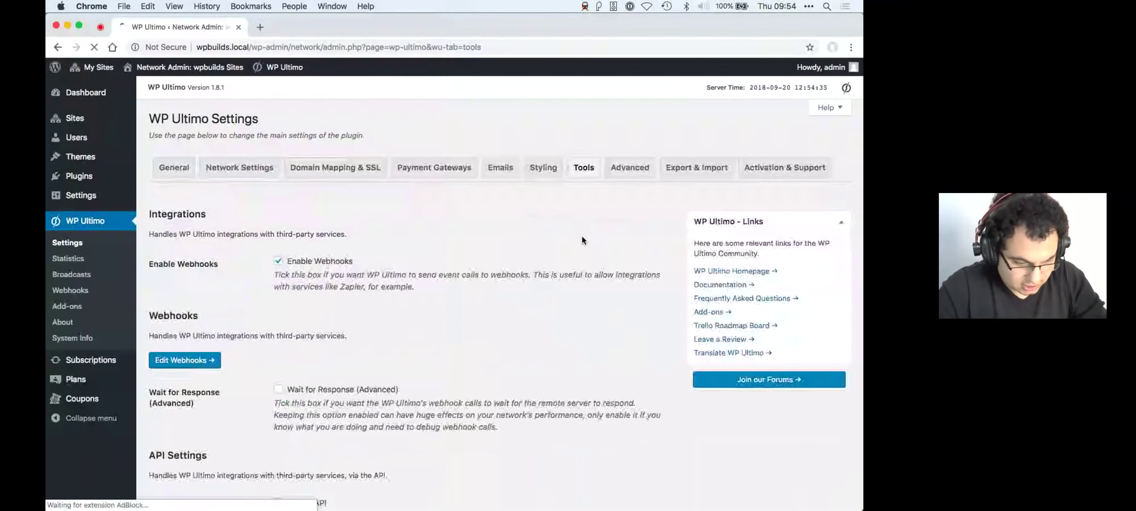
scroll(582, 239, down, 3)
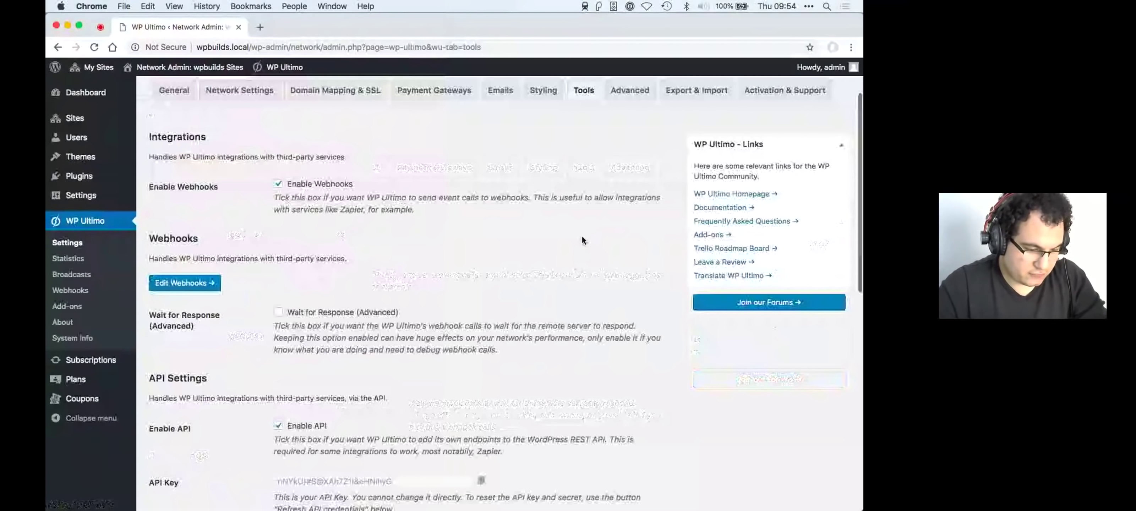
scroll(580, 240, down, 1)
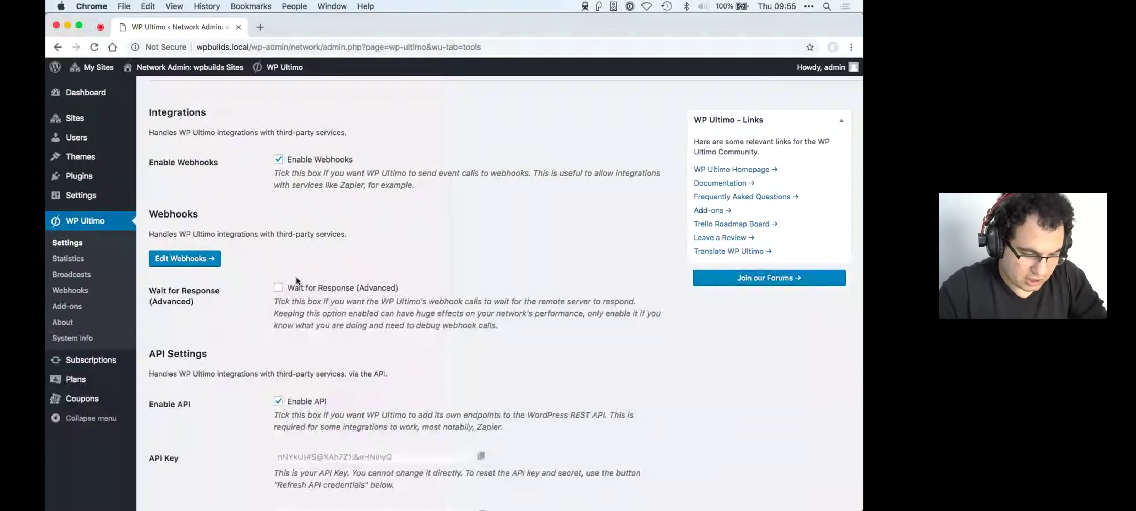
Open the Webhooks page, start a new webhook, then close the form without saving.
click(211, 258)
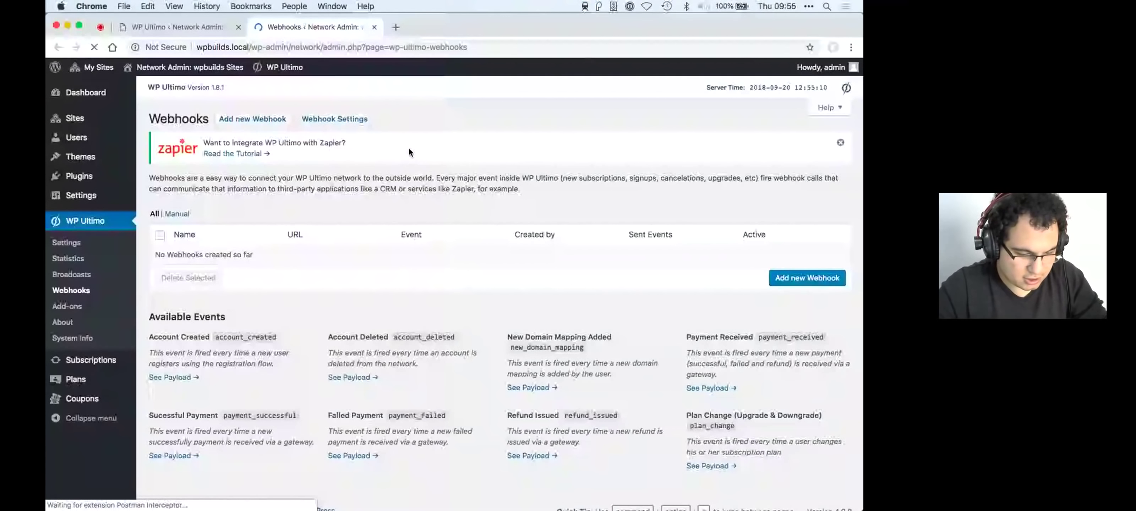
scroll(411, 220, down, 1)
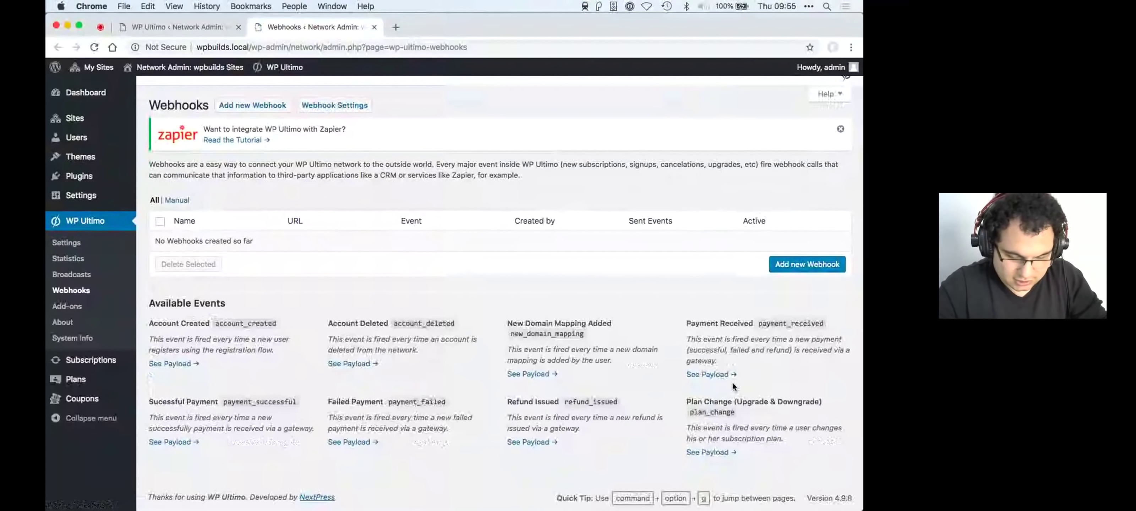
click(789, 265)
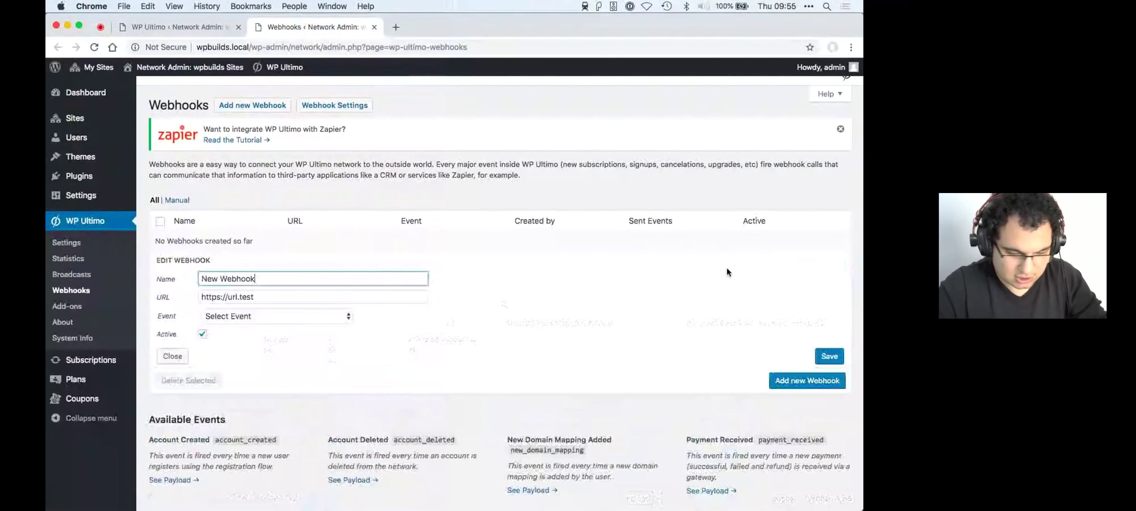
key(Tab)
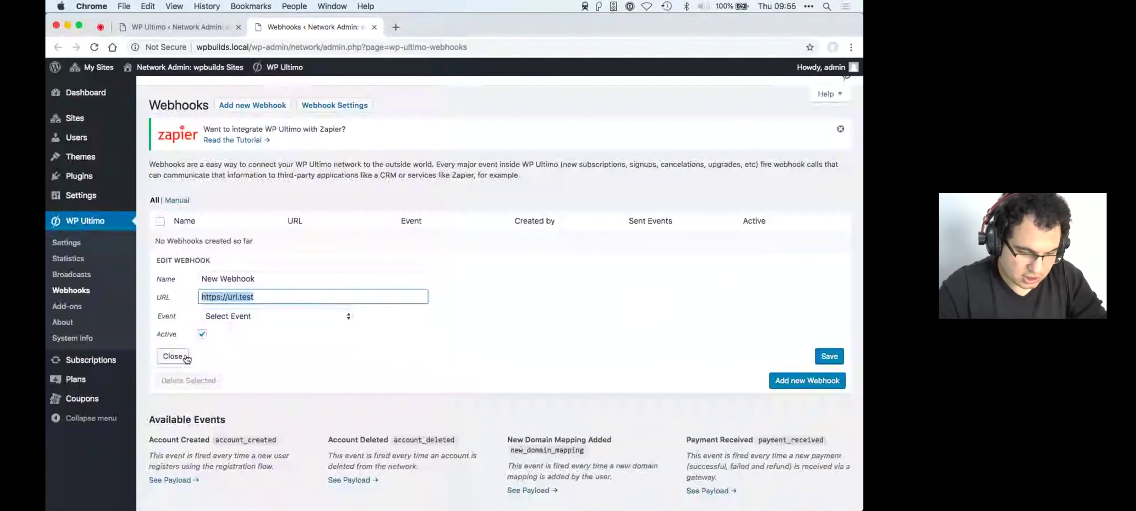
click(173, 356)
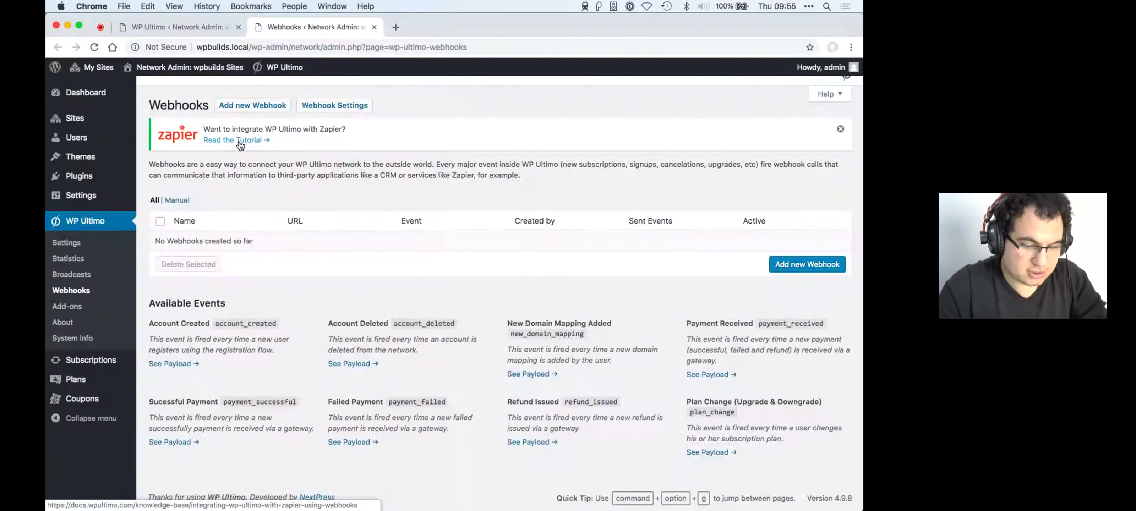
Open the 'Integrating WP Ultimo with Zapier using Webhooks' tutorial and read through it.
click(239, 141)
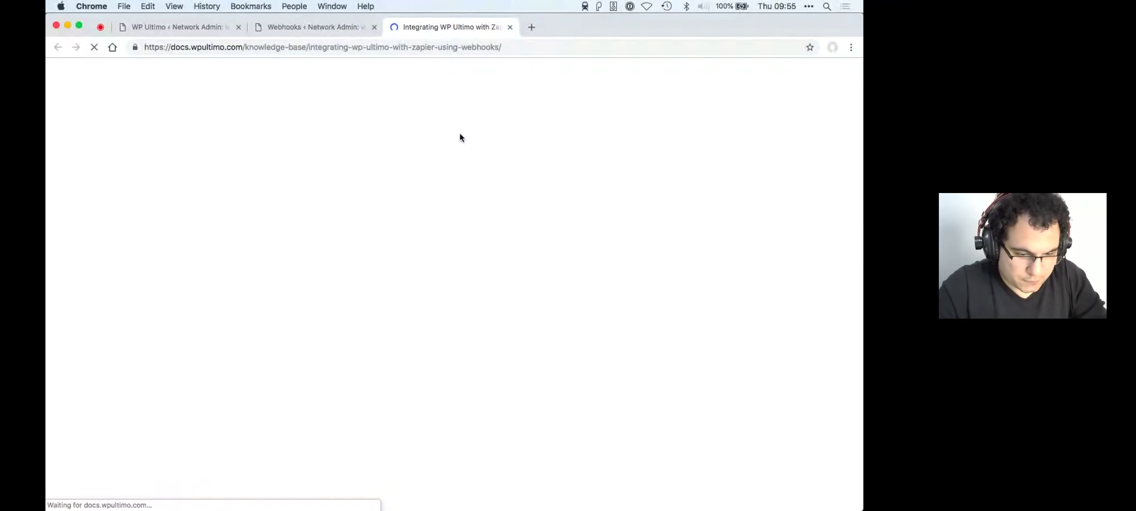
scroll(455, 345, down, 4)
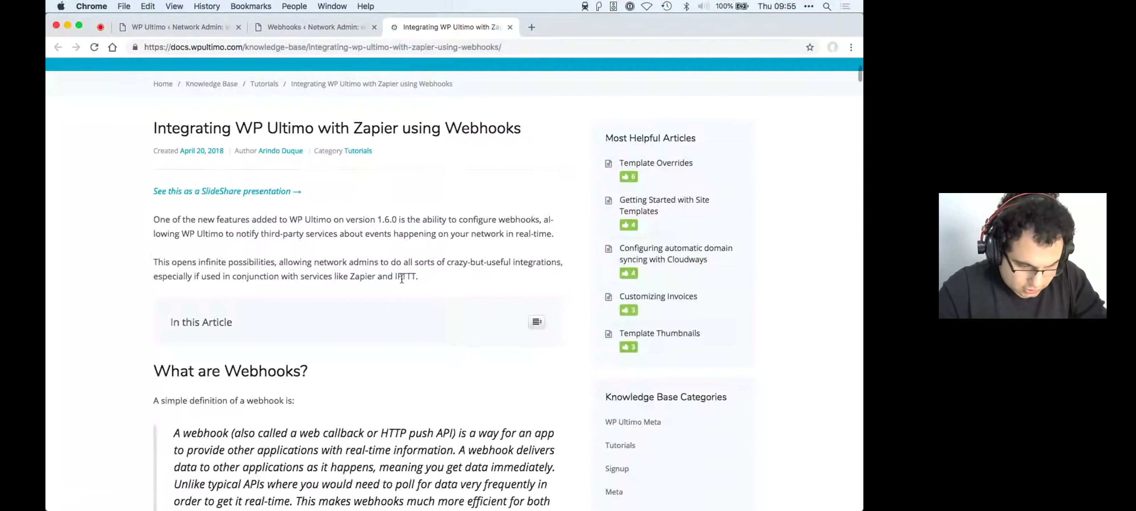
scroll(401, 279, down, 20)
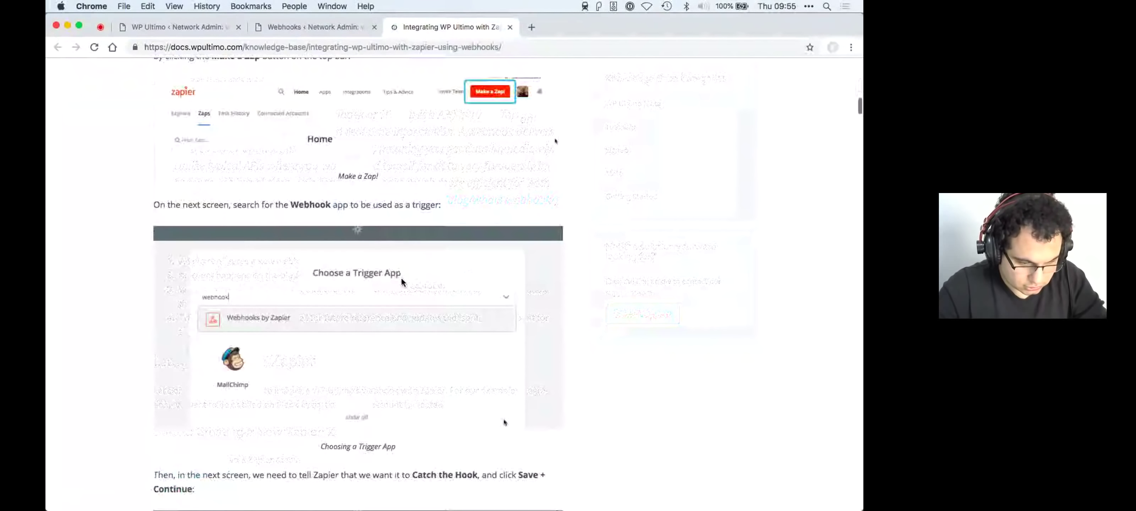
scroll(401, 277, up, 20)
scroll(401, 278, up, 4)
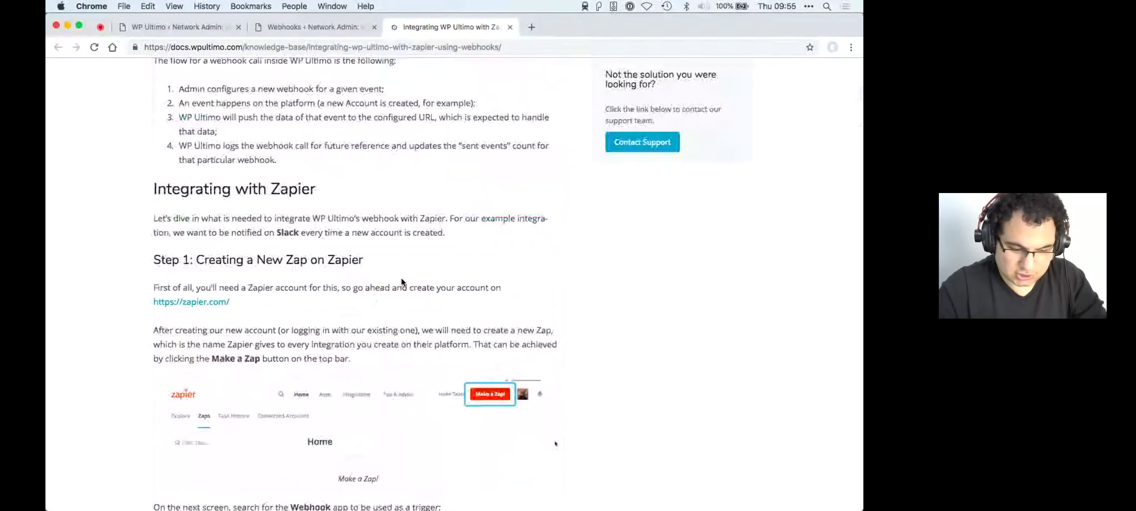
scroll(401, 281, up, 3)
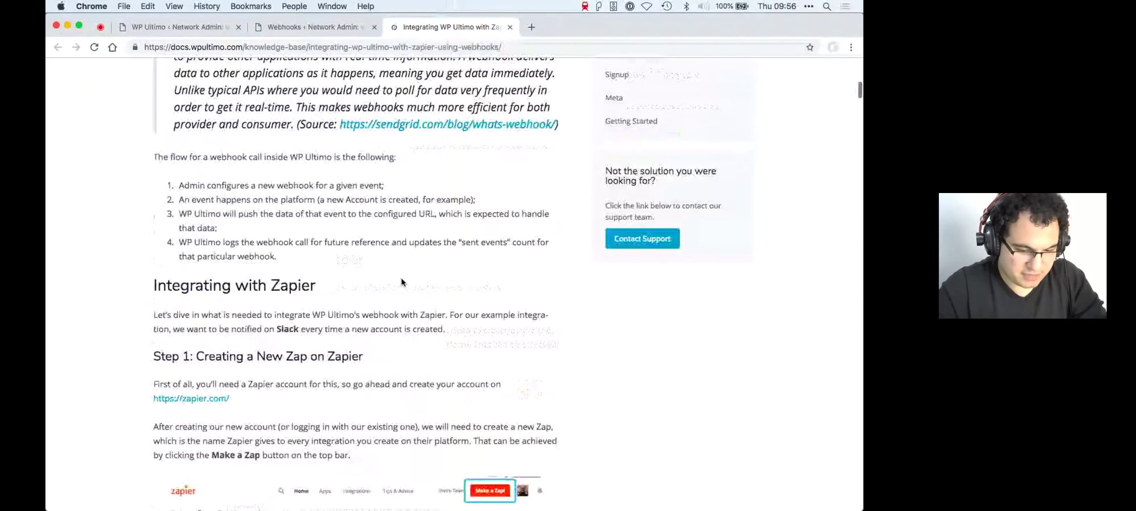
scroll(401, 281, down, 20)
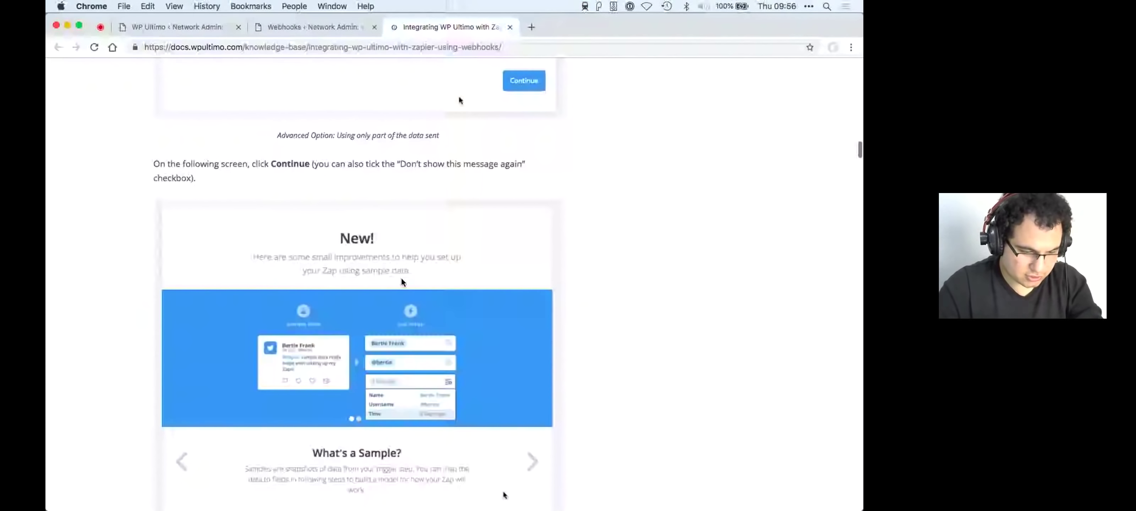
scroll(402, 282, down, 10)
scroll(401, 282, up, 20)
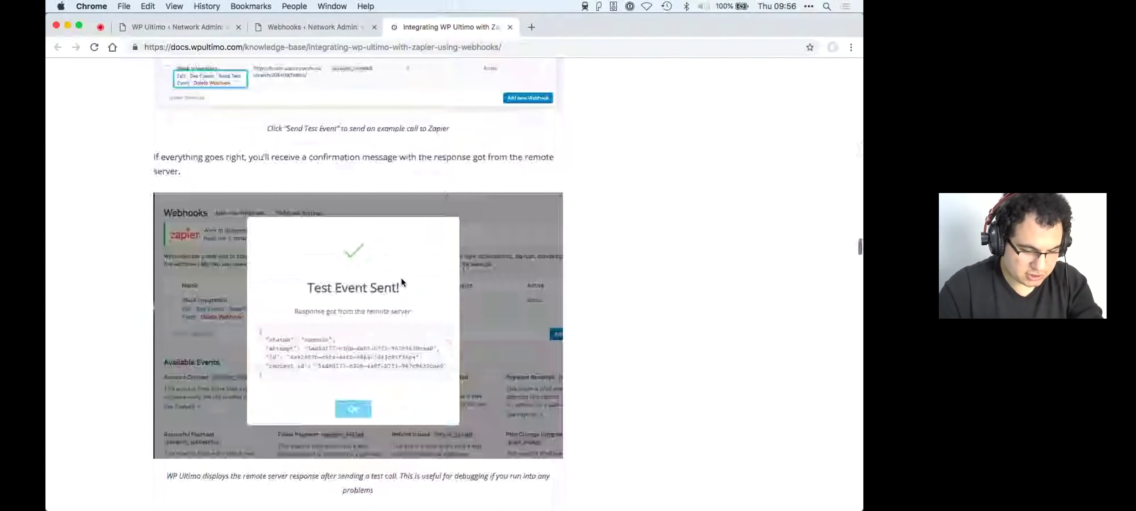
scroll(401, 281, up, 20)
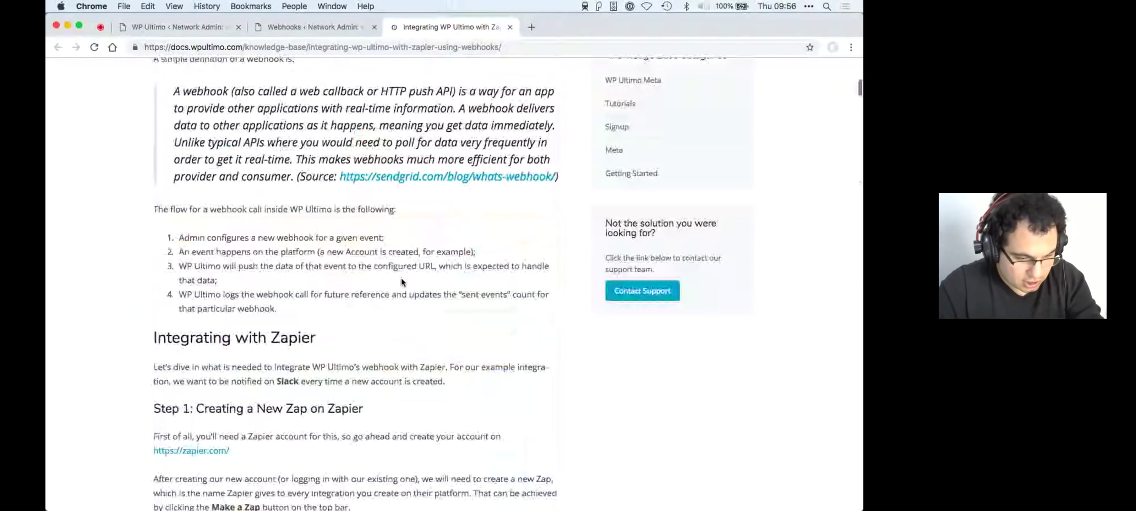
scroll(401, 282, up, 4)
scroll(401, 281, up, 6)
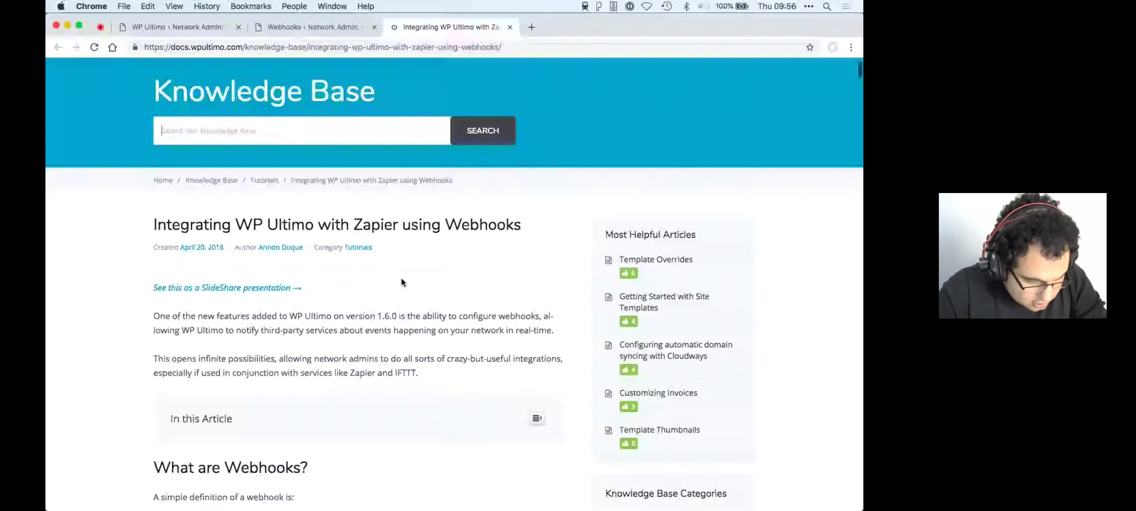
Search the Knowledge Base for 'zapier', read 'Integrating WP Ultimo with Zapier directly', then close it.
click(347, 131)
text(zapier)
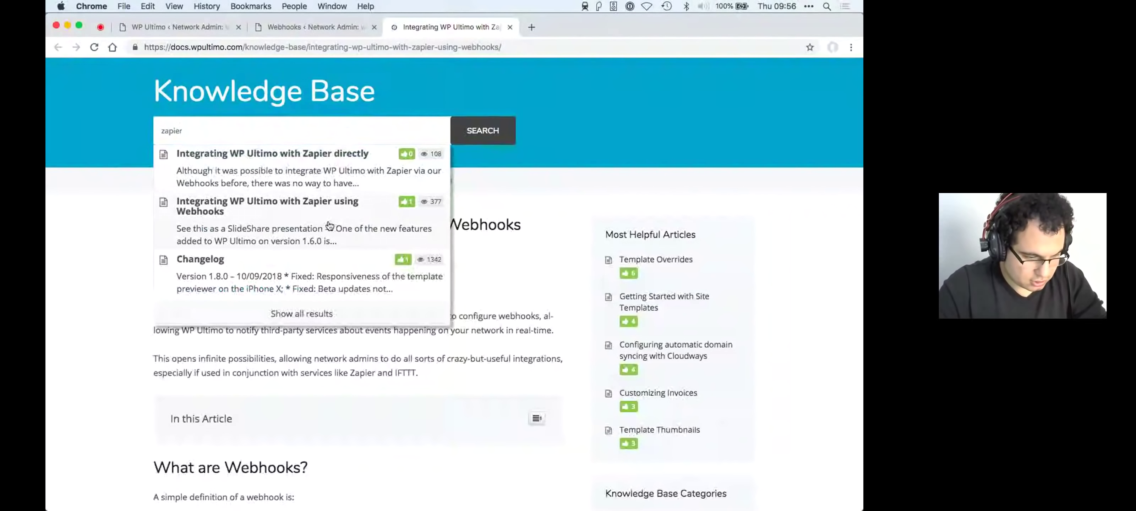
click(331, 177)
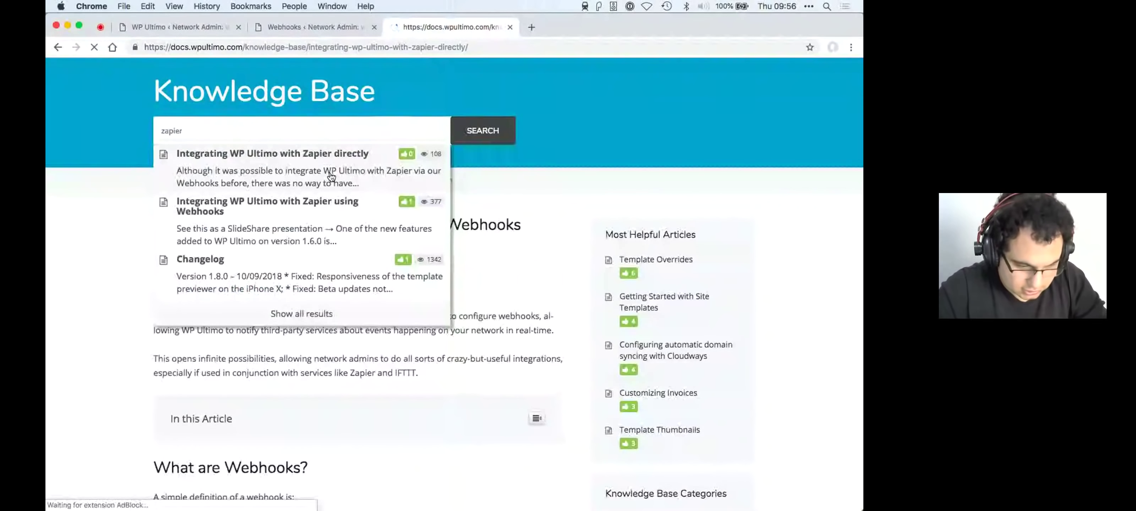
scroll(487, 338, down, 5)
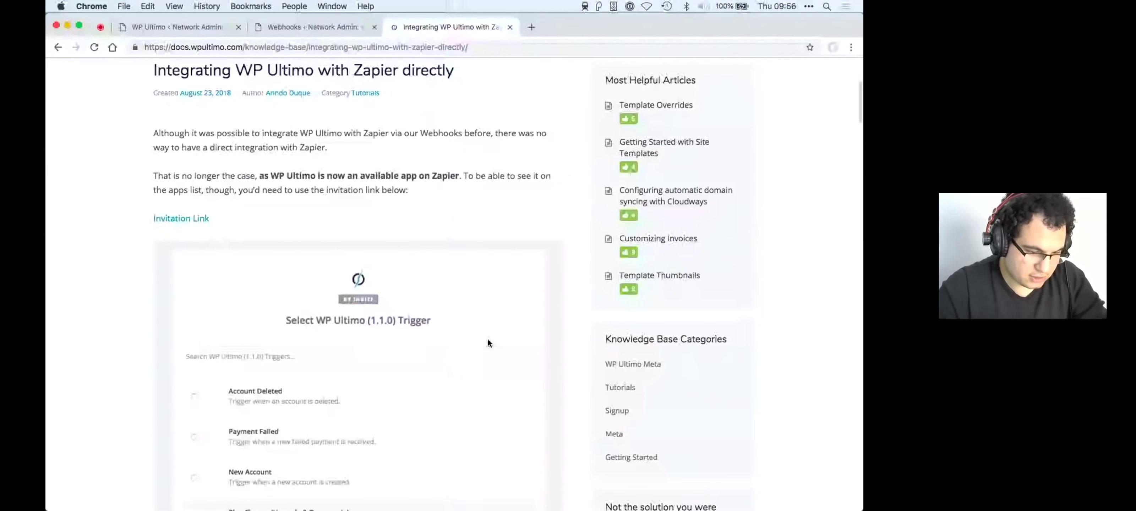
scroll(488, 343, down, 2)
scroll(173, 179, down, 3)
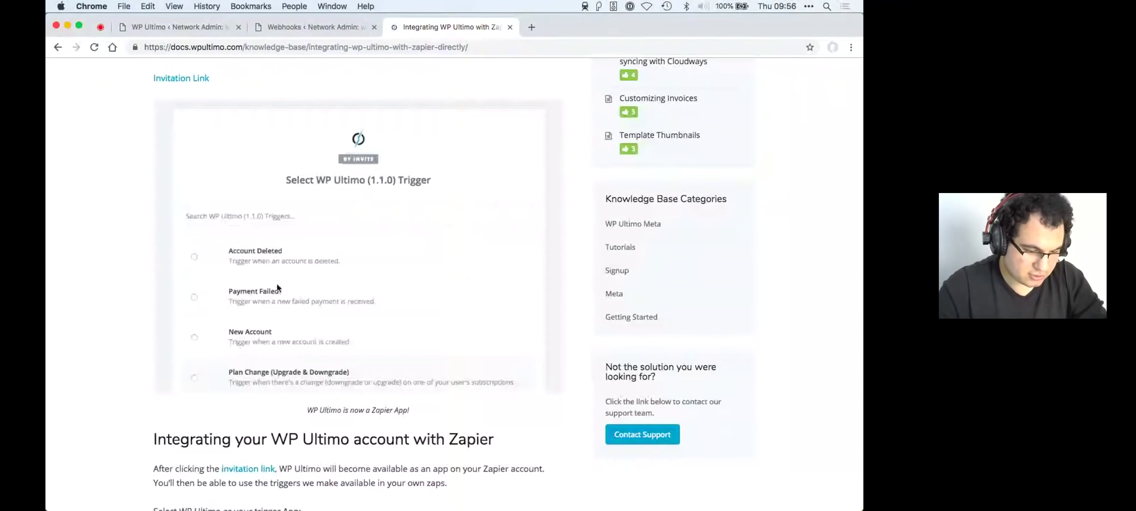
scroll(276, 283, down, 3)
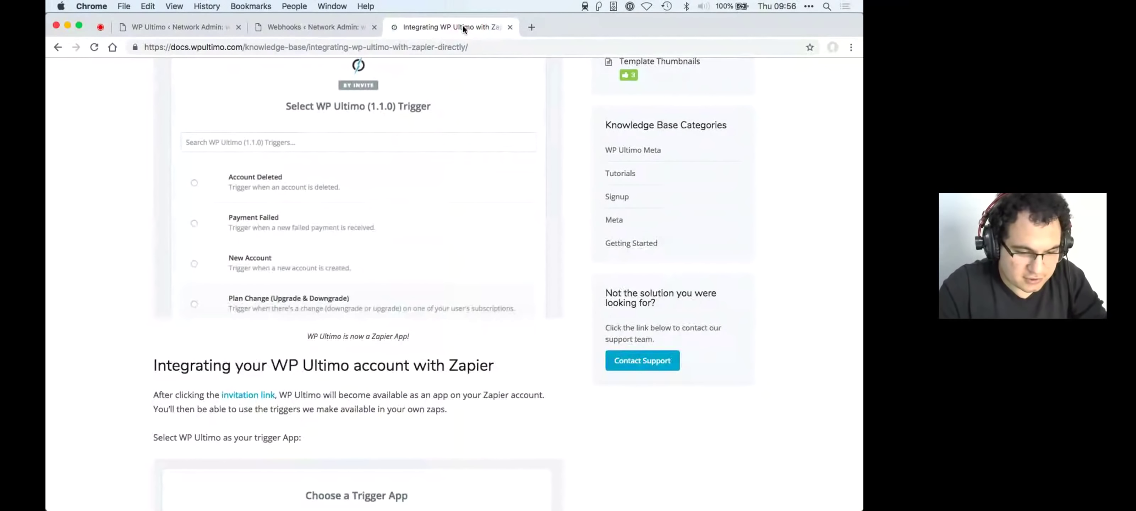
click(510, 27)
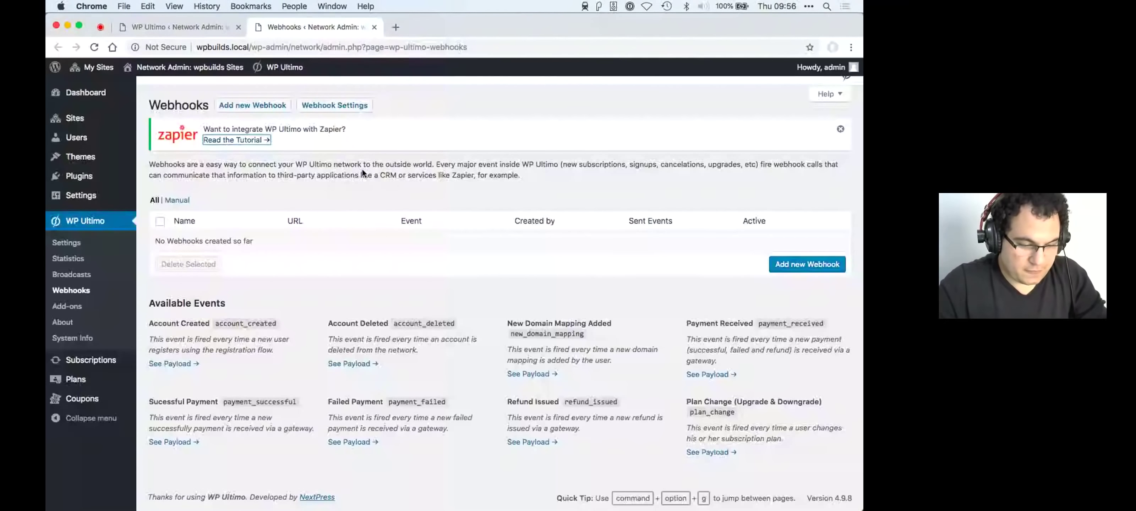
Close the Webhooks page and review the Tools settings, highlighting the Log API calls option.
click(374, 27)
scroll(453, 317, down, 2)
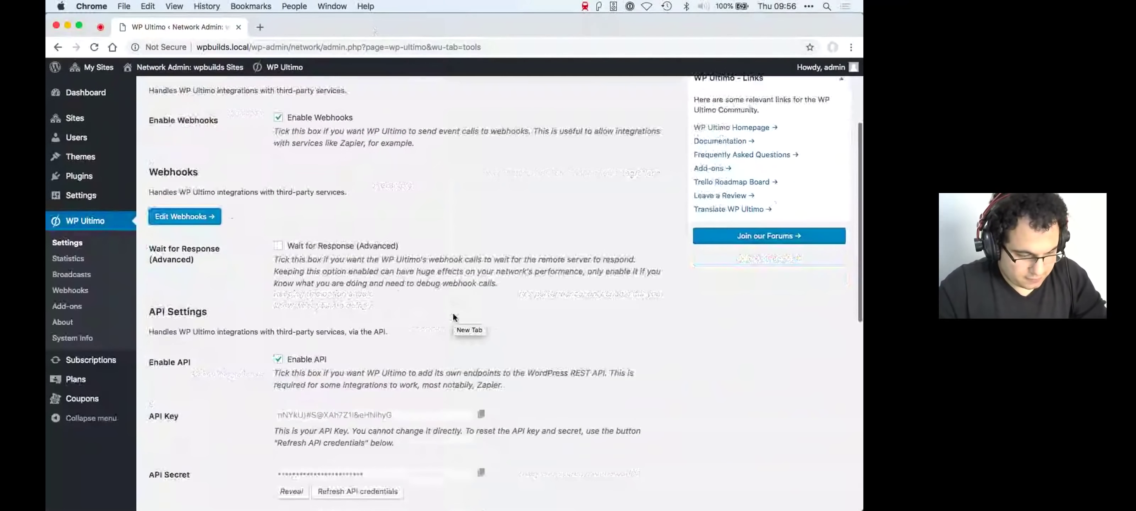
scroll(453, 317, down, 8)
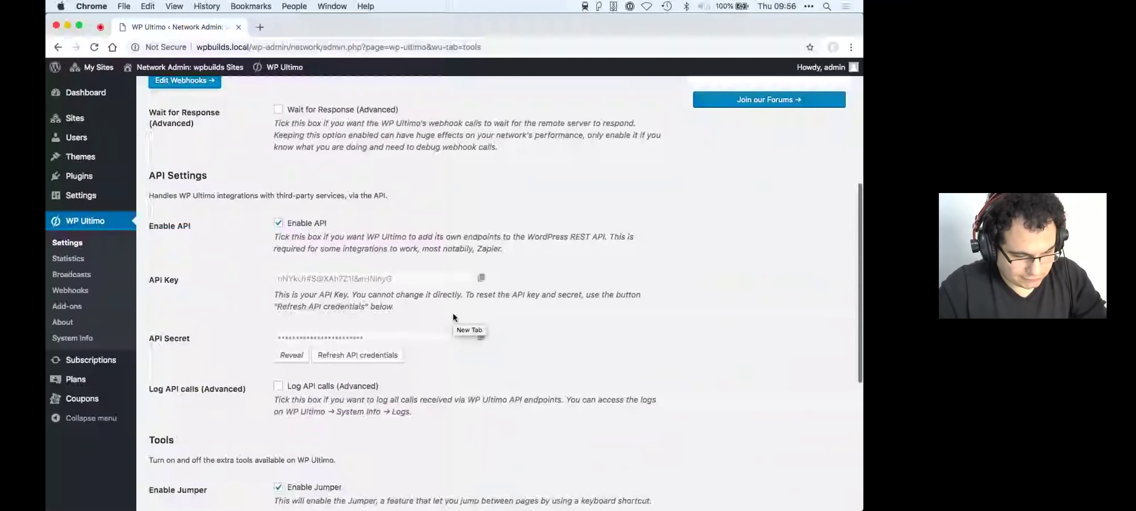
scroll(453, 316, up, 1)
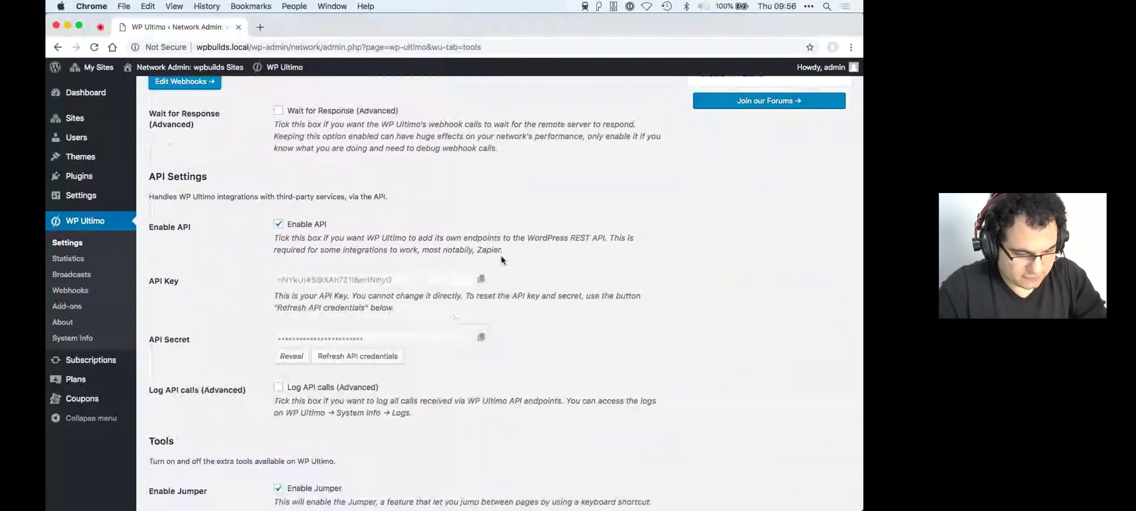
scroll(501, 255, down, 4)
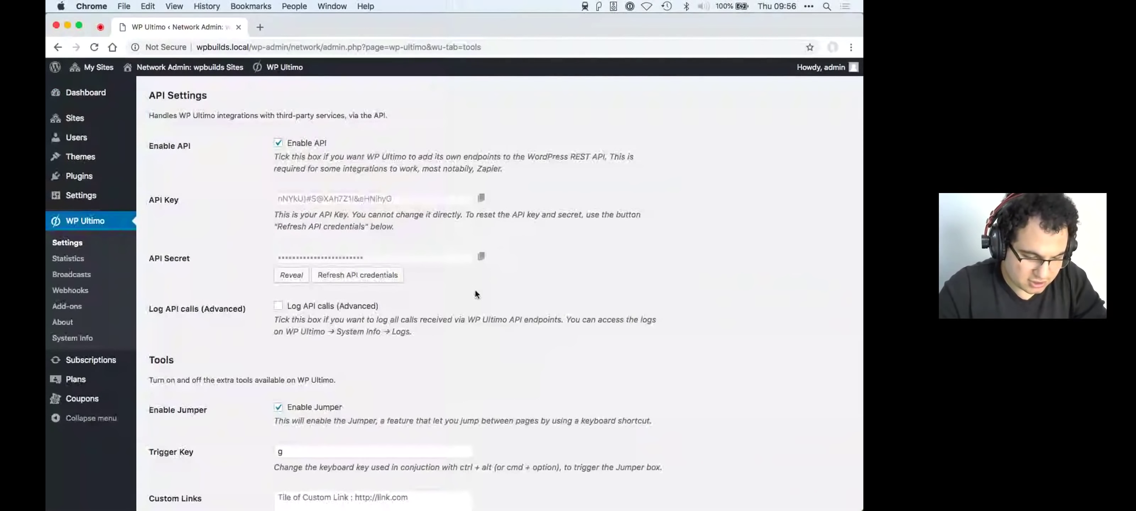
drag(412, 332, 253, 285)
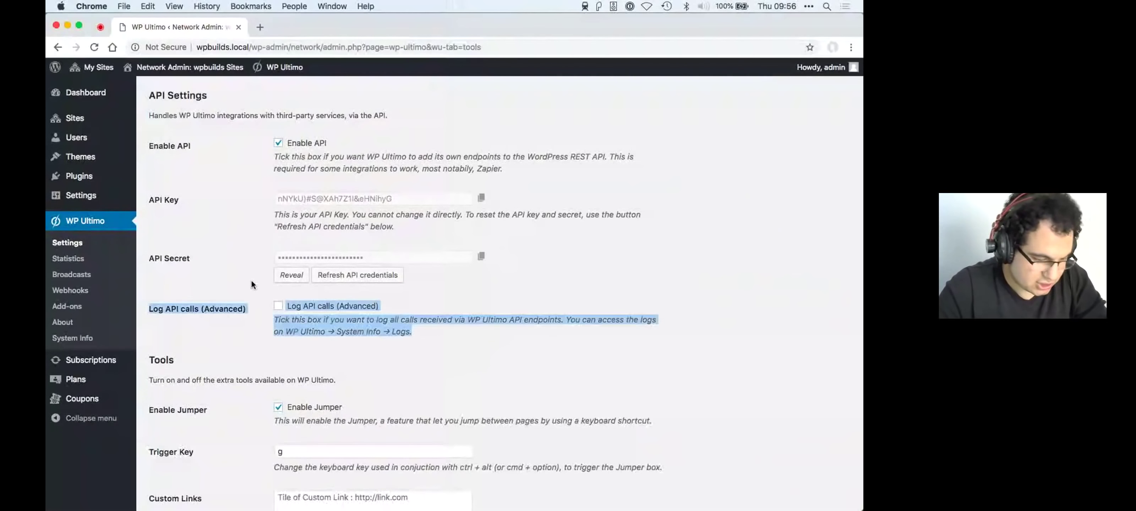
click(538, 281)
Check the Jumper options and footer Quick Tip, then focus the Trigger Key field (g).
scroll(538, 282, down, 4)
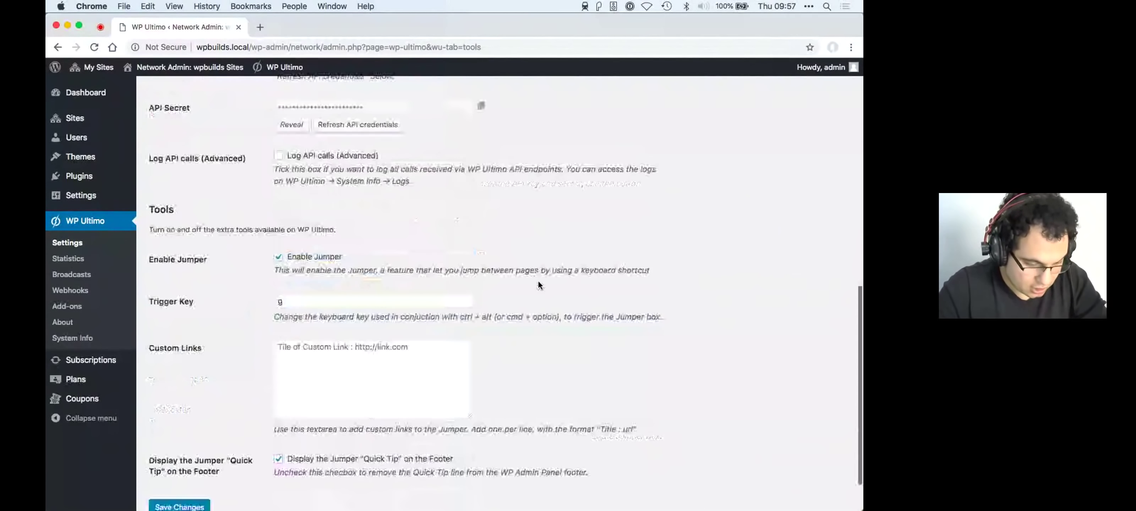
scroll(538, 285, down, 2)
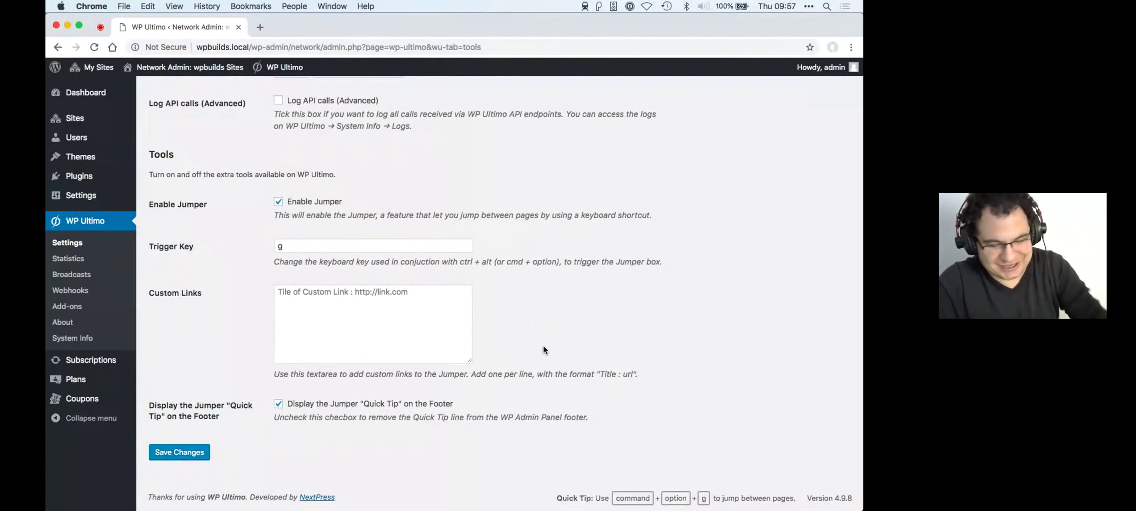
scroll(618, 419, down, 1)
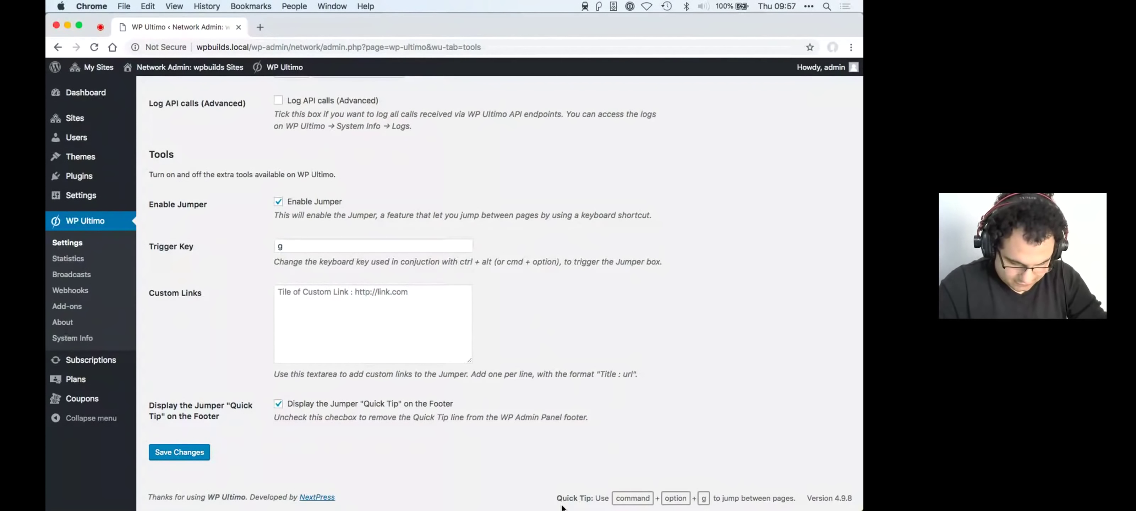
triple_click(562, 507)
click(597, 509)
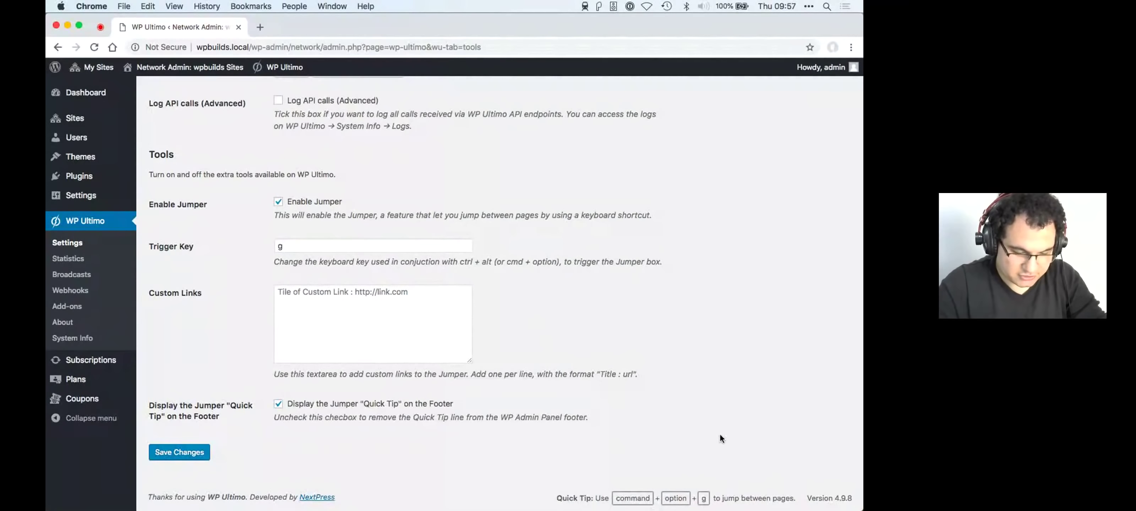
click(289, 251)
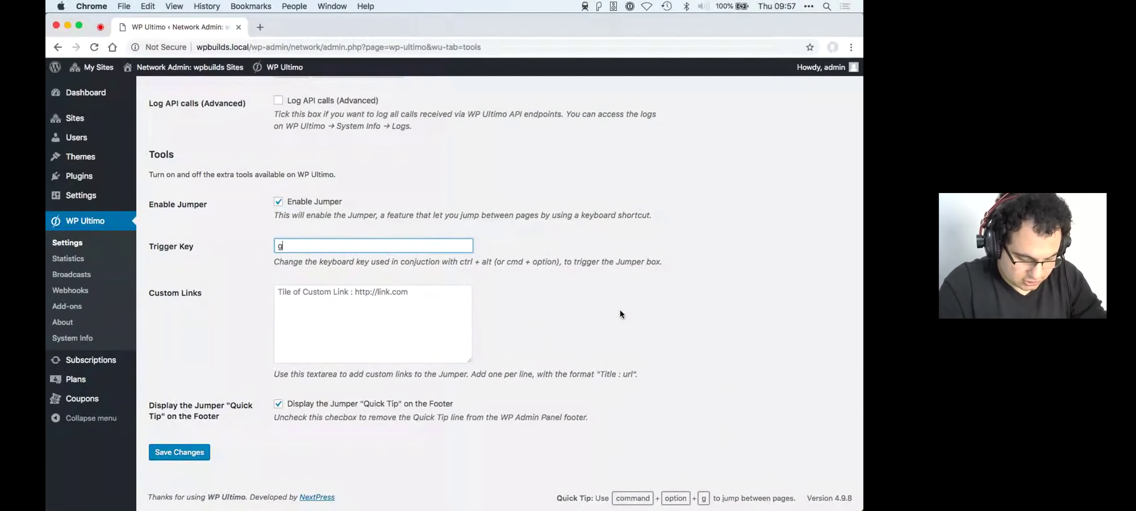
Use the Jumper to go to the Main Site Dashboard.
key(super+alt+g)
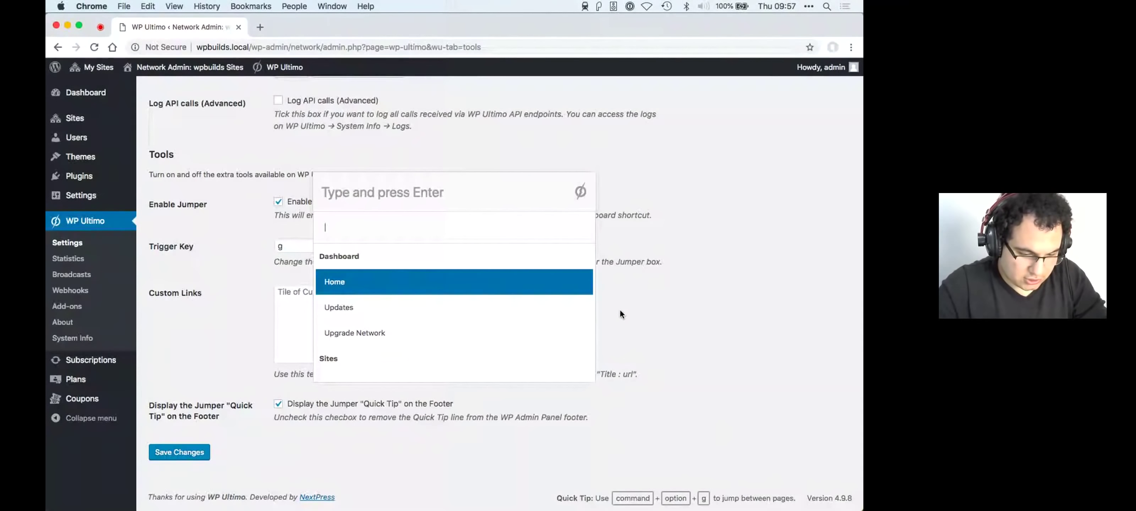
text(main)
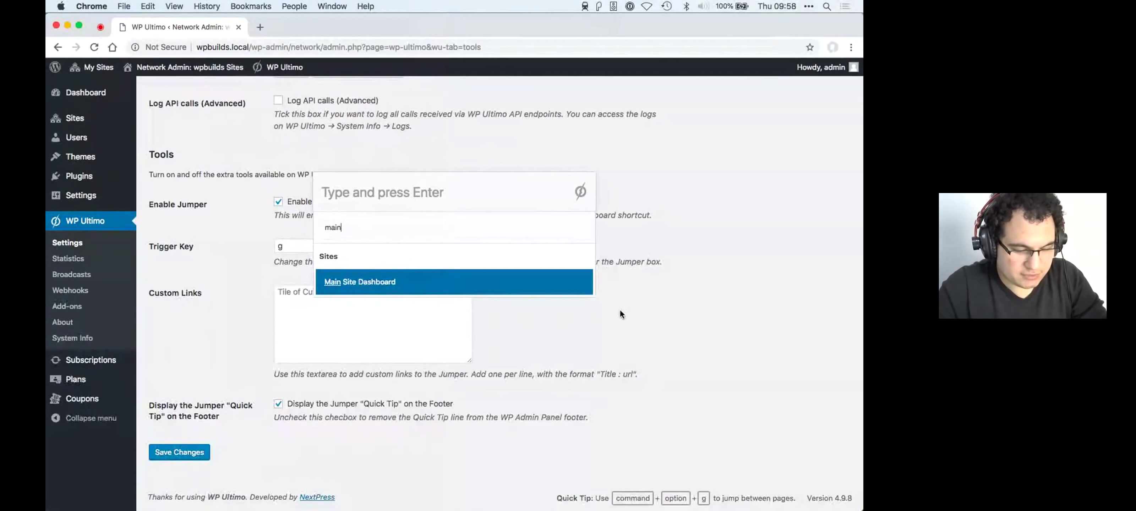
key(super+a)
key(BackSpace)
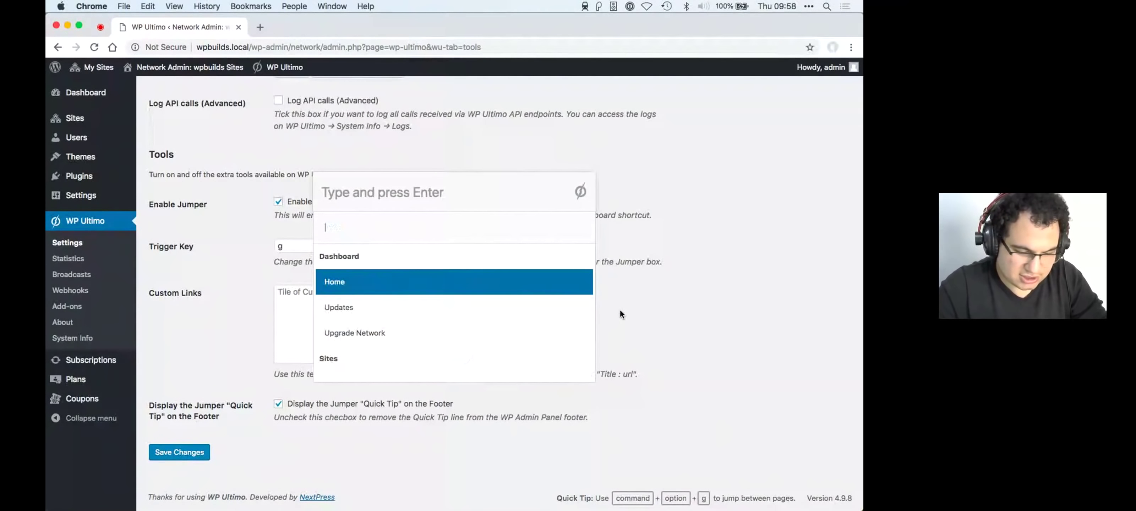
key(Escape)
key(super+alt+g)
text(m)
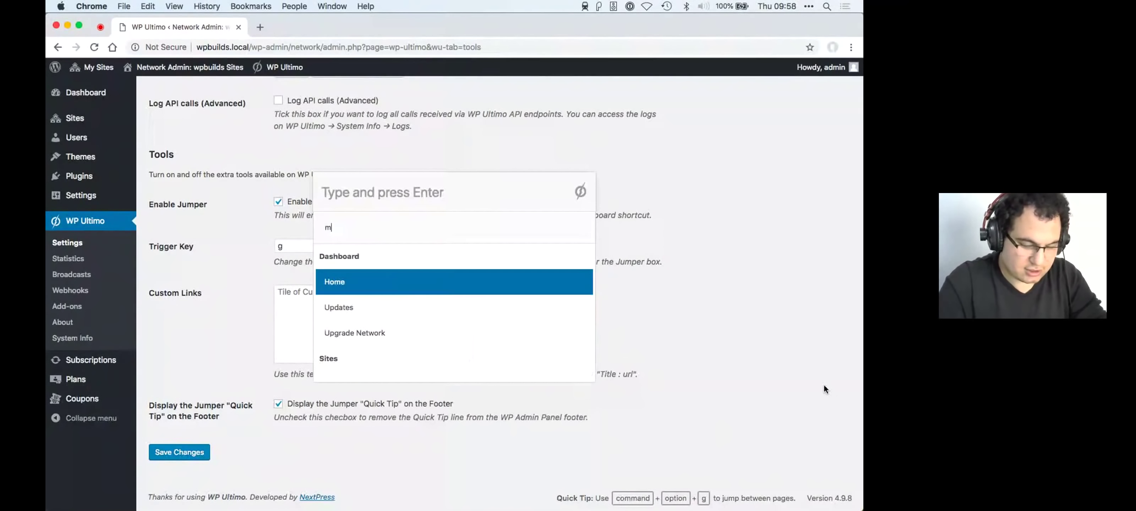
key(Return)
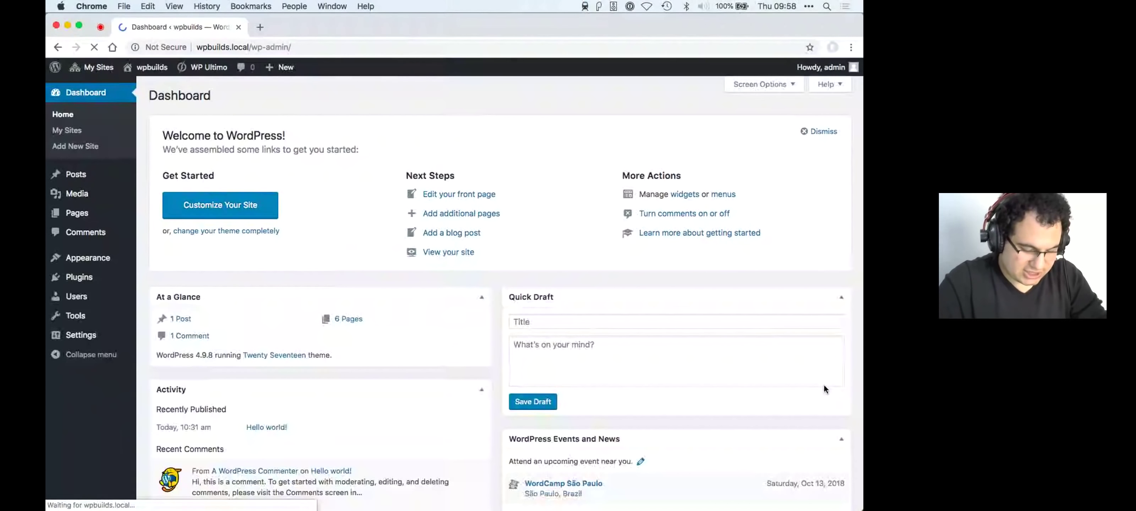
Search the Jumper for 'wp' and jump to Settings: Styling.
key(super+alt+g)
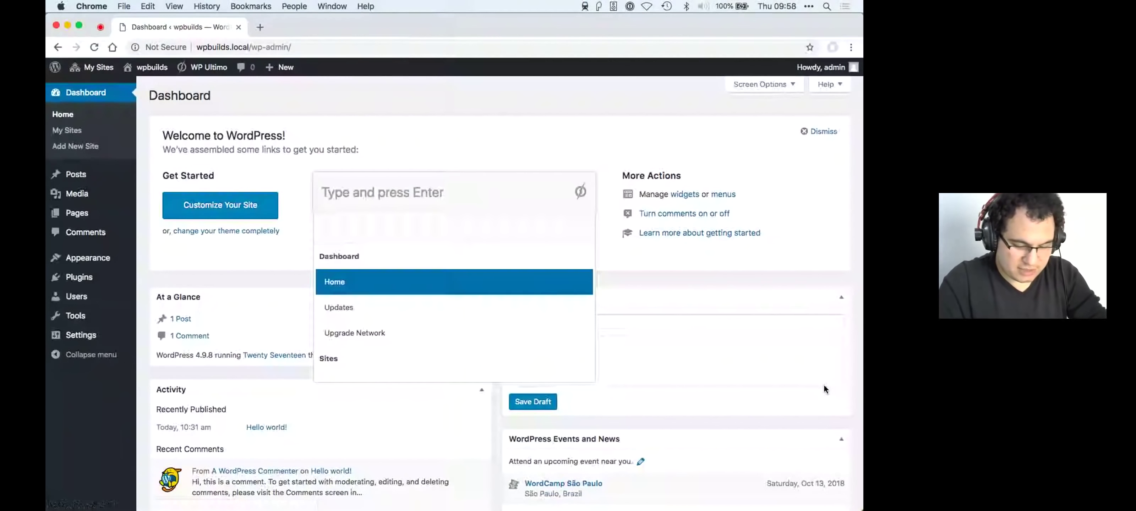
text(tool)
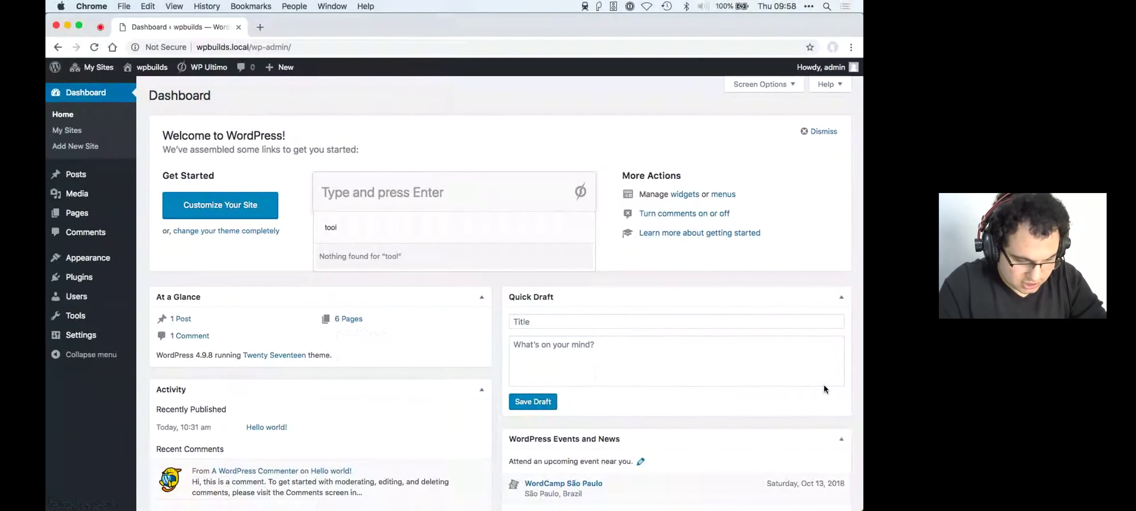
key(BackSpace)
key(BackSpace)
key(BackSpace)
key(BackSpace)
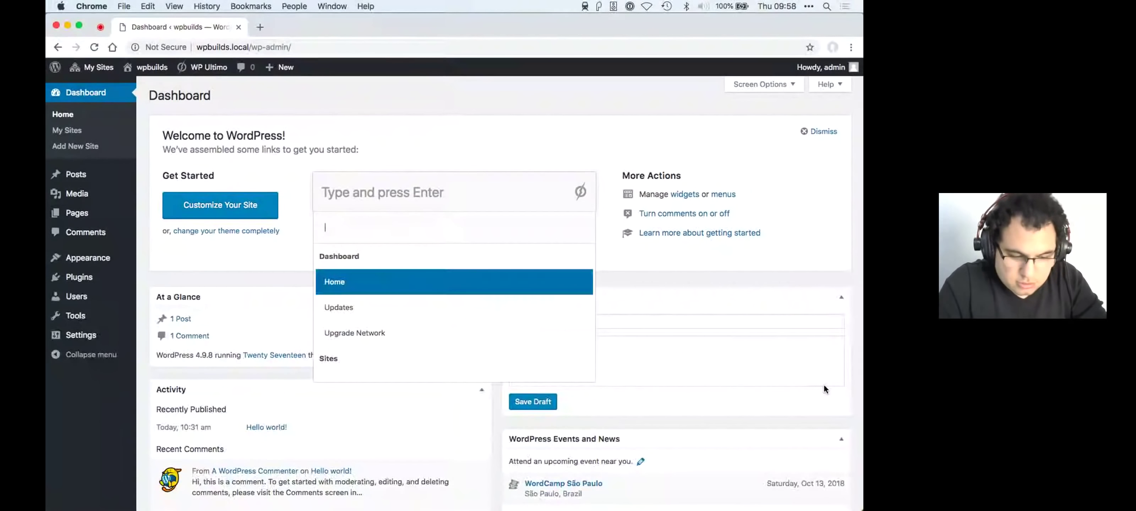
text(wp)
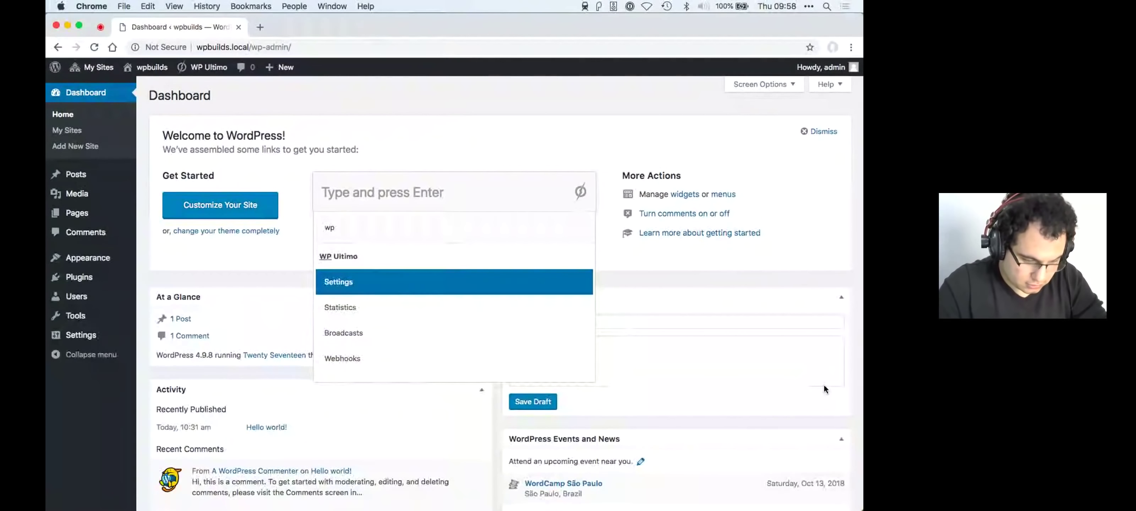
scroll(459, 340, down, 5)
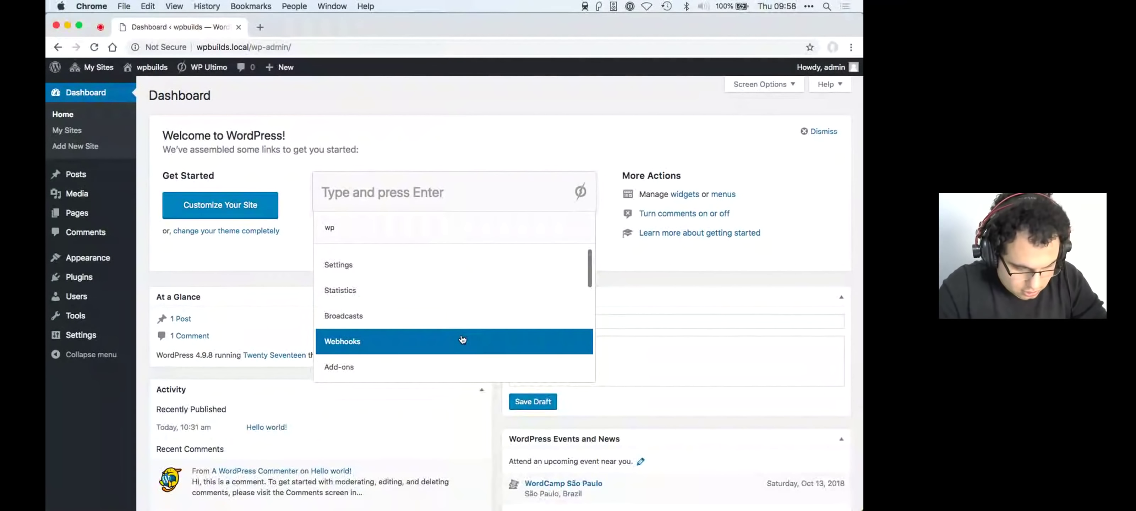
scroll(459, 340, up, 1)
scroll(459, 340, down, 6)
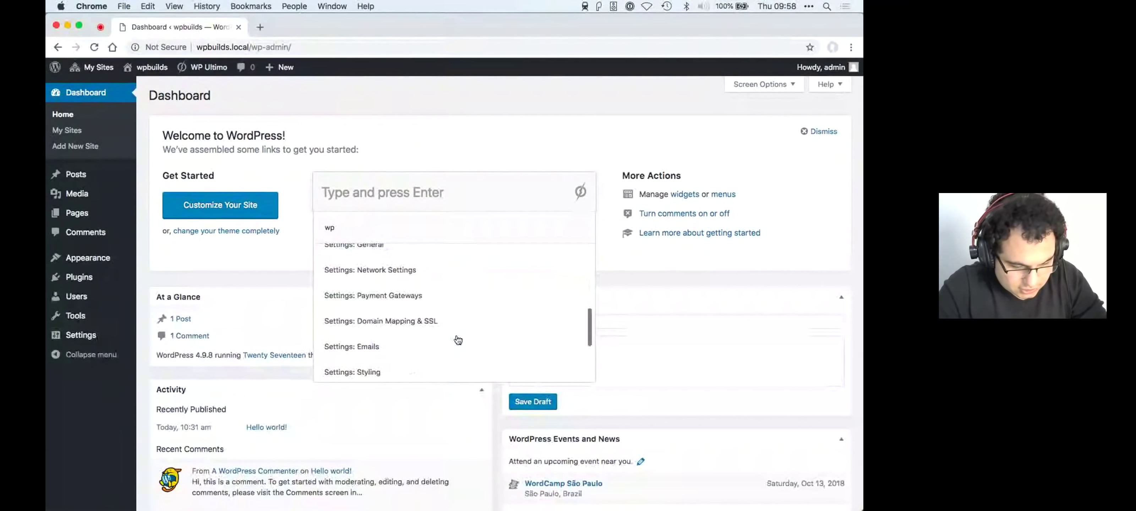
scroll(458, 340, down, 1)
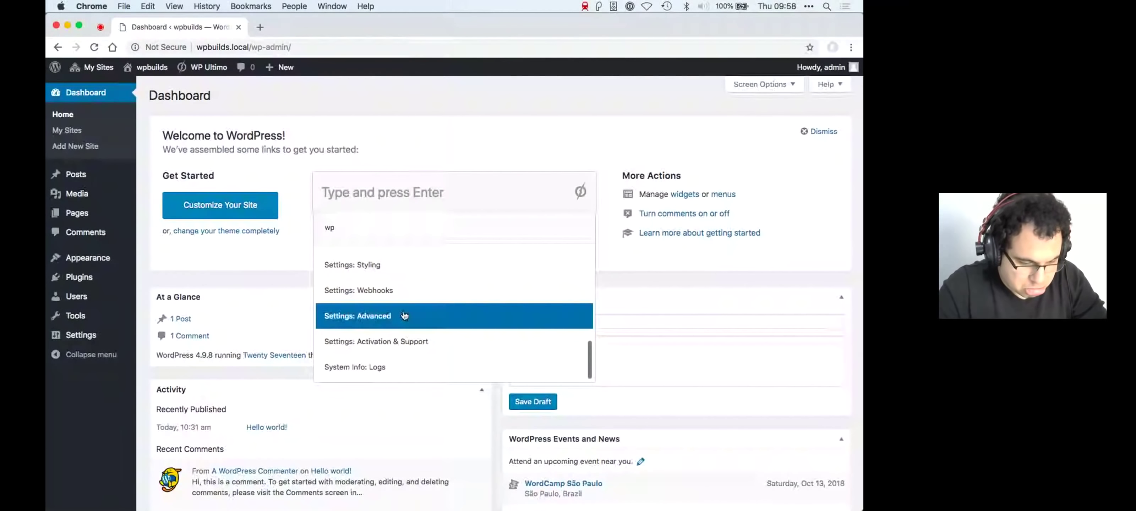
click(389, 263)
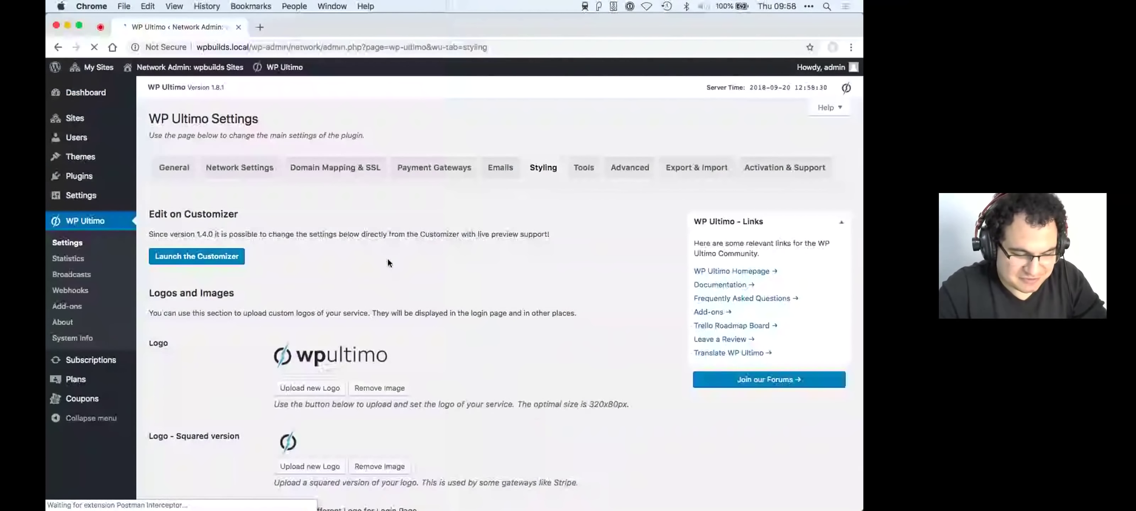
click(590, 171)
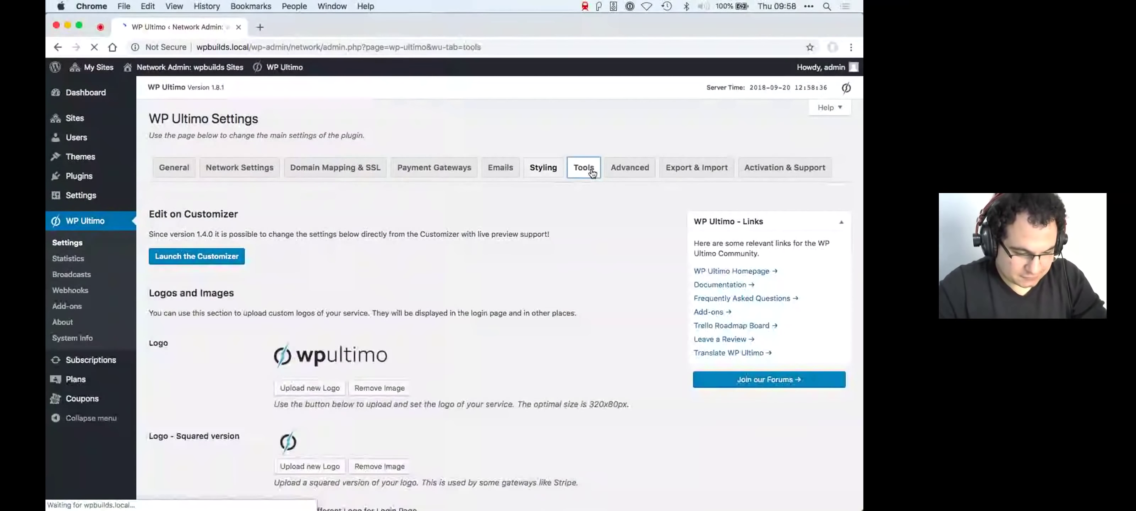
scroll(577, 370, down, 15)
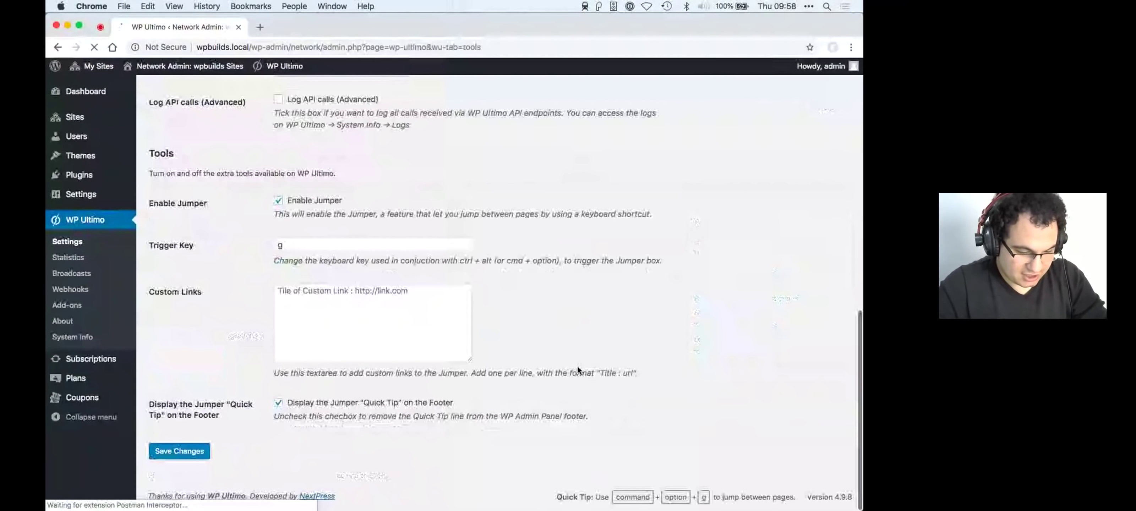
click(382, 324)
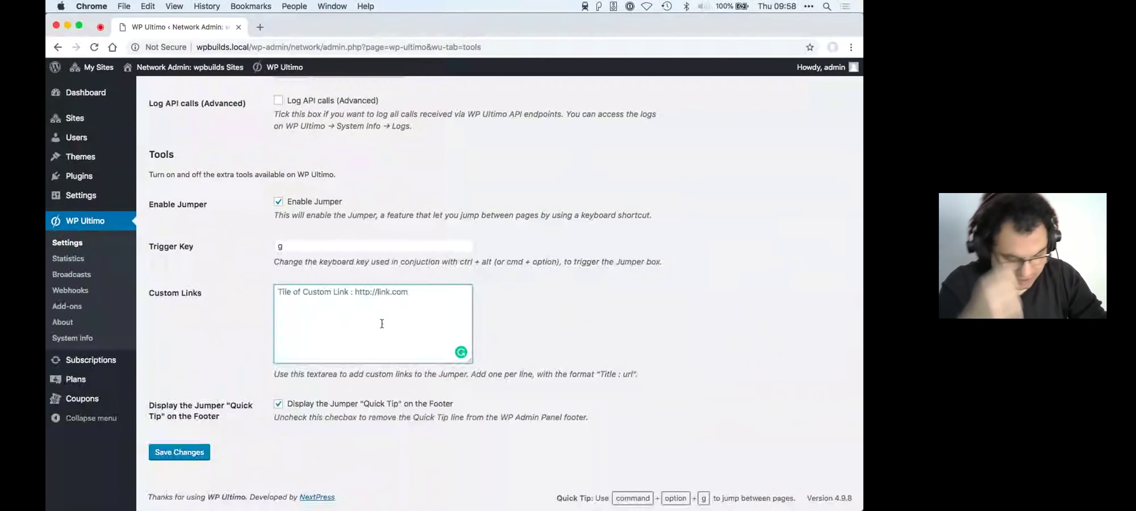
text(WP ENgine)
key(BackSpace)
key(BackSpace)
key(BackSpace)
key(BackSpace)
key(BackSpace)
key(BackSpace)
text(n)
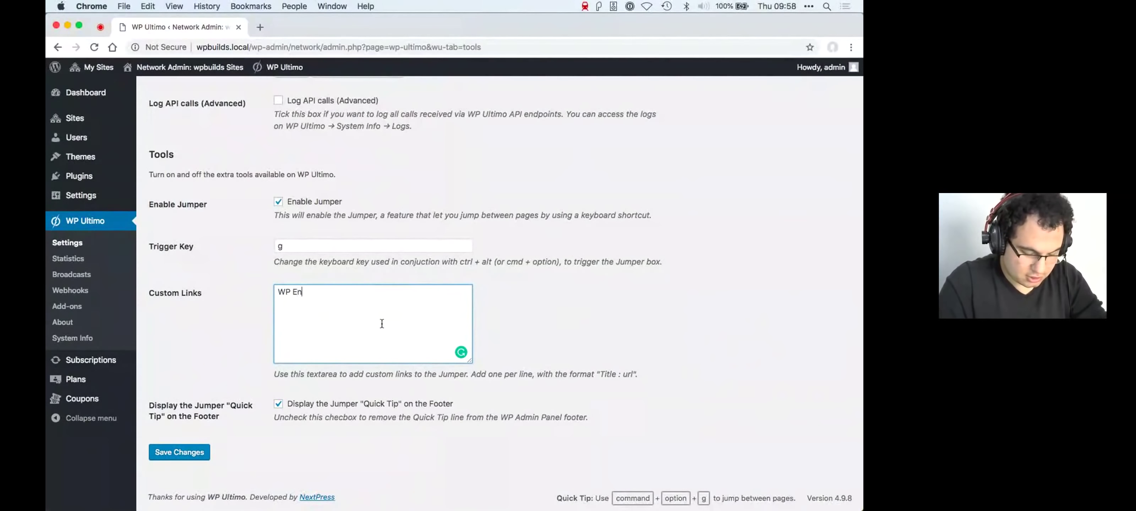
text(gine Dashb)
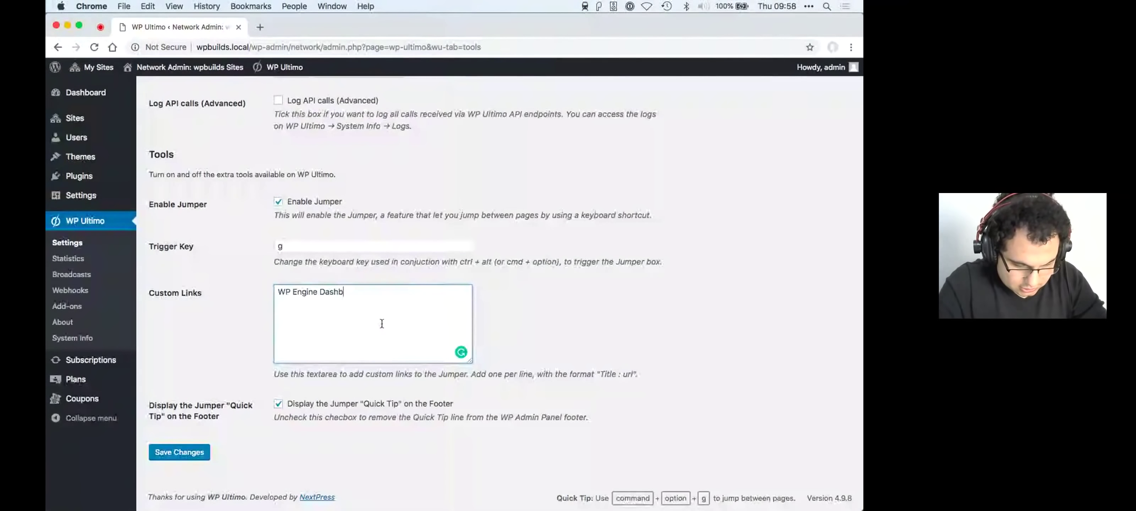
text(oard)
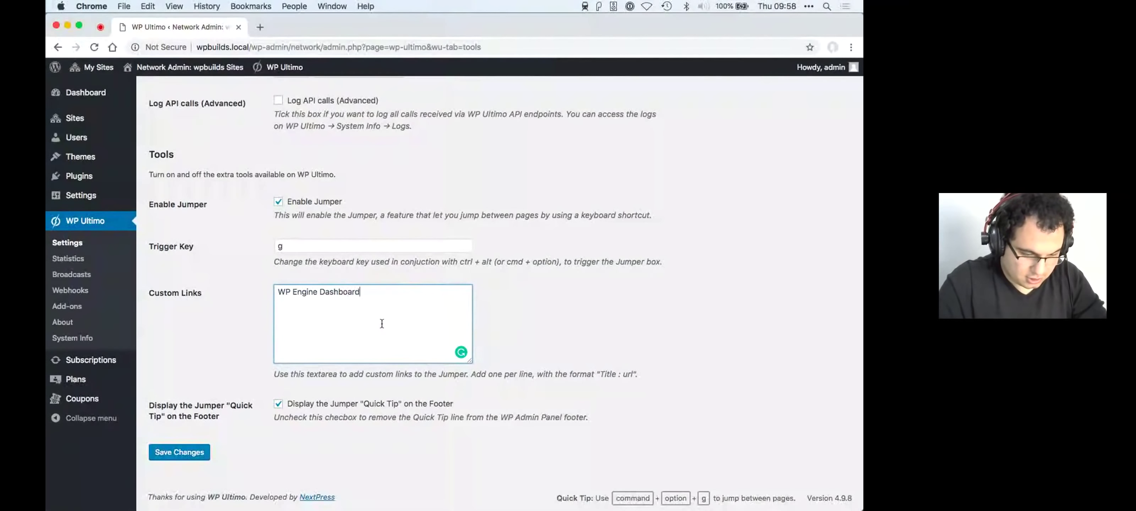
text(: https:)
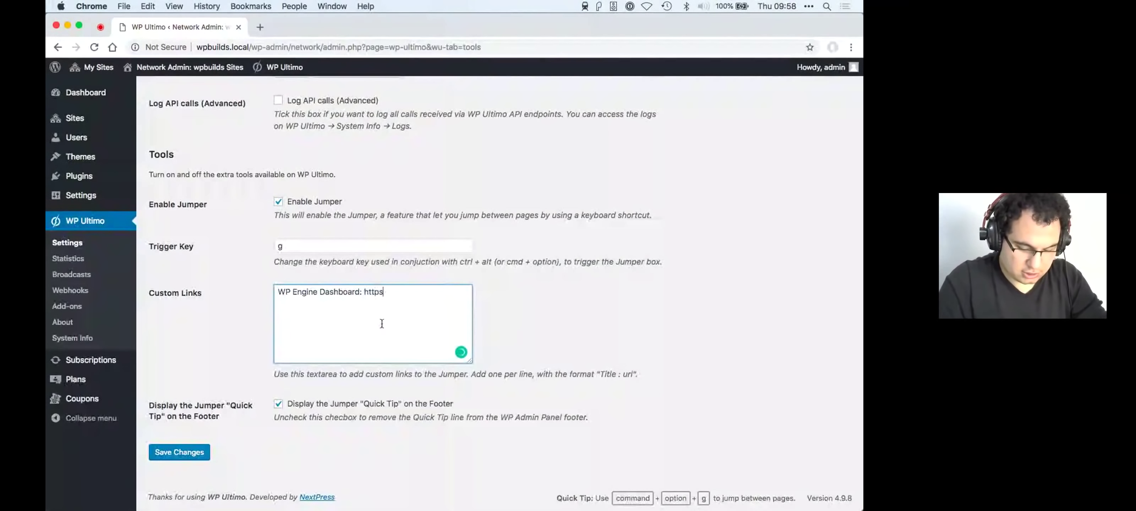
key(Left)
key(Left)
key(Left)
key(Left)
key(Left)
key(Left)
text(https://w)
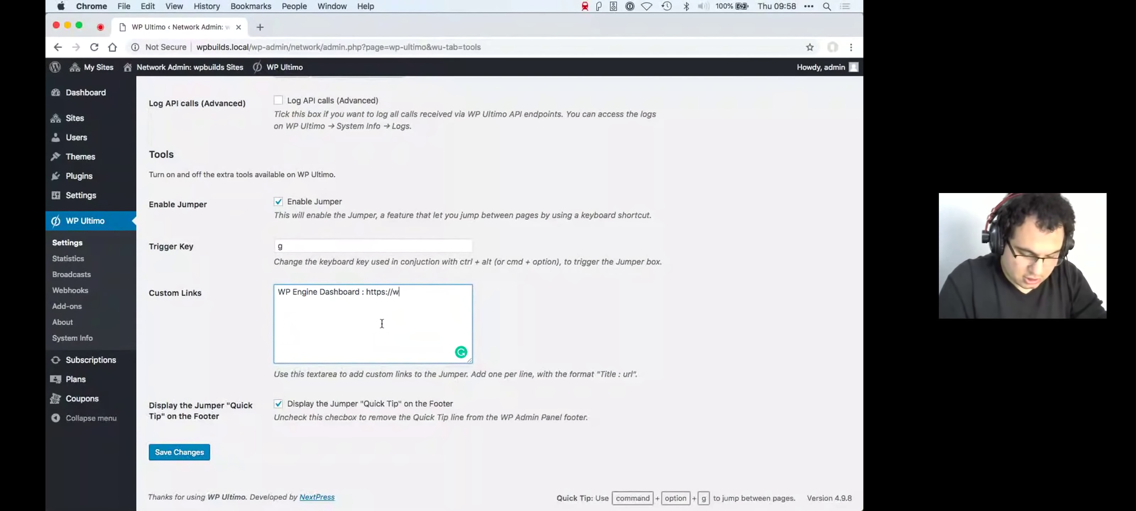
text(pengine.com)
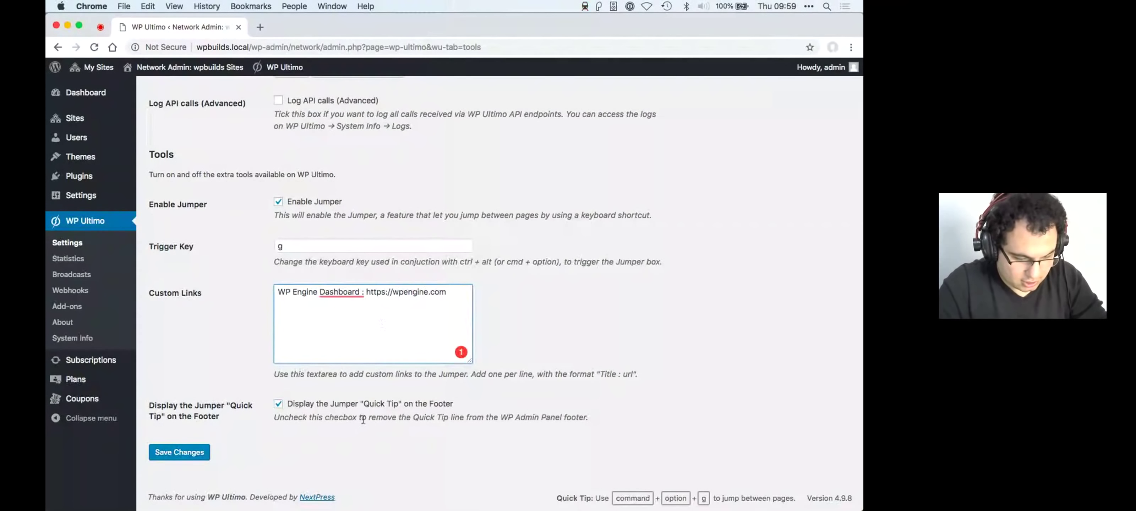
click(206, 449)
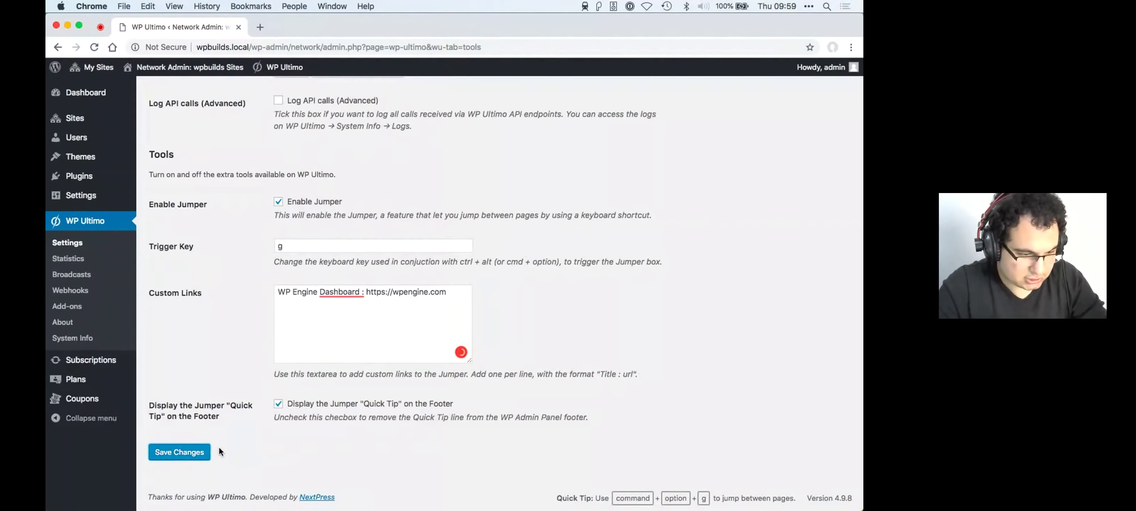
click(202, 459)
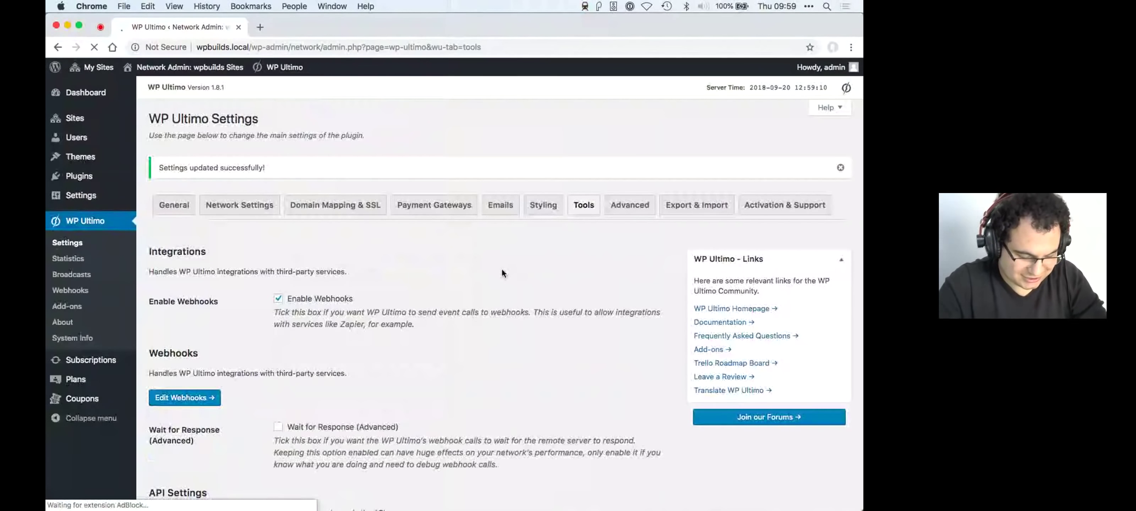
key(super+alt+space)
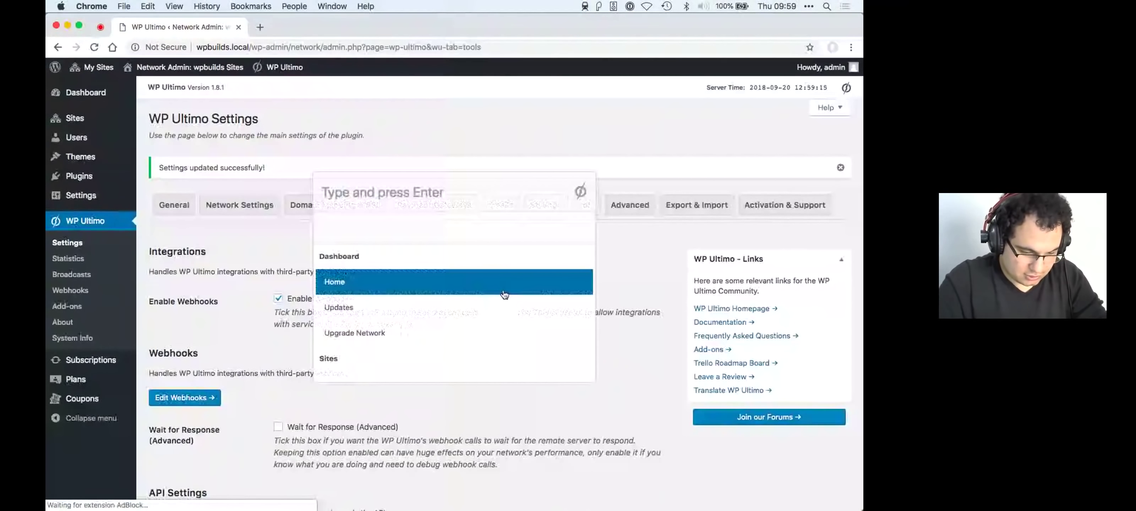
text(wp en)
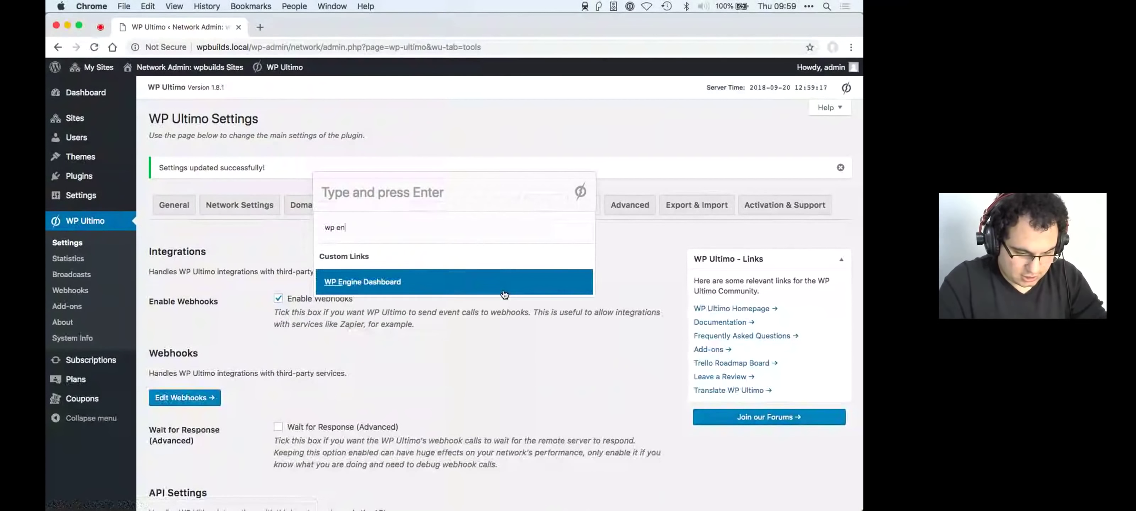
click(488, 287)
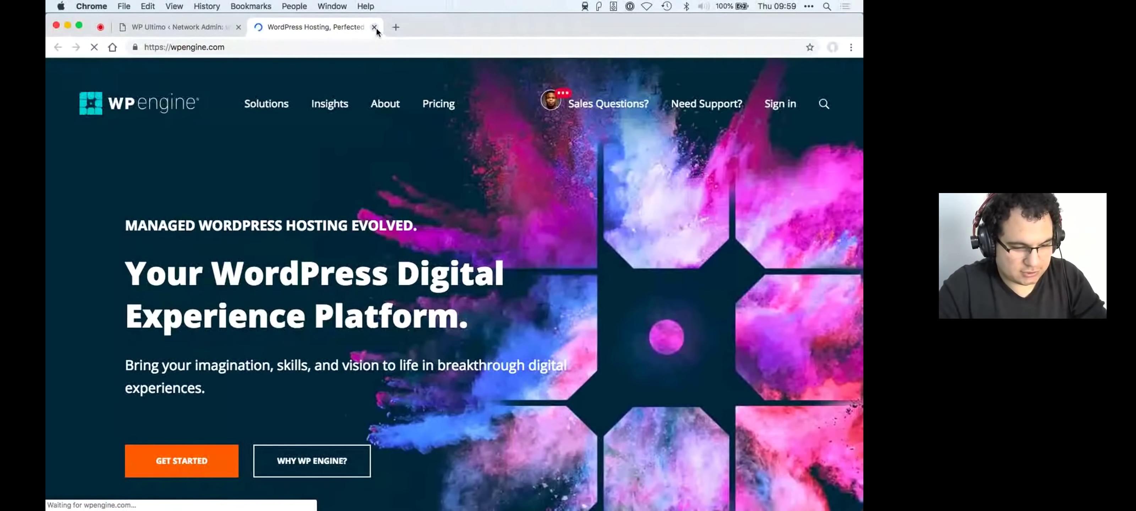
click(375, 27)
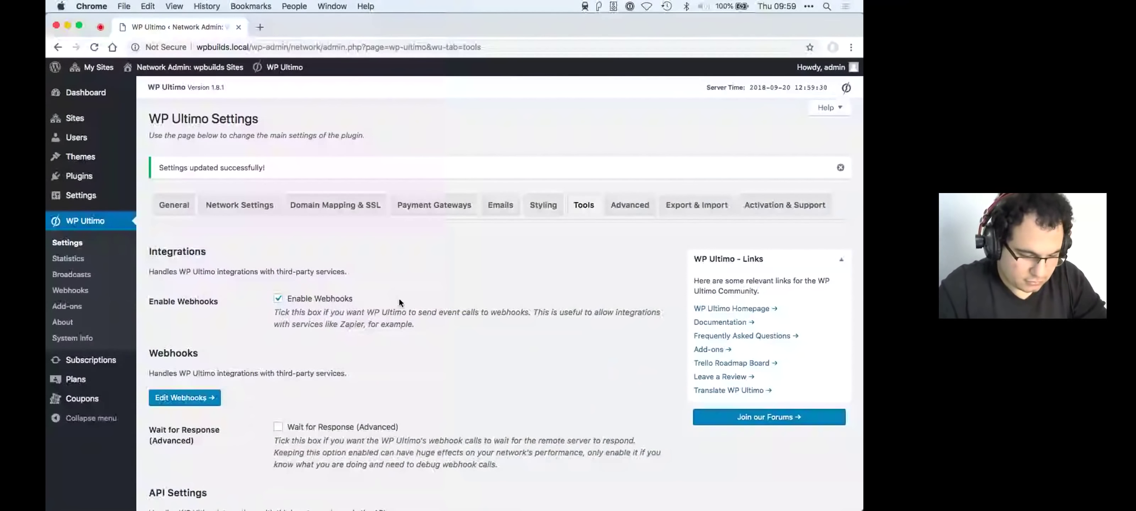
scroll(503, 293, down, 3)
scroll(502, 293, down, 3)
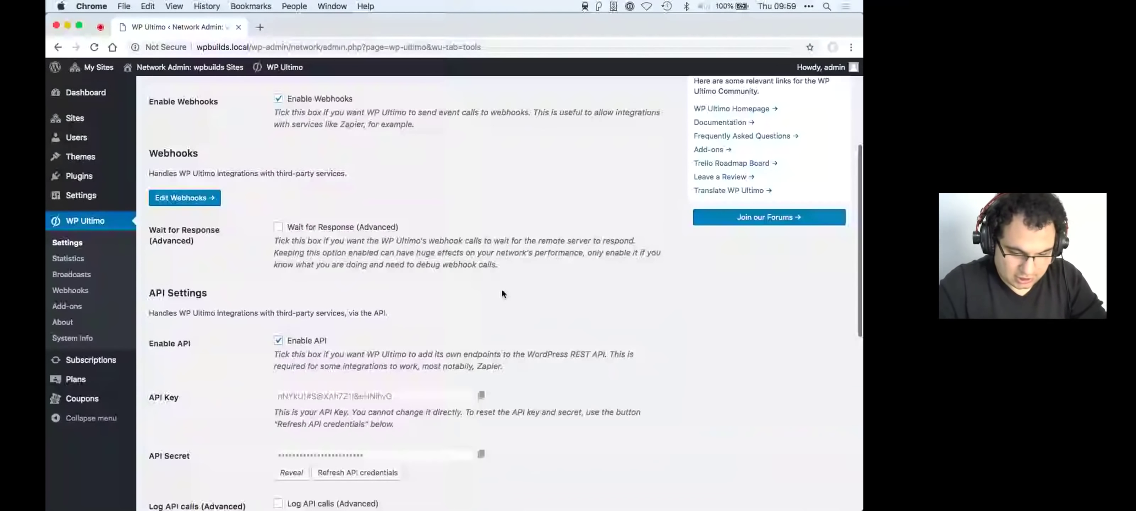
scroll(501, 288, up, 6)
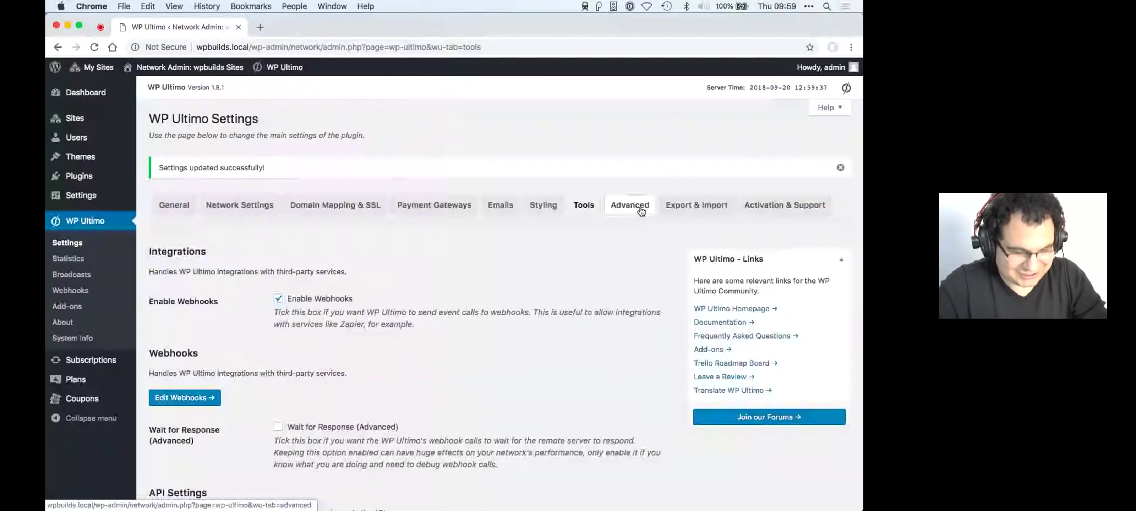
Tick then untick the three Advanced Cleaning Options, collapse the panel, and show Export & Import.
click(642, 209)
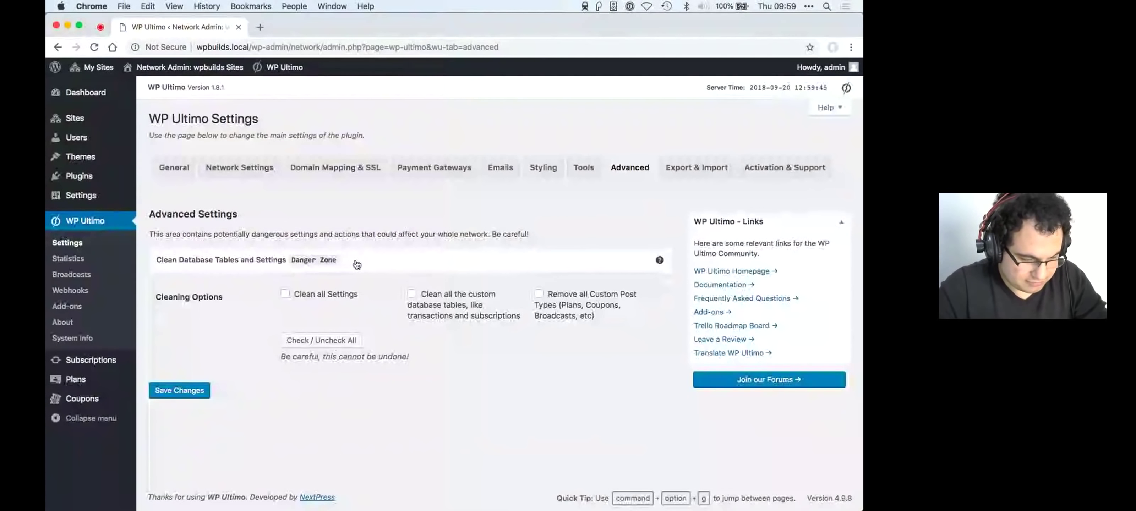
click(299, 299)
click(424, 295)
click(547, 295)
click(302, 296)
click(428, 304)
click(571, 304)
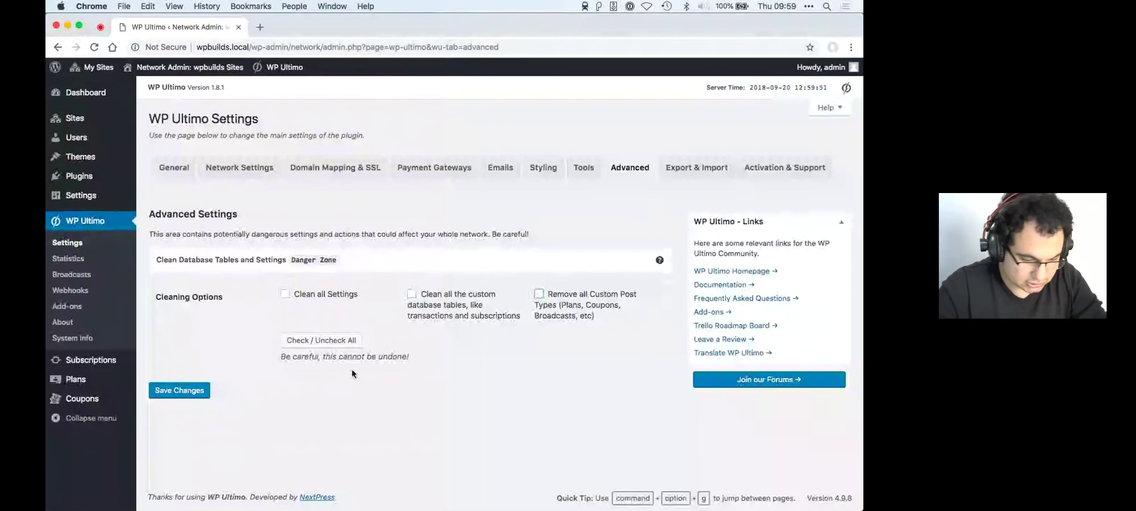
click(359, 268)
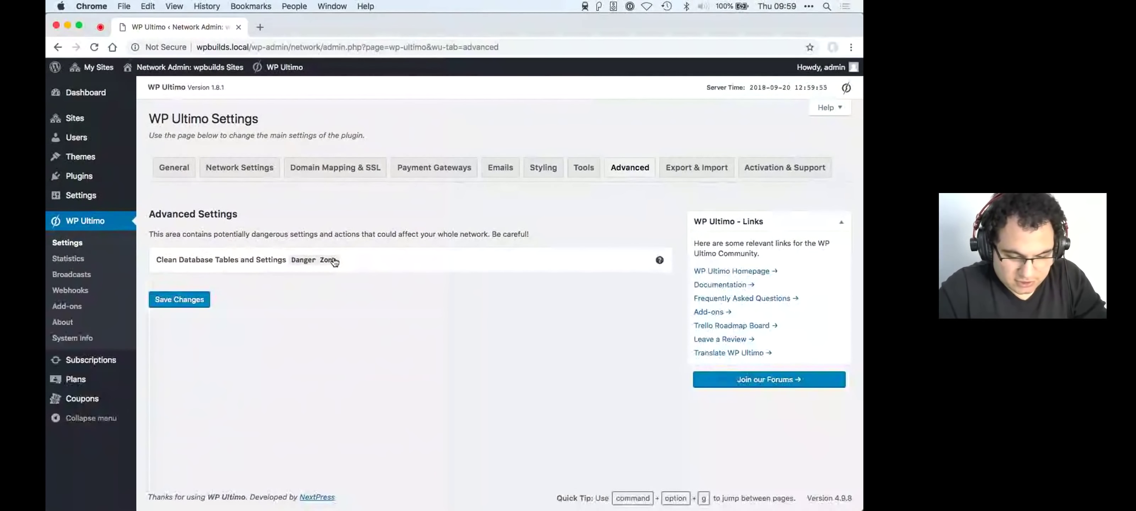
click(710, 168)
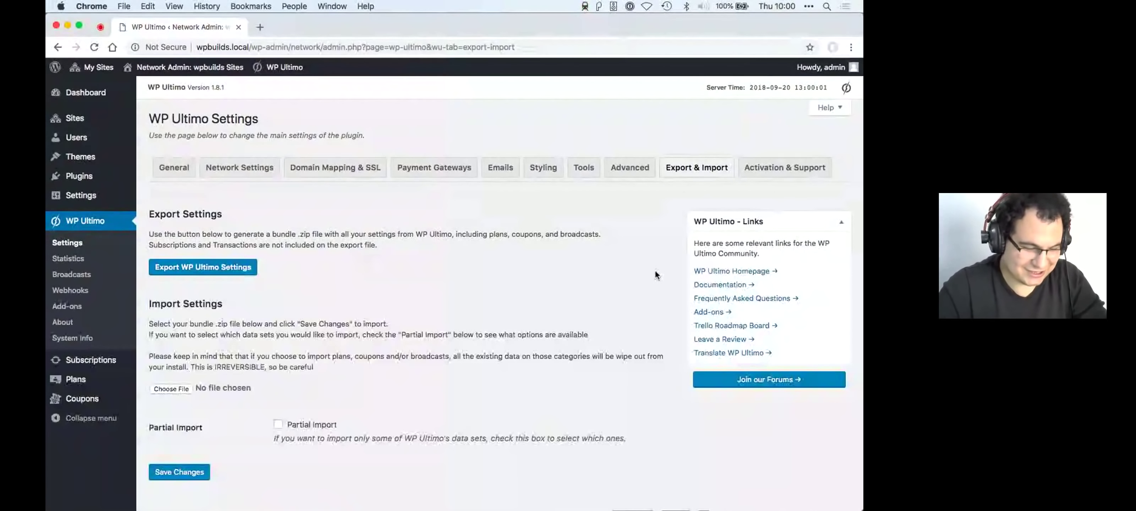
scroll(655, 270, down, 1)
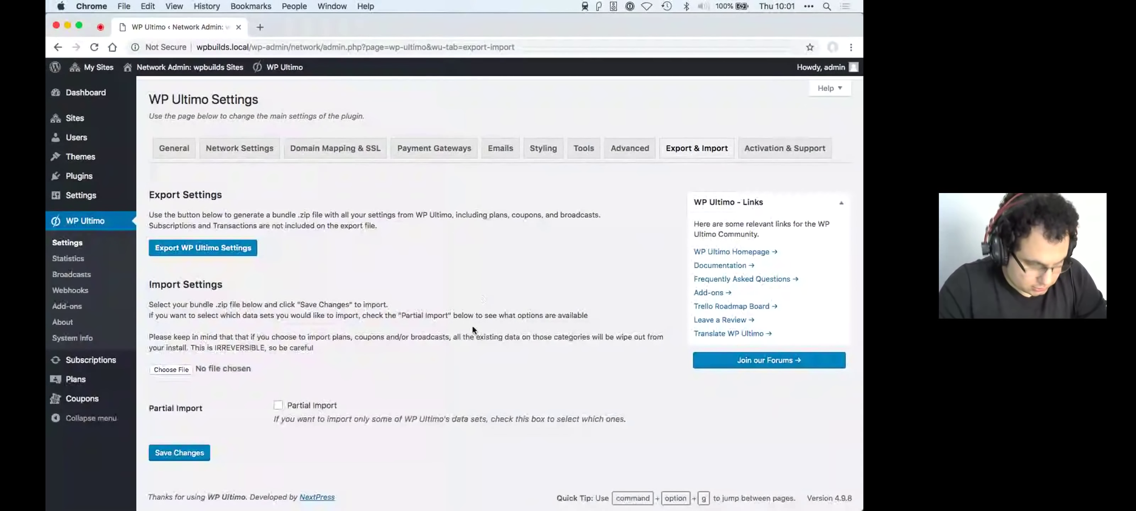
click(694, 158)
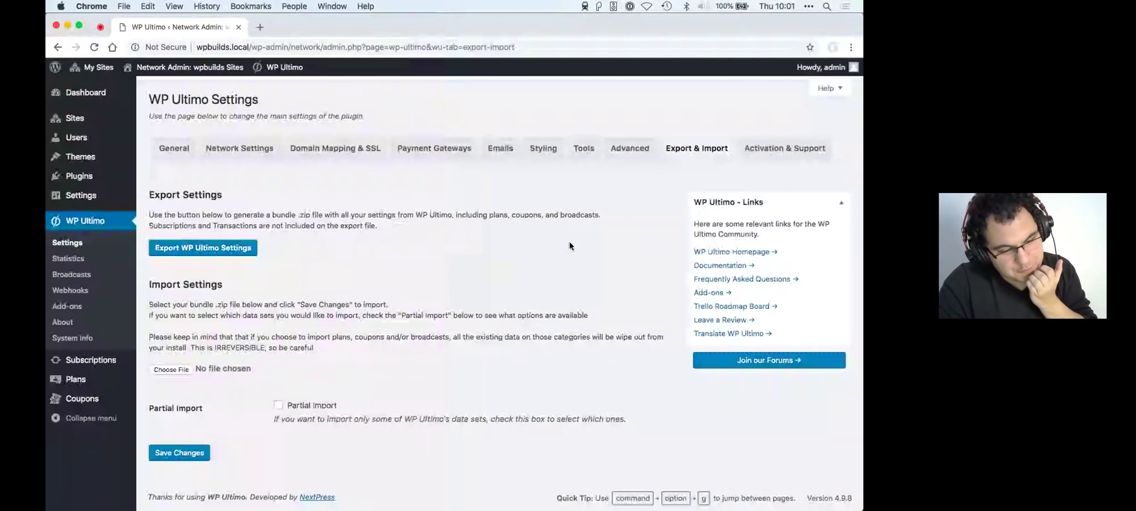
Start the WP Ultimo settings export, dismiss its save dialog, and cancel choosing an import file.
click(237, 256)
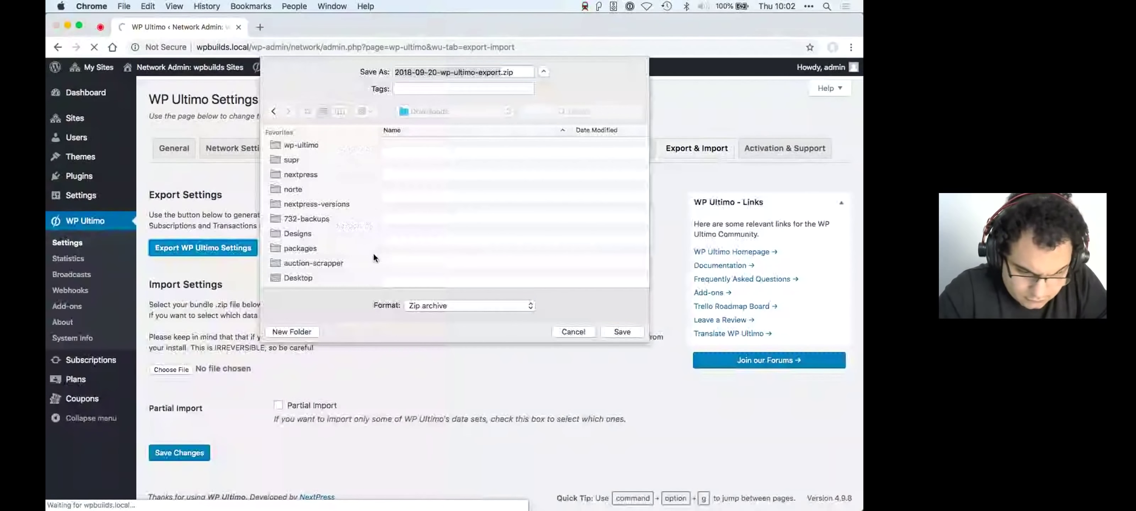
click(589, 332)
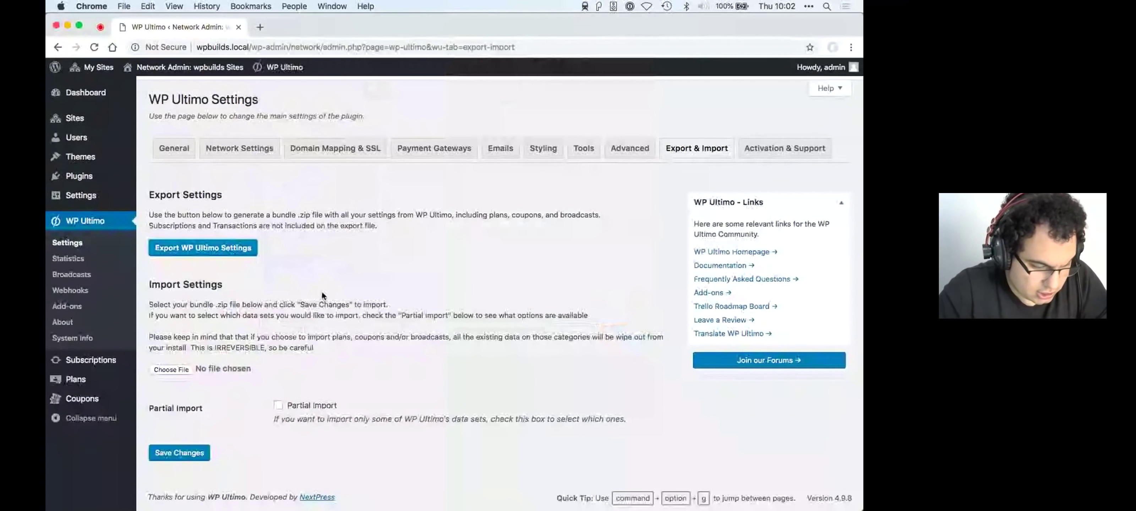
click(185, 371)
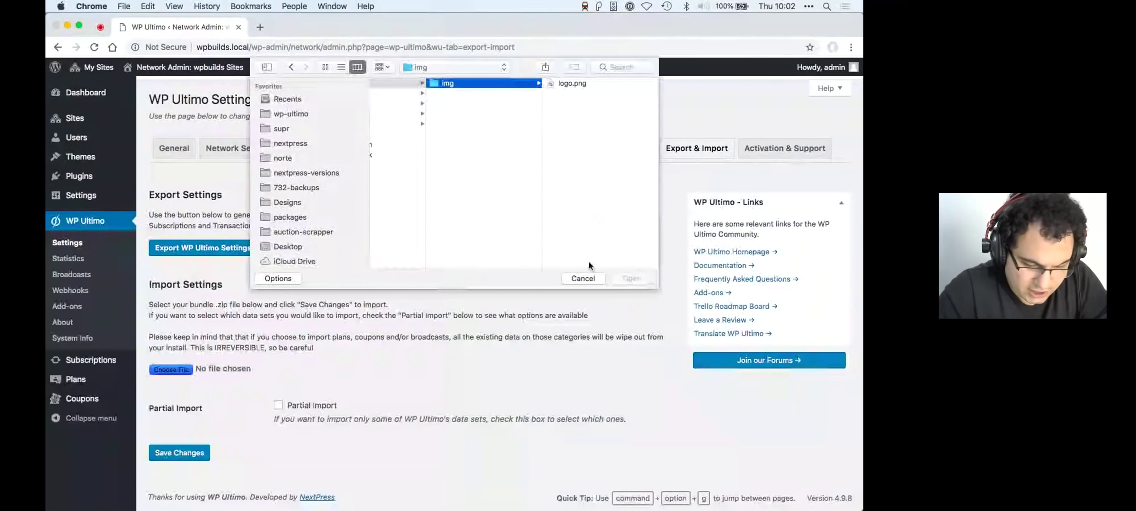
click(586, 279)
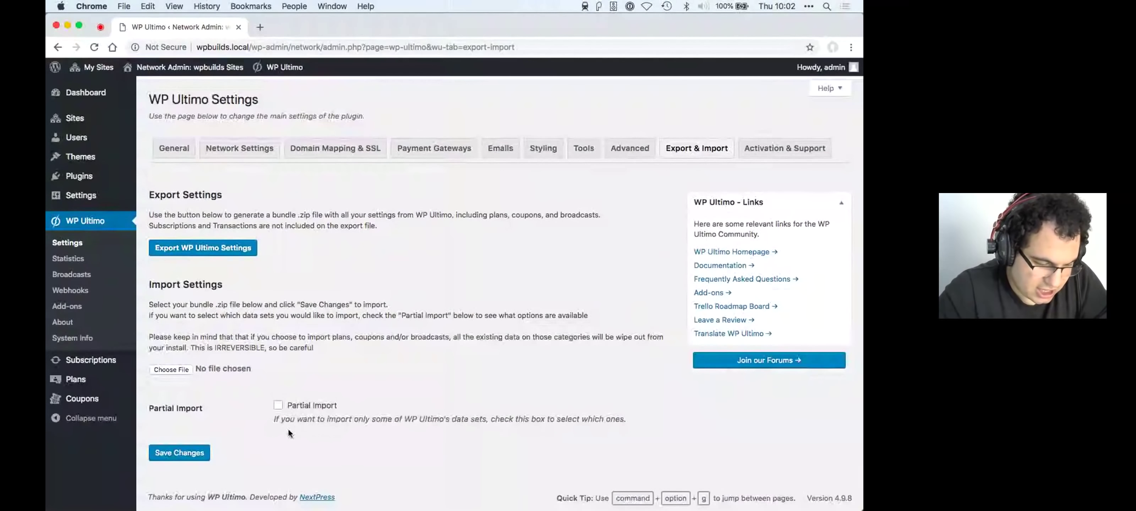
click(300, 405)
scroll(455, 376, down, 2)
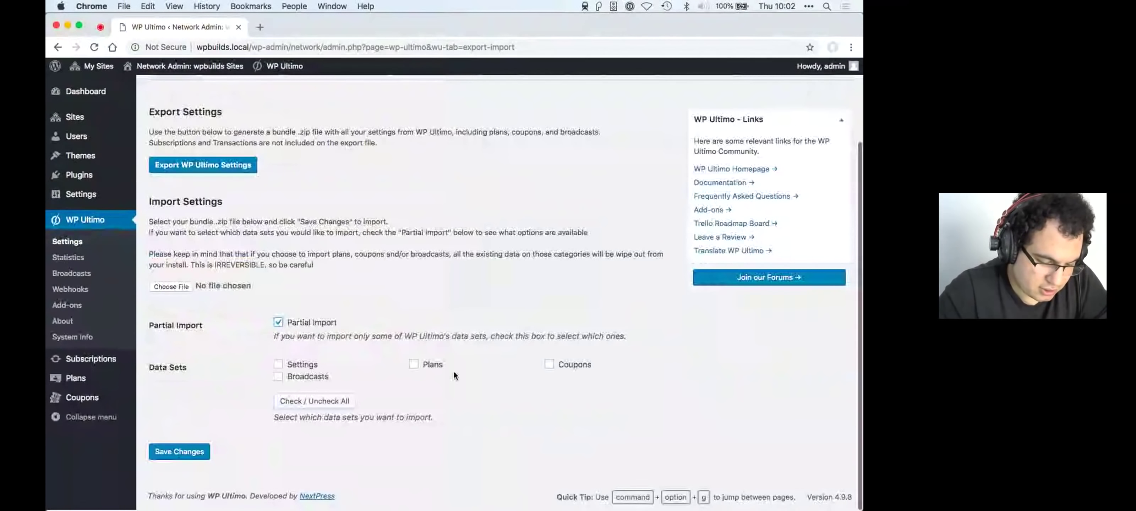
click(282, 365)
click(289, 380)
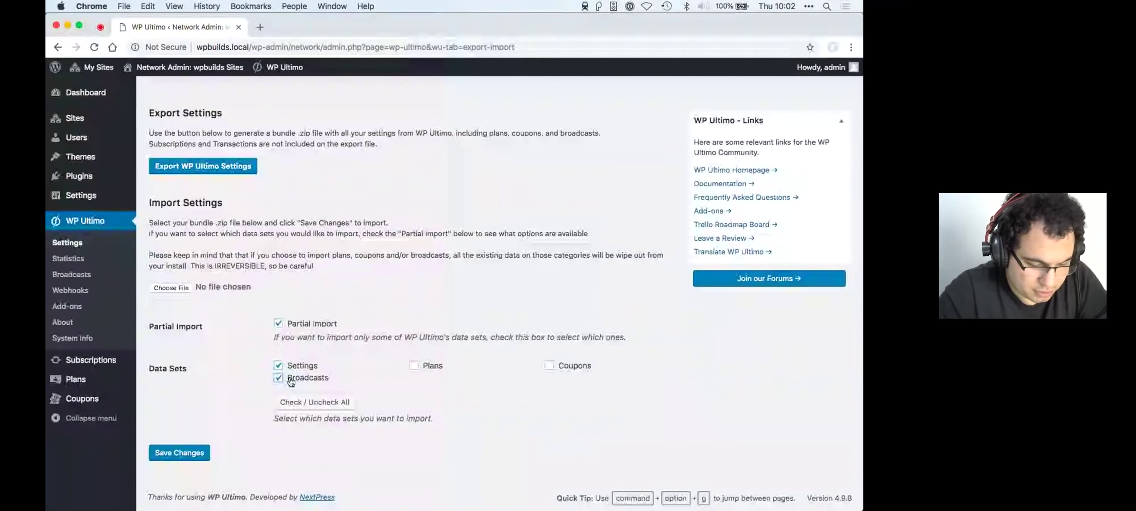
click(424, 366)
click(291, 367)
click(289, 381)
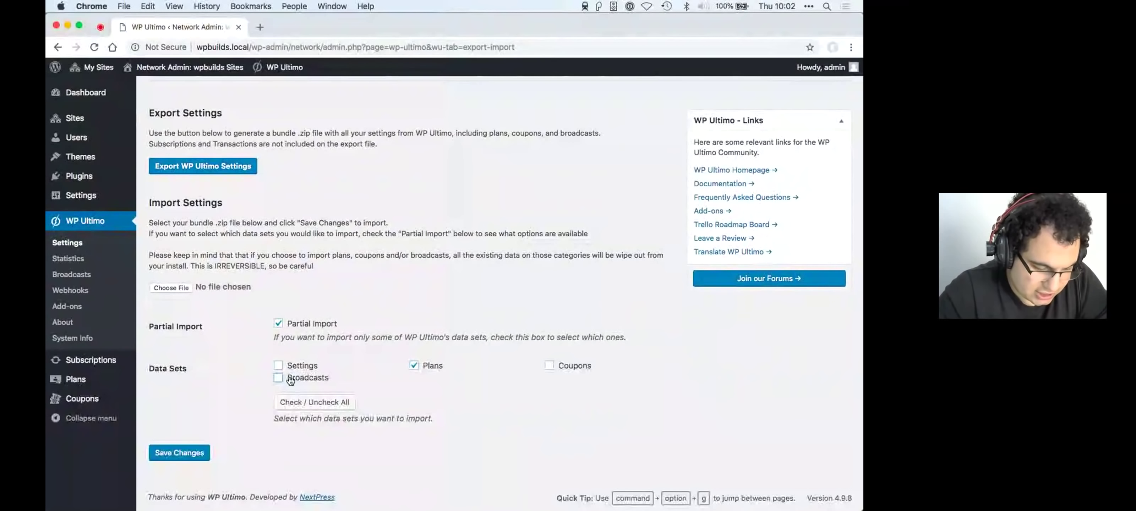
click(435, 368)
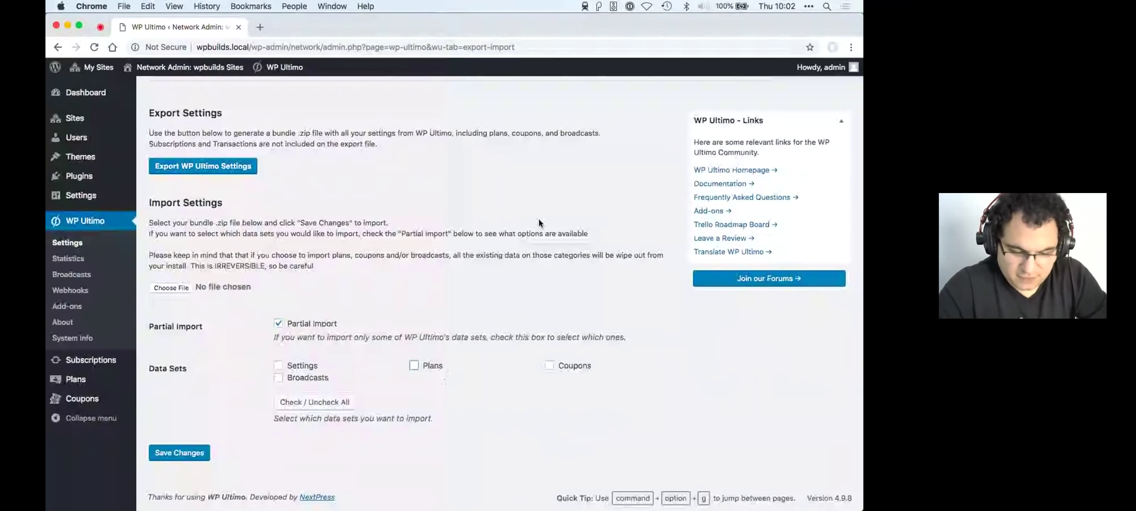
scroll(538, 214, up, 3)
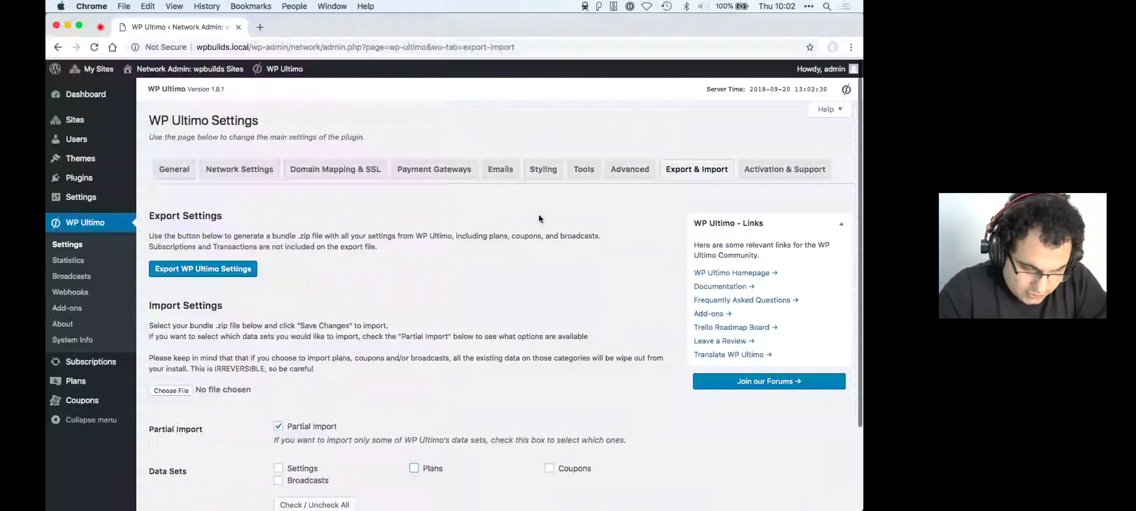
On Activation & Support, focus then leave the License Key field, and open the Trello Roadmap Board.
click(794, 169)
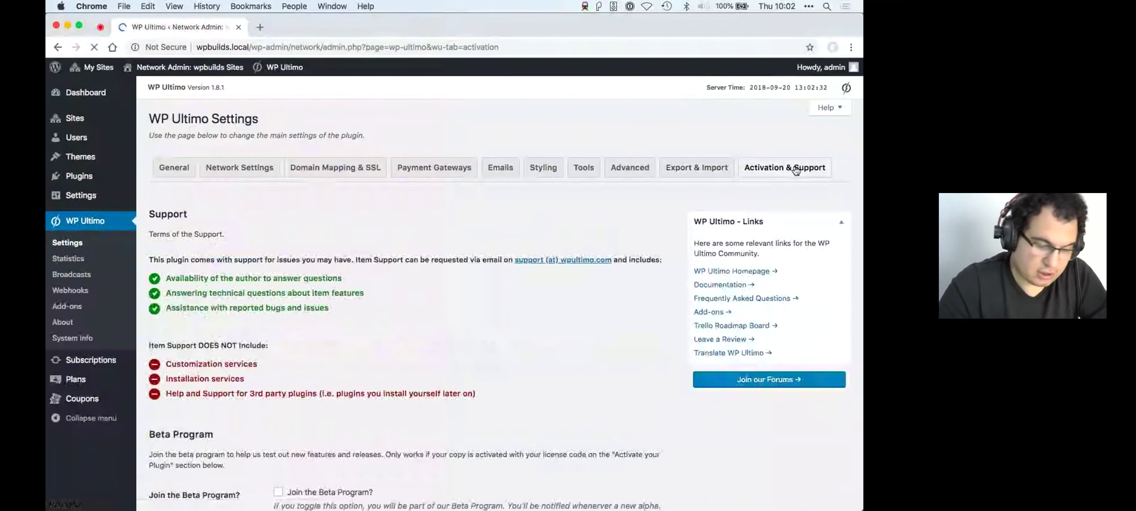
scroll(546, 382, down, 2)
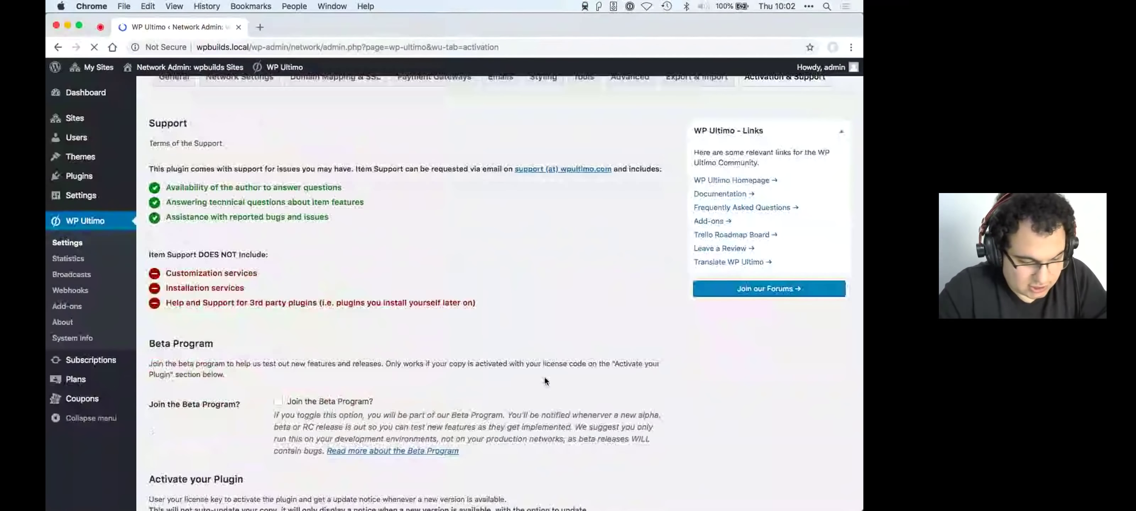
scroll(344, 233, down, 5)
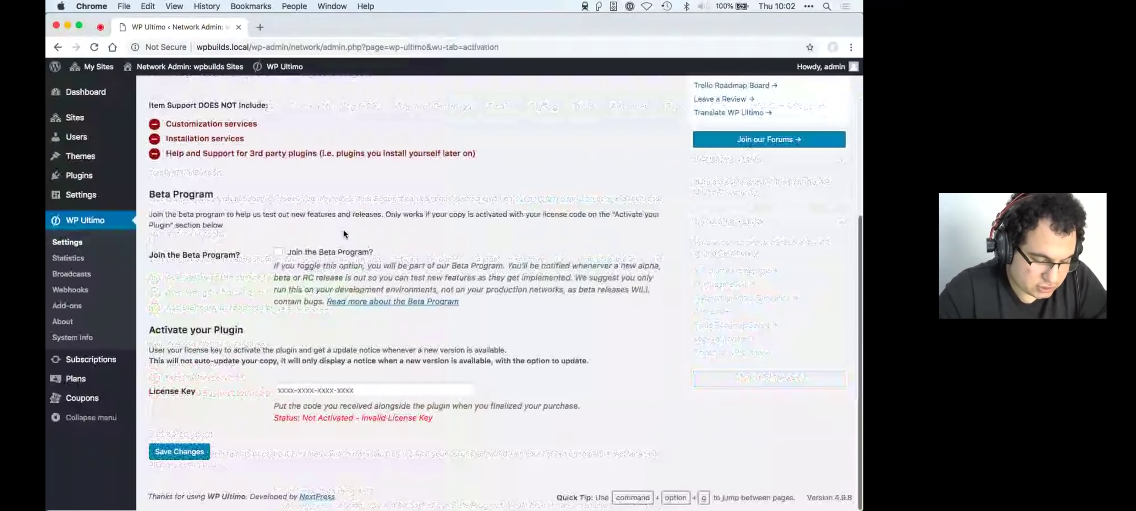
click(323, 390)
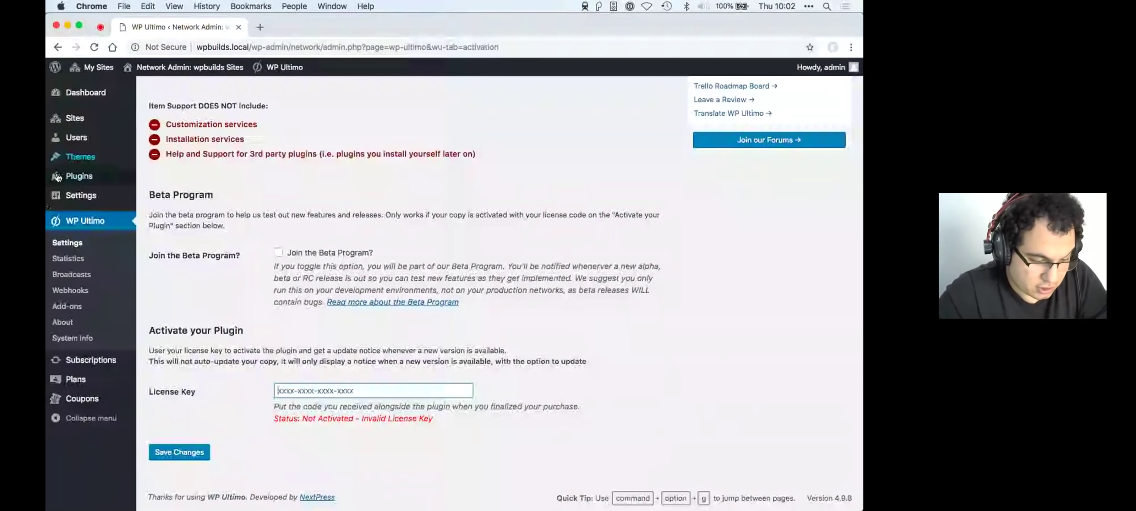
mouse_move(79, 177)
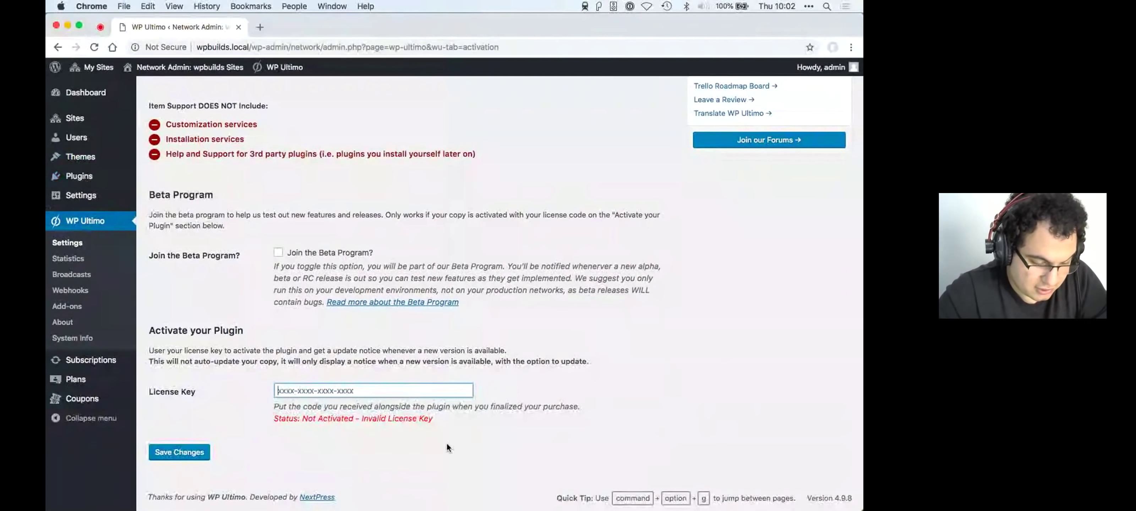
click(279, 235)
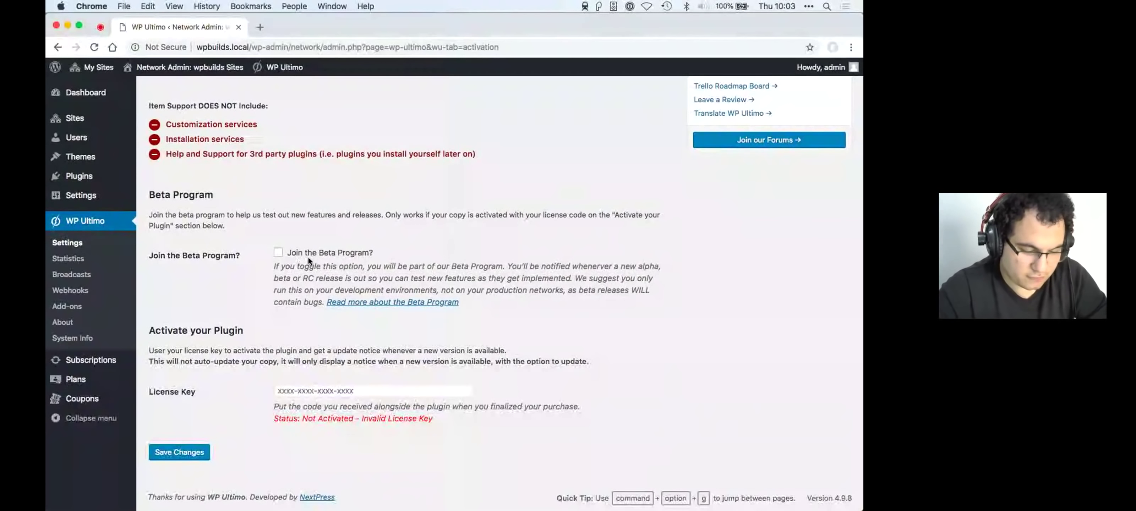
scroll(620, 265, up, 2)
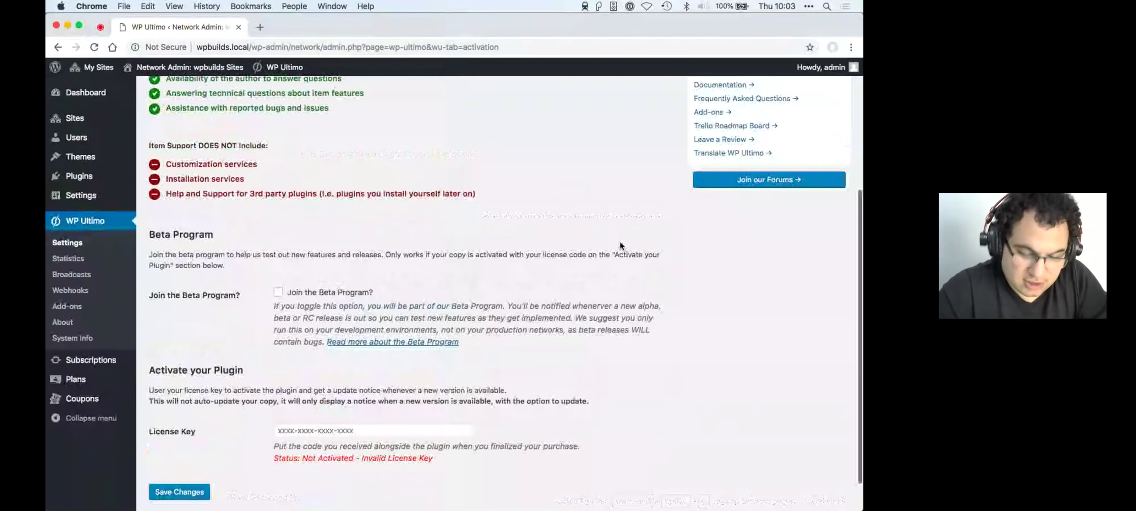
scroll(619, 245, up, 4)
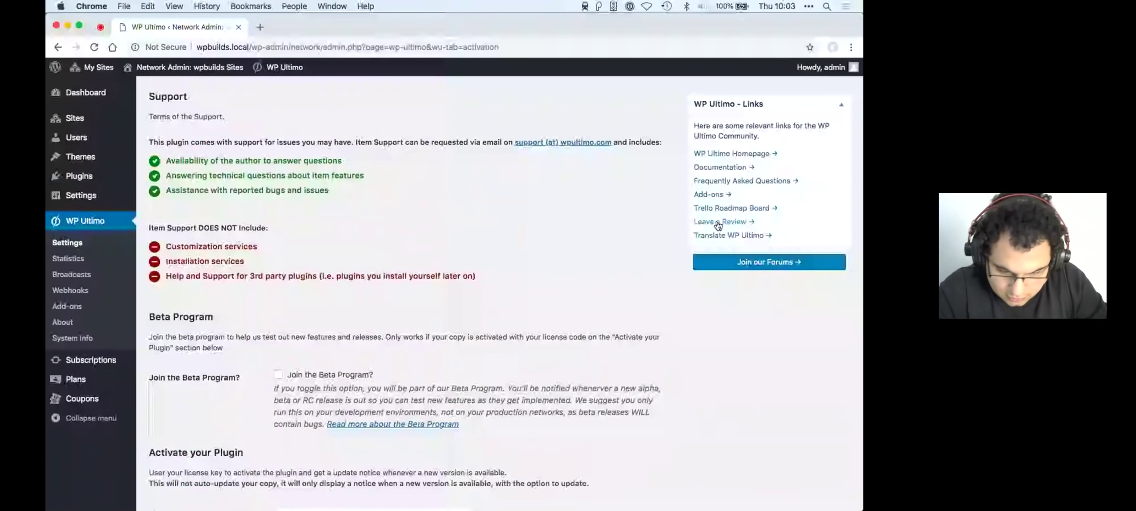
super+click(731, 208)
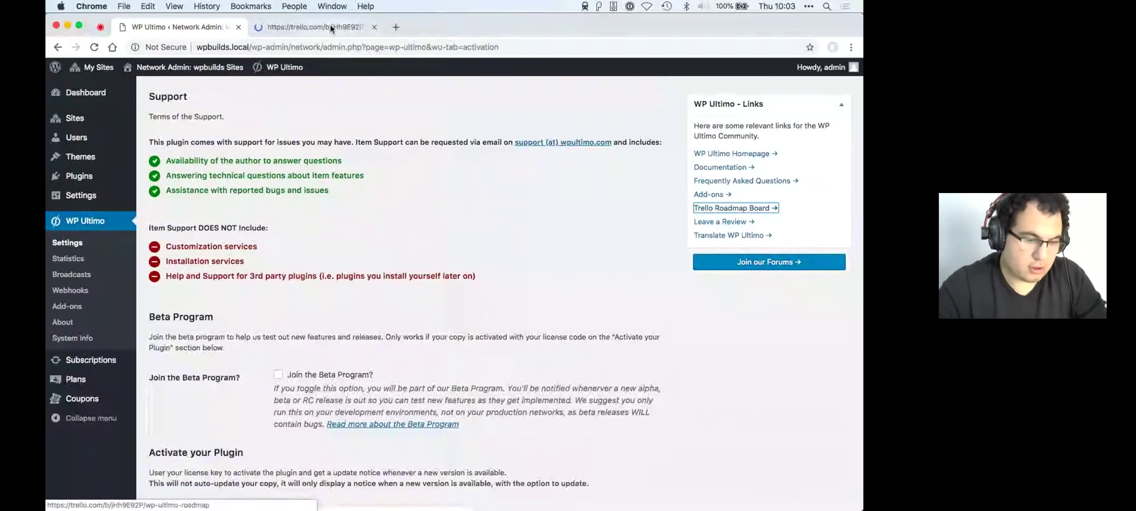
On the Trello WP Ultimo Roadmap board, close the side menu and expand card label names.
click(330, 24)
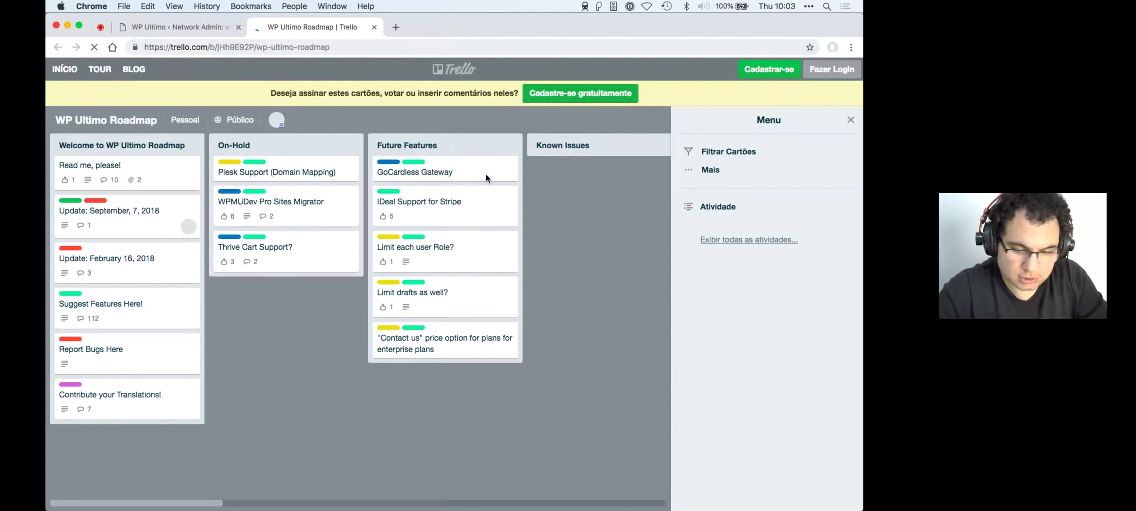
click(851, 120)
scroll(690, 246, right, 15)
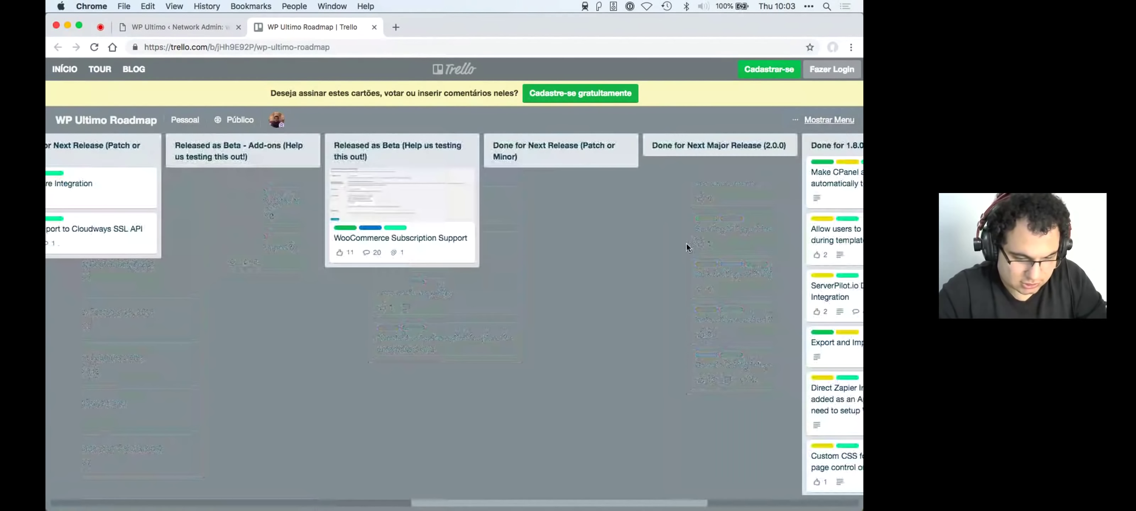
scroll(686, 245, left, 10)
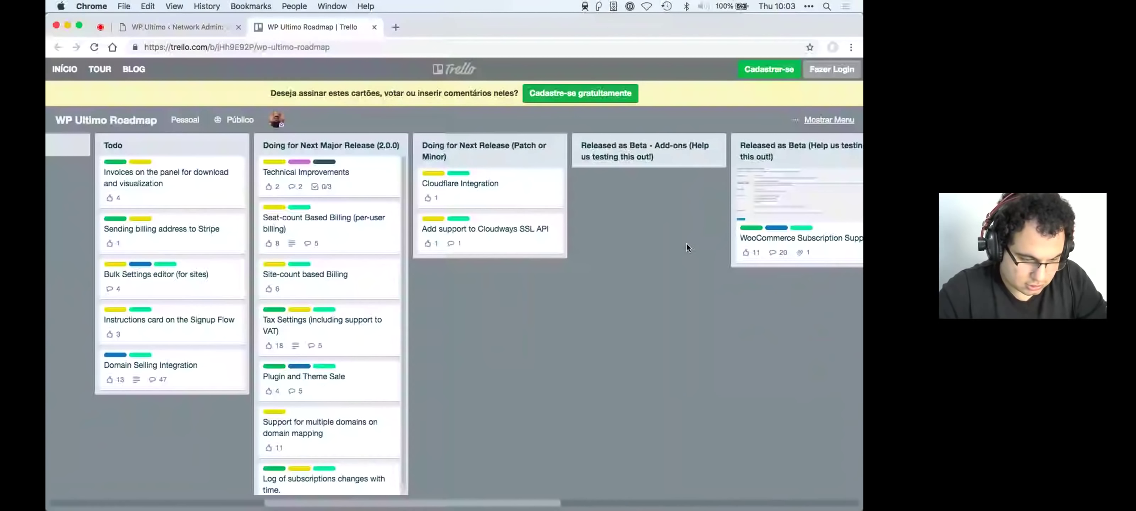
scroll(686, 247, left, 10)
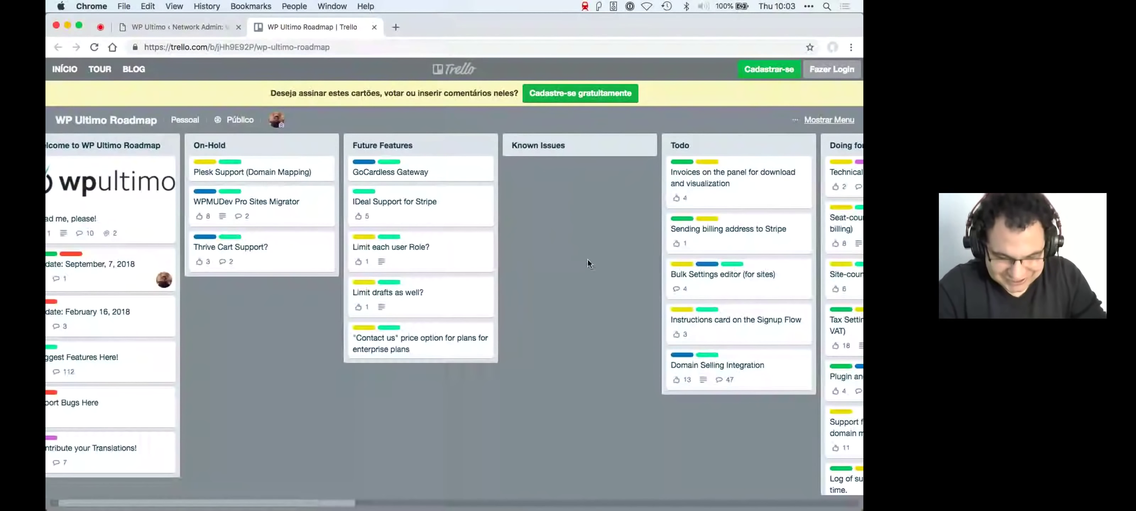
scroll(587, 259, right, 5)
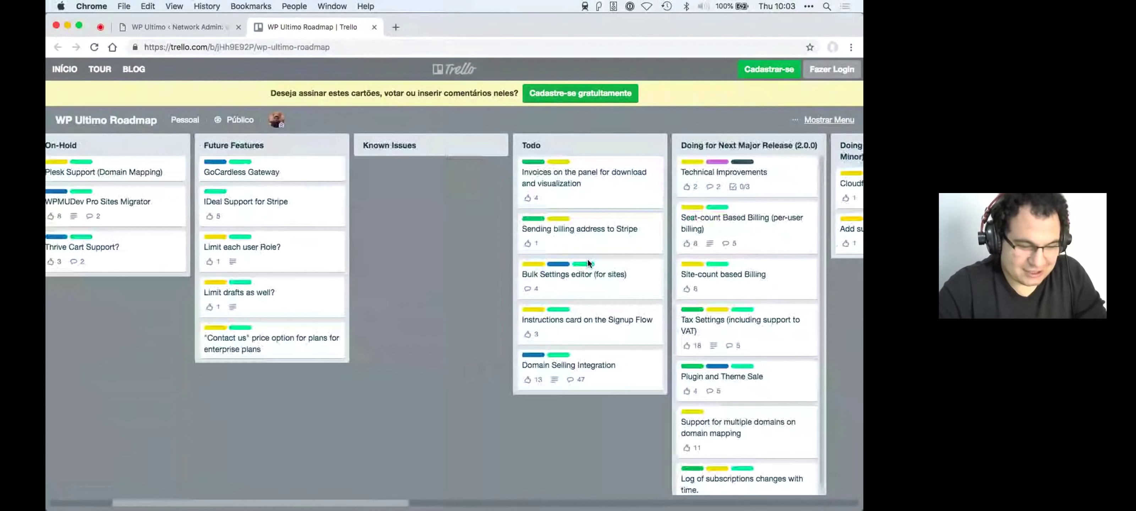
scroll(588, 259, right, 10)
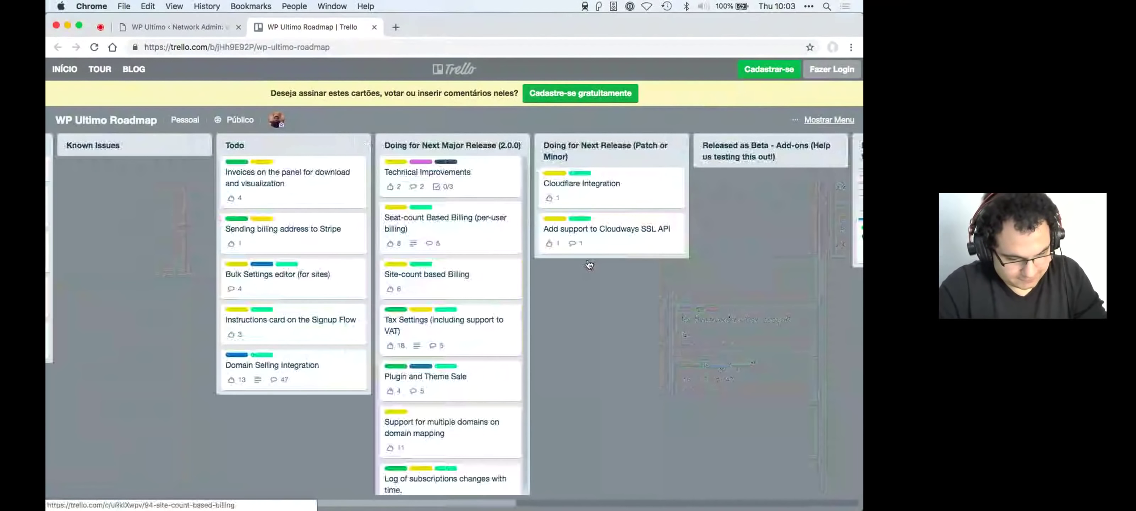
scroll(589, 265, right, 10)
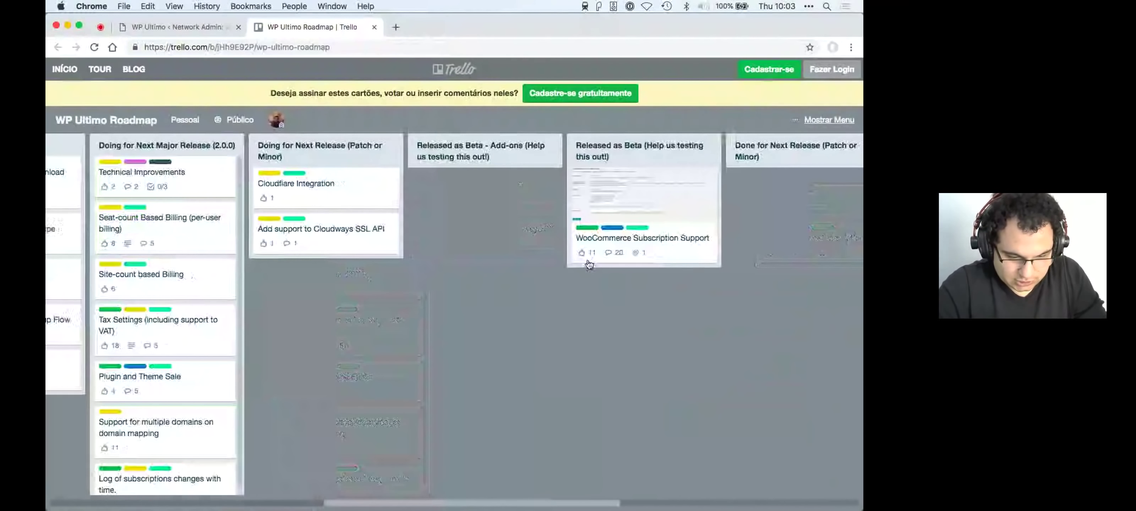
scroll(589, 265, right, 3)
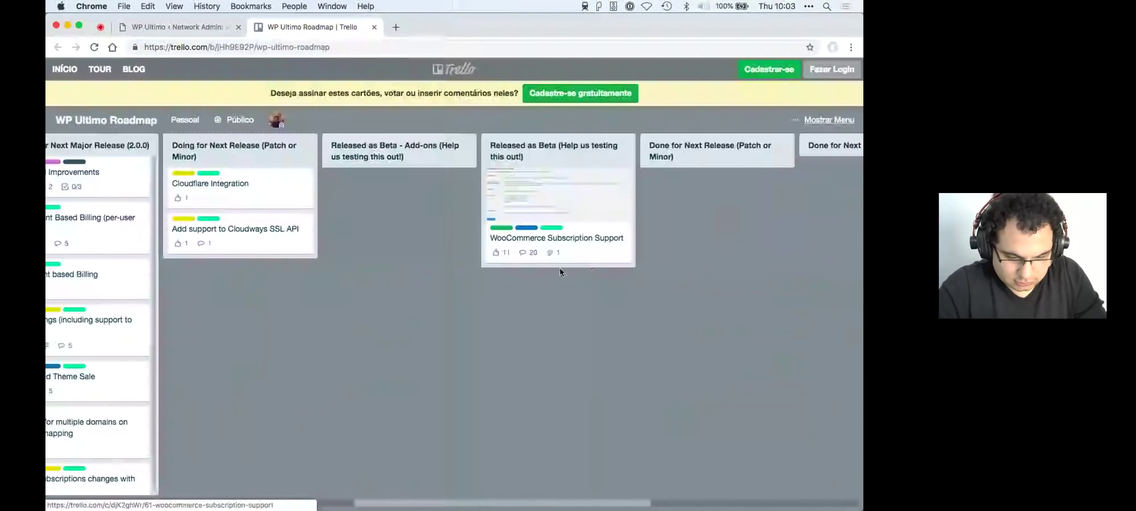
scroll(423, 297, right, 2)
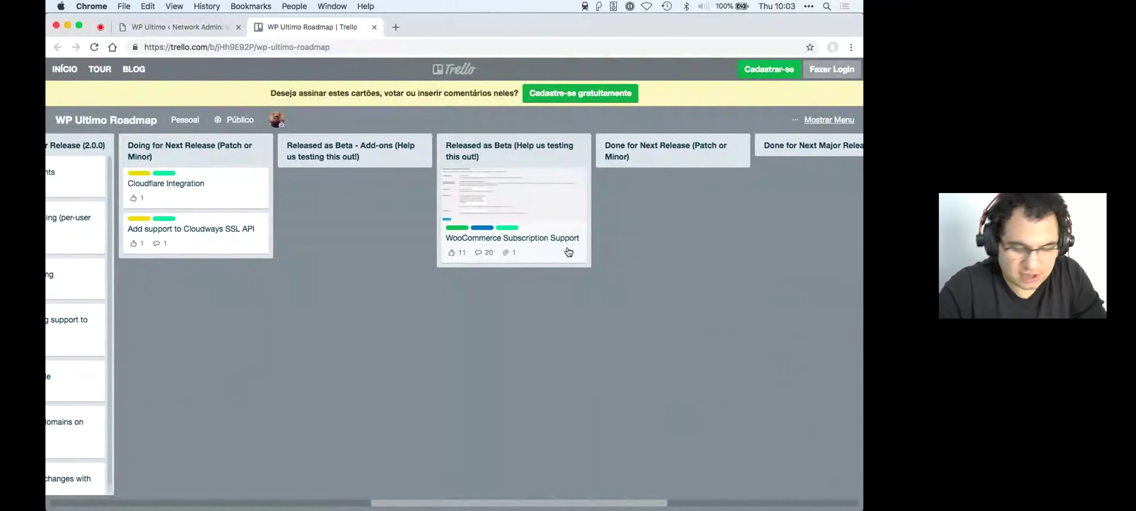
click(506, 228)
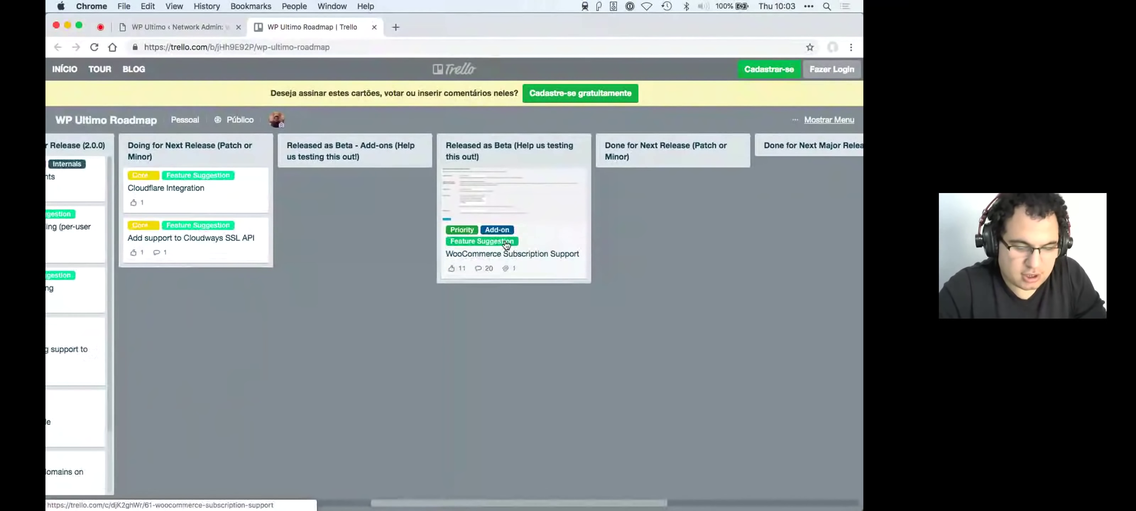
Return to the WP Ultimo Activation & Support settings tab.
click(207, 27)
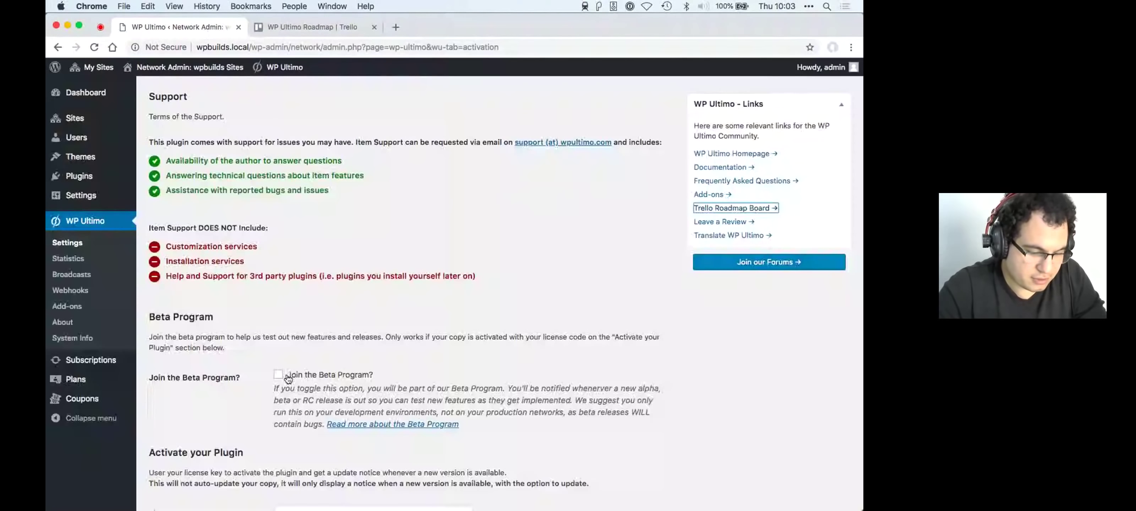
click(343, 26)
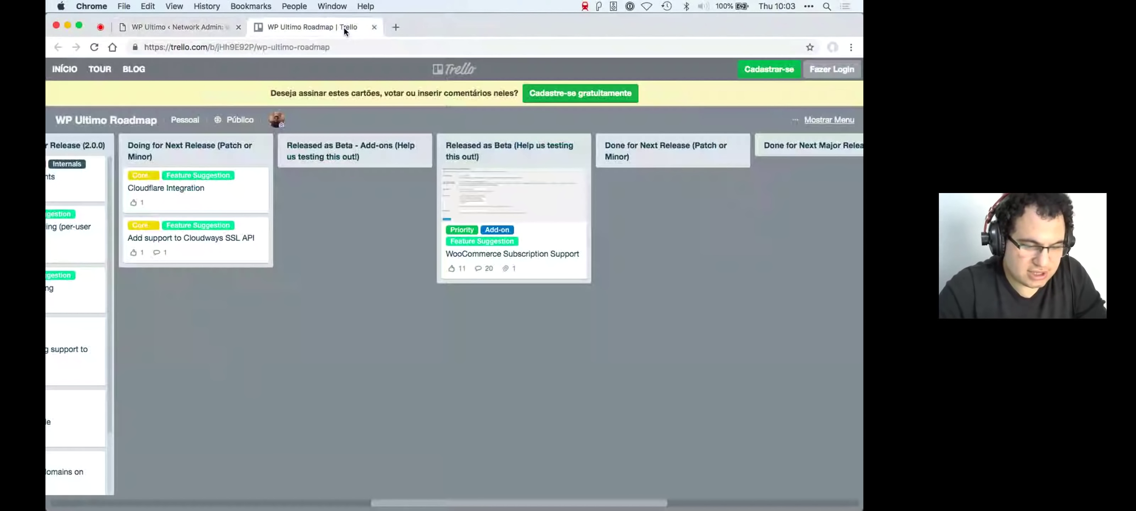
click(196, 27)
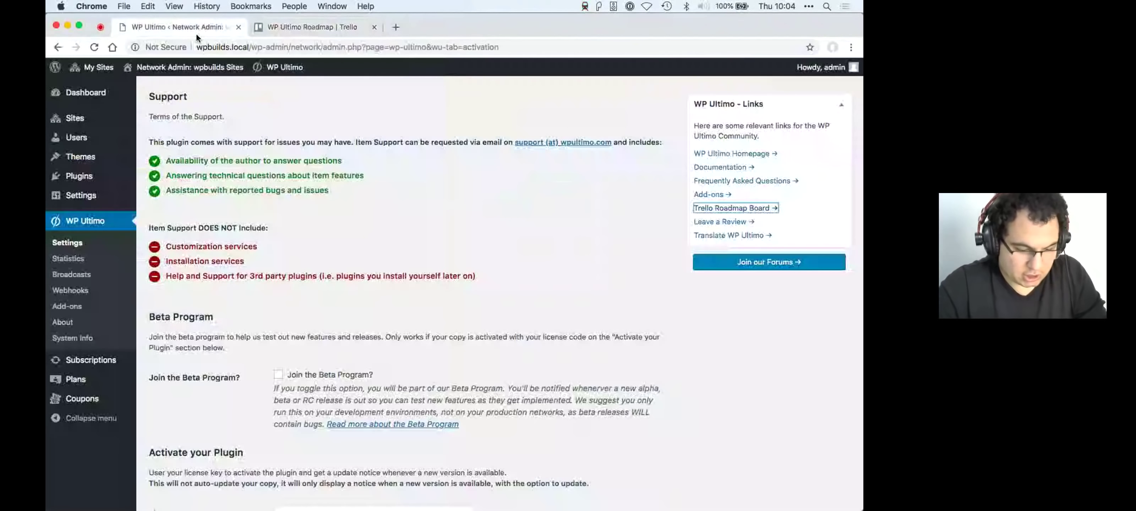
scroll(586, 359, down, 3)
scroll(586, 359, up, 5)
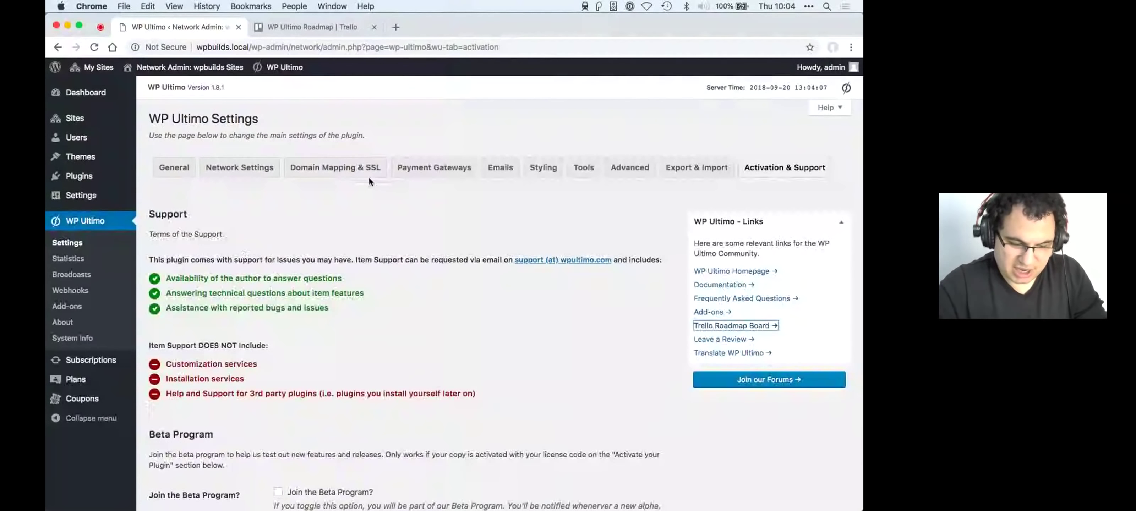
click(347, 174)
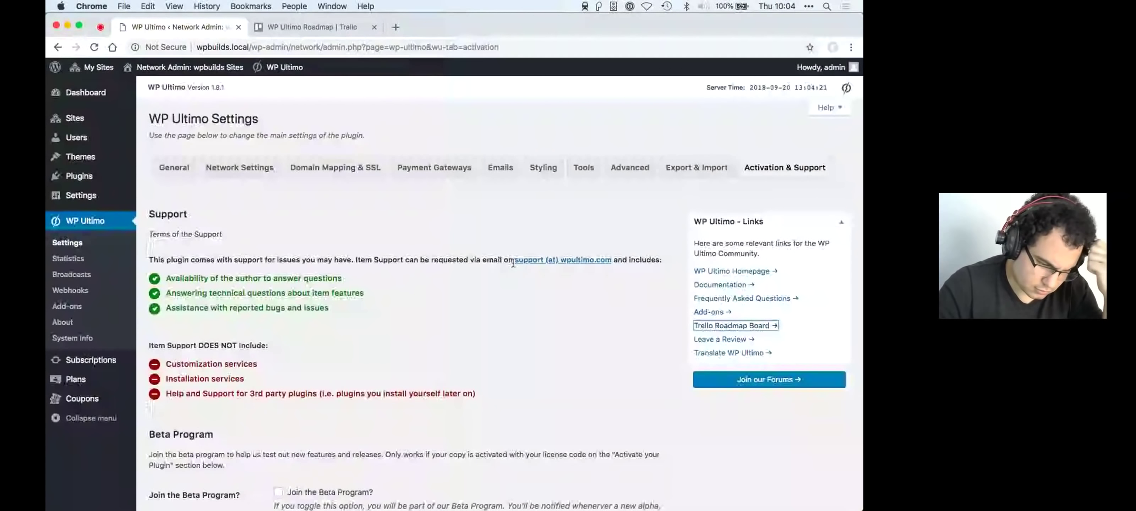
click(550, 232)
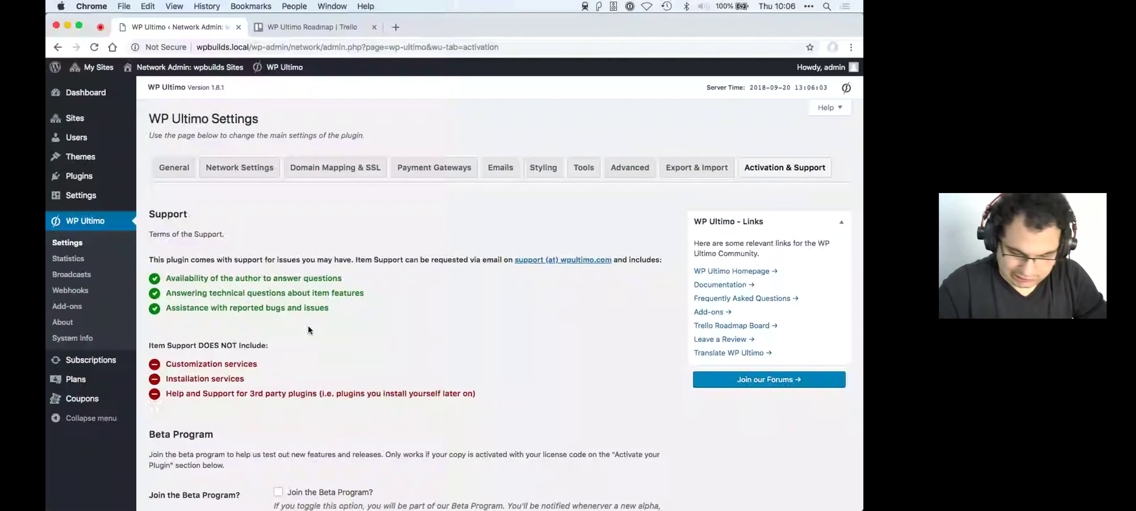
click(72, 261)
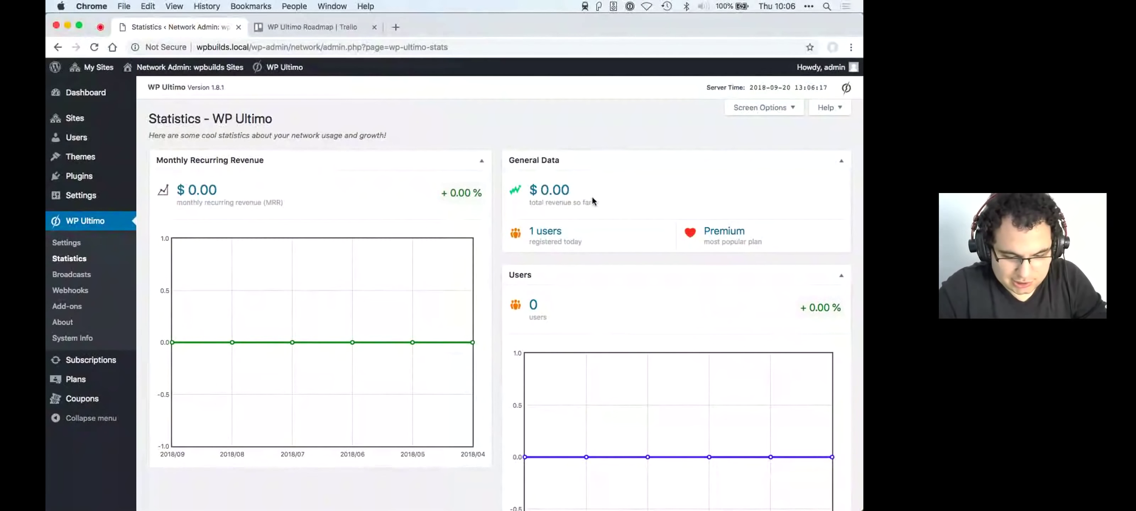
Review the Statistics revenue, user and plan figures, then go to Broadcasts.
scroll(595, 267, down, 3)
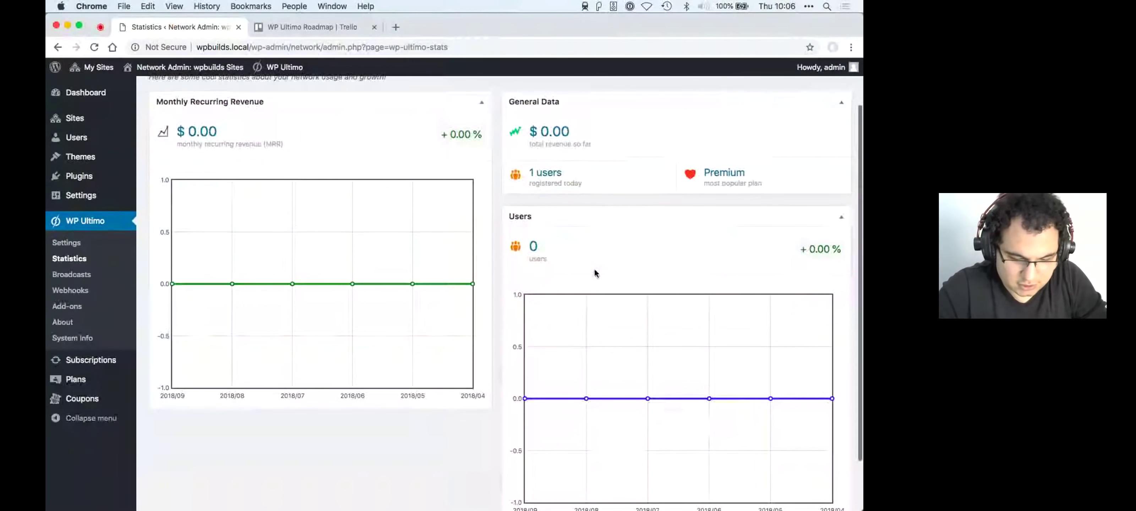
scroll(594, 267, up, 2)
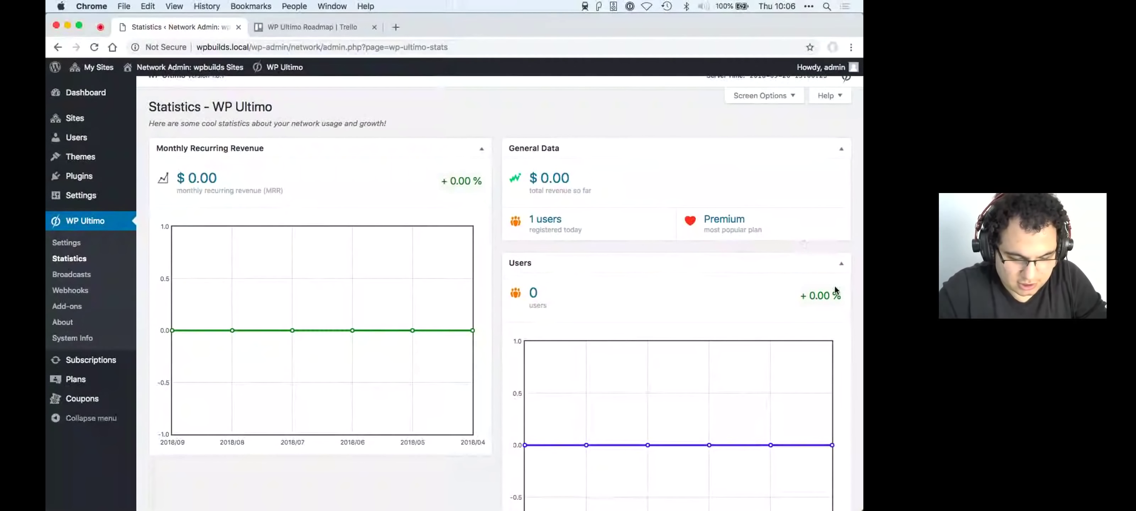
scroll(839, 294, down, 5)
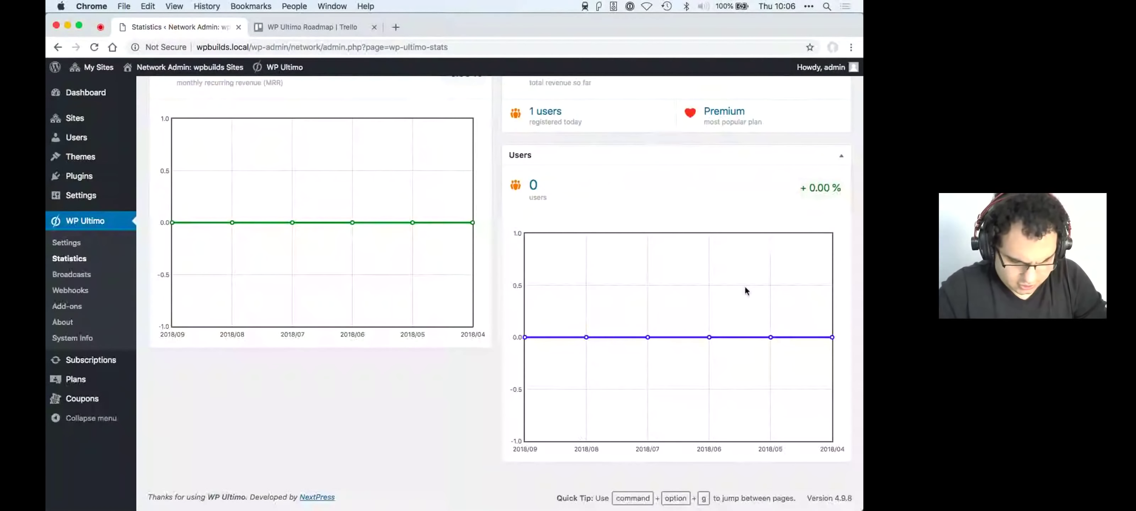
scroll(641, 334, up, 5)
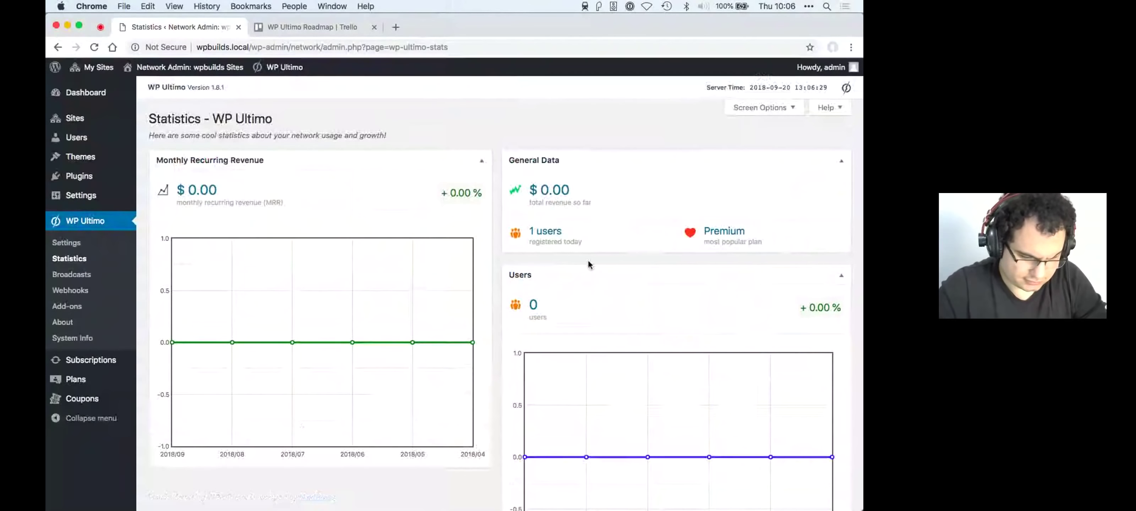
click(82, 275)
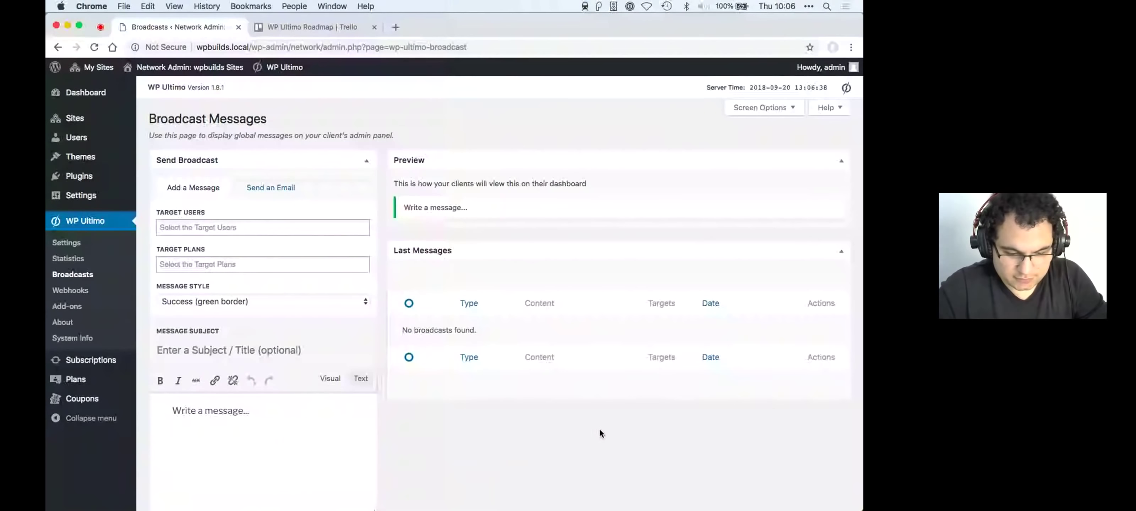
Set the message style to Warning and target the Basic, Premium and Medium plans.
scroll(599, 433, down, 5)
scroll(600, 433, up, 5)
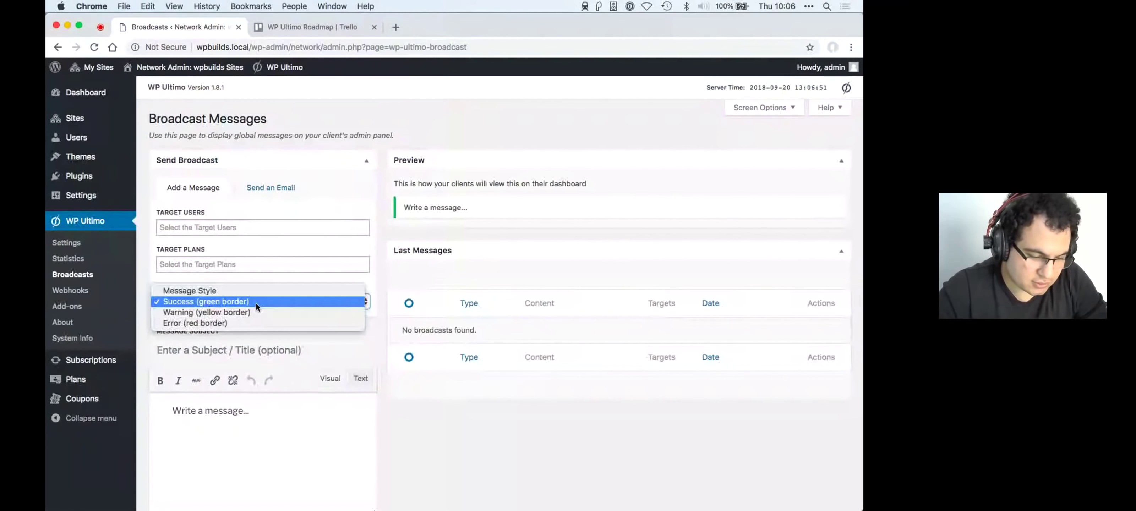
click(256, 304)
click(255, 312)
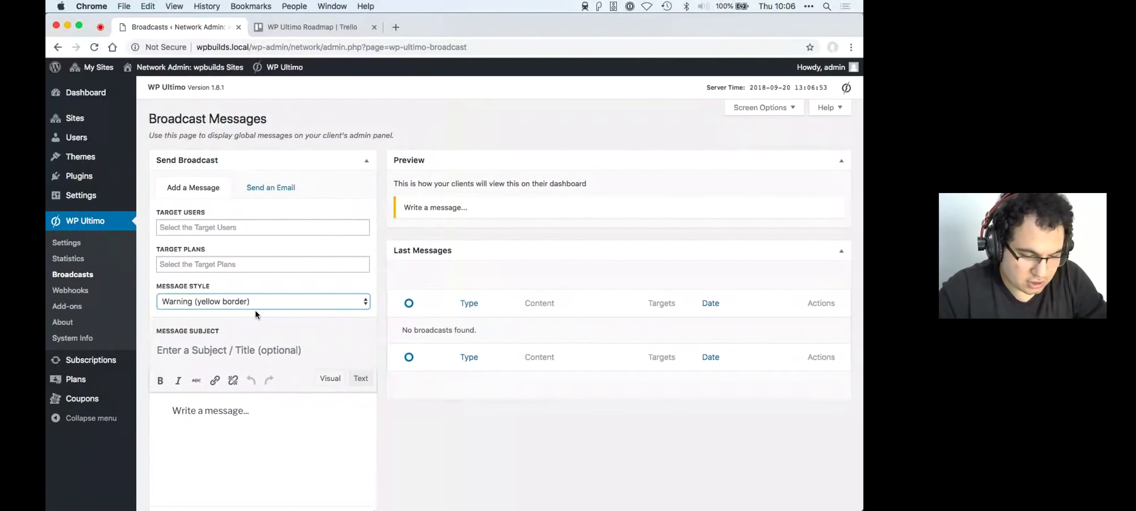
click(256, 228)
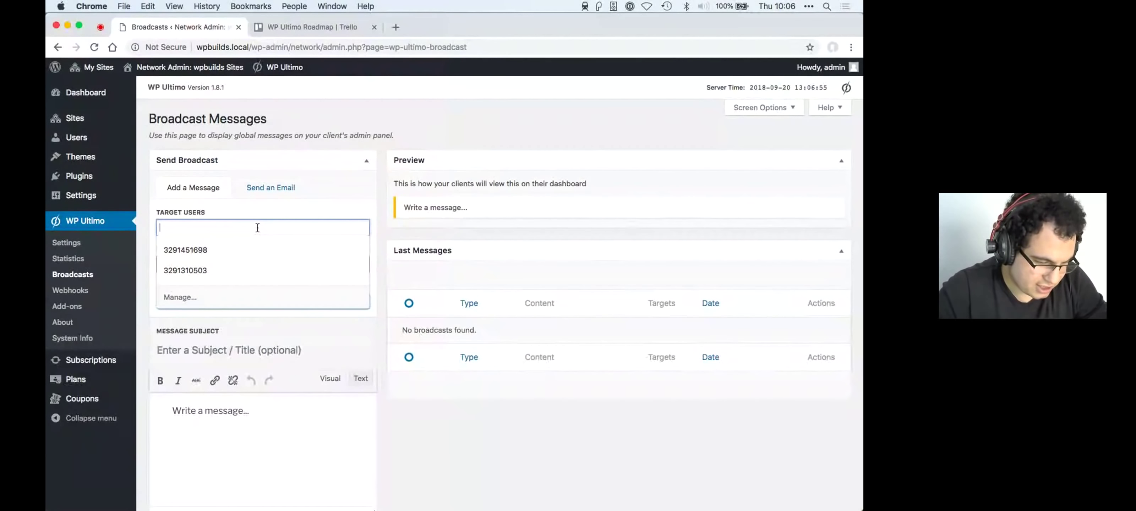
click(381, 200)
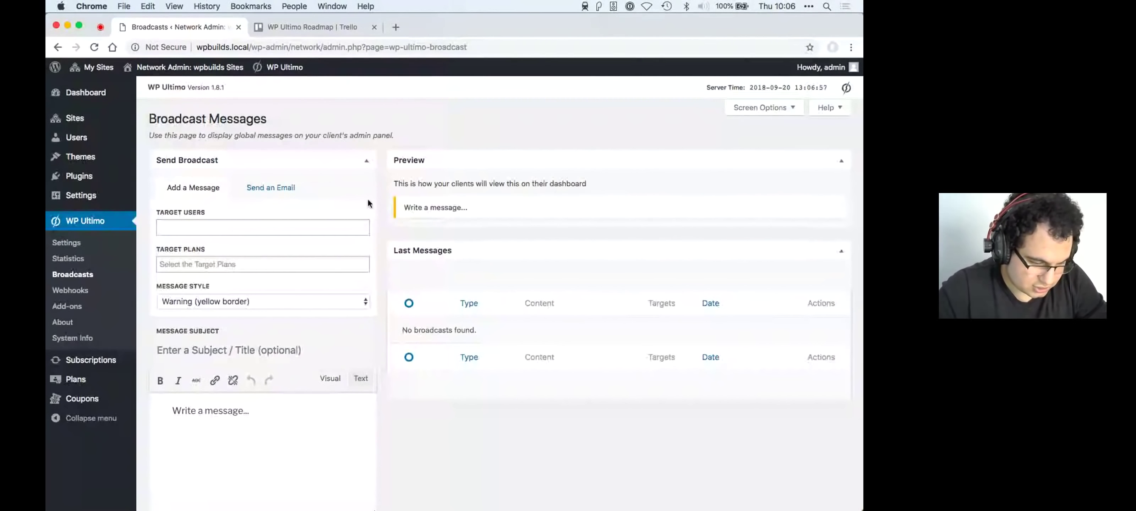
click(224, 266)
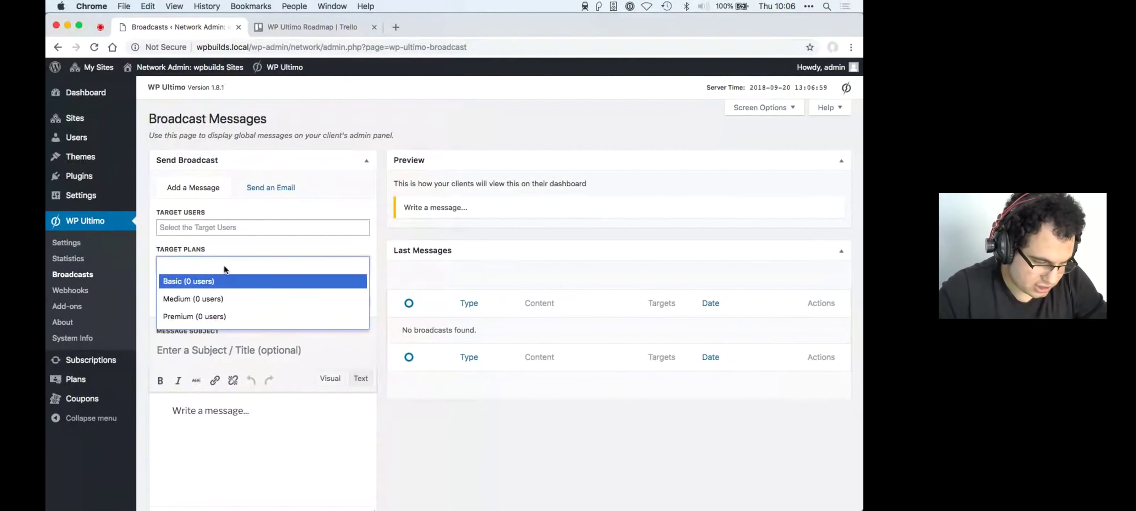
click(217, 278)
click(250, 263)
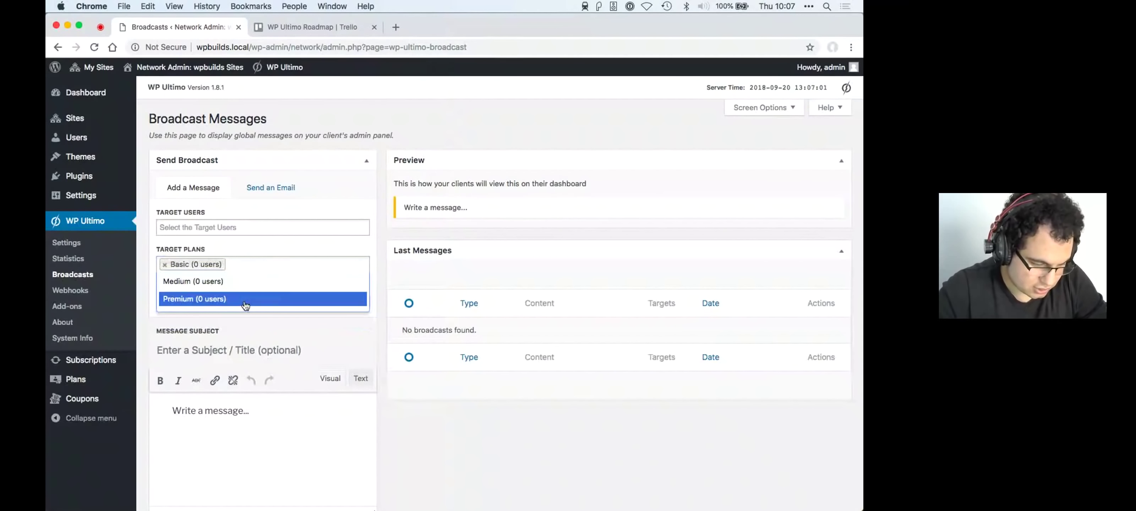
click(229, 299)
click(337, 264)
click(325, 289)
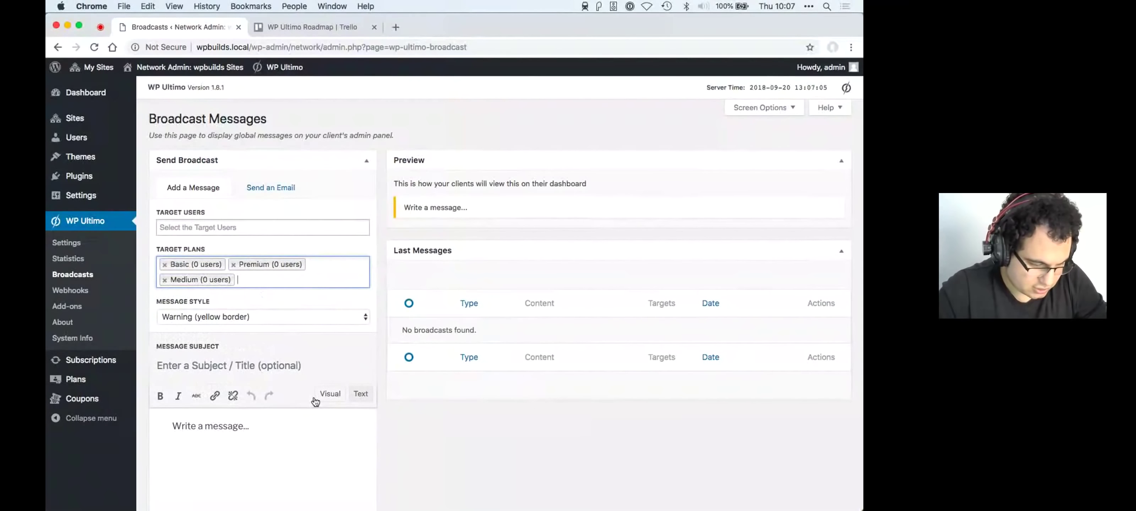
Enter subject 'Warning!' and body 'The network will be down tomorrow!', then send it.
click(249, 367)
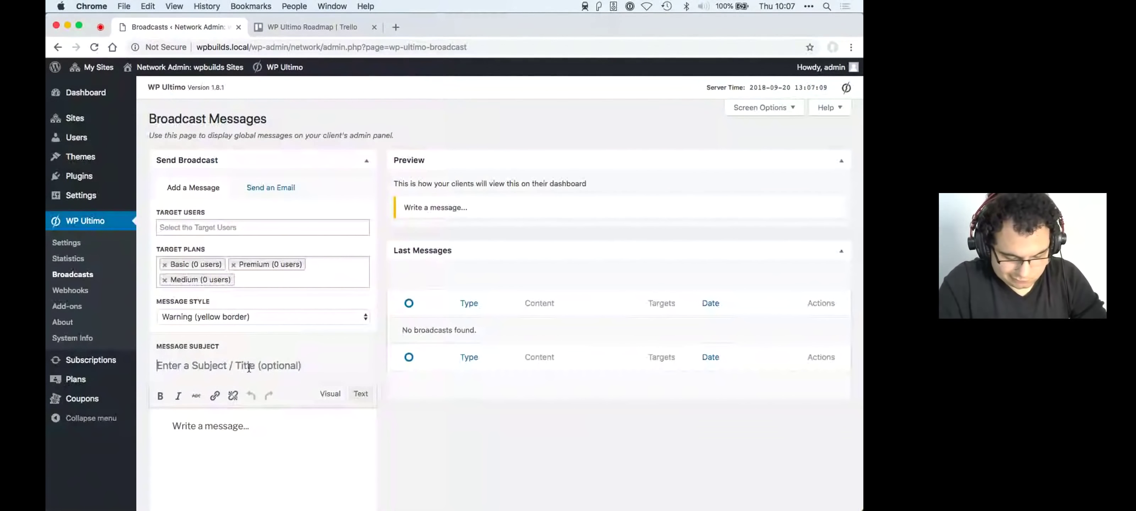
text(Warning!)
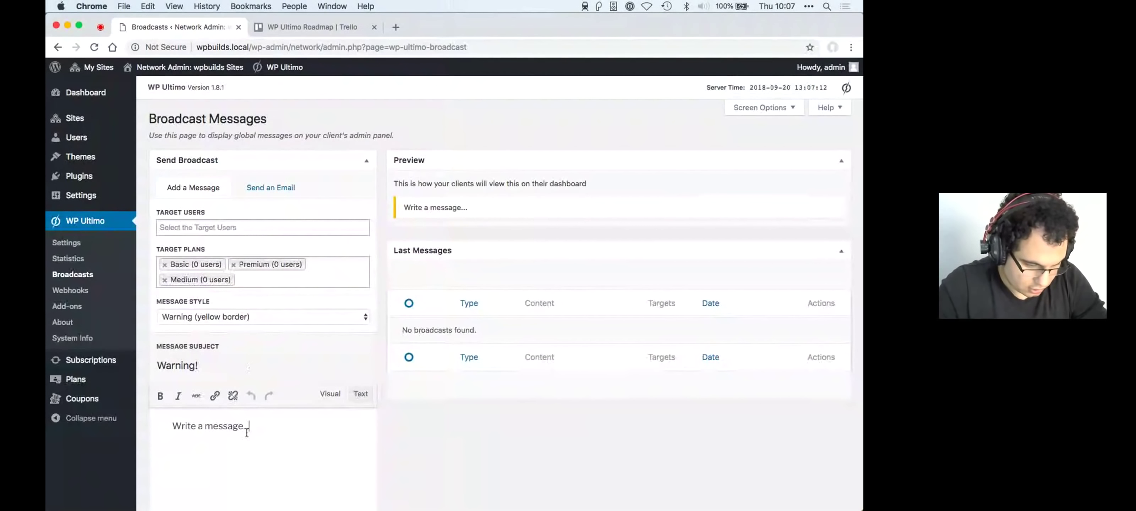
text(The new)
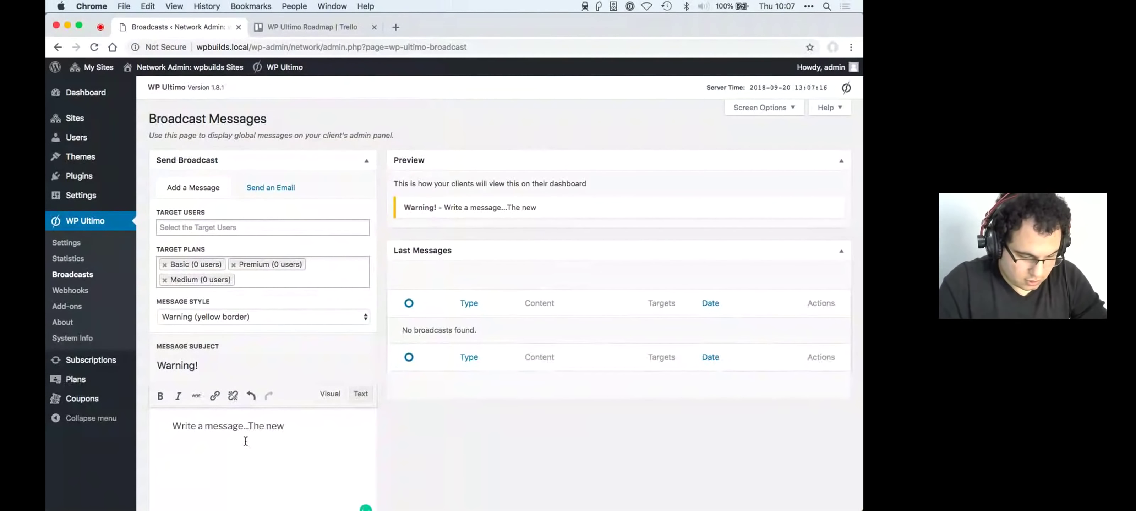
key(super+a)
key(BackSpace)
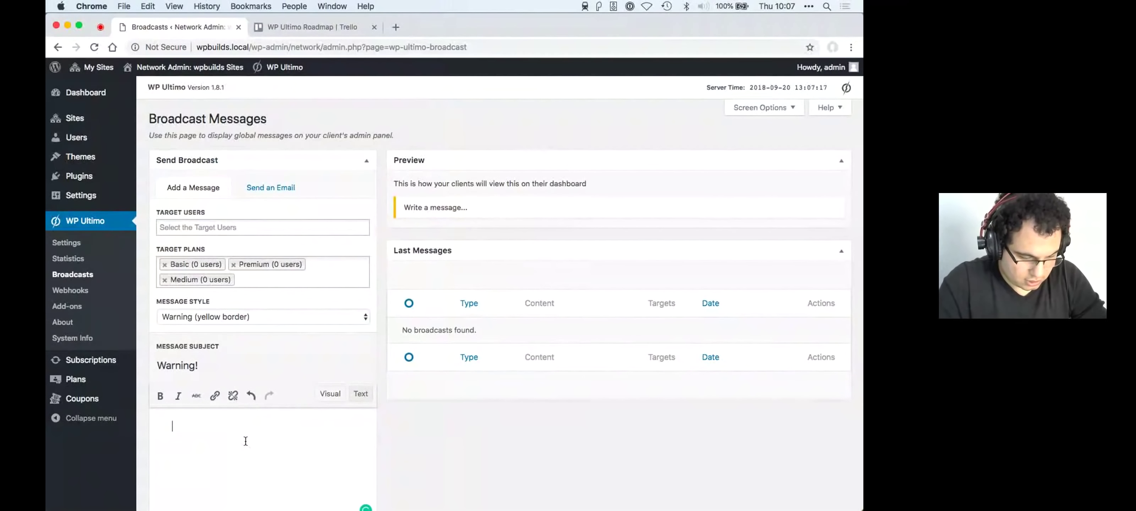
scroll(225, 410, down, 3)
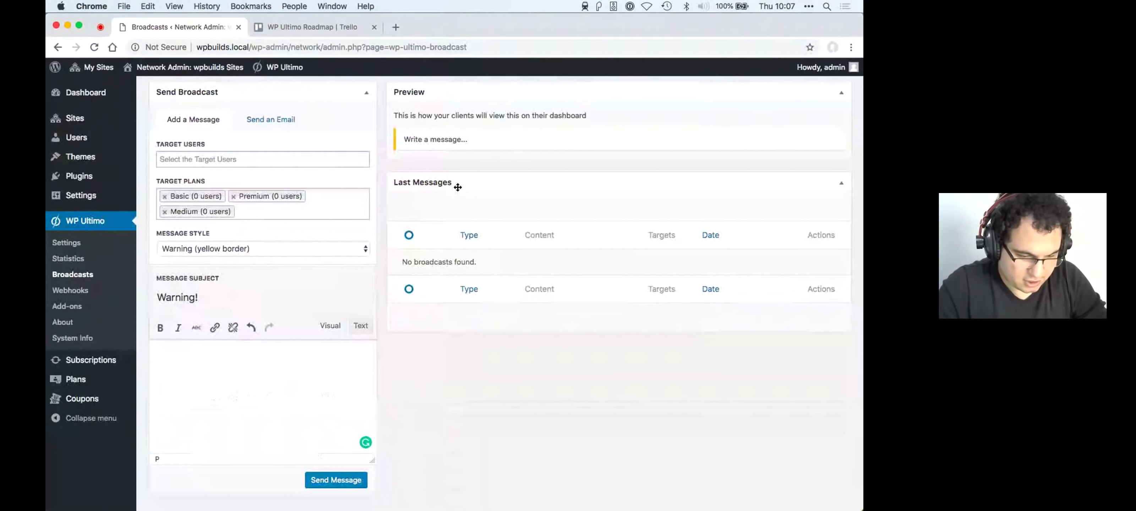
click(276, 427)
text(The network )
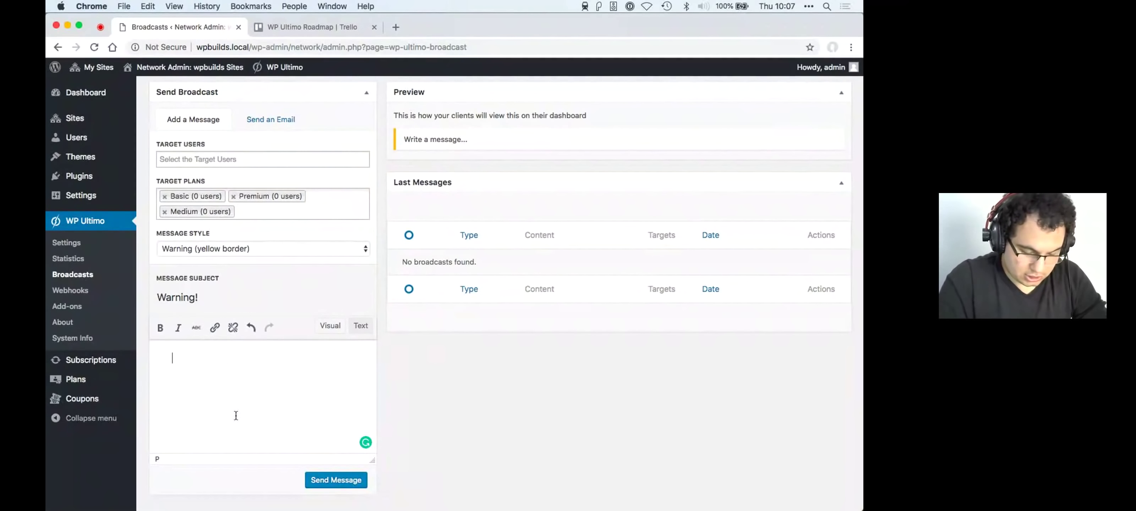
text(wil)
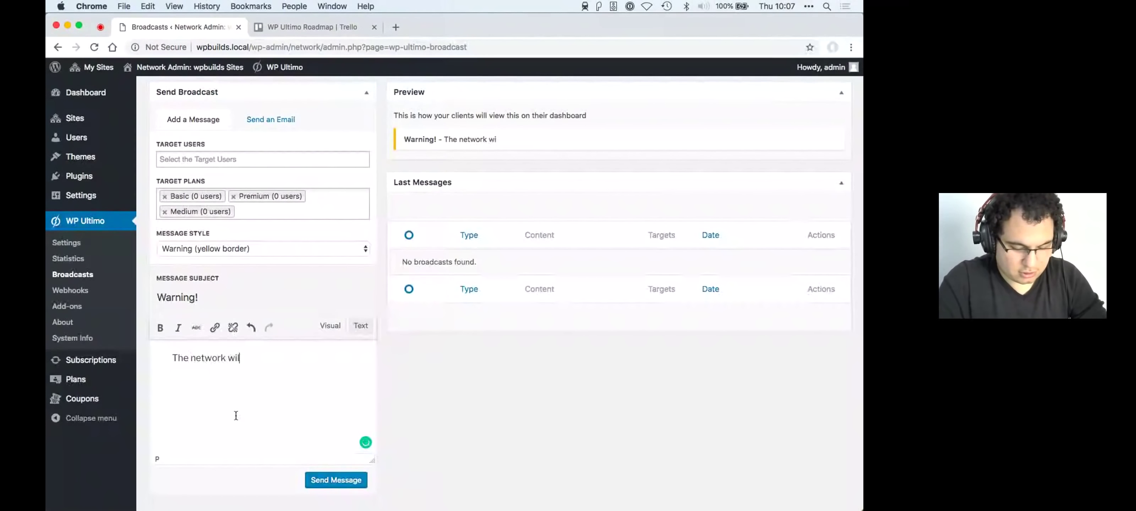
text(l be down to)
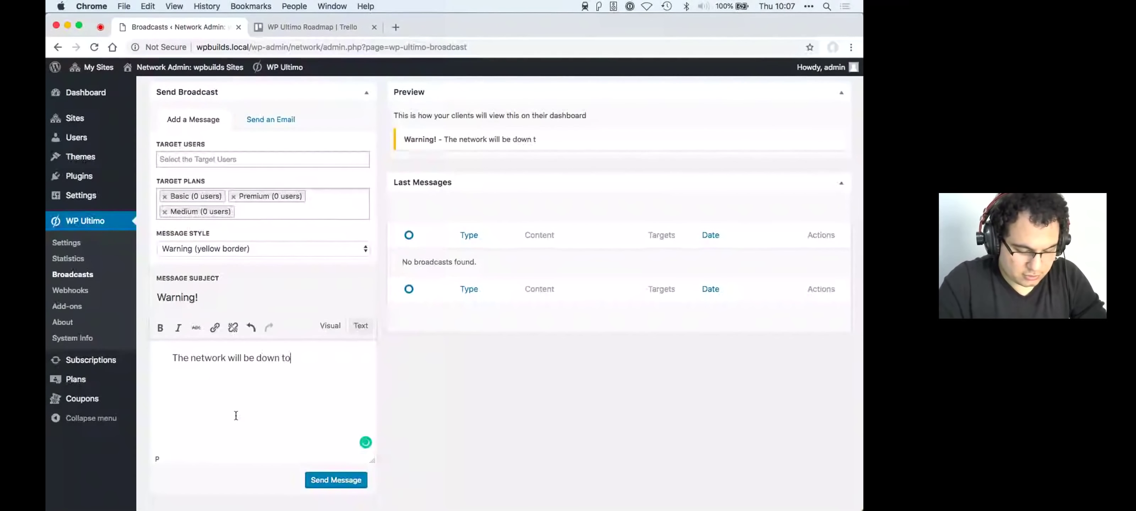
text(morrow!)
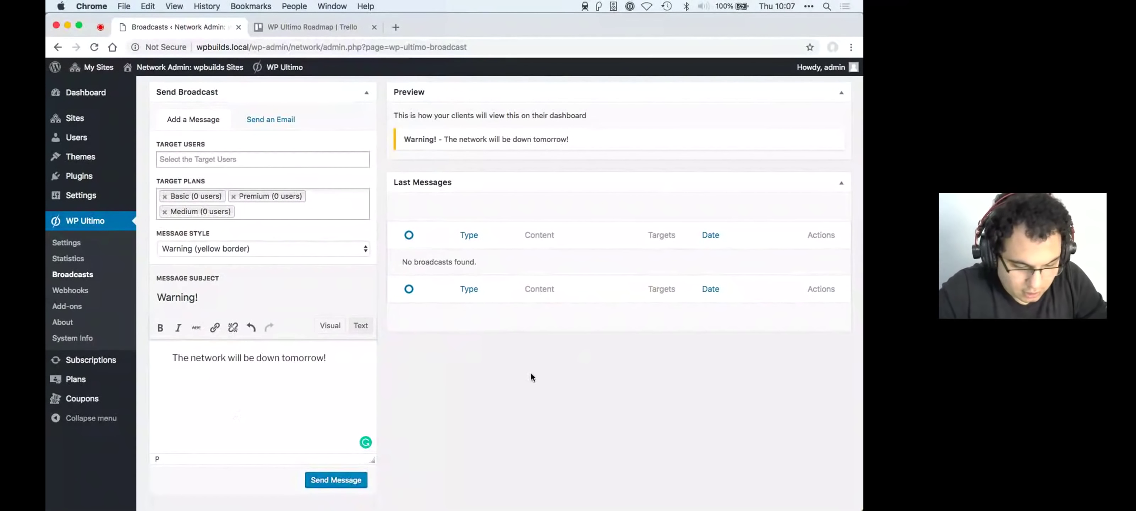
scroll(441, 410, up, 2)
scroll(369, 438, down, 4)
click(354, 454)
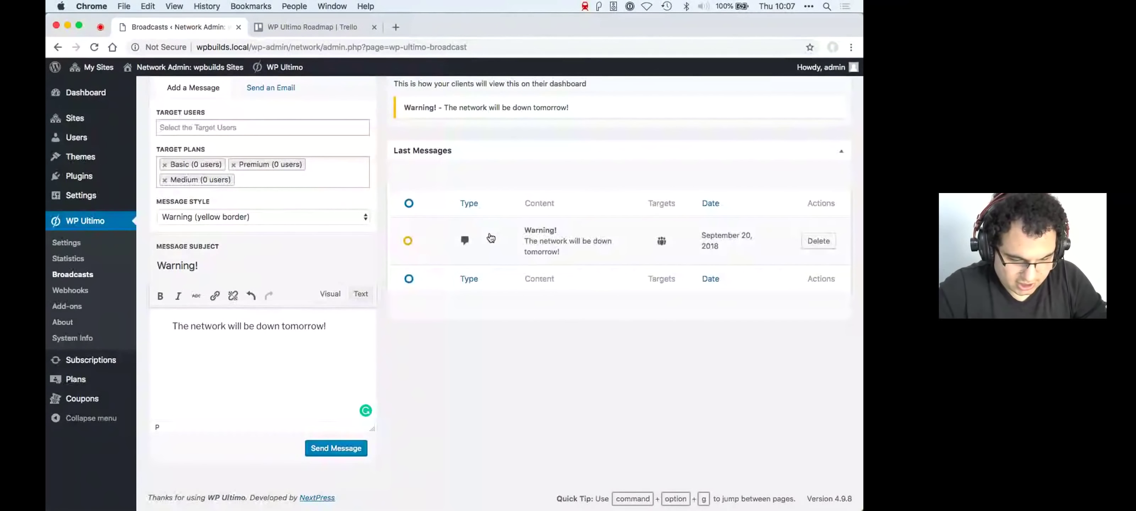
Check the sent Warning! broadcast's targets in Last Messages, then switch to Send an Email.
scroll(611, 458, up, 3)
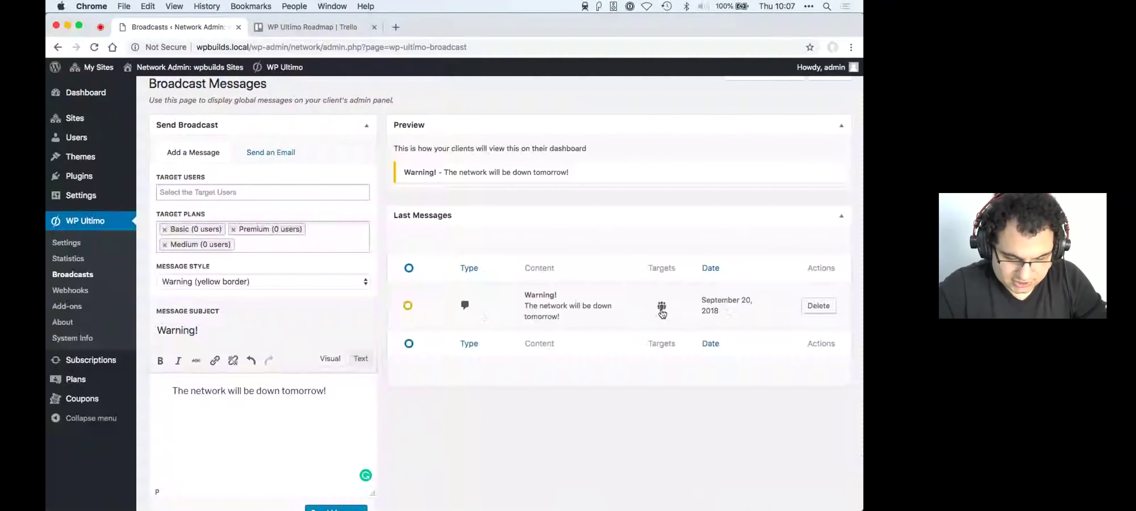
mouse_move(662, 309)
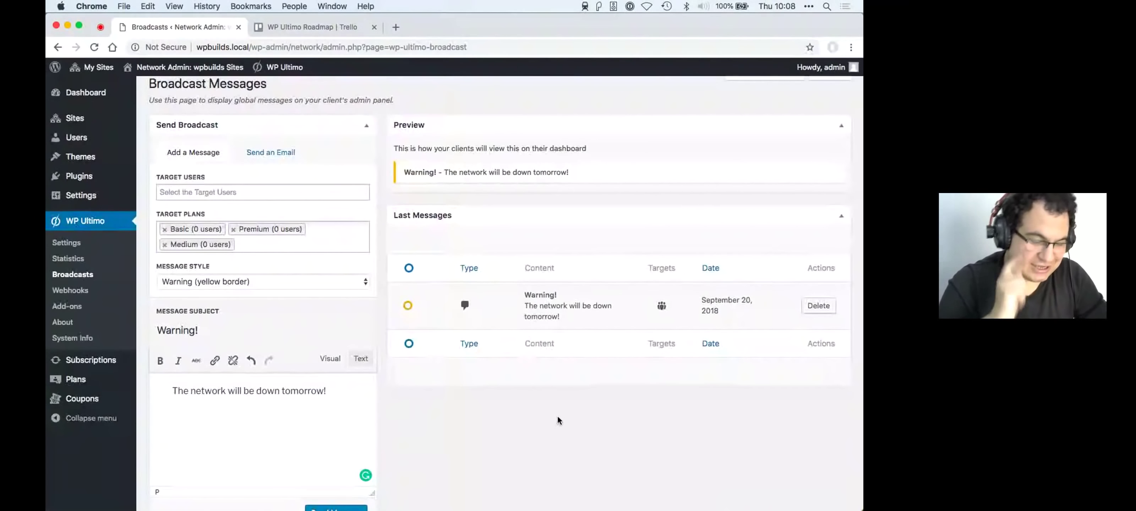
click(271, 151)
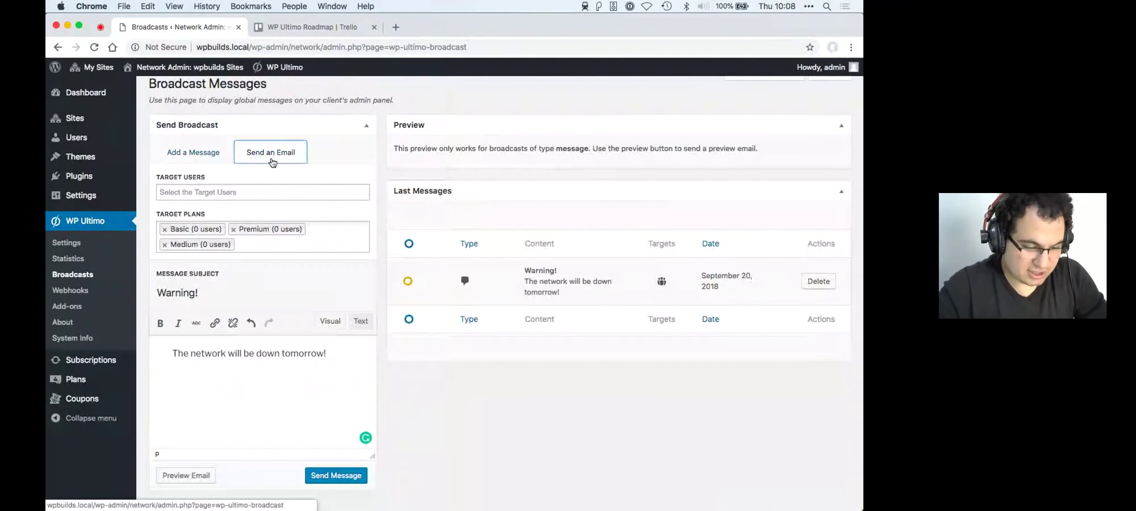
Compare the message and email forms, then add the admin user as a target user.
click(216, 157)
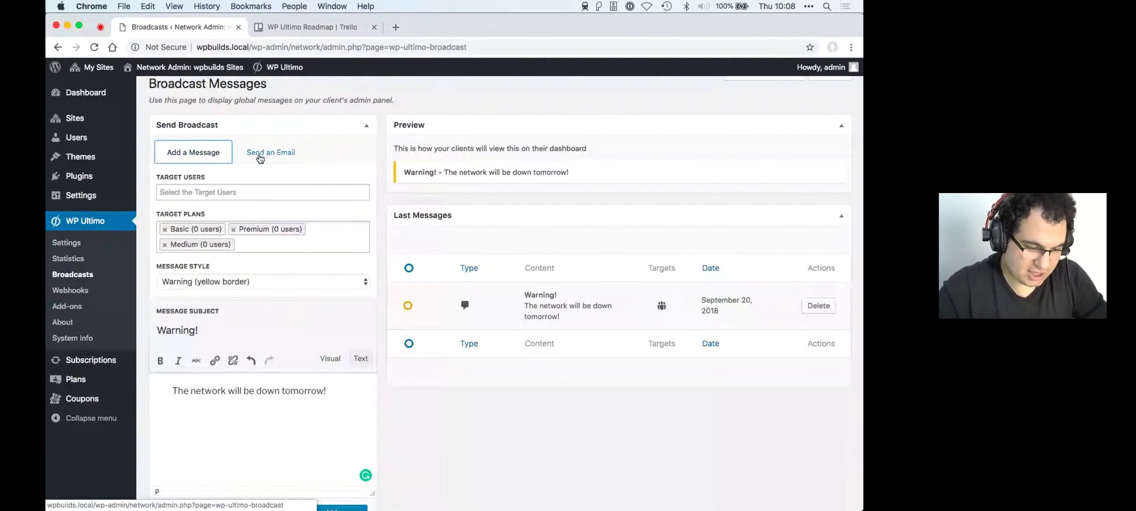
click(263, 158)
click(223, 159)
click(262, 157)
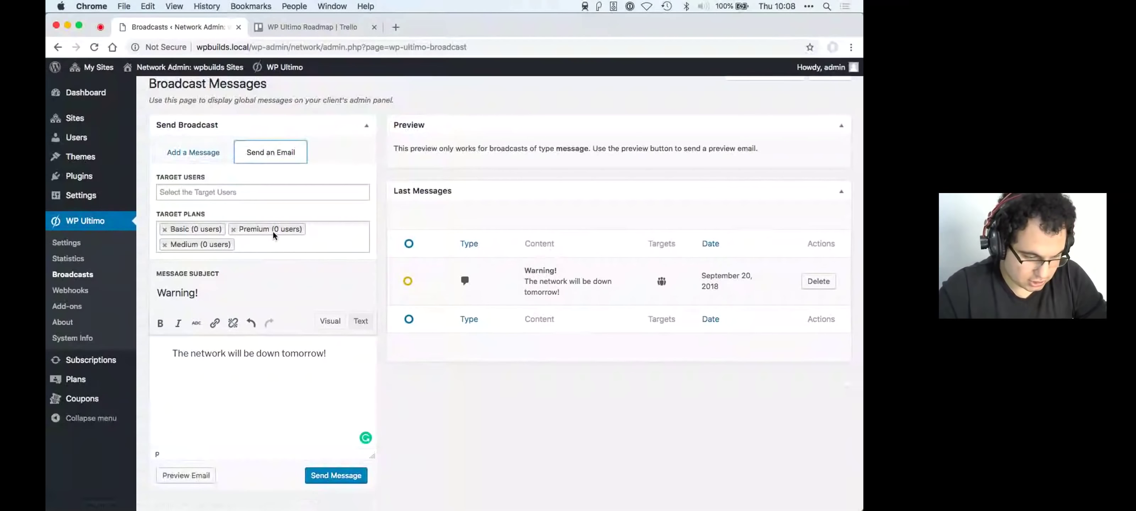
click(223, 294)
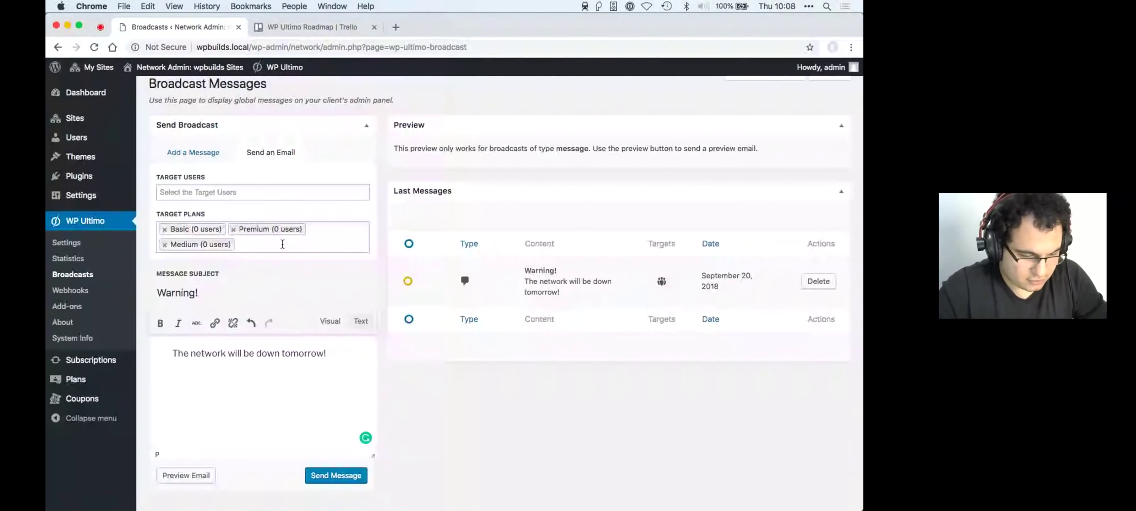
click(252, 192)
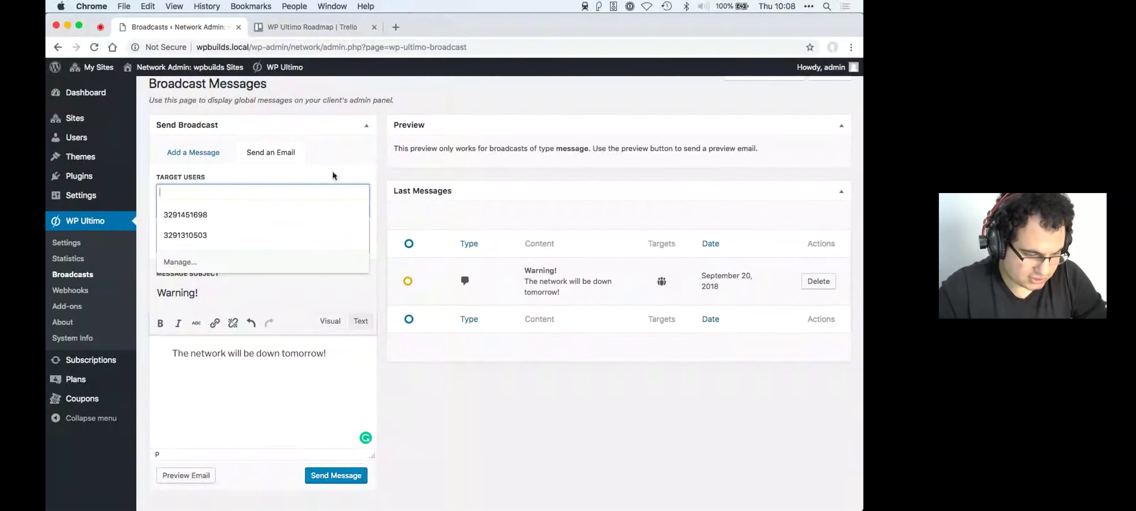
text(admin)
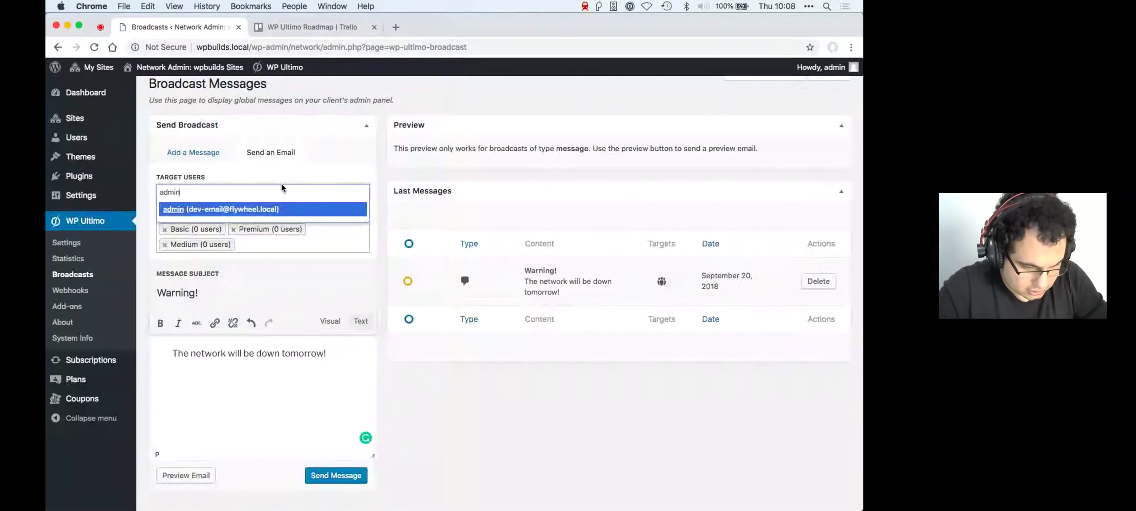
click(253, 208)
click(261, 243)
Change the subject to 'Email' and send the email broadcast.
drag(225, 293, 139, 296)
text(Email)
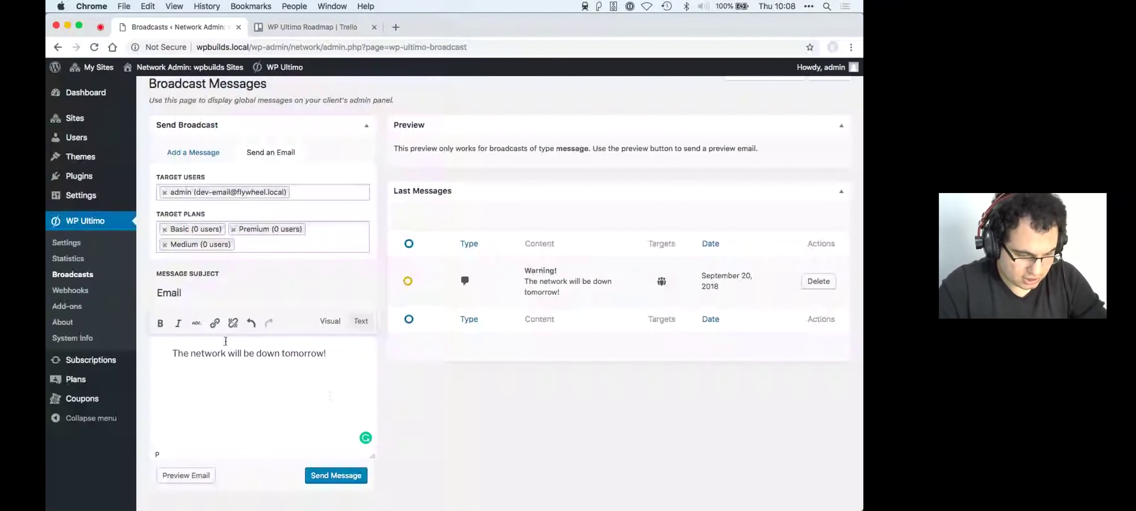
click(344, 478)
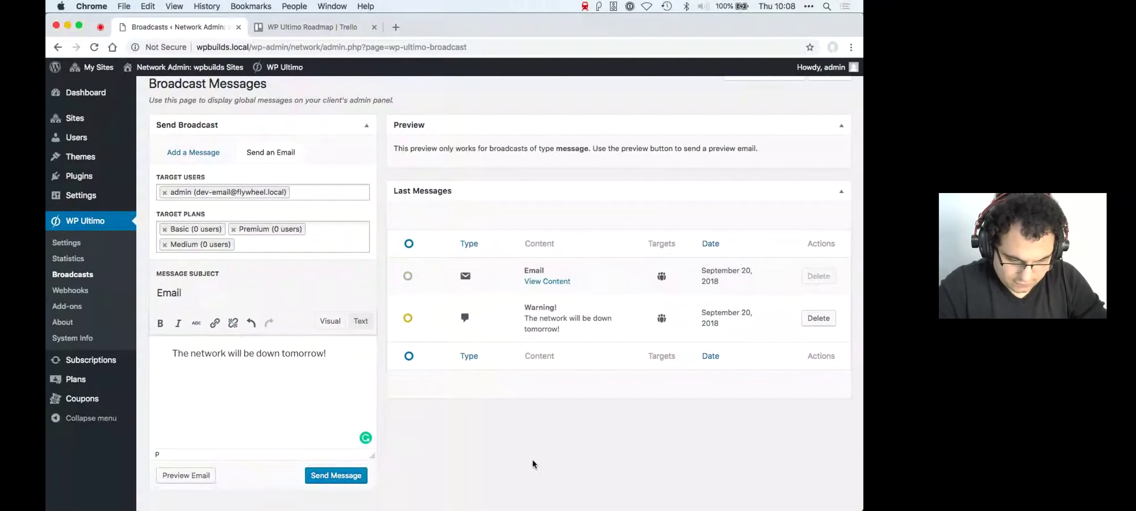
key(ctrl+Up)
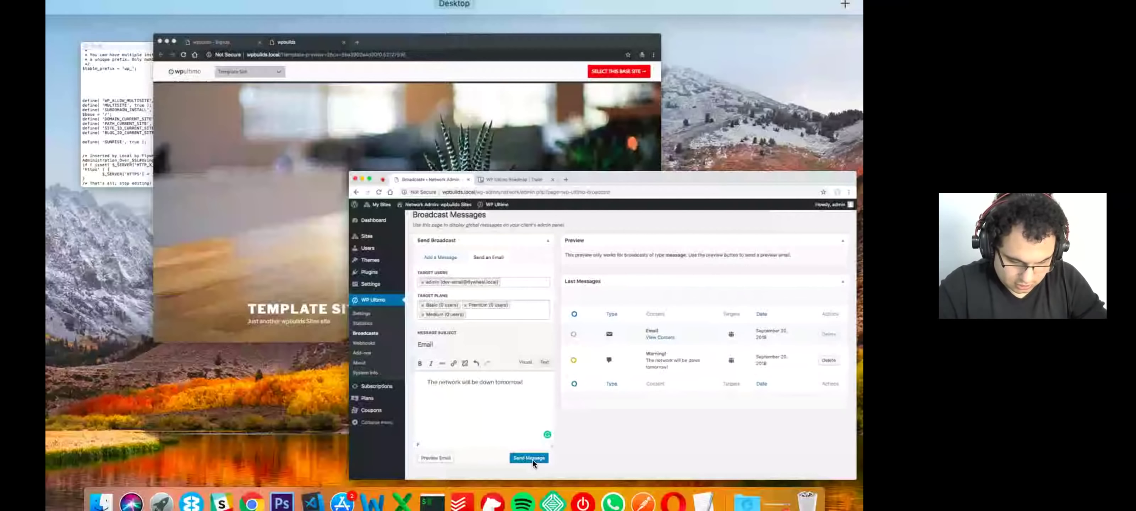
Show the wpbuilds site's Utilities in Local by Flywheel, with MailHog and Xdebug.
click(553, 501)
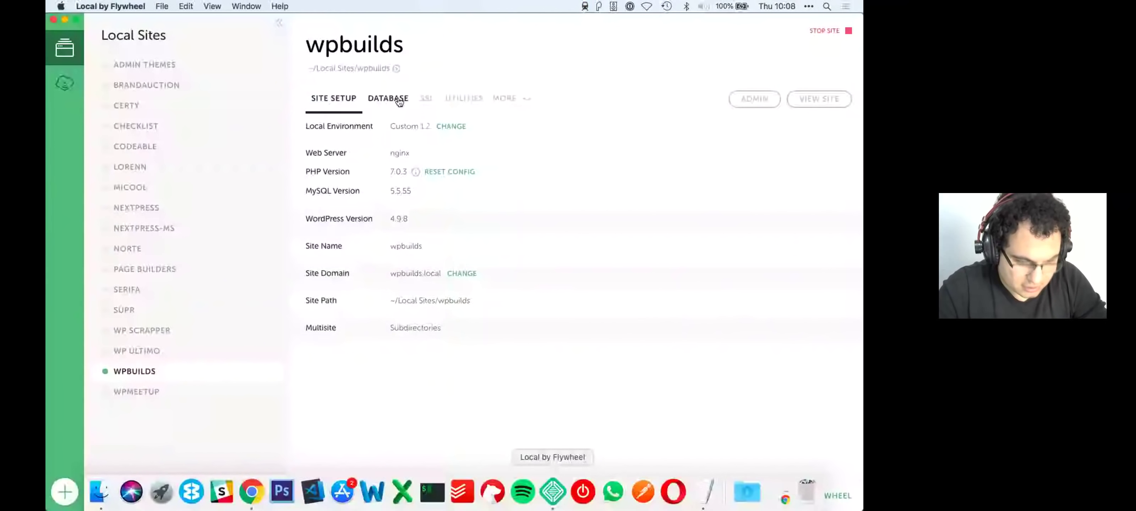
click(458, 102)
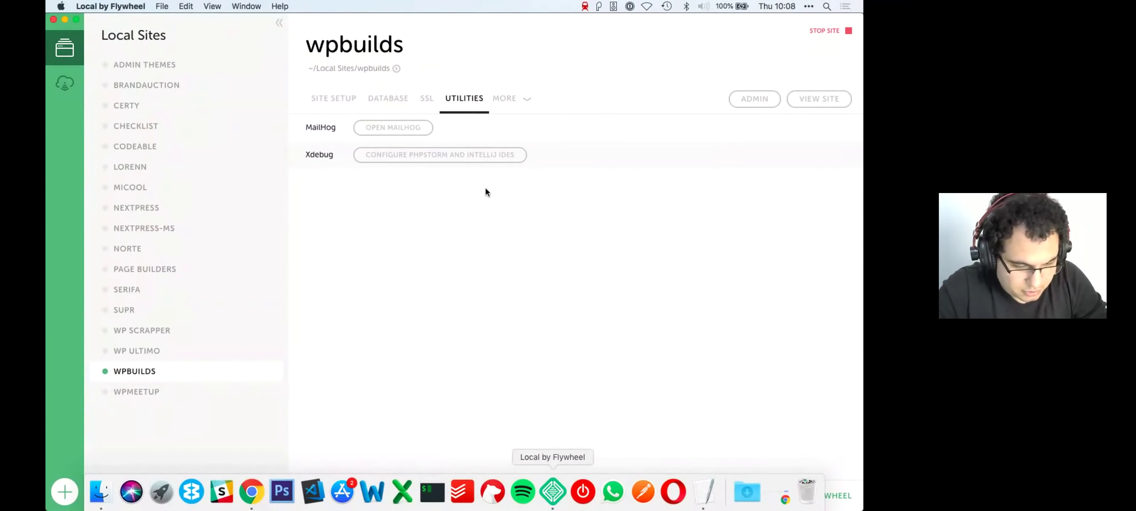
key(ctrl+Up)
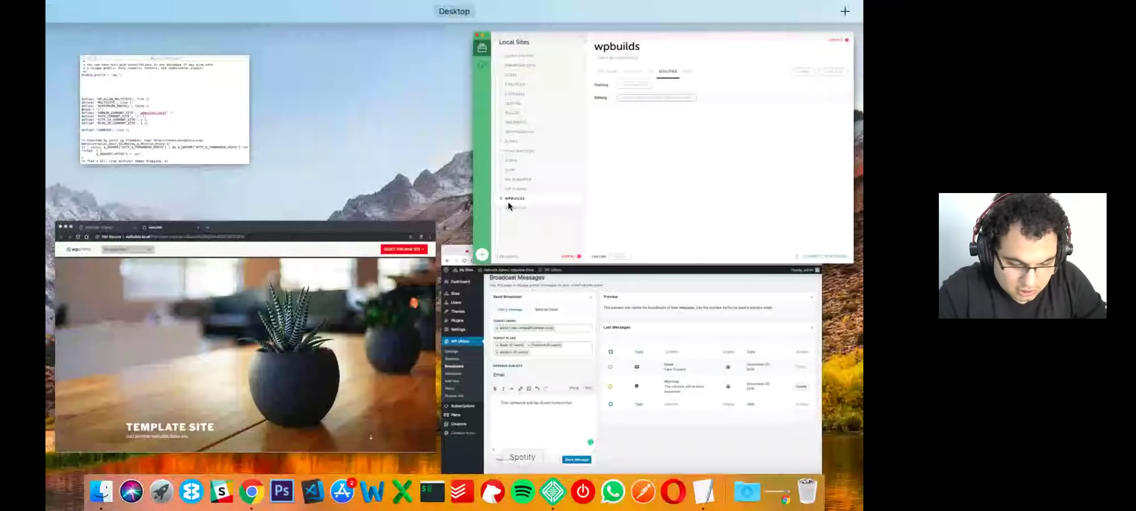
Return to the Broadcasts page after briefly searching 'wpbuilds' in a new tab.
click(516, 278)
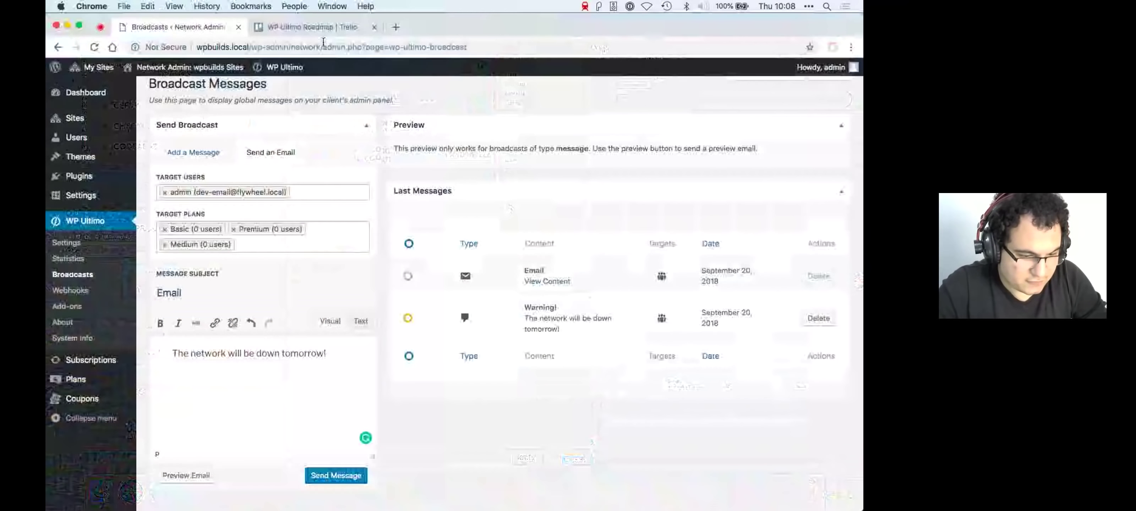
click(394, 30)
text(mail)
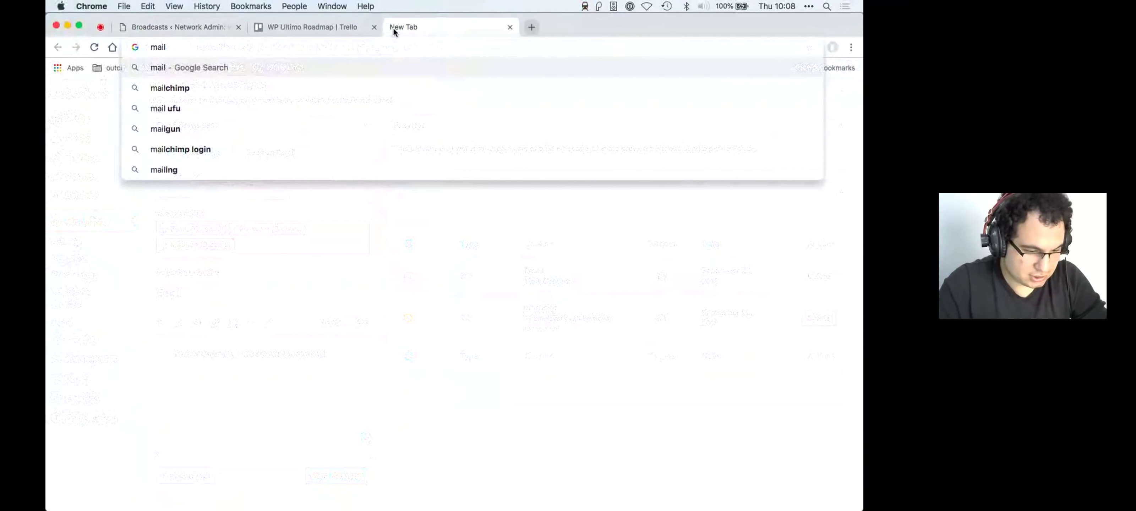
key(BackSpace)
key(BackSpace)
key(BackSpace)
key(BackSpace)
text(wpbuilds)
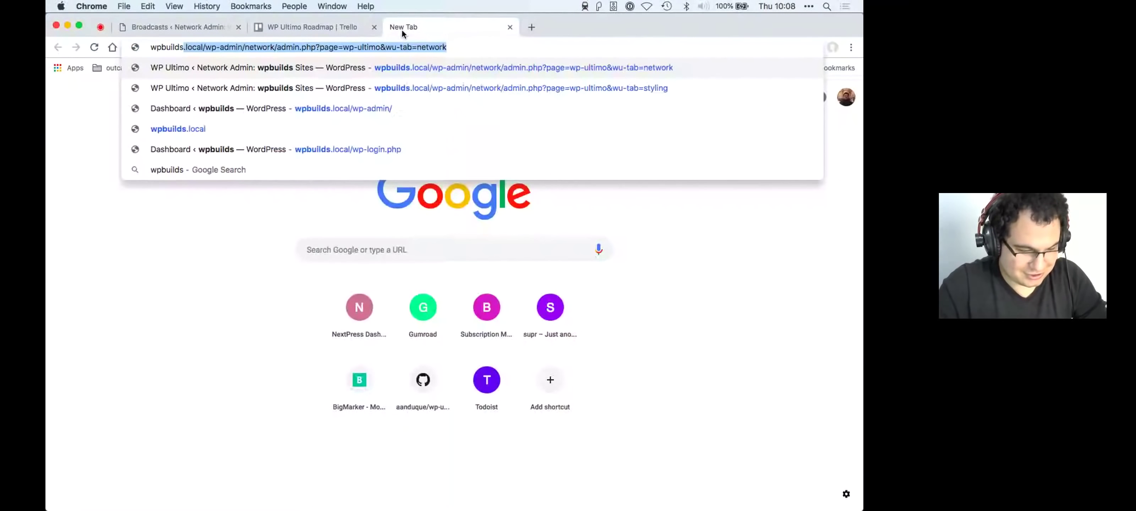
click(508, 27)
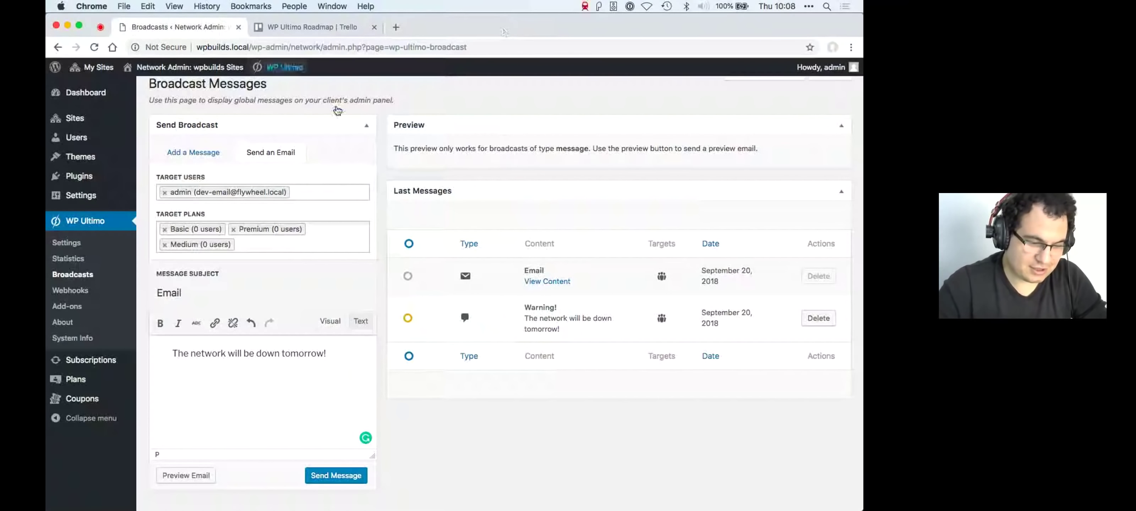
Review the Last Messages list, then go to WP Ultimo Add-ons.
scroll(355, 282, up, 1)
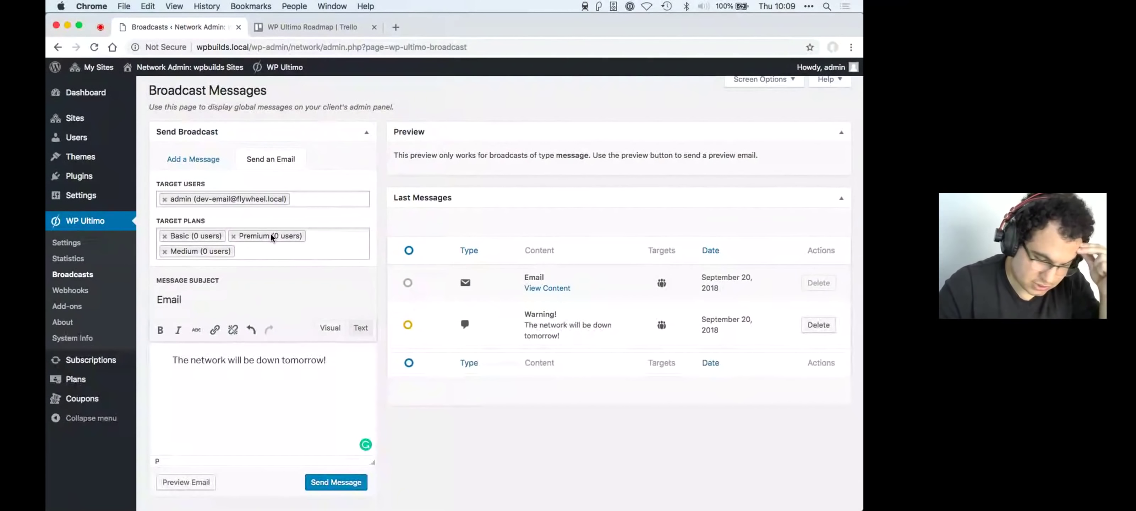
scroll(484, 363, down, 2)
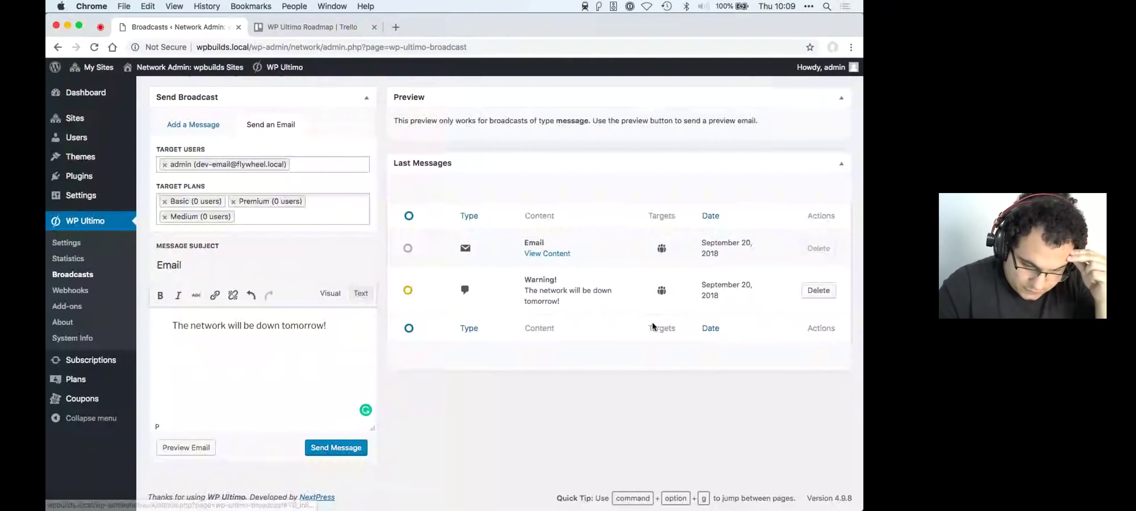
scroll(652, 326, up, 2)
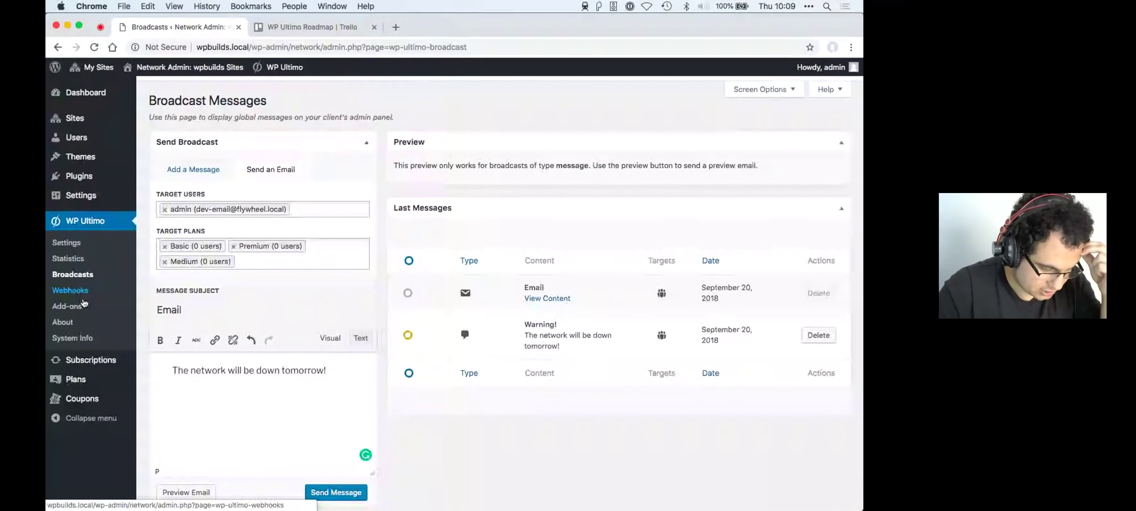
click(77, 309)
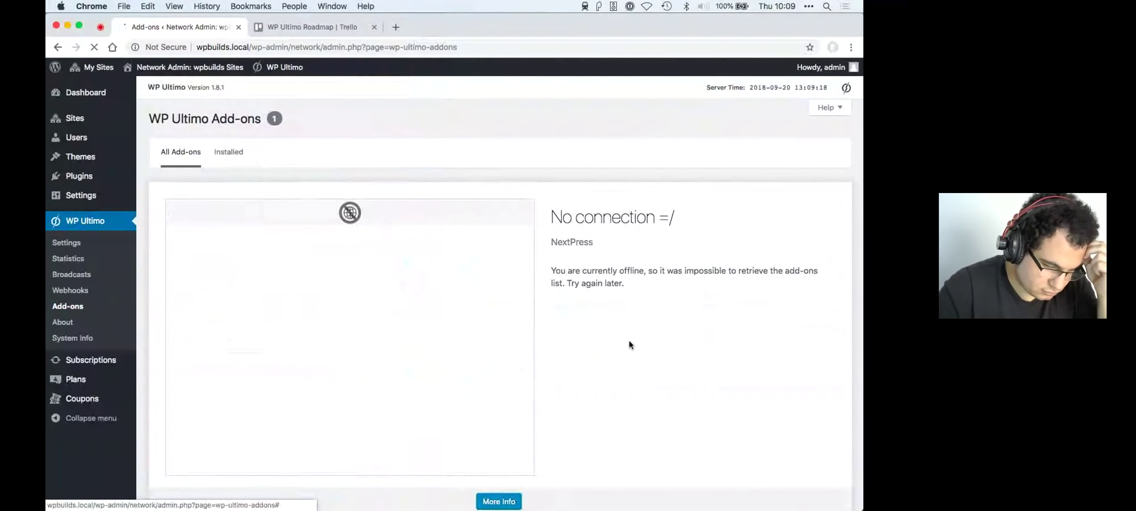
Try the Installed tab of Add-ons, which still reports no connection.
scroll(628, 345, down, 2)
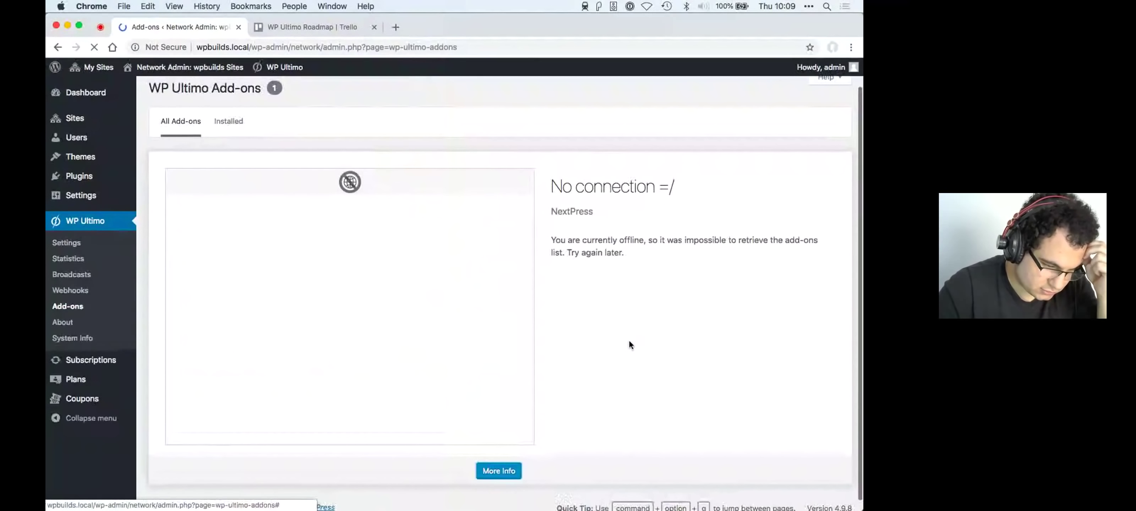
scroll(630, 345, up, 2)
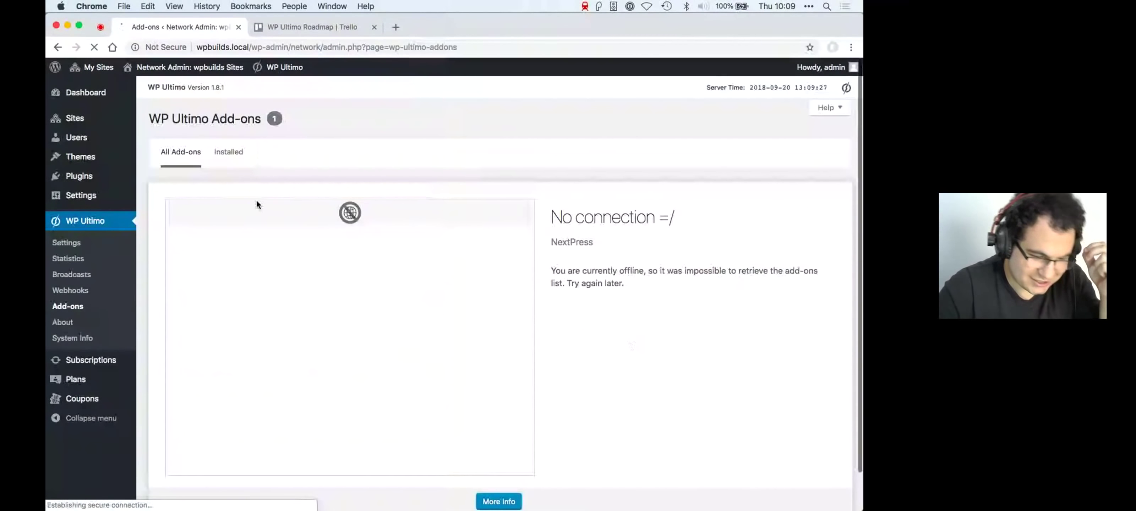
click(237, 154)
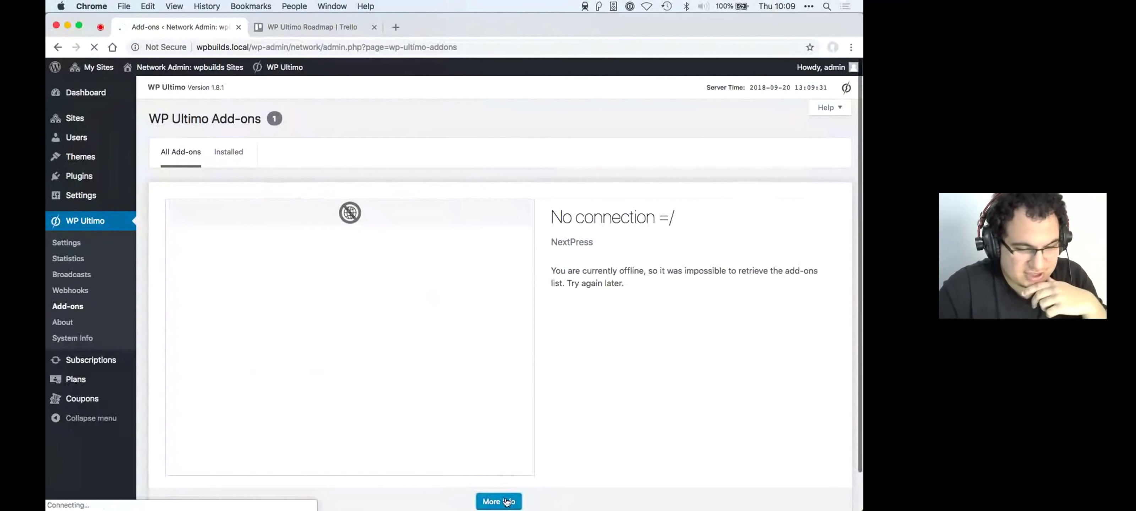
Check TripMode's internet-access list for Chrome, then return to the Add-ons page.
click(585, 7)
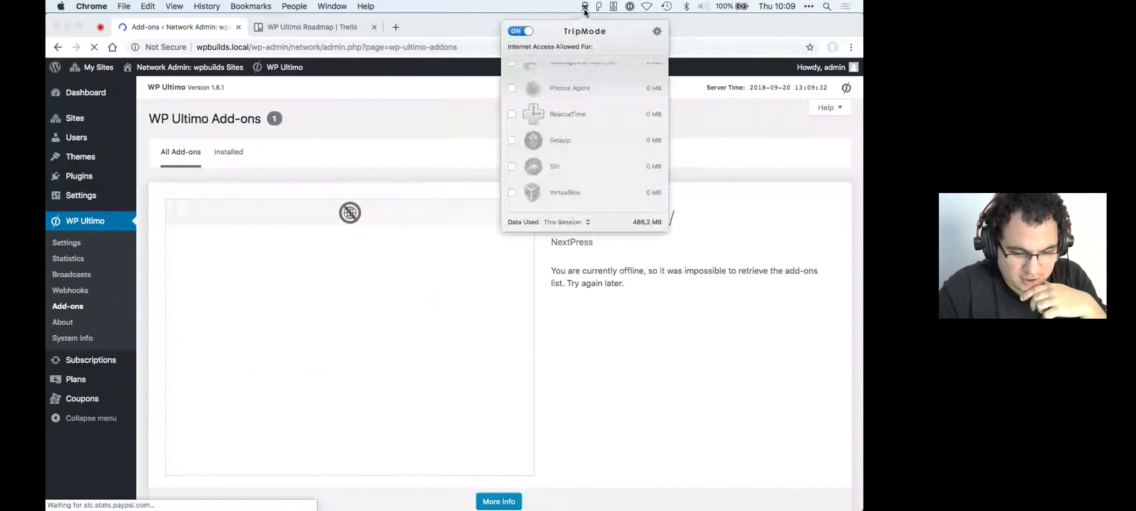
scroll(588, 111, up, 10)
scroll(588, 133, up, 3)
scroll(588, 133, down, 10)
scroll(587, 125, up, 10)
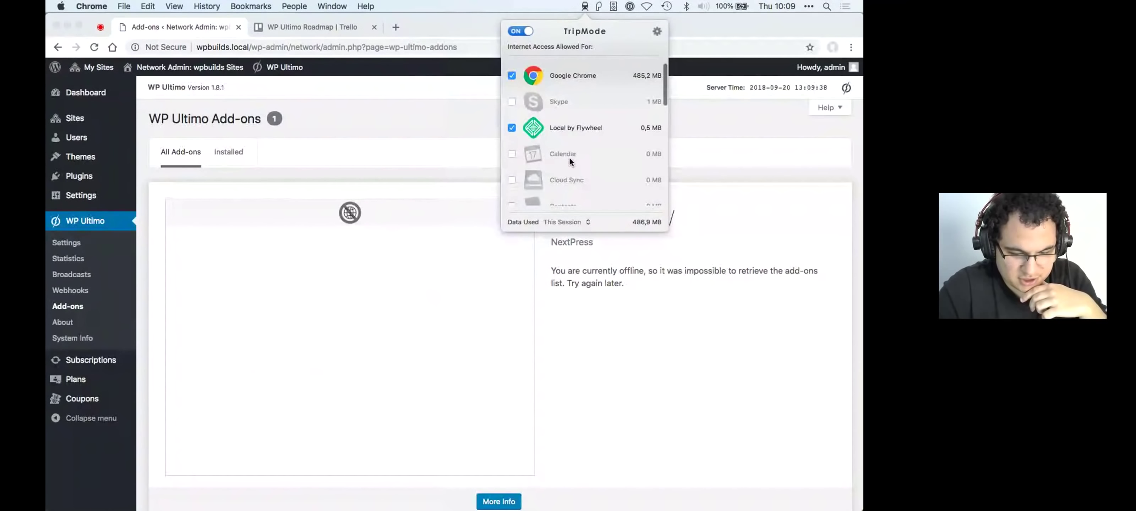
scroll(568, 155, down, 5)
click(466, 108)
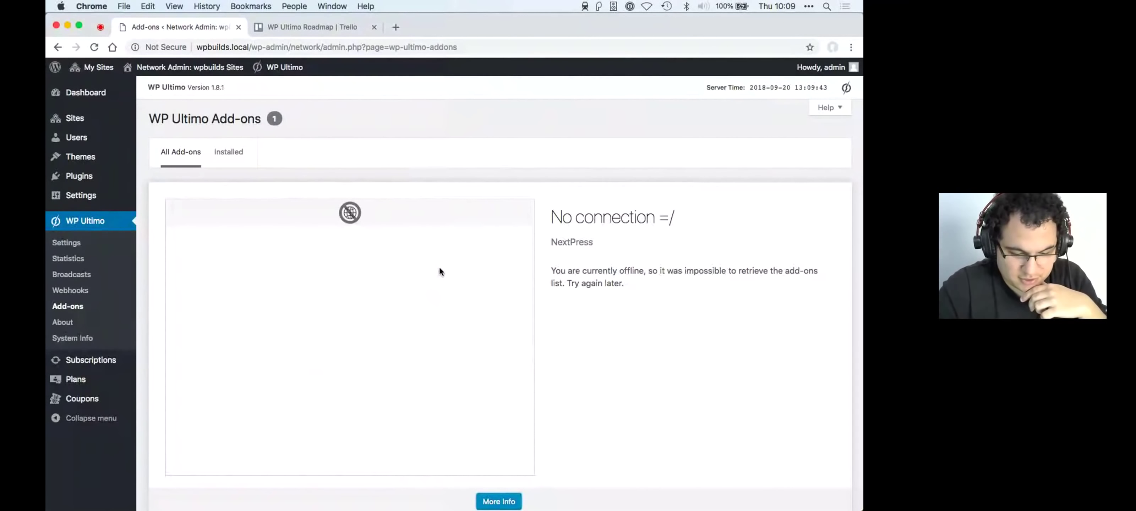
scroll(440, 266, down, 2)
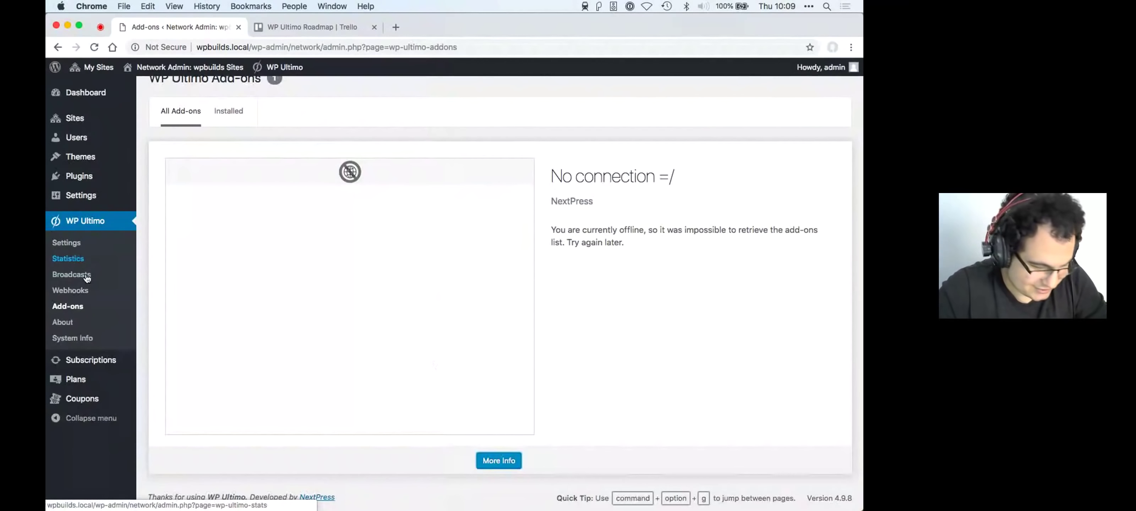
Open WP Ultimo About and scroll down to the Complete Changelog section.
click(73, 322)
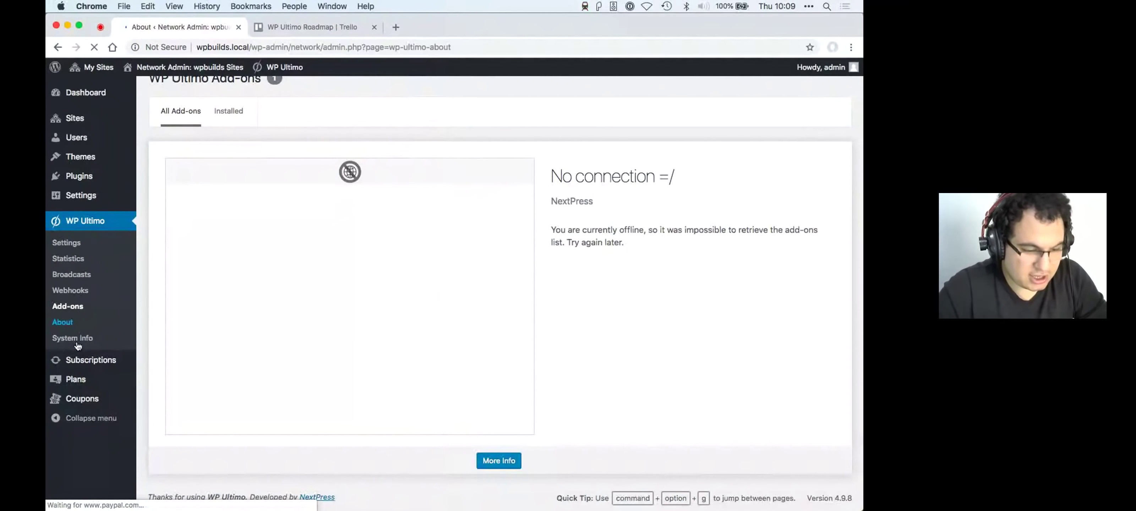
scroll(378, 315, down, 2)
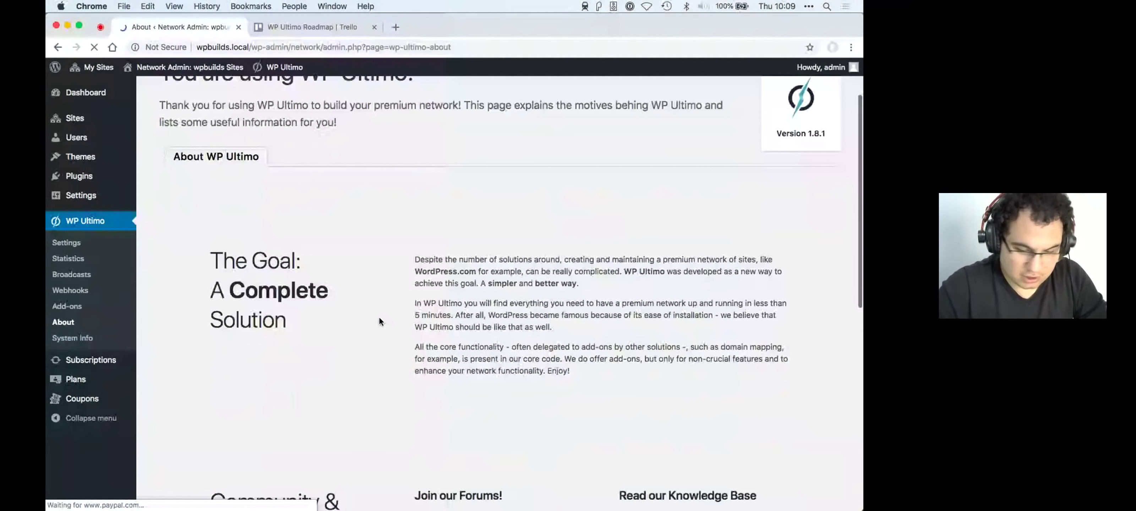
scroll(378, 315, up, 2)
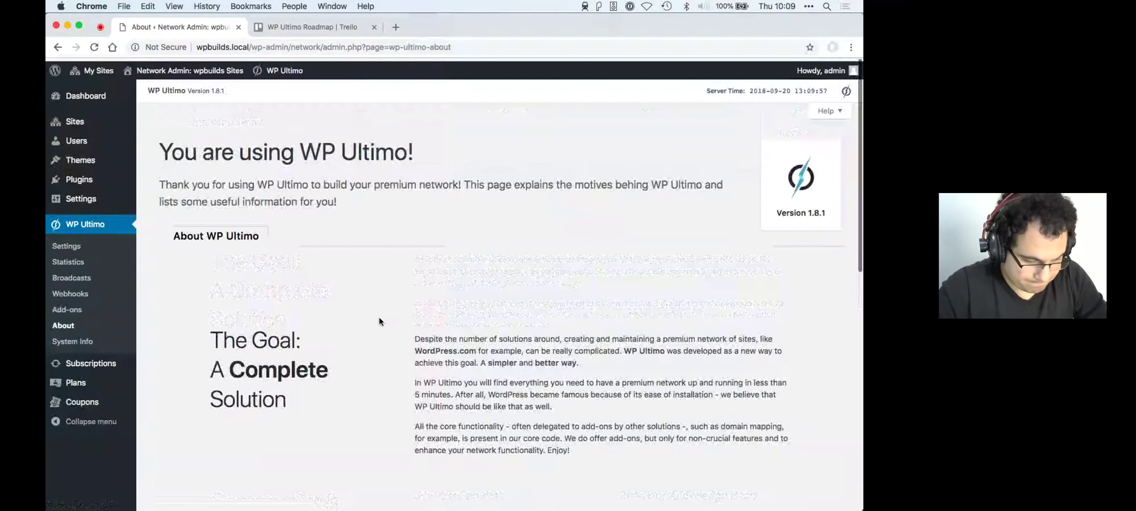
scroll(379, 316, down, 6)
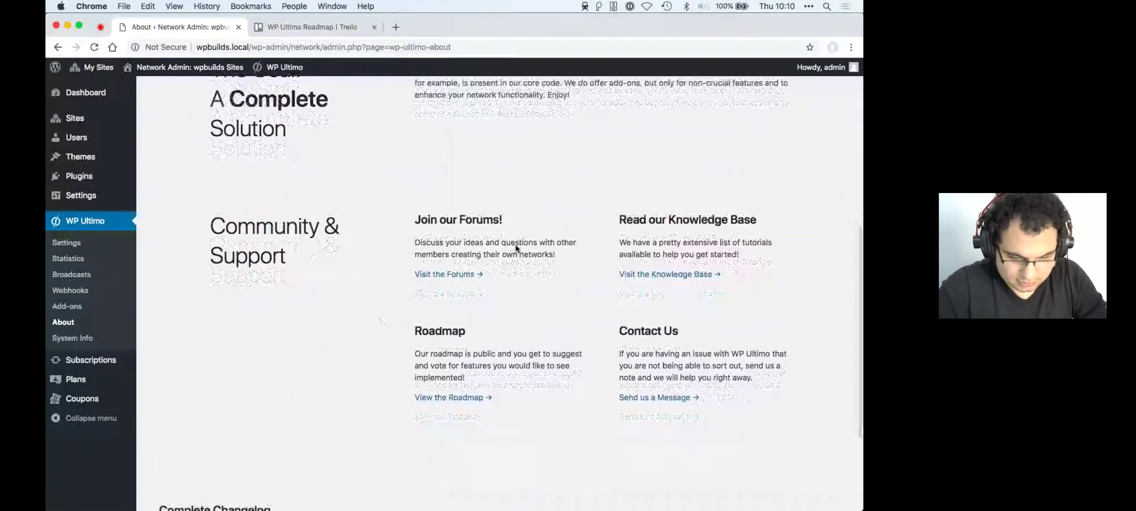
scroll(627, 263, up, 1)
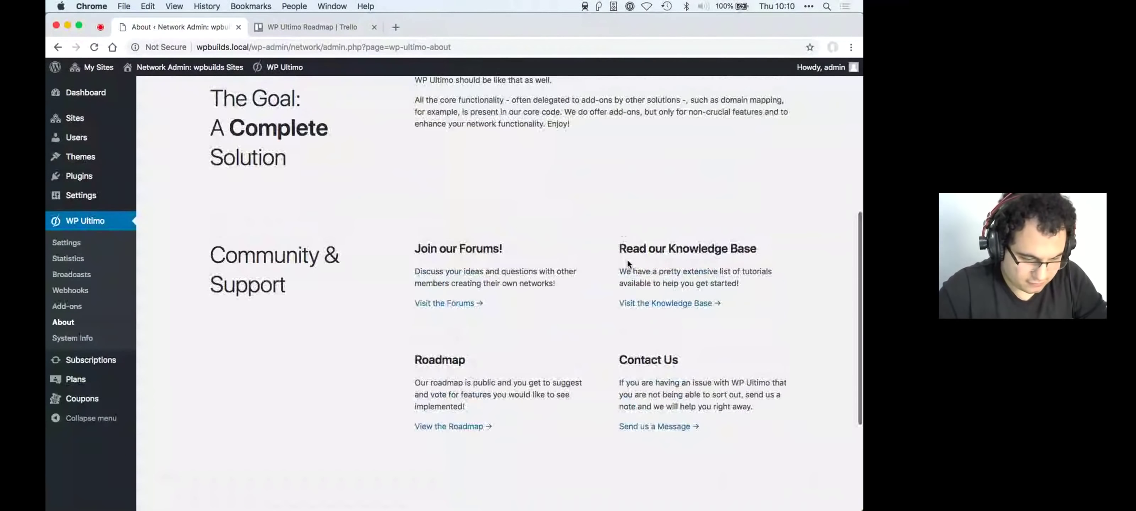
scroll(628, 263, down, 4)
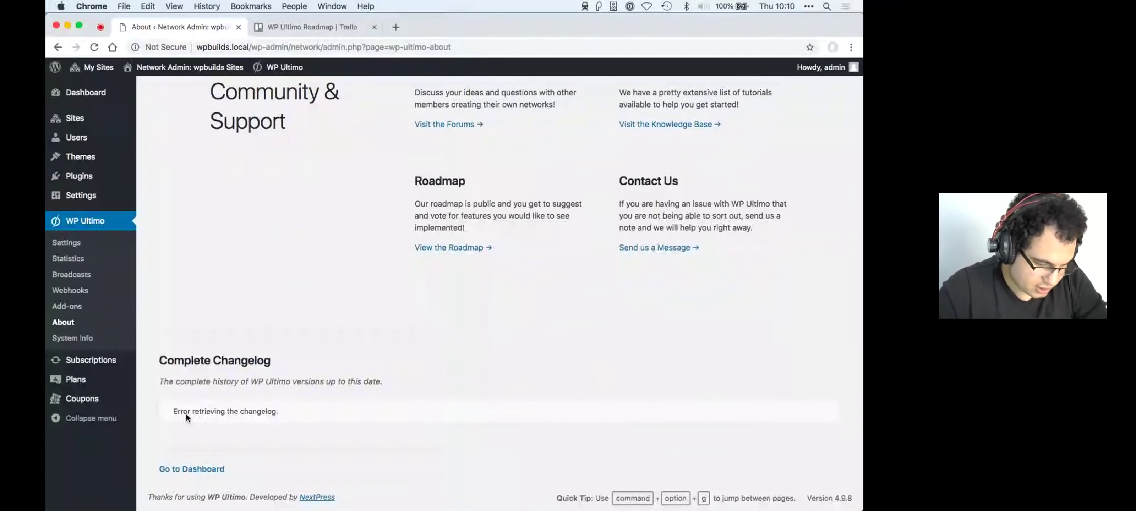
Select the changelog error, reload the About page, then open the Plans list.
drag(177, 412, 296, 411)
click(295, 411)
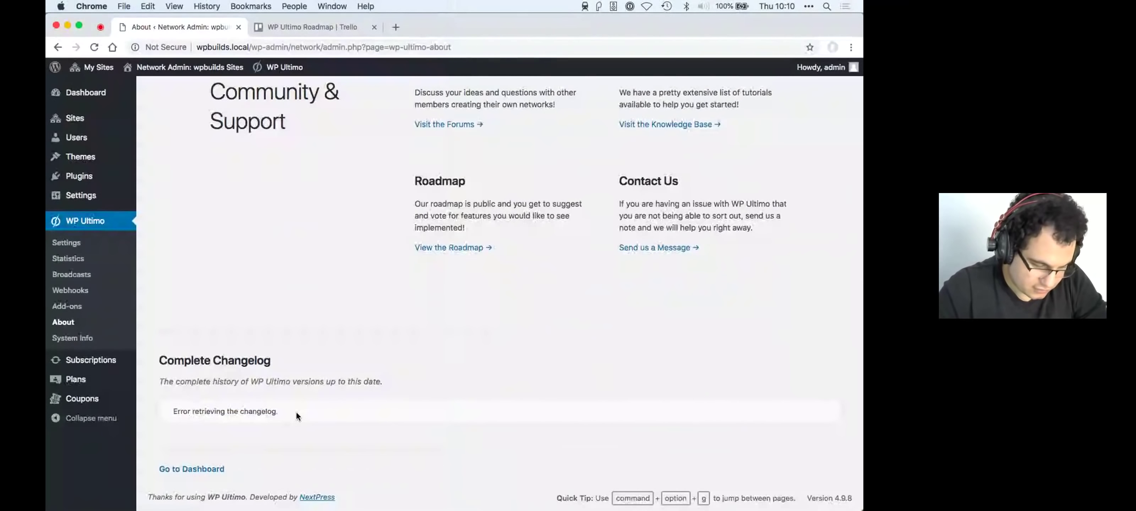
key(super+r)
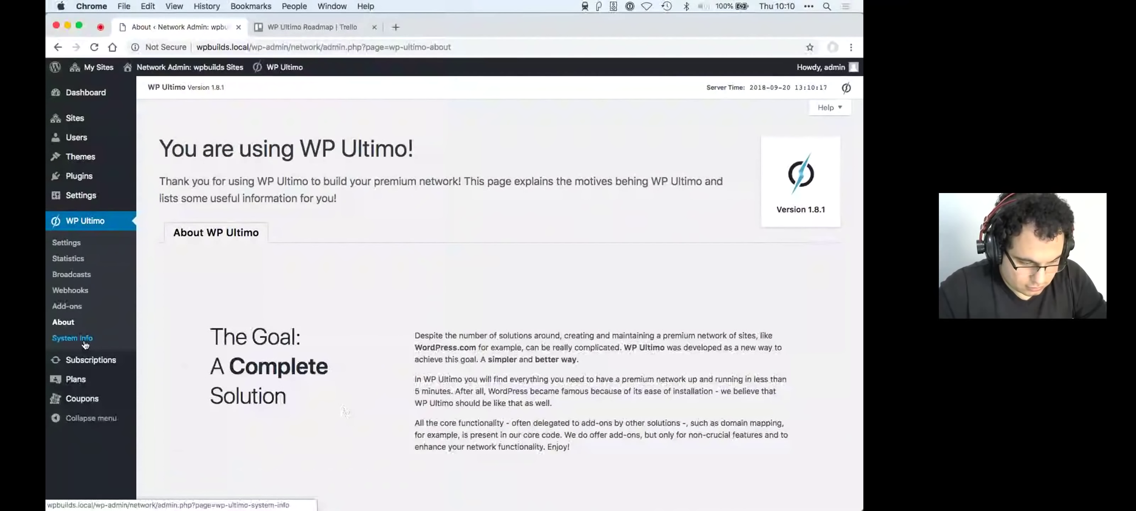
mouse_move(90, 367)
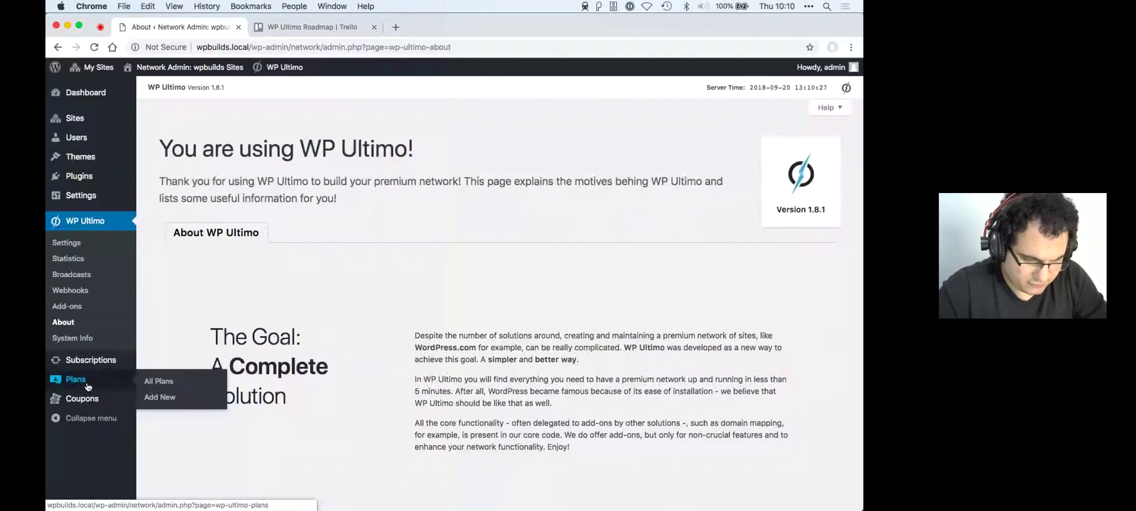
click(88, 386)
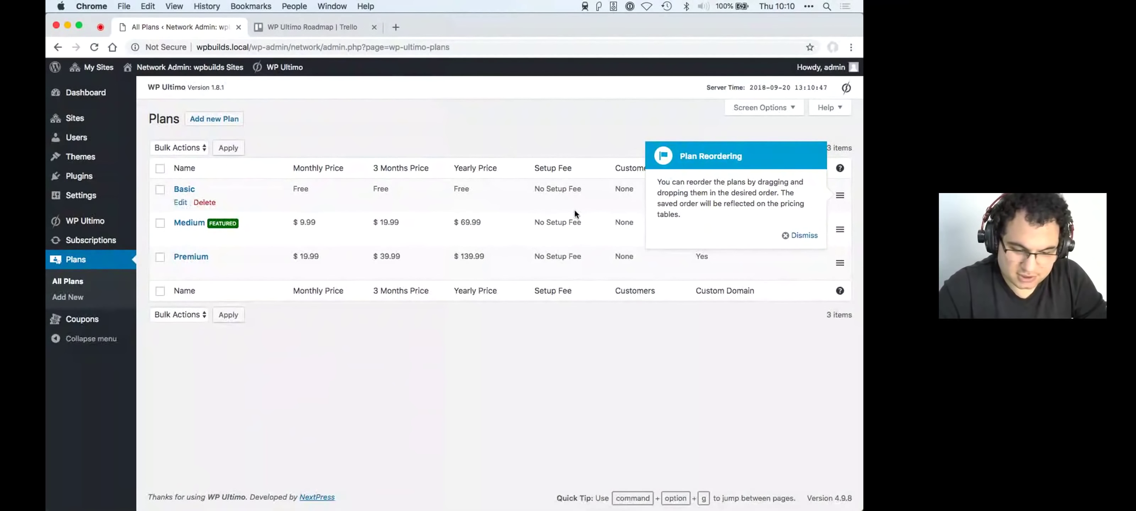
Dismiss the reordering tip and drag the plans into Premium, Medium, Basic order.
click(805, 235)
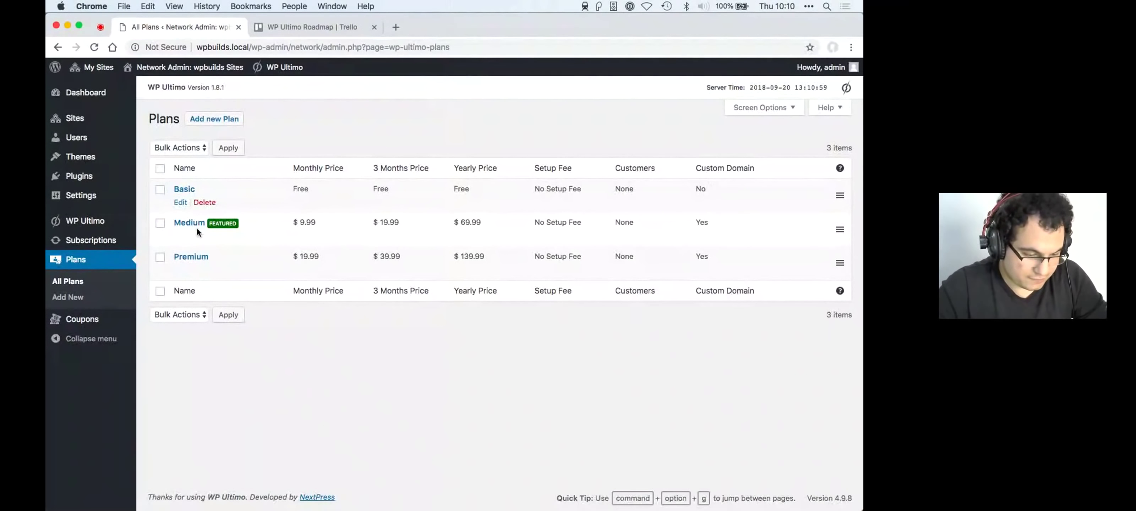
drag(842, 231, 837, 190)
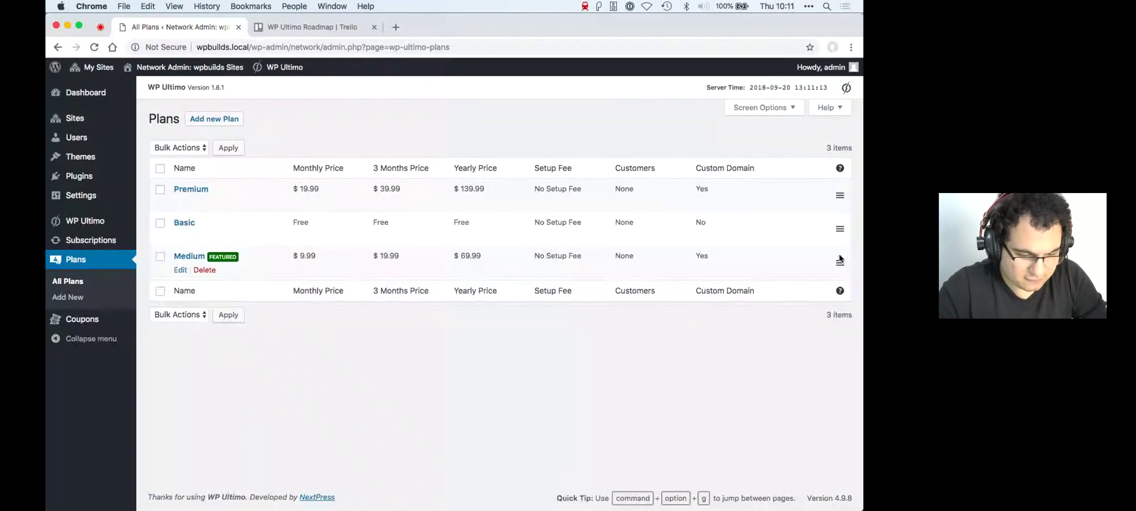
drag(839, 260, 840, 220)
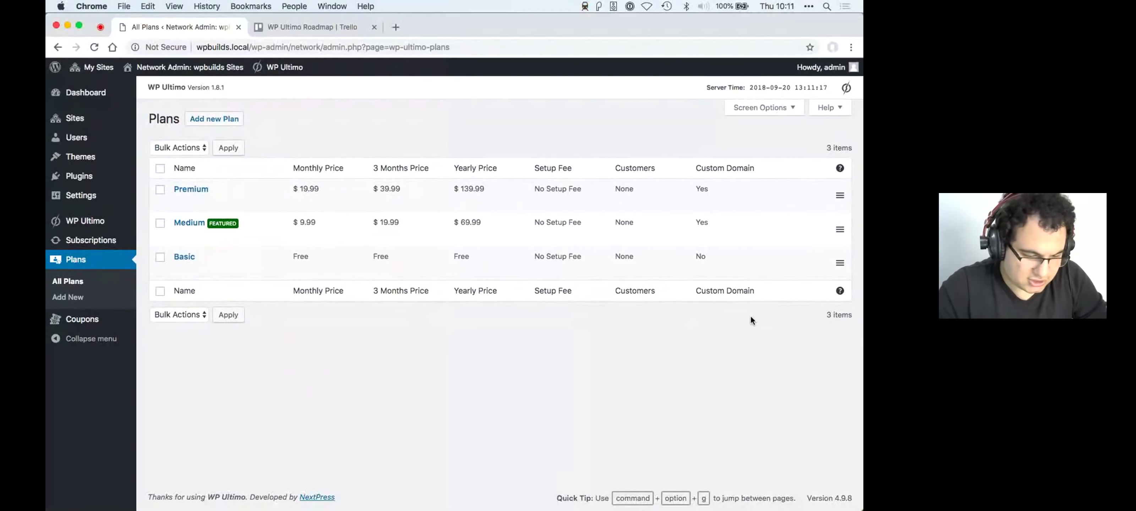
mouse_move(840, 230)
mouse_down()
mouse_move(841, 241)
mouse_move(843, 223)
mouse_up()
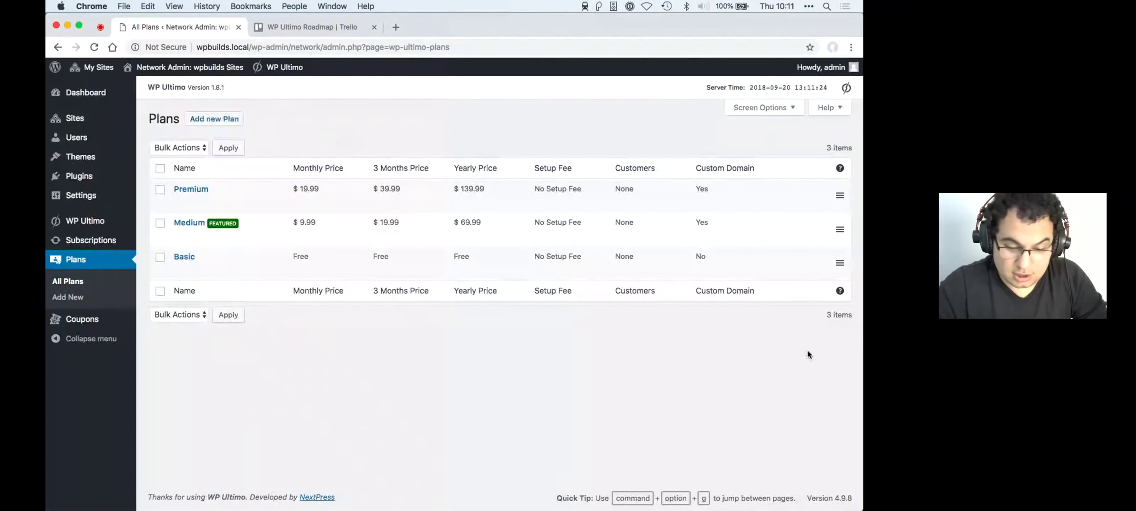
Open the Medium plan's edit page and click into its title and description fields.
click(194, 224)
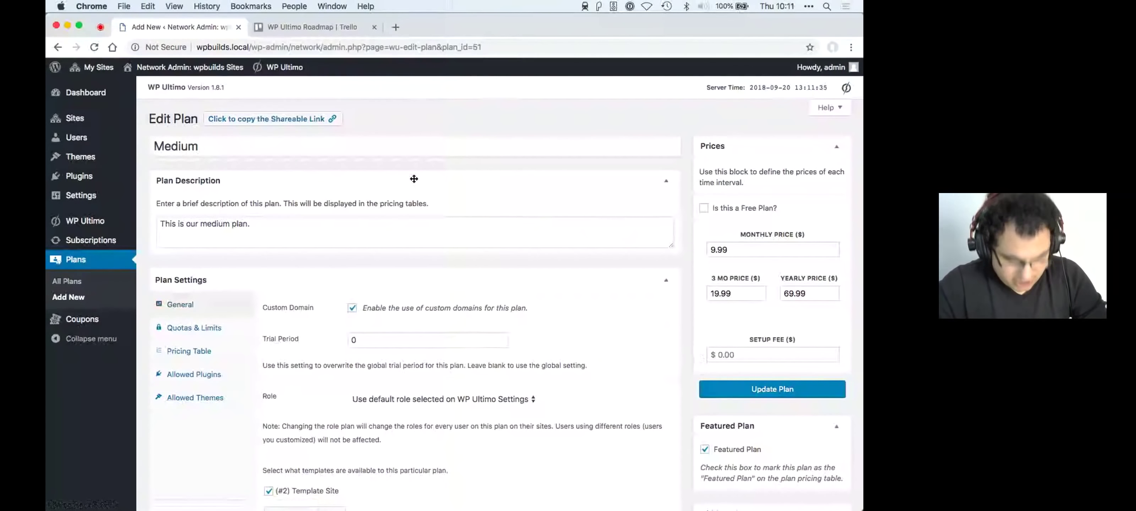
click(328, 146)
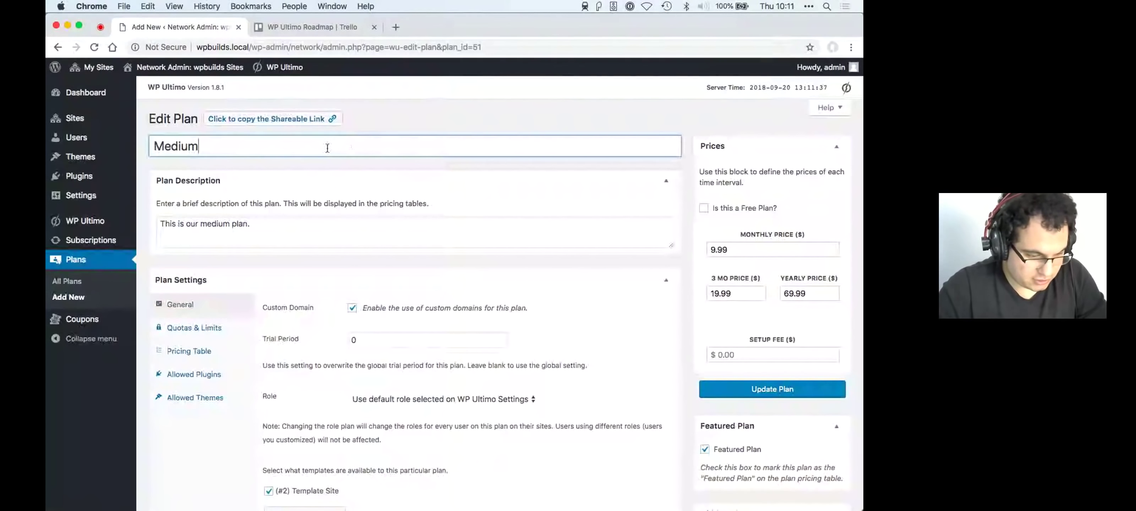
drag(155, 146, 233, 147)
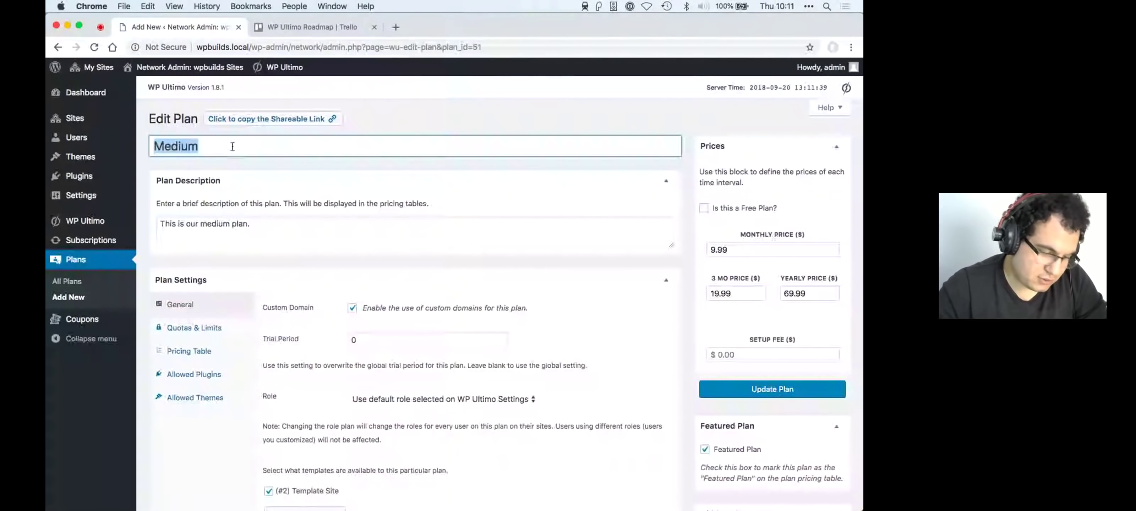
click(293, 230)
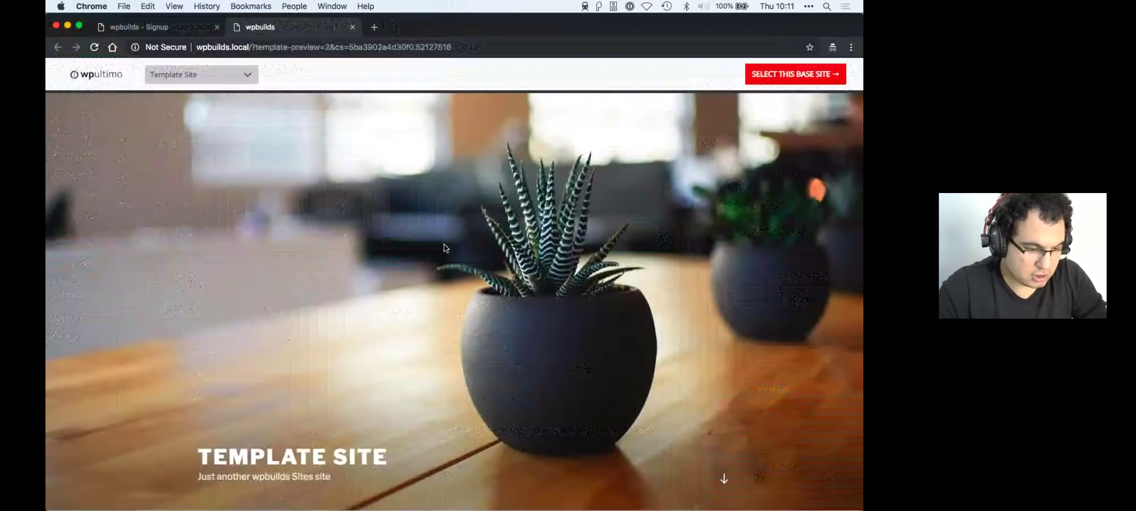
Close the template preview tab and load the site's 'resister' signup address.
click(353, 27)
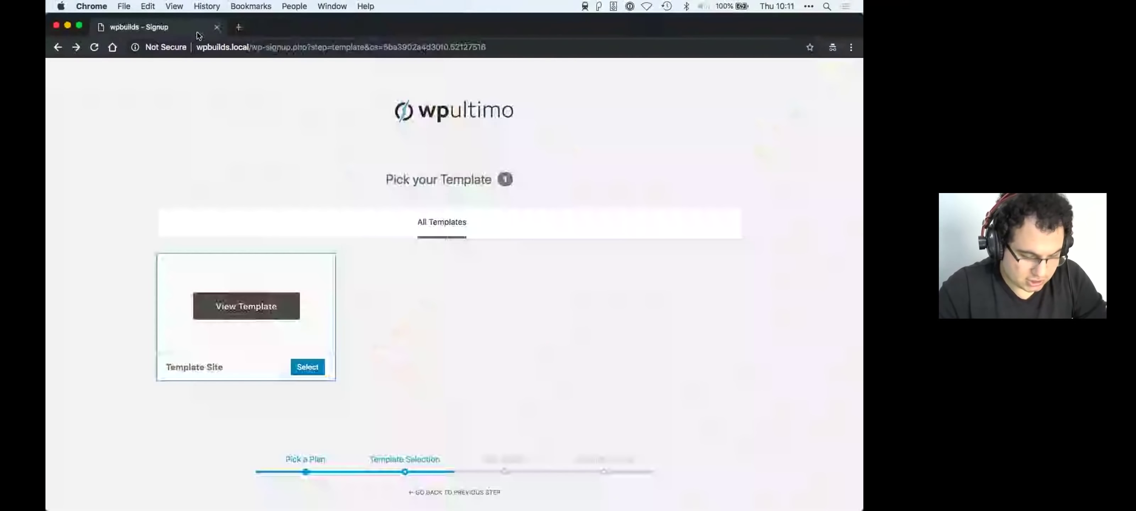
click(265, 47)
click(264, 46)
drag(251, 47, 558, 47)
text(res)
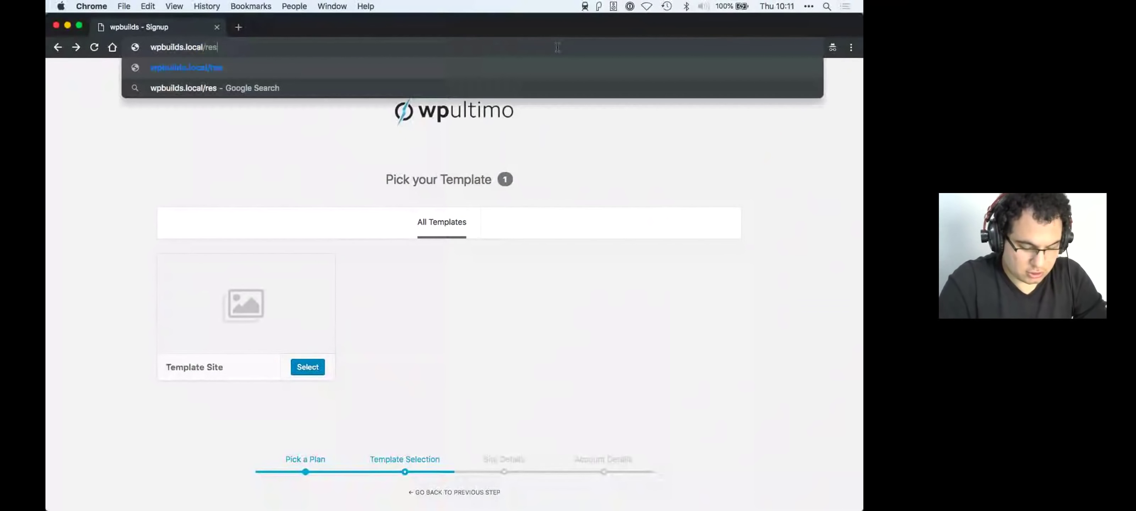
key(BackSpace)
text(gister)
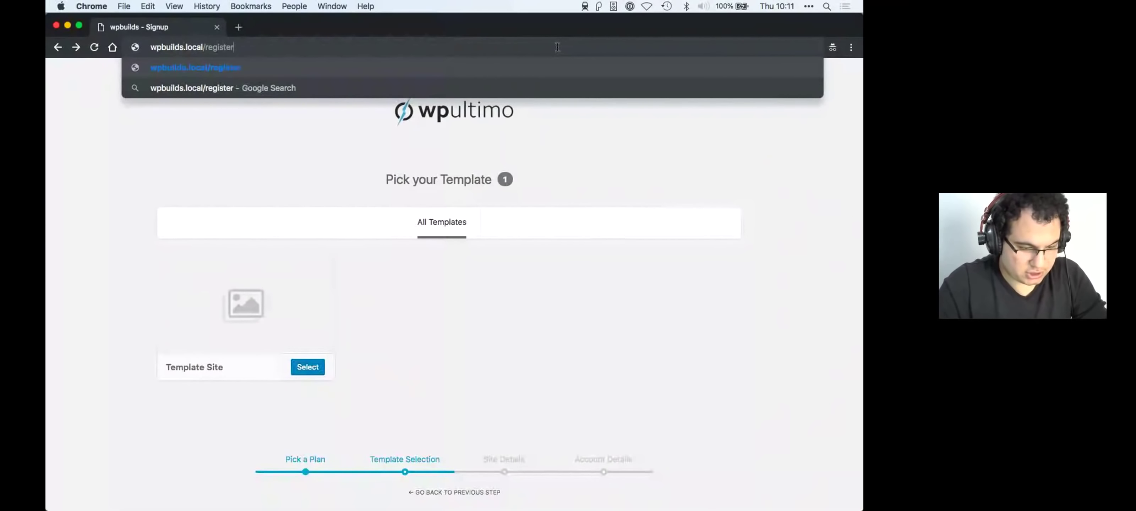
key(Return)
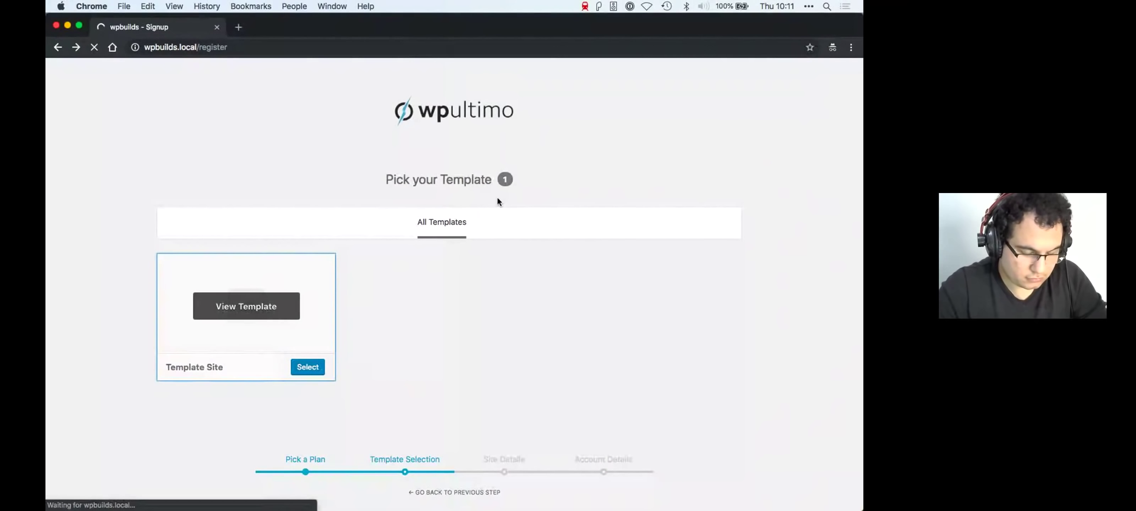
scroll(515, 284, down, 3)
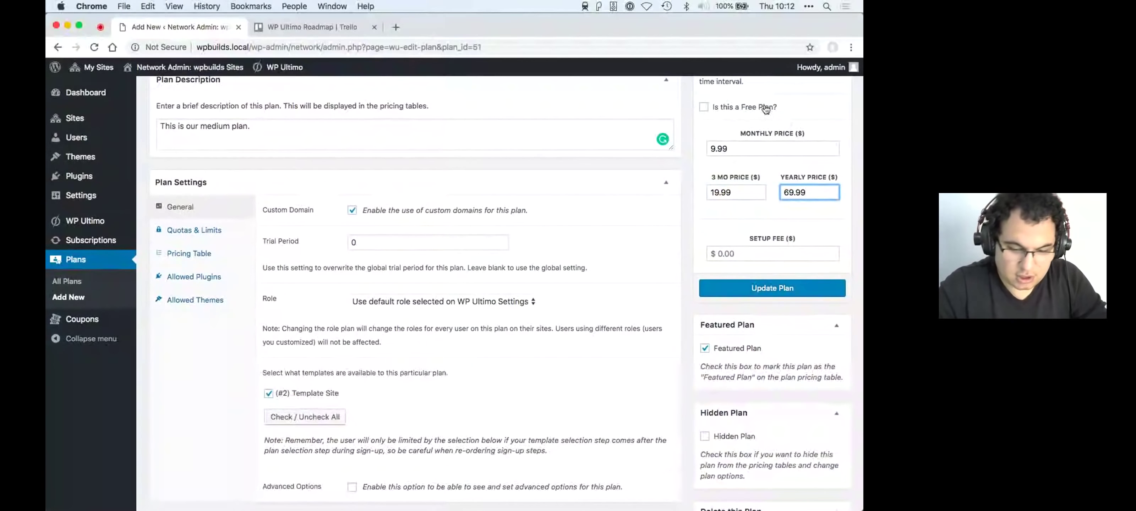
Give the Medium plan a setup fee of 30, leaving it as a paid plan.
click(766, 108)
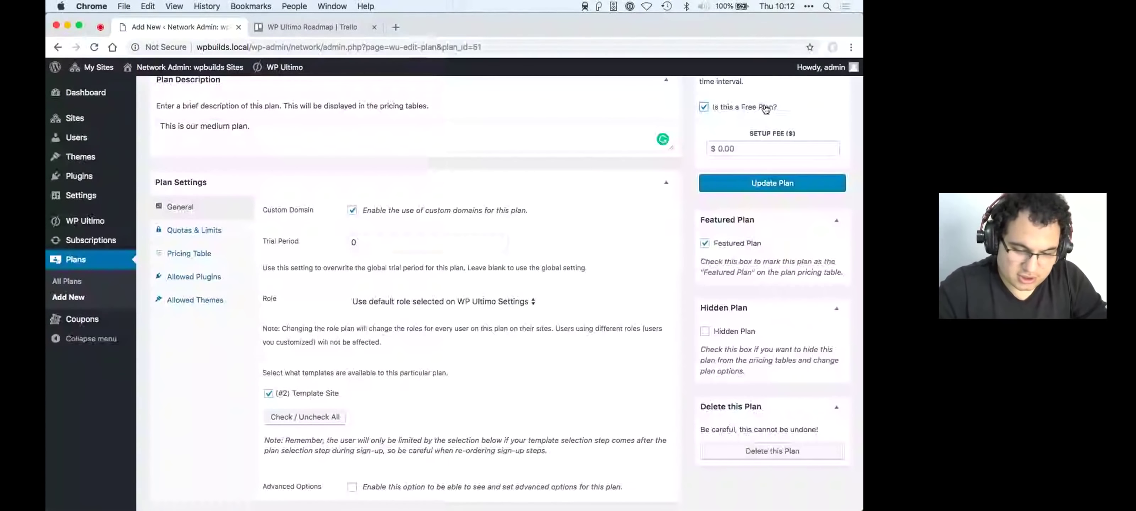
click(766, 108)
click(750, 254)
text(30)
scroll(408, 326, down, 3)
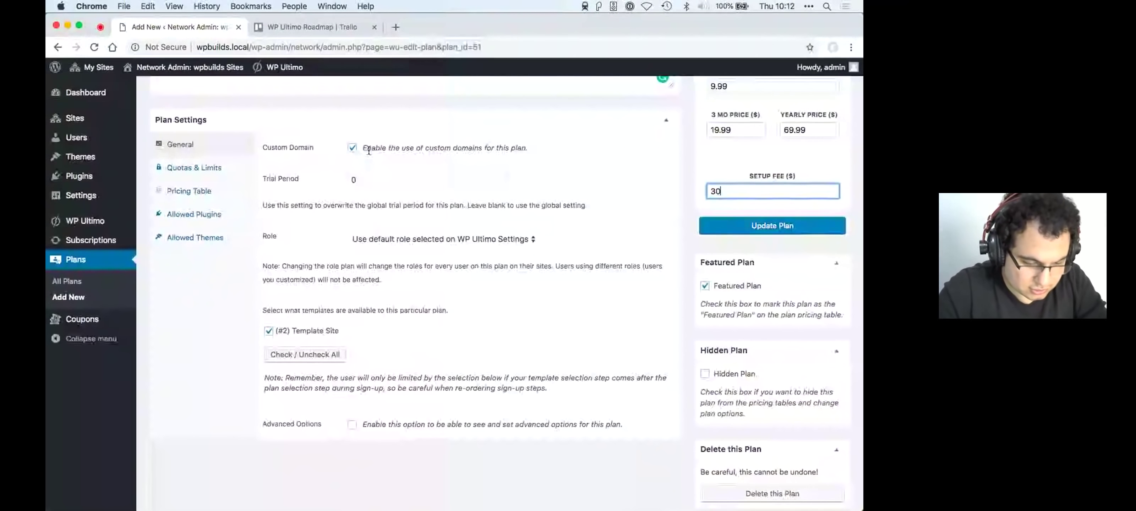
Set the trial period to 3, keep the default role, and enable Advanced Options.
click(372, 176)
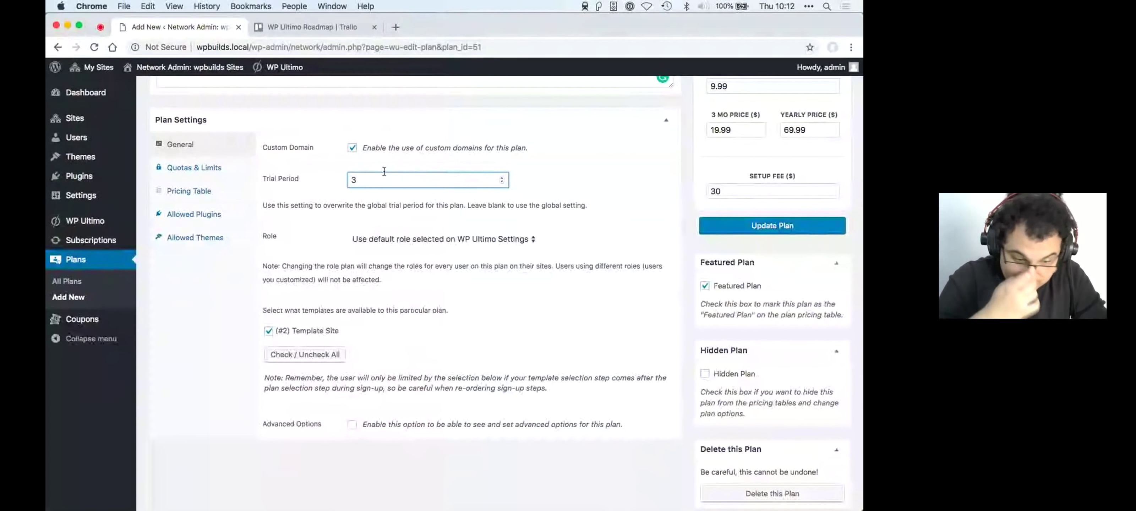
click(436, 240)
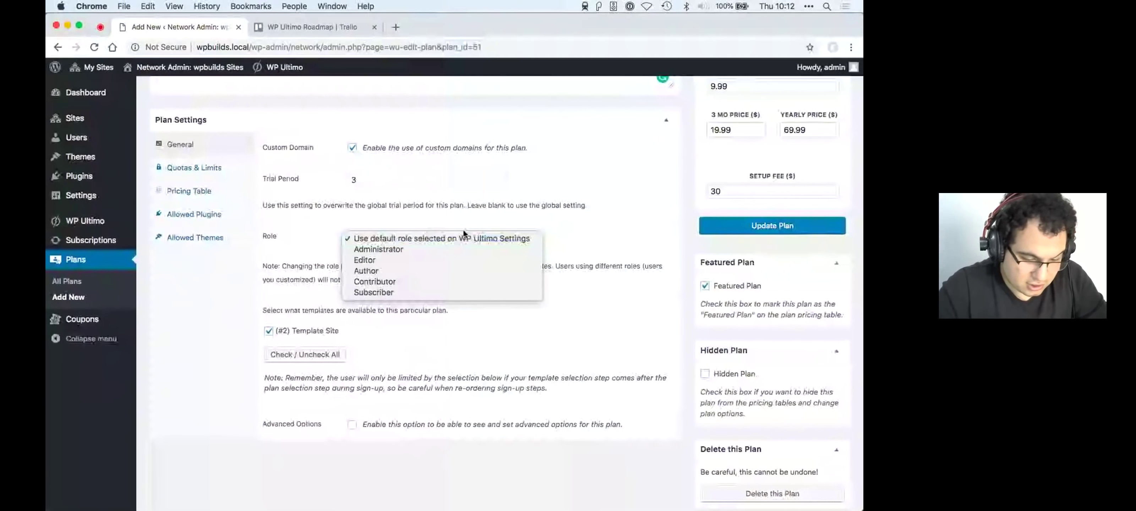
click(642, 181)
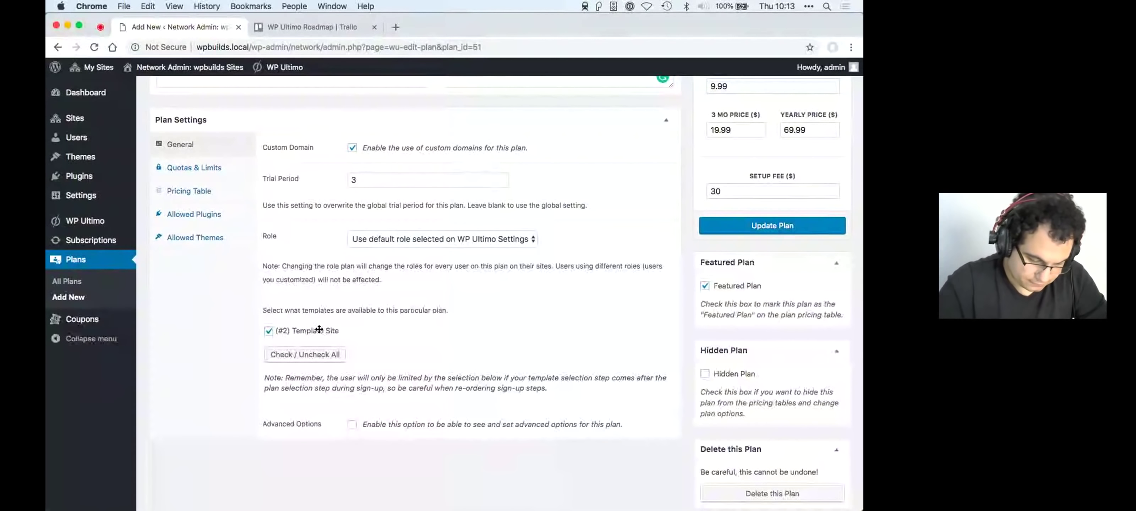
click(352, 424)
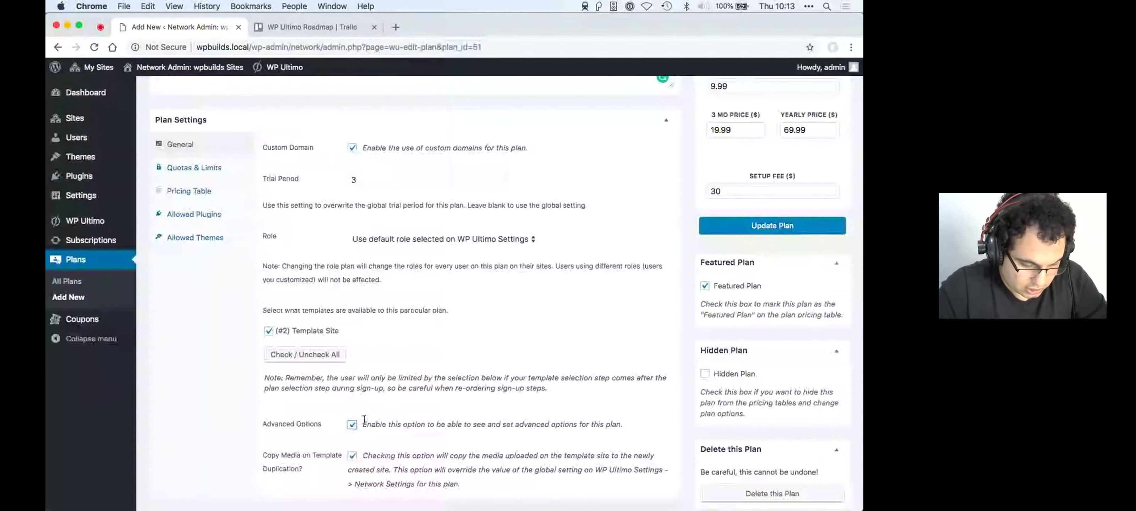
scroll(402, 432, down, 2)
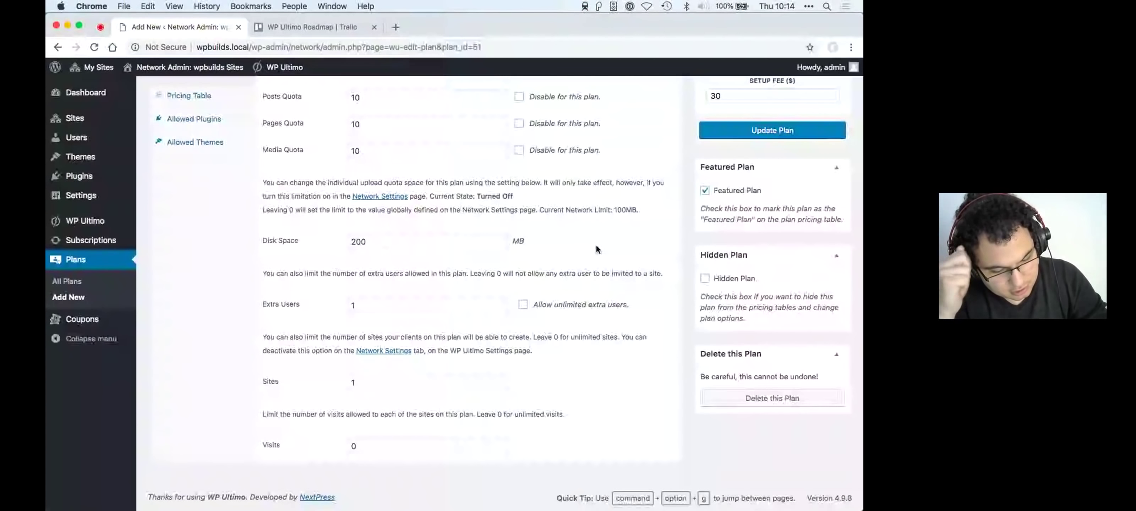
Keep the Extra Users quota at 1 after briefly trying 2.
click(423, 305)
key(BackSpace)
text(2)
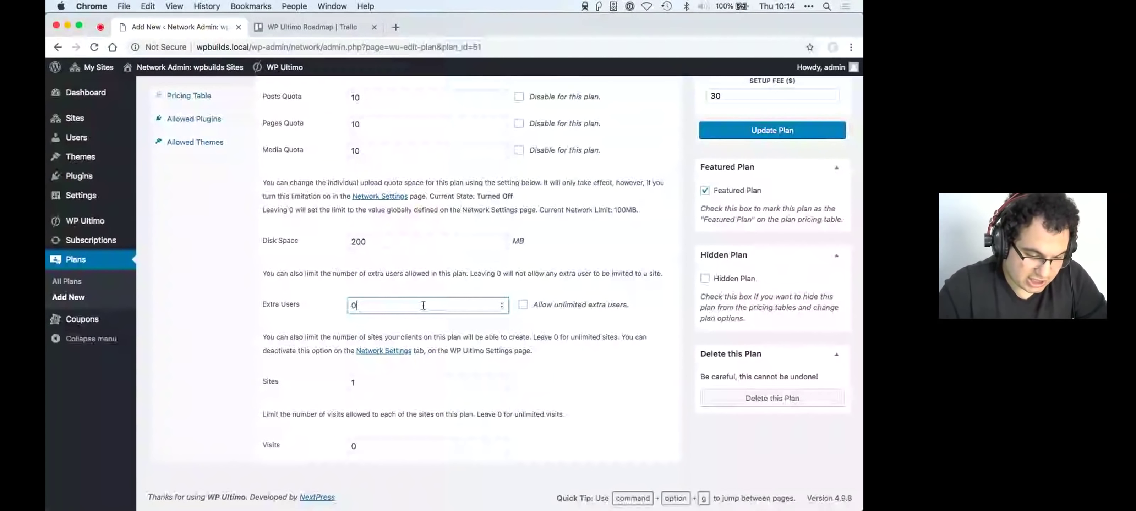
key(BackSpace)
text(1)
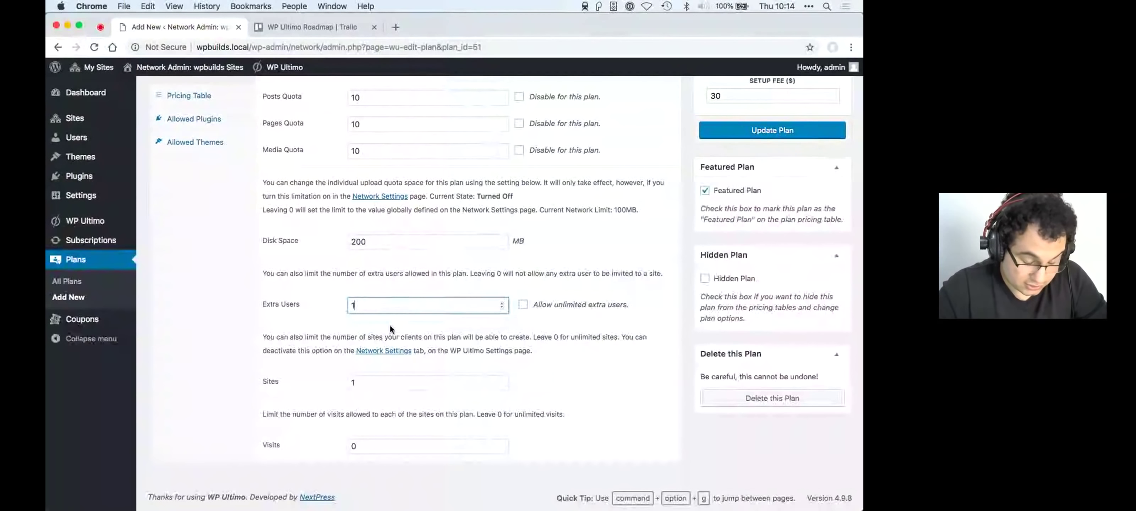
Limit the plan to 2 sites and 20000 visits, then show the Pricing Table options.
click(405, 386)
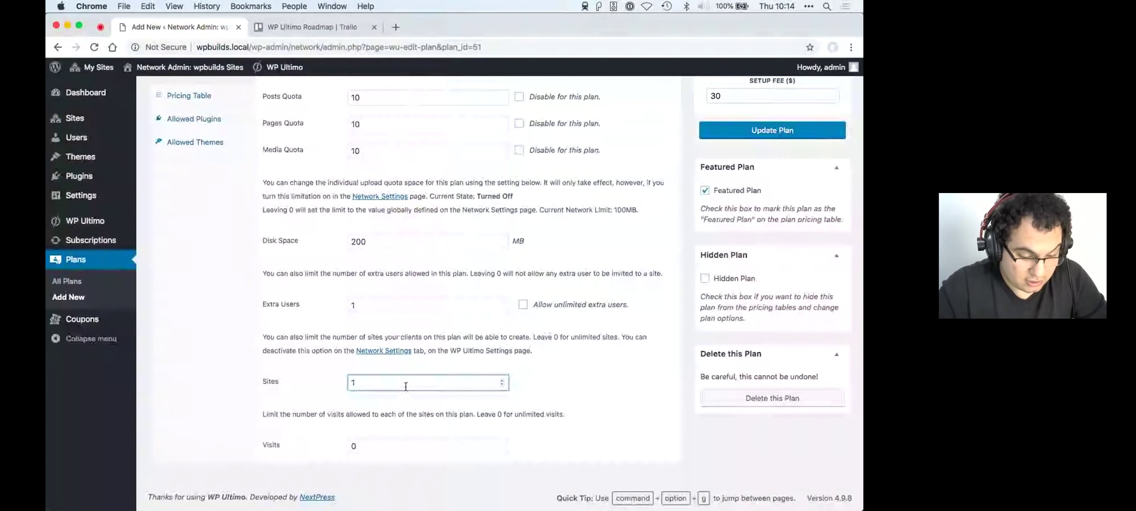
key(BackSpace)
text(2)
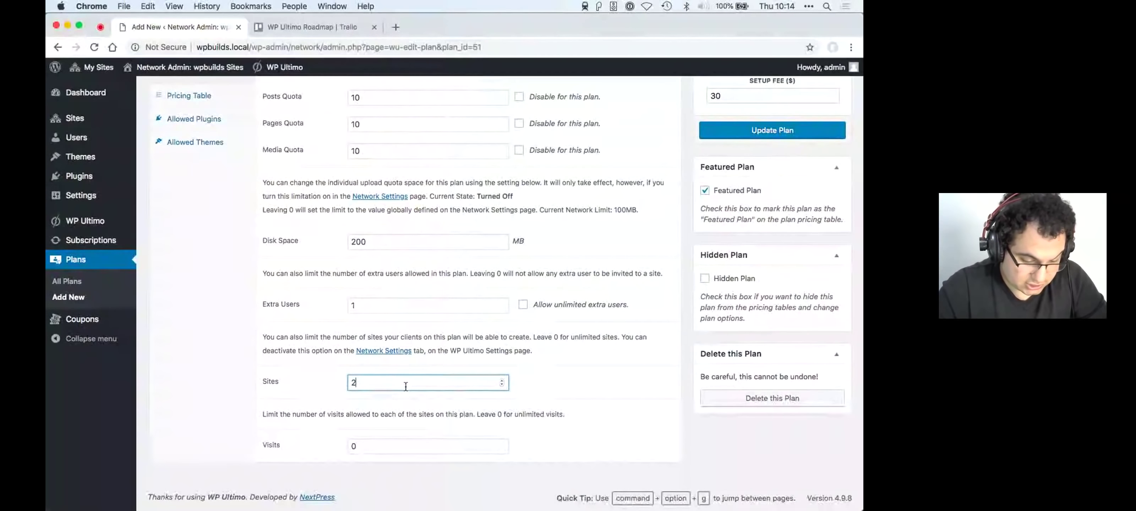
click(388, 448)
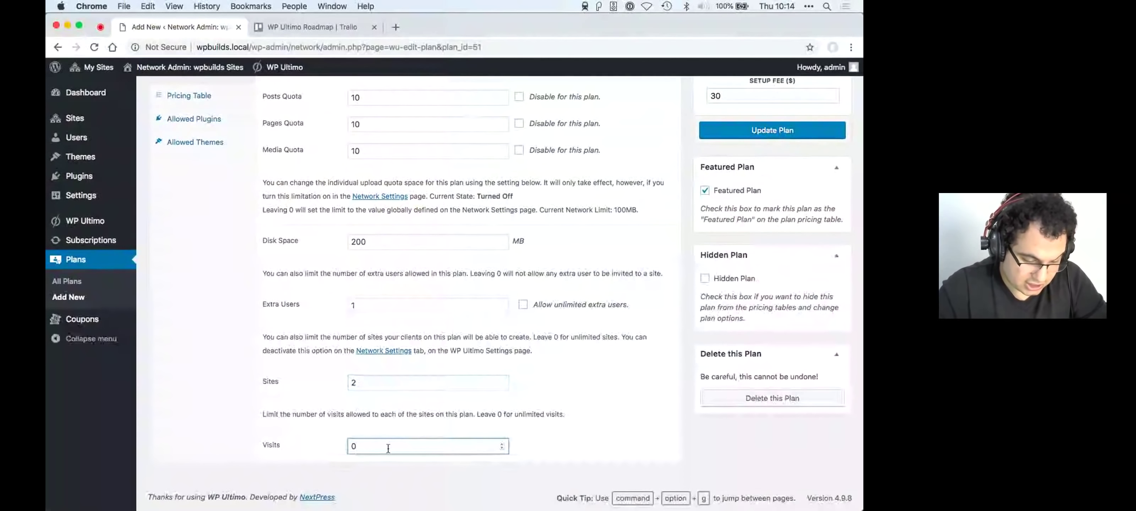
key(BackSpace)
text(20000)
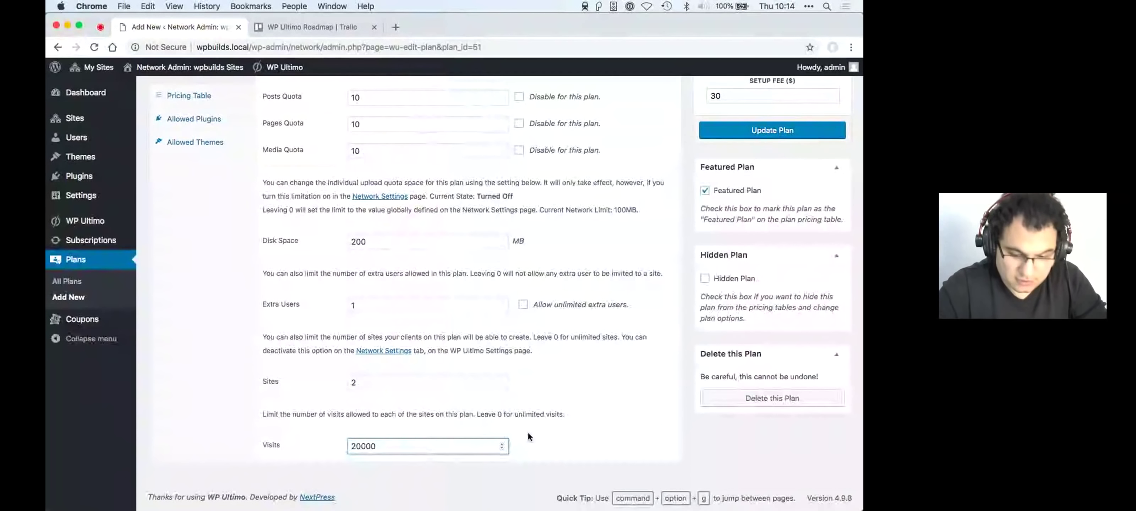
scroll(622, 375, up, 3)
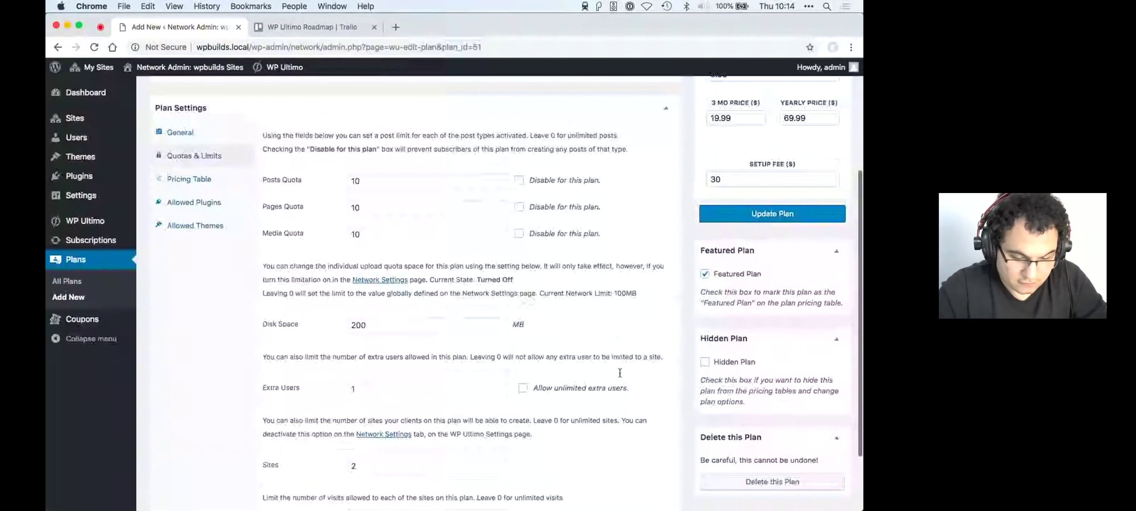
scroll(619, 373, down, 2)
scroll(620, 373, up, 4)
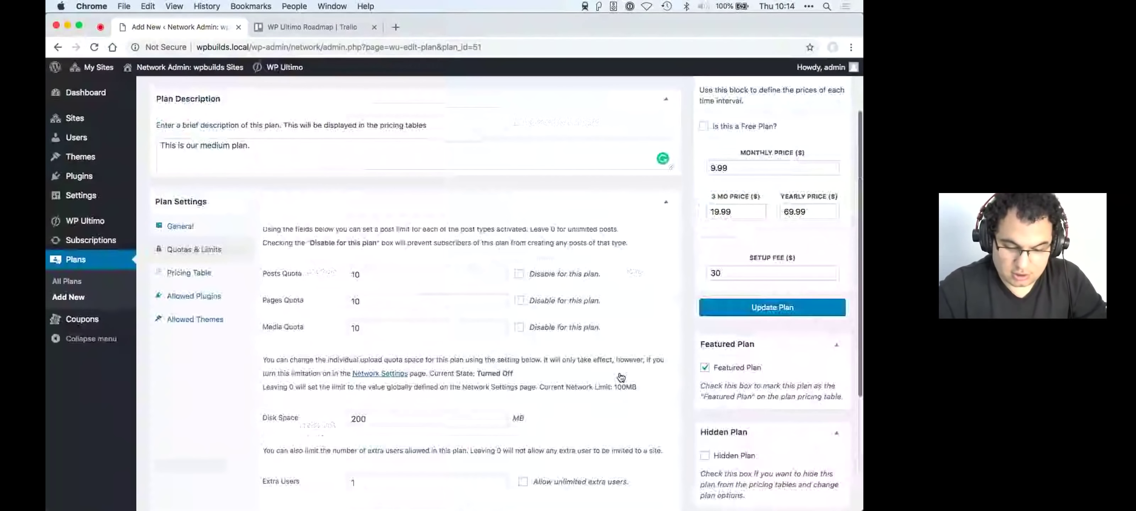
click(240, 277)
Compare with the live pricing table and keep the Sites and Visit Limit options ticked.
scroll(466, 300, down, 4)
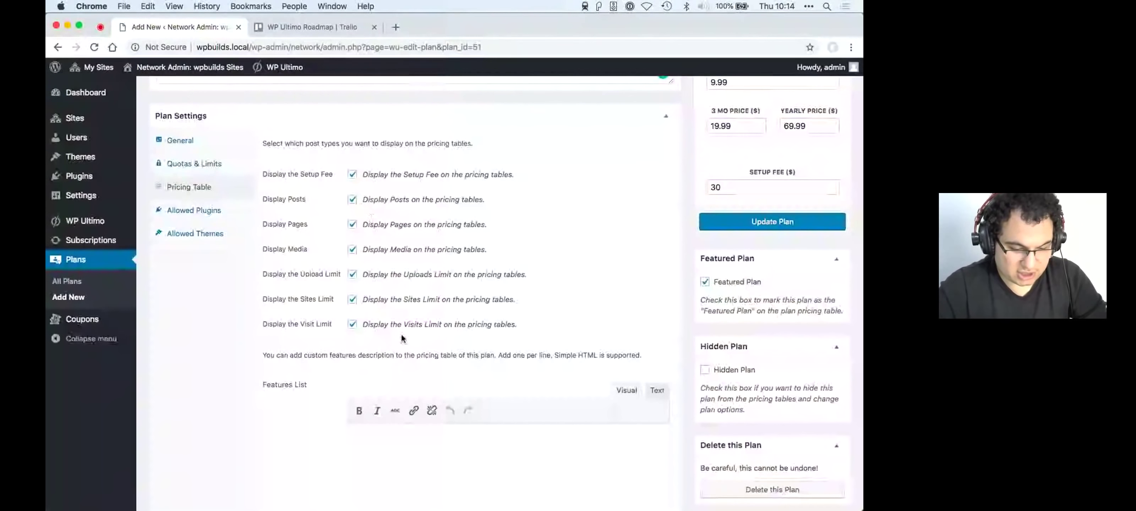
key(super+grave)
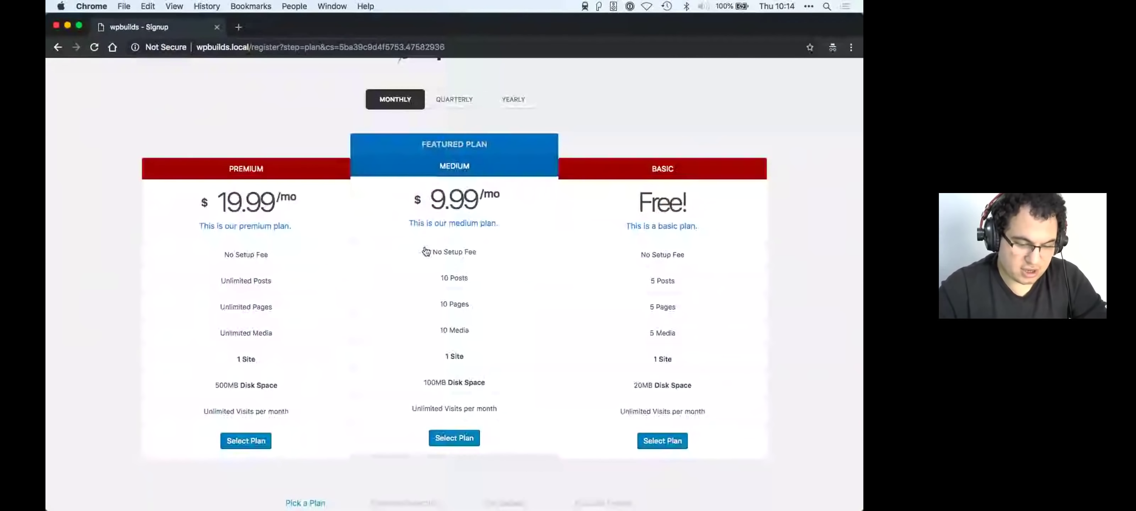
drag(428, 253, 504, 416)
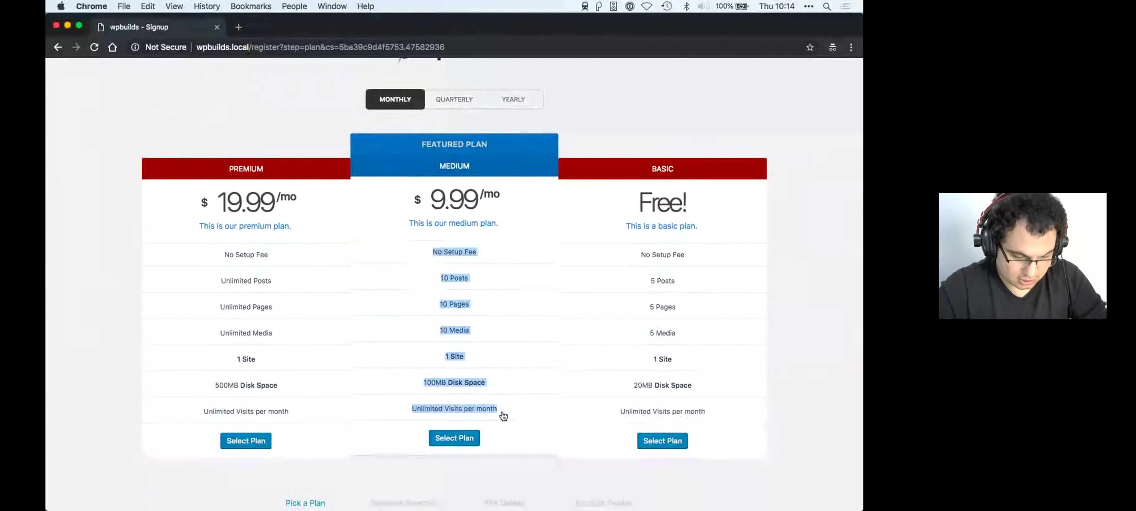
key(super+grave)
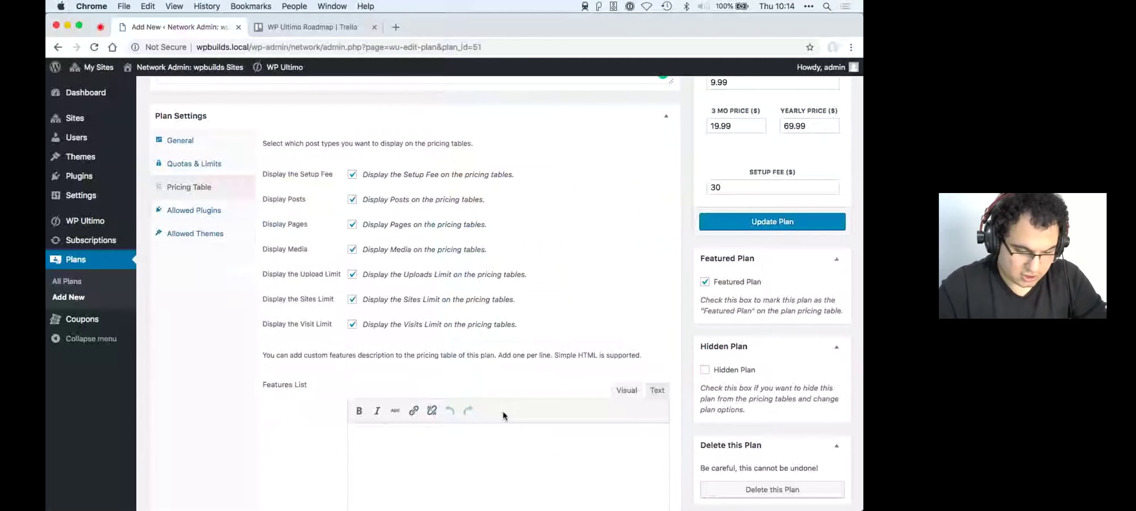
click(352, 299)
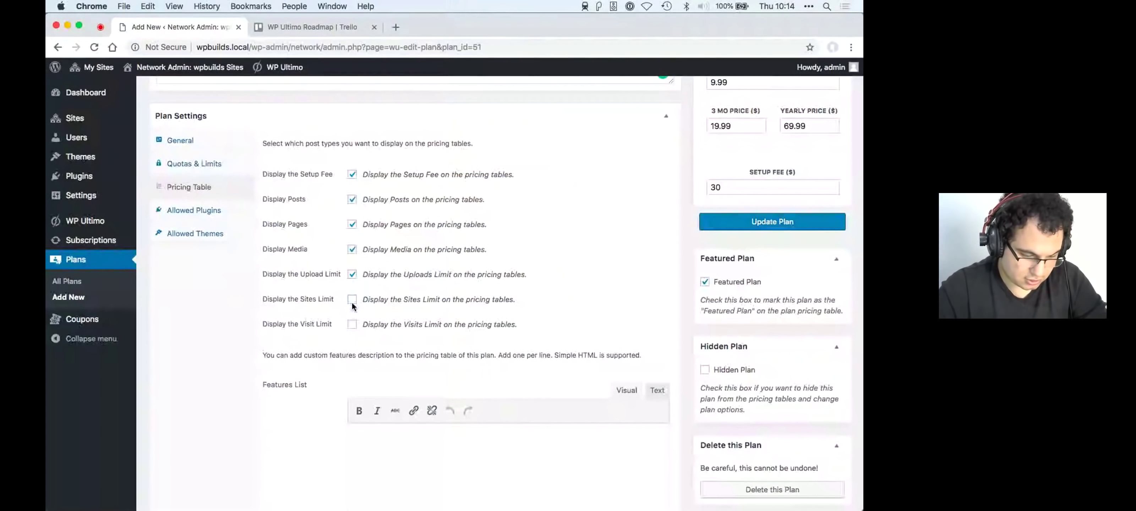
click(352, 325)
scroll(596, 344, down, 2)
scroll(596, 345, down, 2)
Add a bold 'VIP Support' line to the Features List.
click(524, 366)
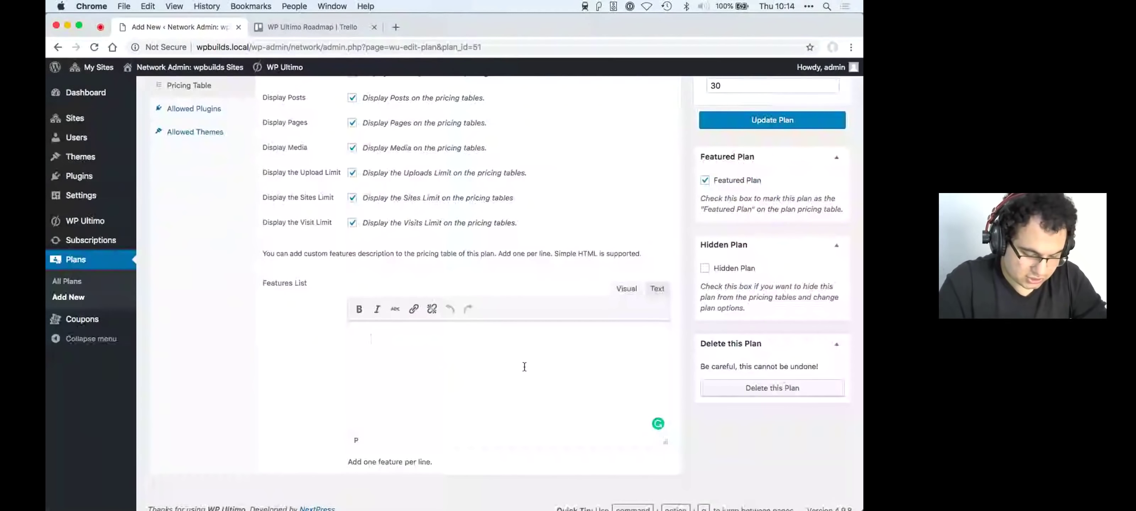
text(VIP SUp)
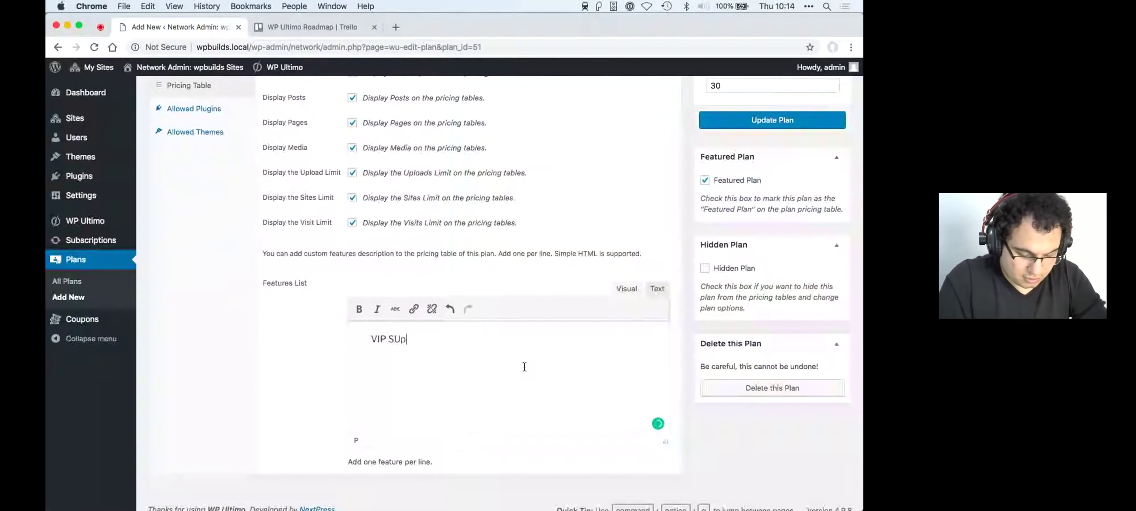
text(port)
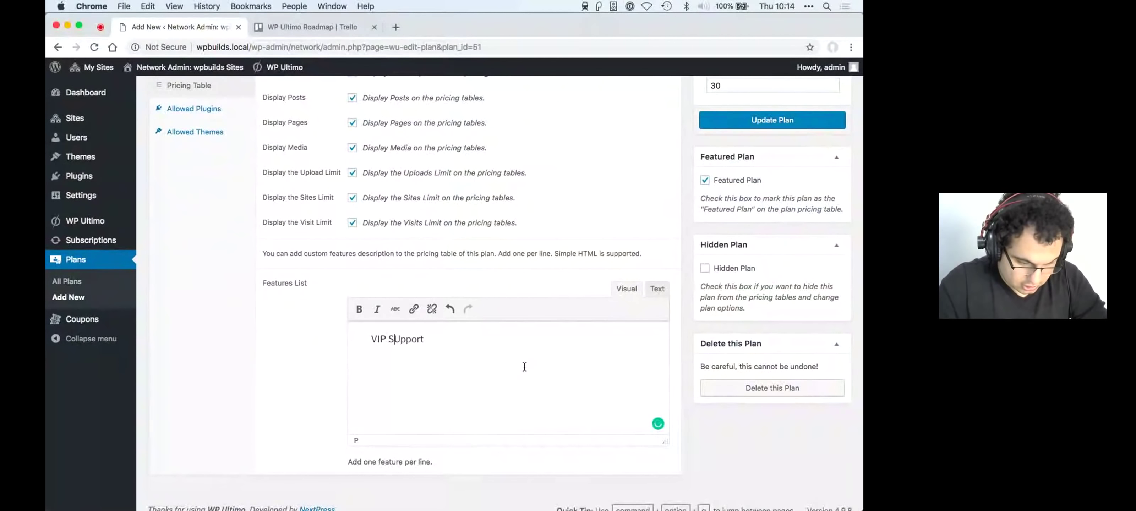
key(Delete)
text(u)
key(super+a)
key(super+b)
click(594, 391)
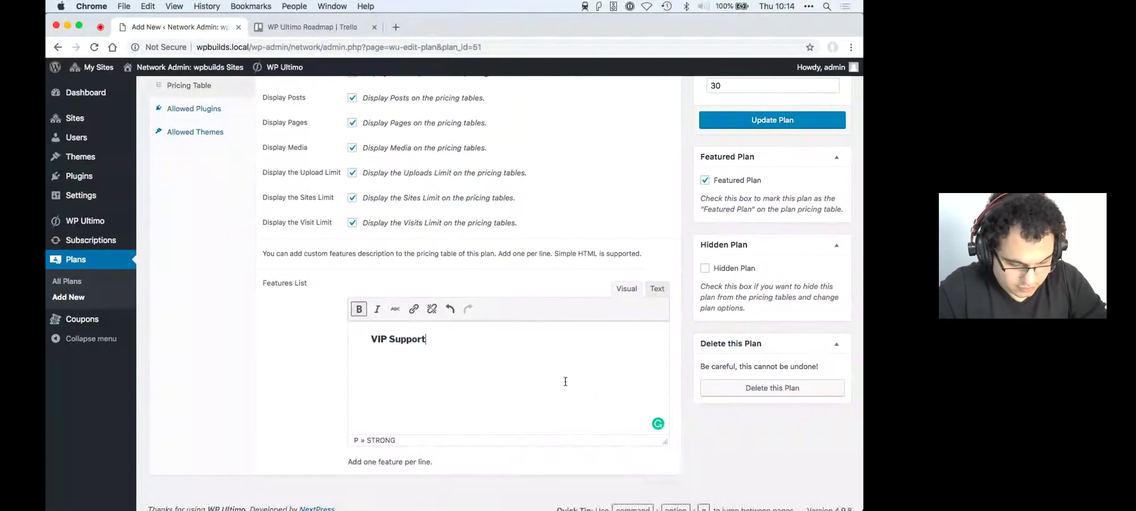
Add a 'Coffee for free' line below VIP Support, correcting its spelling.
scroll(565, 381, down, 2)
key(super+b)
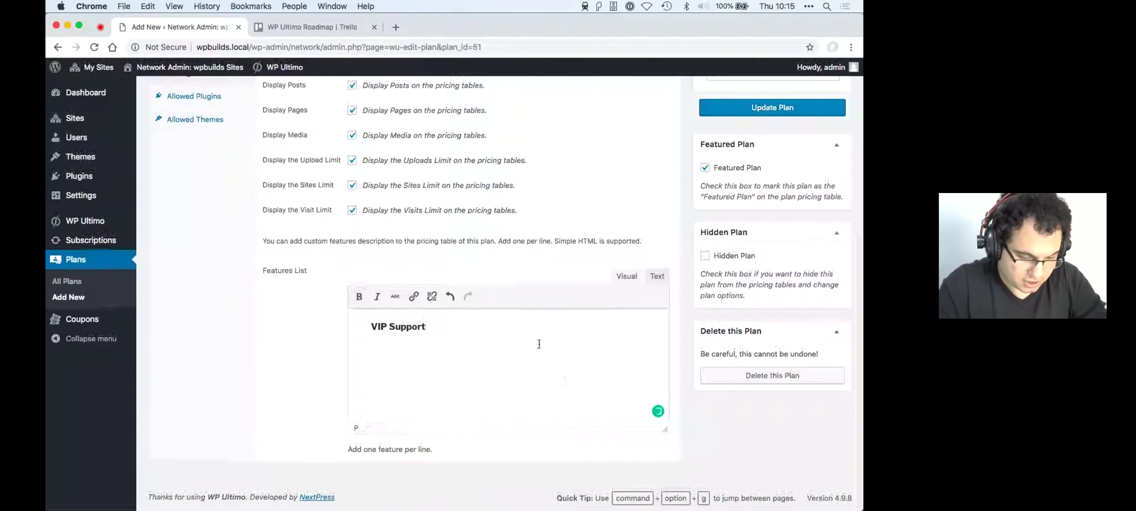
text(Coffee for)
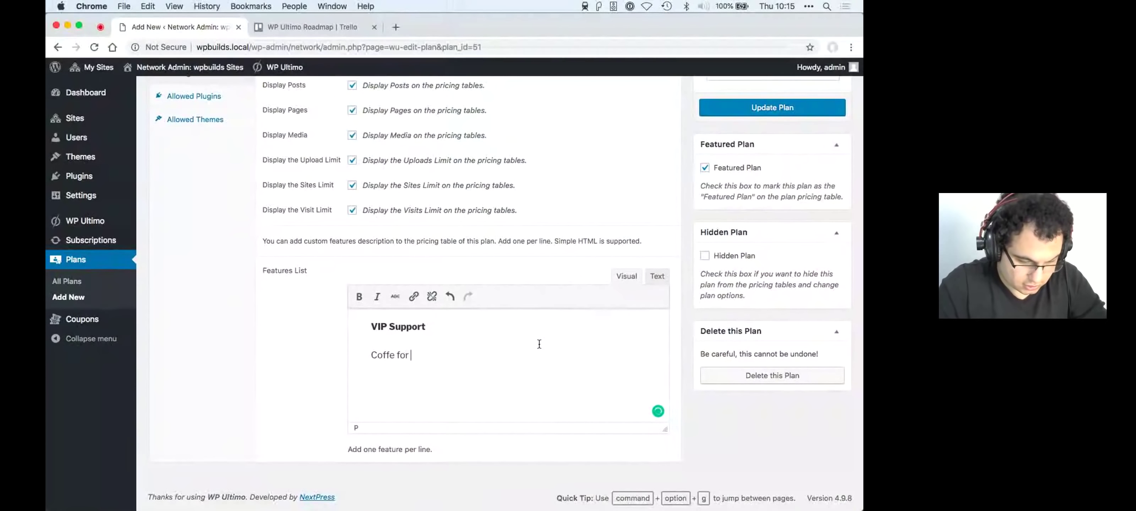
text( free)
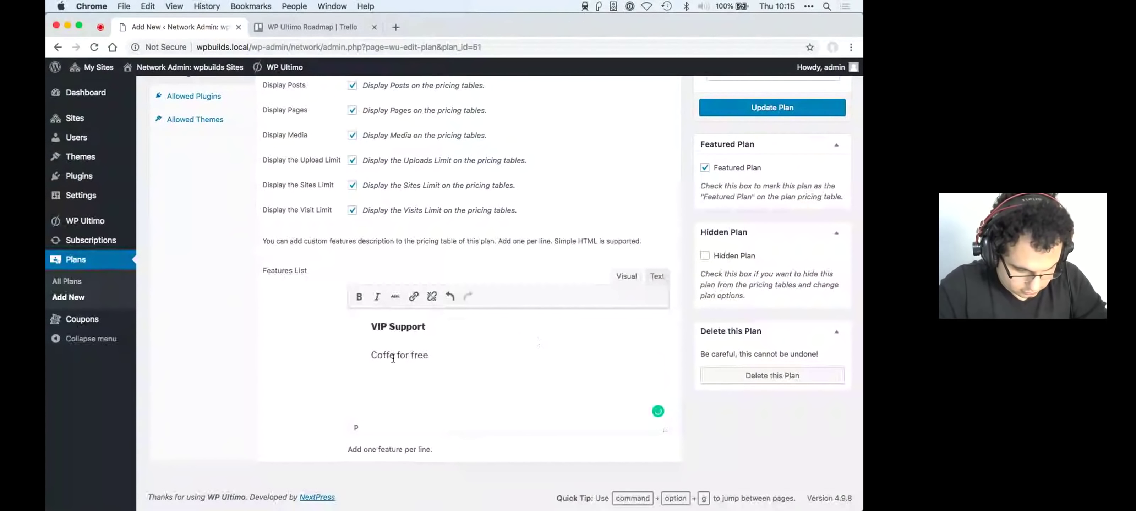
key(alt+Left)
key(alt+Left)
key(Left)
text(e)
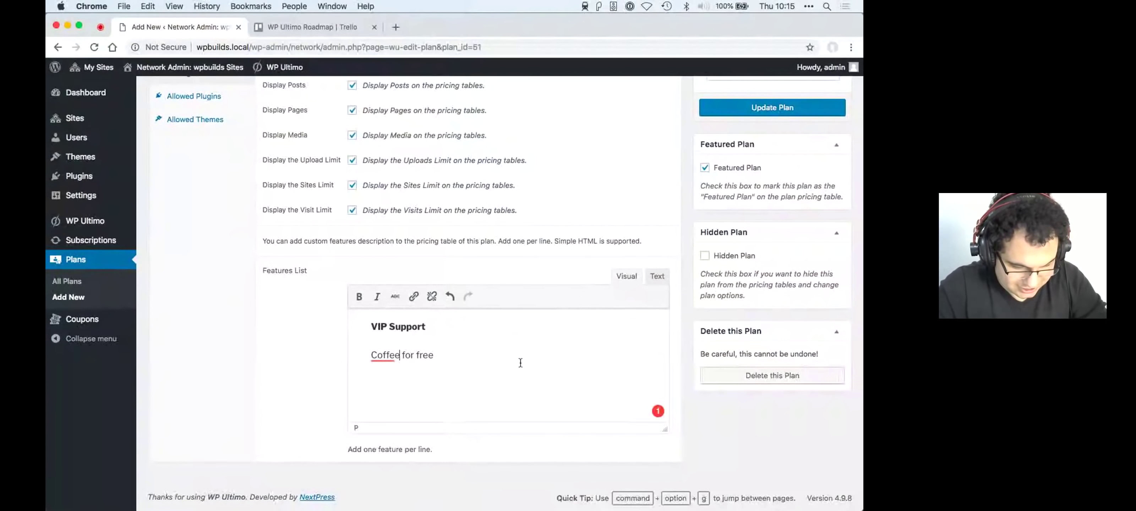
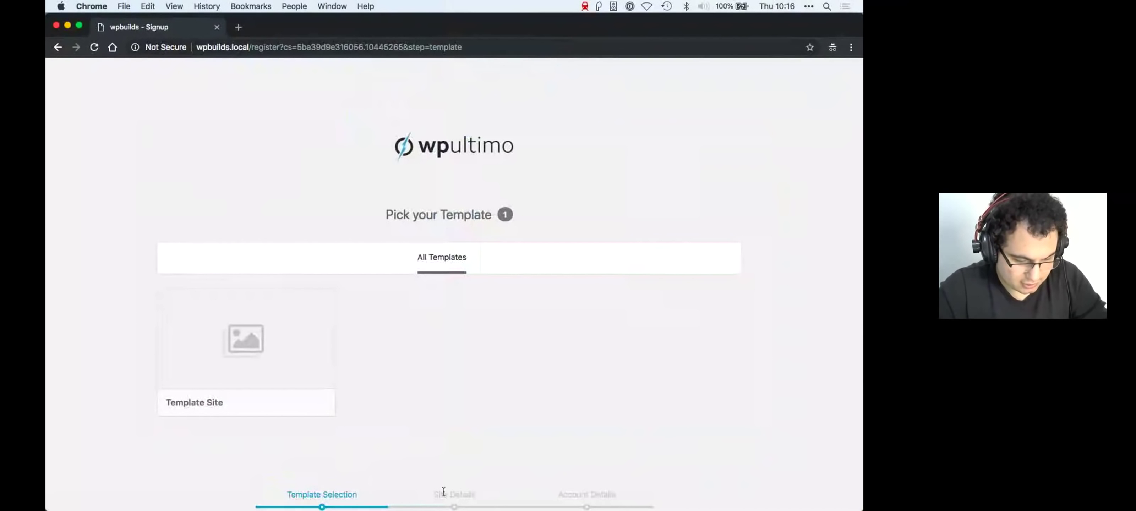
Save the Pro plan's changes with Update Plan.
scroll(396, 485, down, 1)
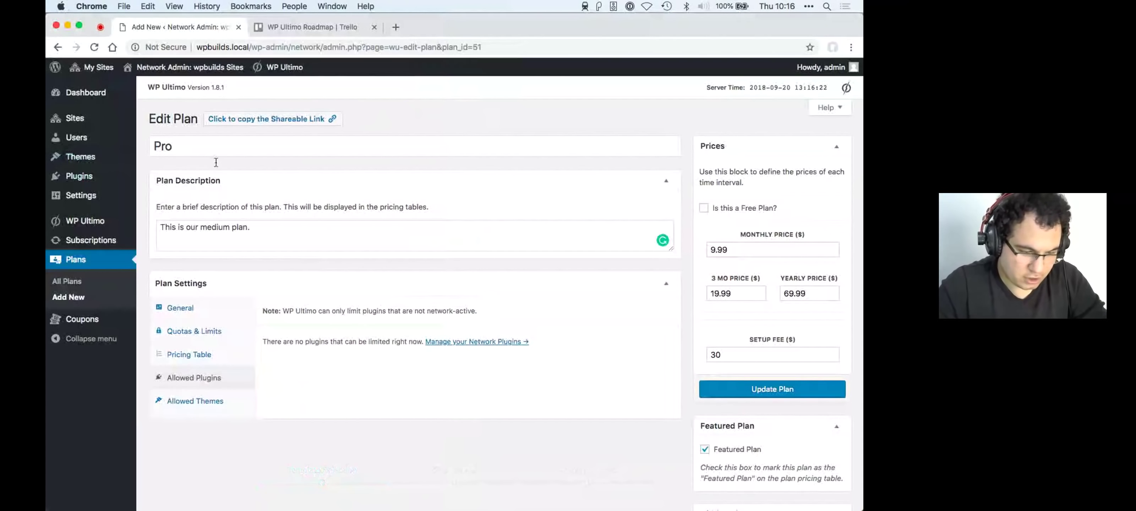
scroll(778, 270, down, 3)
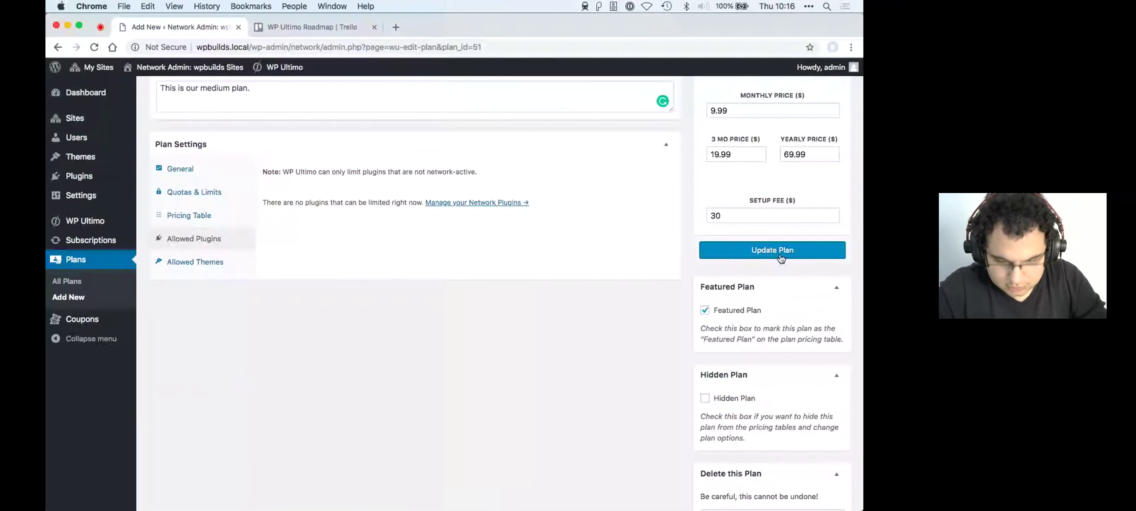
click(781, 258)
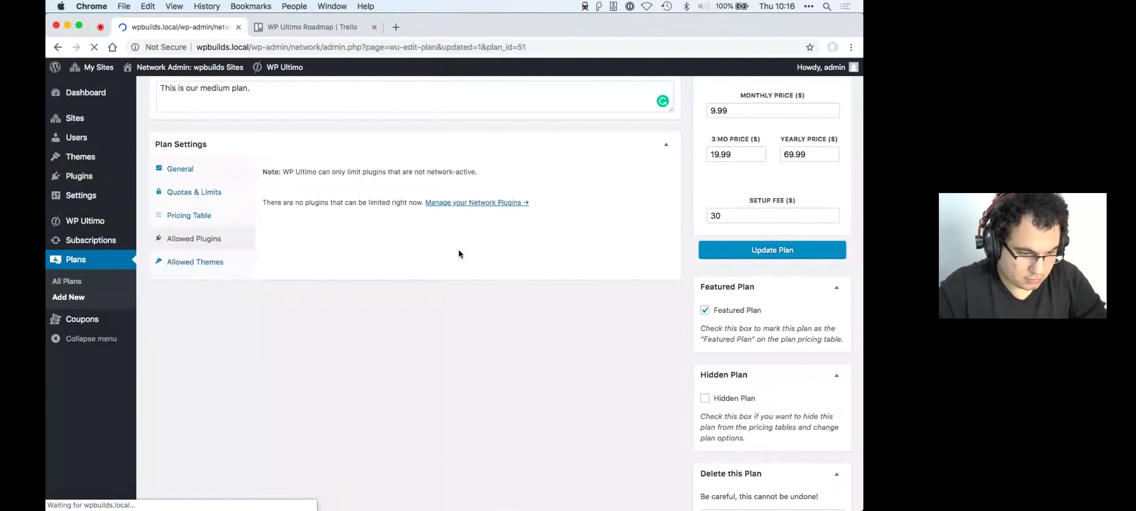
In the private signup window, select the query string in the address.
key(super+grave)
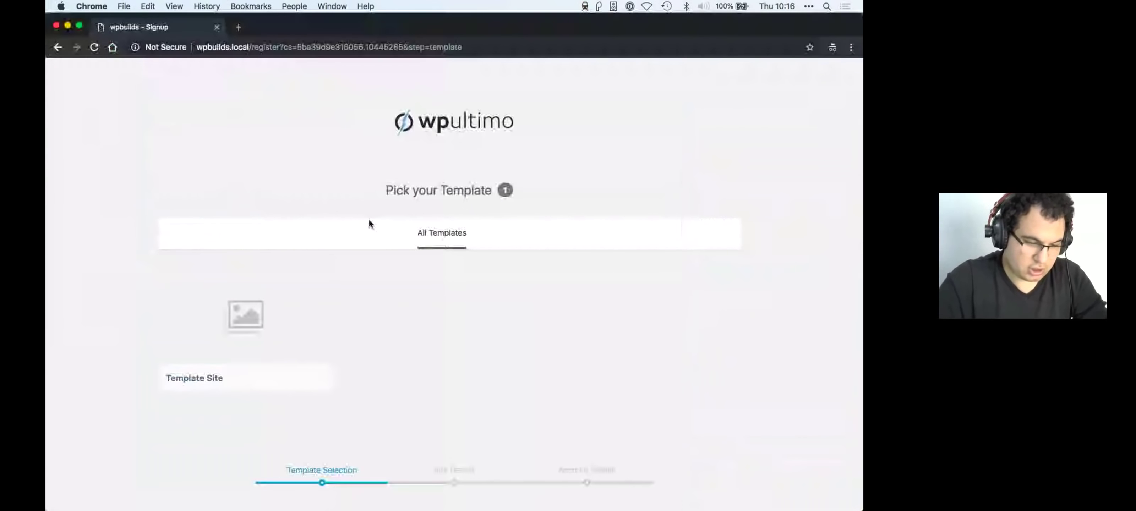
drag(277, 47, 532, 48)
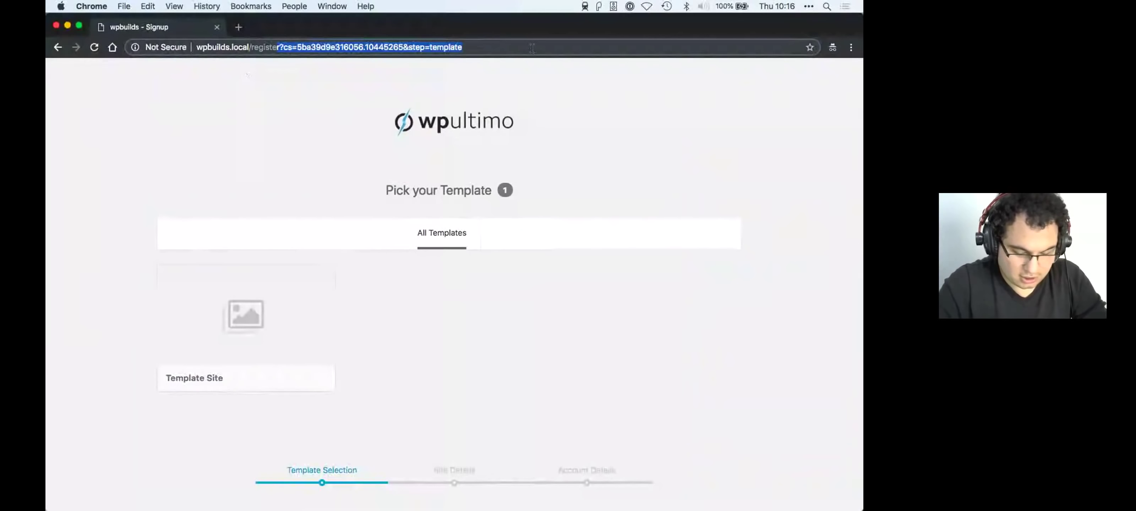
Load the bare /register page and review Pro featured at $9.99/mo with a 3-day trial.
key(BackSpace)
key(Return)
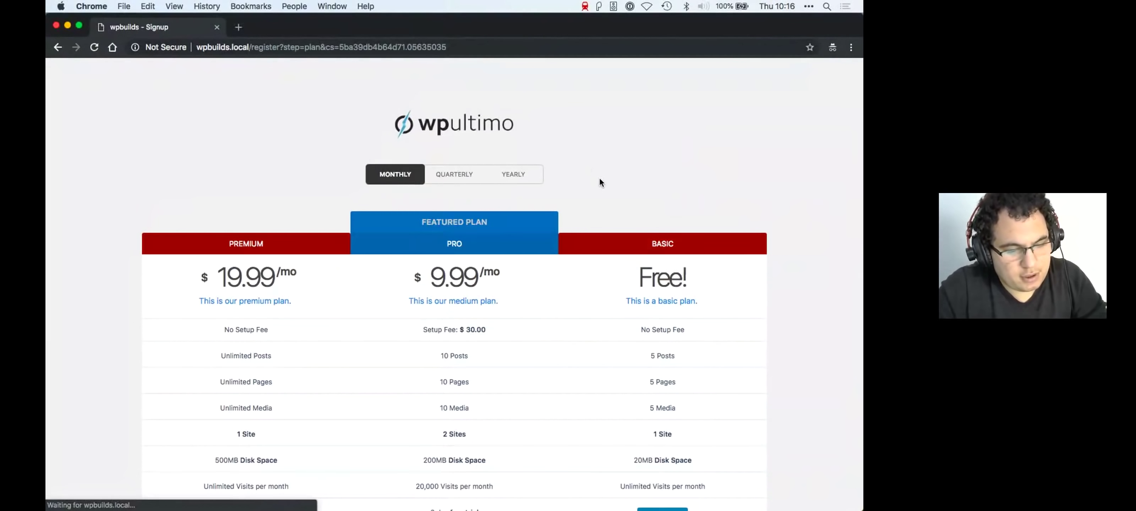
scroll(599, 182, down, 5)
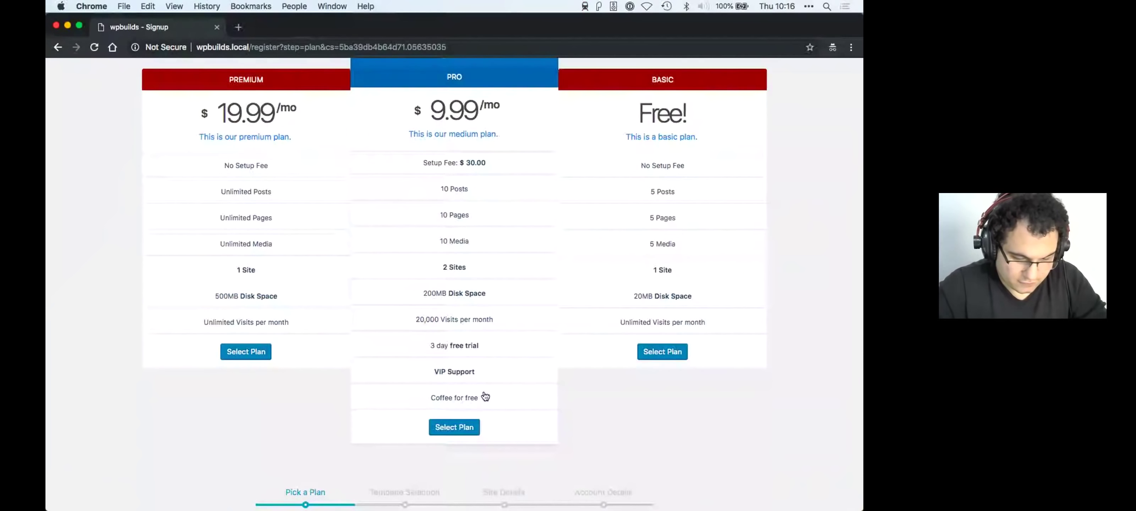
scroll(491, 383, up, 2)
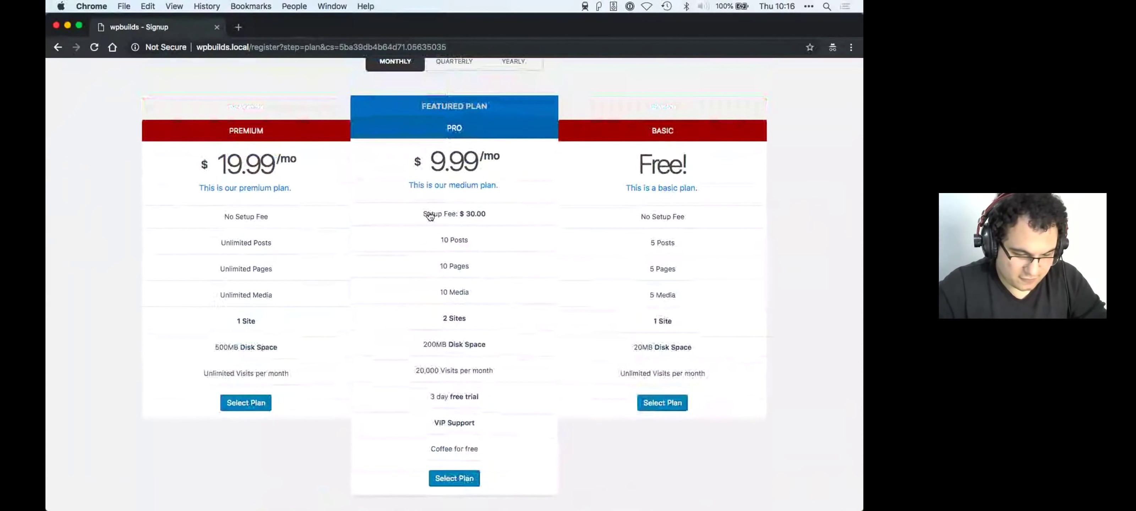
double_click(455, 129)
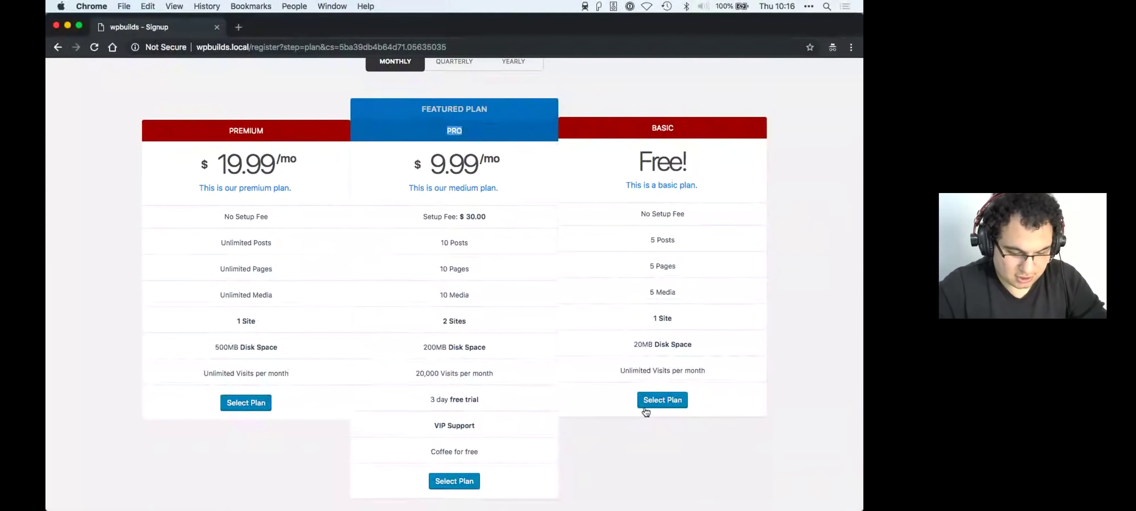
scroll(768, 463, down, 3)
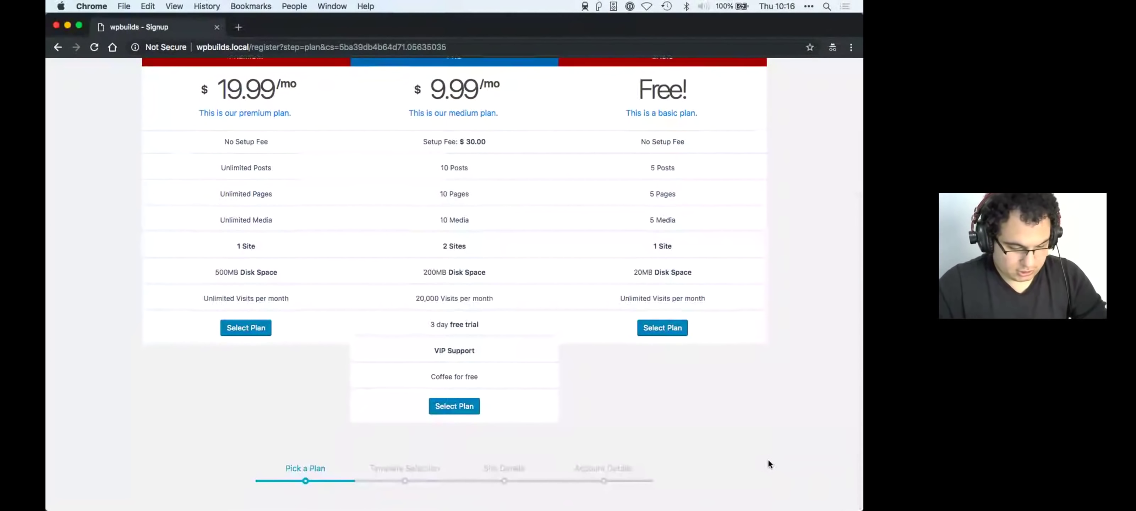
scroll(768, 464, up, 5)
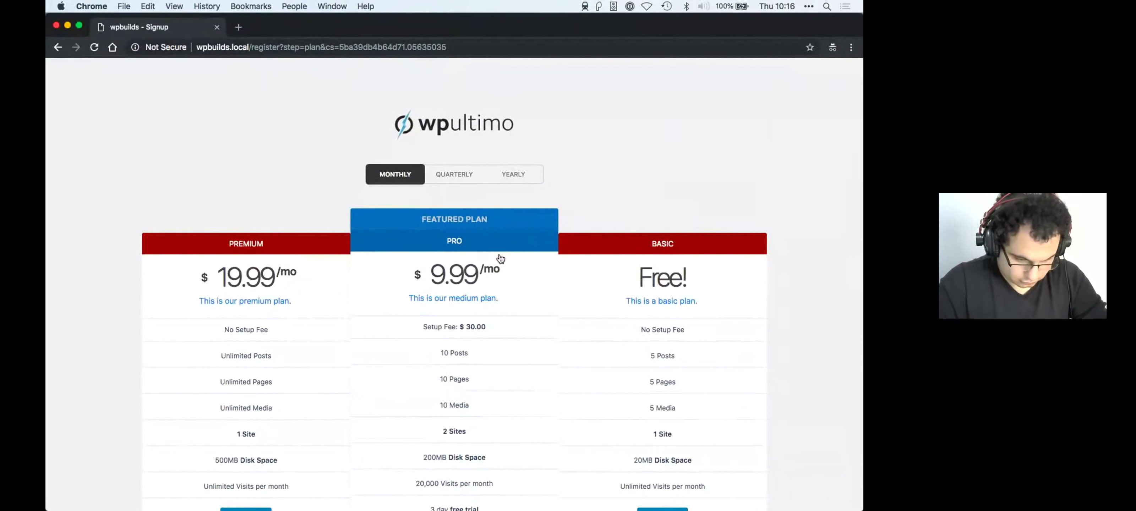
key(super+grave)
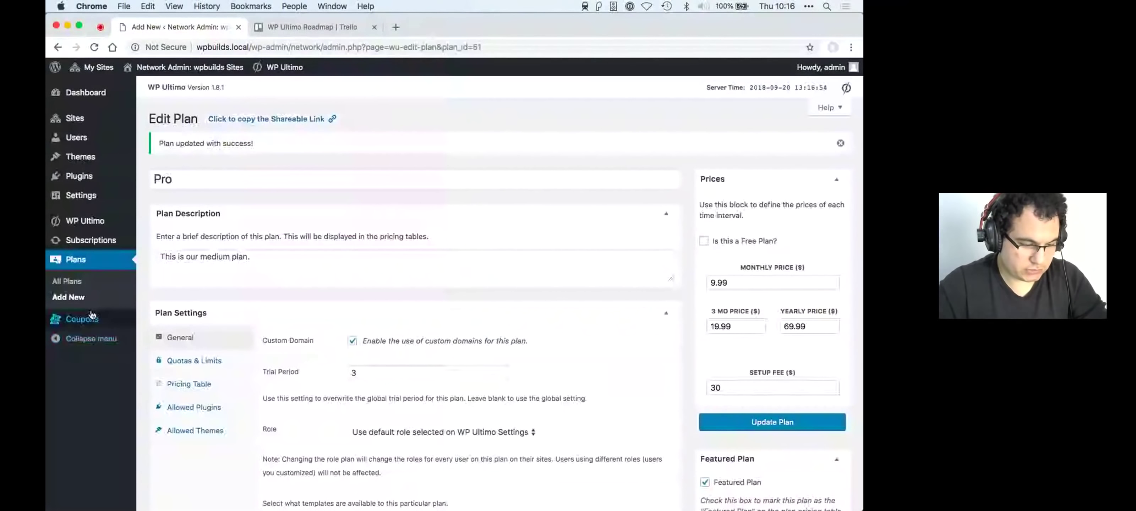
Start a new coupon with code TEST and dismiss the tour tips.
click(92, 316)
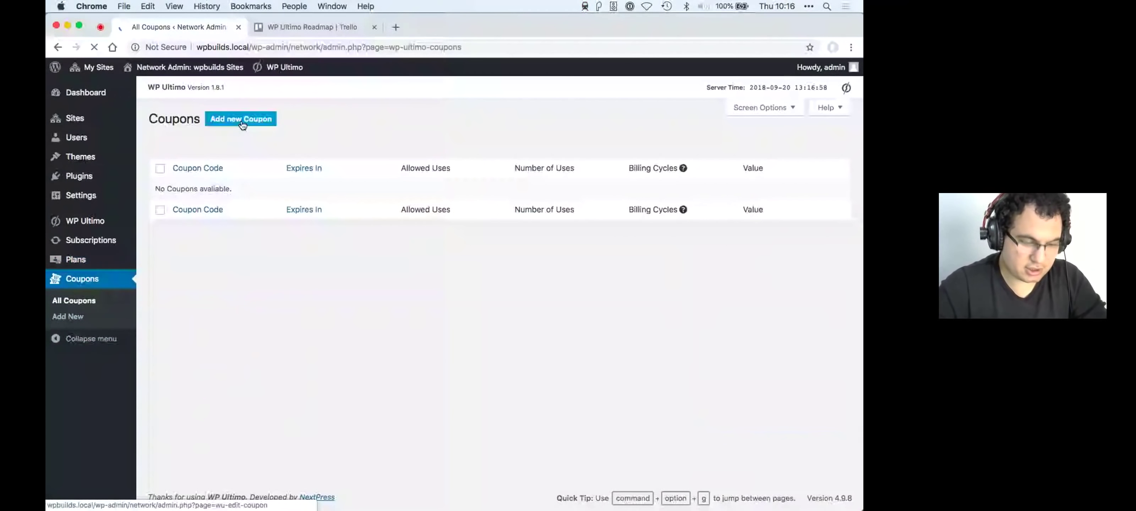
click(243, 120)
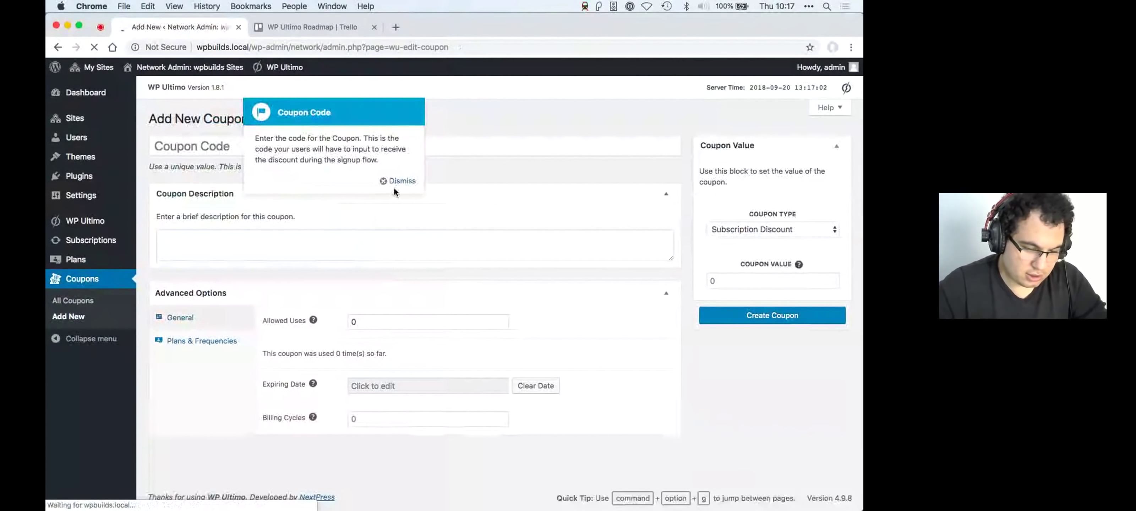
click(395, 181)
click(273, 150)
text(TESTE)
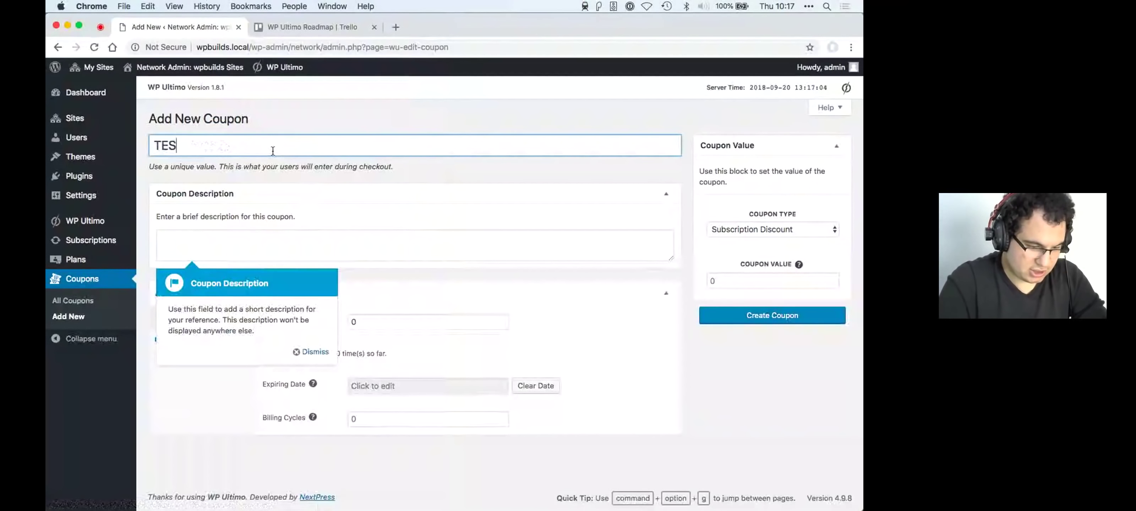
key(BackSpace)
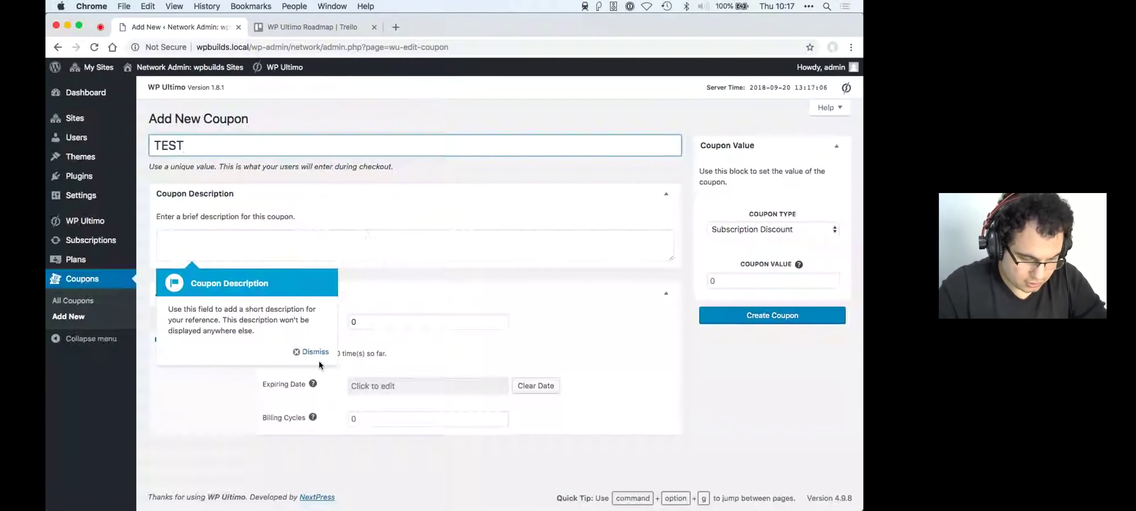
click(314, 354)
click(839, 413)
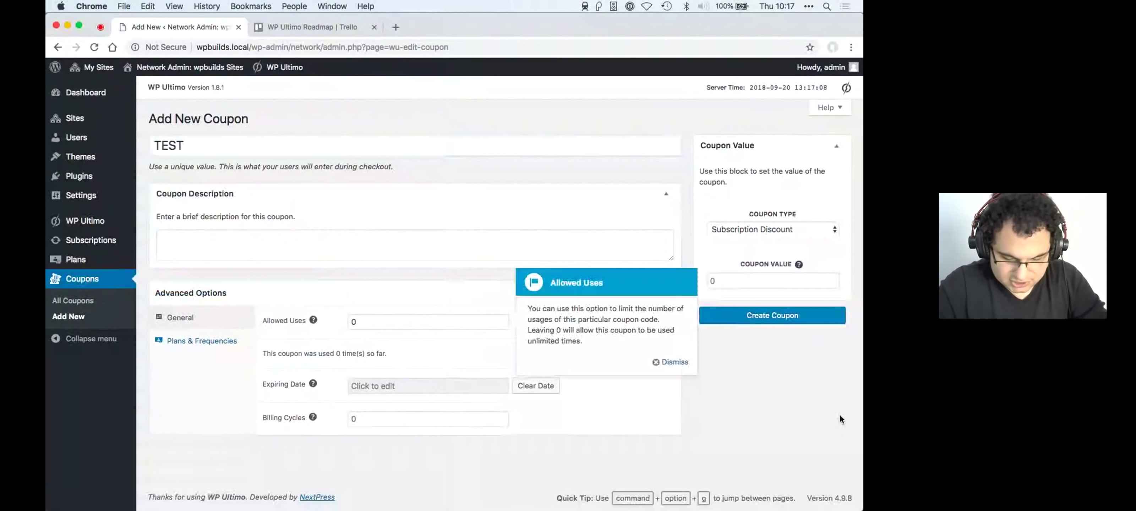
click(670, 362)
click(677, 421)
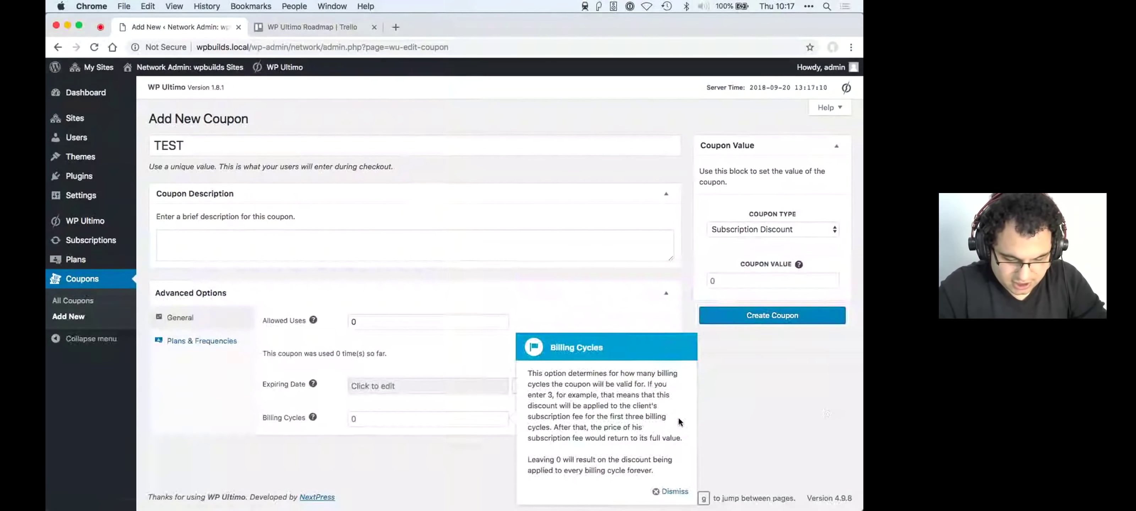
click(666, 492)
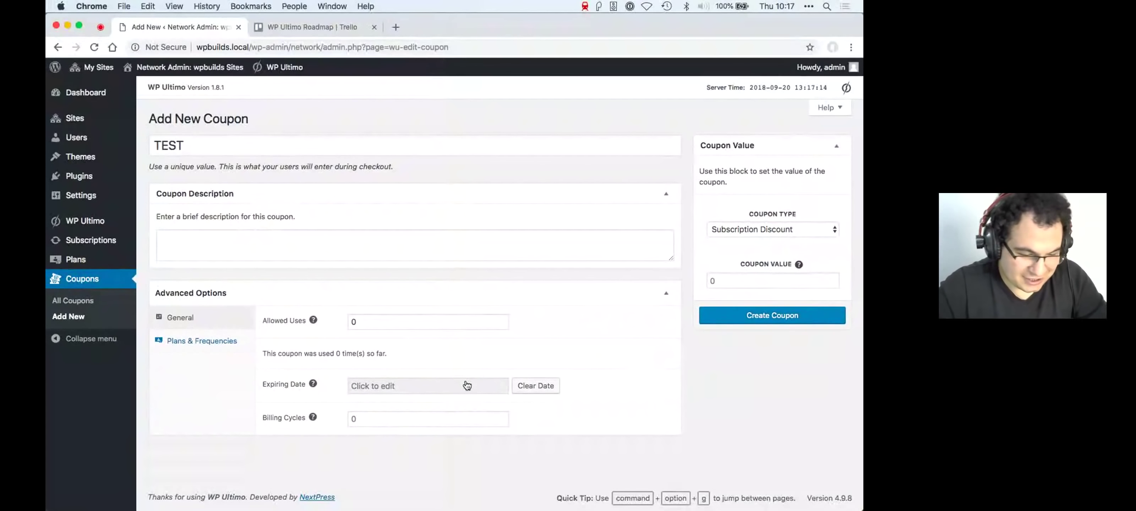
Make the coupon a Subscription % Discount with value 5.
click(793, 229)
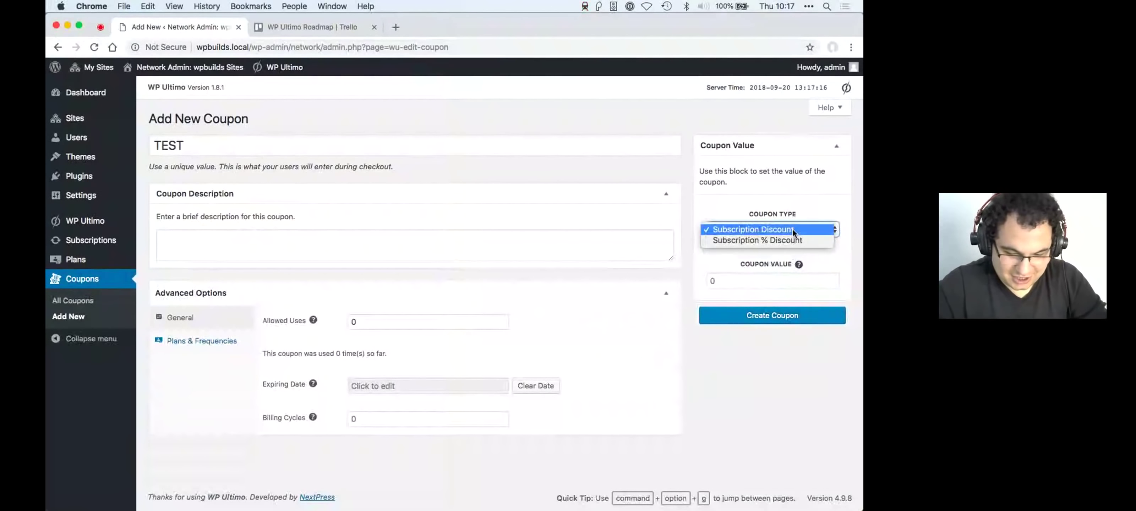
click(826, 230)
click(784, 280)
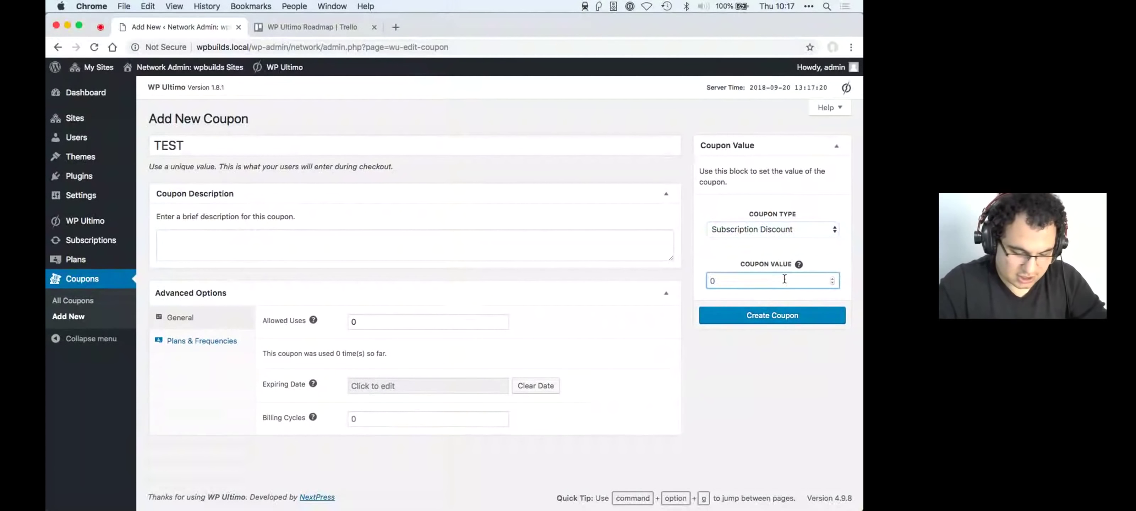
text(5)
click(787, 232)
click(785, 237)
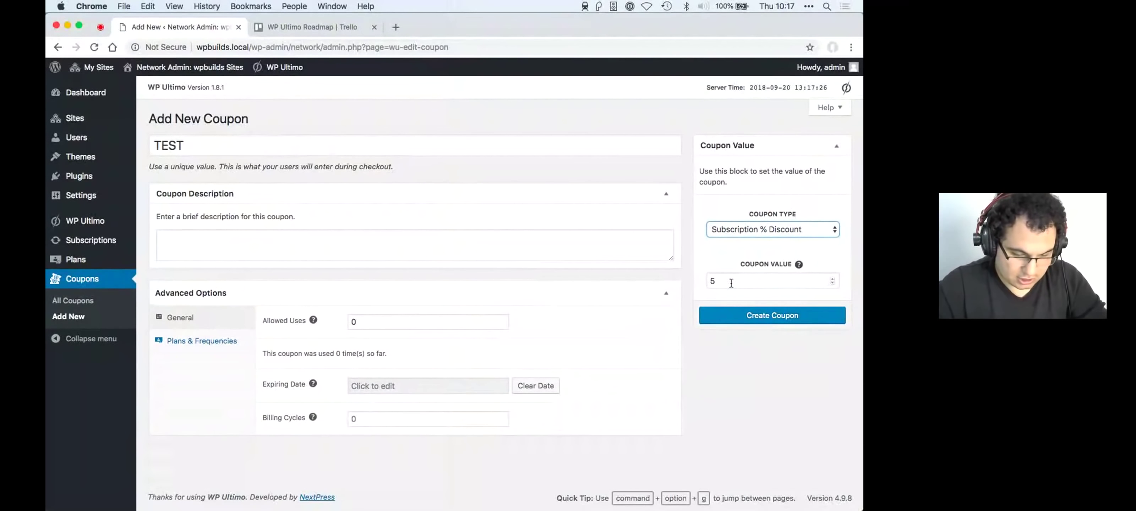
Set expiry to September 27, 2 billing cycles and 100 allowed uses, then create the coupon.
click(517, 392)
click(457, 388)
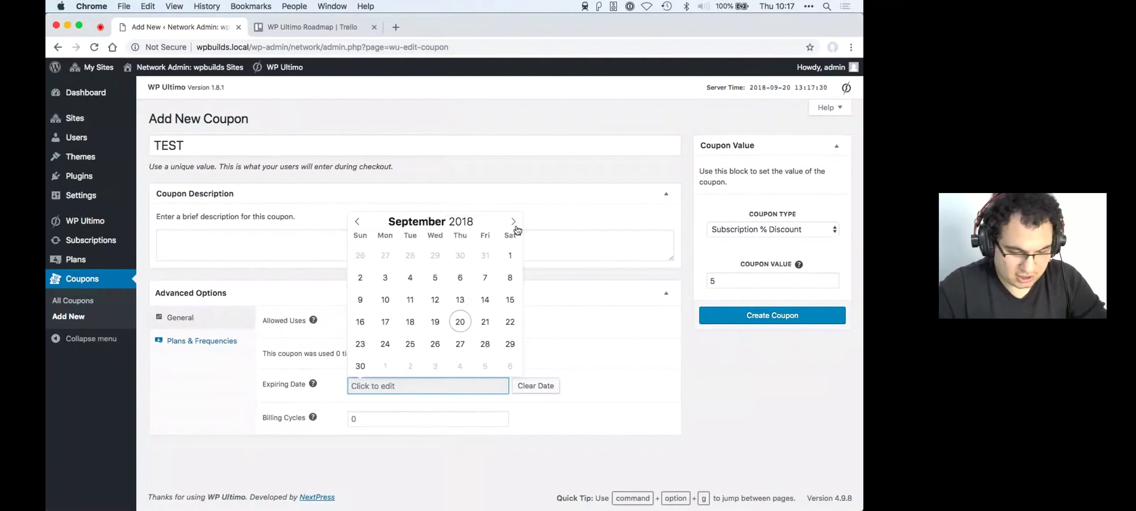
click(460, 345)
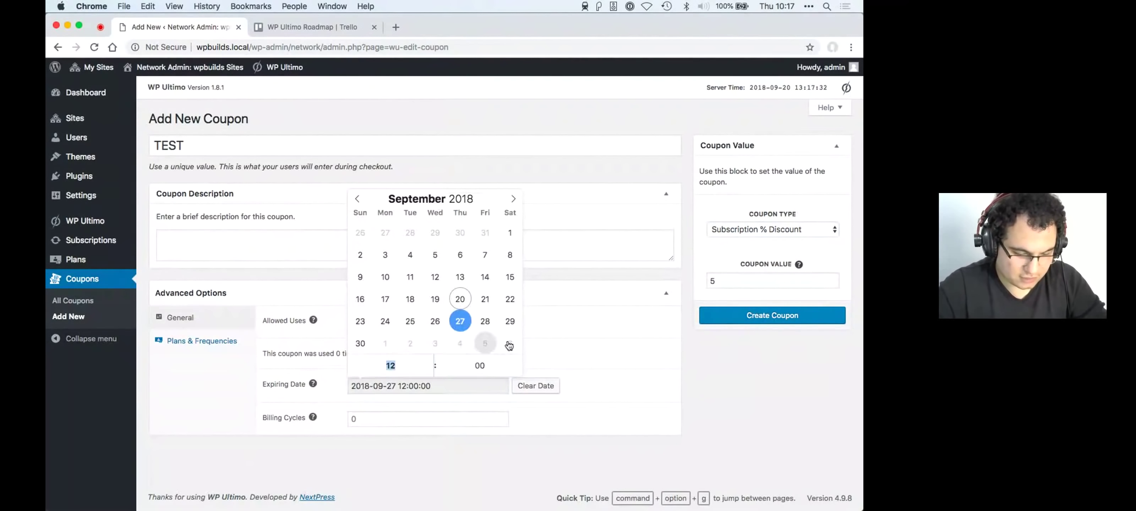
click(701, 410)
click(390, 418)
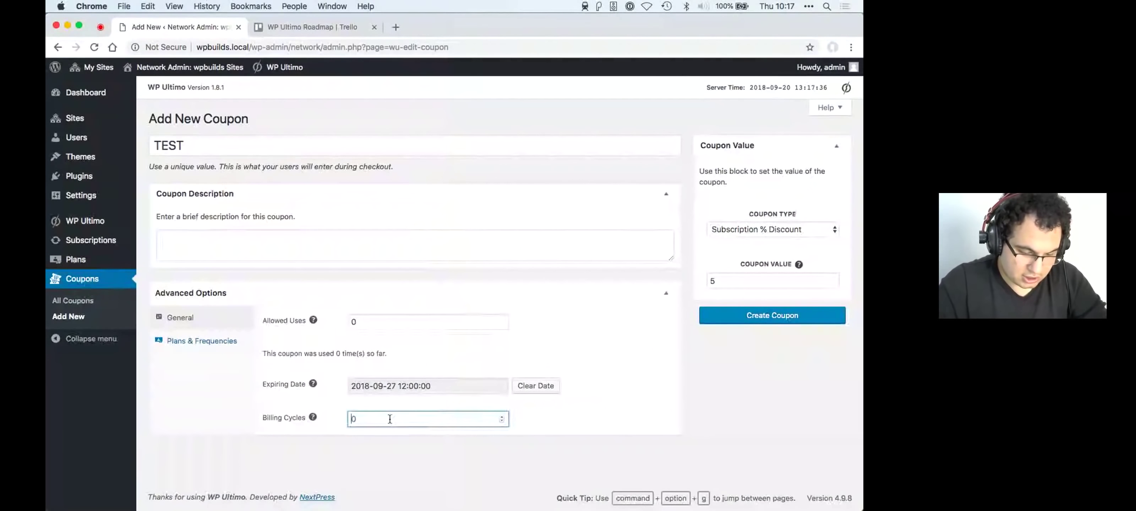
text(2)
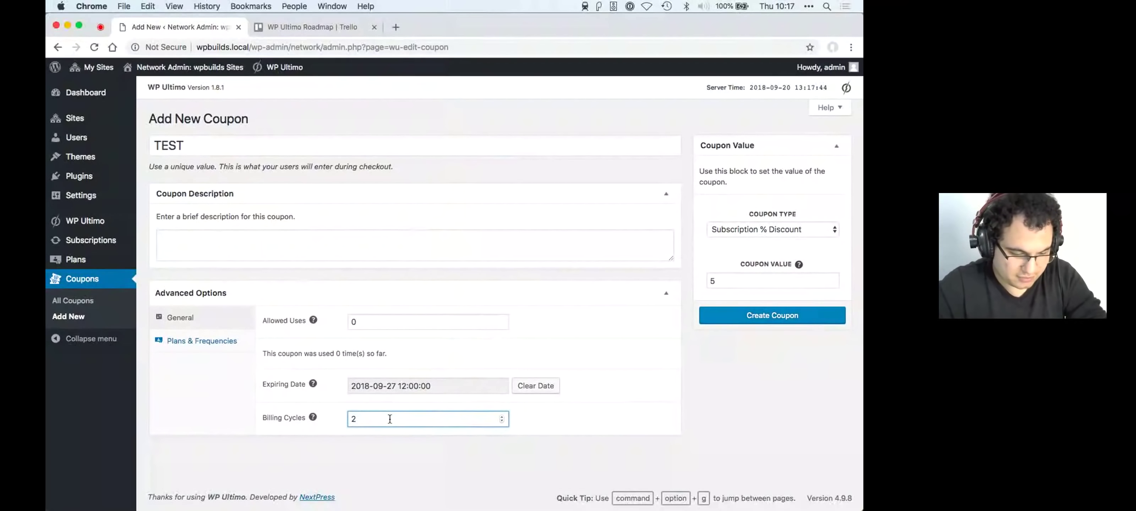
click(372, 322)
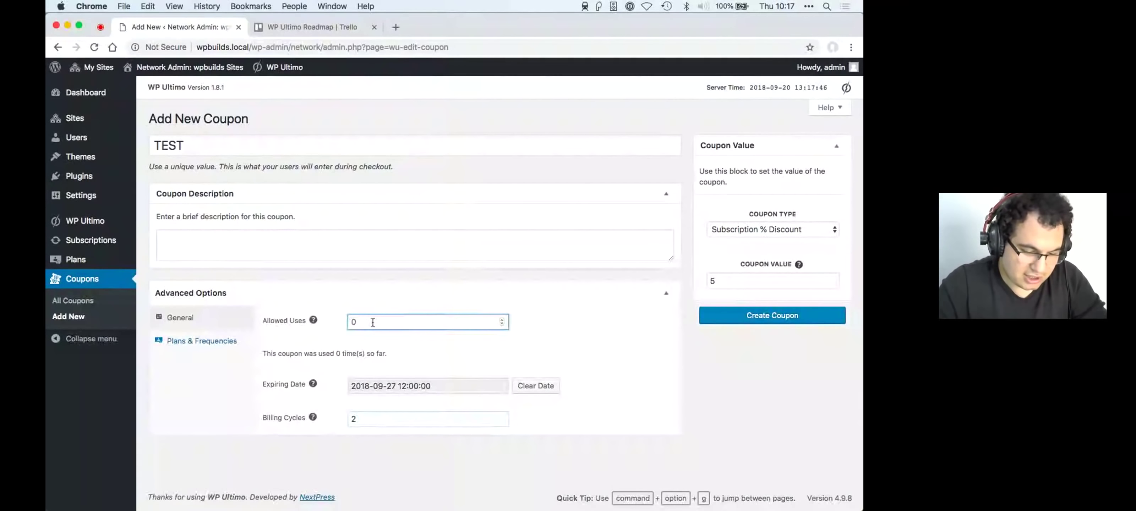
key(BackSpace)
text(100)
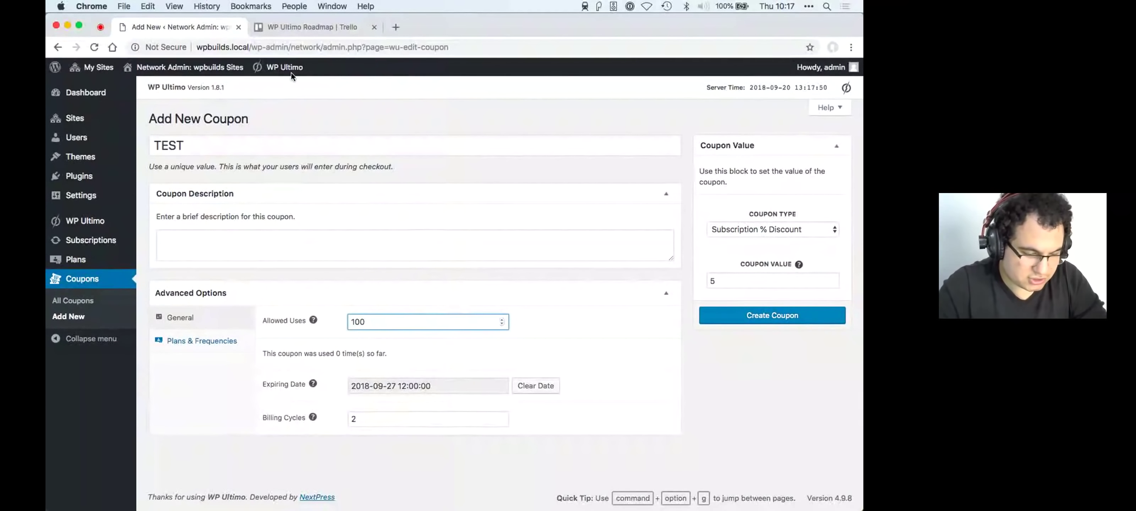
click(785, 326)
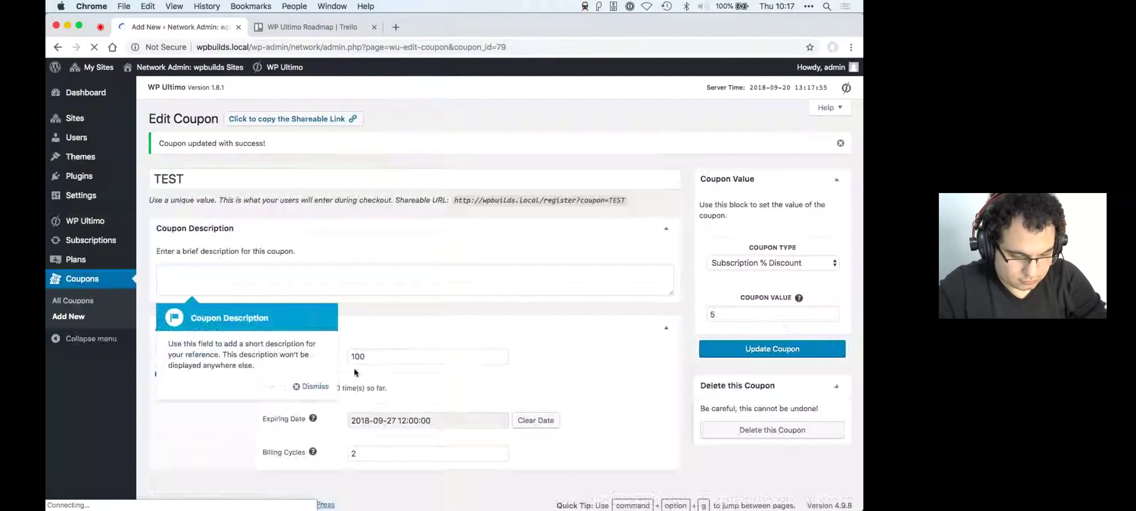
Dismiss the description, coupon types, allowed uses, expiring date and Billing Cycles tour tips.
click(314, 387)
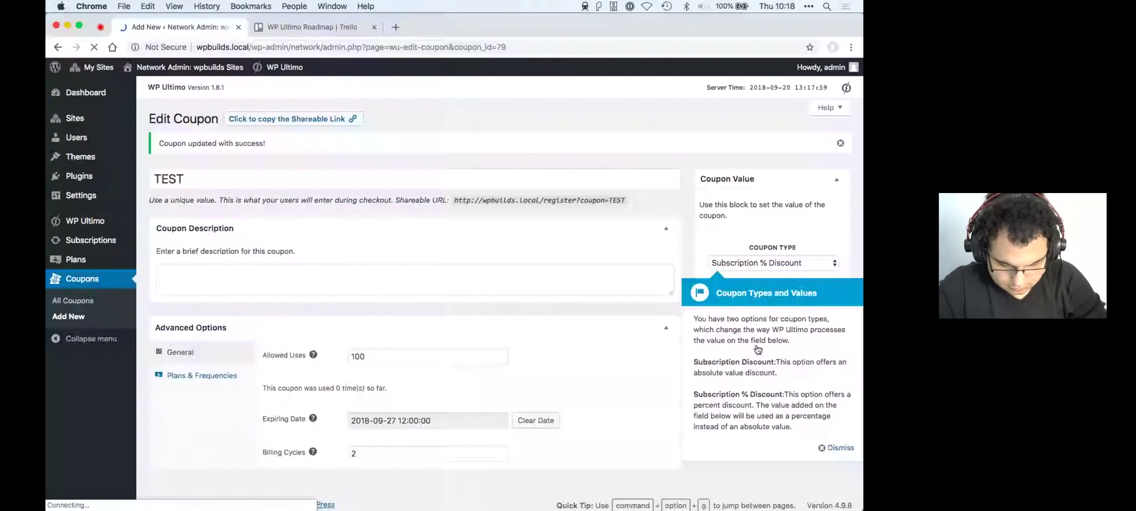
click(837, 448)
click(679, 399)
click(684, 458)
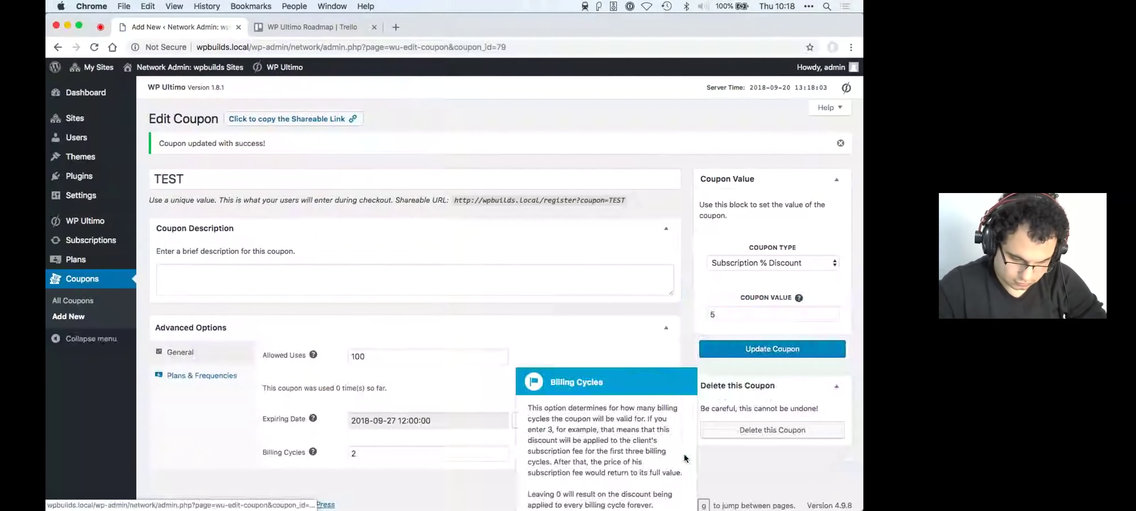
scroll(677, 476, down, 2)
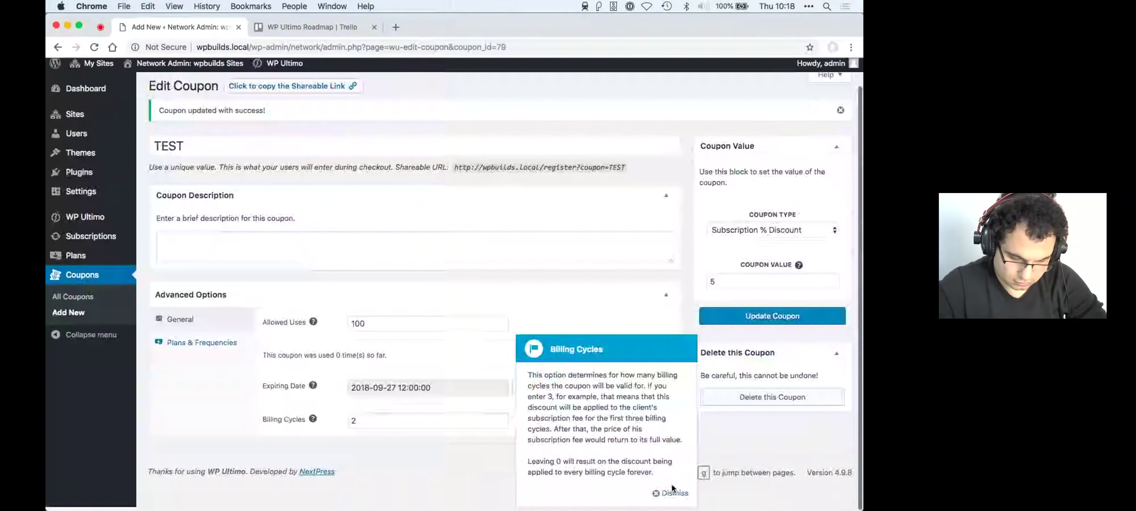
click(672, 489)
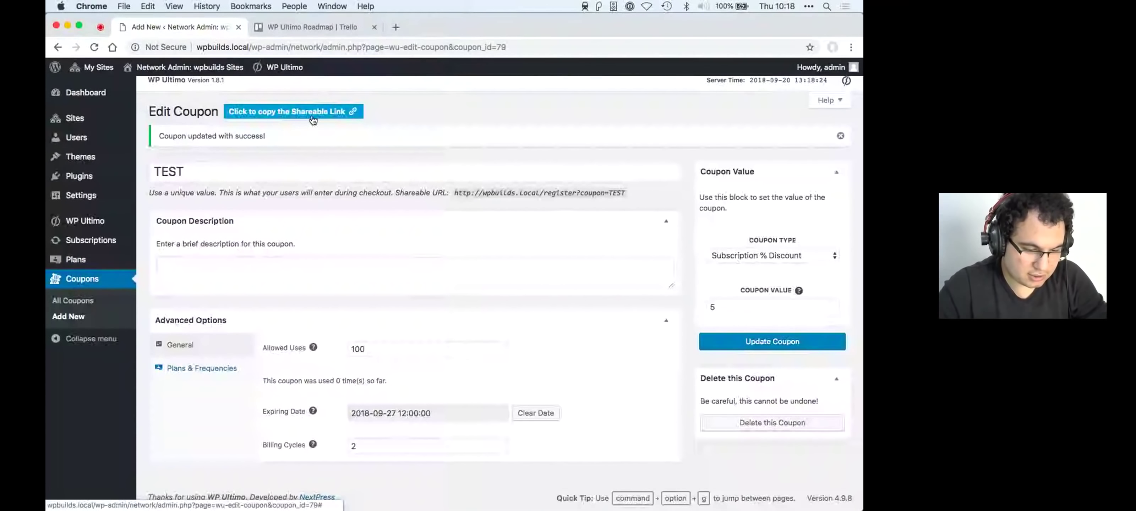
click(338, 121)
key(super+grave)
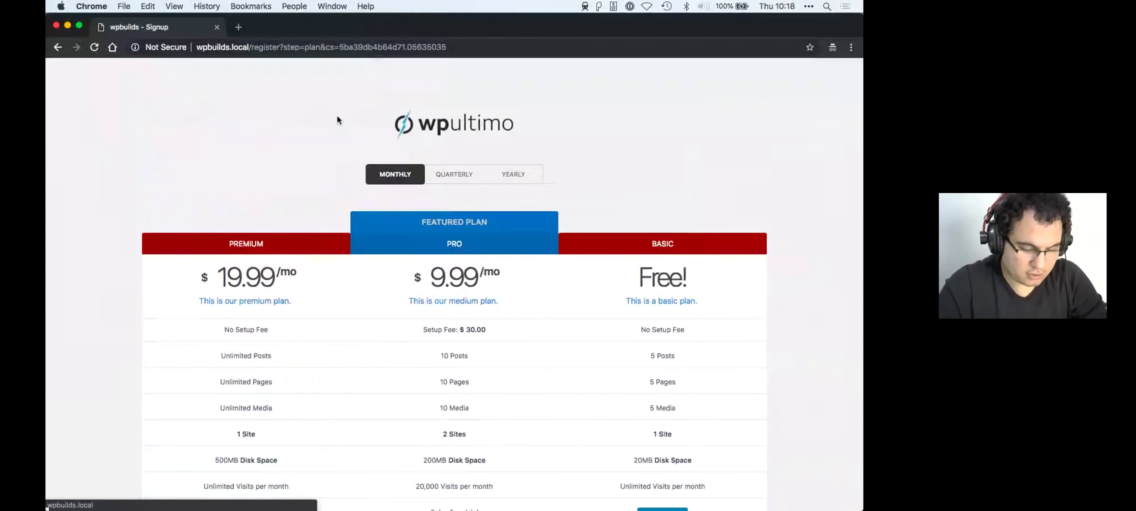
key(super+t)
text(http://wpbuilds.local/register?coupon=TEST)
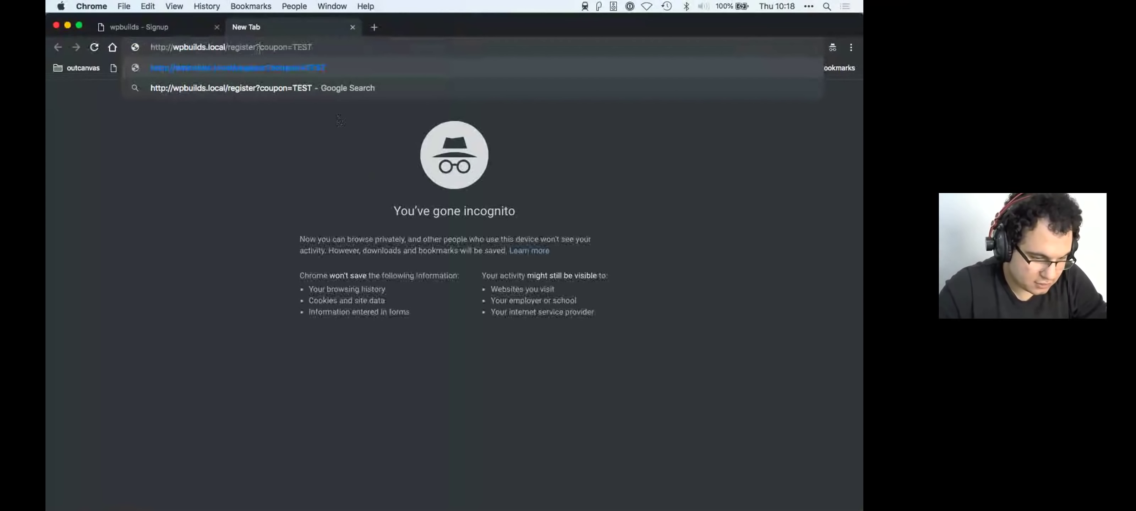
click(353, 28)
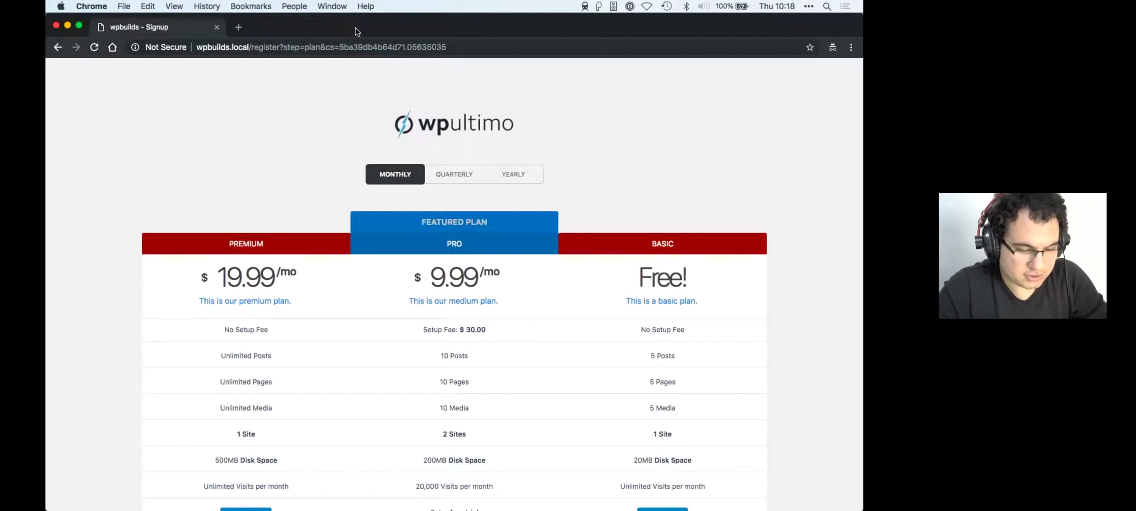
scroll(366, 340, down, 5)
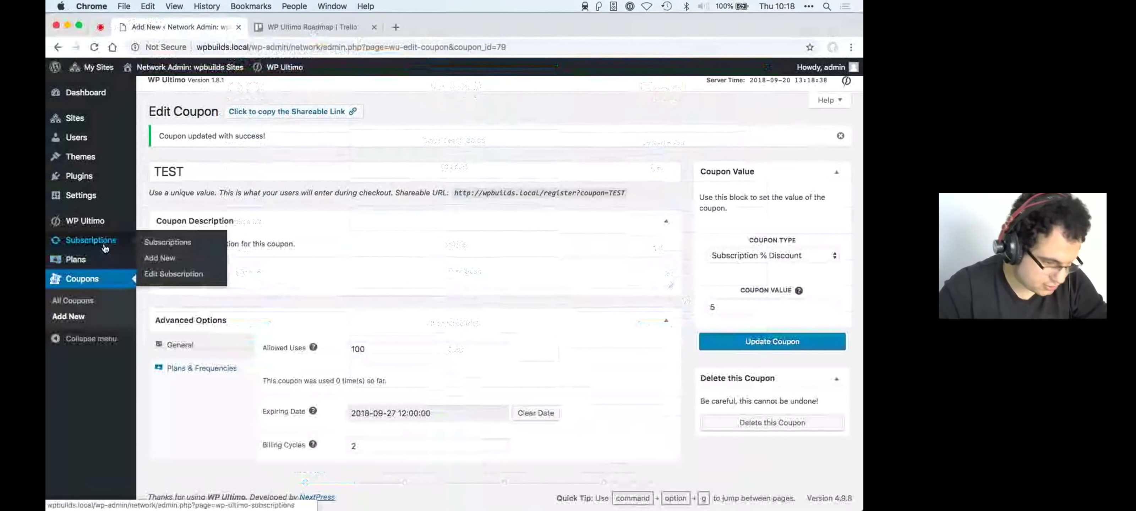
Open the empty Subscriptions list, then choose the Premium plan in the signup window.
click(105, 246)
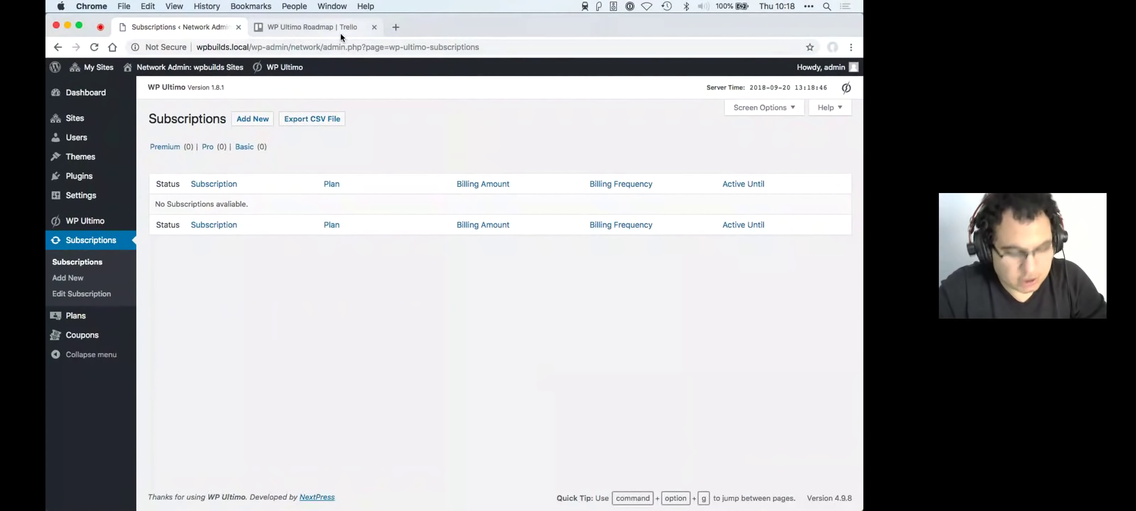
key(super+grave)
scroll(595, 304, up, 4)
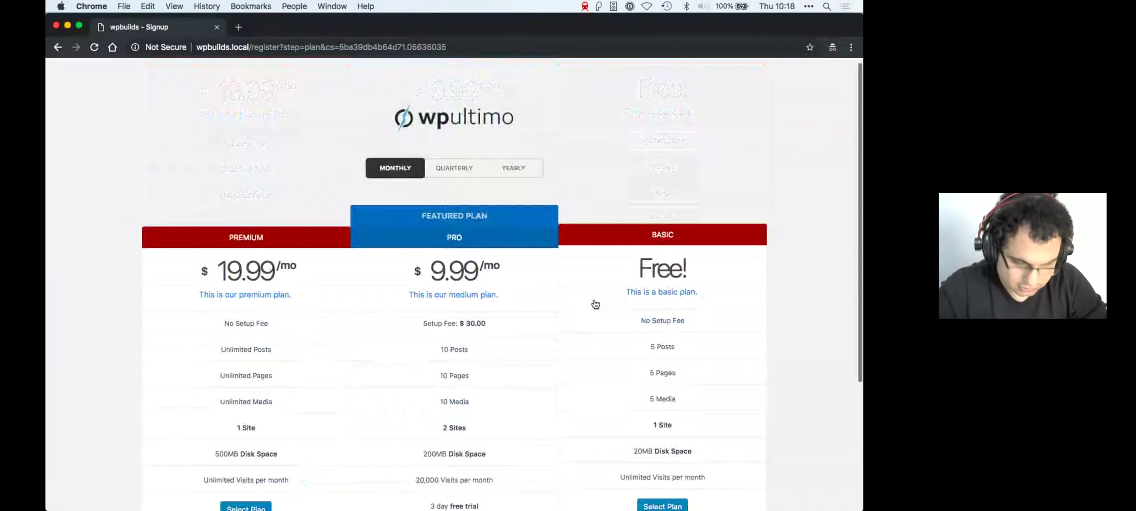
scroll(595, 304, down, 4)
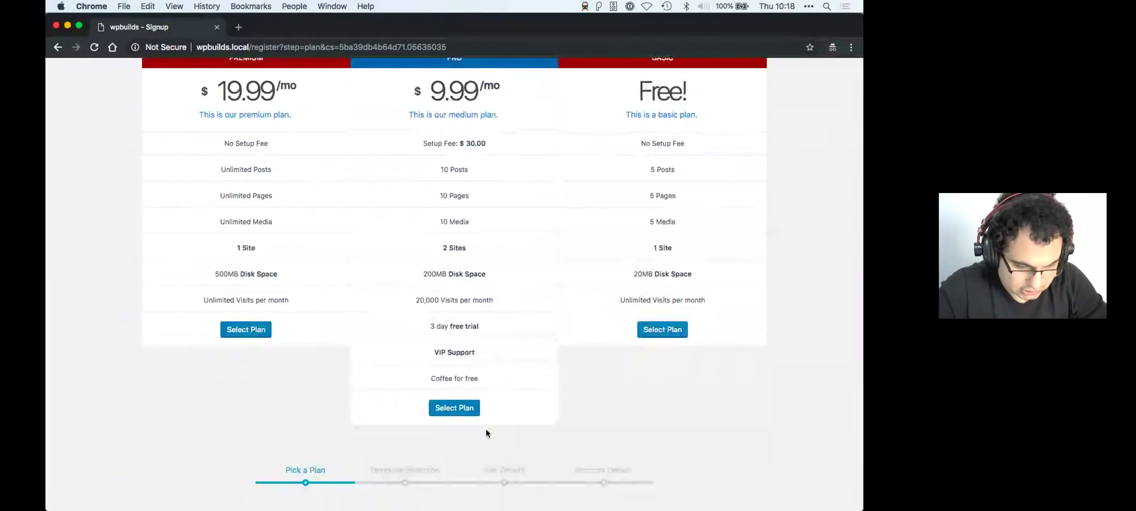
scroll(273, 347, up, 1)
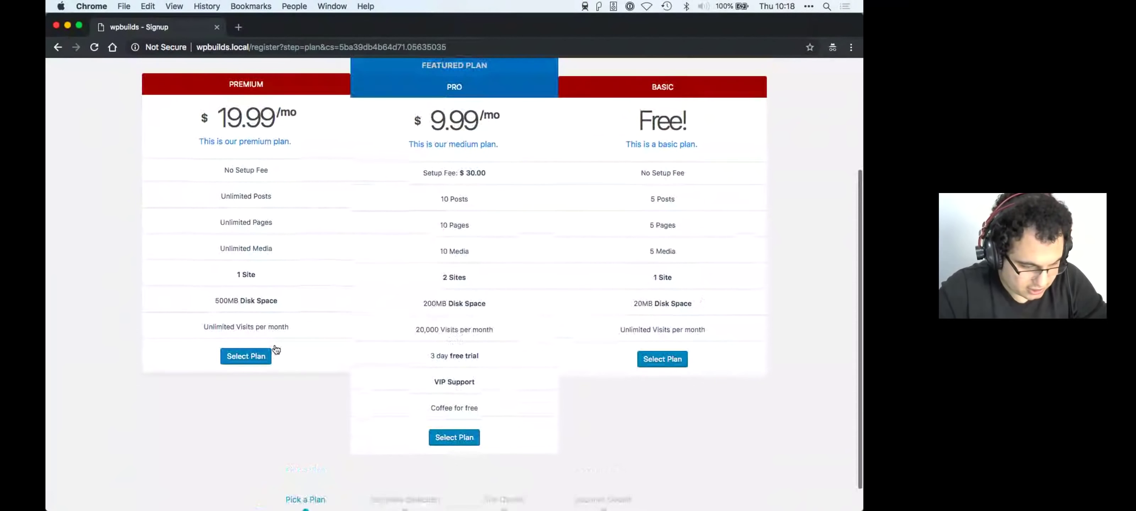
scroll(277, 349, up, 2)
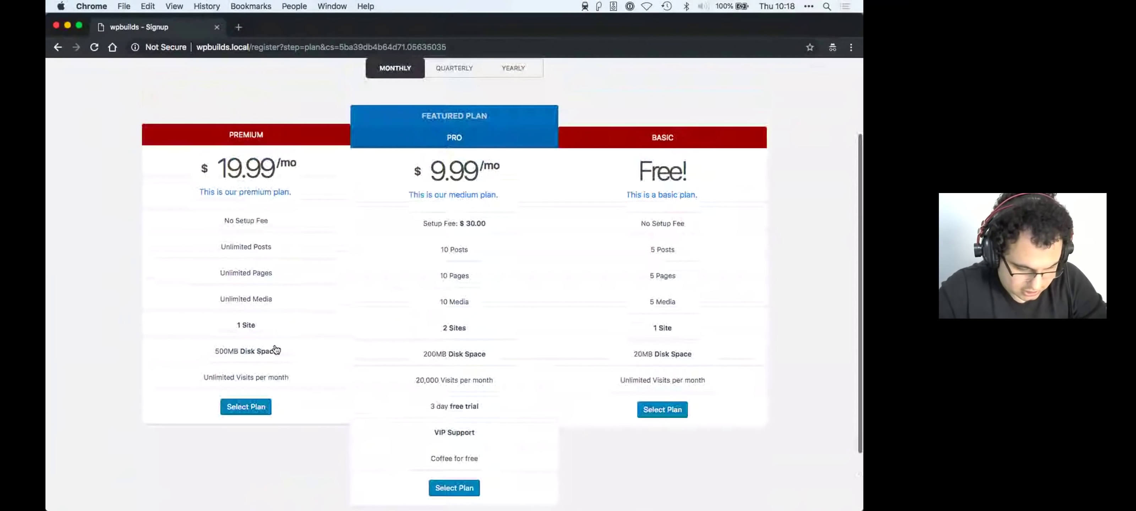
click(243, 414)
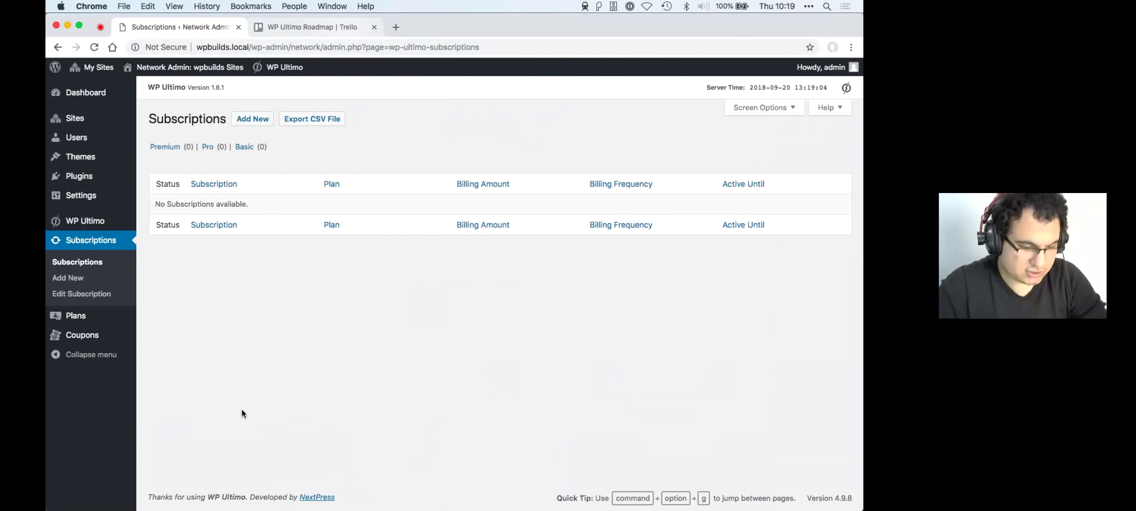
Quick-edit the Template Site's 'Hello world!' post, retitling it 'Hello WPBUILDS!'.
mouse_move(108, 124)
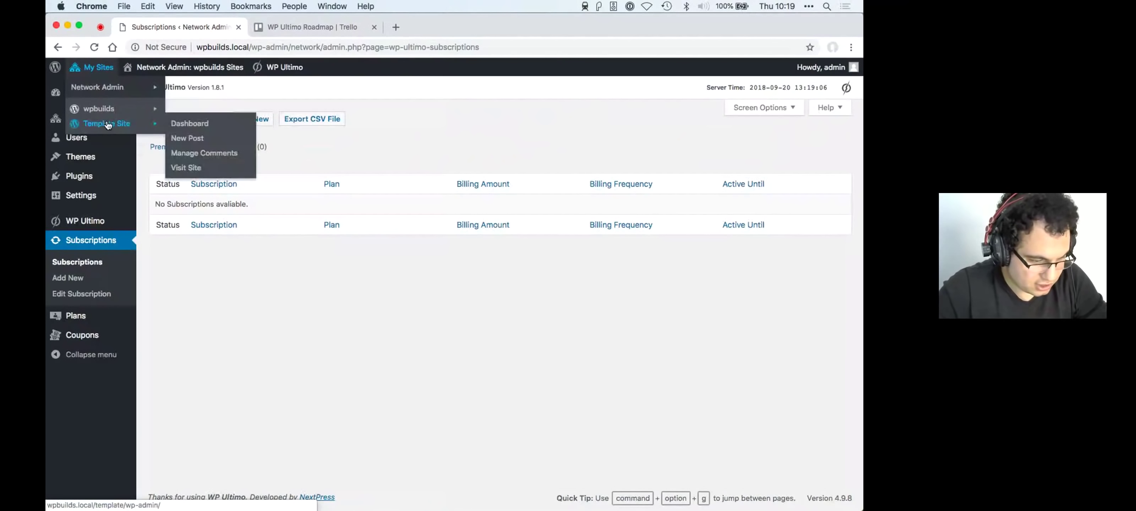
click(194, 125)
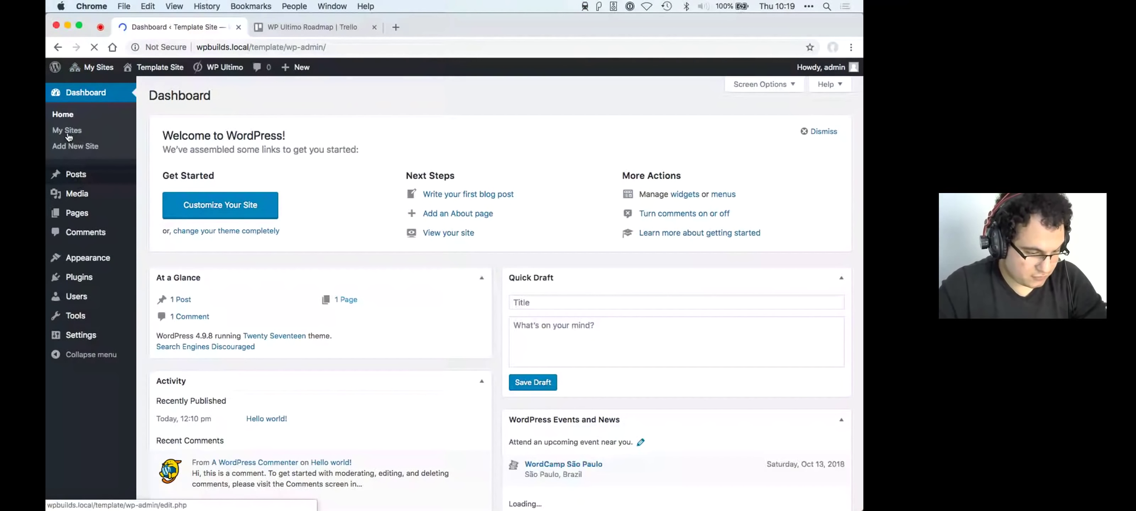
click(88, 175)
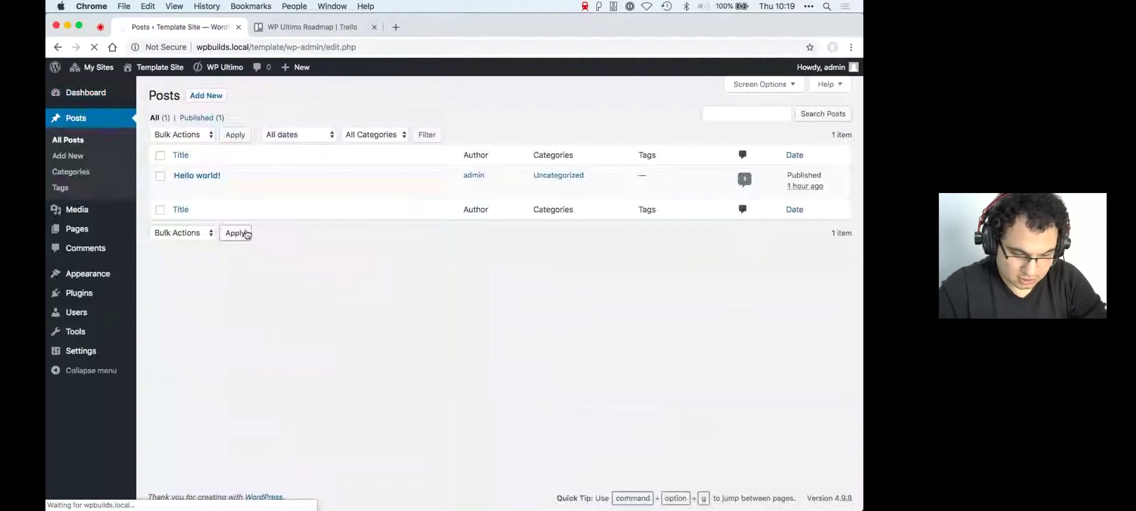
click(206, 188)
drag(266, 190, 137, 194)
text(Hello)
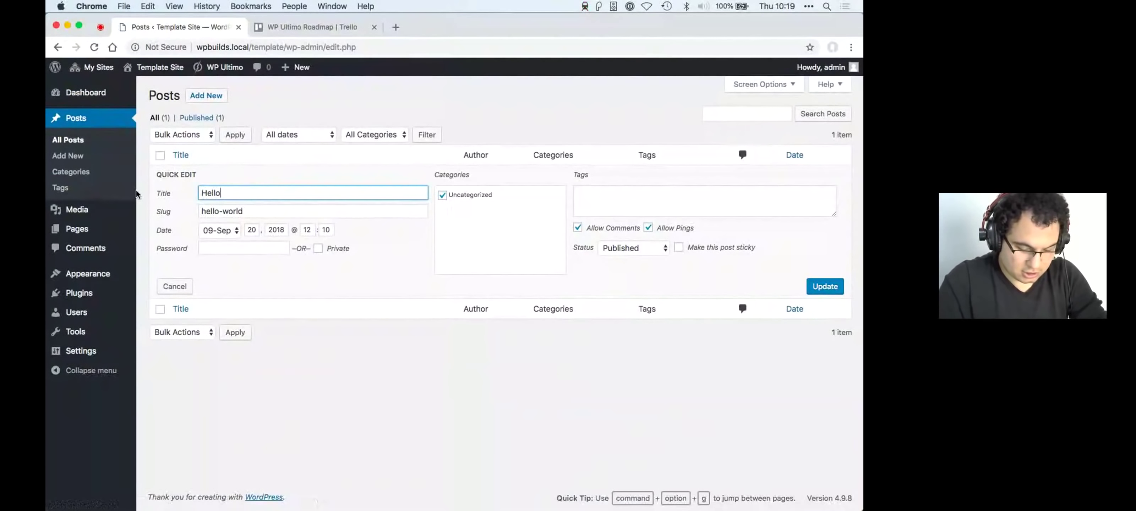
text( WPBUILD)
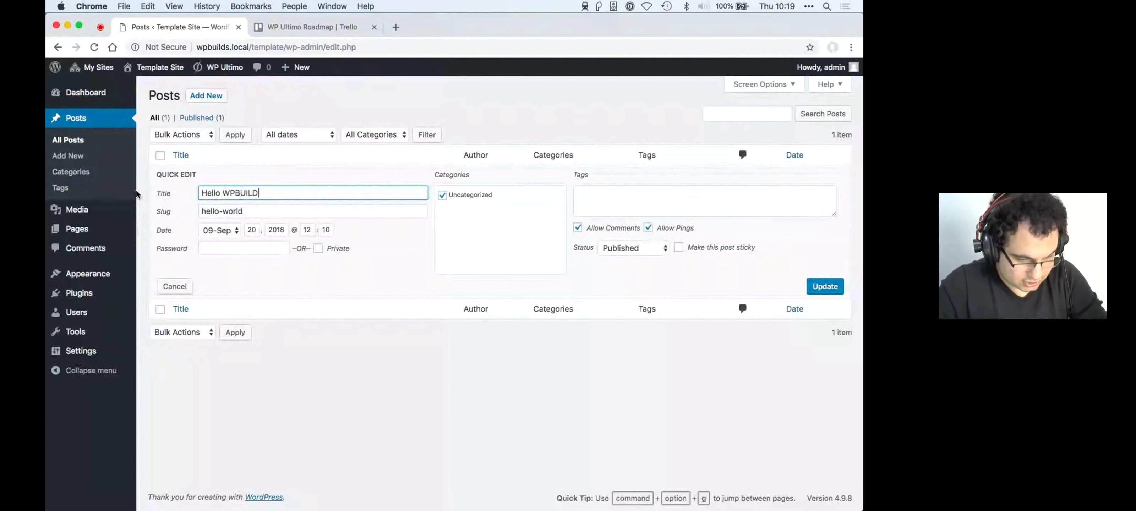
text(S!)
click(824, 286)
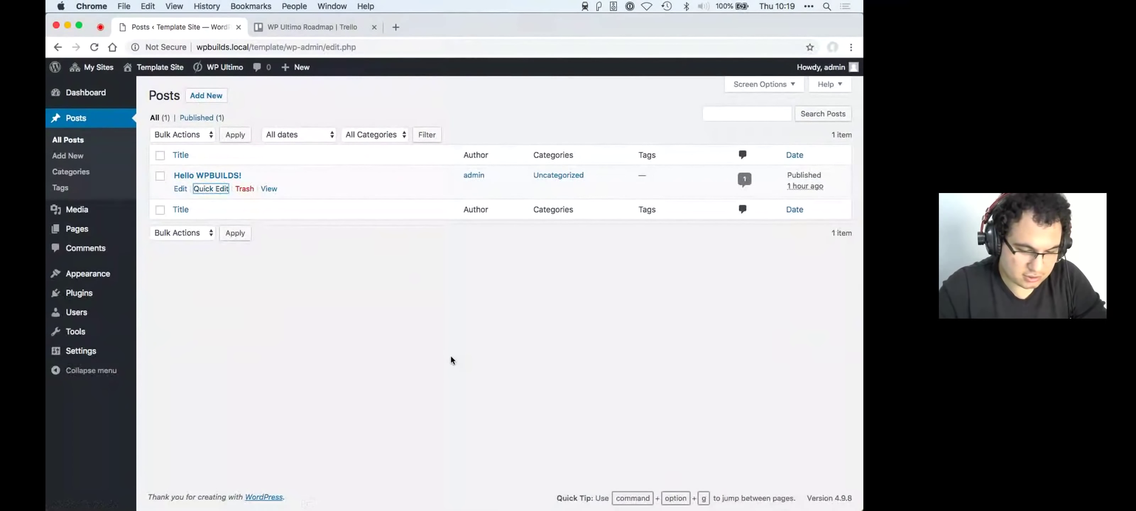
key(super+grave)
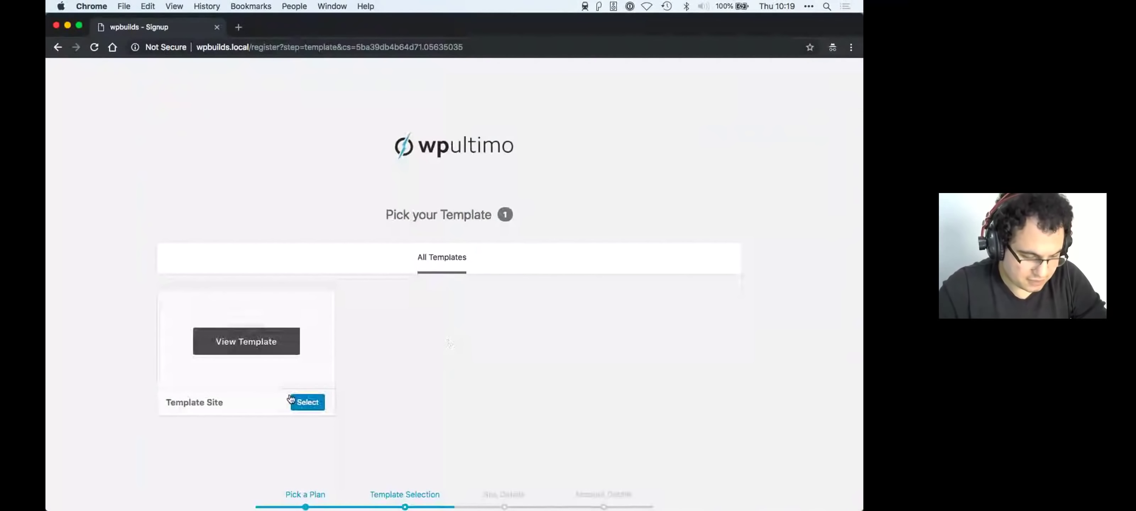
Pick Template Site as the template and enter Site Title 'Test' and URL 'test'.
click(307, 404)
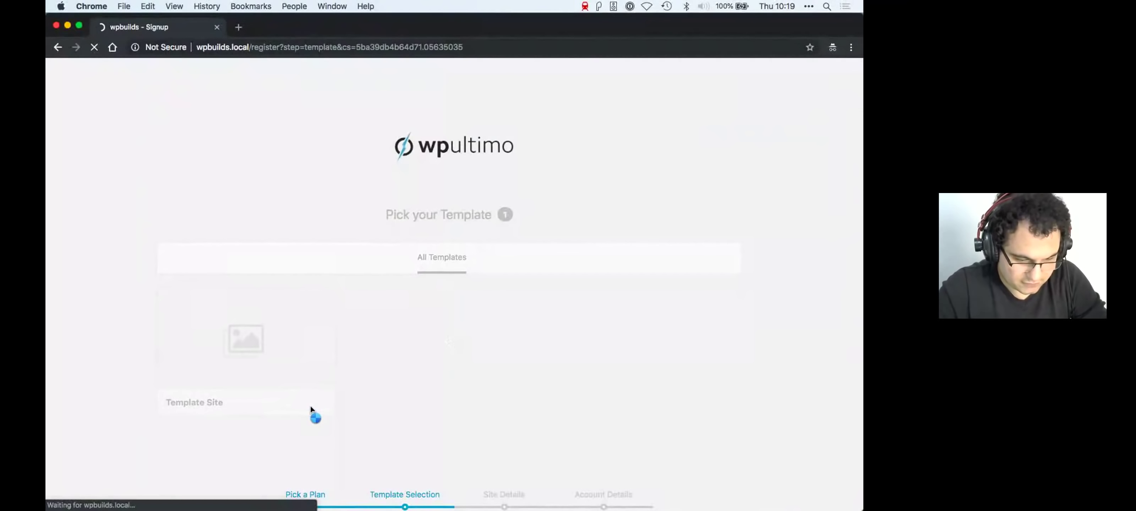
click(429, 215)
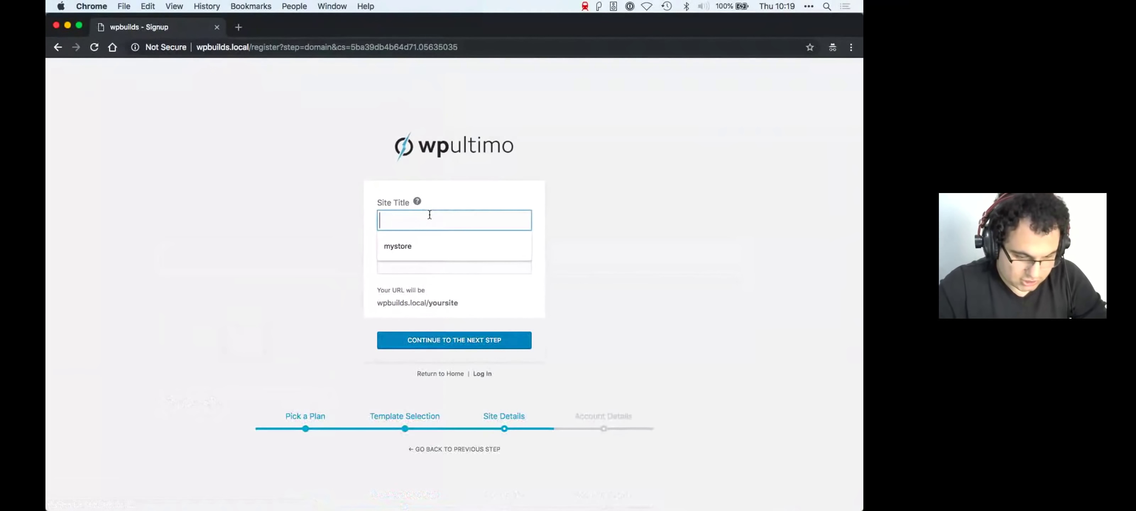
text(test)
click(431, 263)
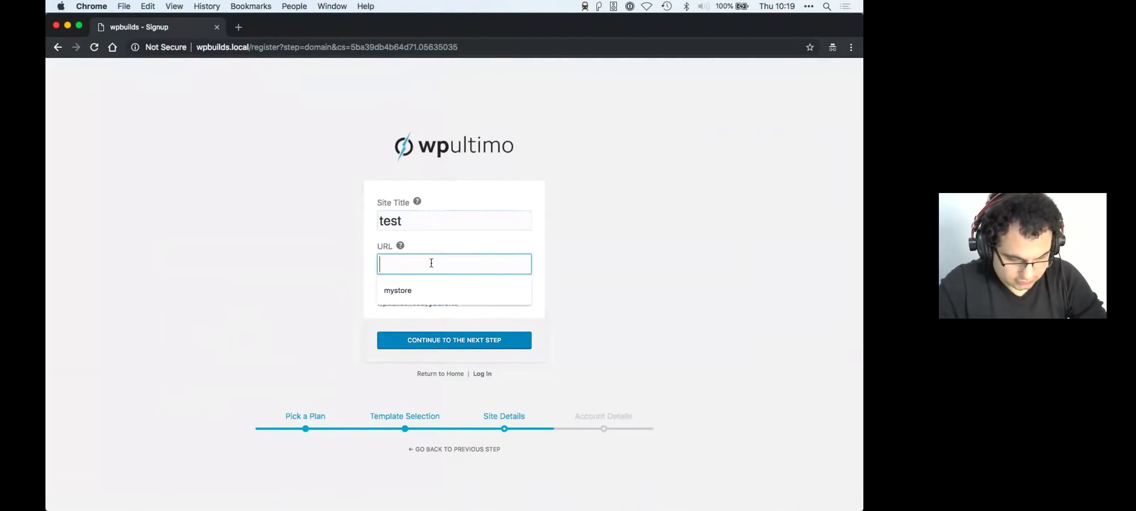
text(test)
double_click(425, 224)
text(Teste)
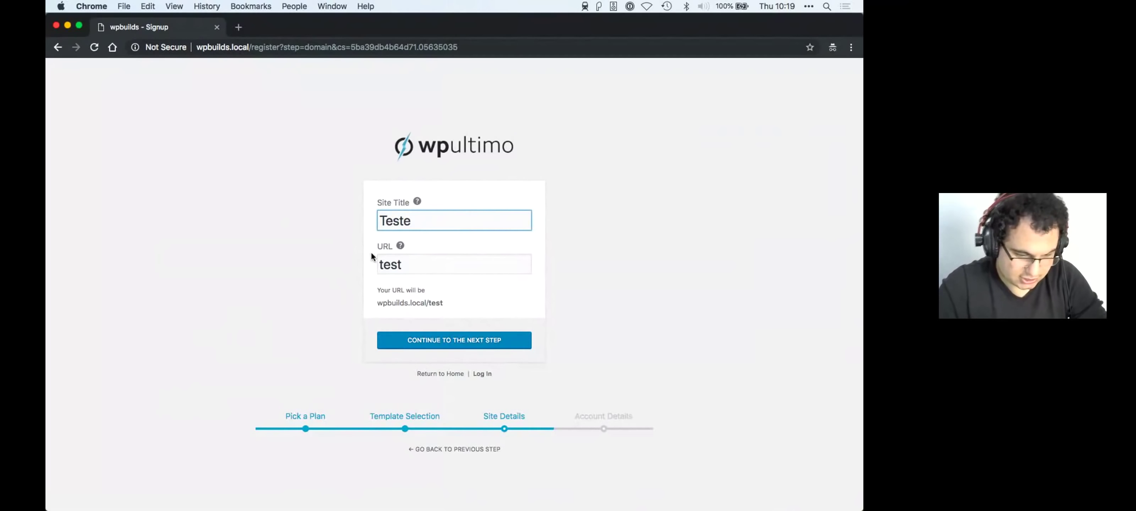
key(BackSpace)
click(633, 263)
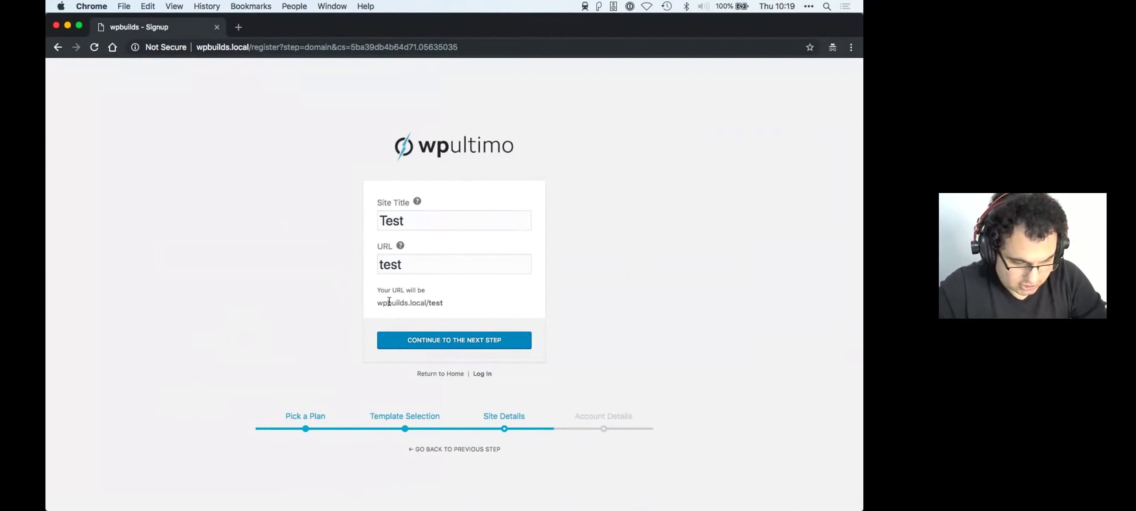
Check the site address preview reads wpbuilds.local/test.
drag(380, 303, 481, 304)
click(482, 304)
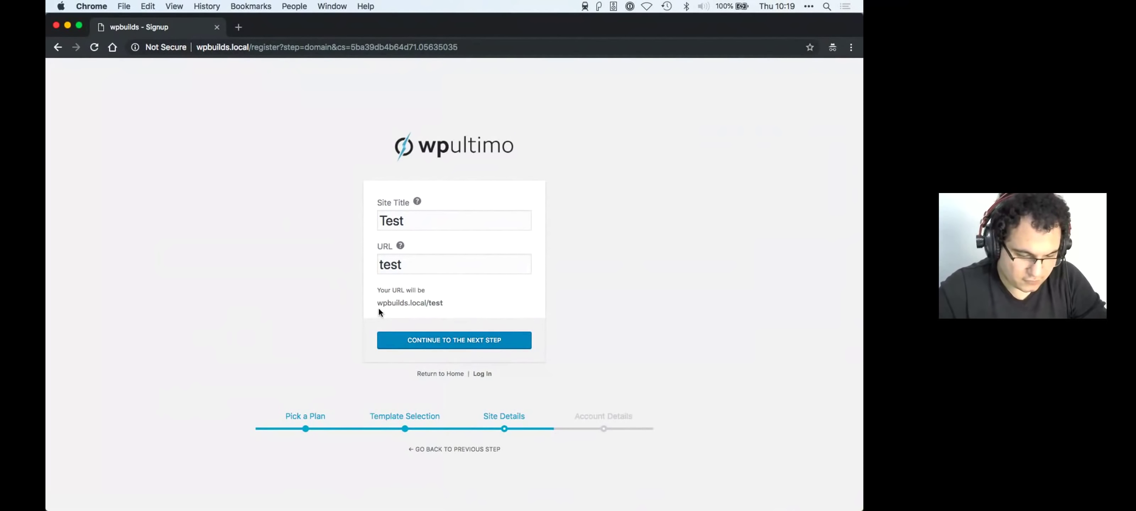
drag(378, 304, 454, 303)
click(409, 304)
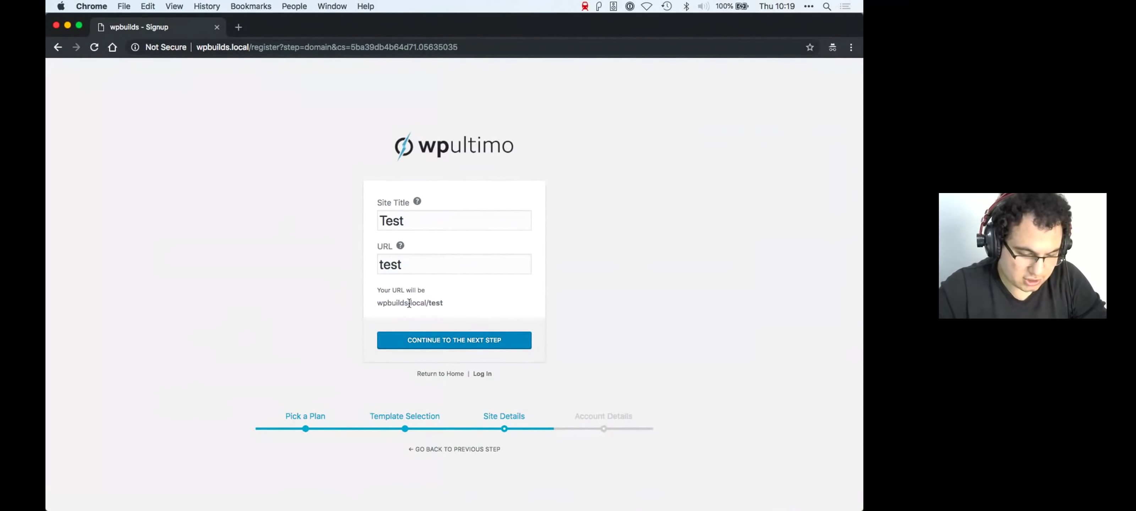
double_click(378, 304)
click(378, 305)
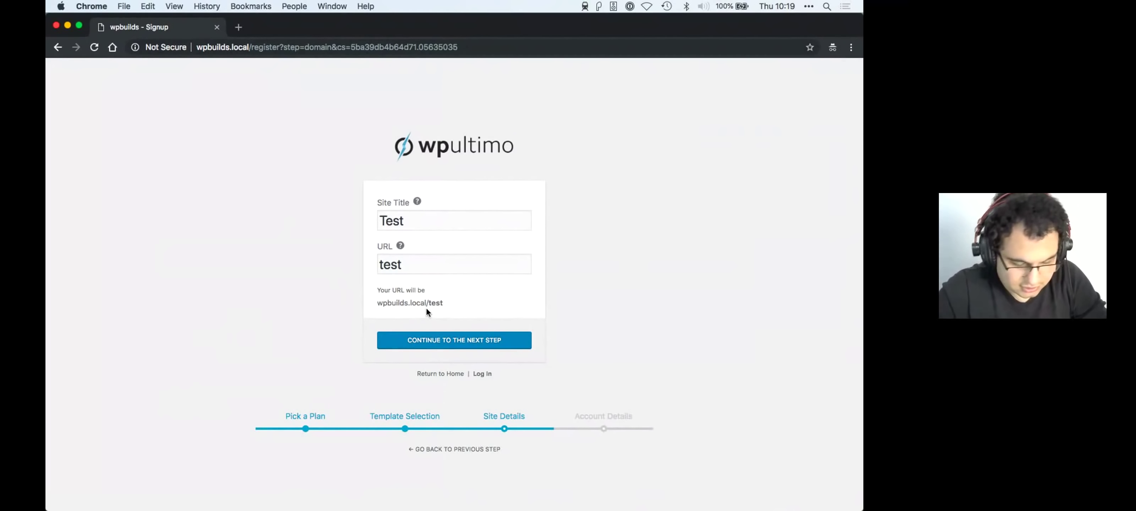
On Account Details, enter username 'test', an e-mail address and a matching password twice.
click(482, 343)
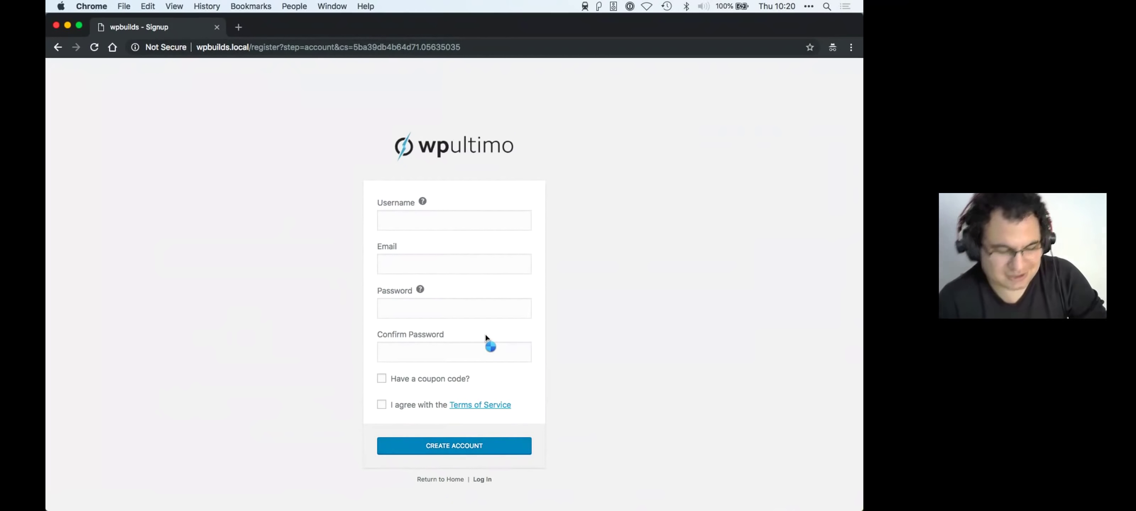
click(480, 214)
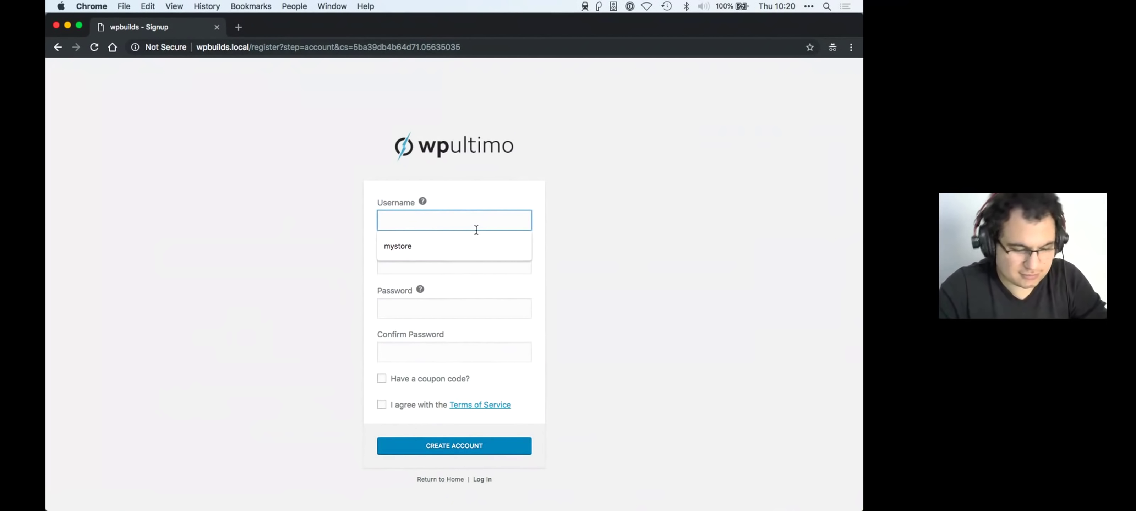
text(test)
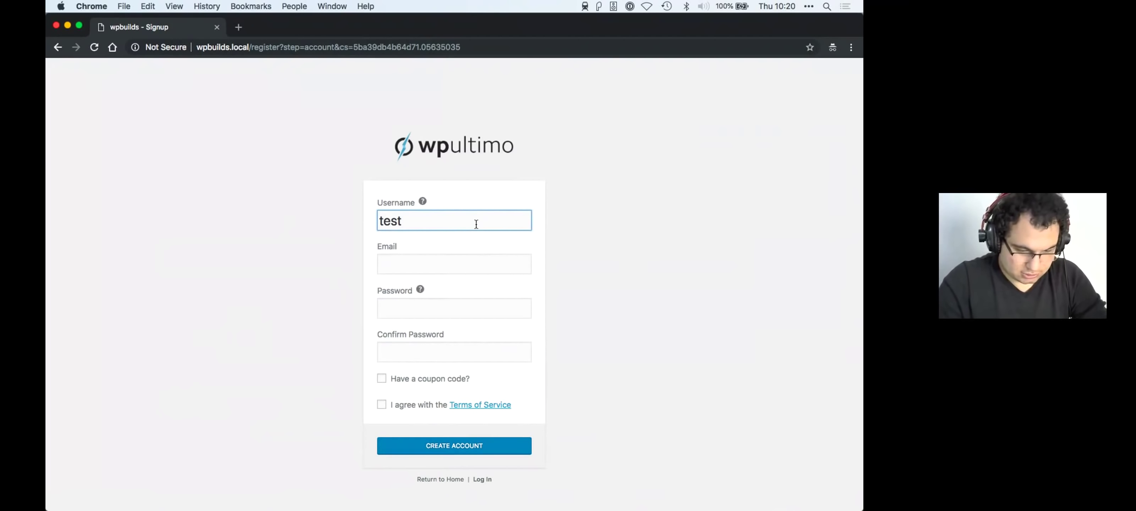
click(444, 263)
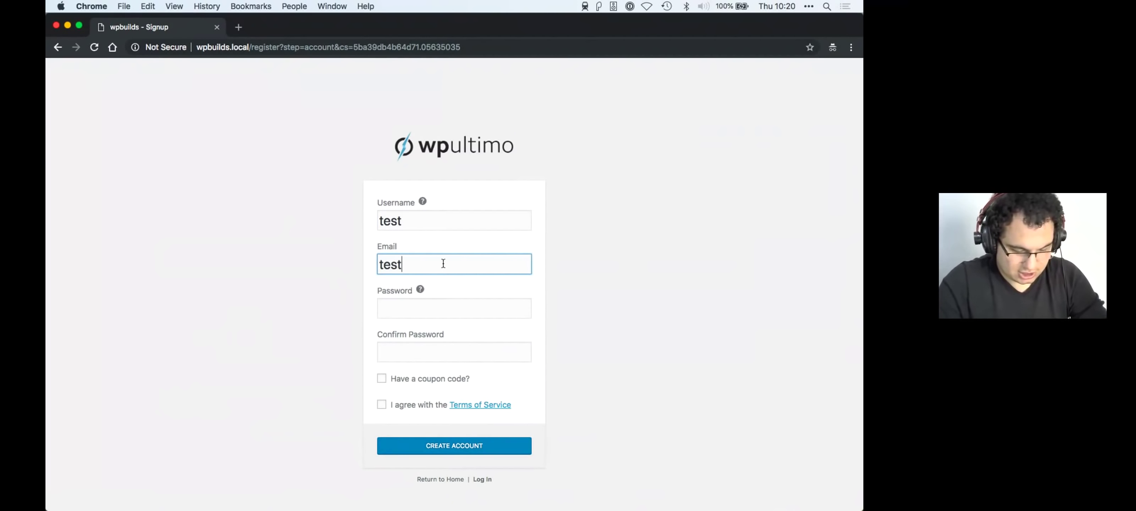
key(Tab)
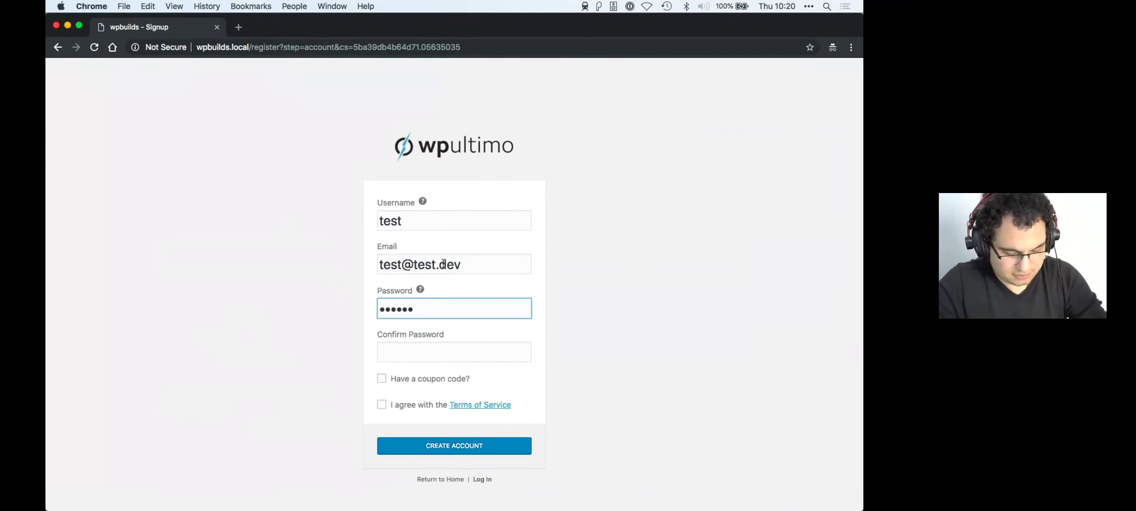
key(Tab)
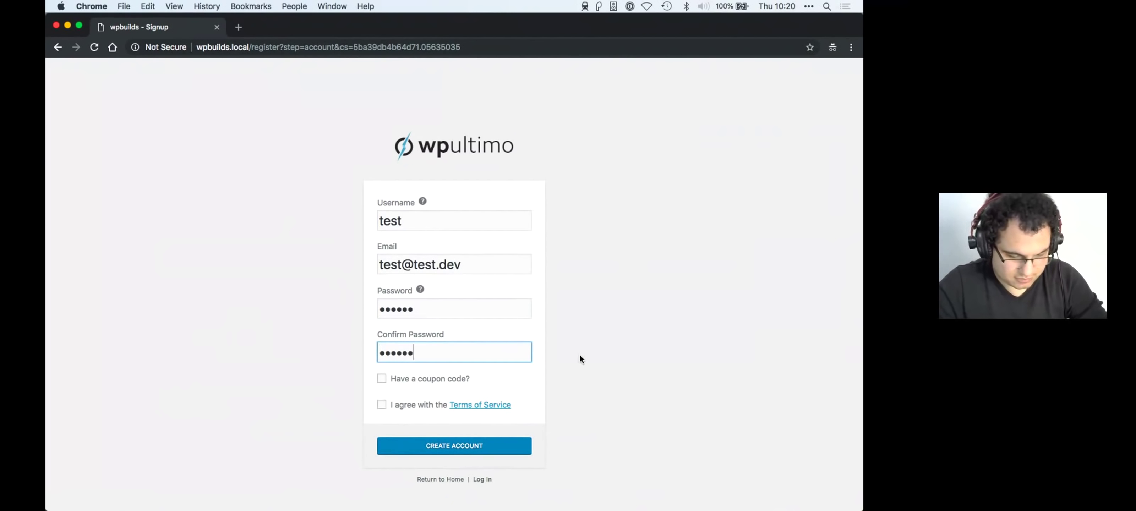
Enter coupon code TEST, review the Terms of Service and accept them.
click(420, 380)
click(420, 383)
click(420, 383)
scroll(650, 348, down, 3)
click(420, 327)
text(TEST)
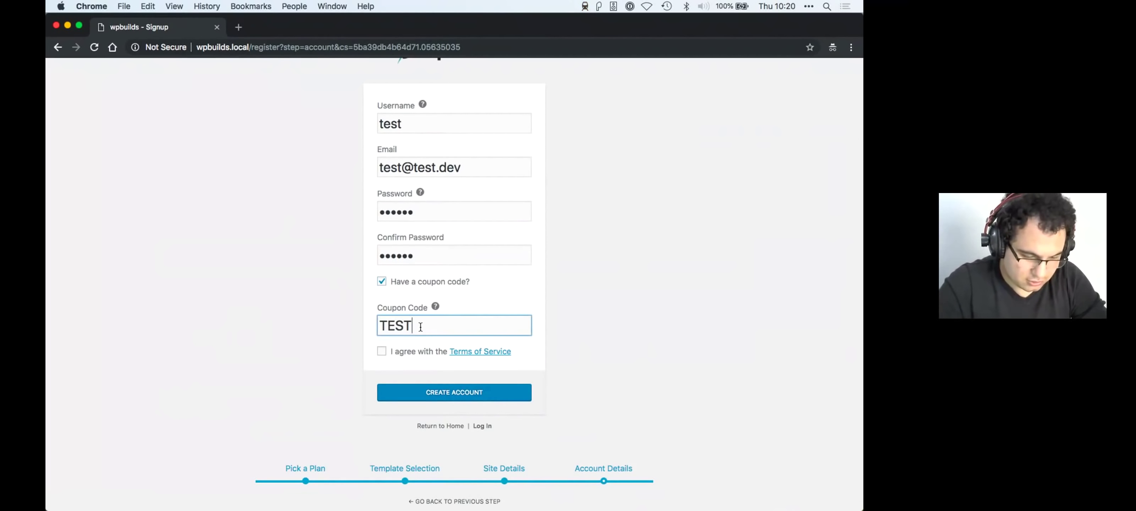
click(694, 310)
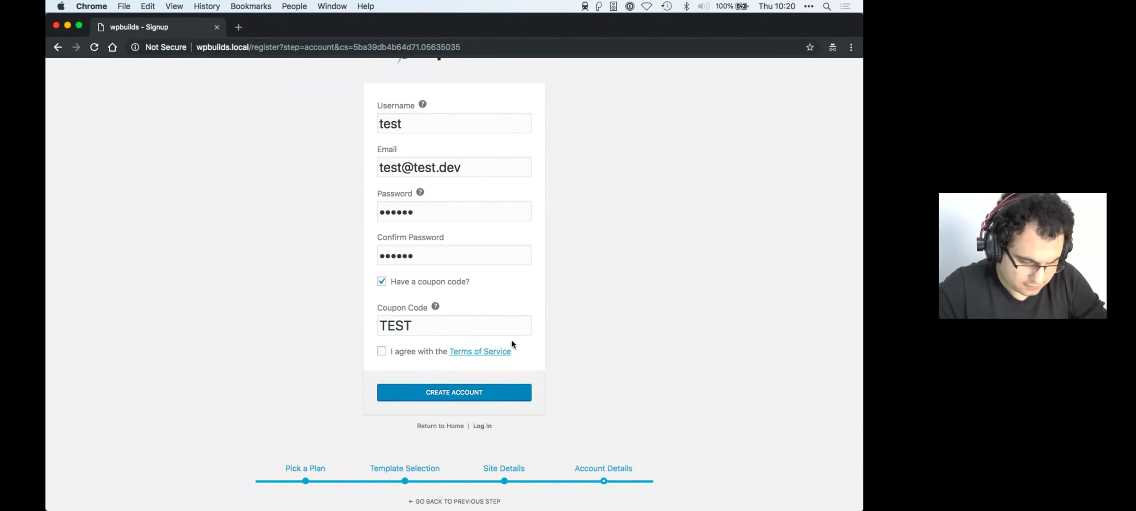
click(495, 355)
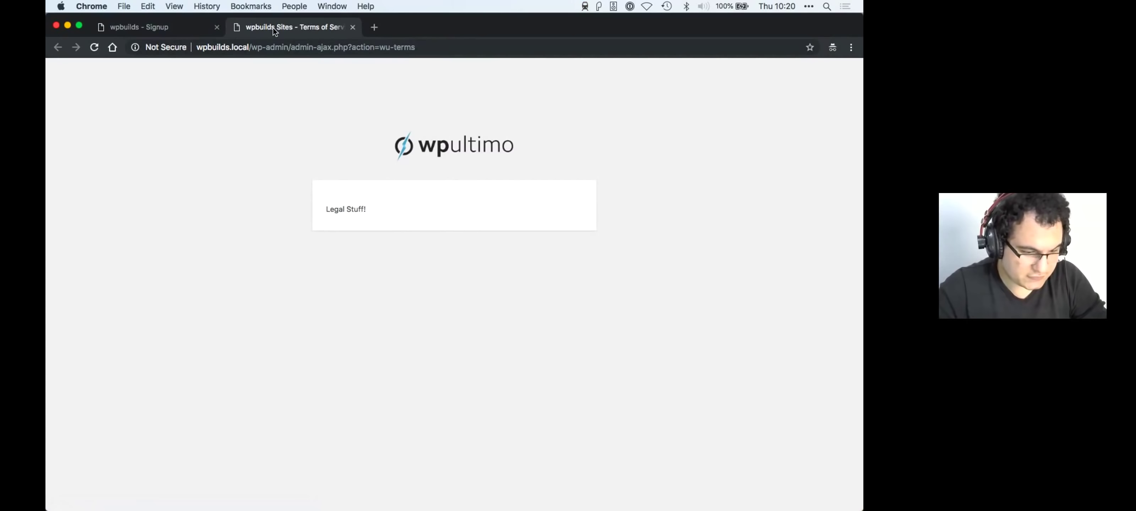
click(353, 27)
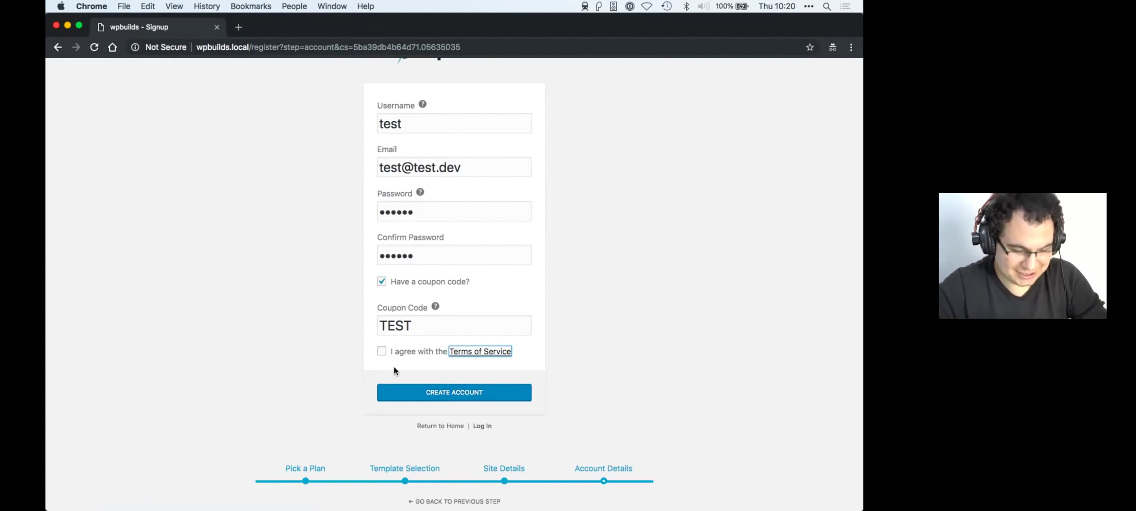
click(388, 356)
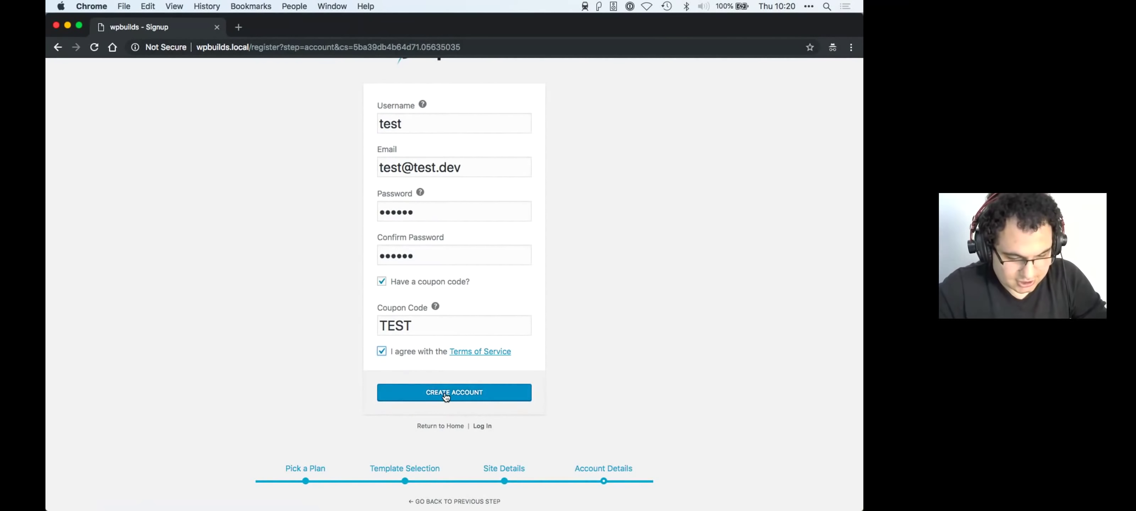
Create the account and choose Use Manual Payments on the Payment Integration Needed screen.
click(475, 394)
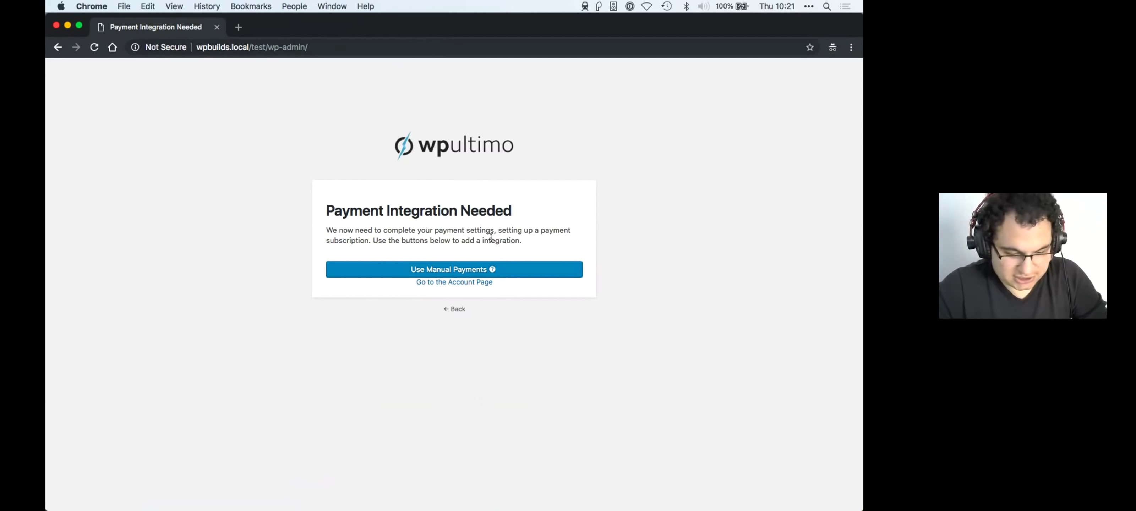
drag(328, 216, 528, 211)
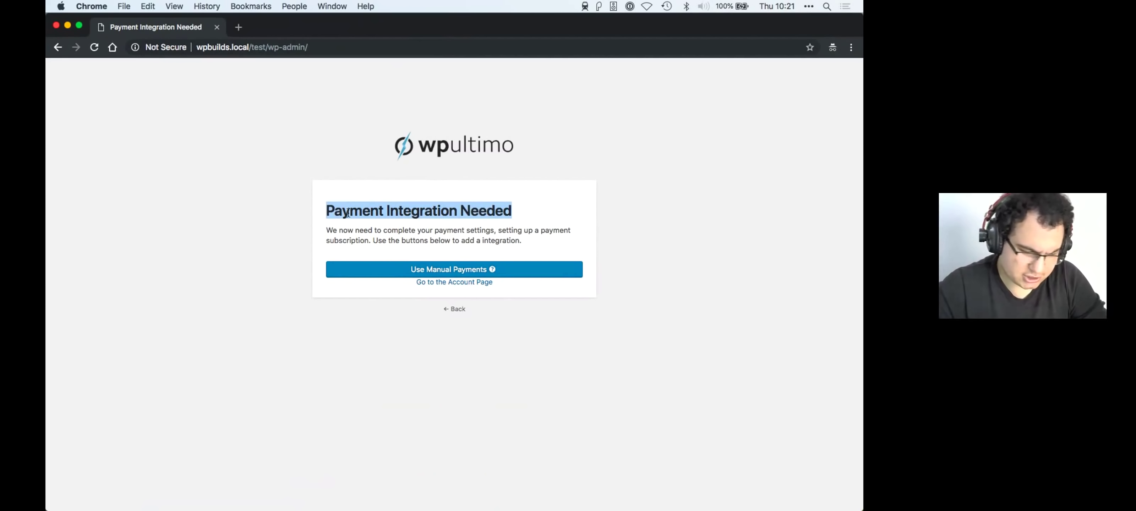
drag(326, 230, 552, 240)
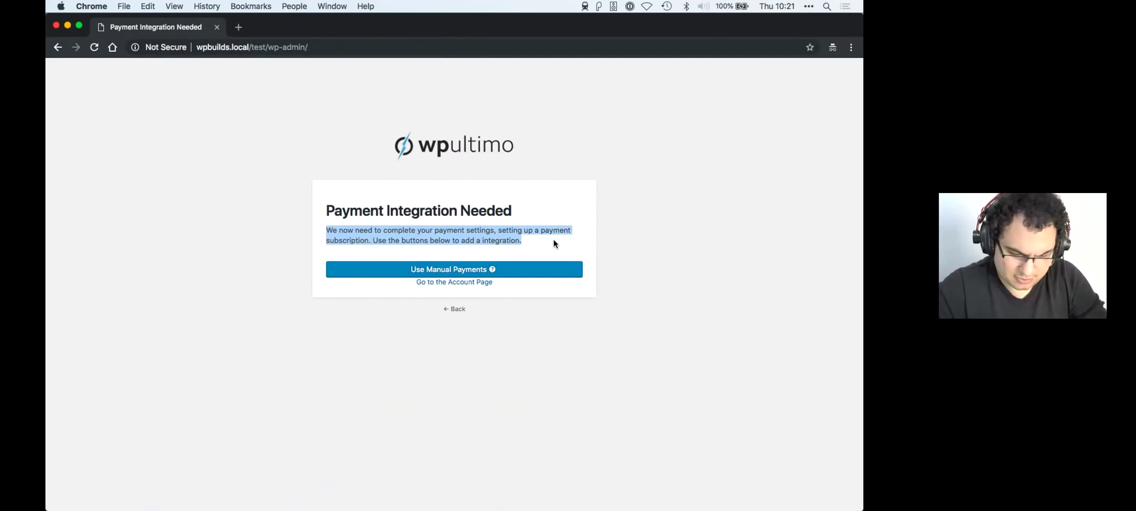
click(642, 246)
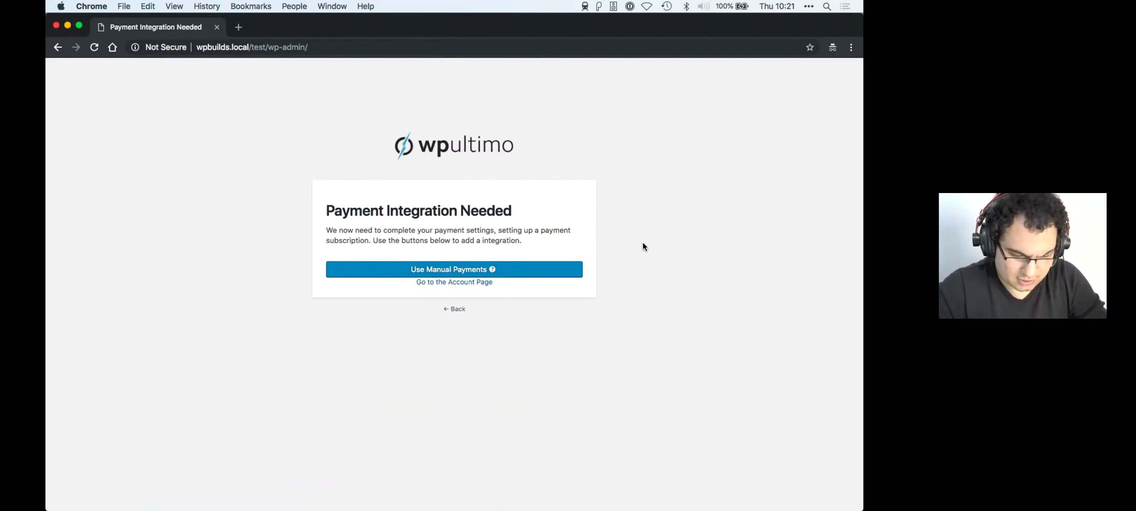
click(449, 276)
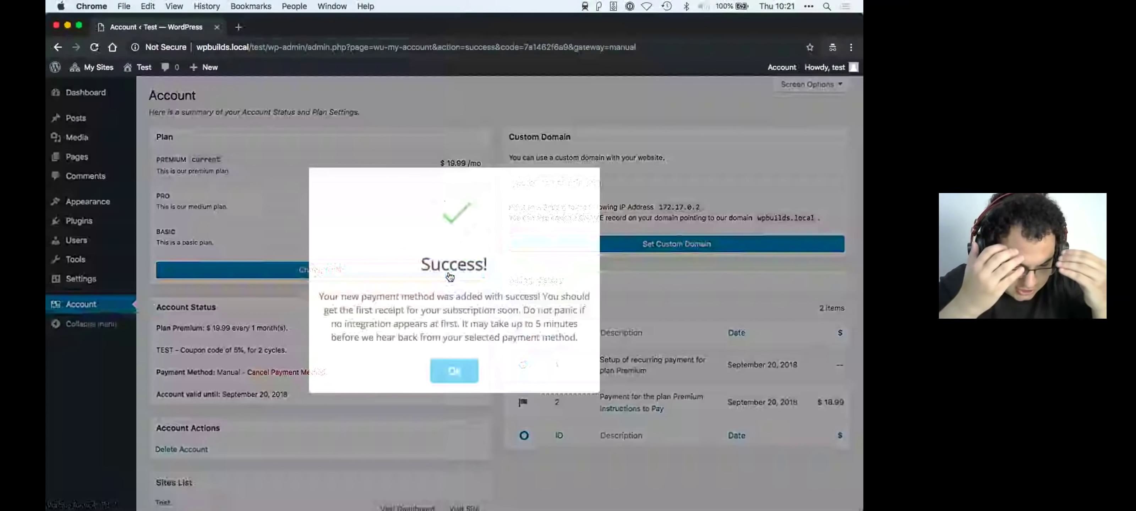
click(458, 371)
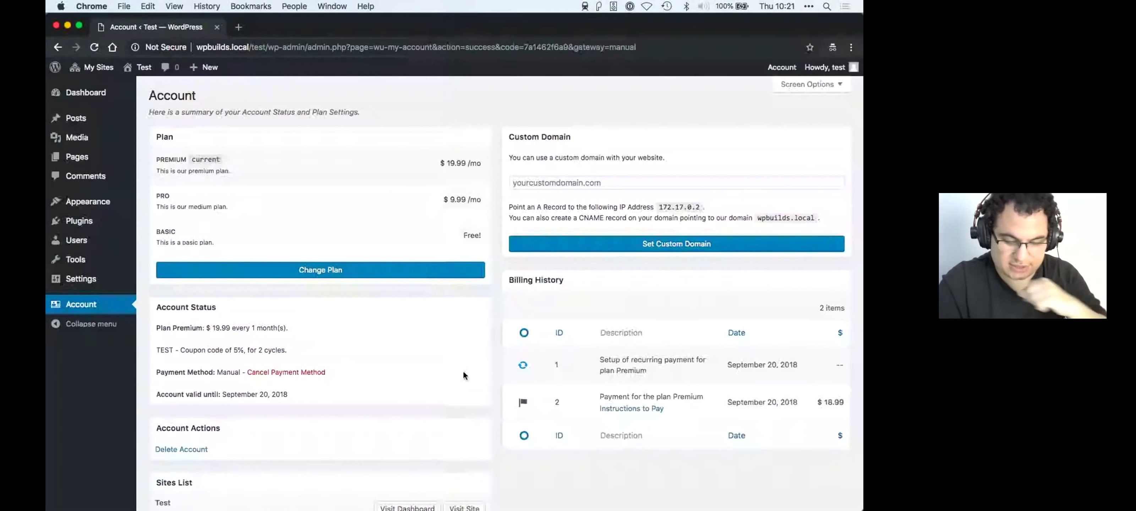
scroll(717, 450, down, 2)
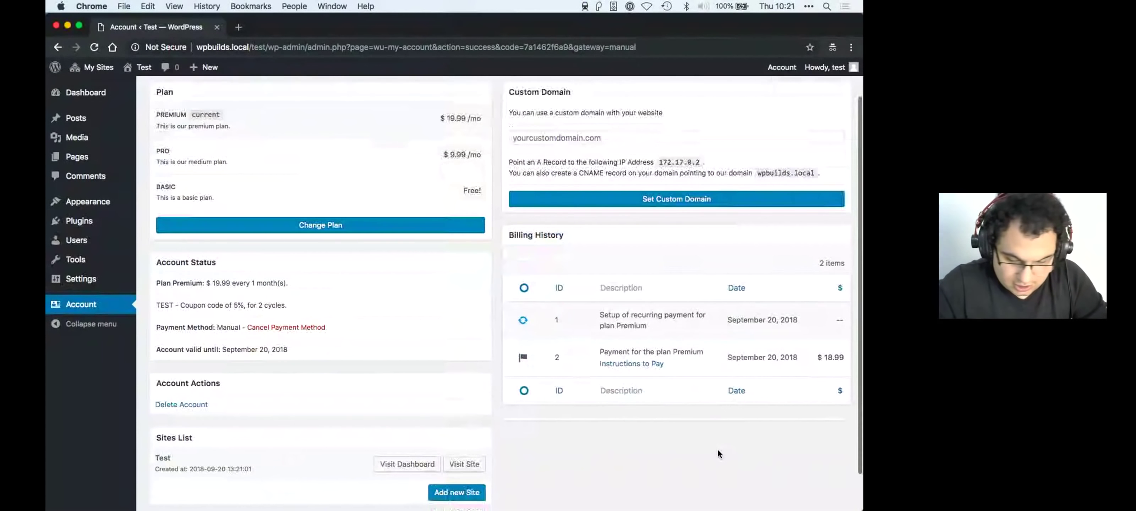
scroll(718, 452, up, 1)
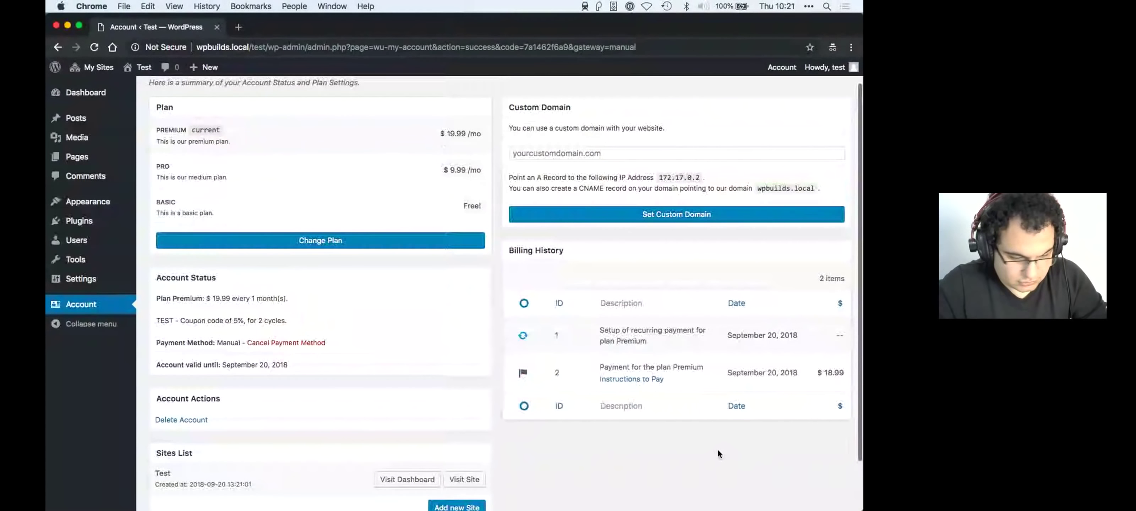
scroll(718, 451, down, 2)
scroll(717, 451, up, 3)
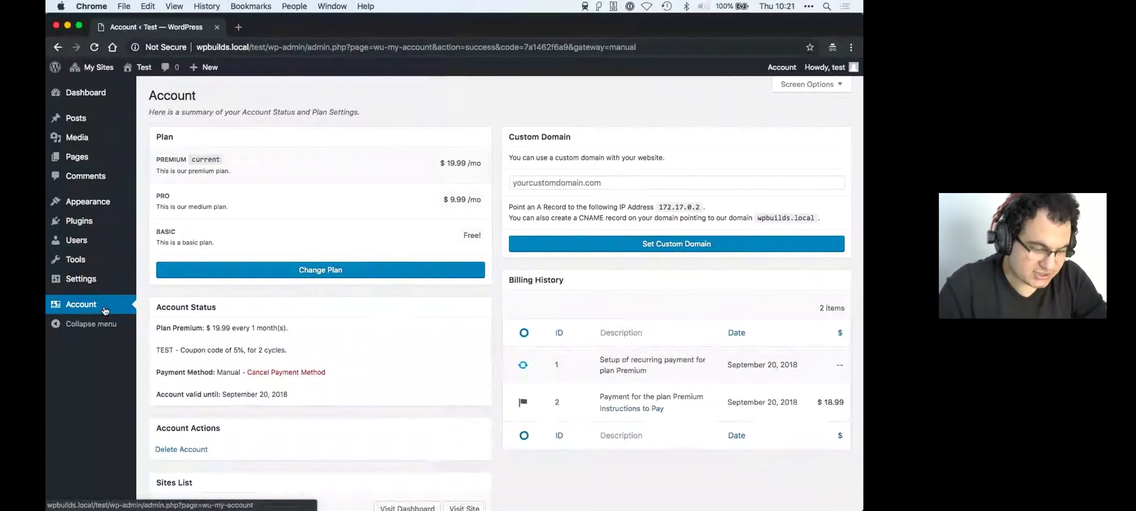
drag(154, 160, 368, 183)
click(488, 122)
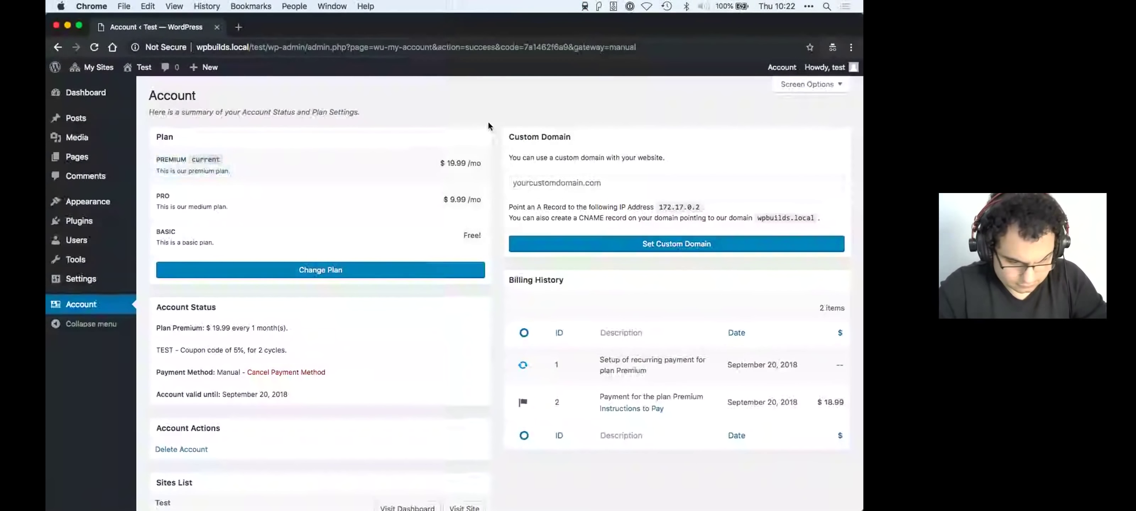
scroll(479, 178, down, 2)
scroll(479, 178, down, 3)
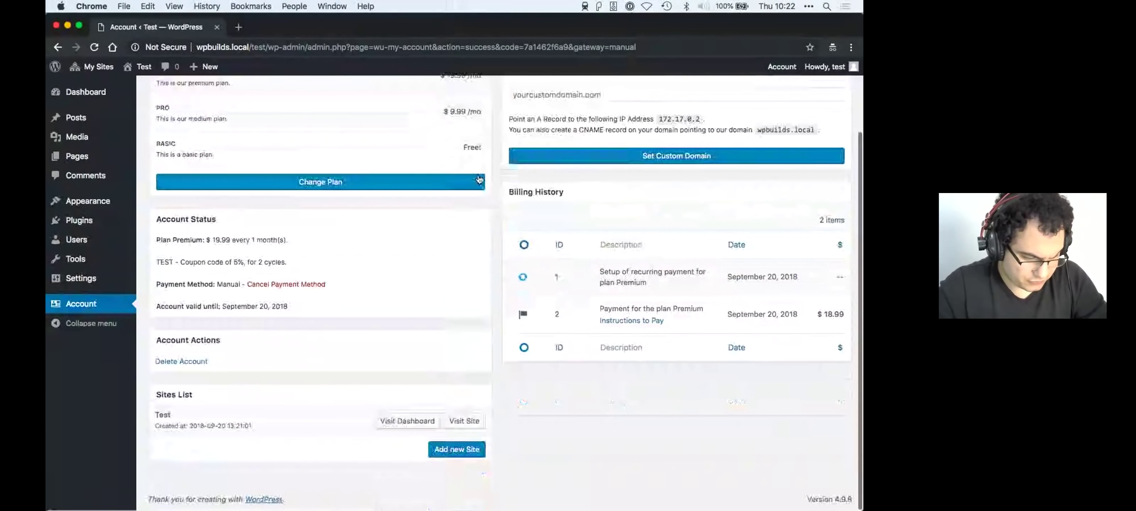
drag(159, 263, 295, 258)
click(240, 260)
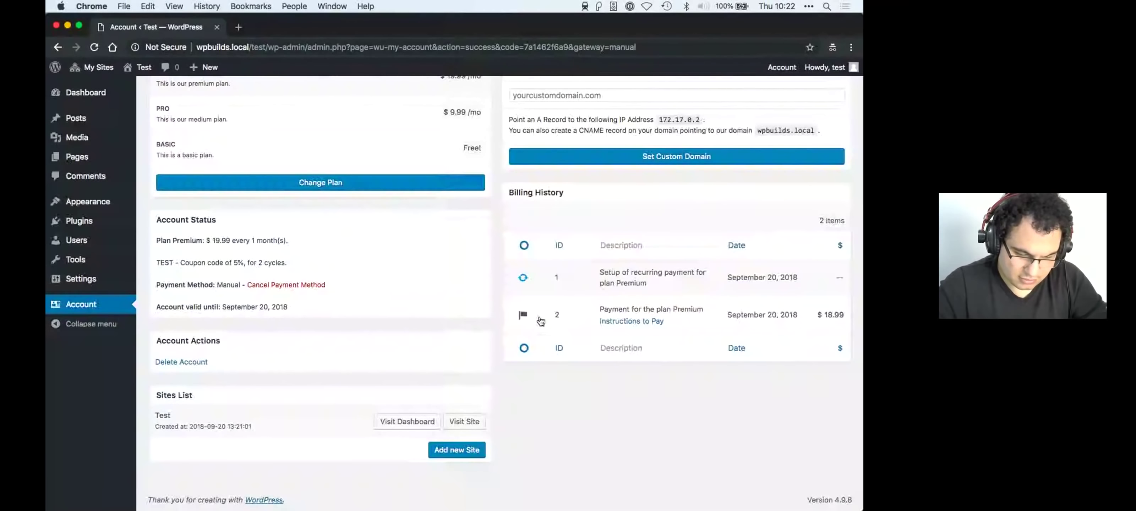
mouse_move(523, 317)
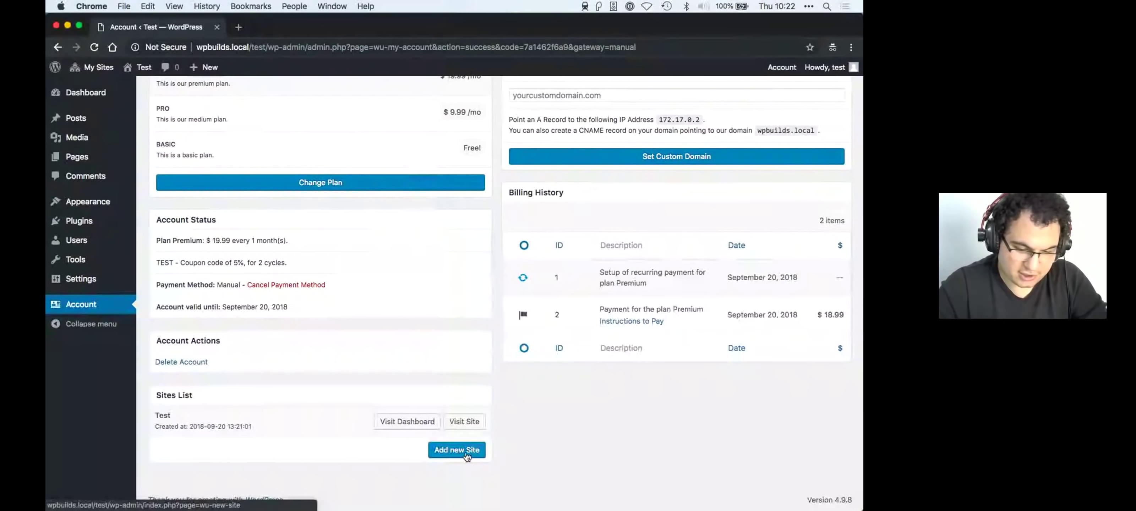
scroll(613, 237, up, 2)
scroll(613, 241, up, 1)
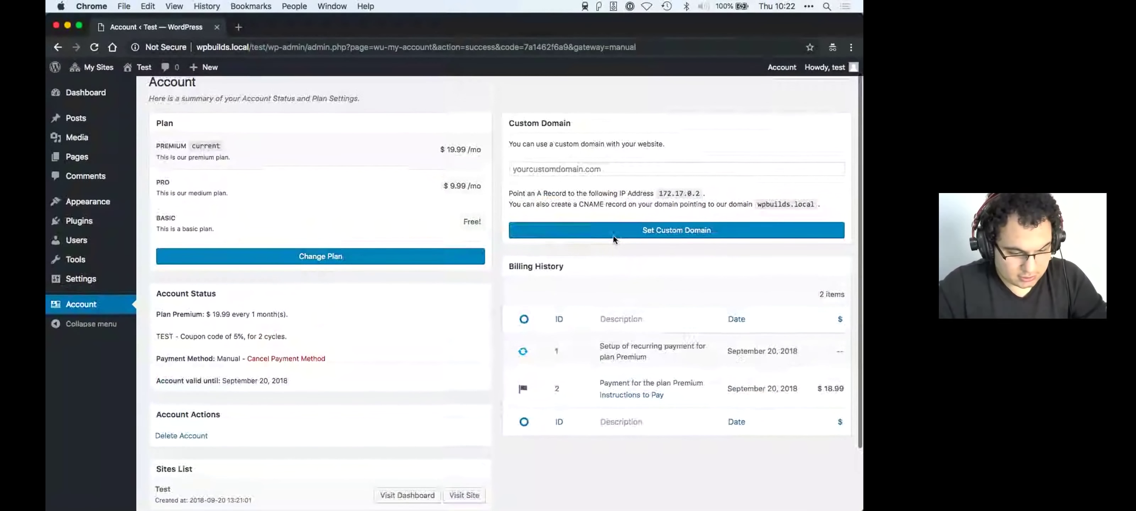
click(542, 169)
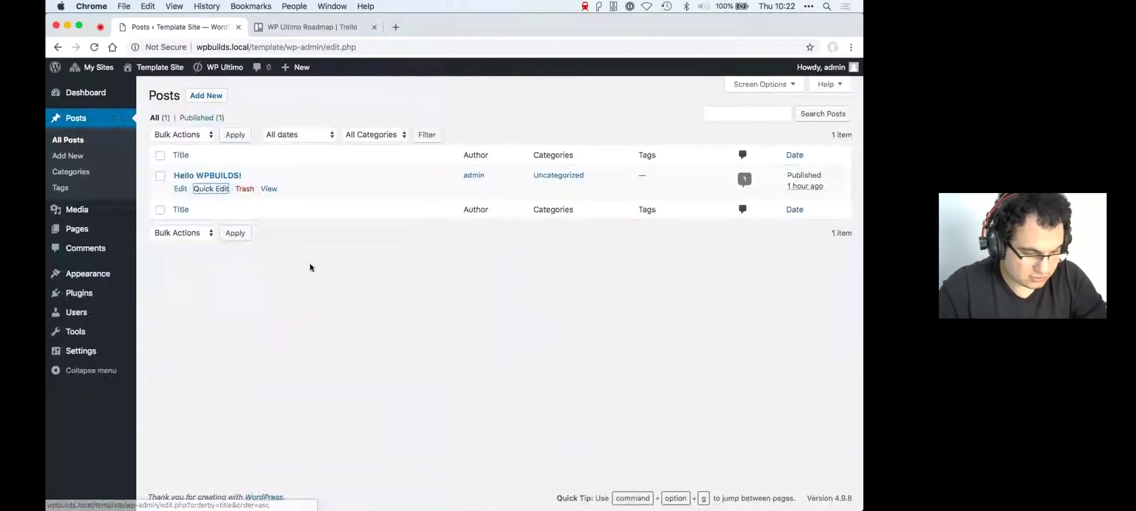
Jump to Subscriptions via the 'subs' page jumper and review the expired on-hold Premium subscription.
key(super+alt+g)
text(subs)
key(Up)
key(Return)
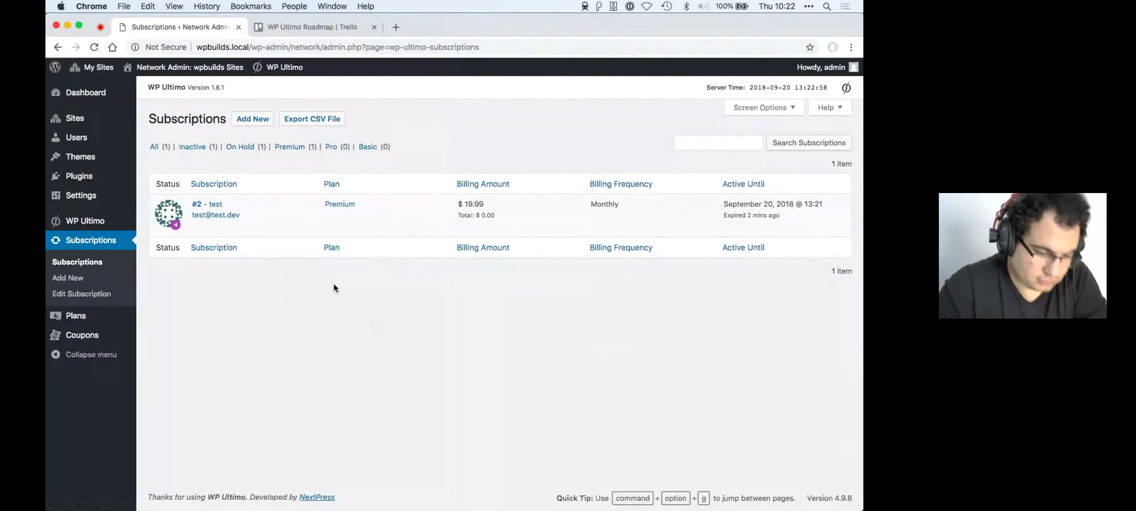
mouse_move(216, 211)
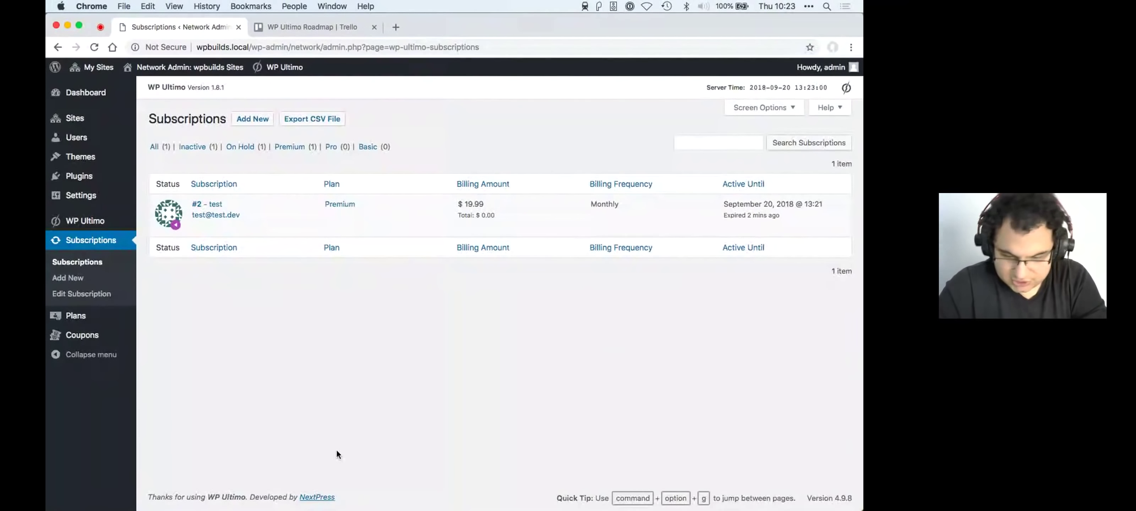
mouse_move(474, 207)
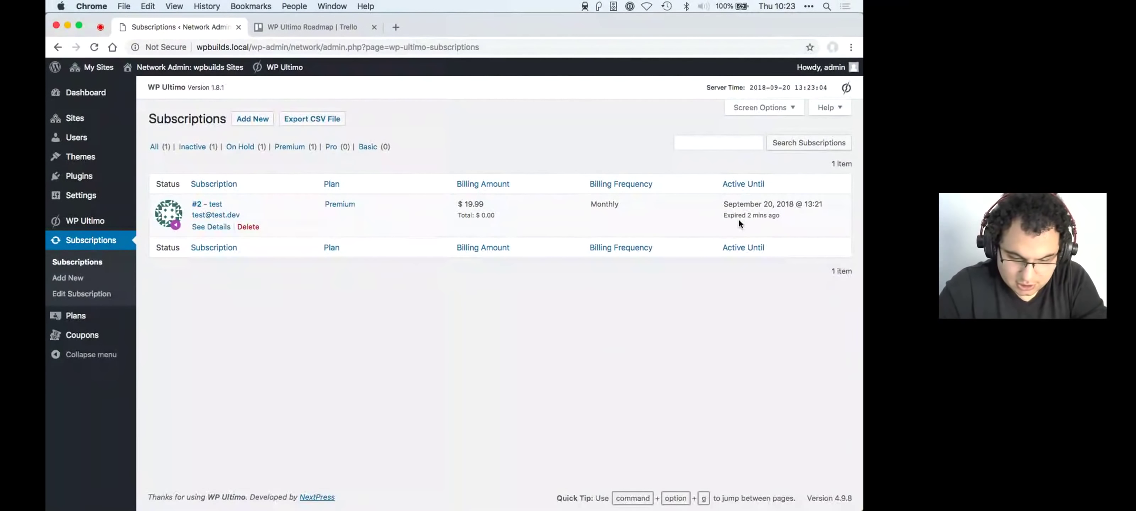
drag(724, 216, 797, 218)
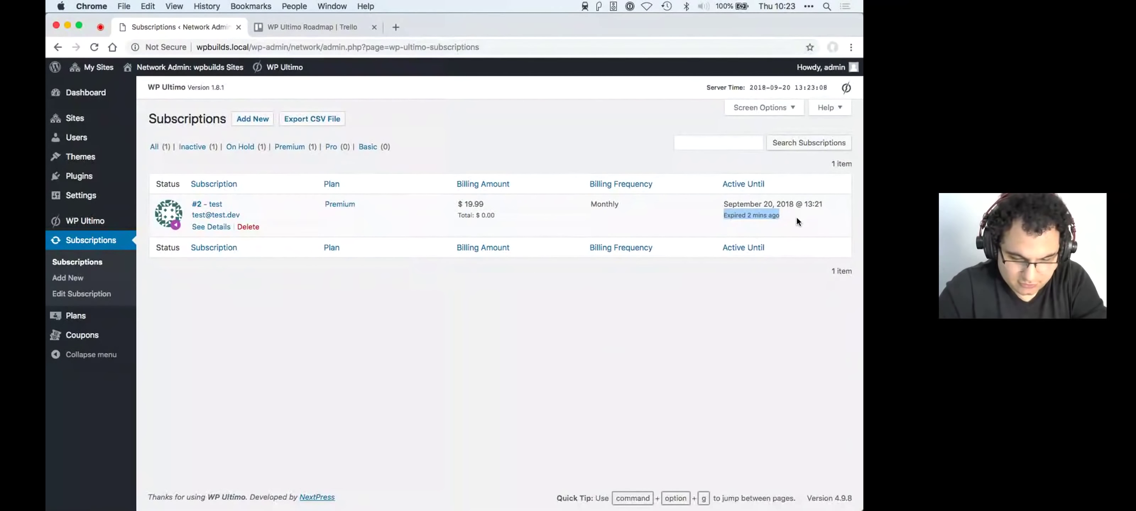
click(780, 282)
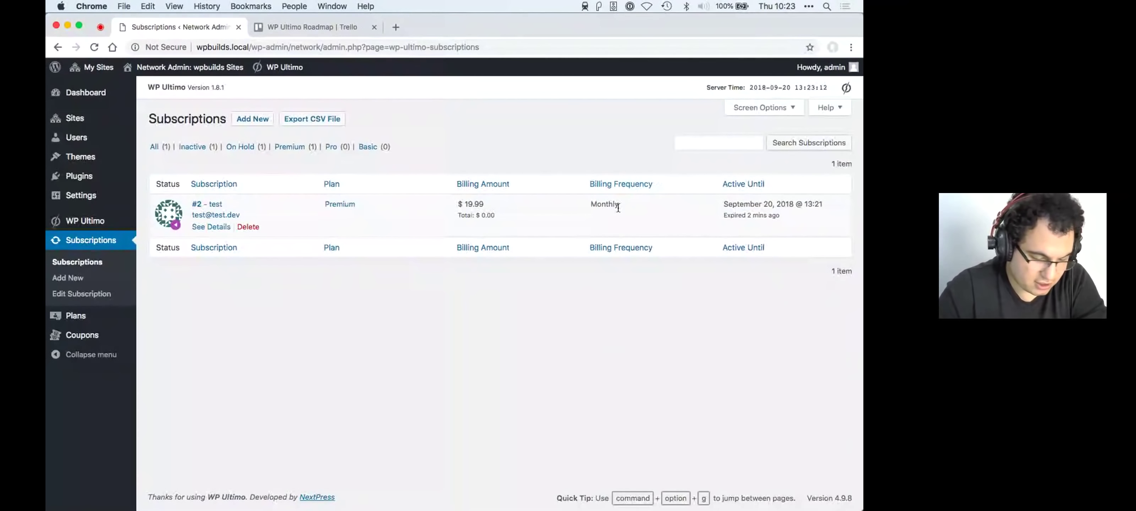
mouse_move(176, 227)
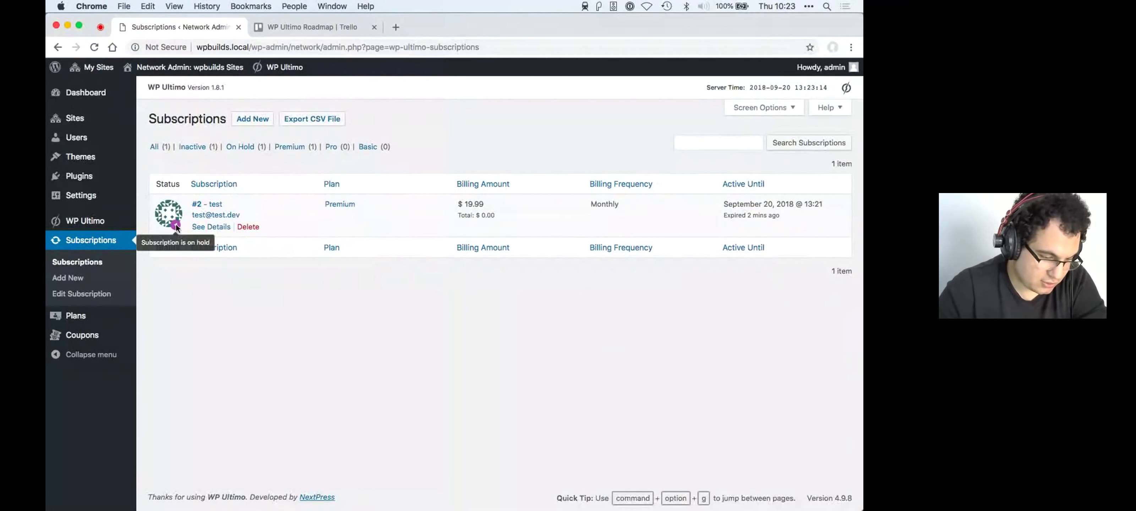
Open the test subscription's Edit Subscription page and scroll through it.
click(200, 208)
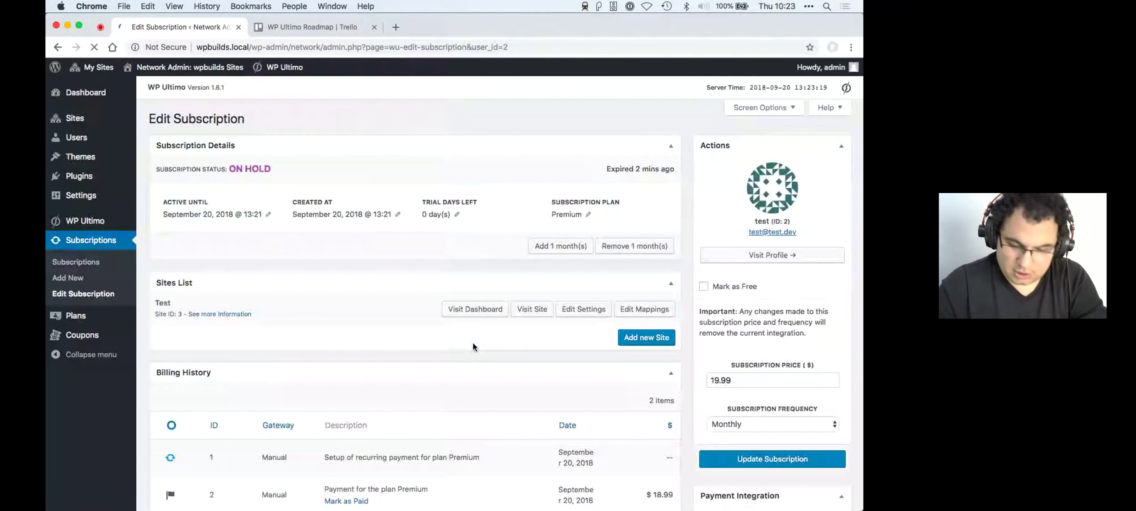
scroll(574, 416, down, 5)
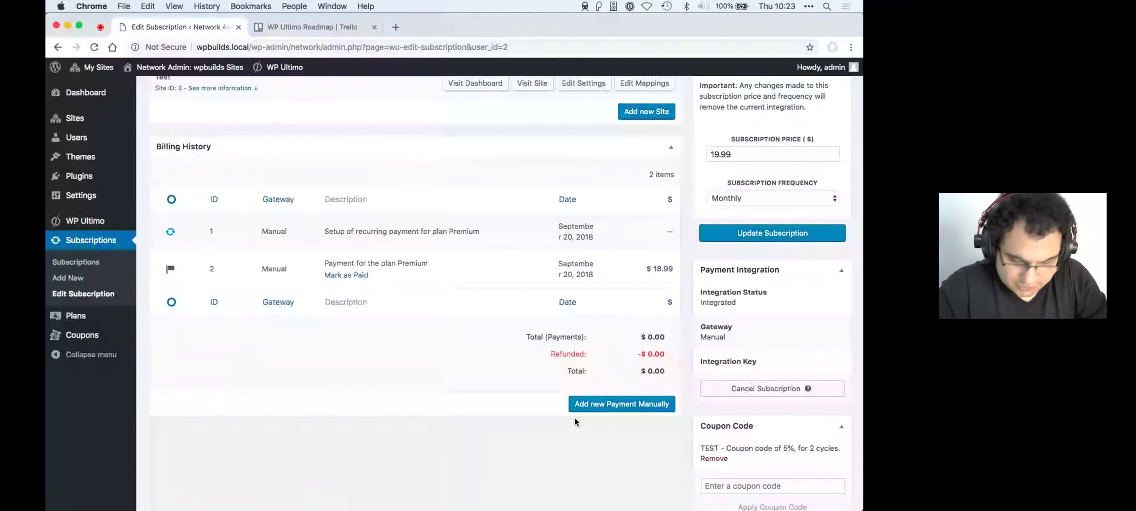
scroll(573, 416, down, 3)
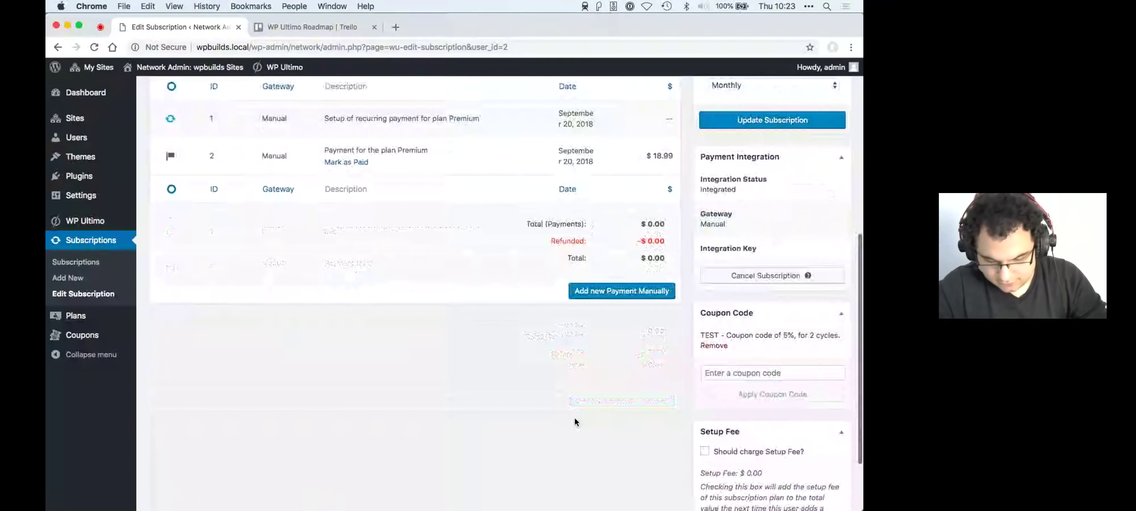
scroll(574, 422, up, 12)
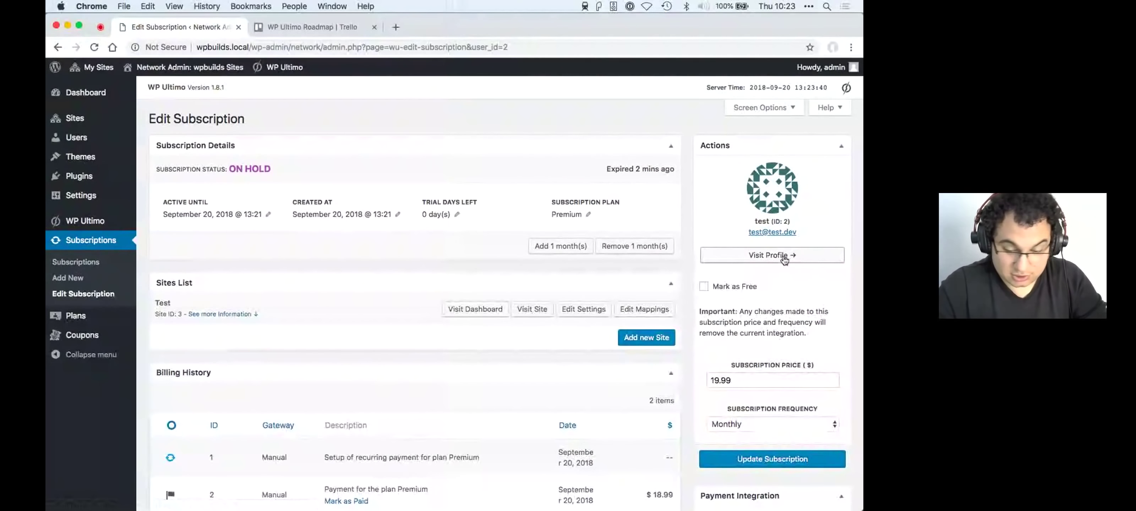
Toggle the free-subscription option and keep the Subscription Frequency at Monthly.
click(757, 289)
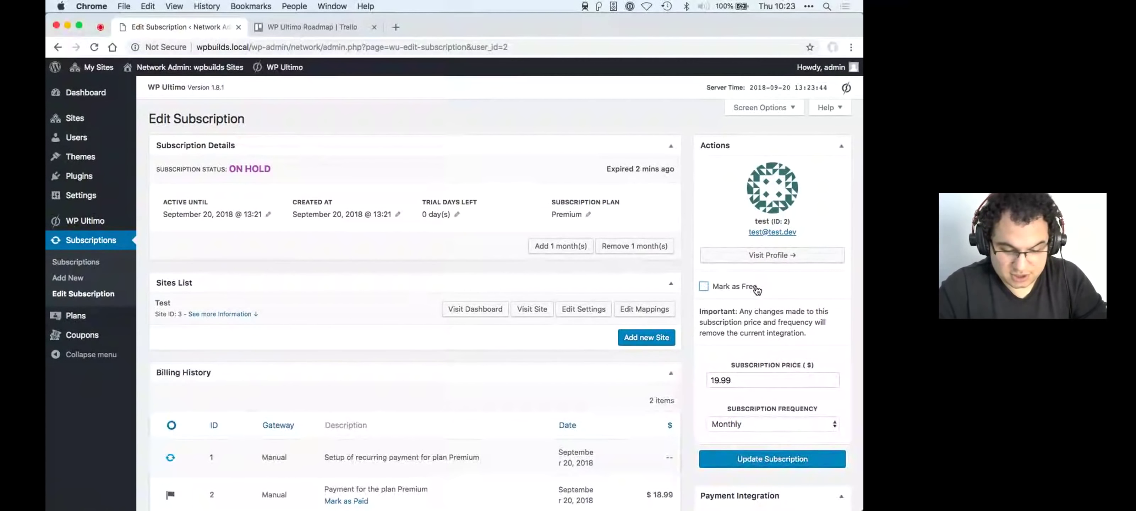
scroll(778, 337, down, 2)
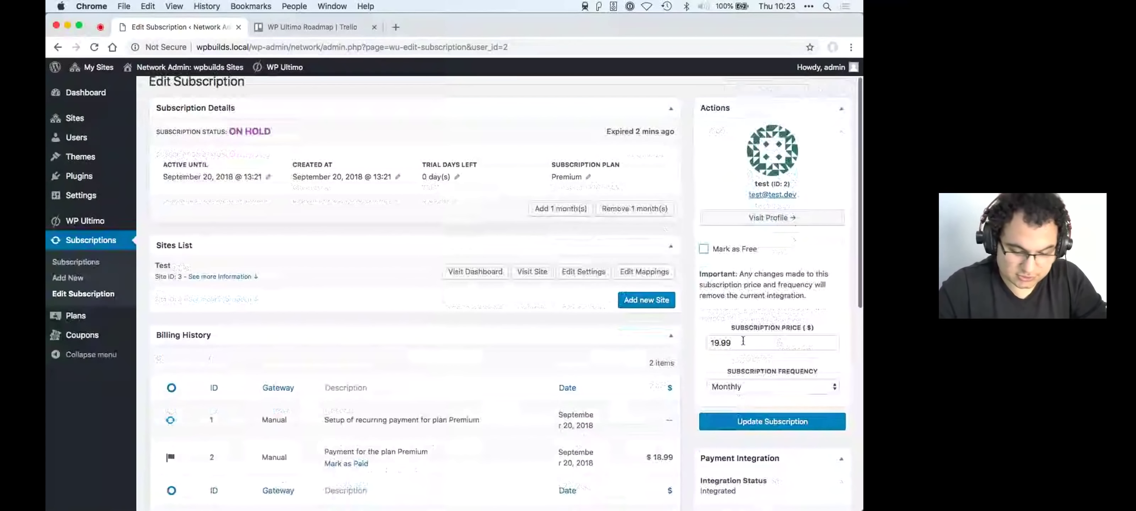
click(775, 387)
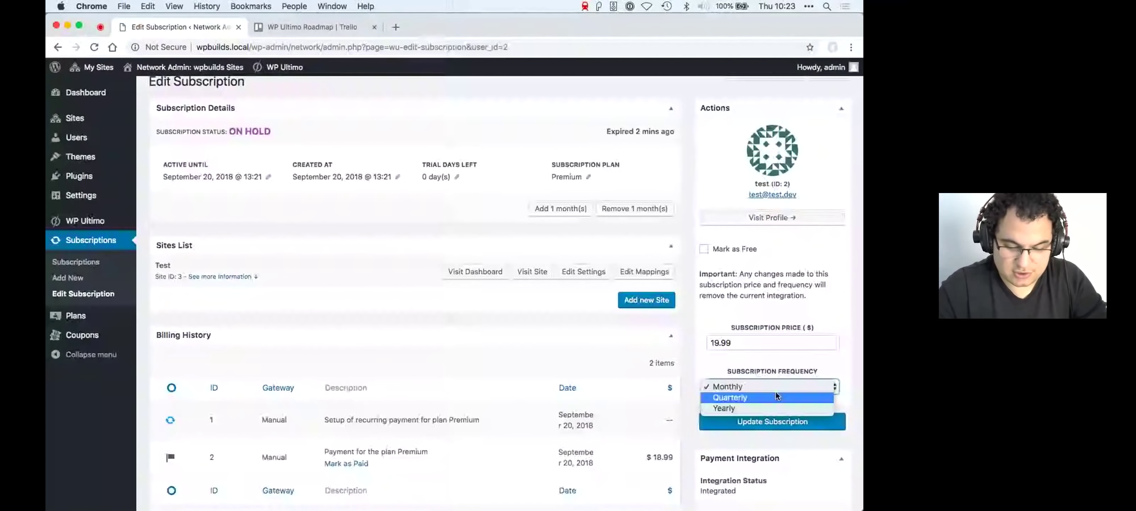
click(777, 387)
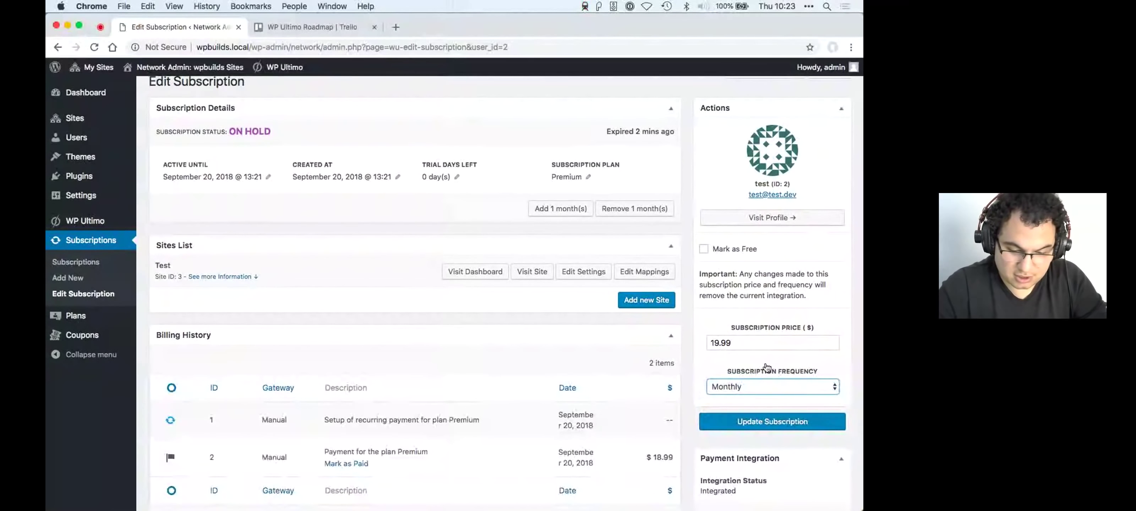
Show and hide the Test site's extra details, then make the Subscription Plan field editable.
click(406, 234)
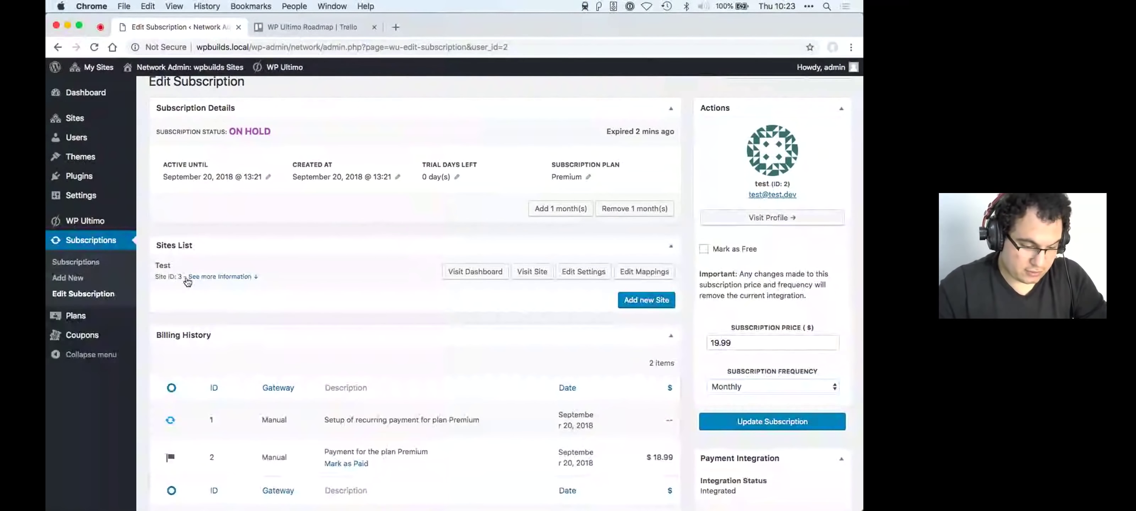
click(230, 277)
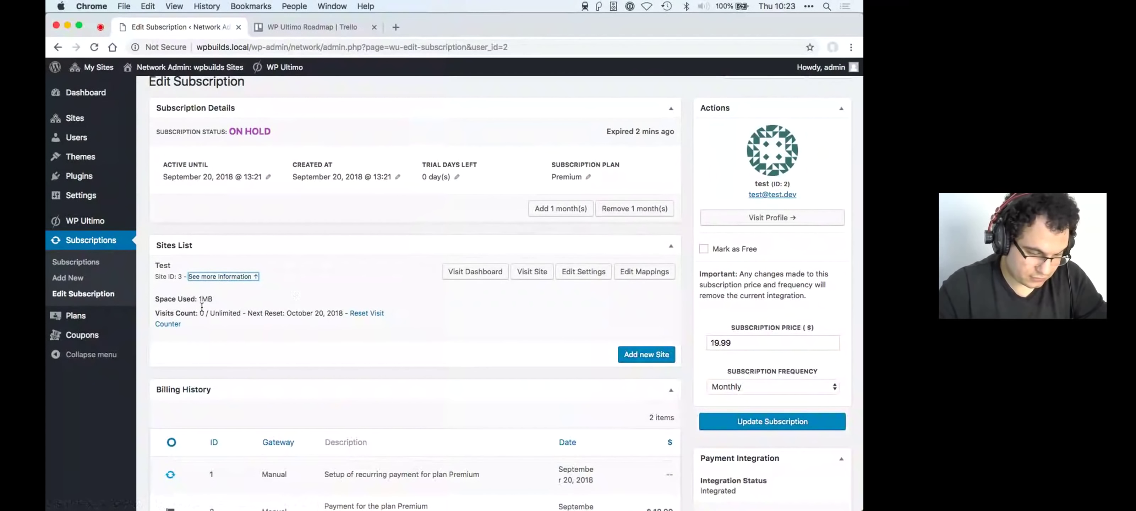
click(229, 277)
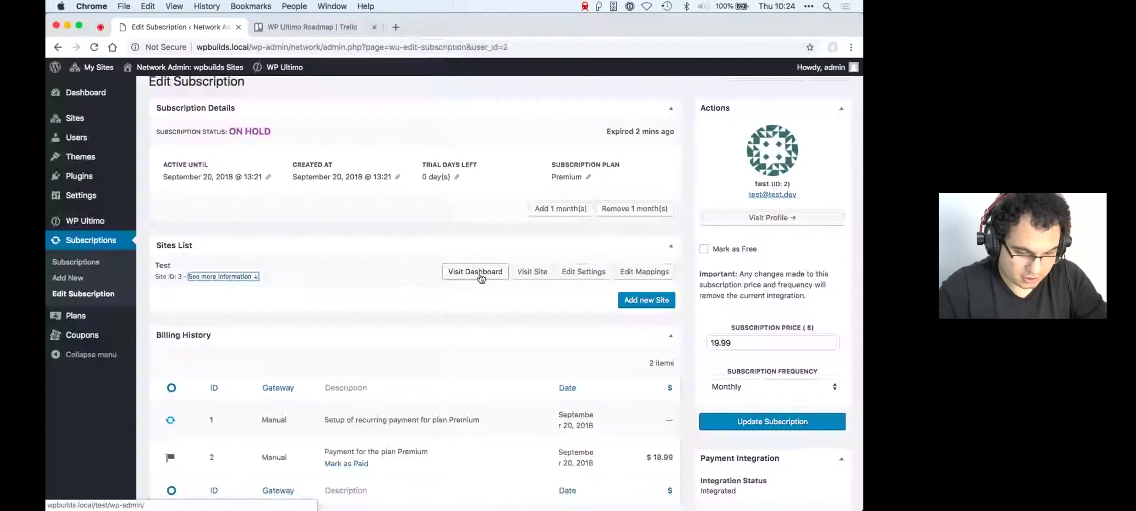
click(588, 177)
Keep the plan on Premium and make Trial Days Left, Created At and Active Until editable.
click(588, 179)
click(511, 125)
click(457, 177)
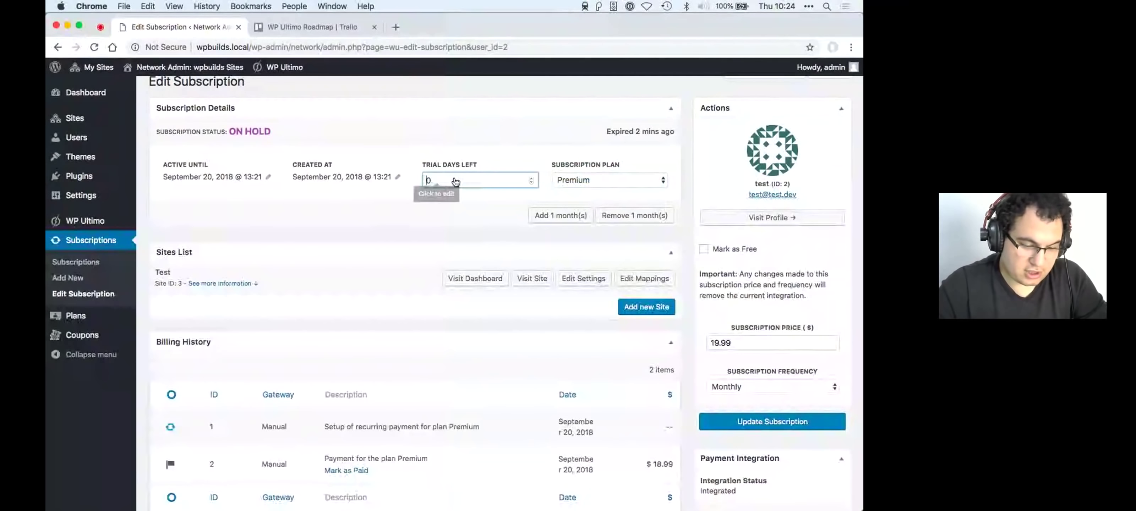
click(397, 177)
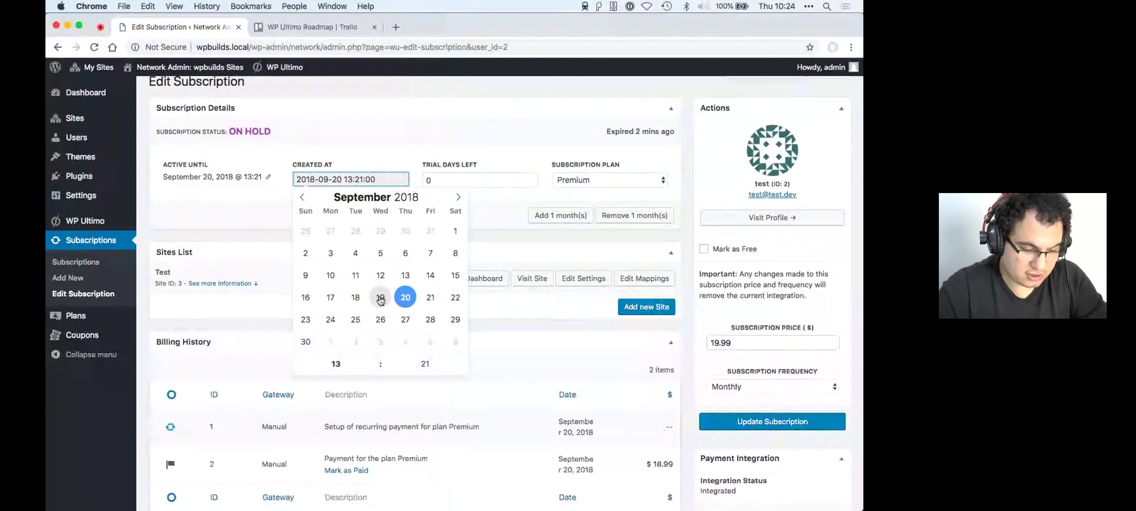
click(243, 177)
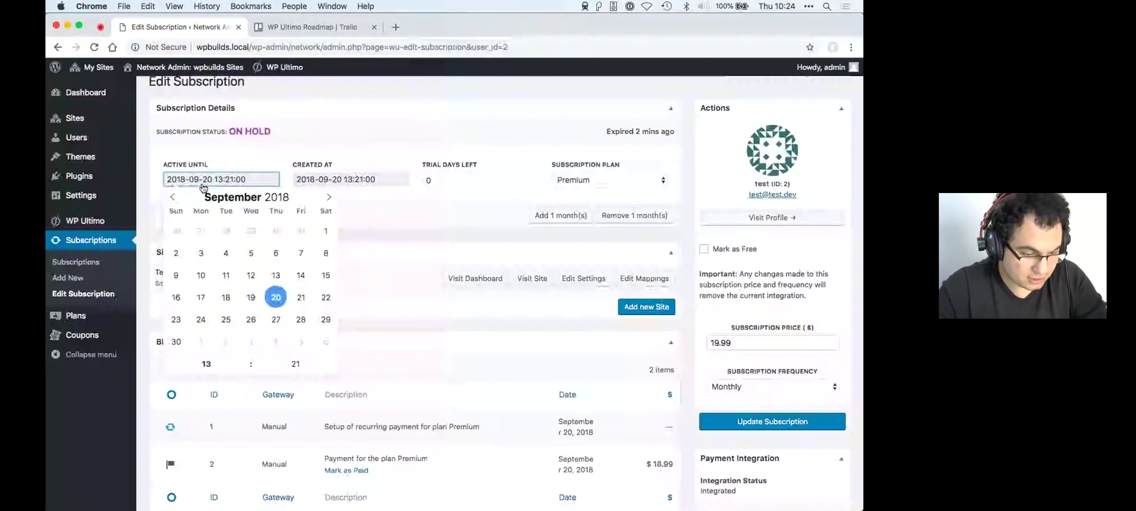
Compare the Server Time with the active-until date, leaving the date unchanged.
scroll(634, 121, up, 2)
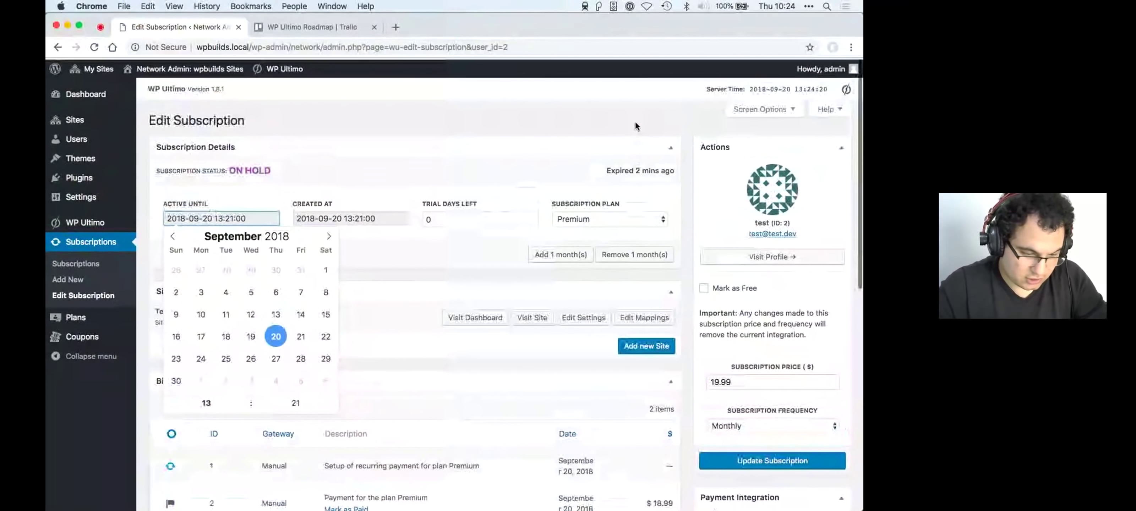
drag(750, 87, 829, 88)
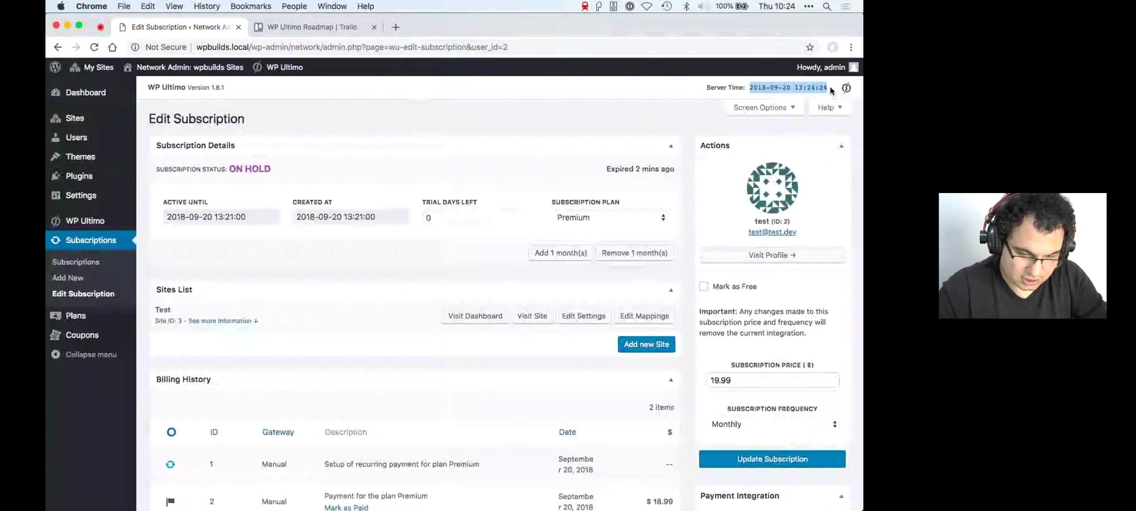
click(799, 87)
triple_click(806, 87)
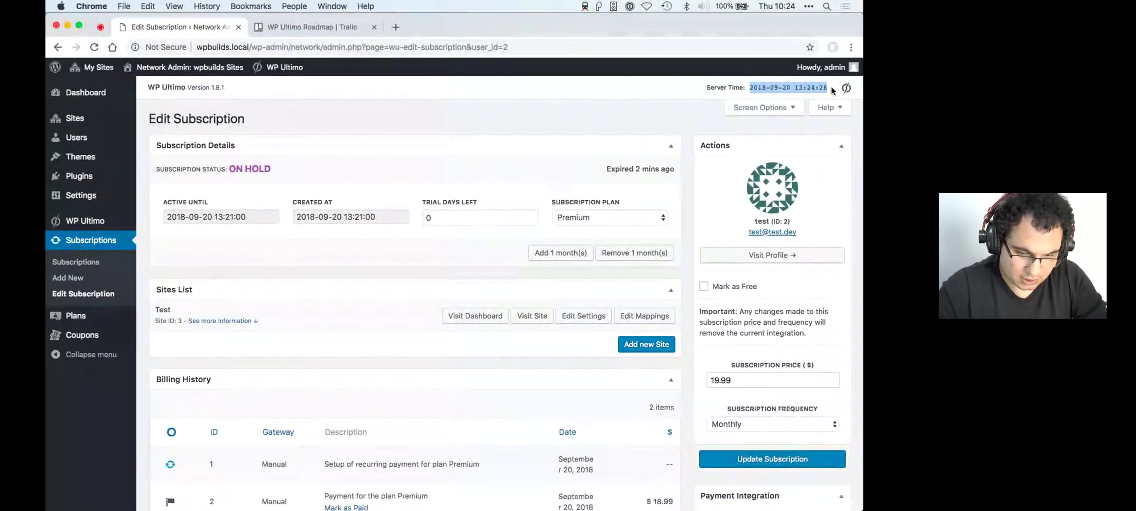
click(229, 221)
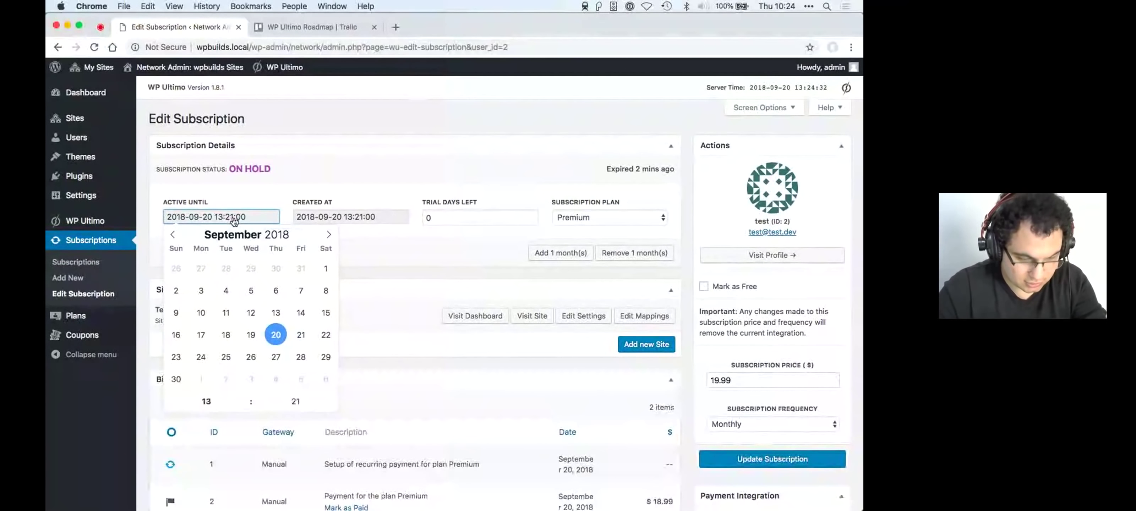
click(329, 128)
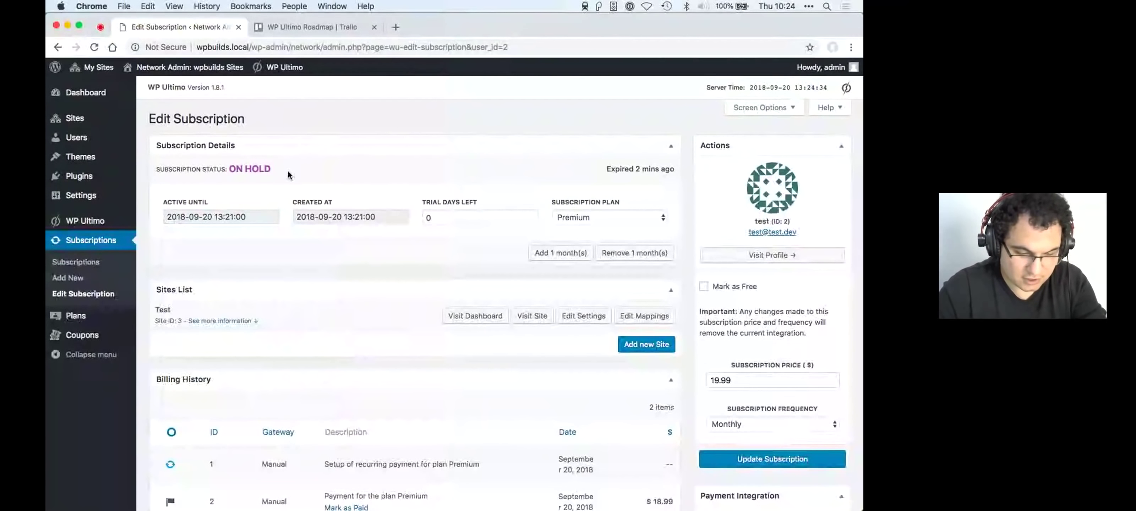
Highlight the ON HOLD status and collapse the Subscription Details panel.
scroll(279, 294, down, 3)
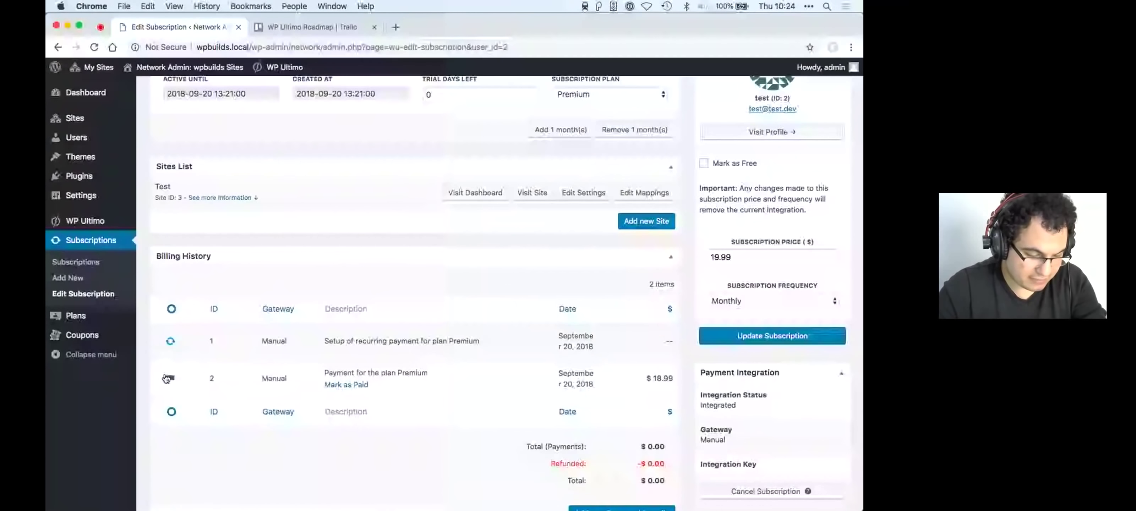
scroll(167, 378, up, 3)
drag(229, 169, 287, 171)
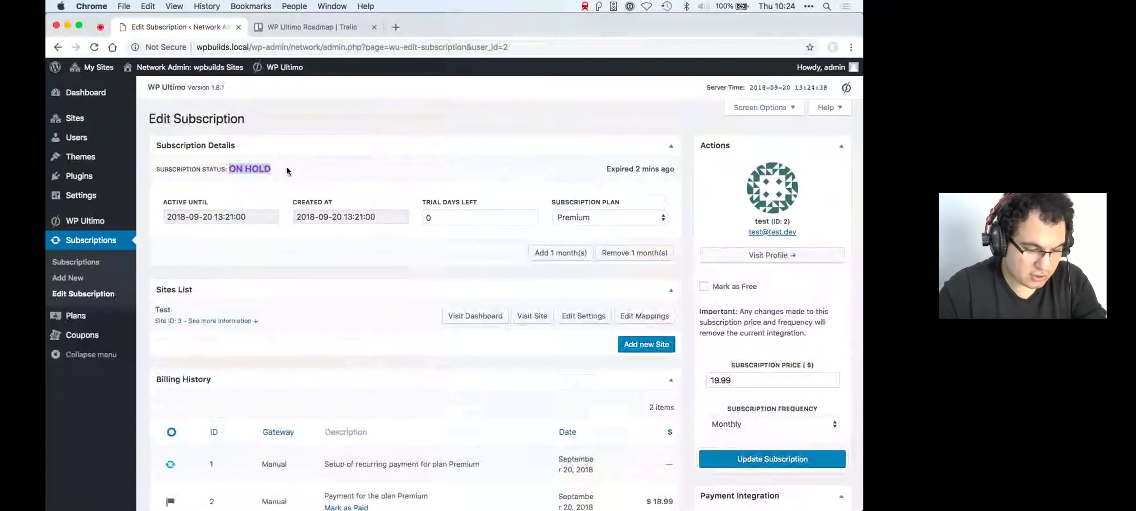
click(371, 137)
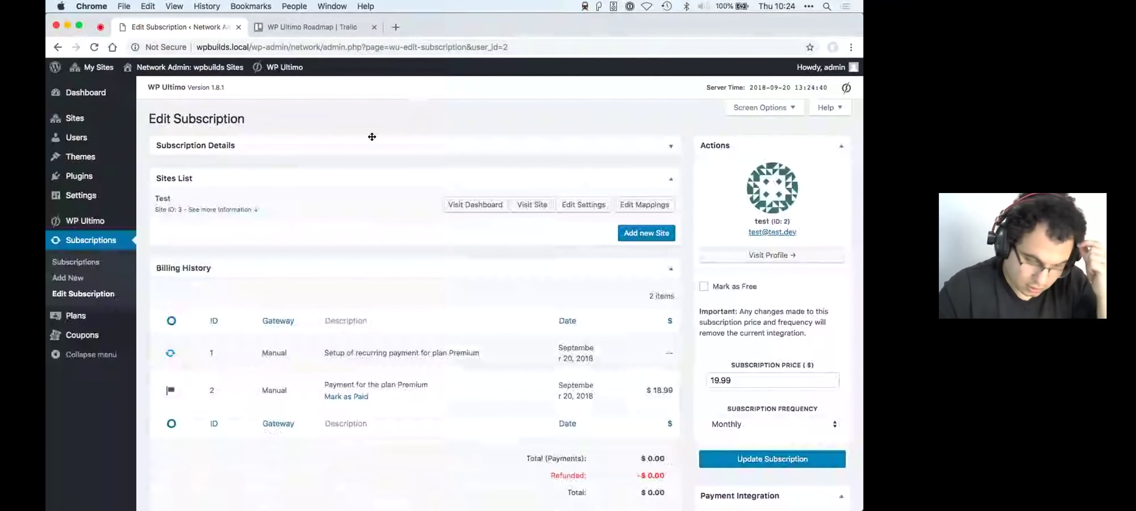
Re-expand Subscription Details and briefly check the test user's Account page window.
click(372, 138)
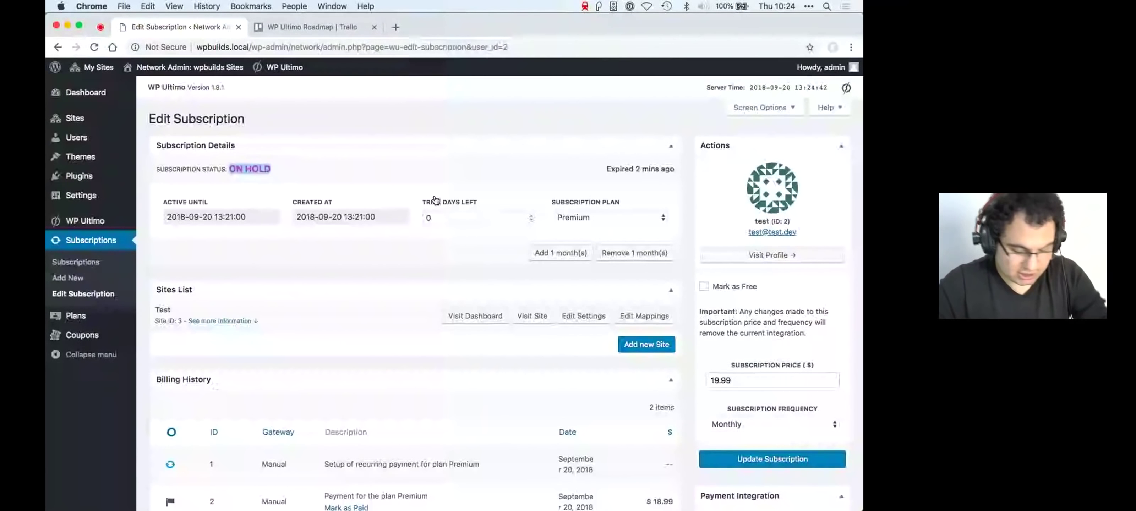
key(super+grave)
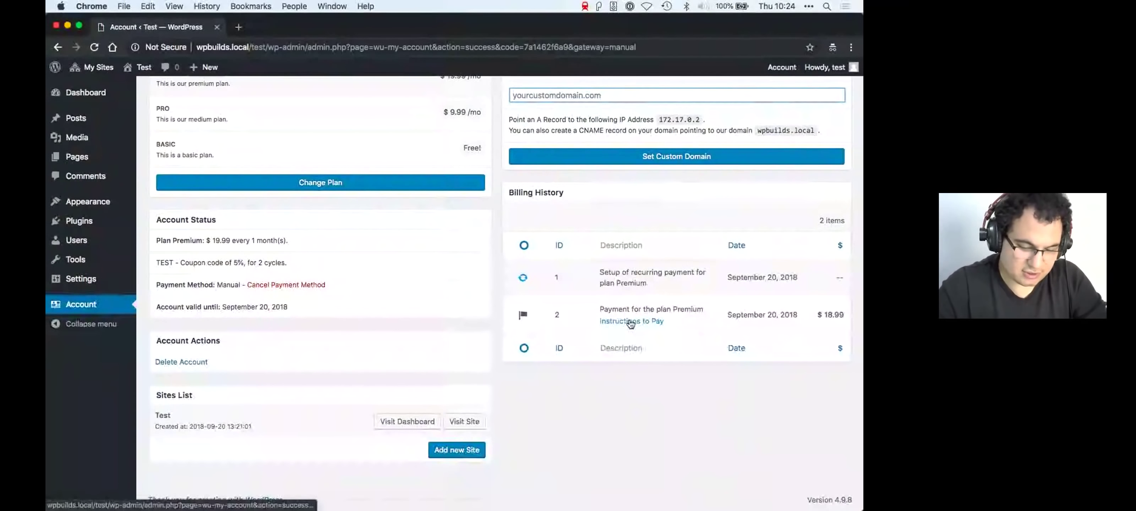
key(super+grave)
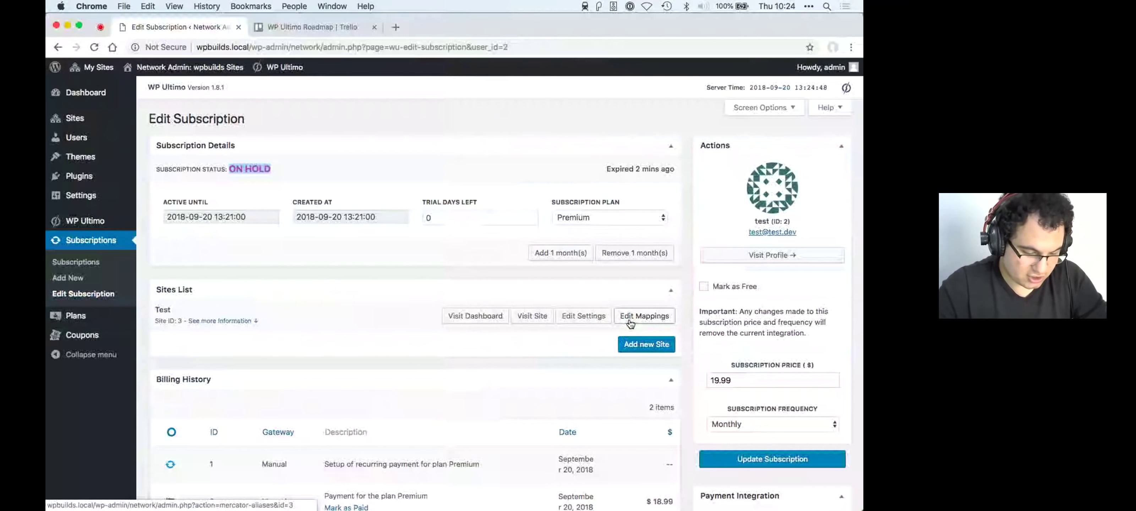
scroll(347, 422, down, 3)
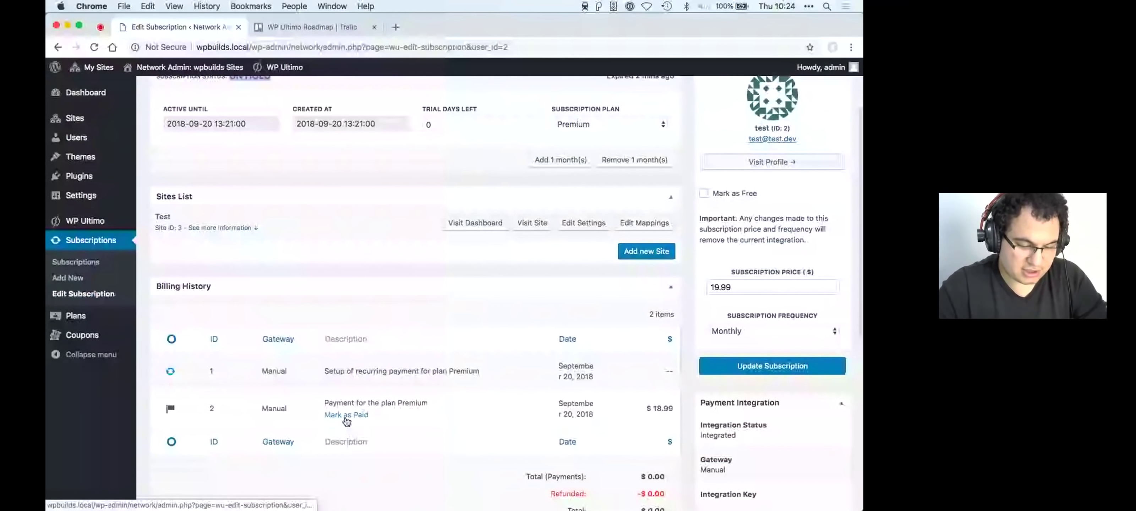
Mark the Premium payment as paid, leaving 4 weeks remaining until October 20, 2018.
click(346, 416)
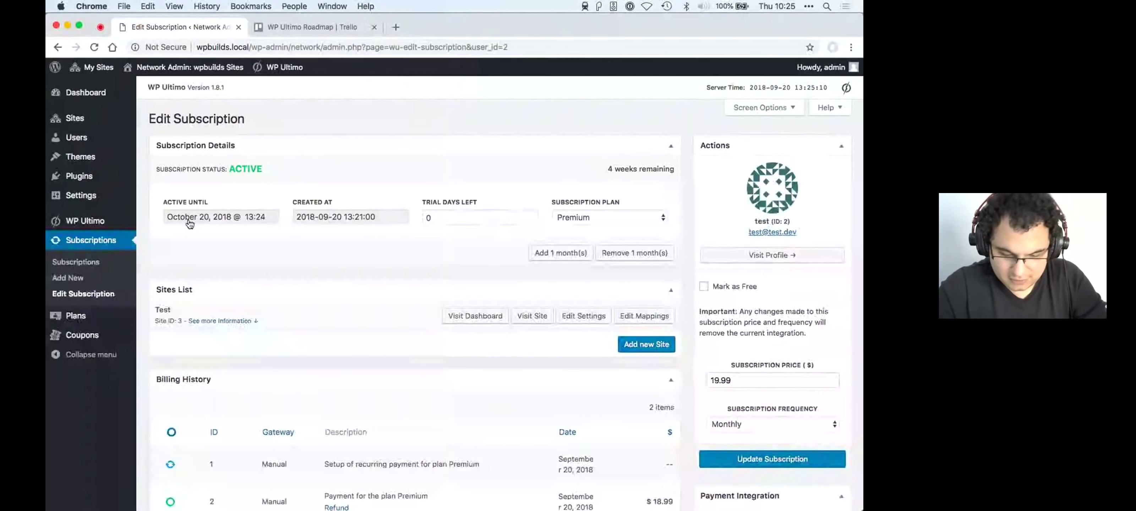
mouse_move(679, 167)
mouse_down()
mouse_move(611, 169)
mouse_move(673, 171)
mouse_up()
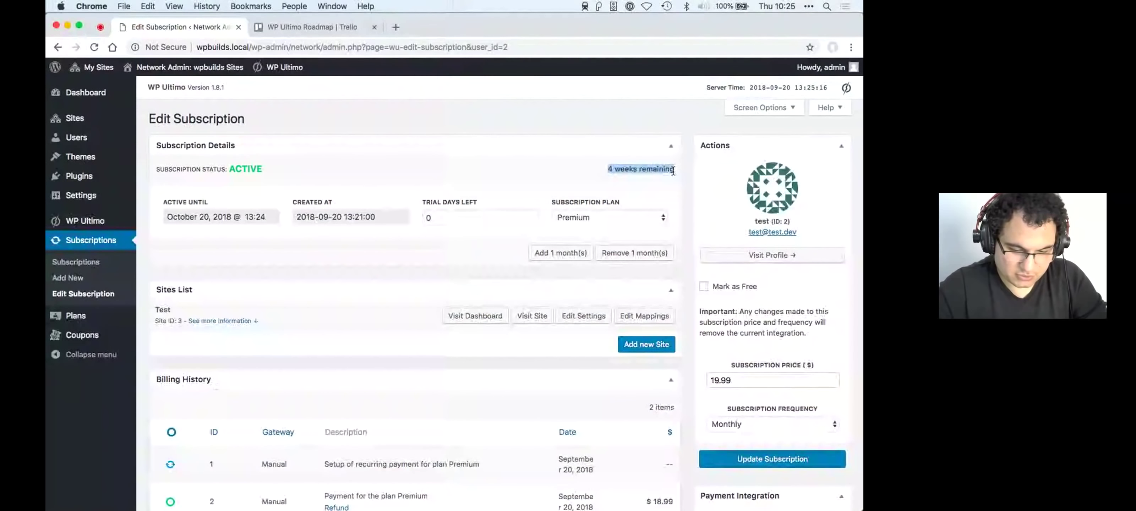
click(583, 98)
Dismiss the payment Success message on the Account page and go to the Test site's dashboard.
scroll(583, 98, down, 2)
scroll(583, 97, up, 2)
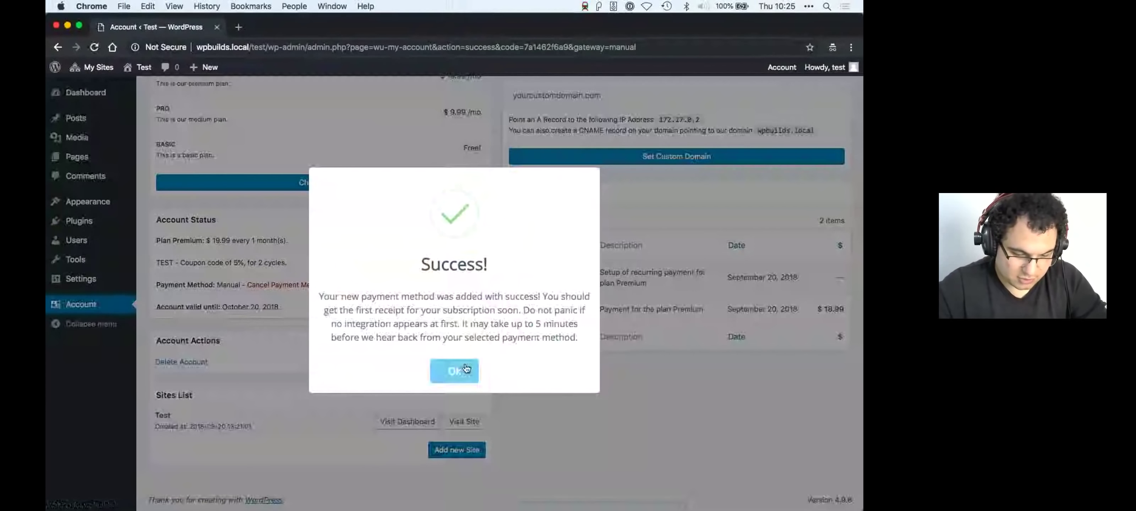
click(466, 368)
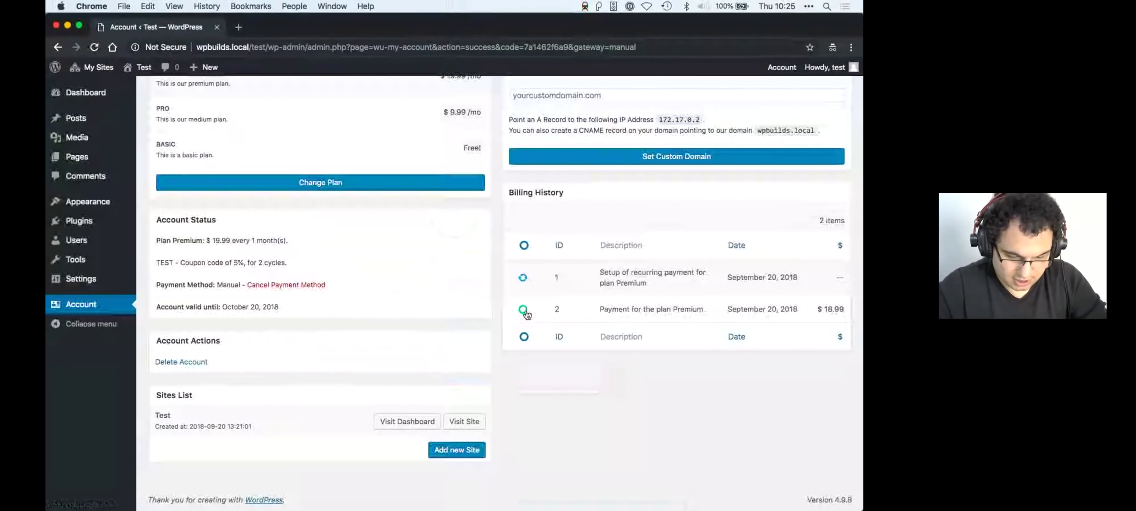
mouse_move(524, 312)
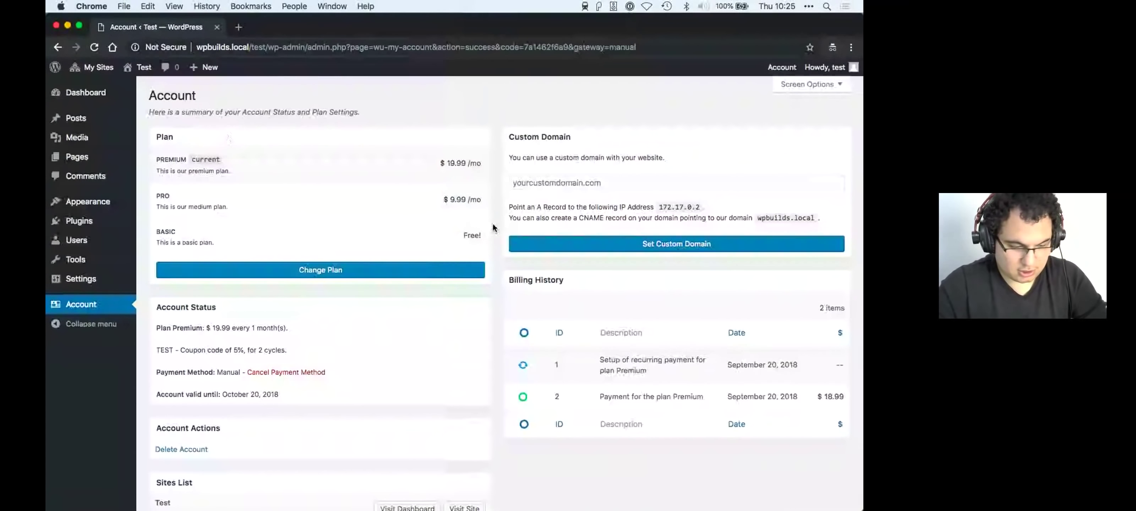
click(86, 92)
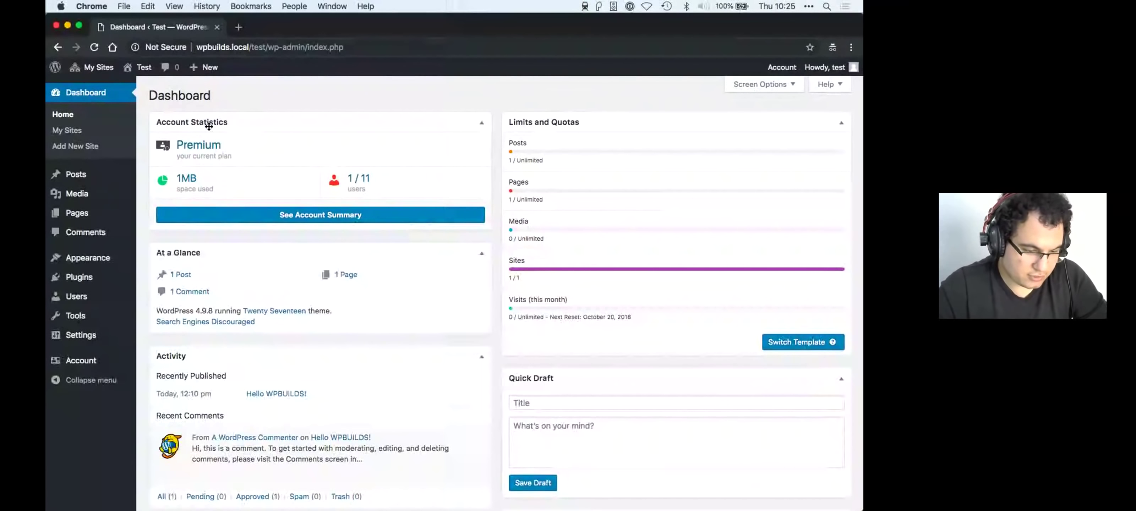
Review the Premium plan, 1MB space used and Sites quota, then open the Posts list.
double_click(183, 146)
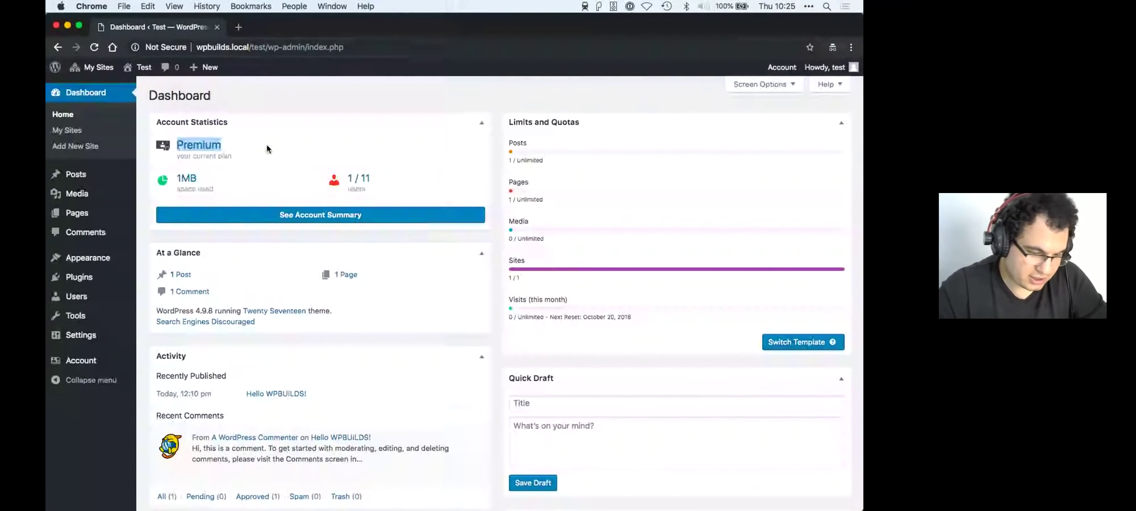
click(189, 179)
double_click(187, 178)
click(230, 182)
drag(370, 187, 379, 183)
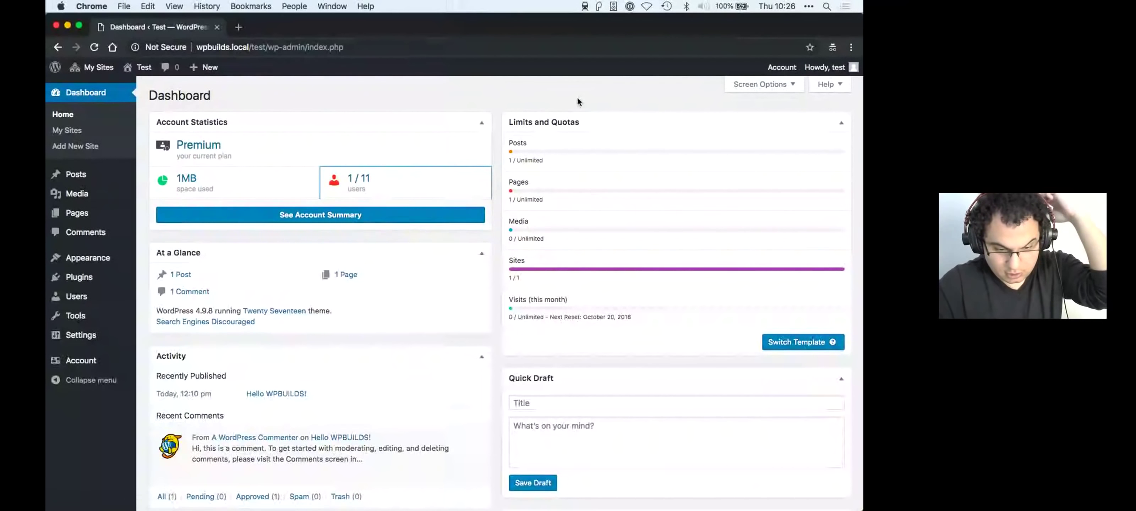
double_click(517, 260)
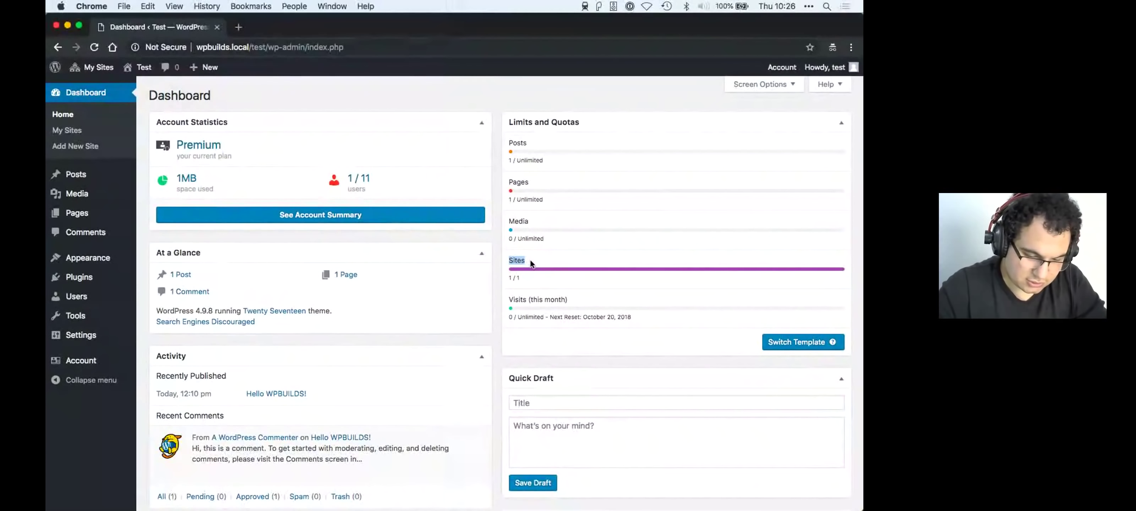
click(531, 263)
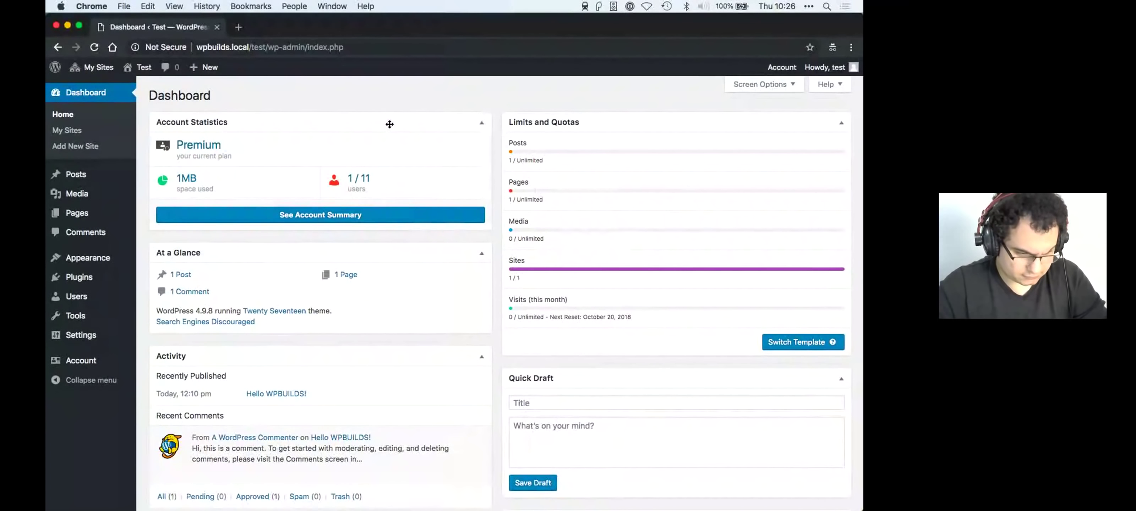
click(76, 181)
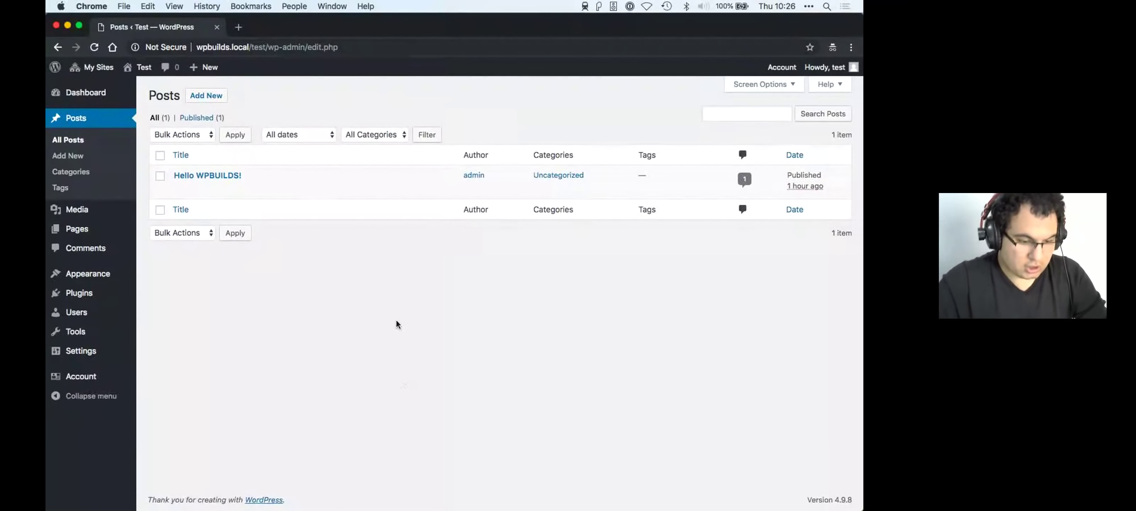
Inspect the 'test' path in the site's web address, then go to the Account page.
mouse_move(200, 49)
mouse_down()
mouse_move(270, 49)
mouse_move(196, 48)
mouse_up()
click(269, 49)
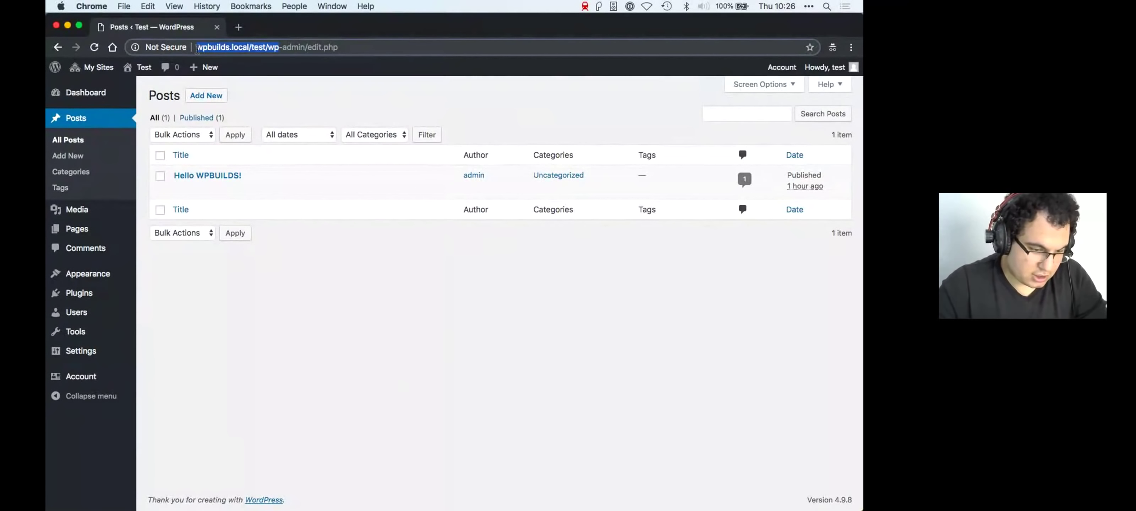
click(197, 48)
double_click(261, 47)
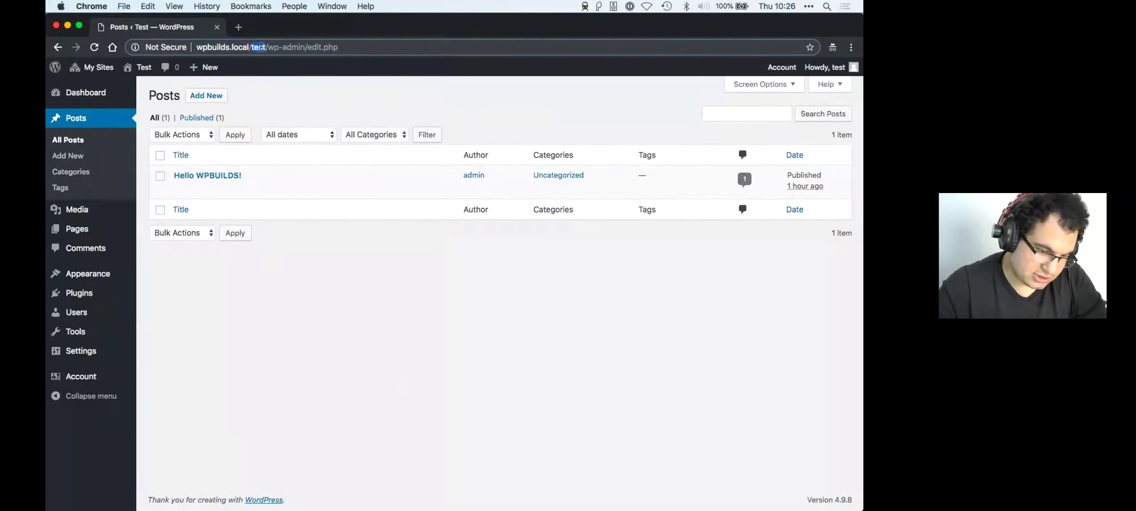
click(261, 47)
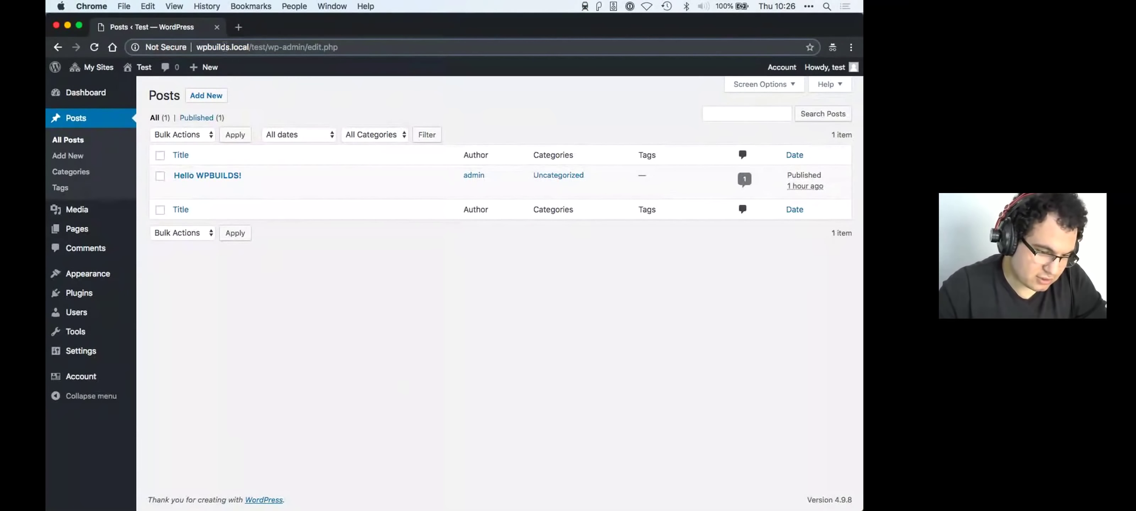
double_click(259, 47)
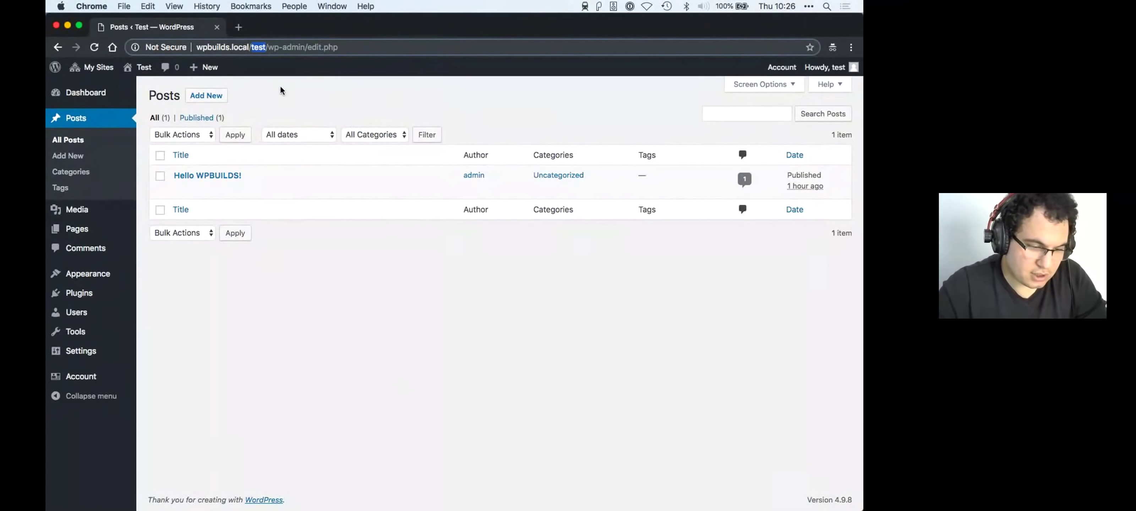
click(308, 111)
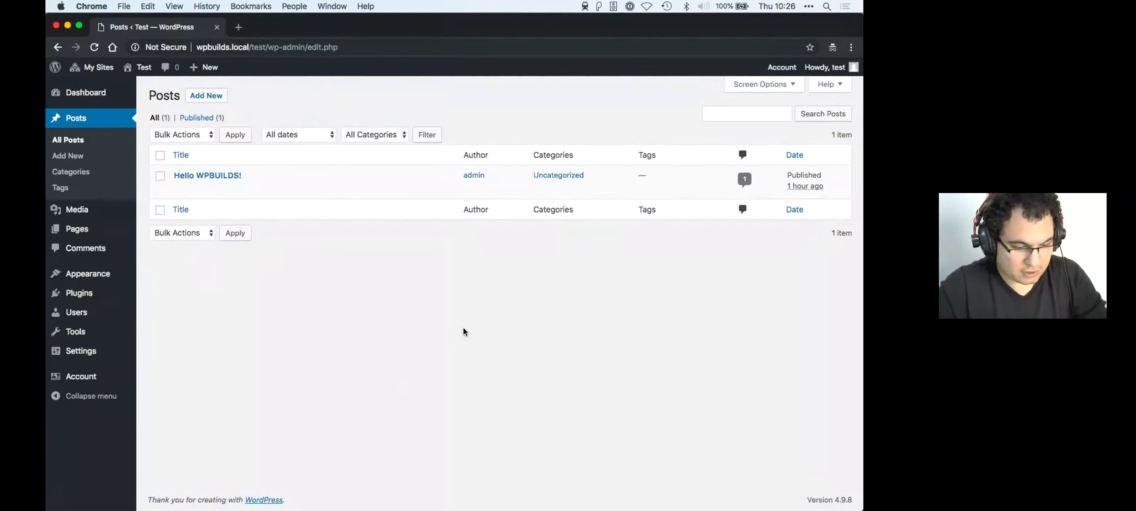
click(105, 383)
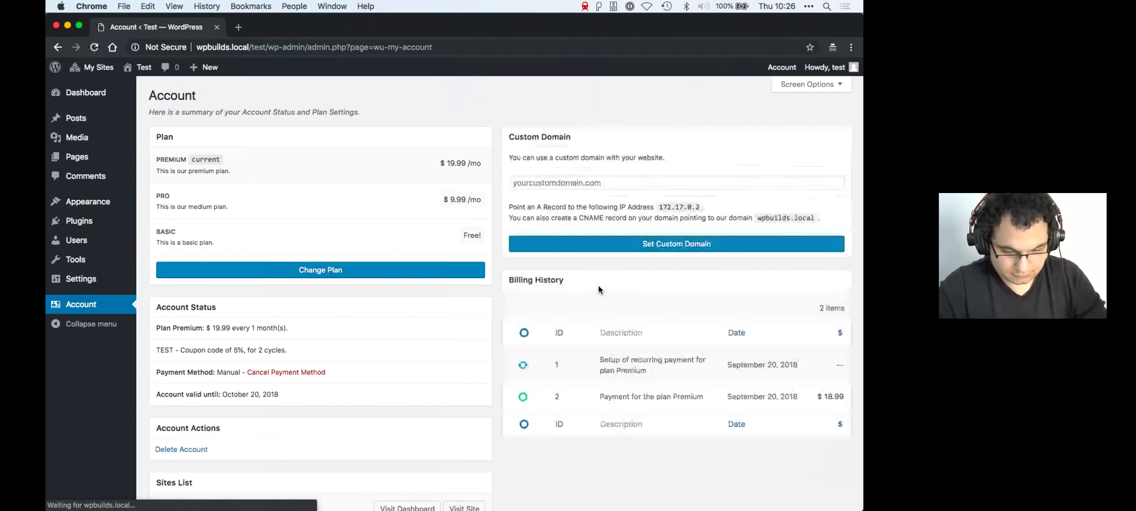
Enter client-domain.com as the Custom Domain and submit it with Set Custom Domain.
click(618, 181)
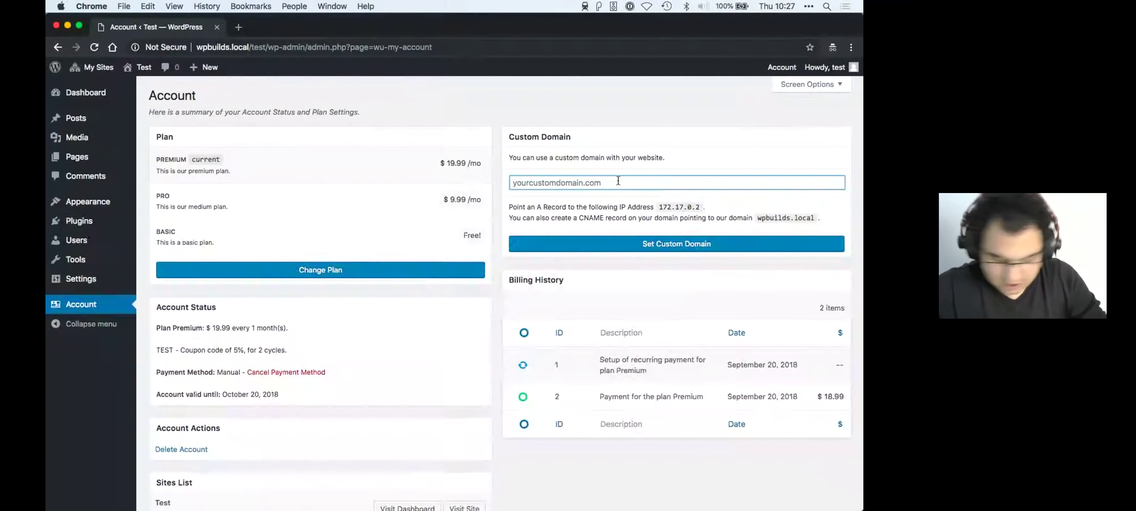
text(client-)
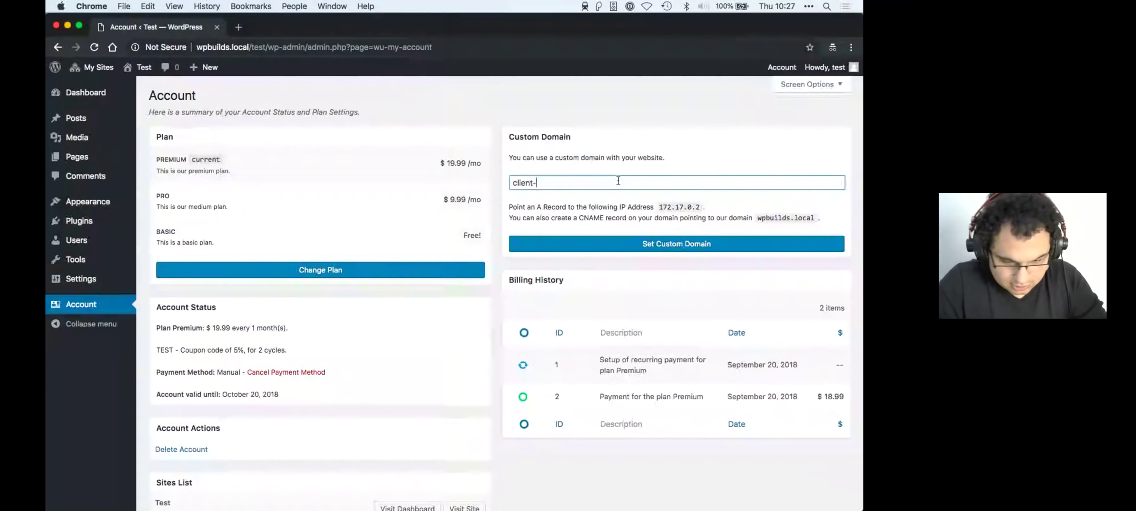
text(domain.com)
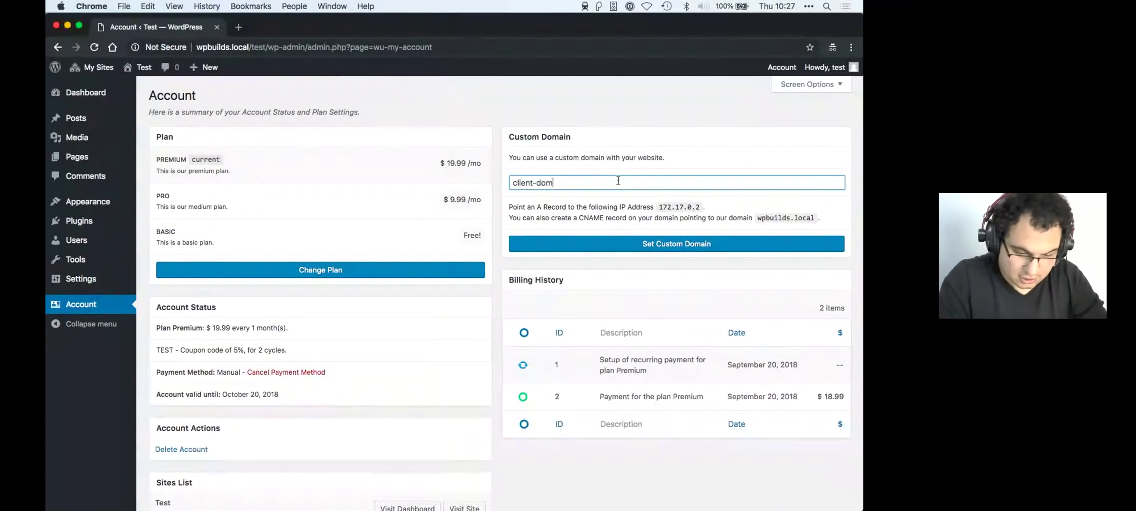
click(692, 248)
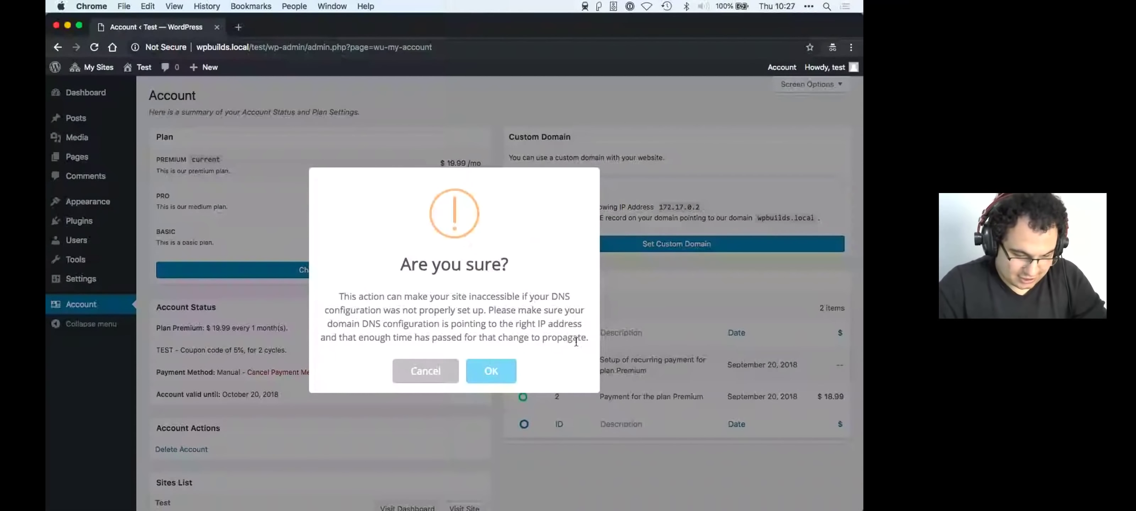
Highlight the DNS warning text in the Are you sure? dialog.
drag(338, 294, 591, 343)
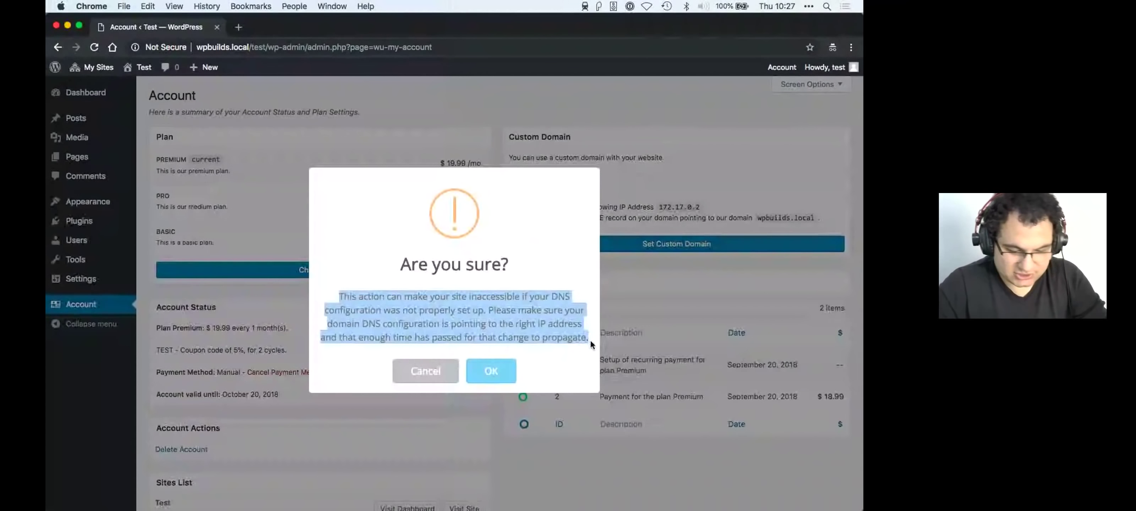
click(590, 341)
drag(369, 323, 382, 322)
click(380, 322)
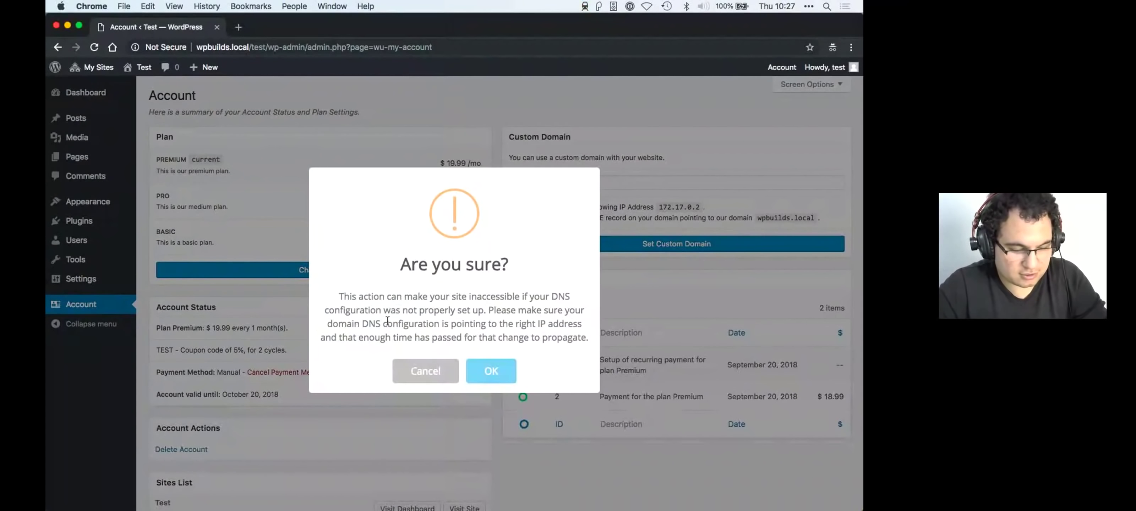
Confirm mapping client-domain.com and open the site's front end in a new tab.
click(490, 374)
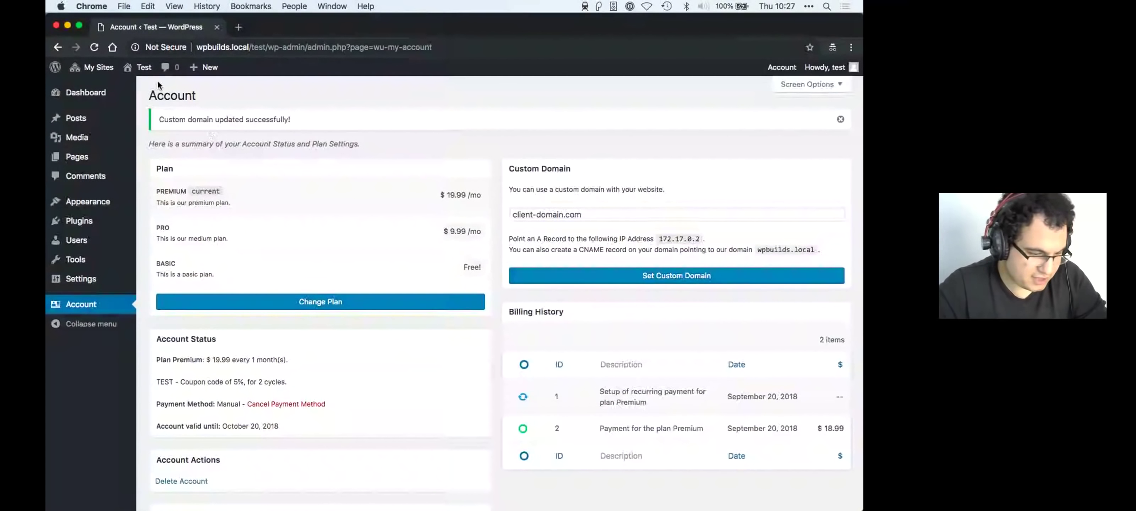
mouse_move(140, 68)
click(140, 87)
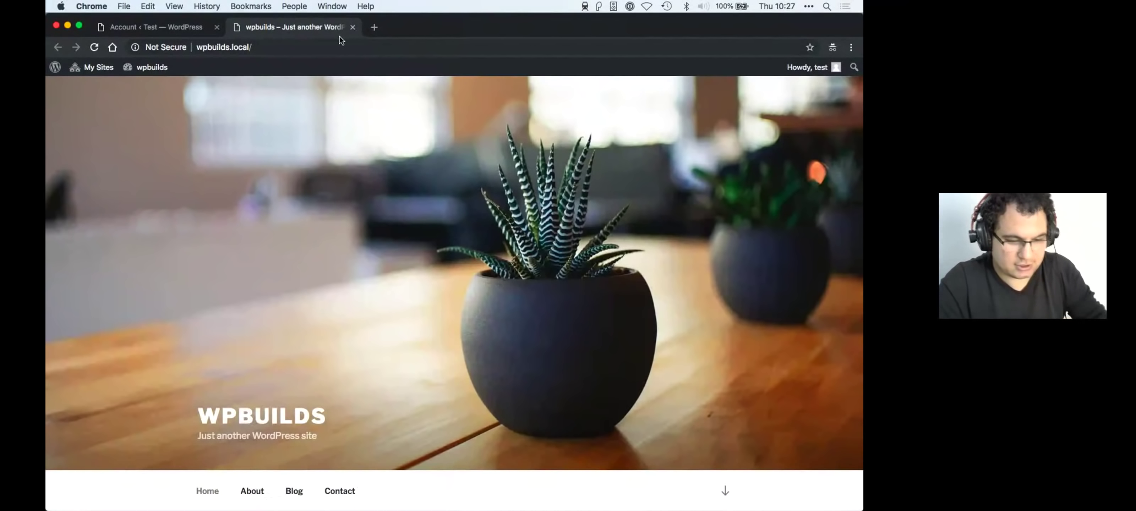
Visit client-domain.com in Chrome and scroll the wpbuilds page it leads to.
scroll(401, 161, down, 2)
click(342, 47)
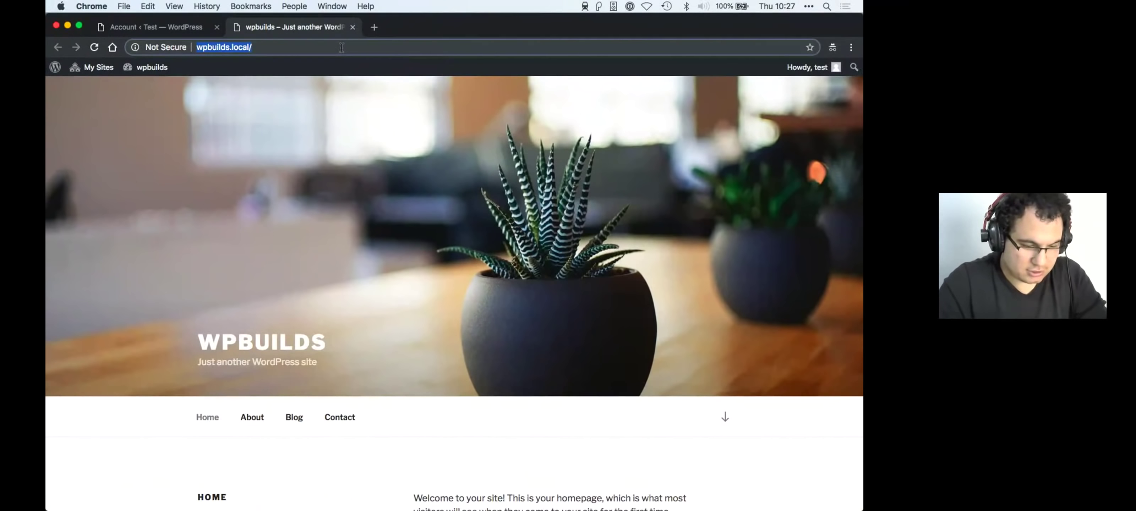
text(w)
key(BackSpace)
key(BackSpace)
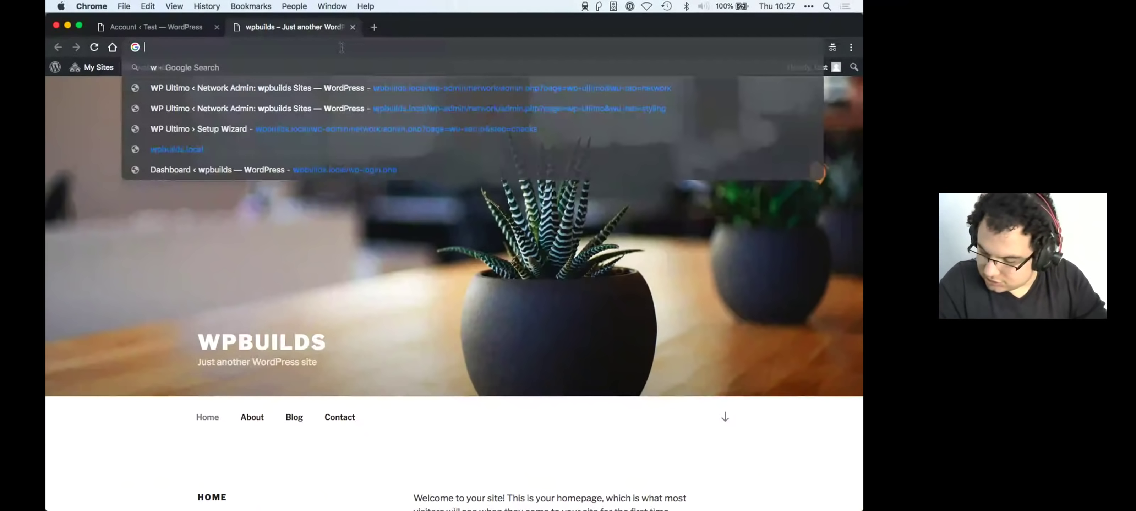
text(client)
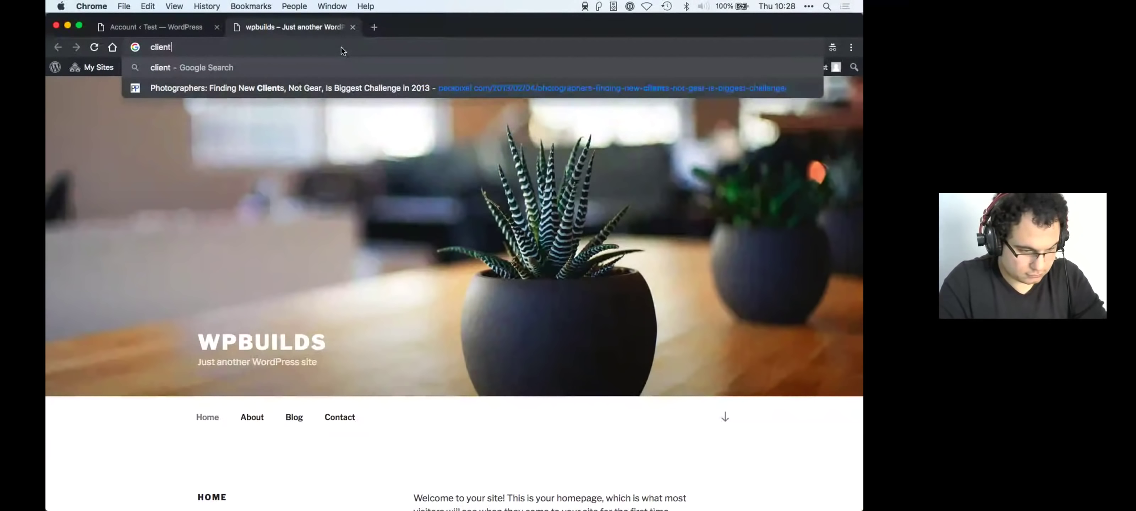
text(-domain.com)
key(Return)
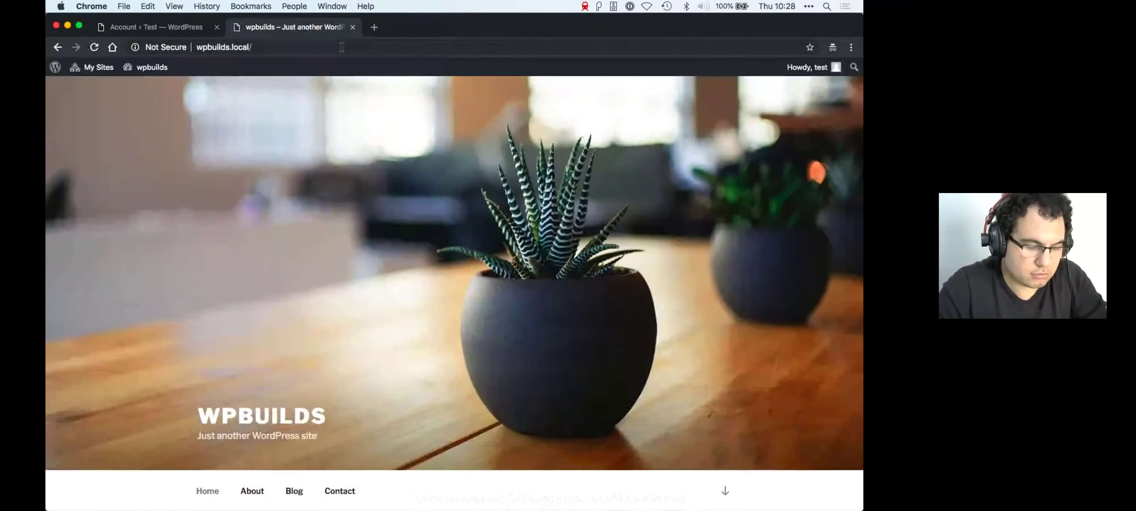
scroll(530, 399, down, 15)
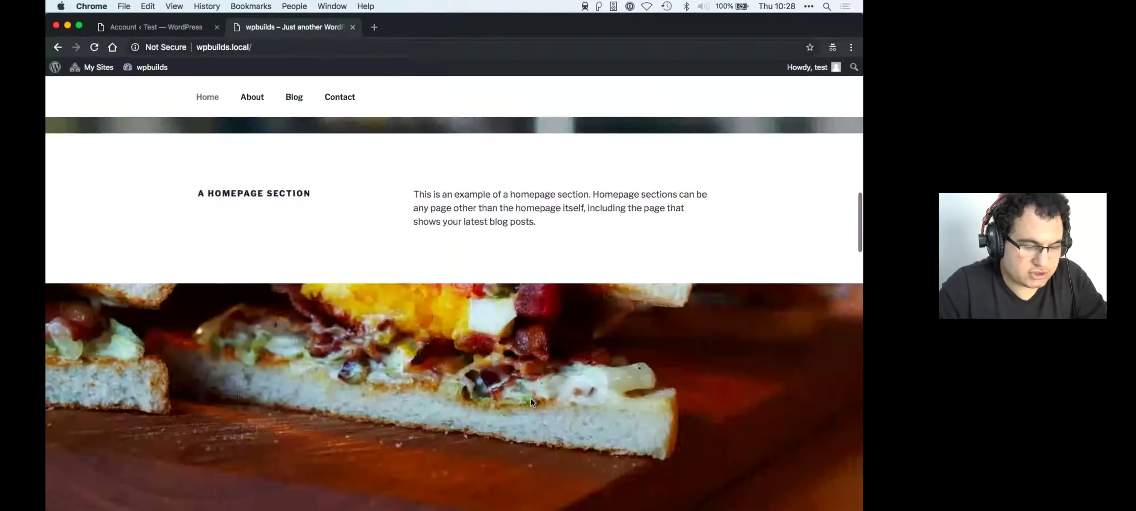
scroll(530, 401, up, 5)
scroll(530, 398, up, 10)
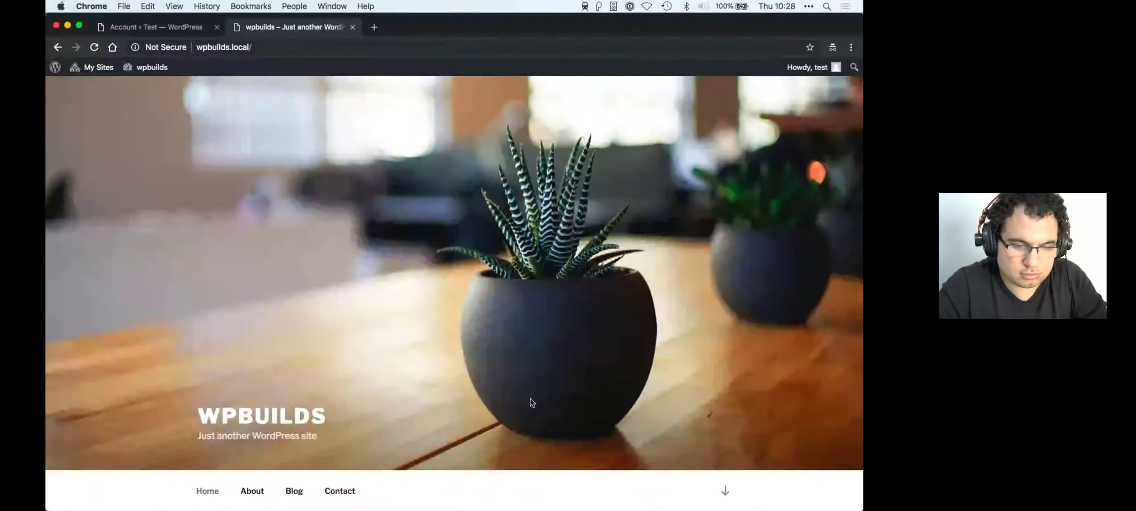
Return to the Account tab after another glance at the front page.
click(185, 28)
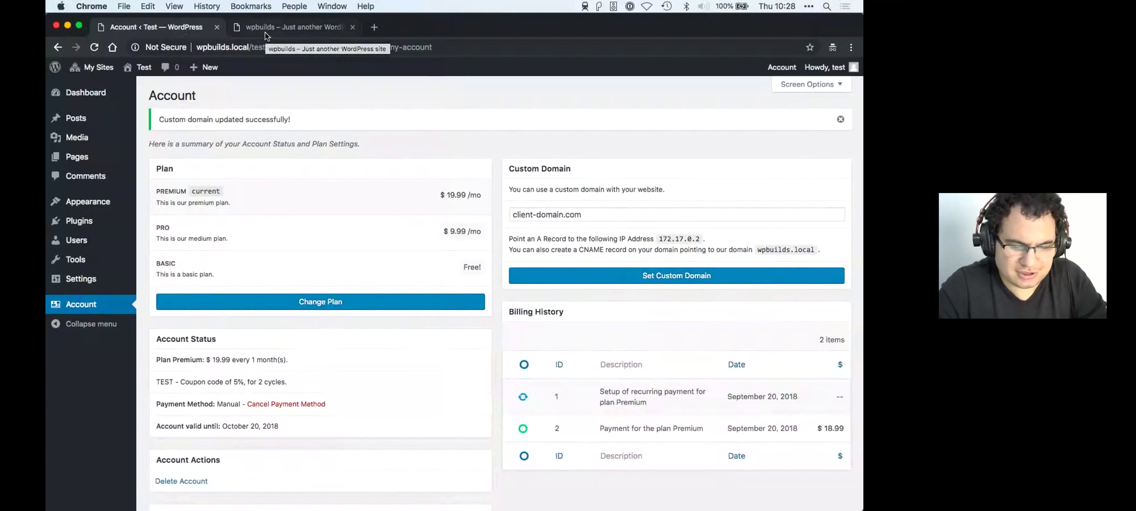
click(265, 30)
click(186, 31)
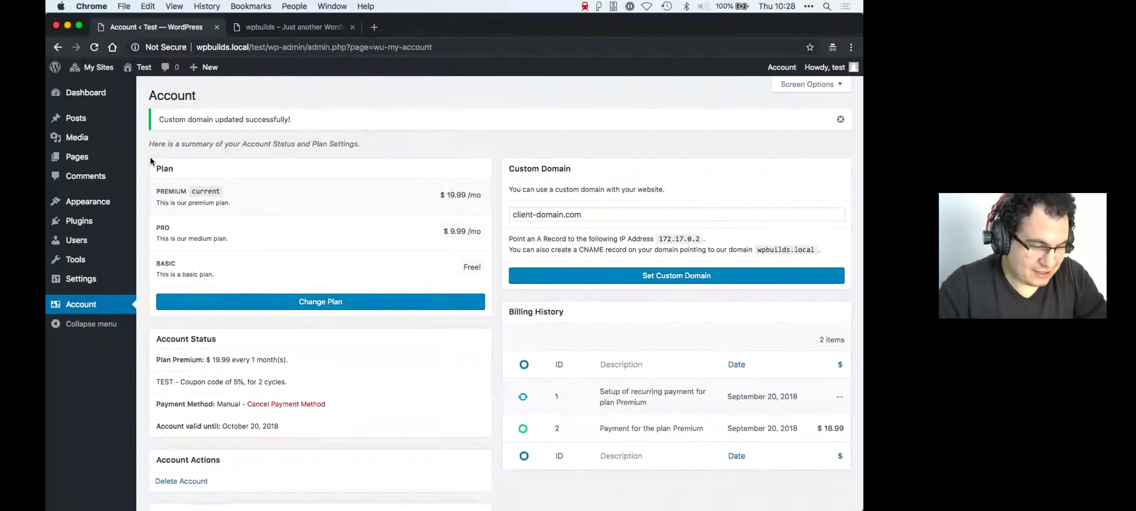
From the Network Admin window, open WP Ultimo Settings on the Domain Mapping & SSL tab.
key(super+grave)
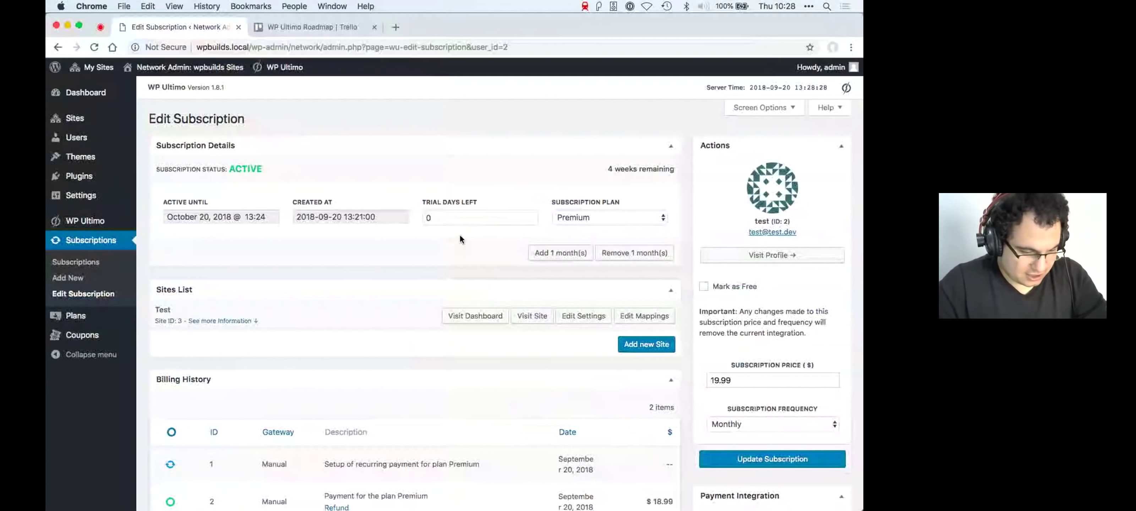
mouse_move(141, 230)
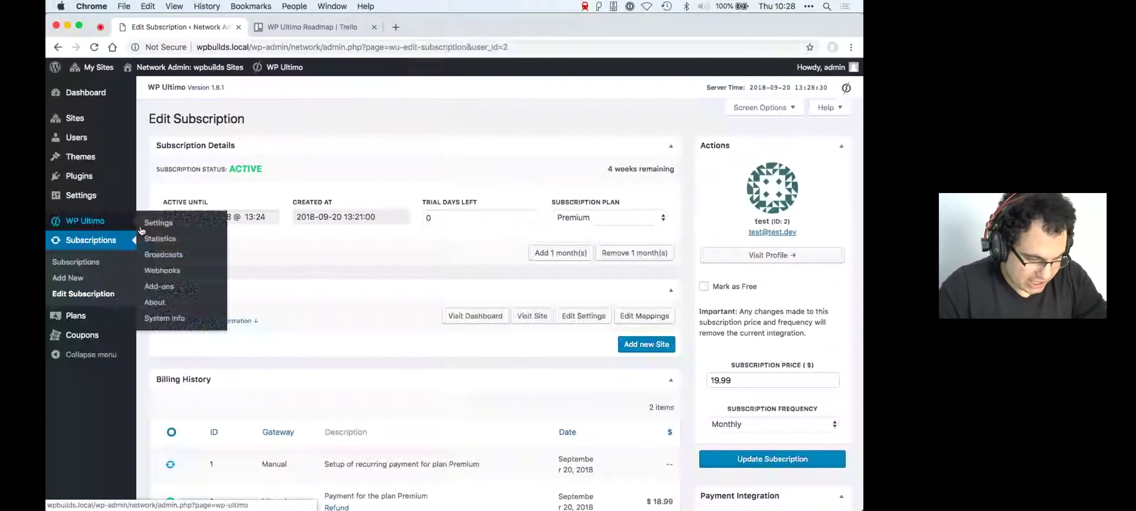
click(170, 226)
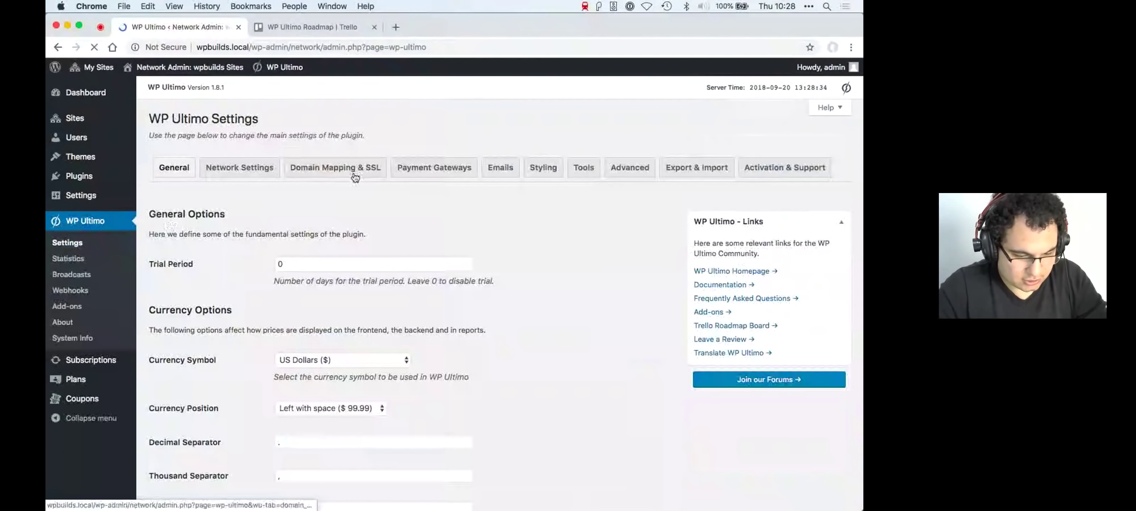
click(357, 175)
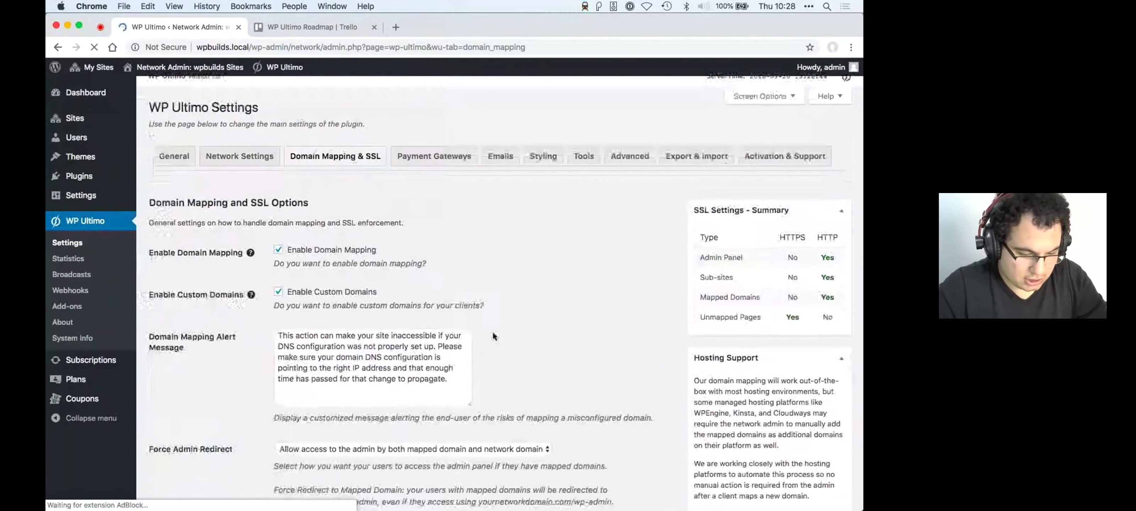
Switch domain mapping on and toggle Enable Custom Domains, leaving it off.
scroll(493, 334, down, 4)
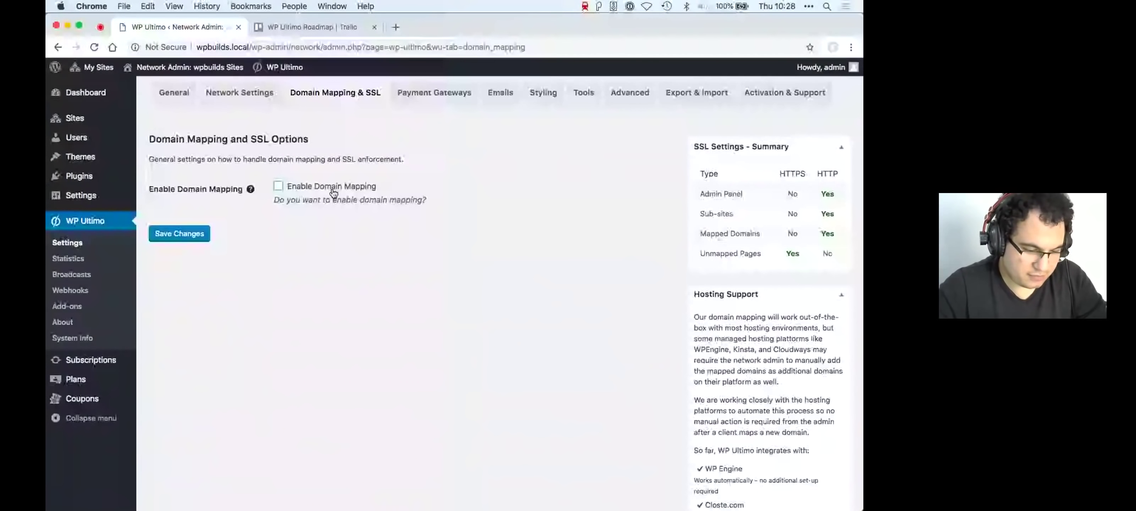
double_click(334, 193)
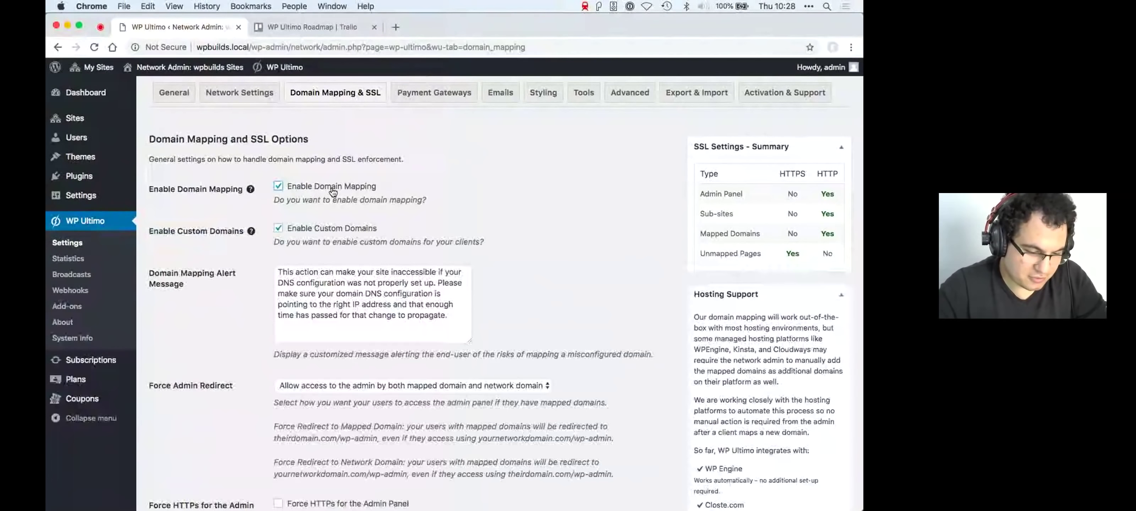
click(334, 193)
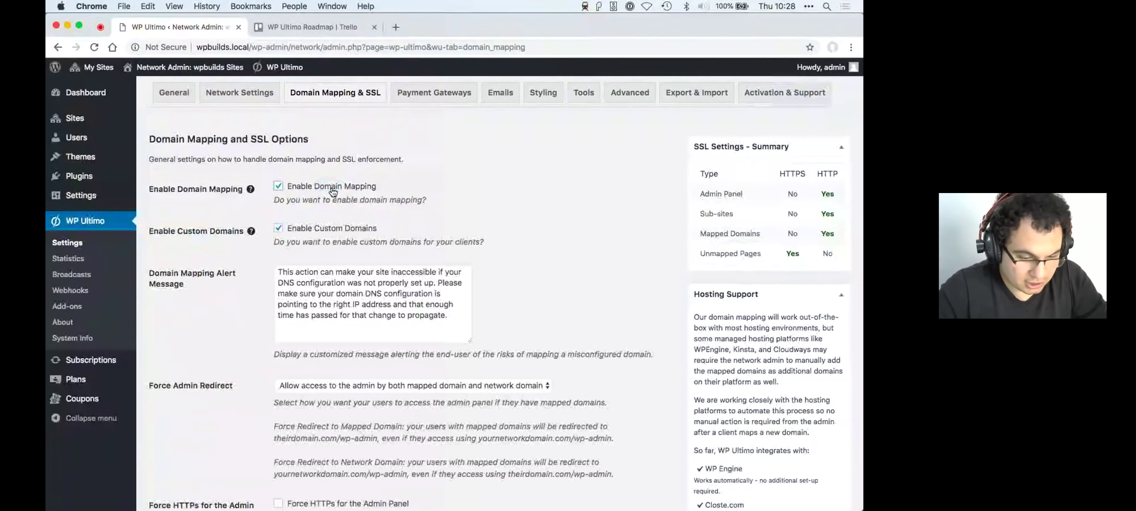
scroll(442, 185, down, 3)
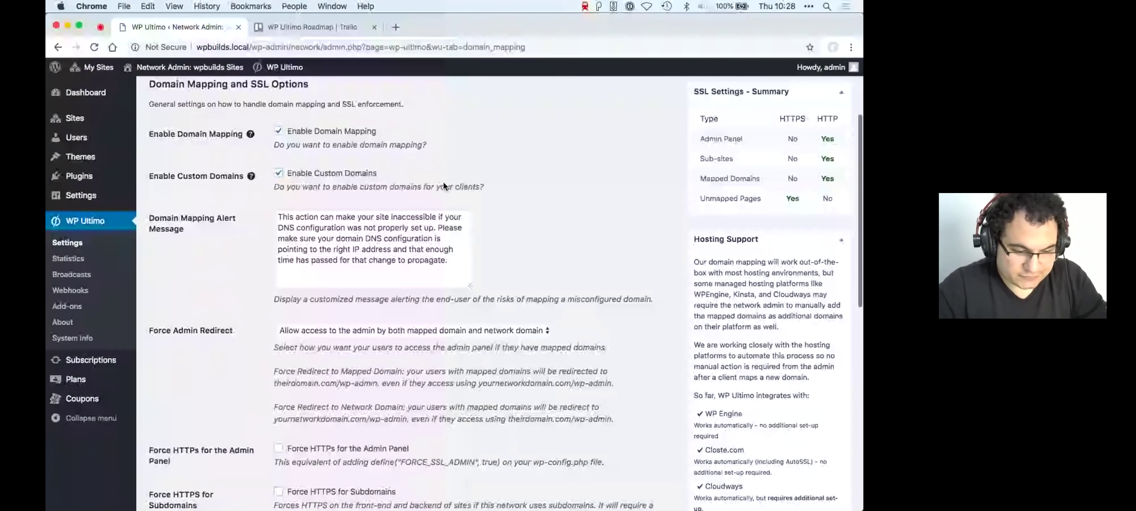
scroll(443, 185, down, 1)
click(341, 156)
click(341, 157)
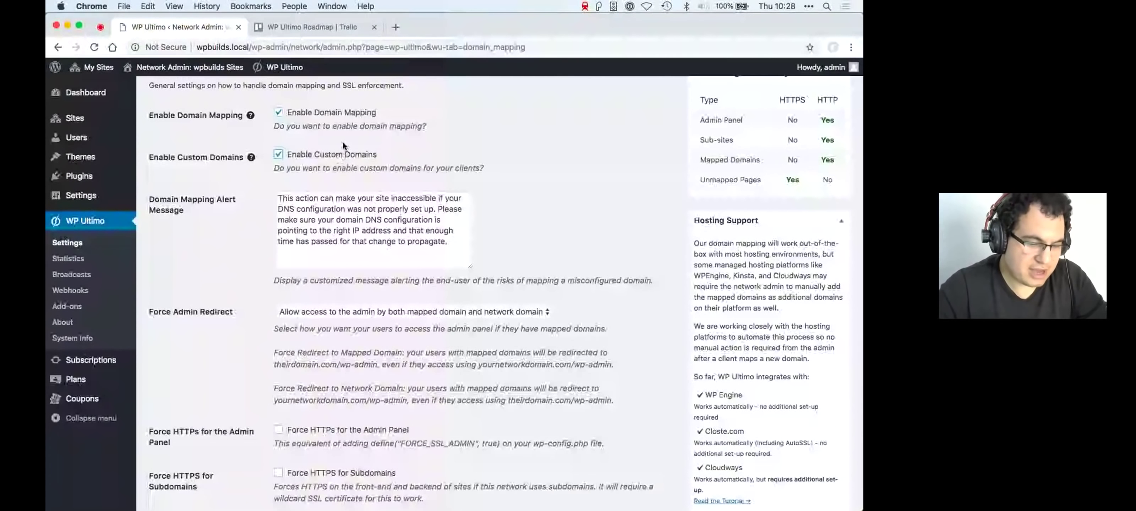
click(340, 157)
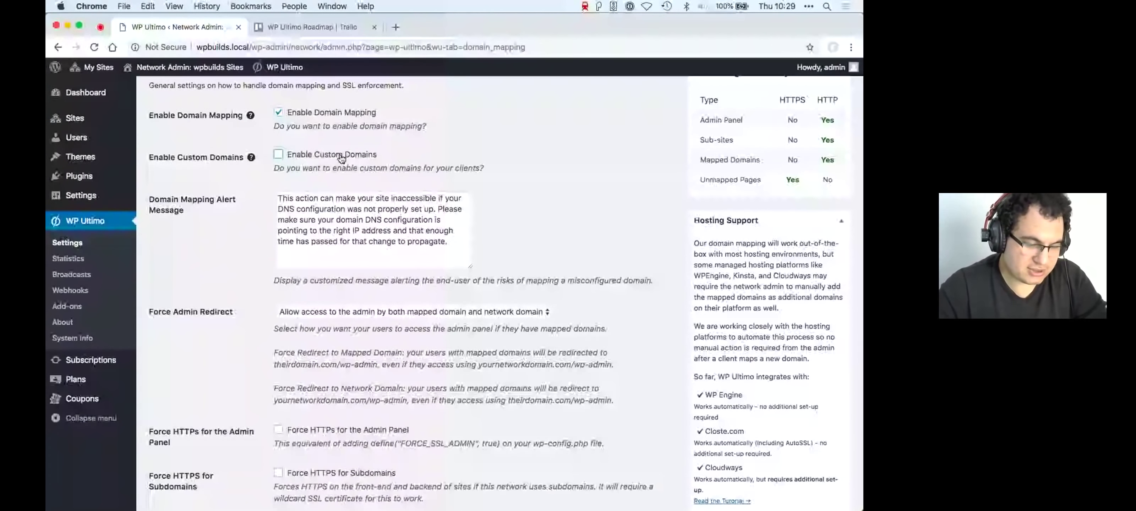
Compare with the test site's Account page, then tick Enable Custom Domains.
key(super+grave)
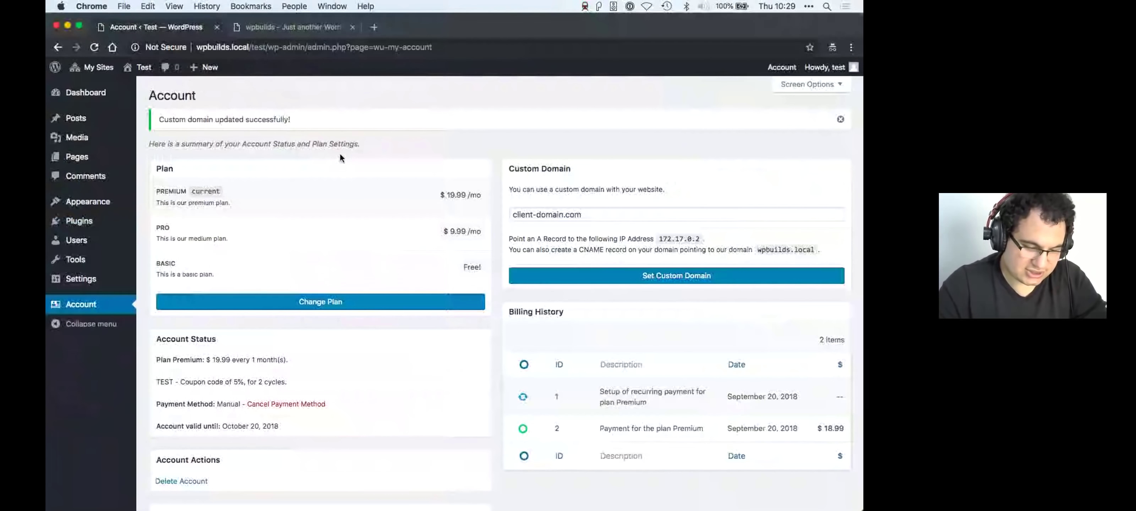
key(super+grave)
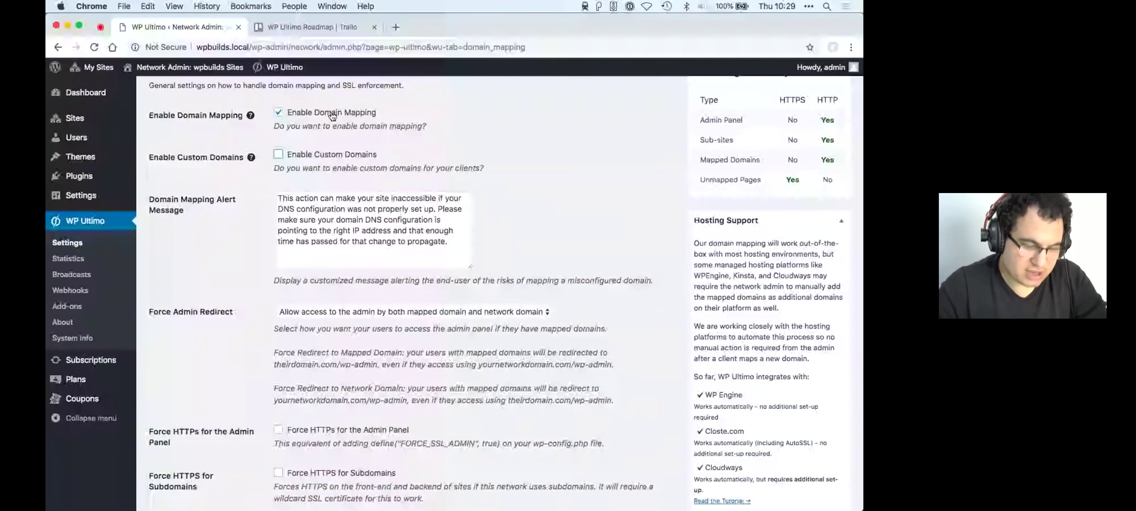
key(super+grave)
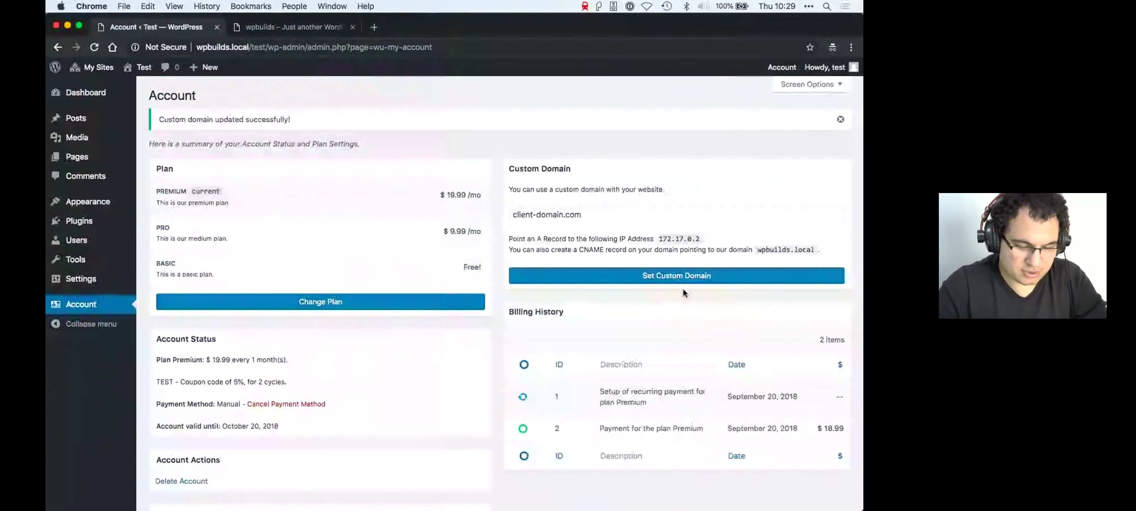
key(super+grave)
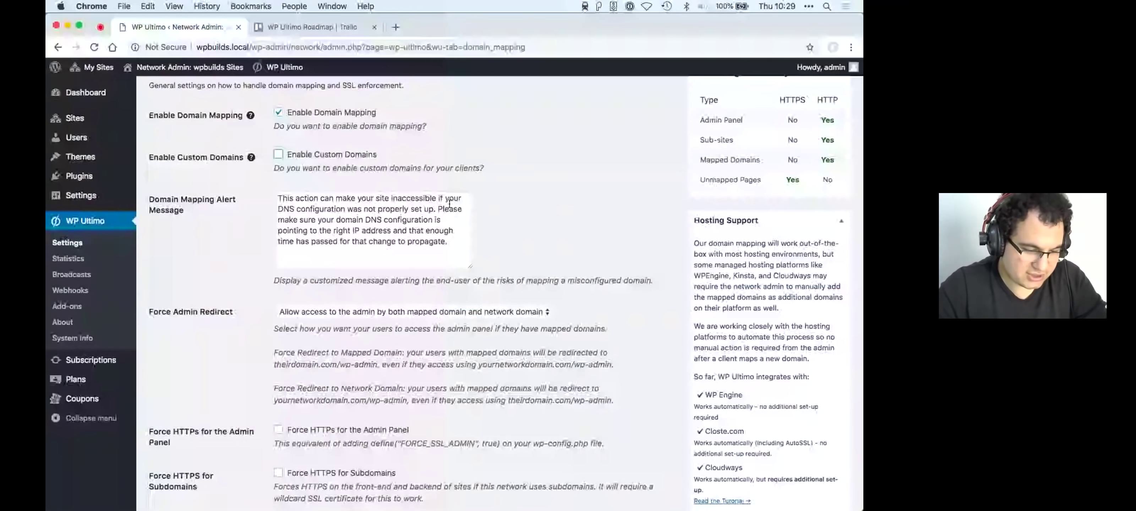
click(278, 154)
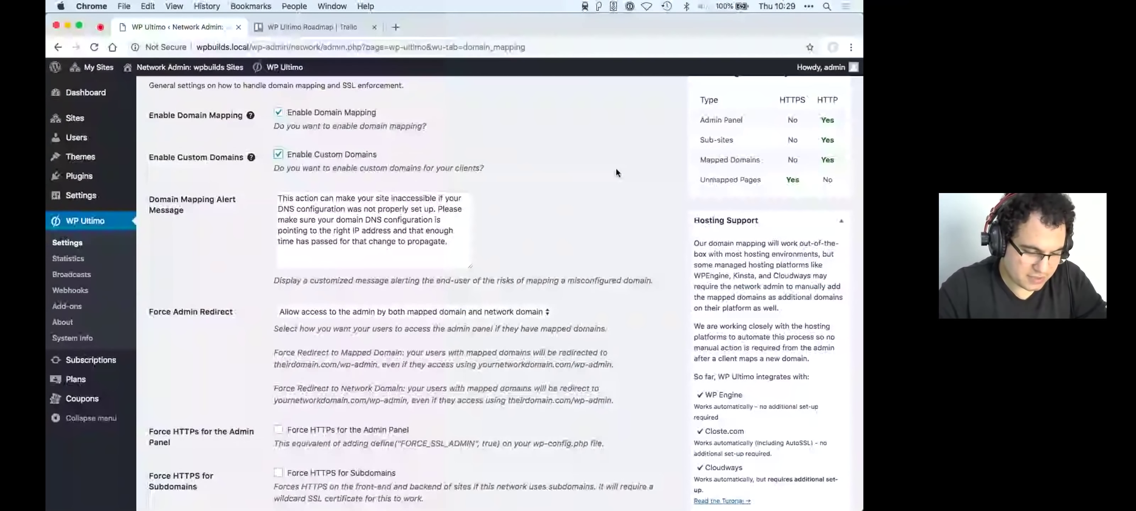
scroll(617, 186, down, 5)
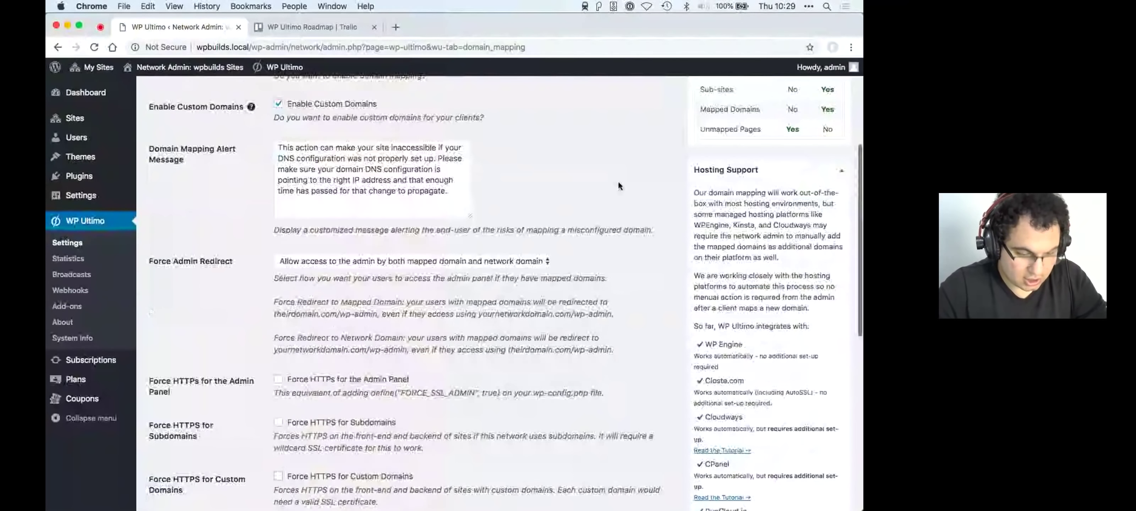
scroll(617, 185, down, 2)
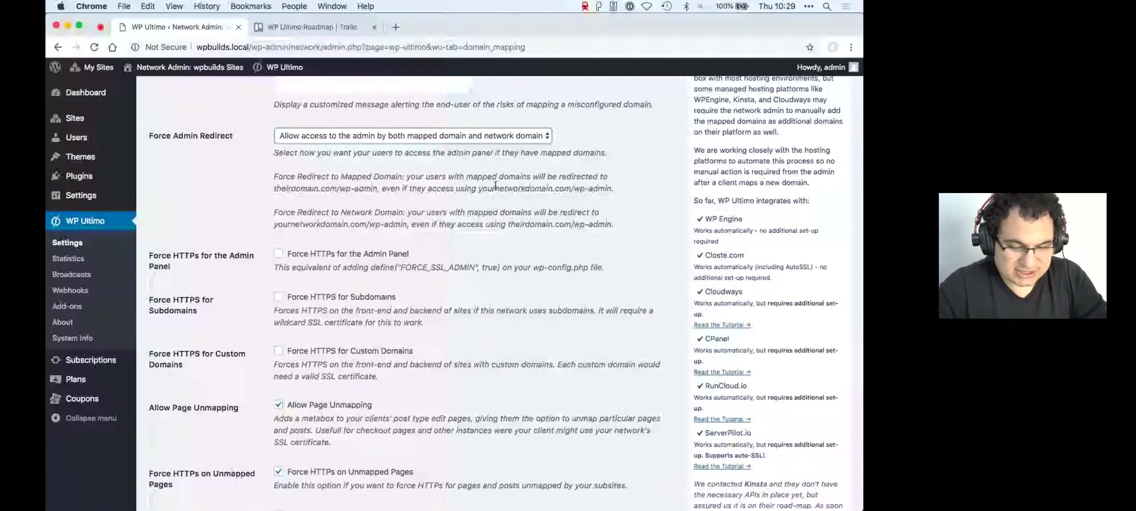
click(464, 137)
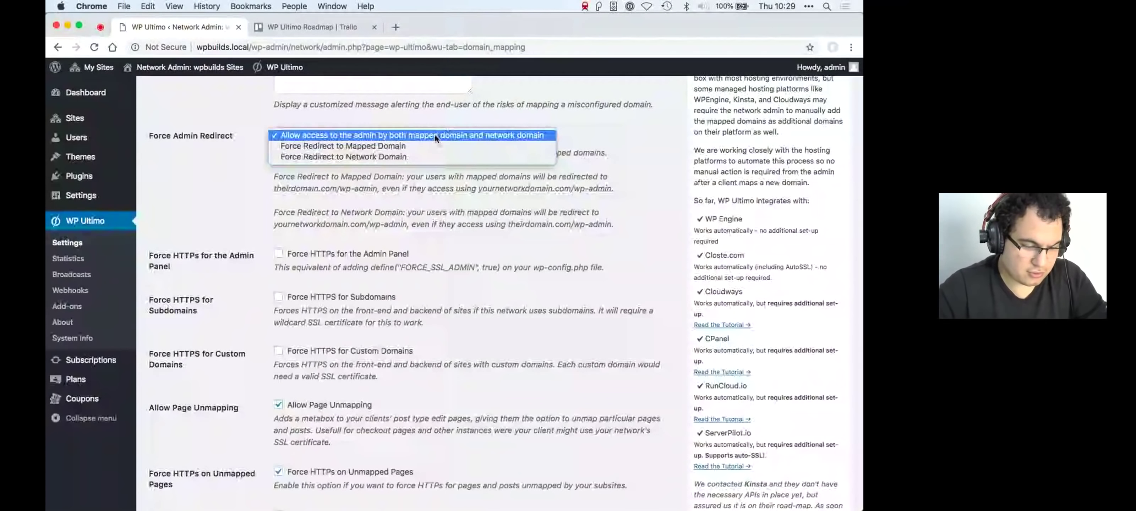
click(570, 204)
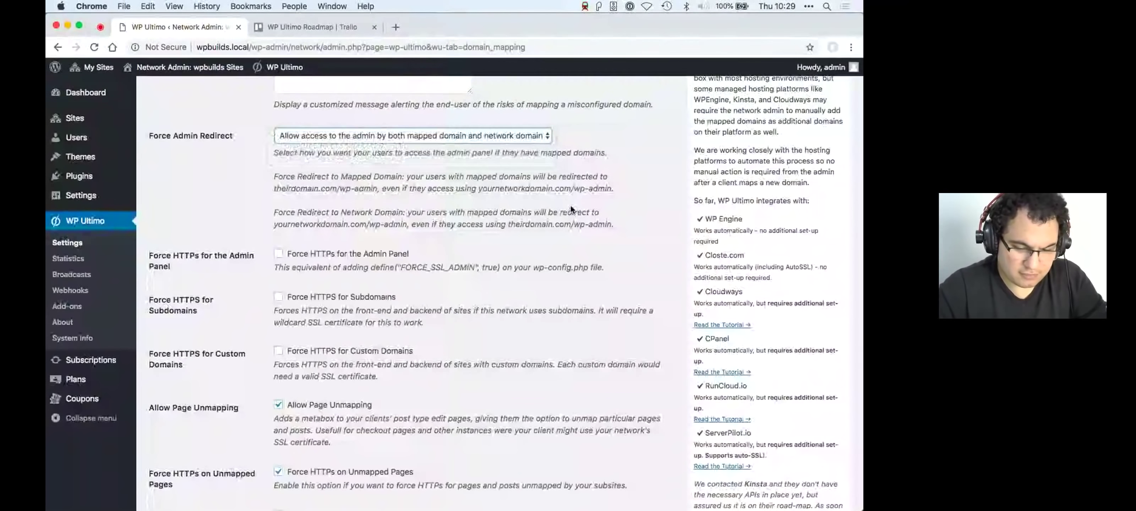
click(510, 140)
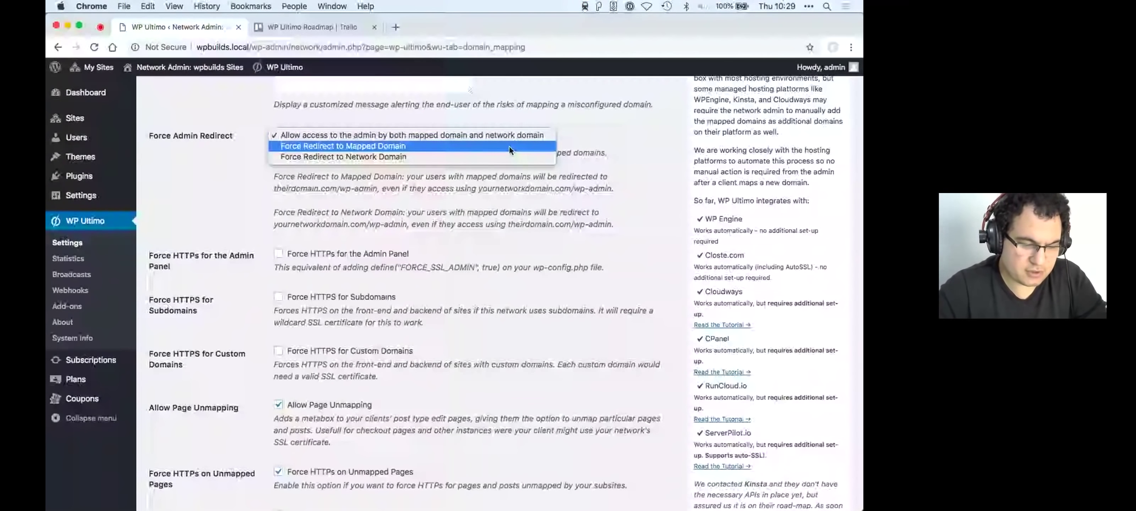
click(498, 180)
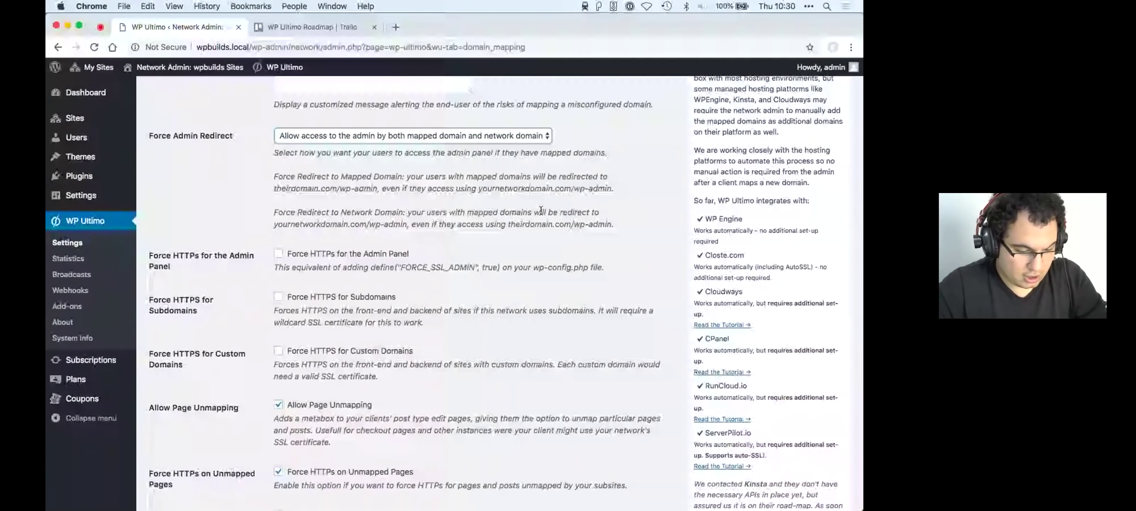
scroll(603, 256, down, 3)
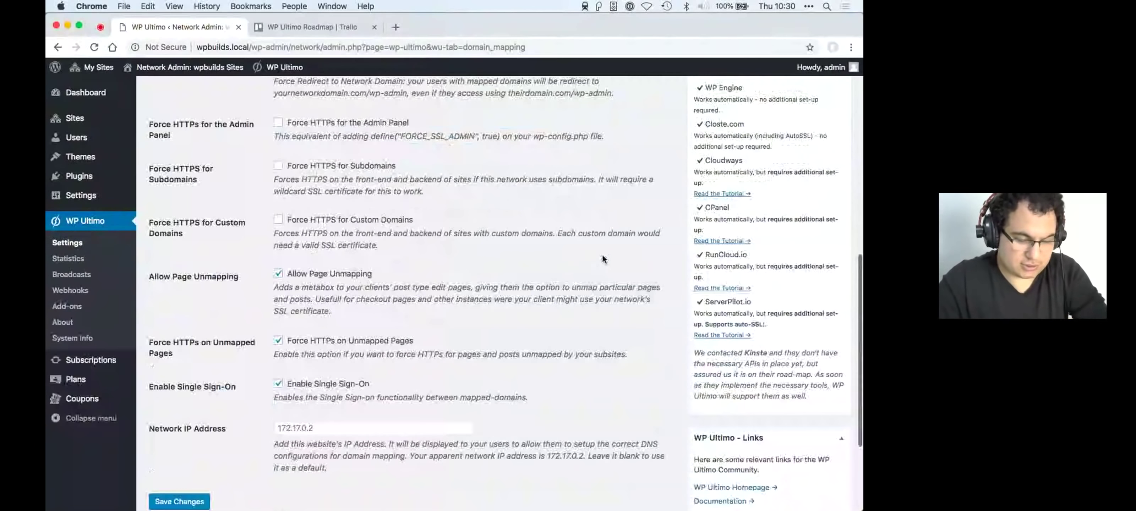
scroll(265, 194, up, 1)
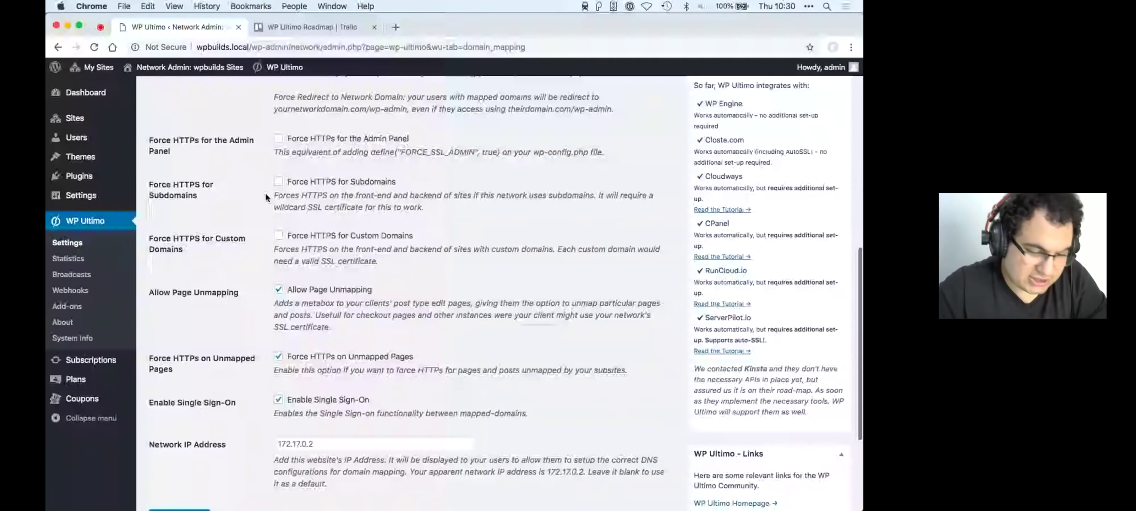
scroll(286, 149, up, 4)
scroll(286, 149, up, 6)
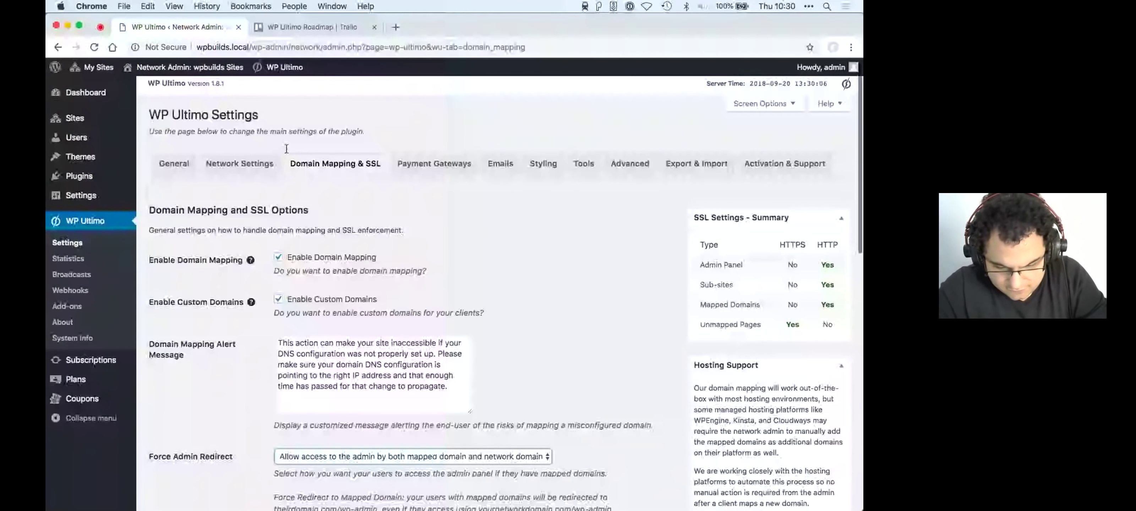
scroll(286, 149, up, 1)
drag(696, 240, 835, 328)
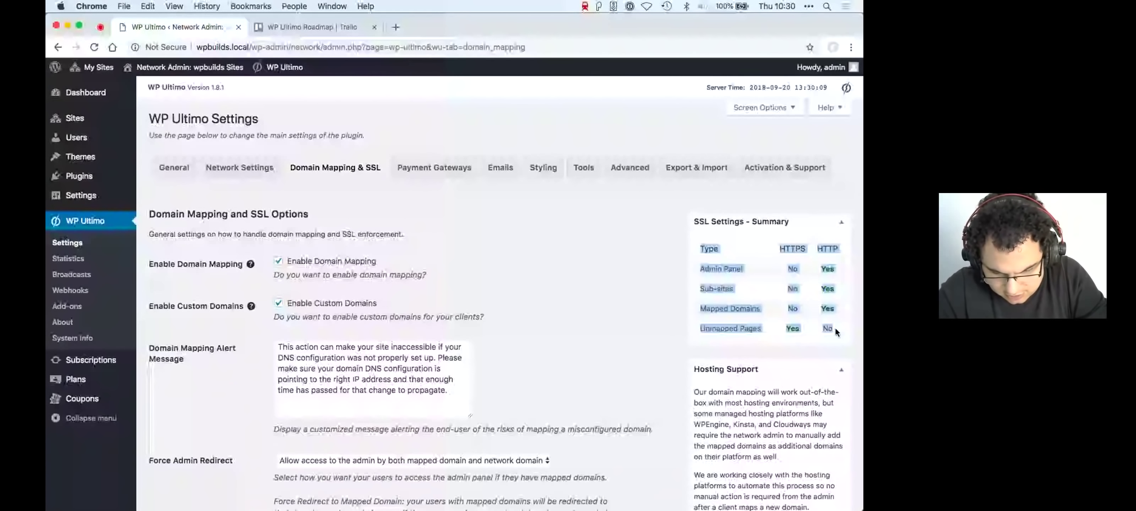
click(615, 316)
scroll(615, 316, down, 1)
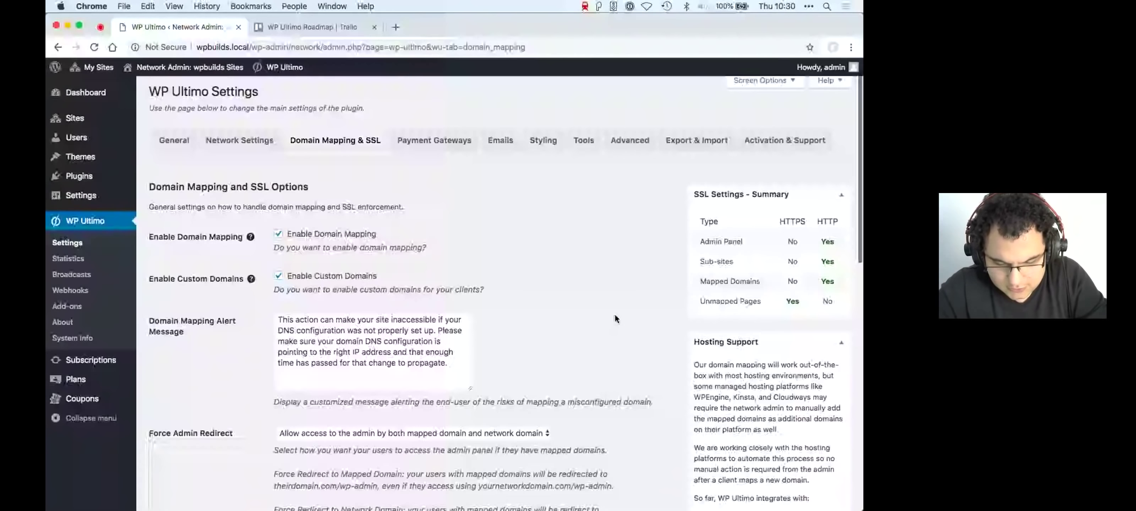
scroll(615, 318, down, 2)
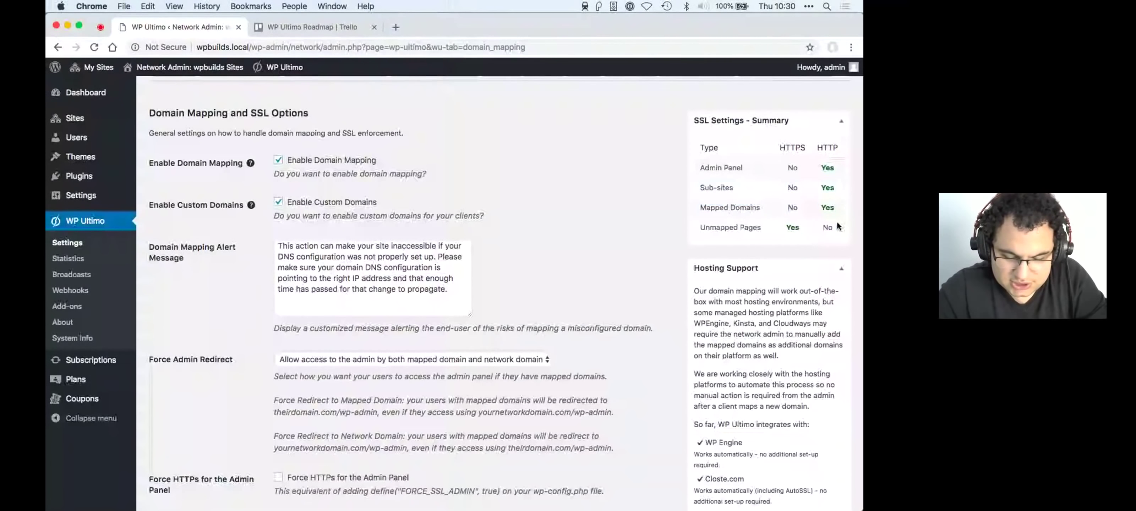
scroll(670, 245, down, 5)
scroll(656, 246, down, 5)
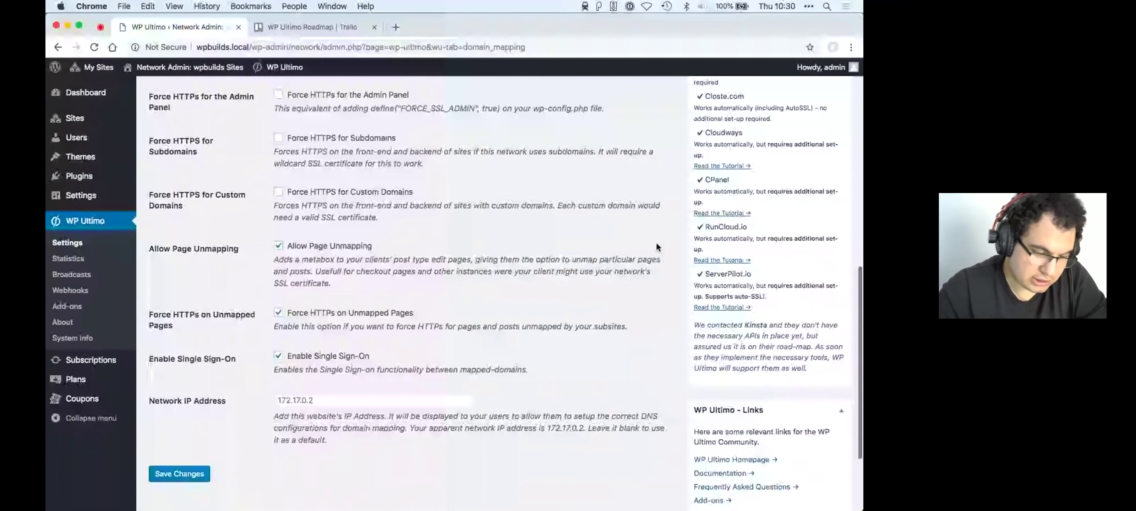
Tick Force HTTPS for the admin panel, subdomains and custom domains.
scroll(656, 246, up, 3)
click(298, 196)
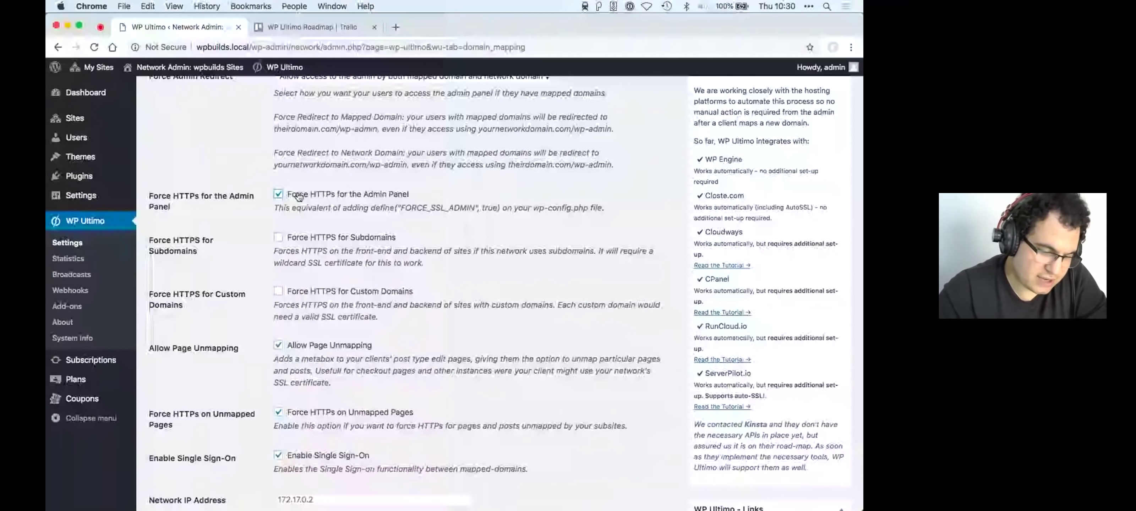
click(347, 241)
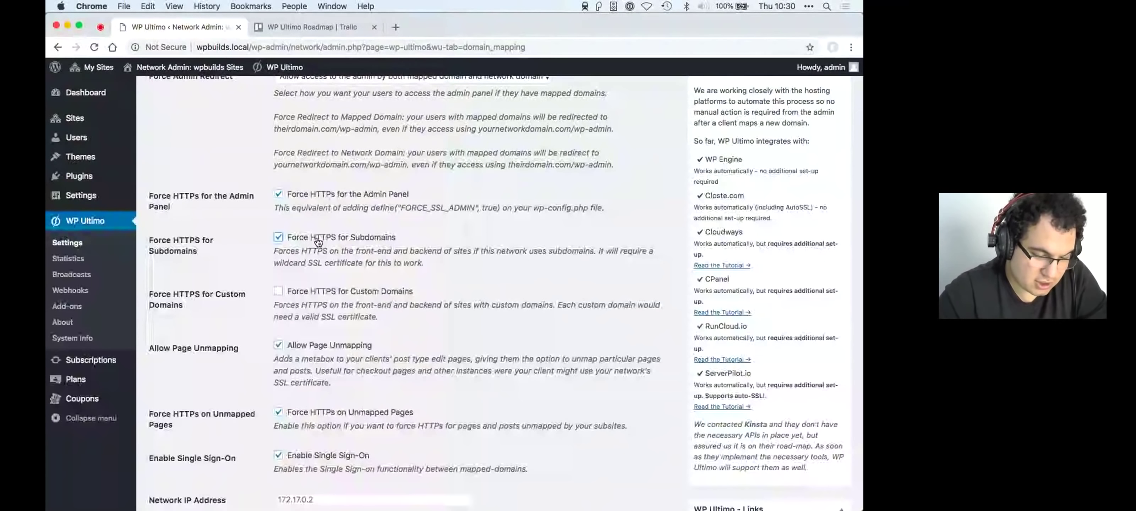
click(361, 292)
Save the Domain Mapping & SSL settings with Save Changes.
scroll(492, 367, down, 2)
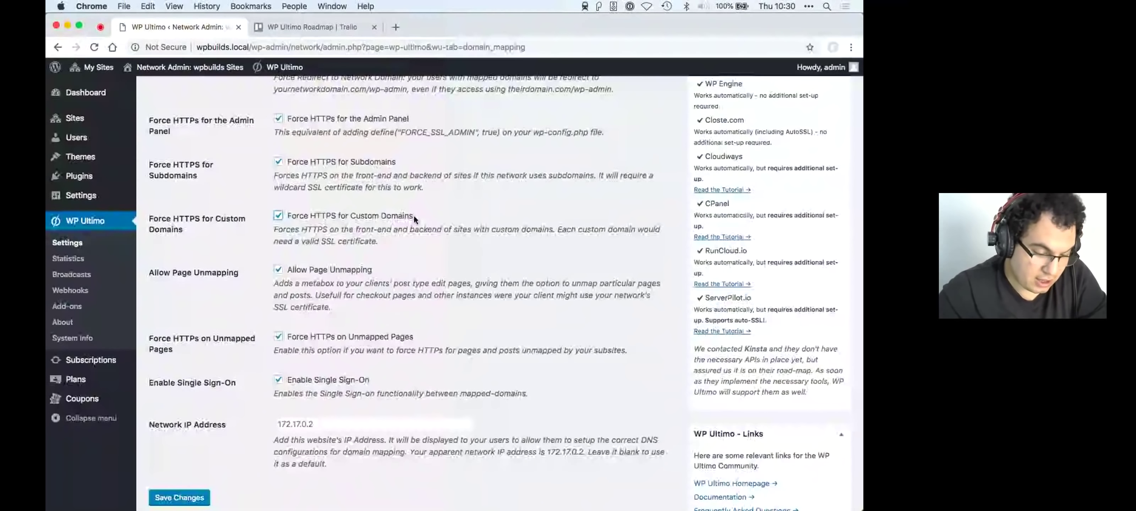
scroll(413, 214, down, 2)
scroll(413, 216, down, 2)
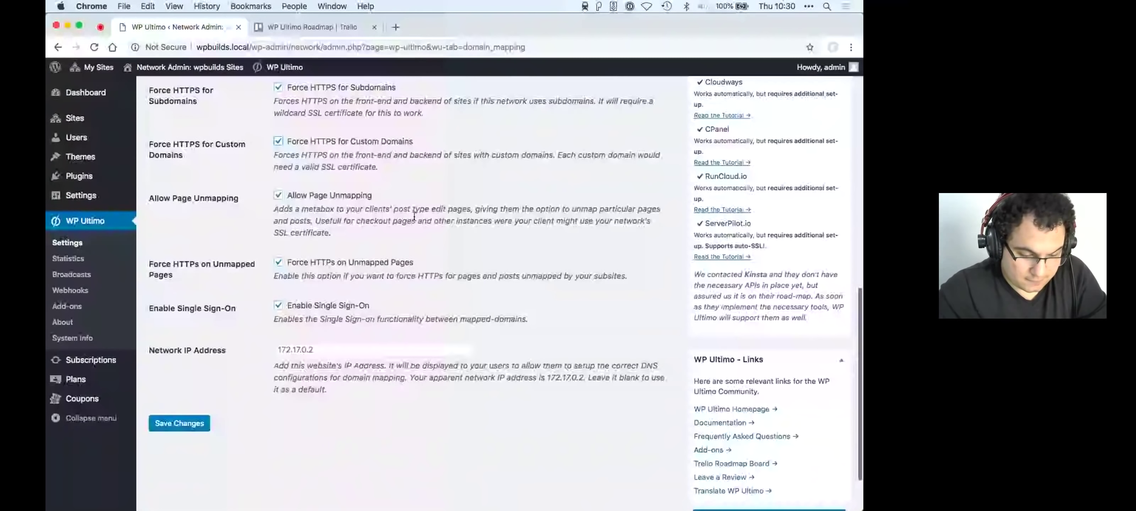
scroll(413, 216, up, 4)
scroll(414, 218, down, 4)
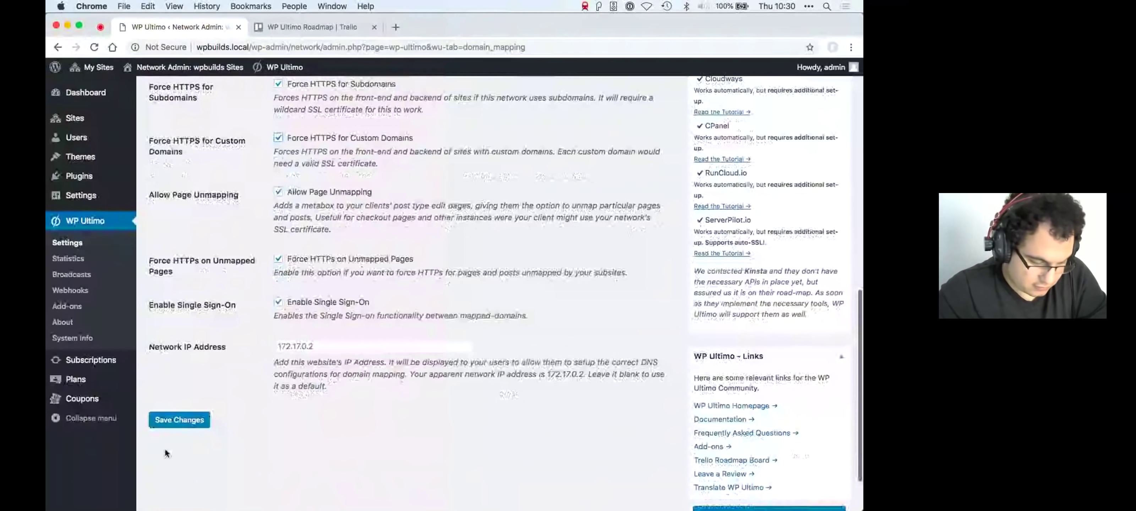
click(177, 422)
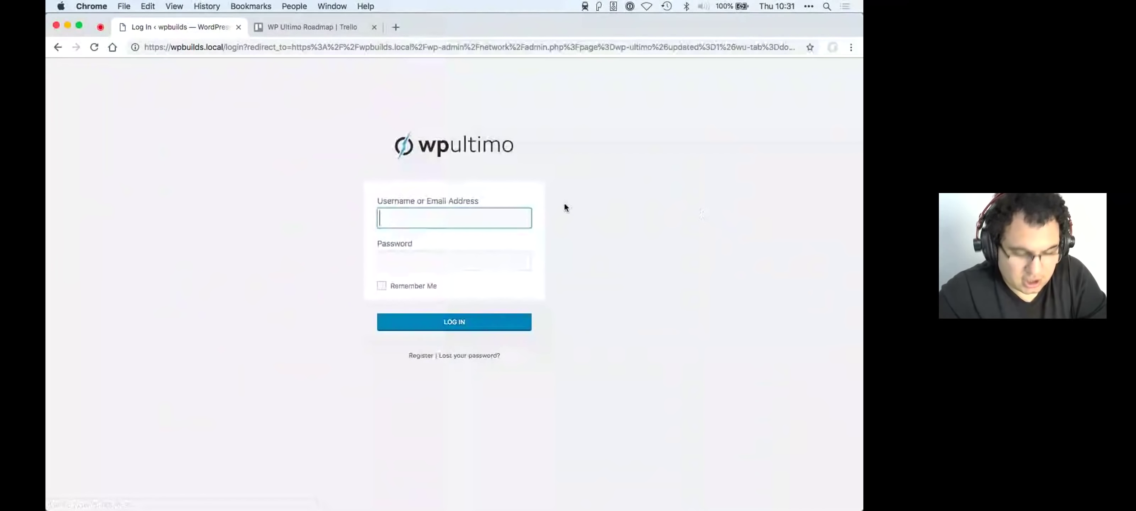
Log back into the network as admin with the account password.
key(super+l)
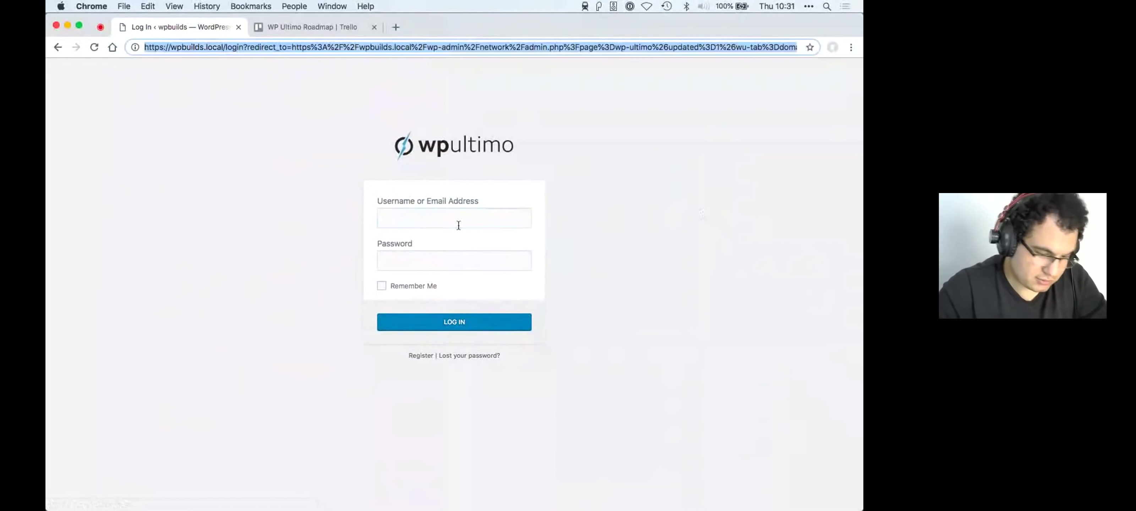
click(447, 225)
text(admin)
key(Tab)
text(•••••)
key(Return)
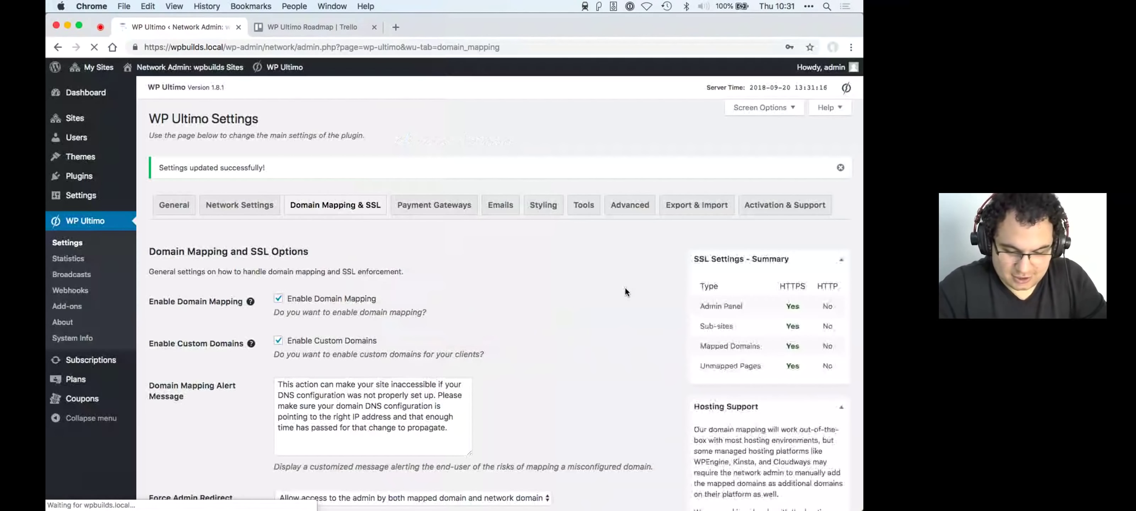
scroll(625, 284, down, 3)
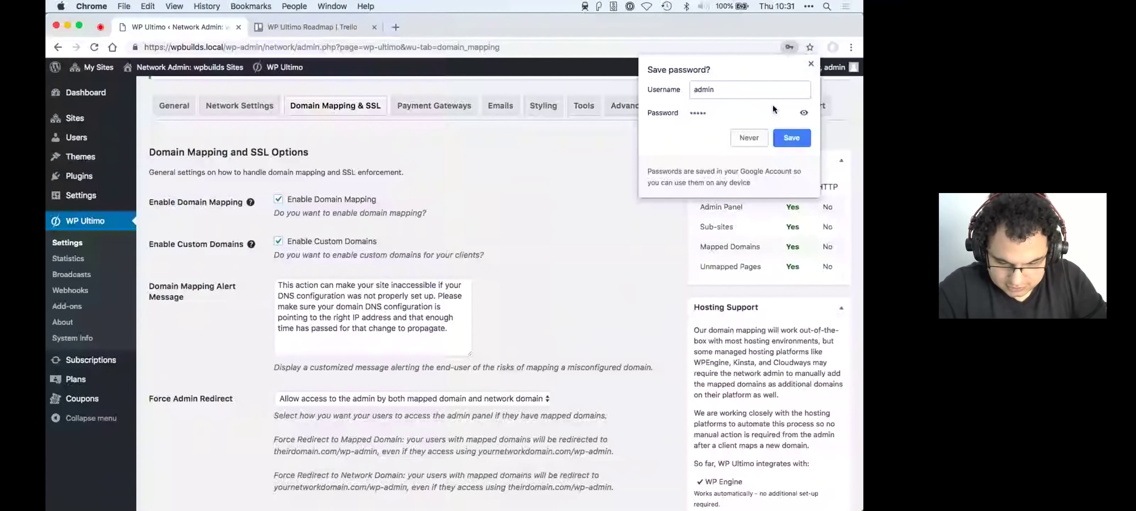
click(565, 265)
scroll(564, 265, down, 7)
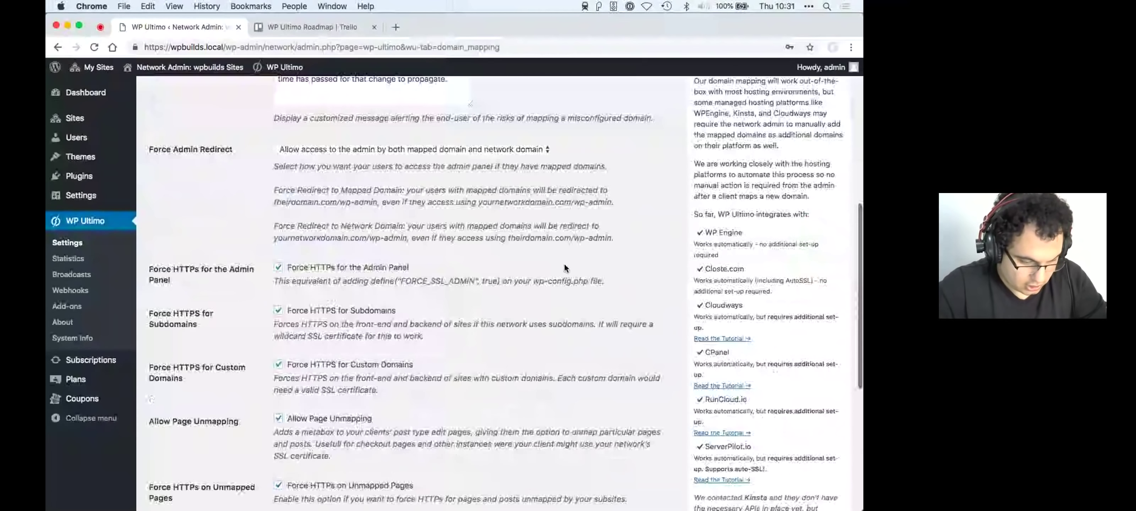
scroll(564, 265, down, 5)
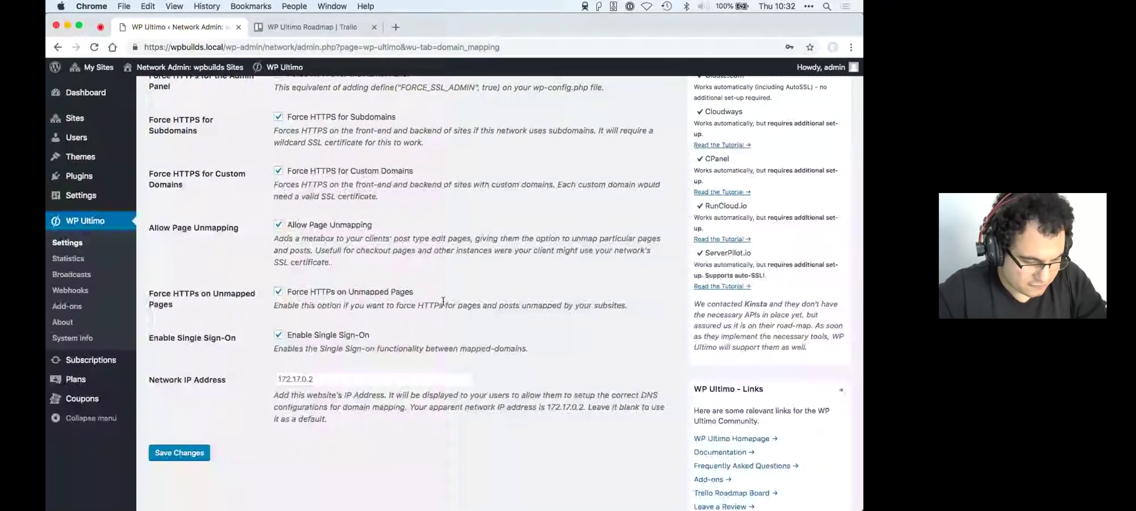
scroll(446, 292, down, 2)
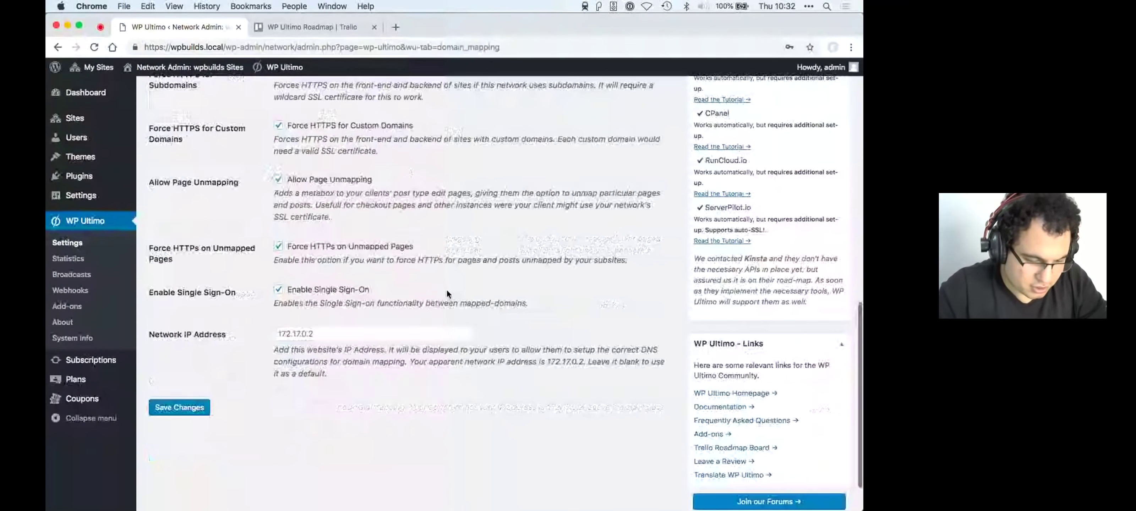
scroll(446, 289, down, 1)
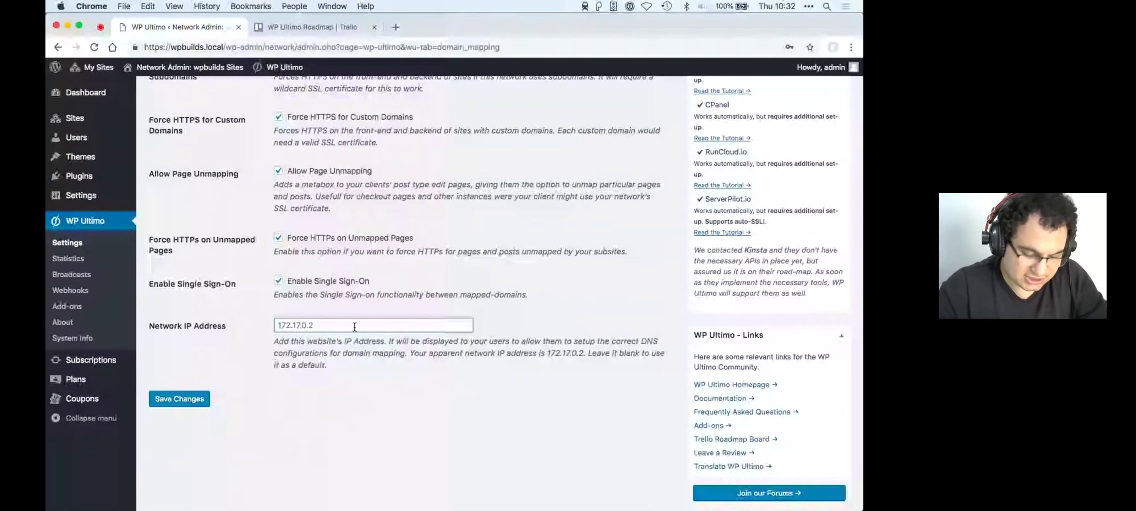
key(super+grave)
drag(660, 237, 707, 237)
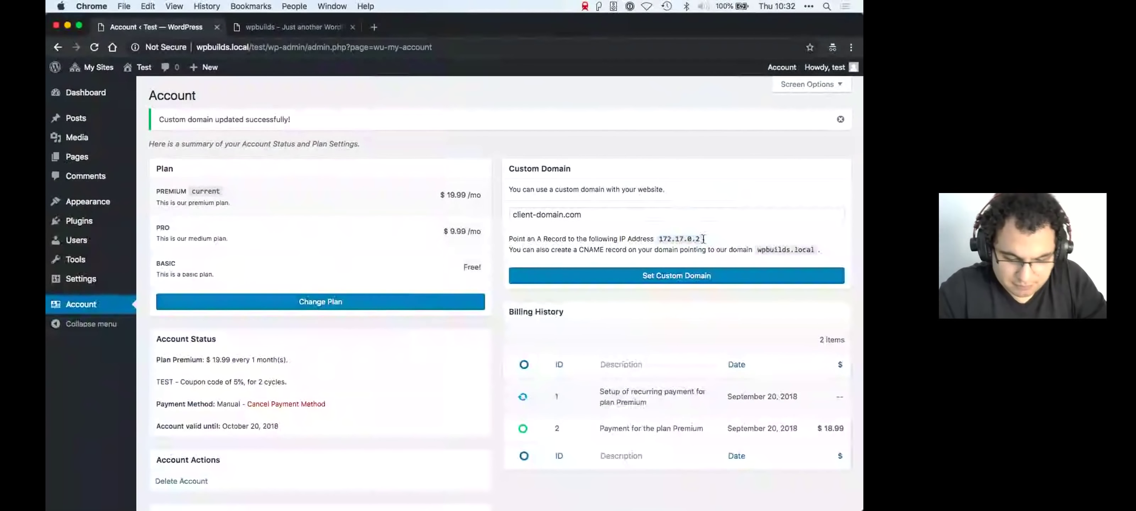
key(super+grave)
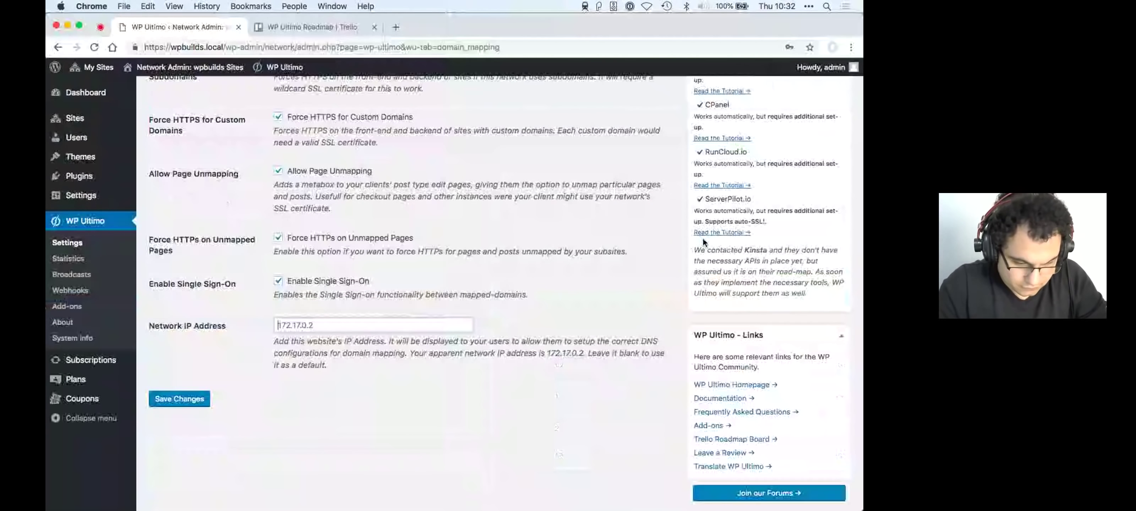
double_click(167, 285)
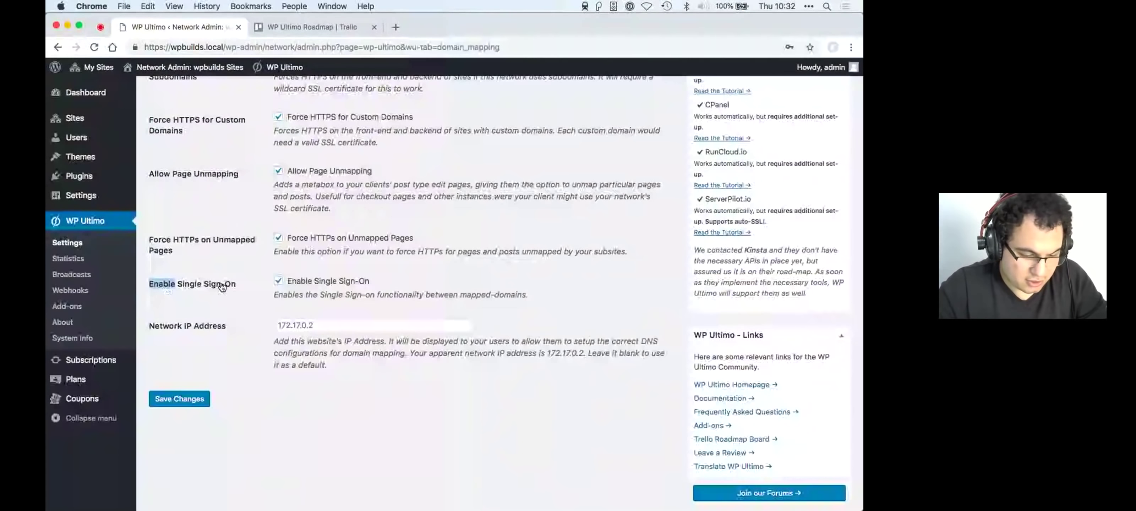
click(402, 281)
drag(287, 282, 367, 288)
click(370, 280)
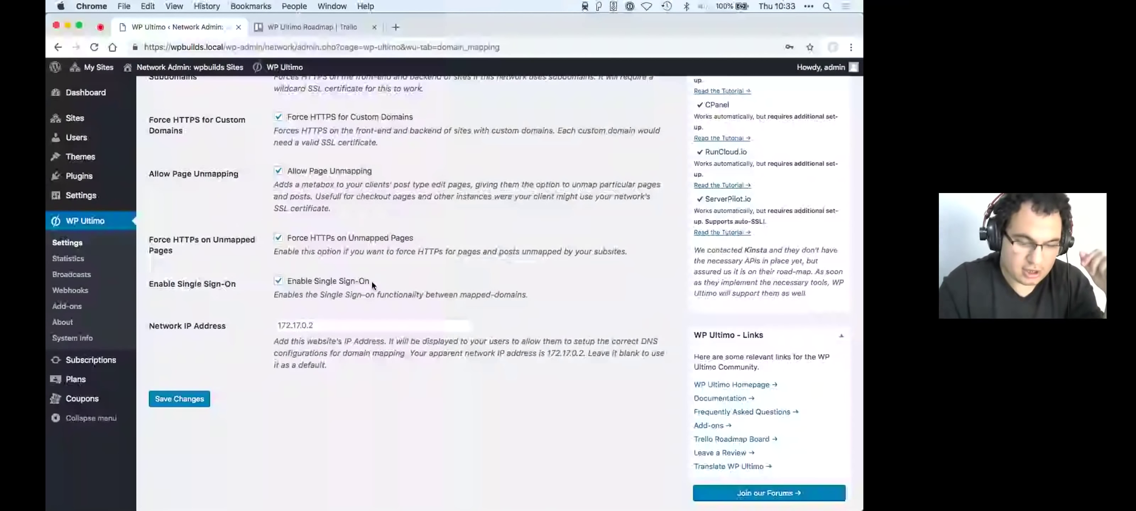
scroll(371, 280, up, 2)
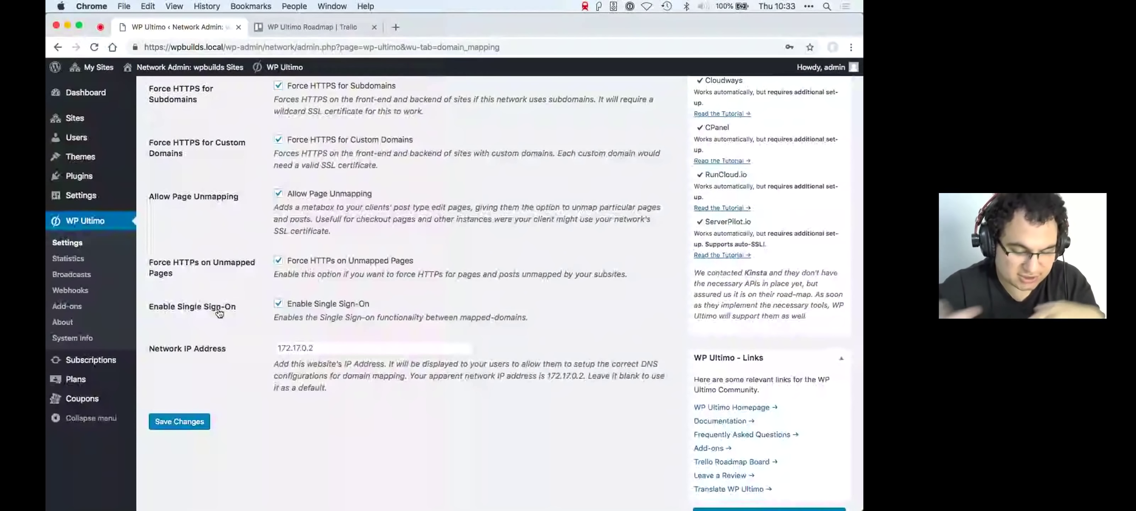
Submit Save Changes and review the Domain Mapping & SSL options with all Force HTTPS settings on.
key(Return)
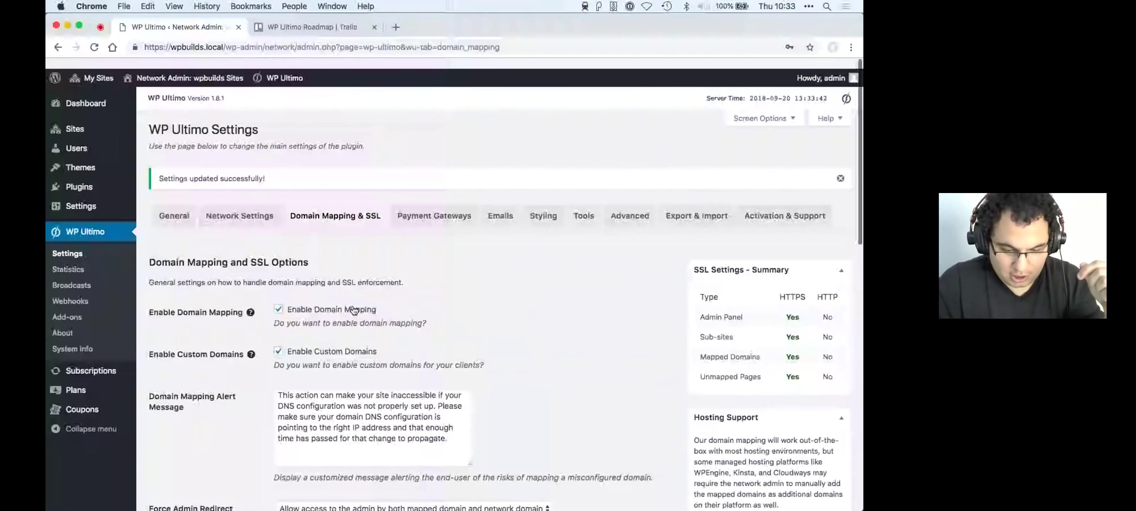
scroll(671, 277, down, 15)
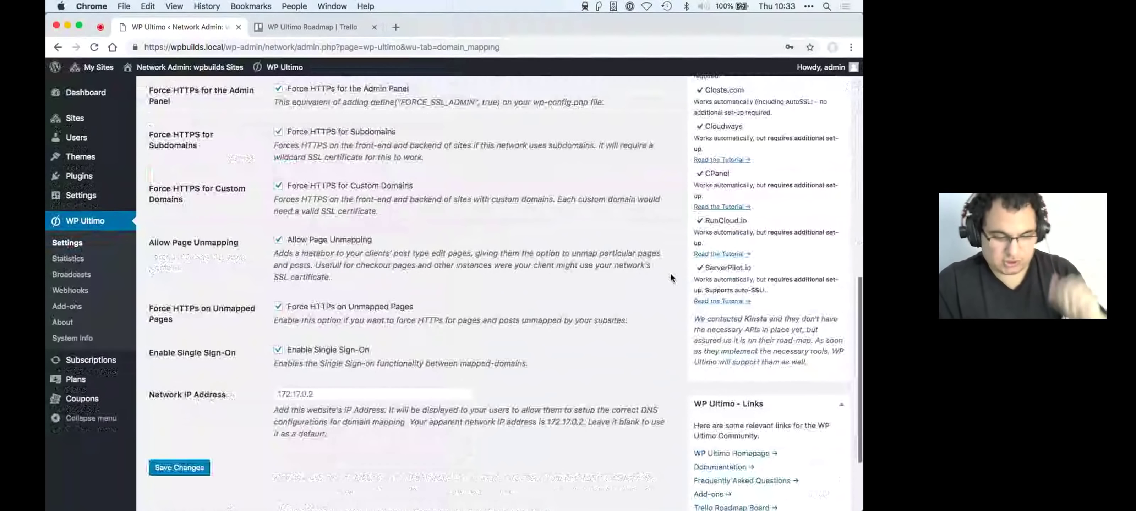
scroll(670, 277, up, 1)
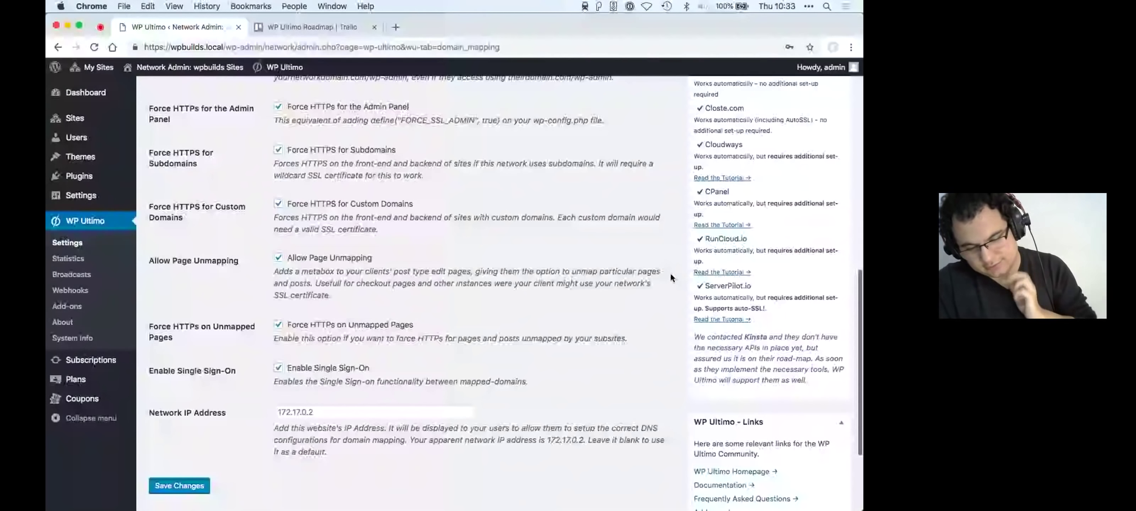
scroll(629, 312, up, 9)
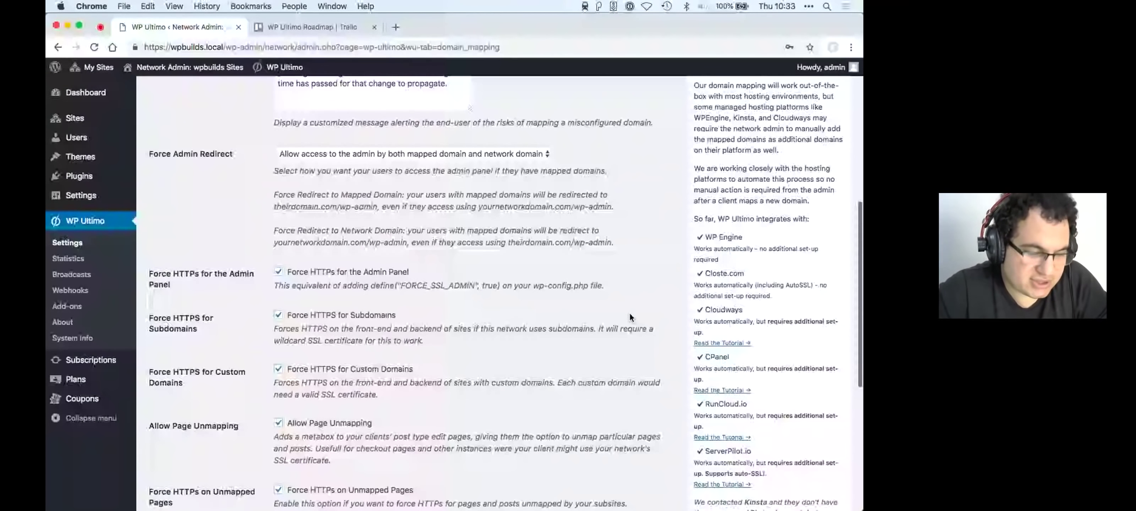
scroll(629, 314, up, 6)
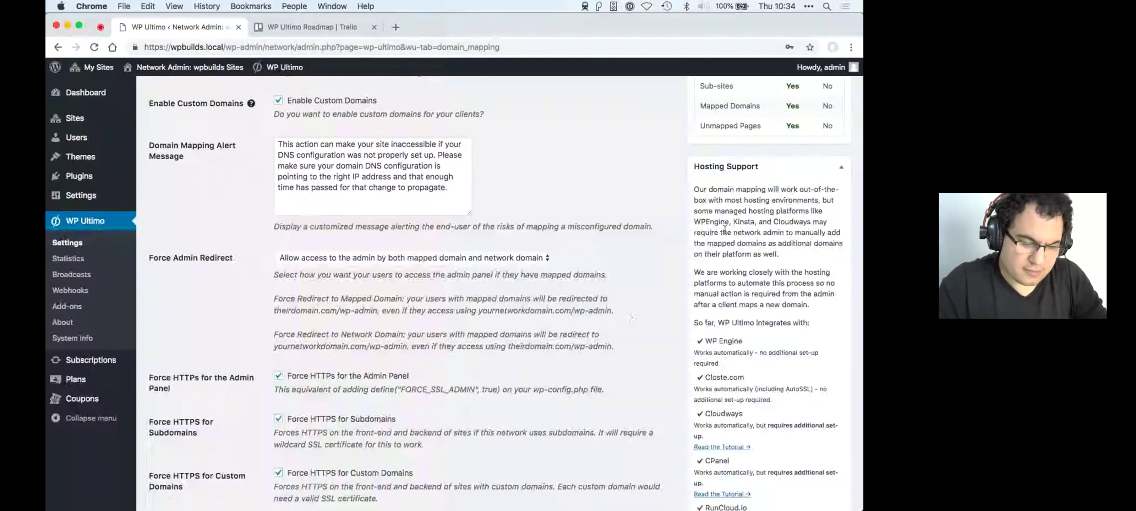
Highlight the WP Engine integration note in the Hosting Support sidebar.
scroll(725, 230, down, 4)
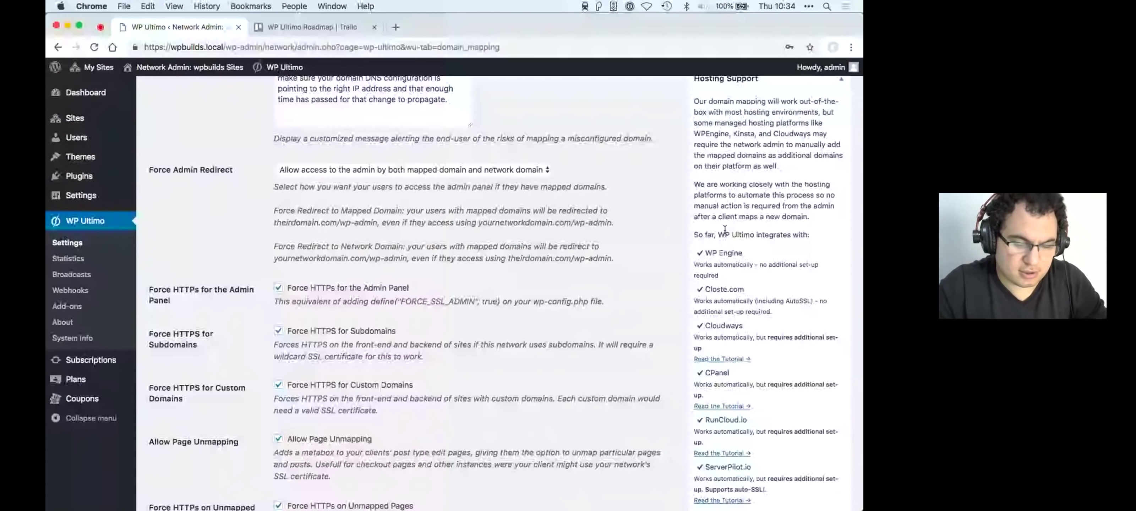
scroll(724, 230, down, 1)
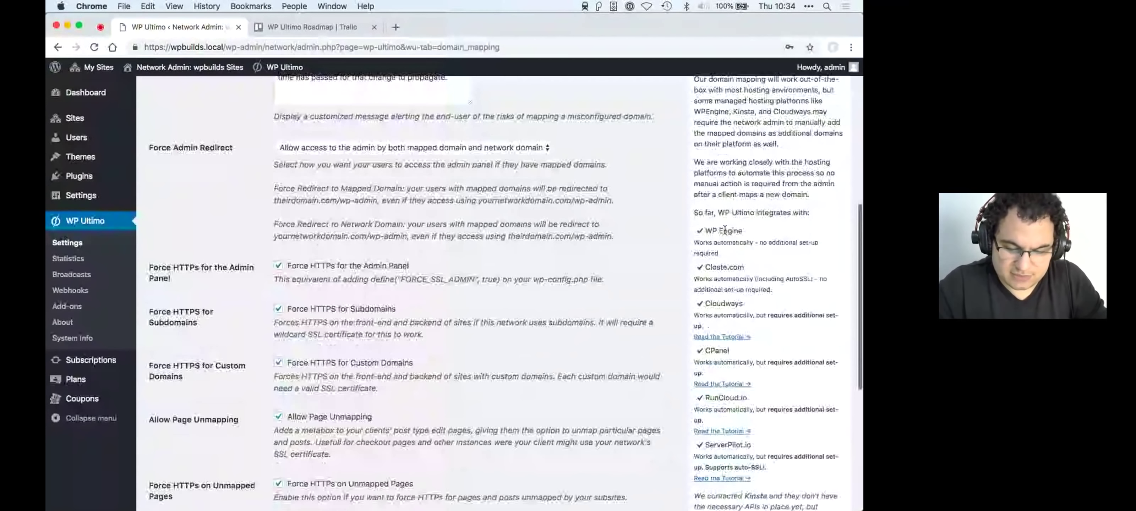
scroll(724, 230, down, 1)
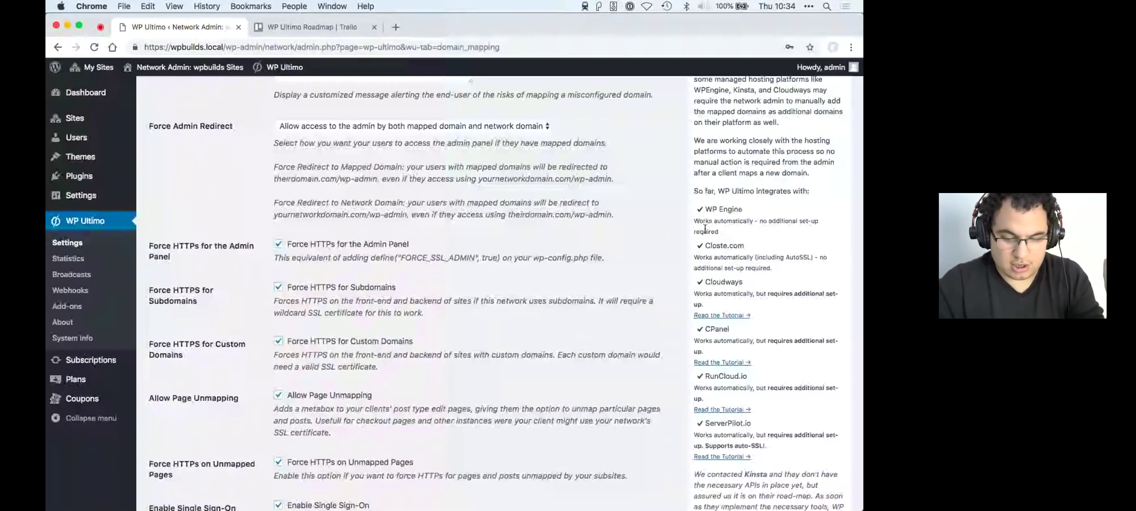
drag(703, 208, 748, 234)
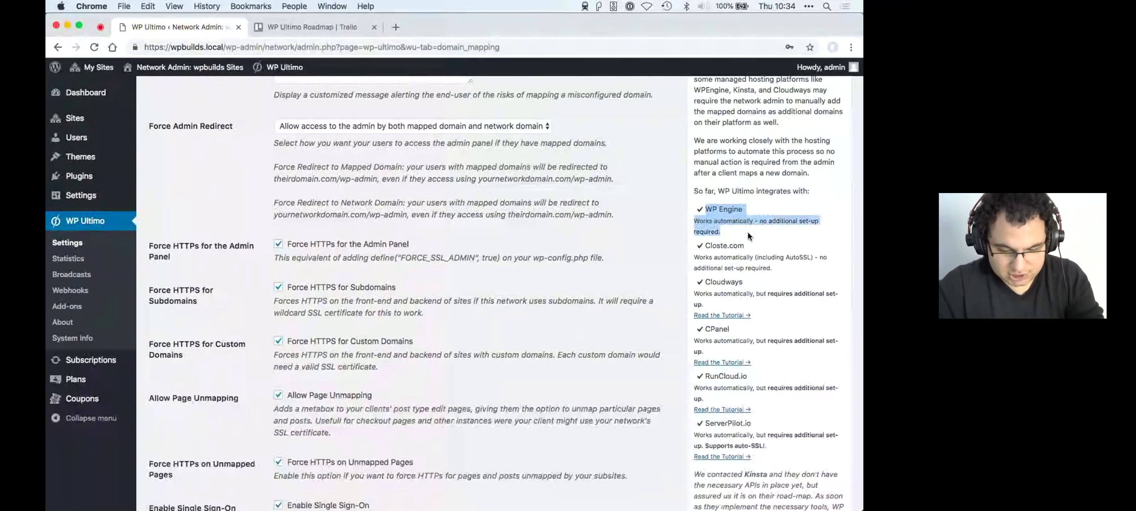
click(747, 229)
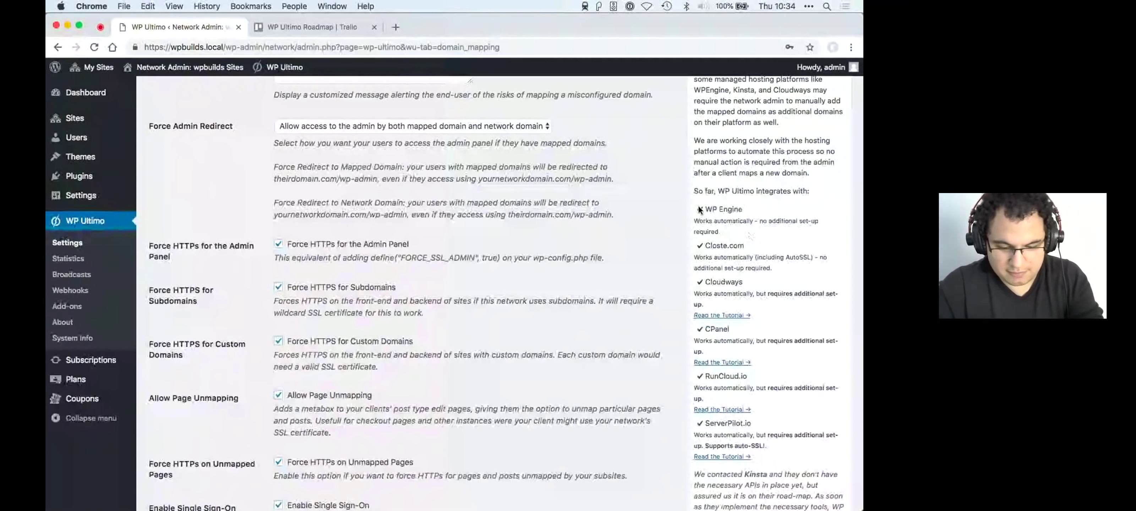
drag(700, 210, 726, 229)
click(727, 229)
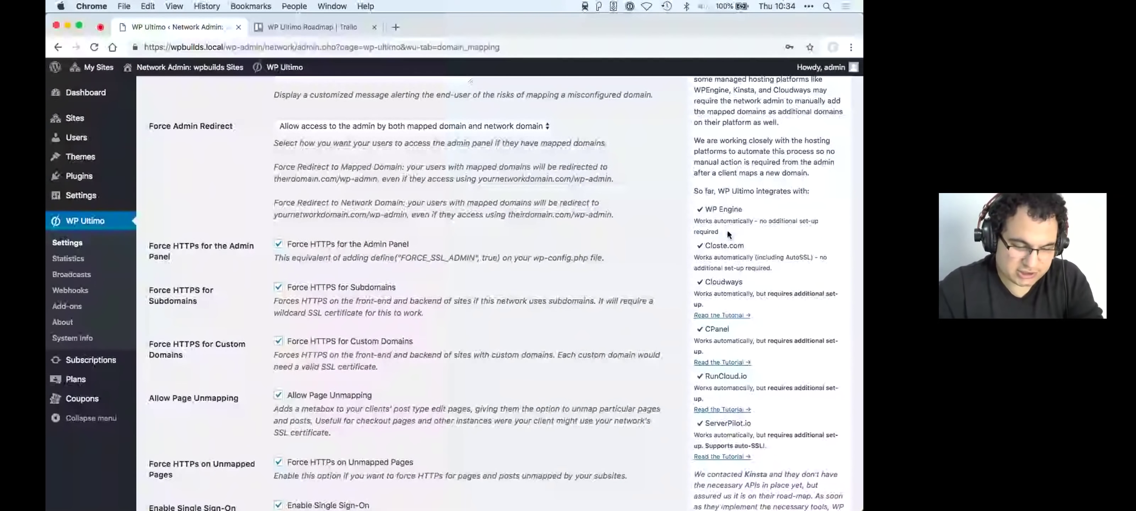
scroll(726, 228, down, 3)
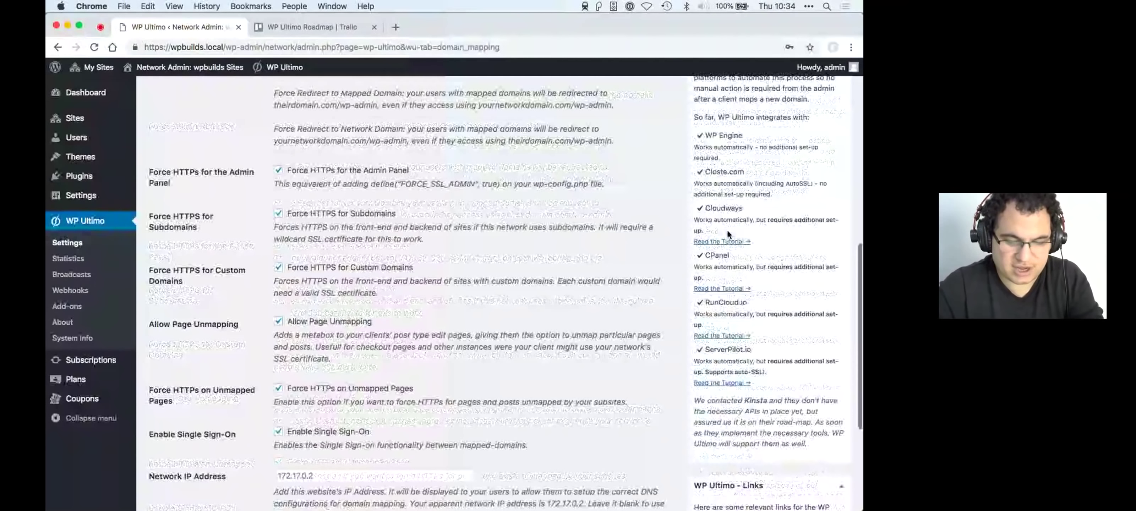
scroll(728, 233, up, 3)
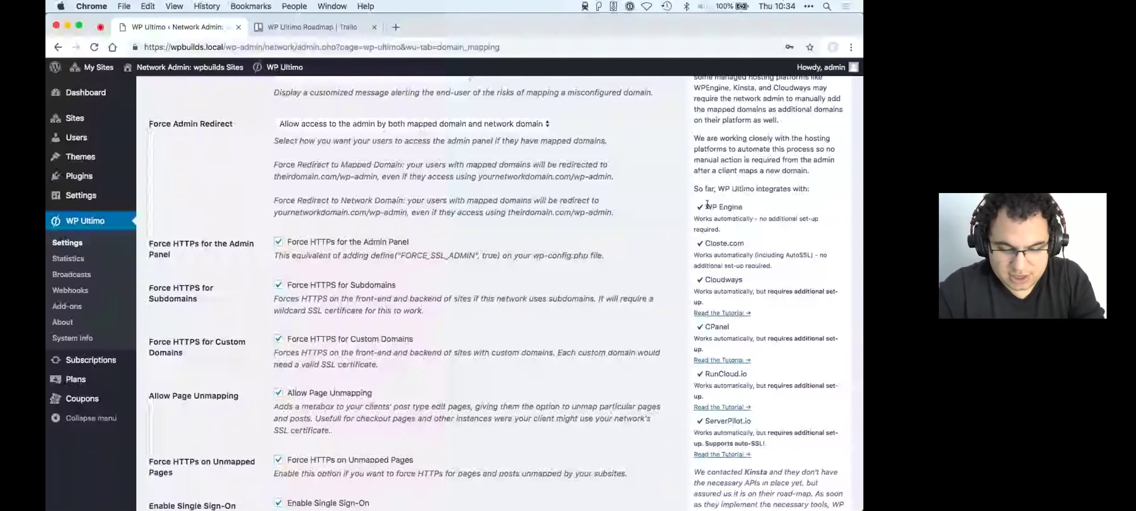
drag(707, 205, 724, 224)
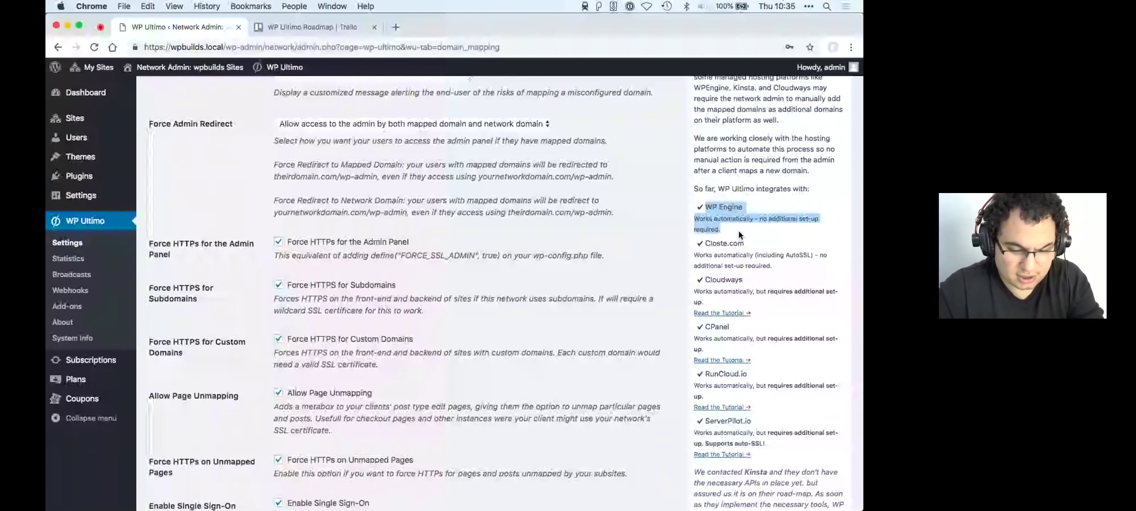
click(738, 230)
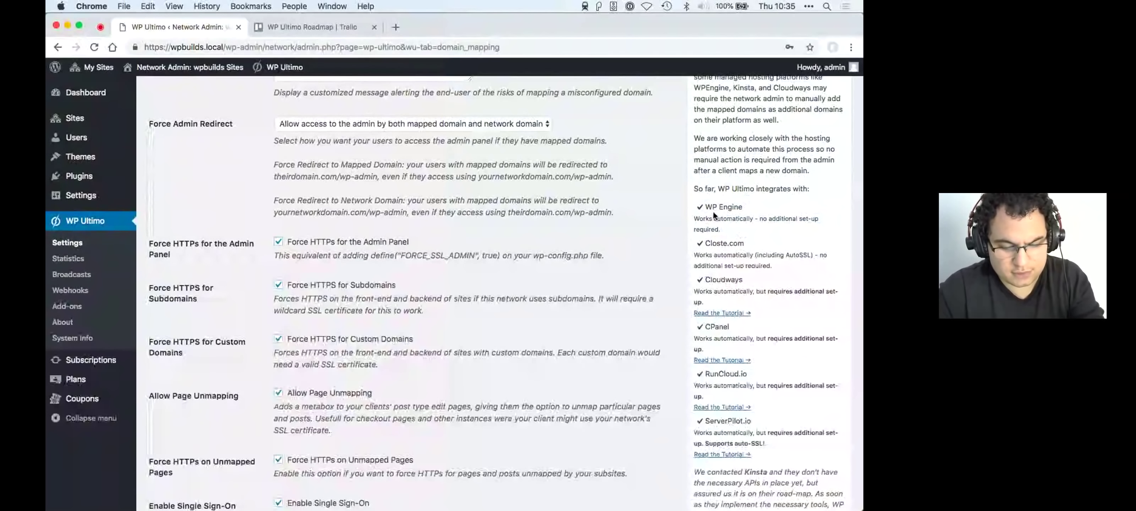
drag(708, 208, 731, 231)
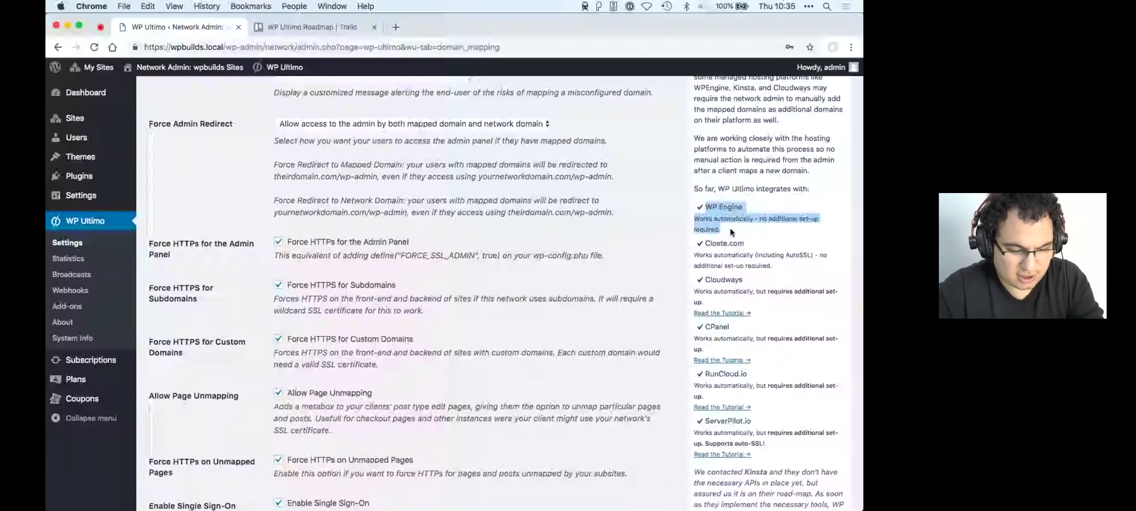
click(730, 229)
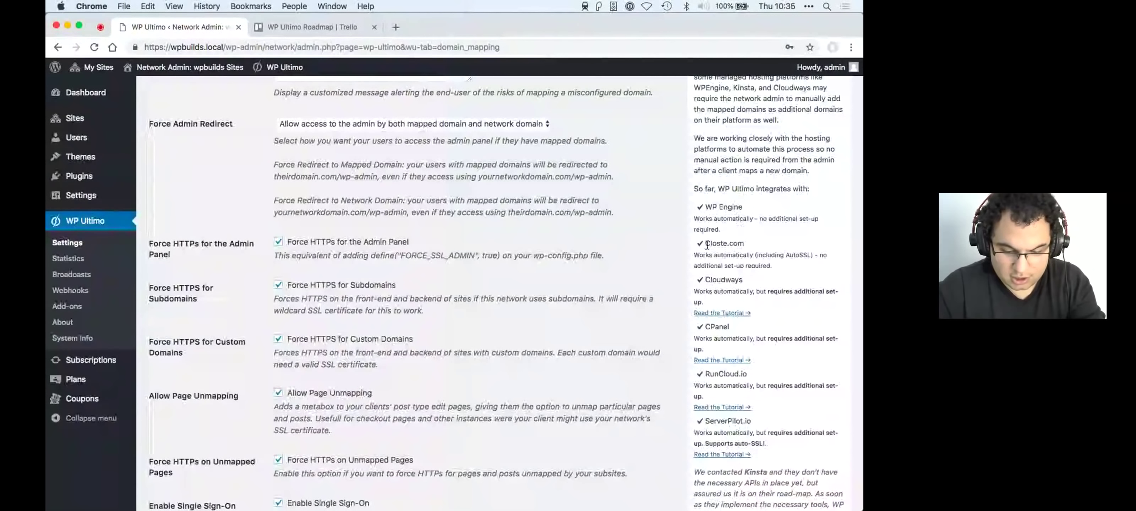
Highlight the Closte.com entry and its integration note.
drag(705, 243, 788, 267)
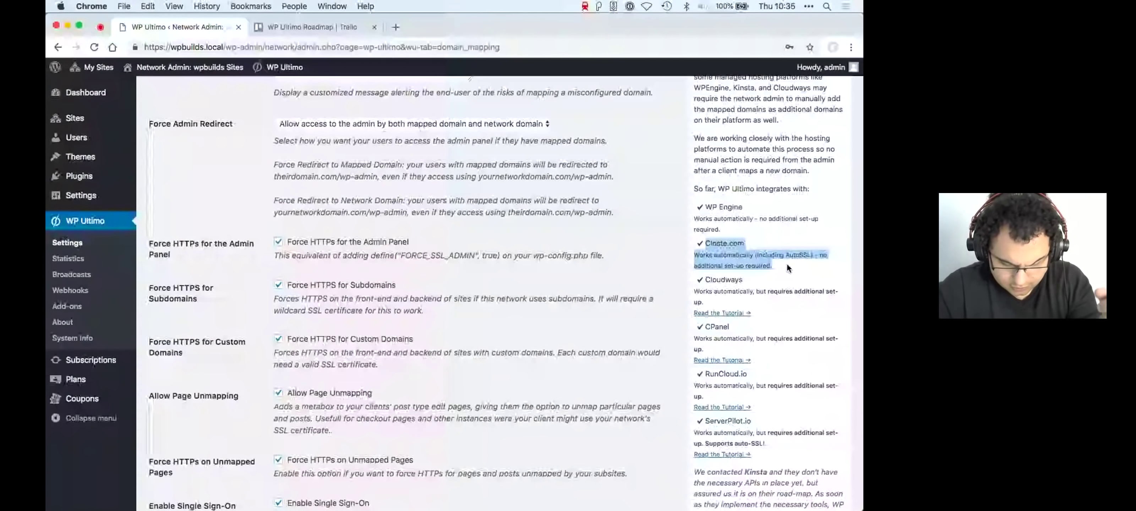
click(786, 262)
drag(706, 244, 746, 241)
click(749, 240)
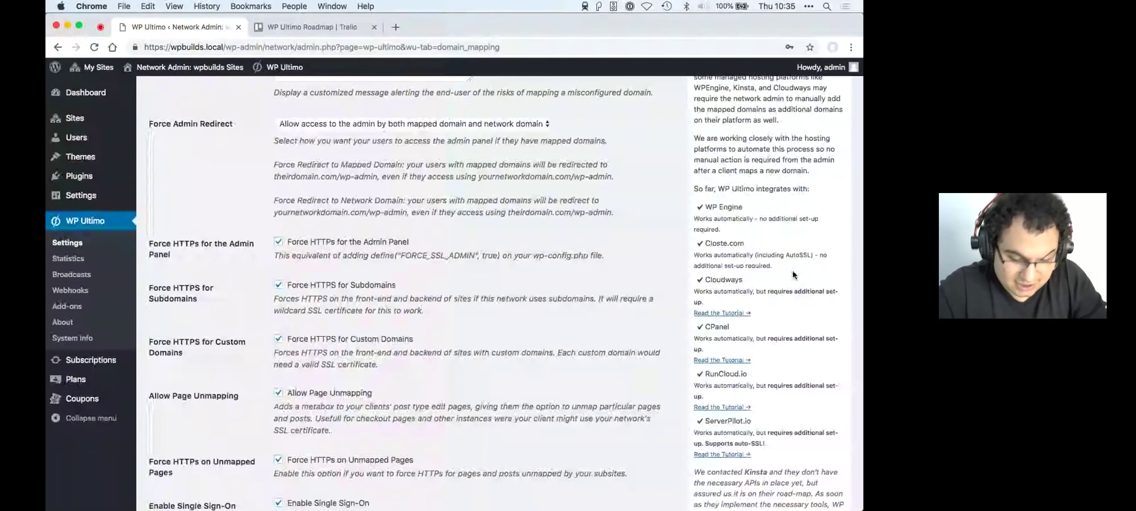
Open Cloudways' Read the Tutorial link in a new background tab.
scroll(792, 273, down, 3)
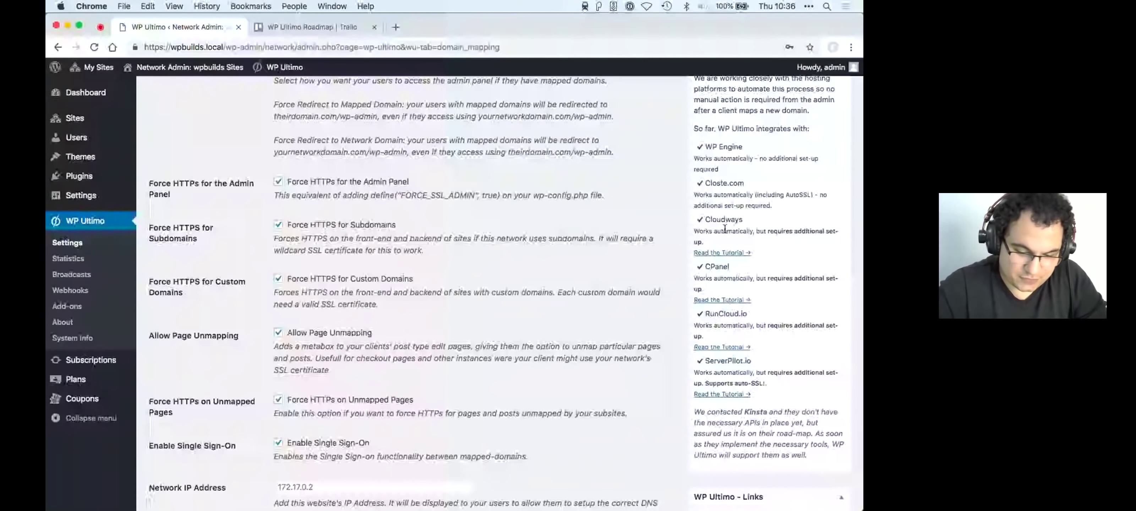
drag(705, 218, 736, 238)
click(735, 238)
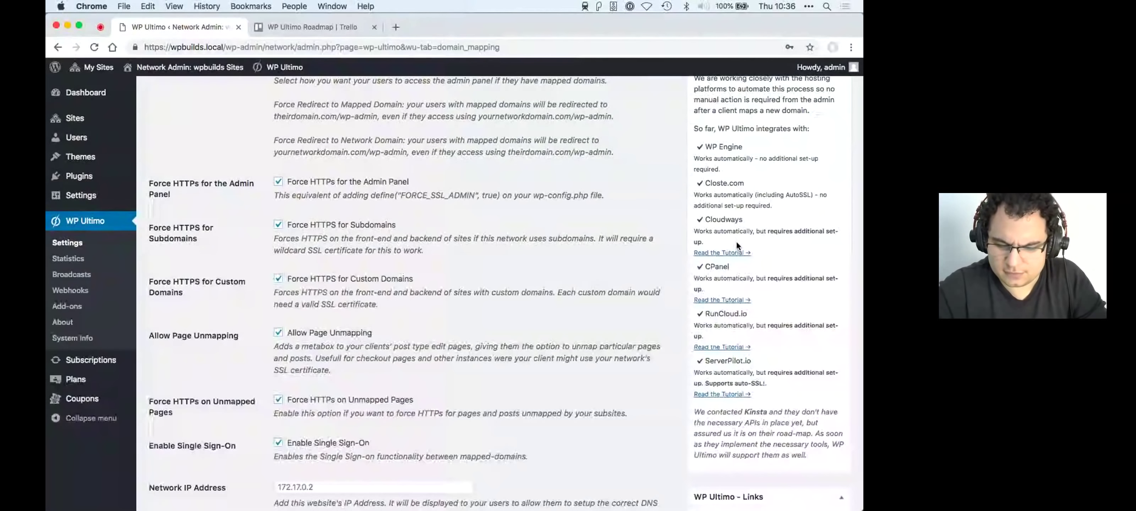
super+click(742, 255)
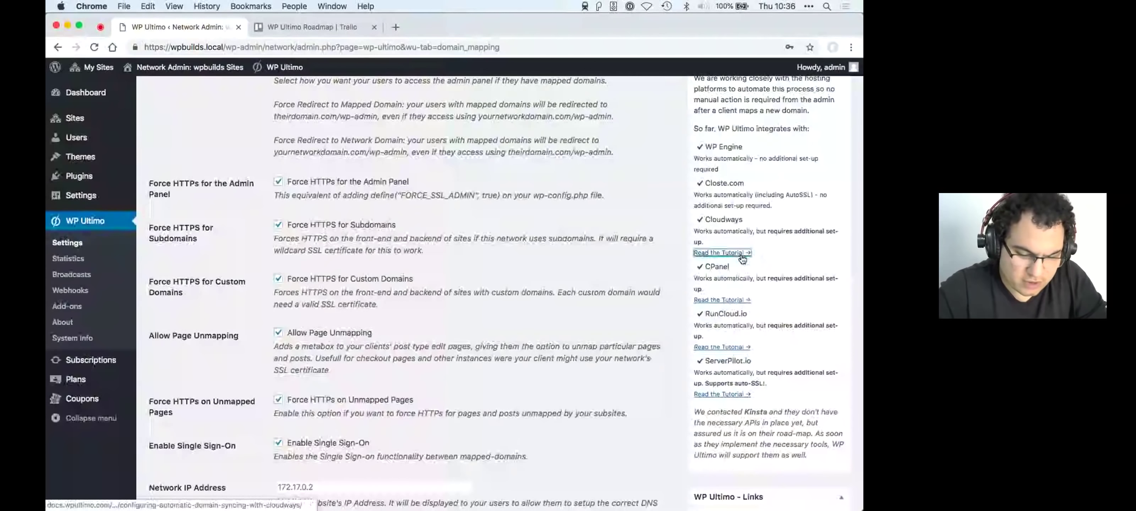
Switch to the Cloudways tutorial and select, then deselect, the wp-config constants code block.
click(295, 27)
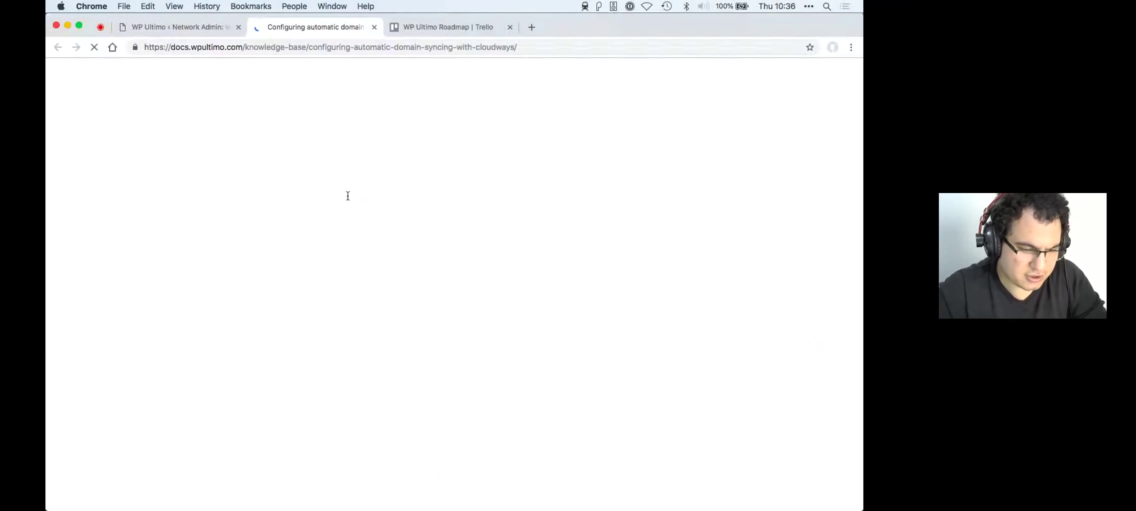
scroll(348, 196, down, 10)
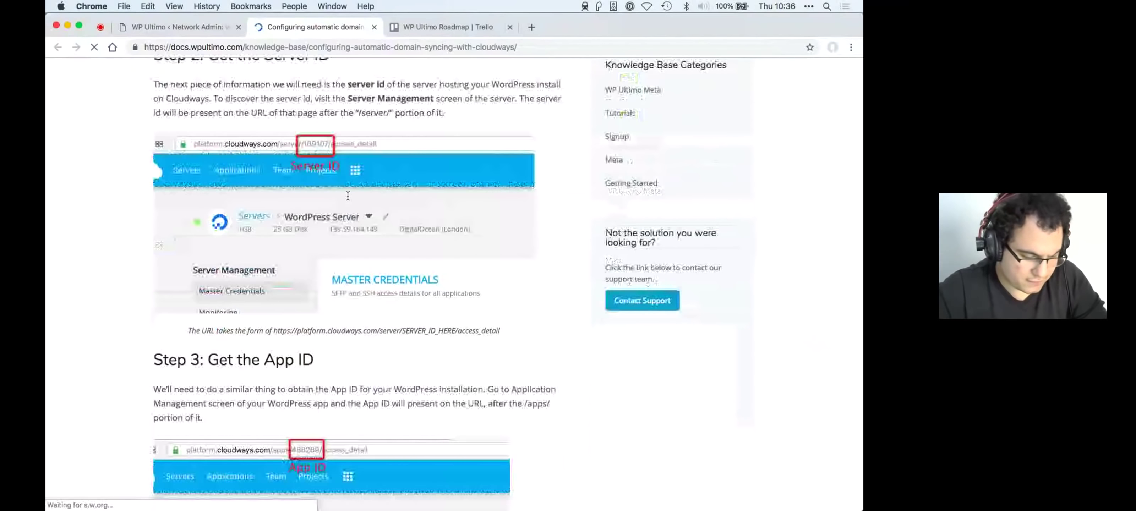
scroll(347, 195, down, 10)
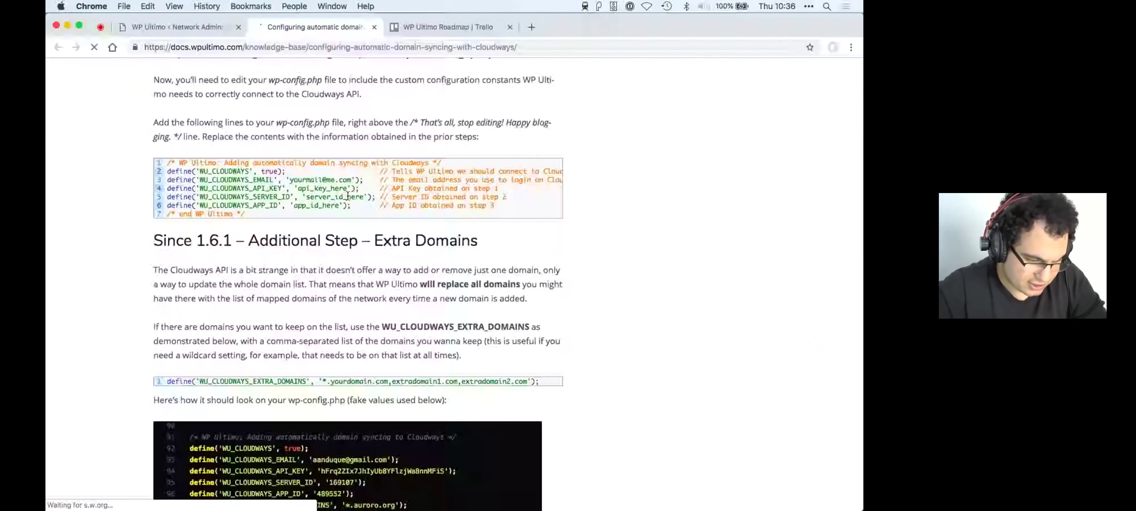
triple_click(347, 195)
scroll(463, 205, down, 1)
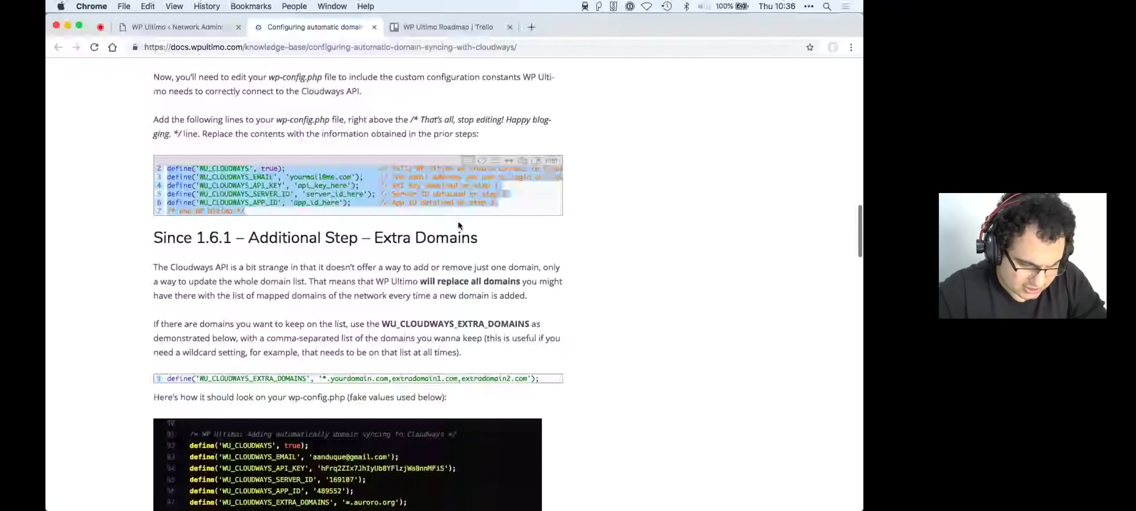
click(262, 211)
drag(199, 194, 184, 185)
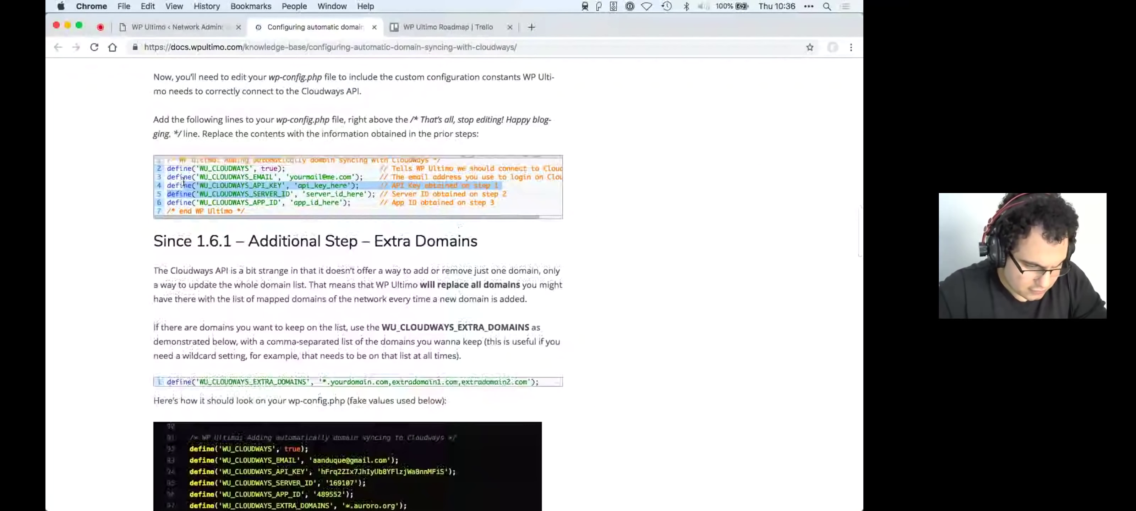
click(242, 186)
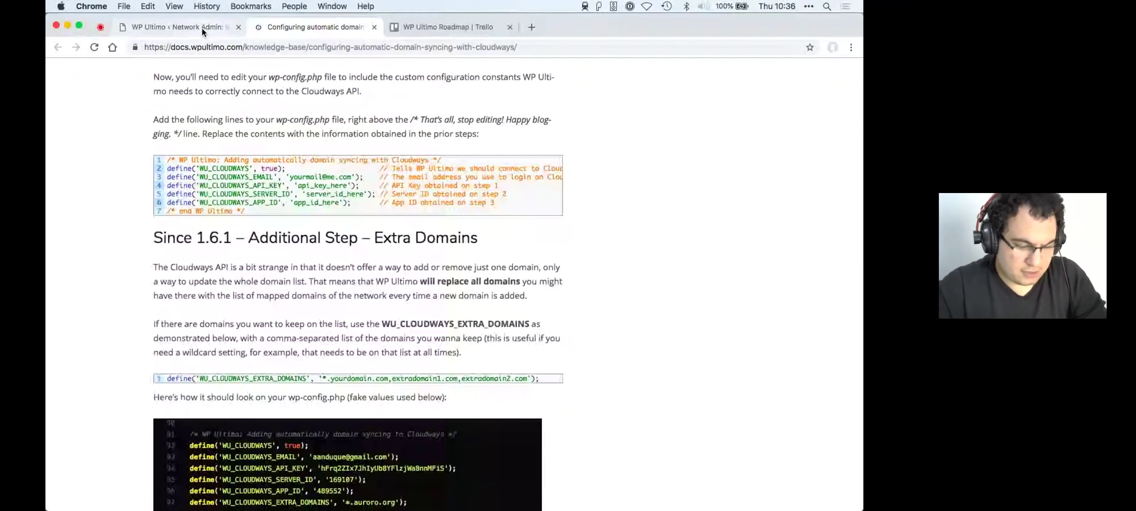
click(225, 30)
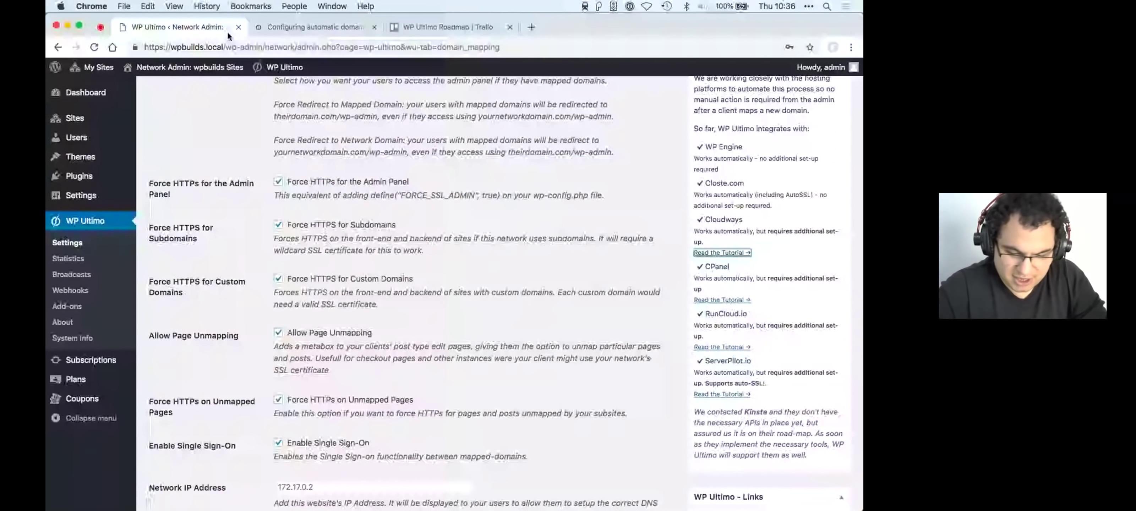
scroll(738, 230, down, 2)
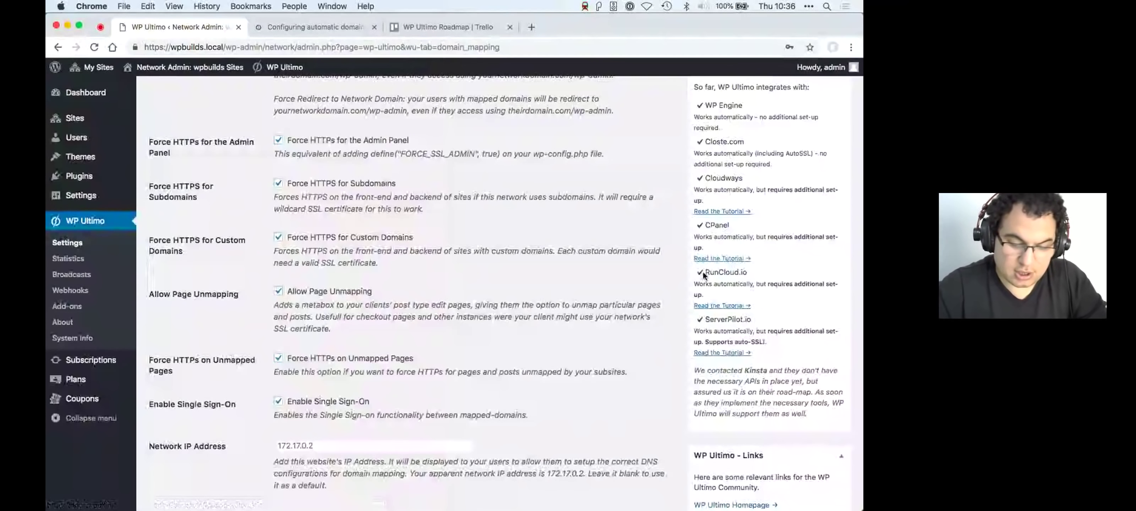
drag(703, 271, 723, 298)
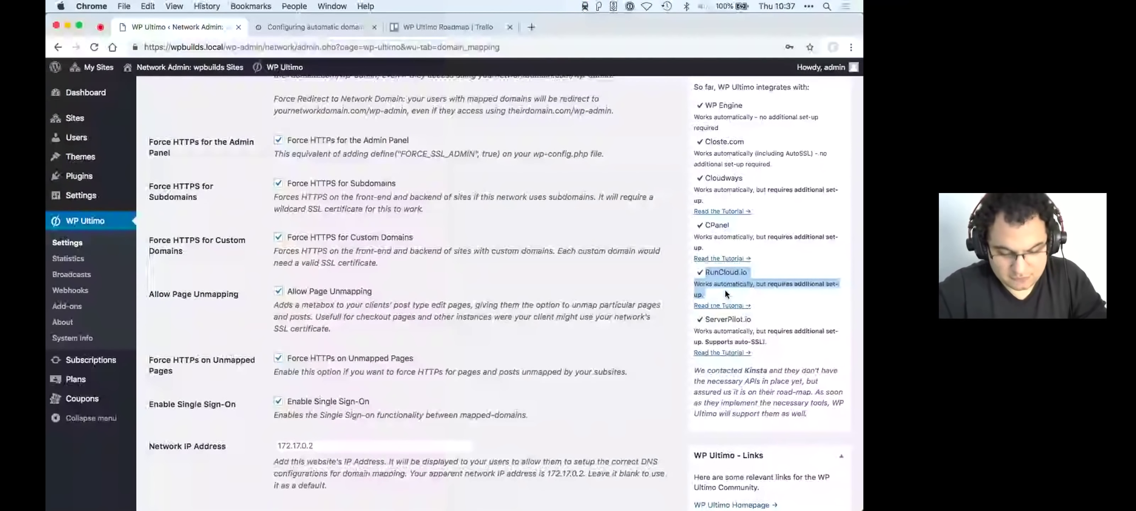
click(724, 291)
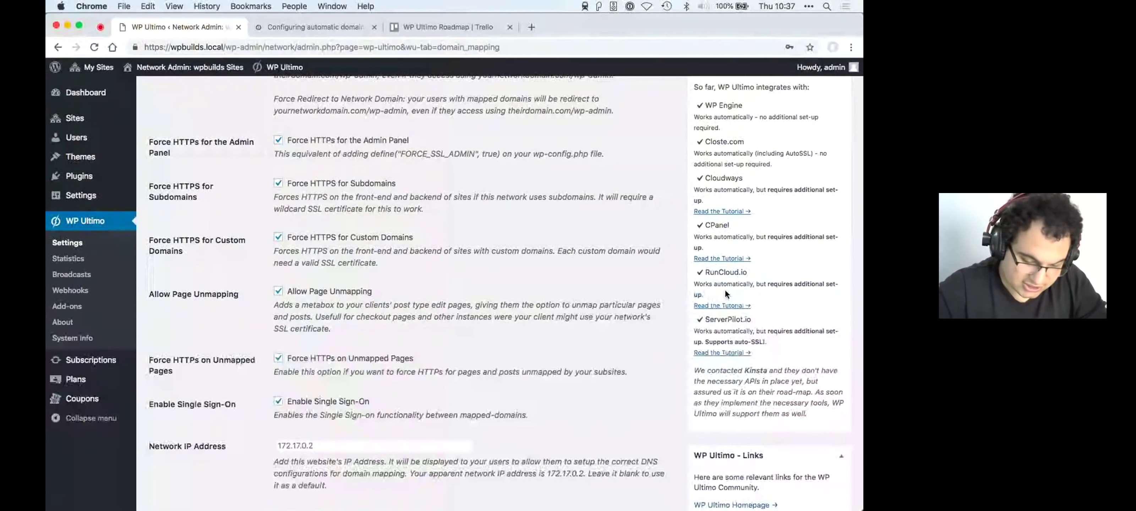
drag(702, 329, 792, 344)
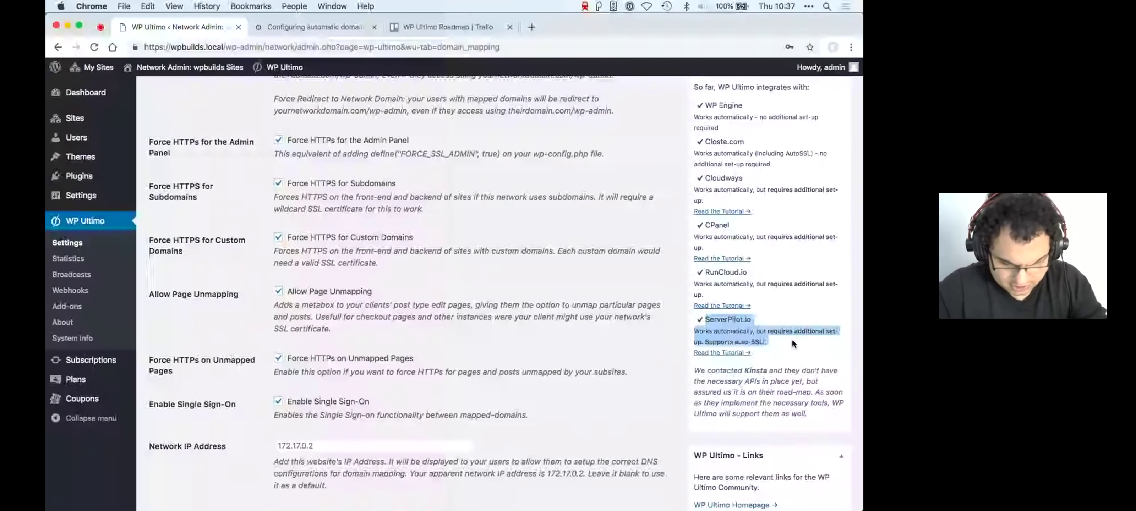
click(791, 343)
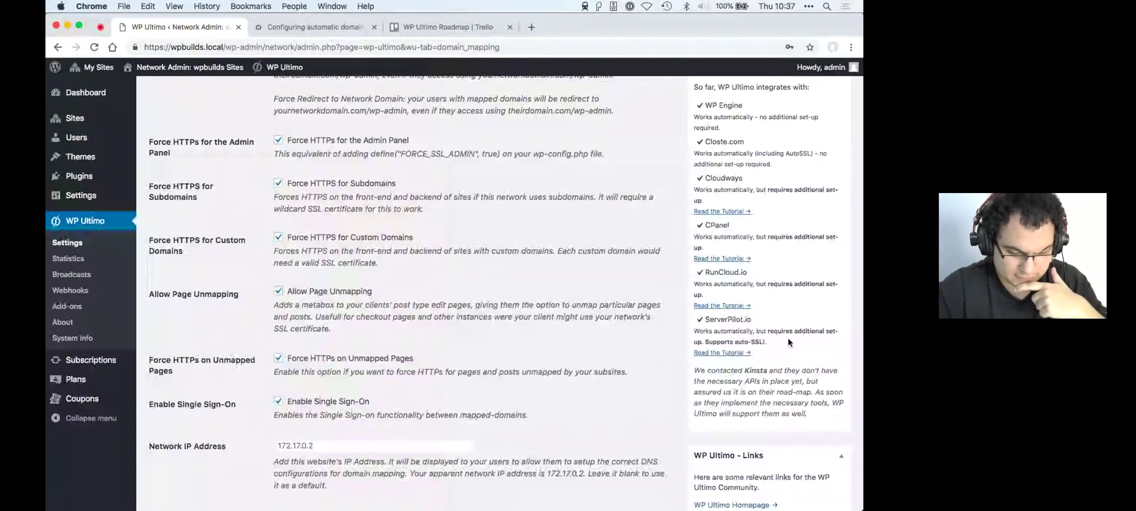
scroll(788, 344, up, 3)
scroll(788, 344, down, 1)
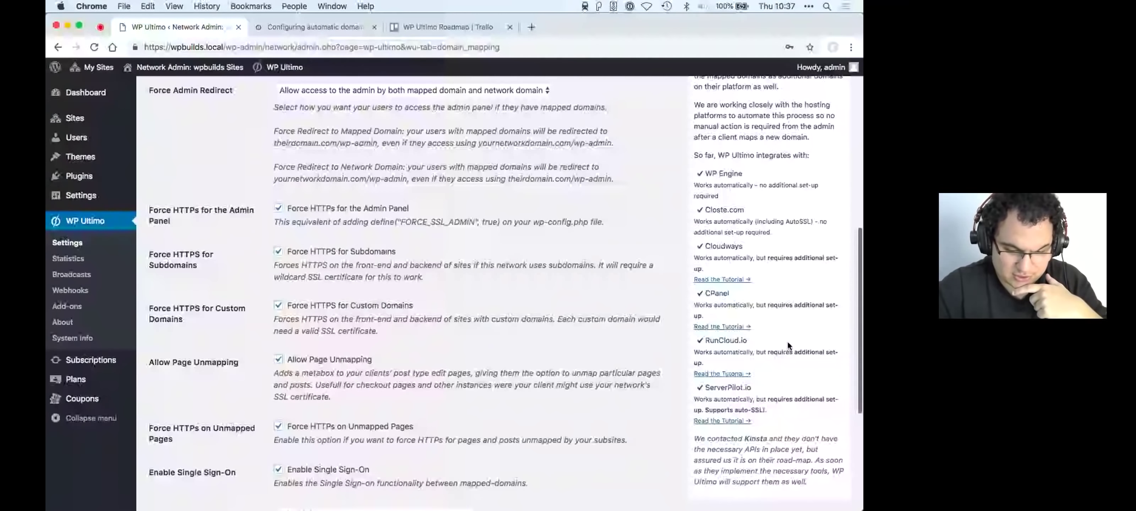
drag(787, 341, 781, 416)
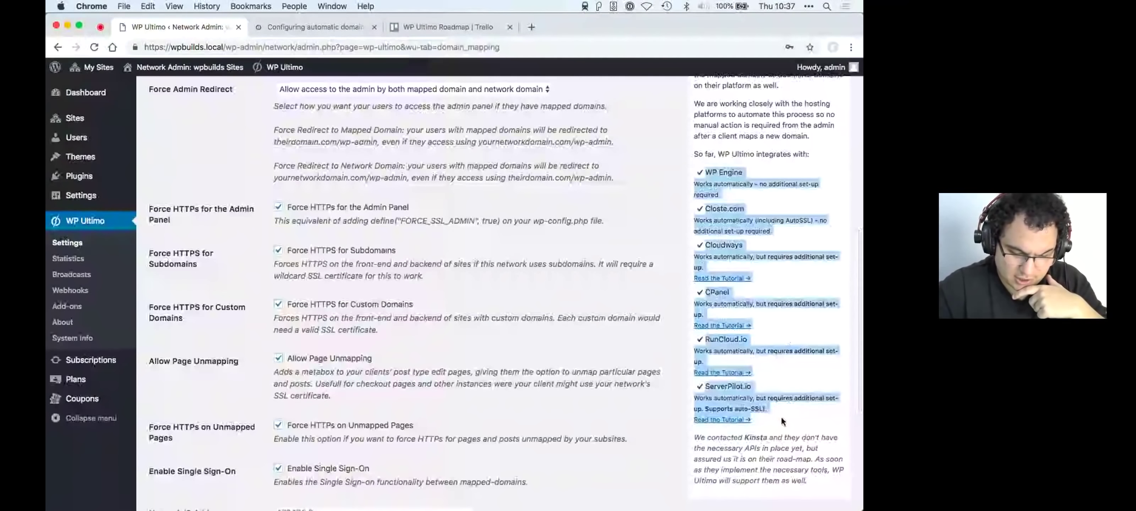
click(781, 416)
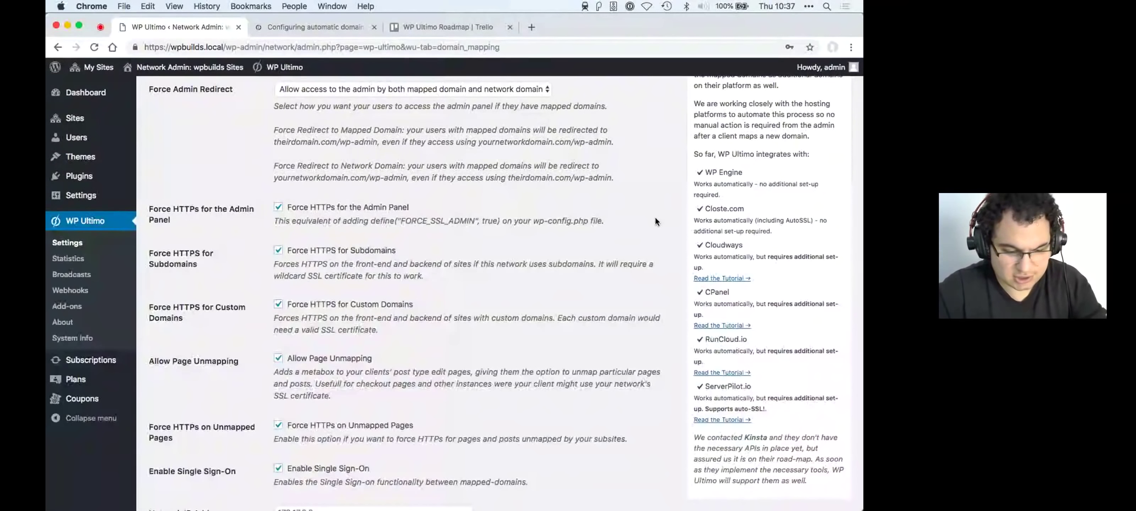
scroll(655, 221, up, 1)
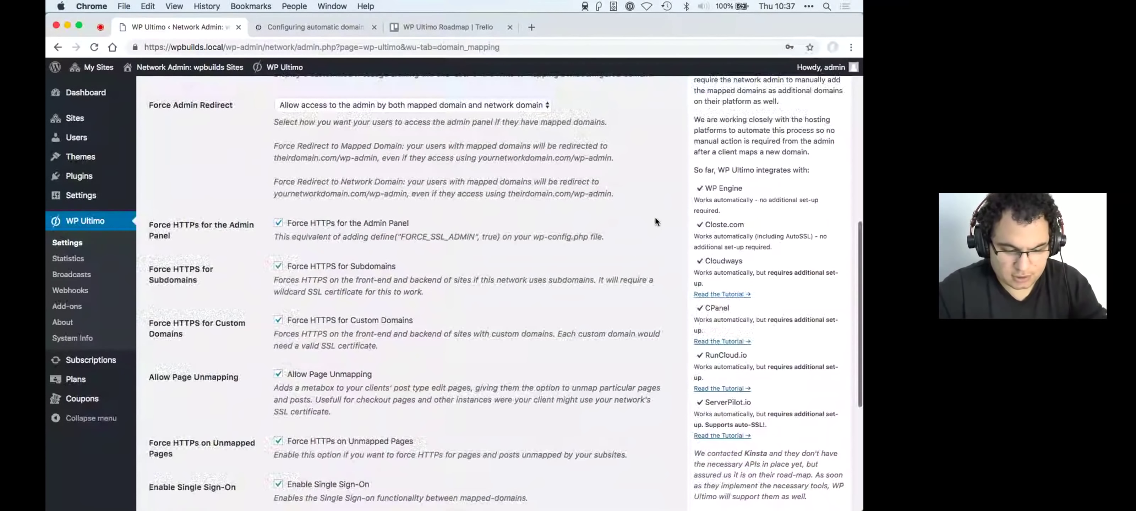
scroll(656, 221, up, 10)
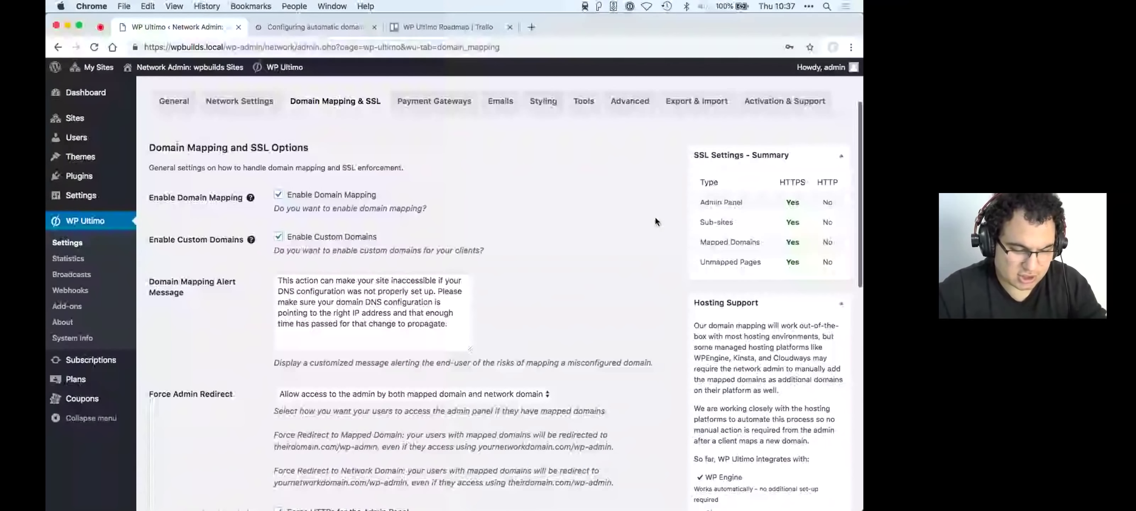
scroll(655, 221, up, 1)
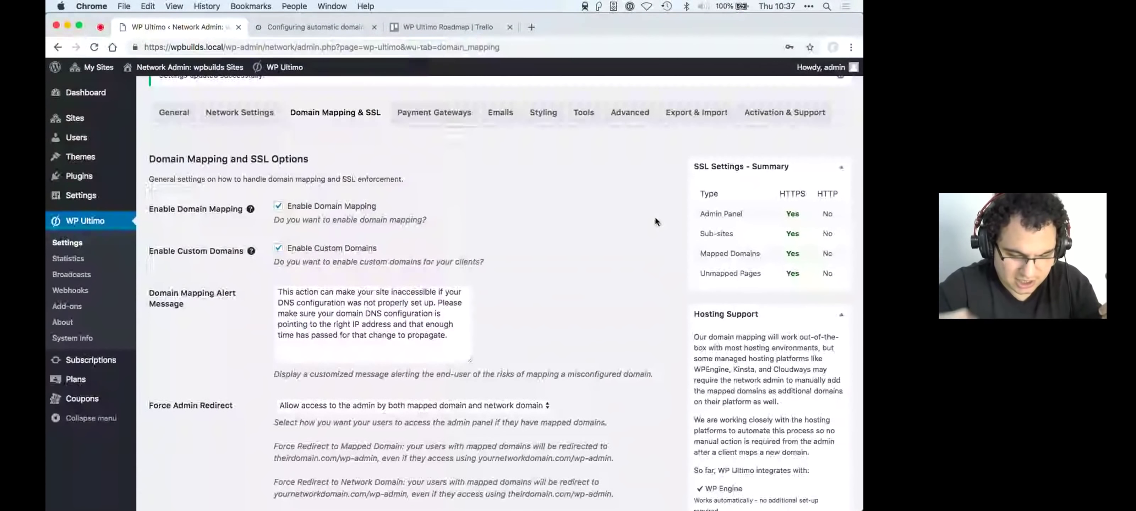
scroll(655, 219, down, 4)
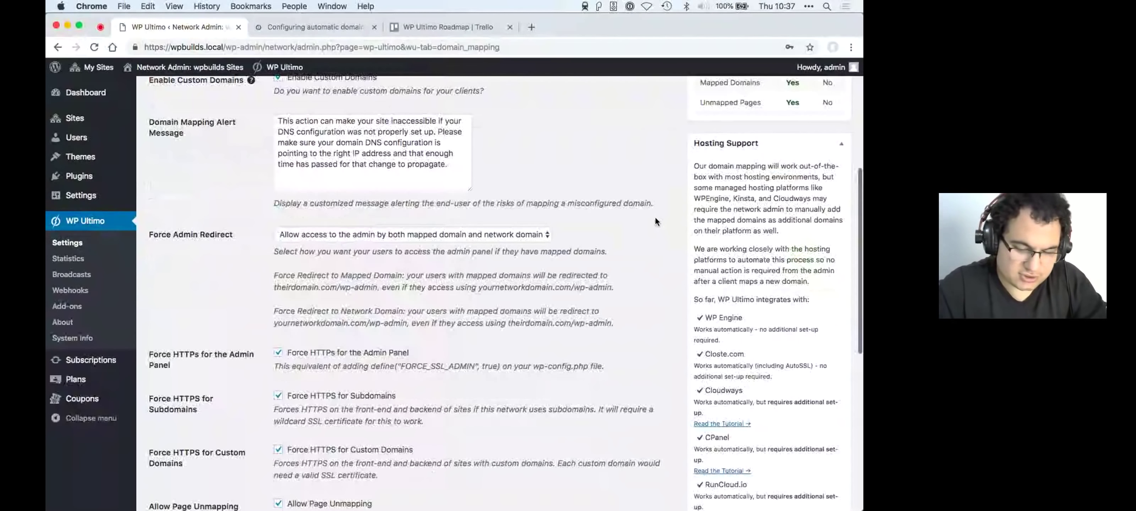
scroll(654, 217, down, 5)
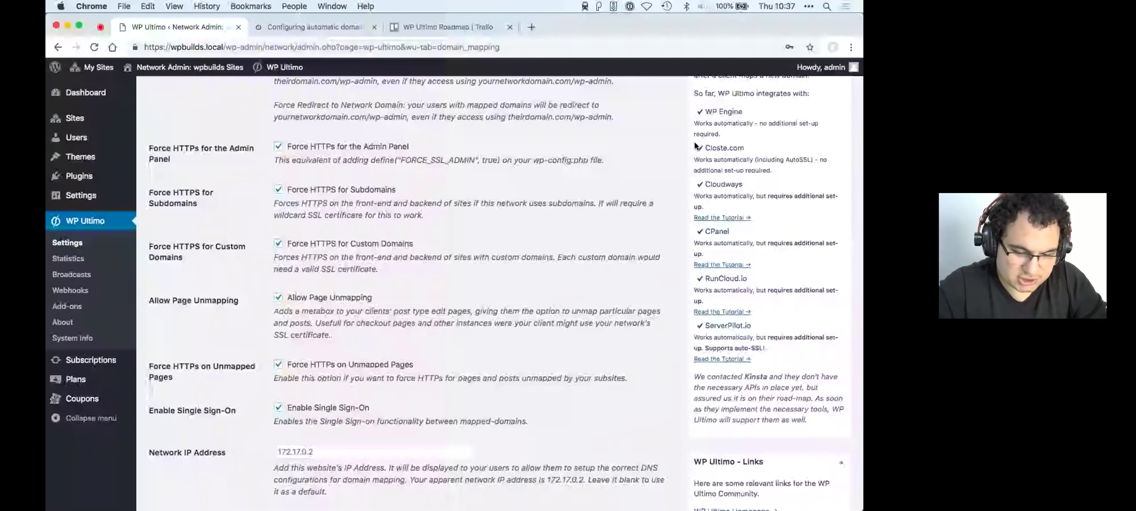
drag(695, 143, 755, 135)
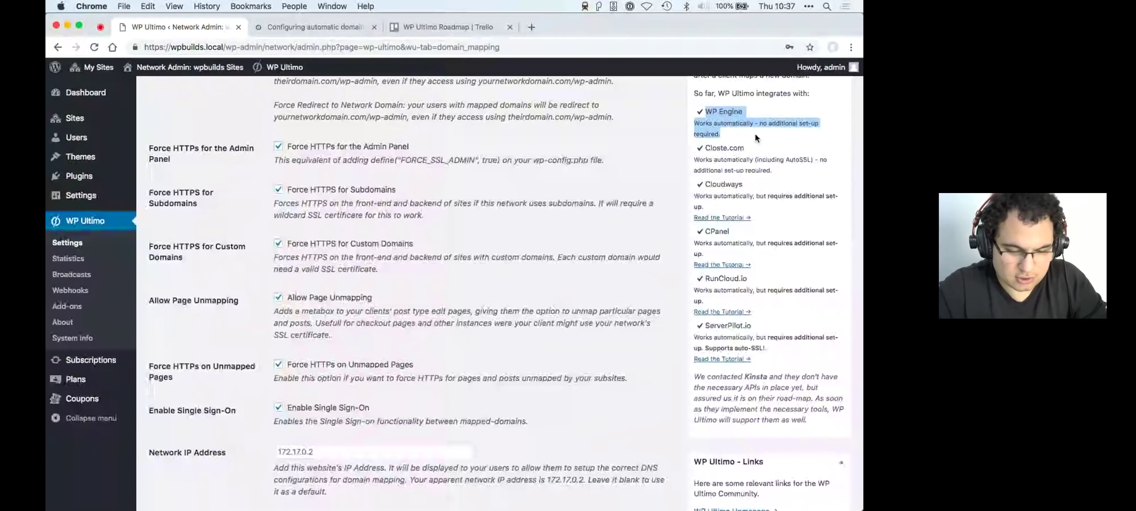
click(738, 131)
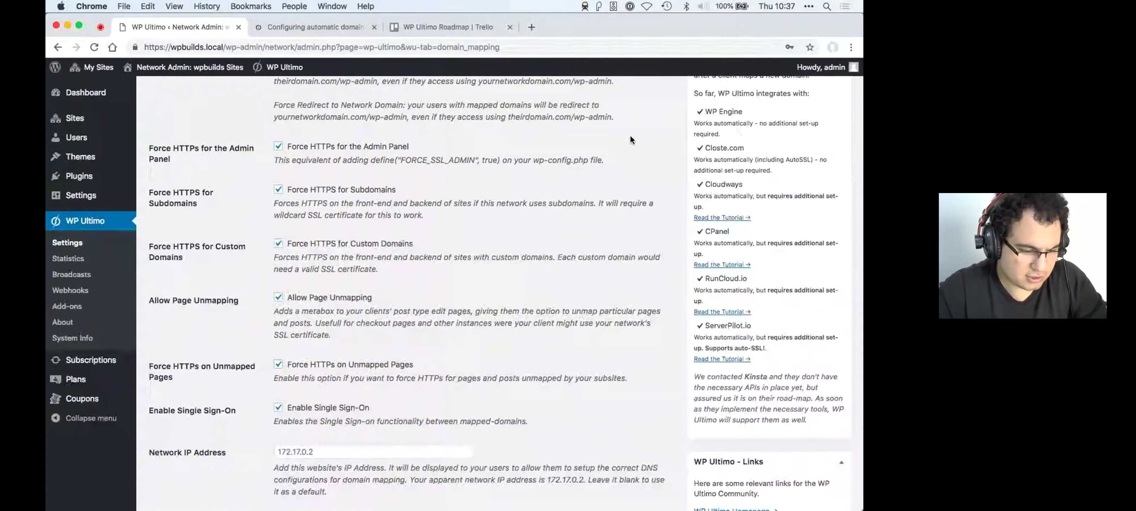
drag(702, 112, 786, 356)
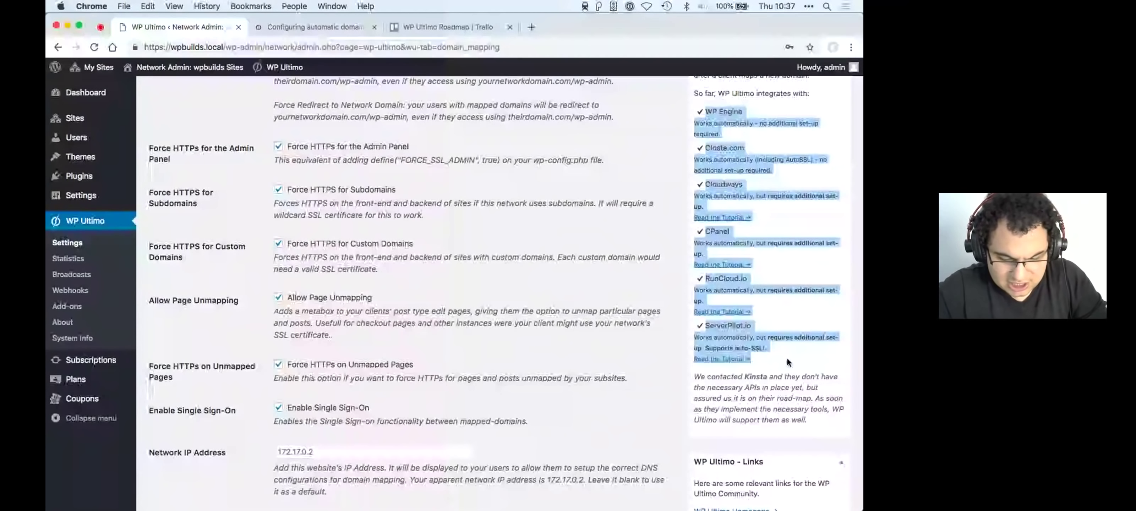
click(790, 257)
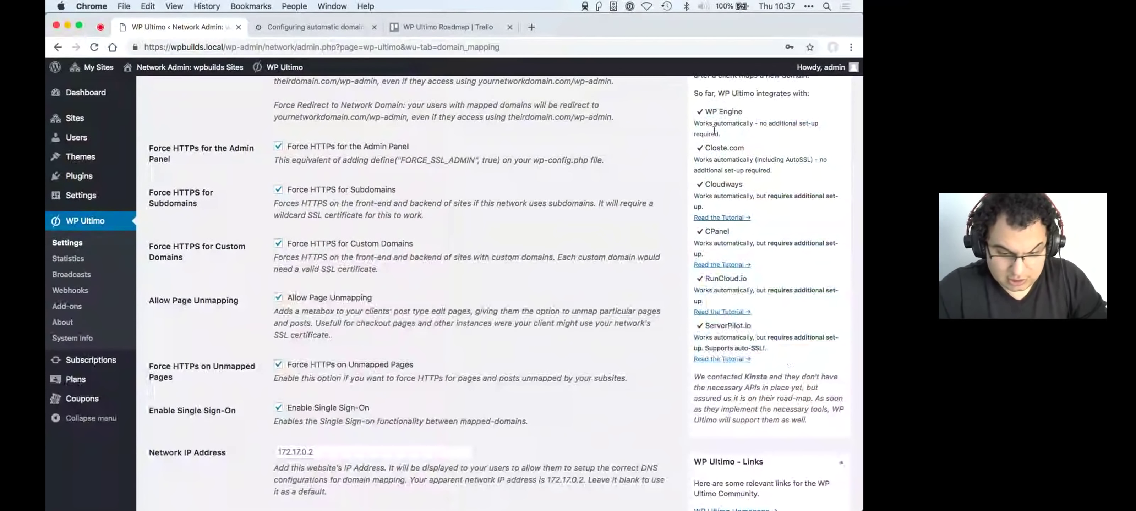
scroll(608, 288, down, 5)
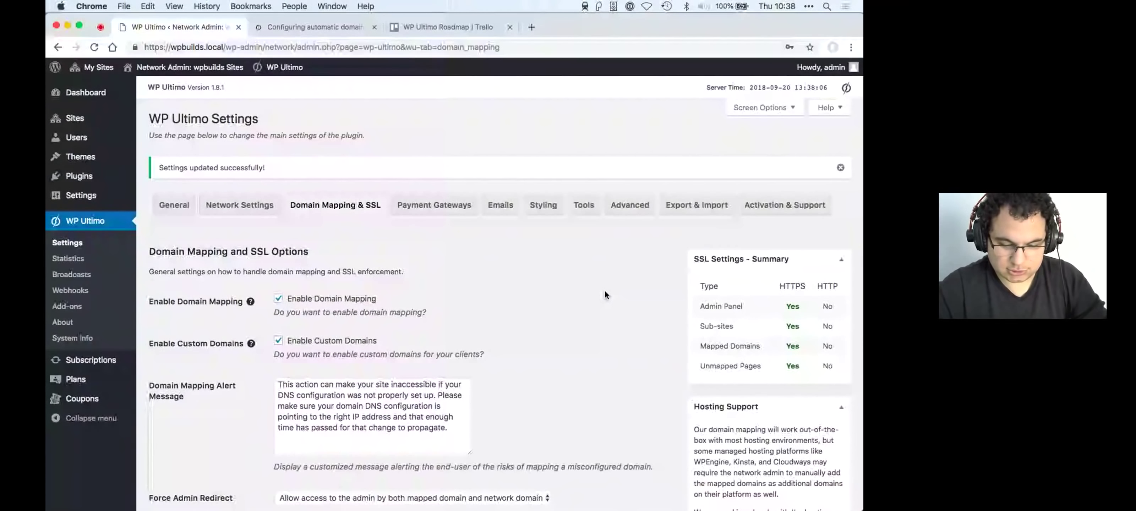
scroll(604, 293, down, 3)
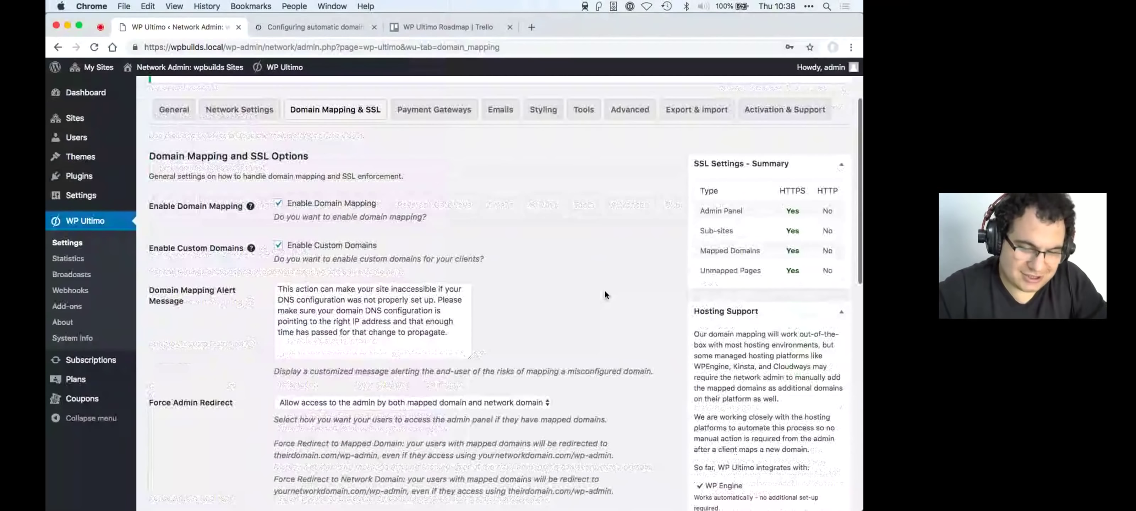
scroll(604, 292, down, 5)
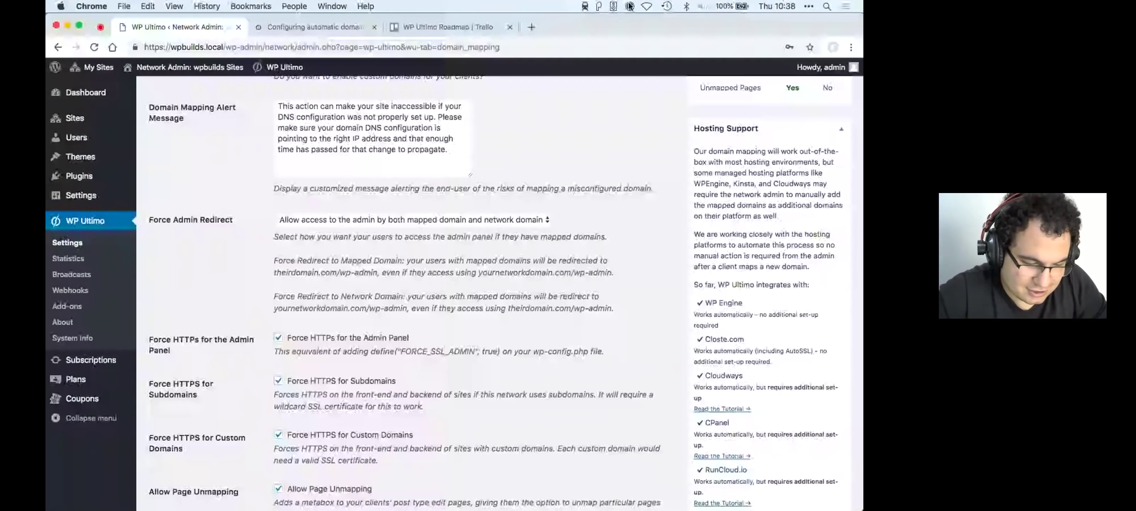
scroll(602, 272, up, 8)
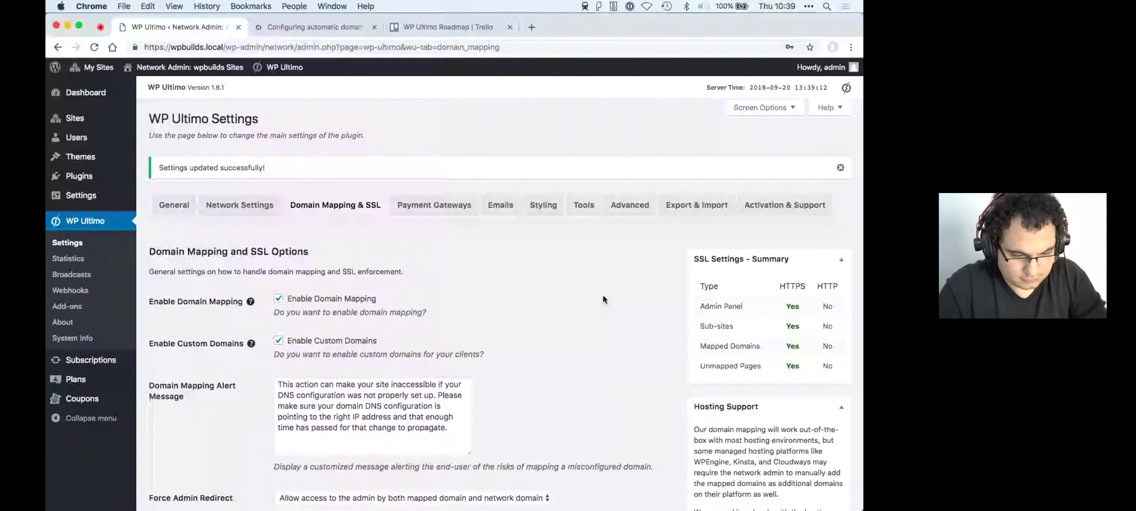
Glance at the test site's Account page window, then switch to the BigMarker webinar.
key(super+grave)
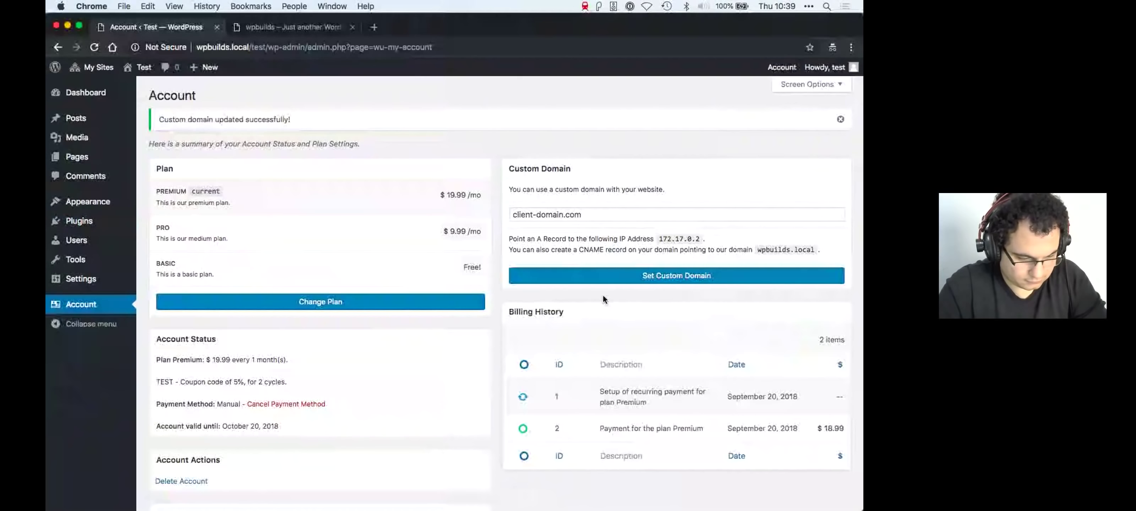
key(super+grave)
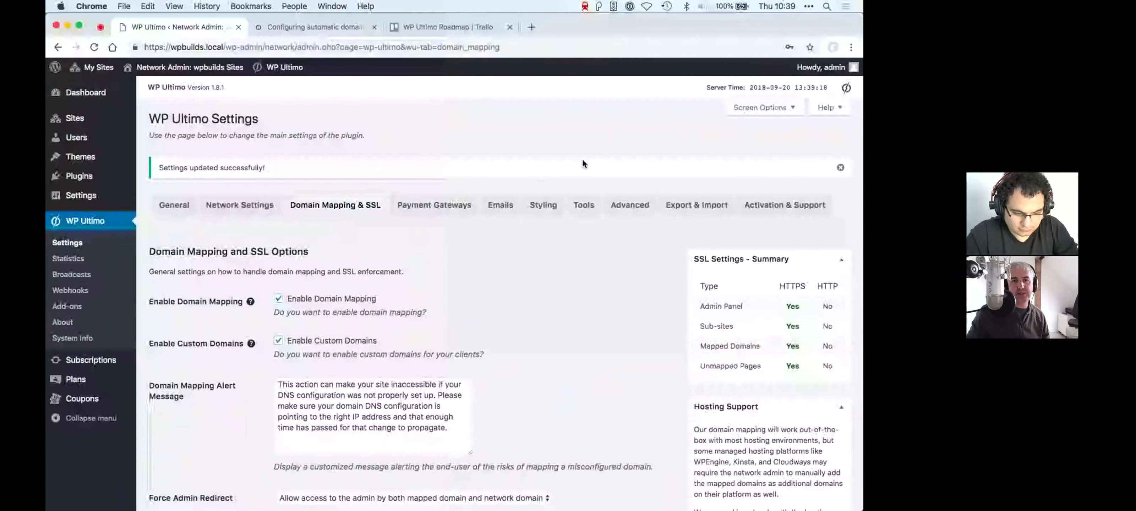
click(100, 33)
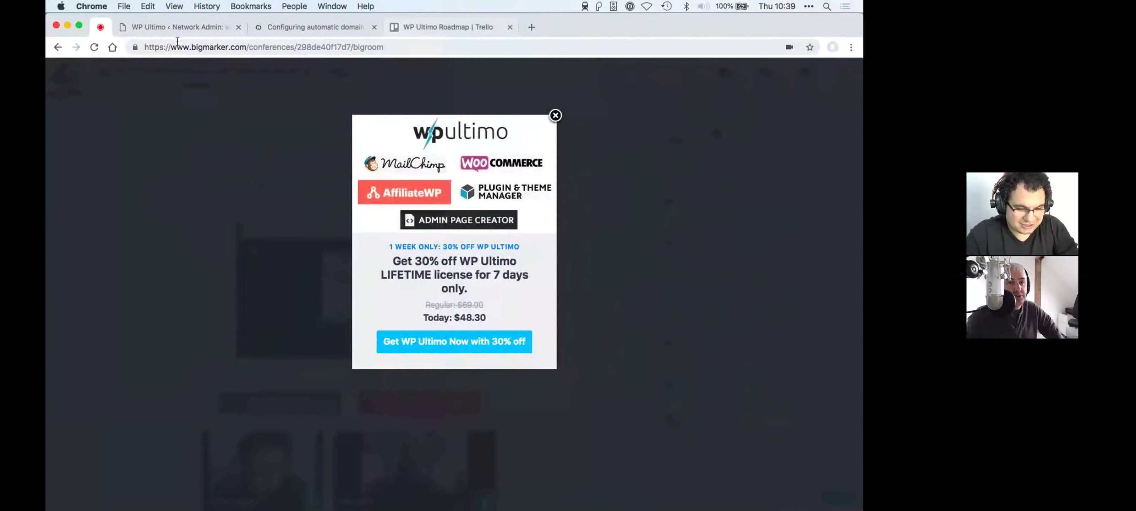
Return to the WP Ultimo – Network Admin tab.
click(184, 32)
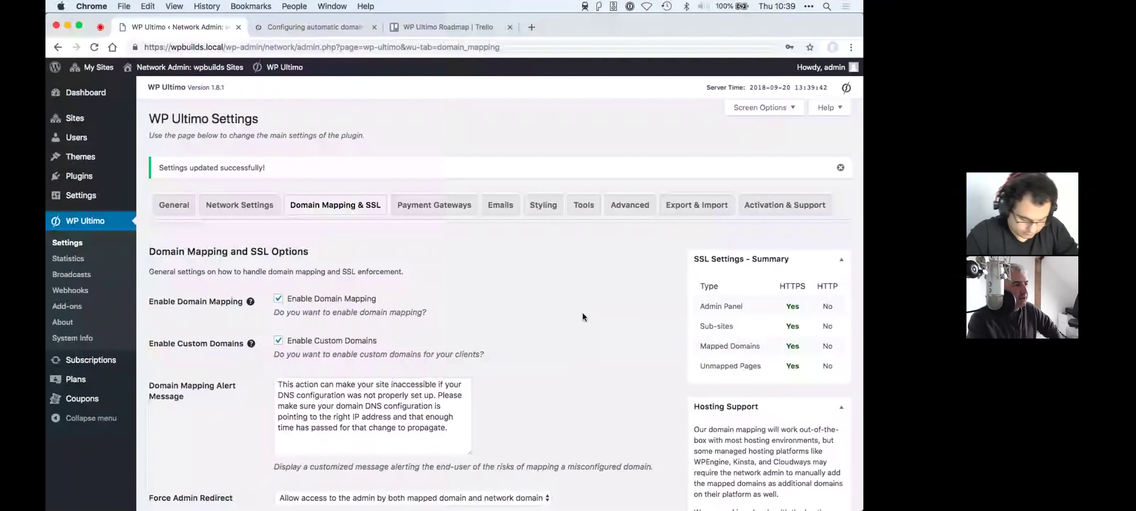
Switch to the WP Ultimo Roadmap Trello board and bring its leftmost lists into view.
mouse_move(582, 509)
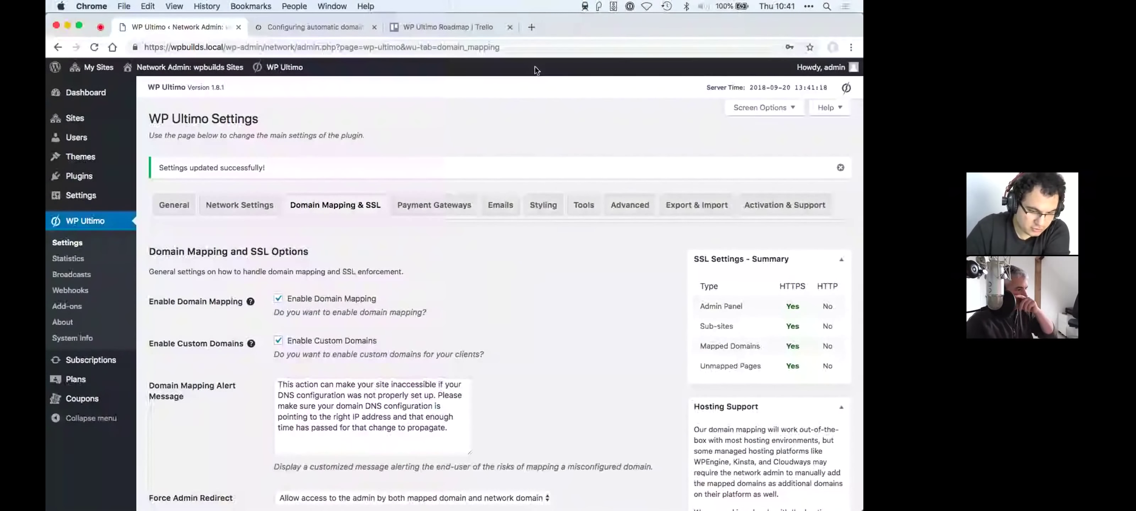
click(446, 26)
scroll(384, 195, left, 10)
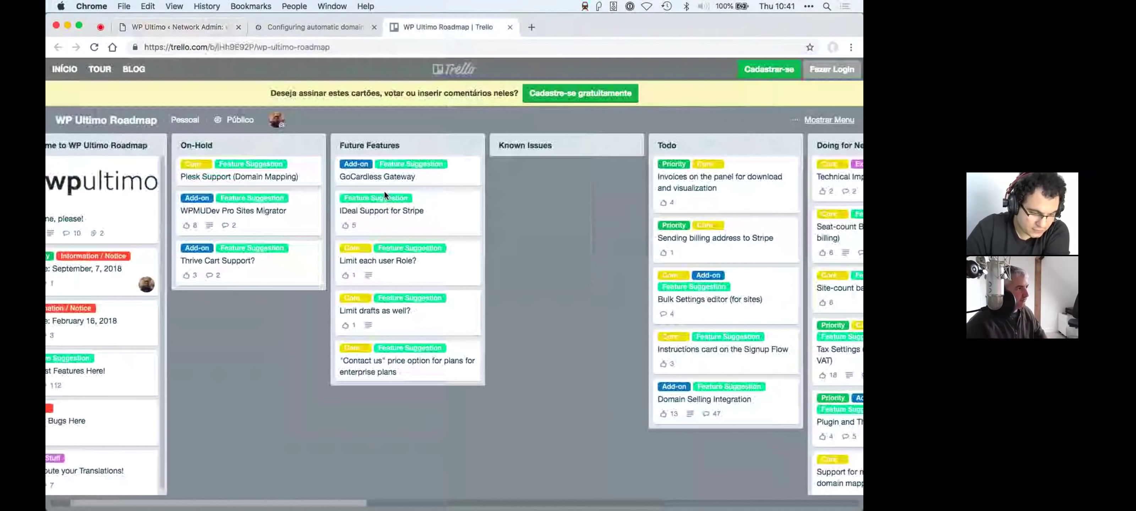